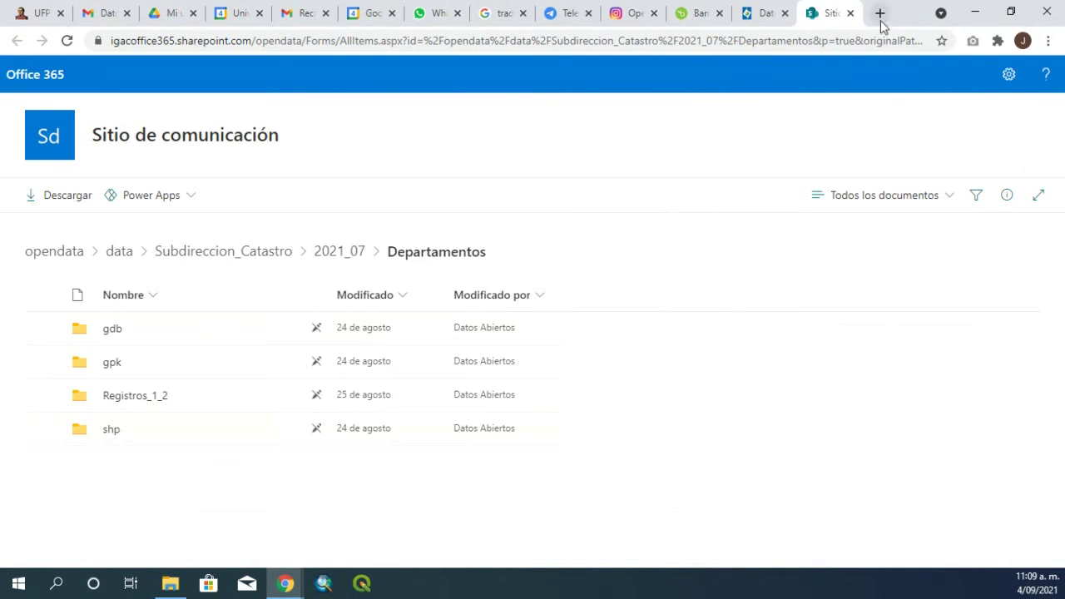
# Search Google in a new browser tab for "codigo dane norte de santander"
pyautogui.click(880, 13)
pyautogui.write('codif')
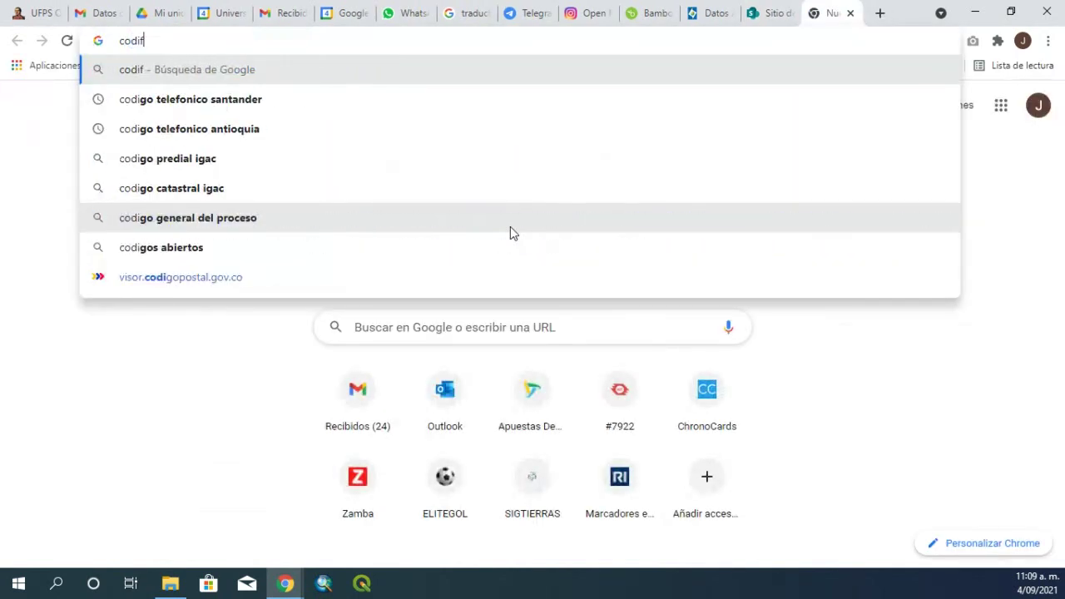
pyautogui.press('BackSpace')
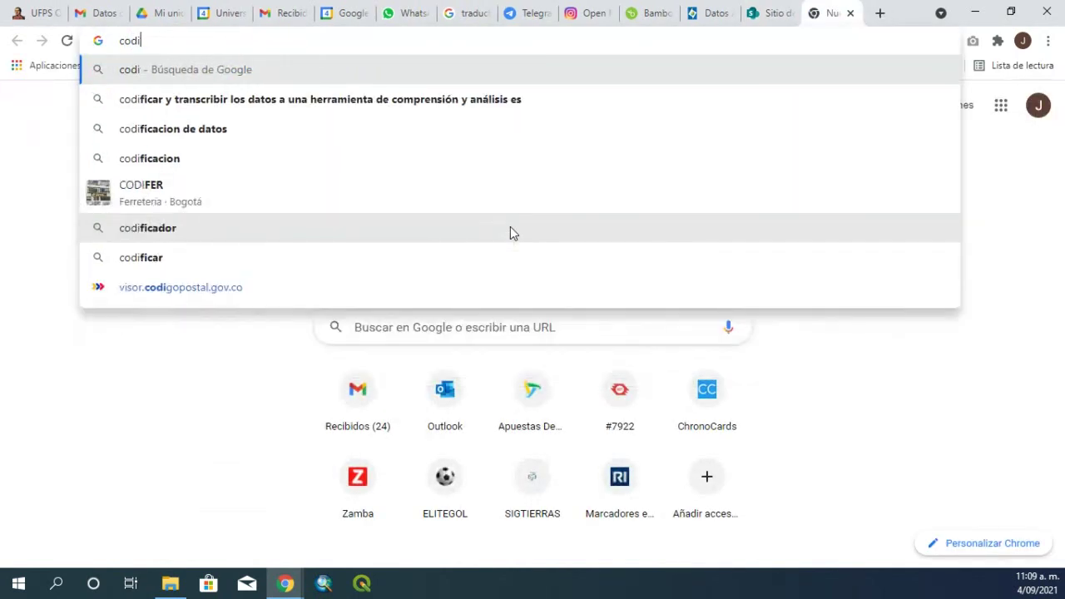
pyautogui.write('go d')
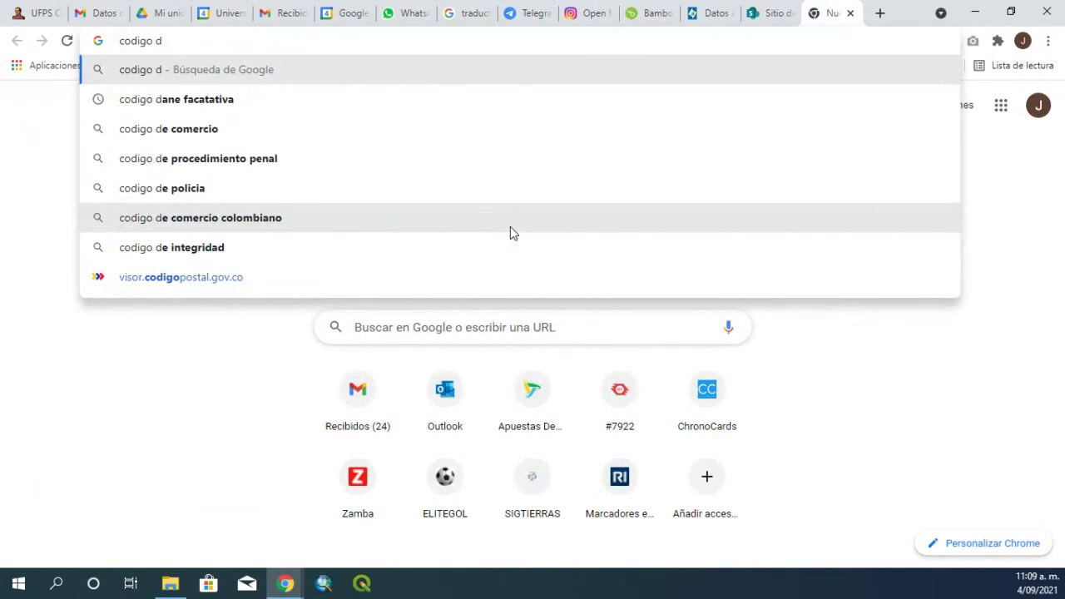
pyautogui.write('ane n')
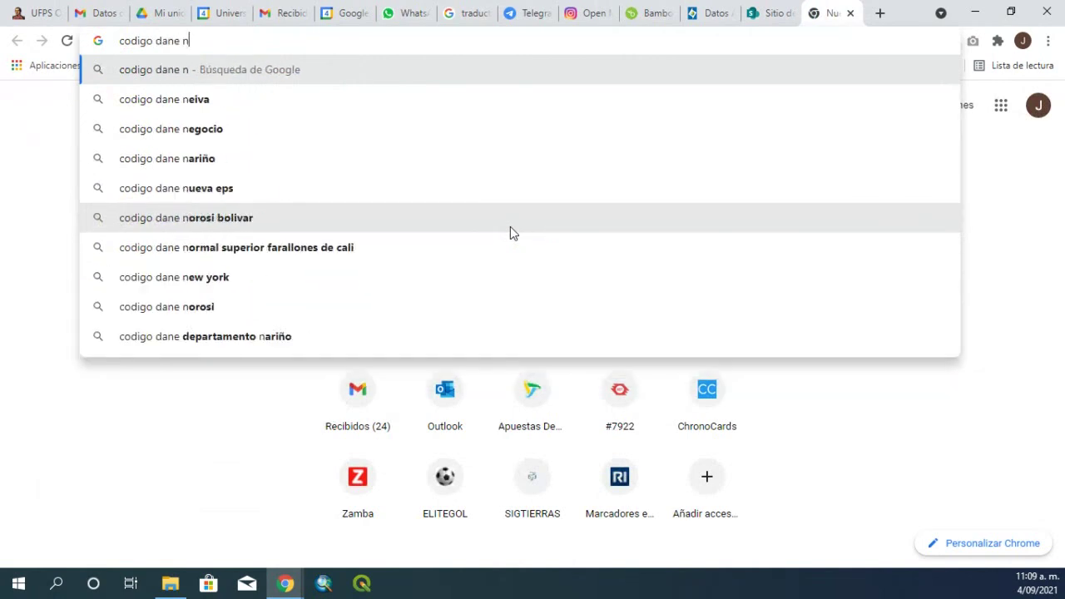
pyautogui.write('o')
pyautogui.click(208, 105)
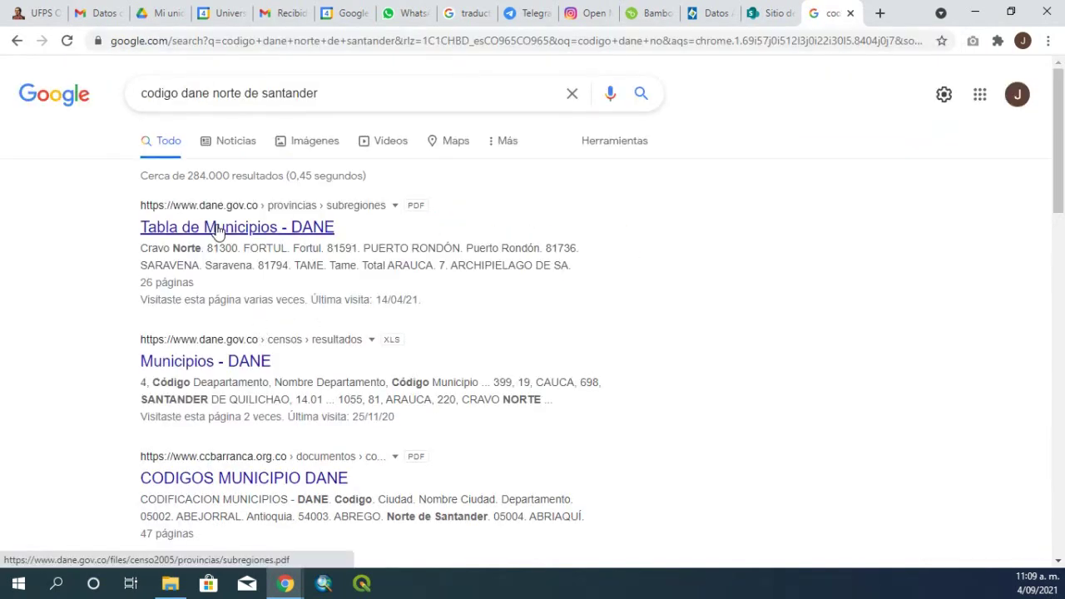
# Open the "Codificación de Municipios por Departamento" PDF from the search results
pyautogui.scroll(-1, 267, 382)
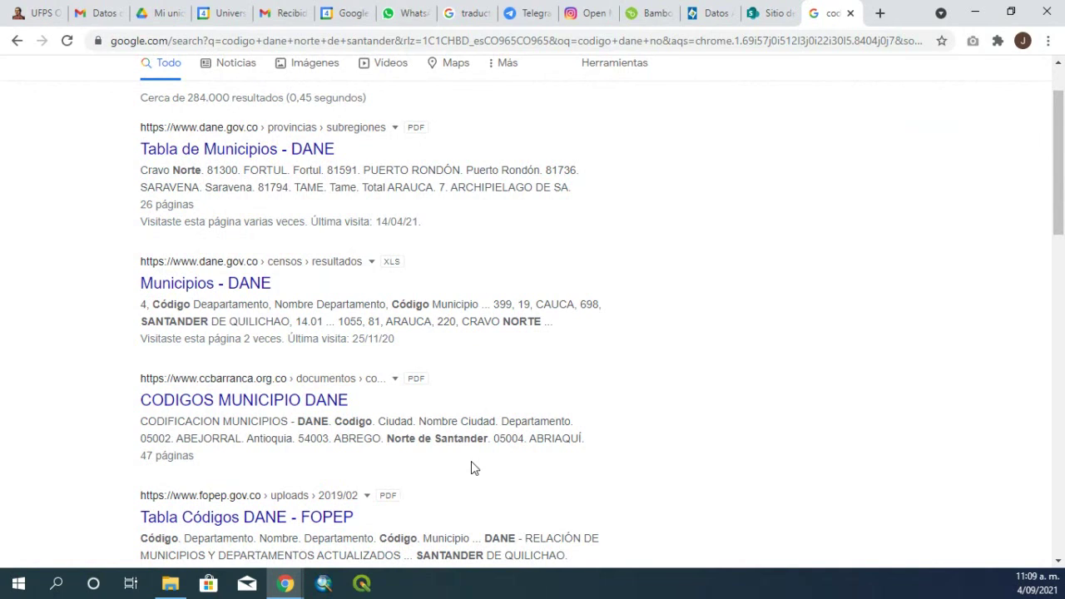
pyautogui.scroll(-1, 471, 468)
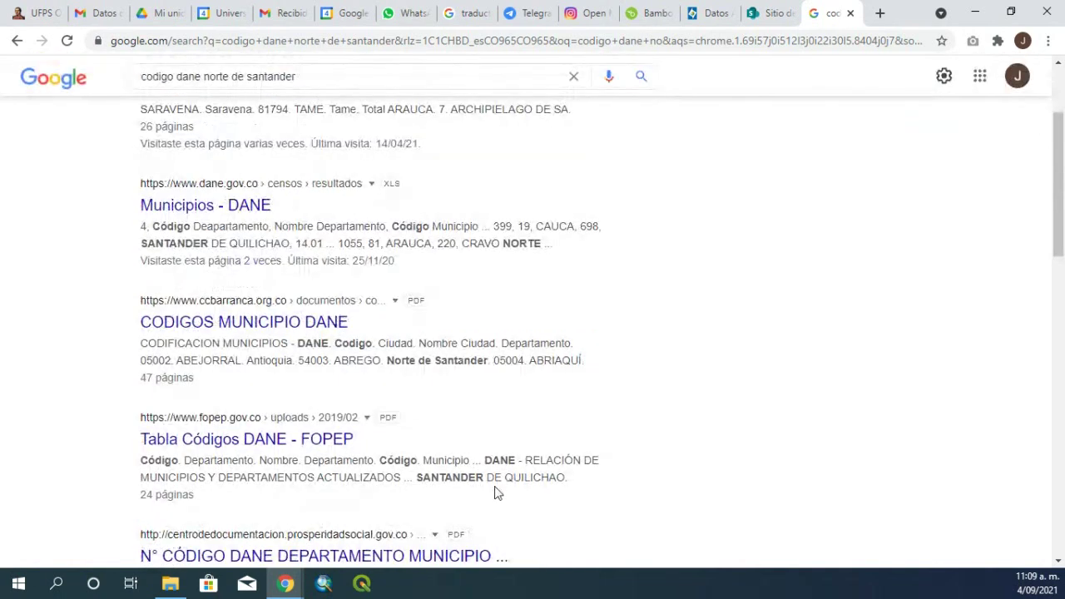
pyautogui.scroll(-2, 495, 493)
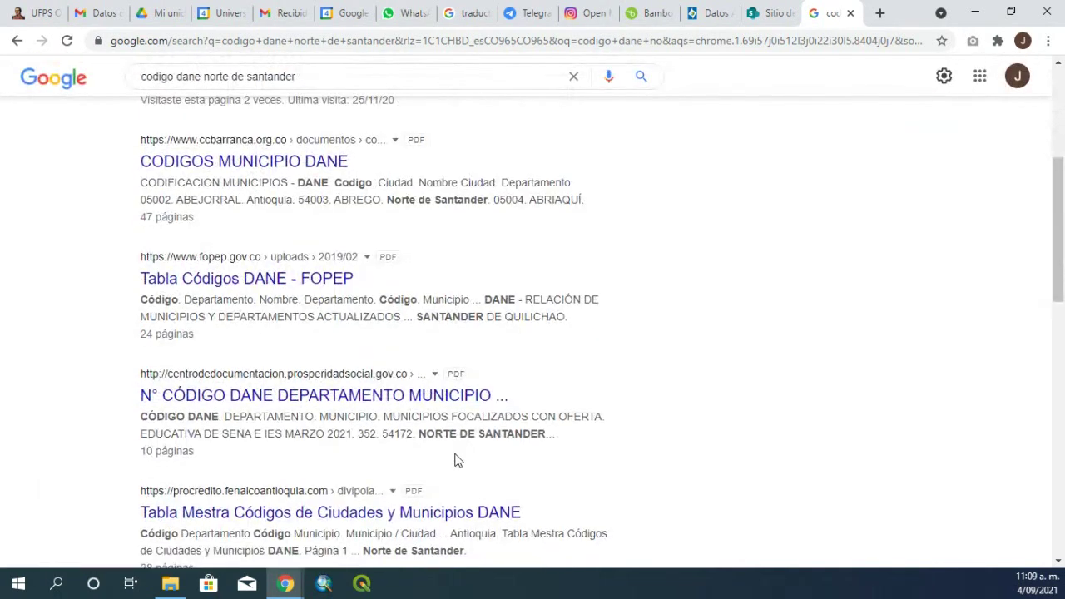
pyautogui.scroll(-2, 487, 475)
pyautogui.scroll(-1, 452, 485)
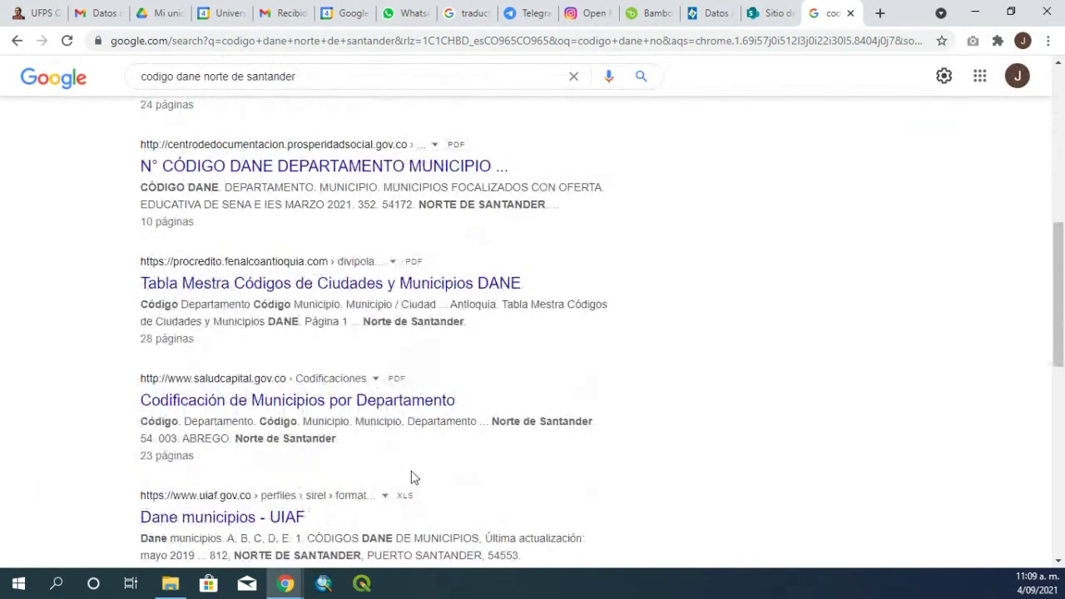
pyautogui.click(275, 405)
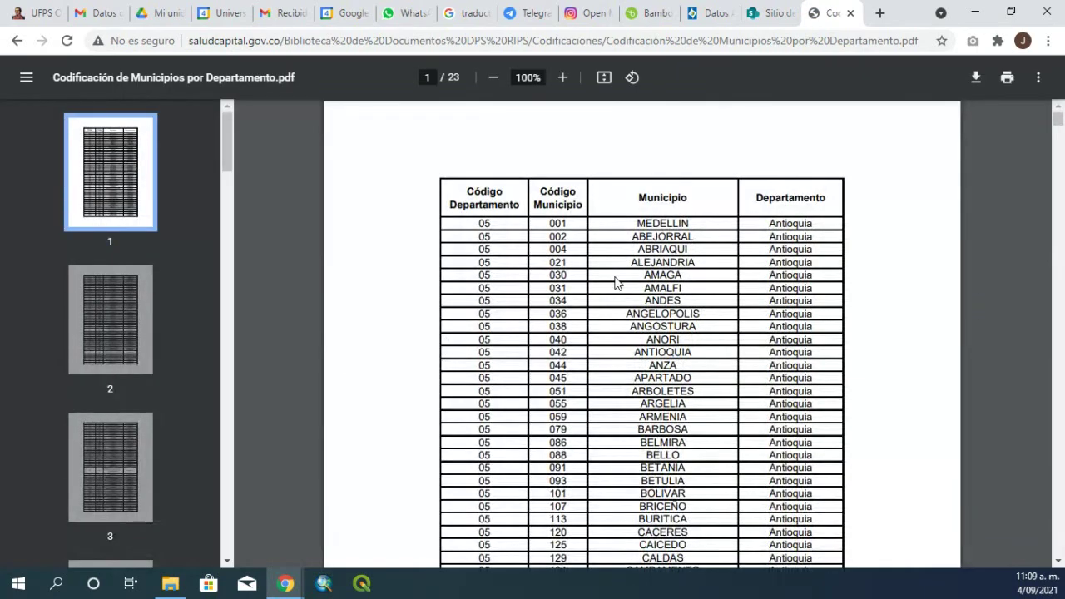
# Search the municipality code PDF for "cucut" to find its department code
pyautogui.scroll(-20, 600, 299)
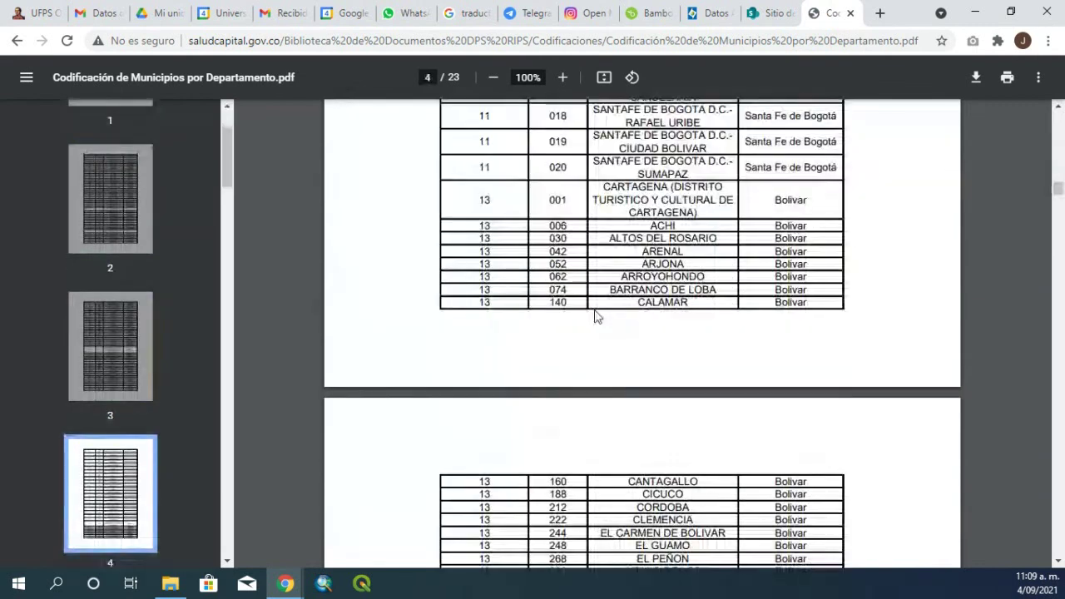
pyautogui.scroll(-10, 594, 315)
pyautogui.scroll(-11, 608, 359)
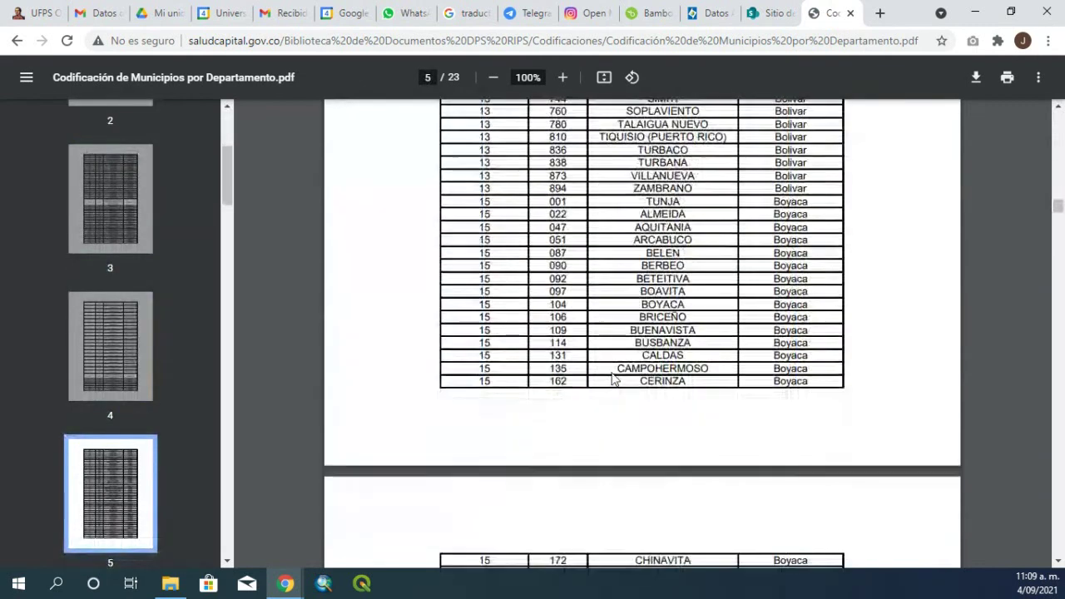
pyautogui.hotkey('ctrl', 'f')
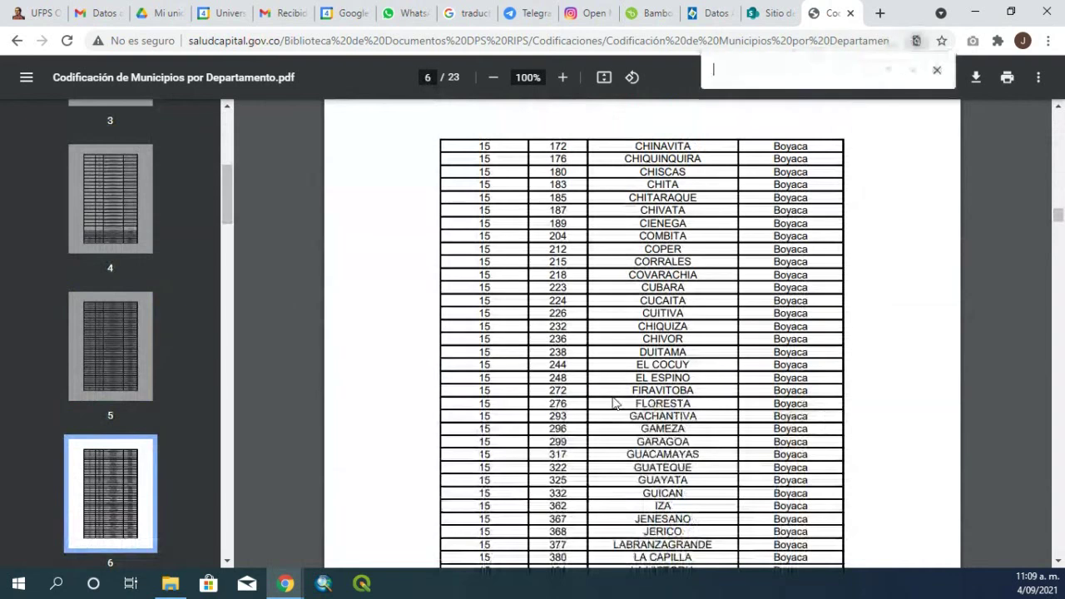
pyautogui.write('cucut')
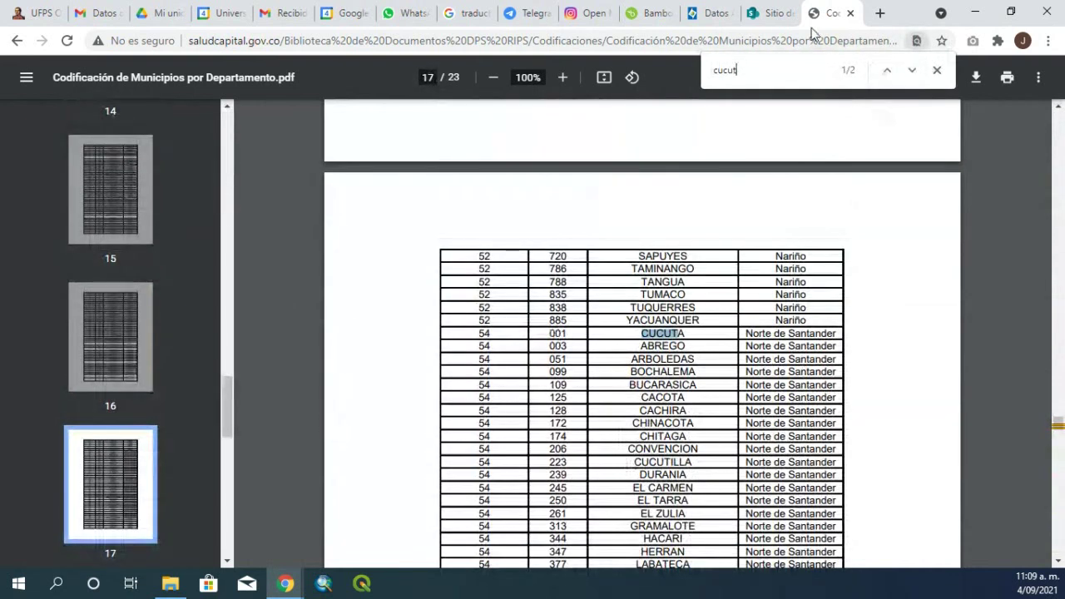
# Return to the Departamentos page on SharePoint, open the shp folder and view the files in its folder 54
pyautogui.click(769, 13)
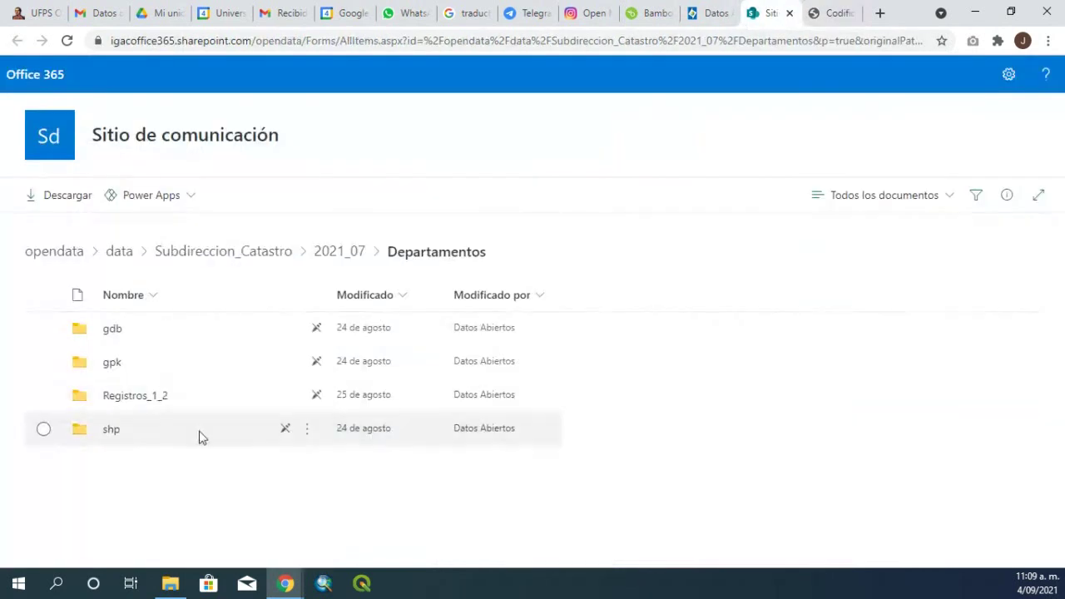
pyautogui.click(106, 434)
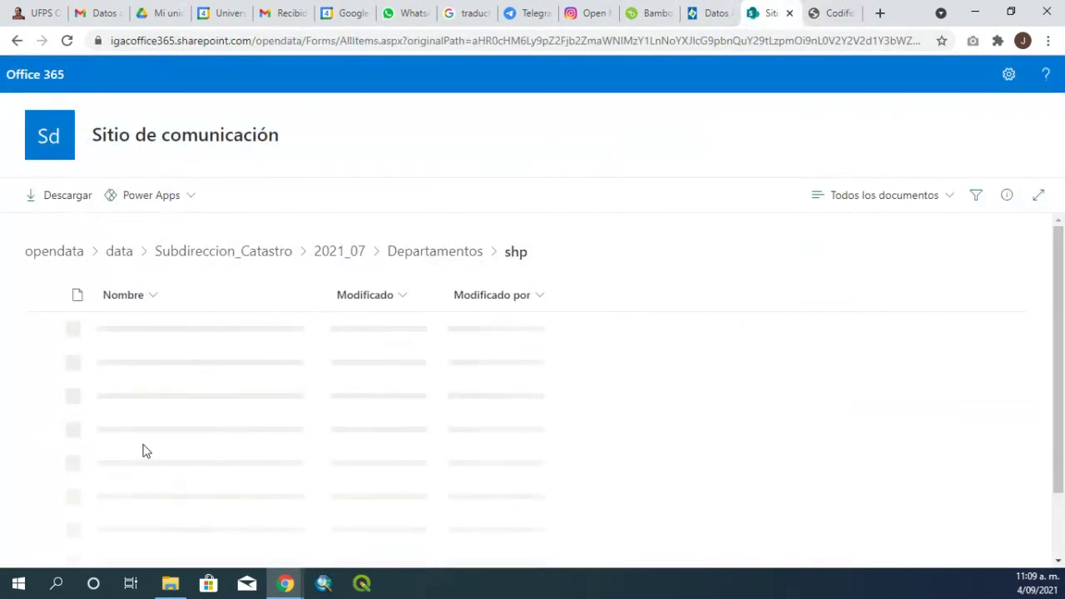
pyautogui.scroll(-3, 302, 385)
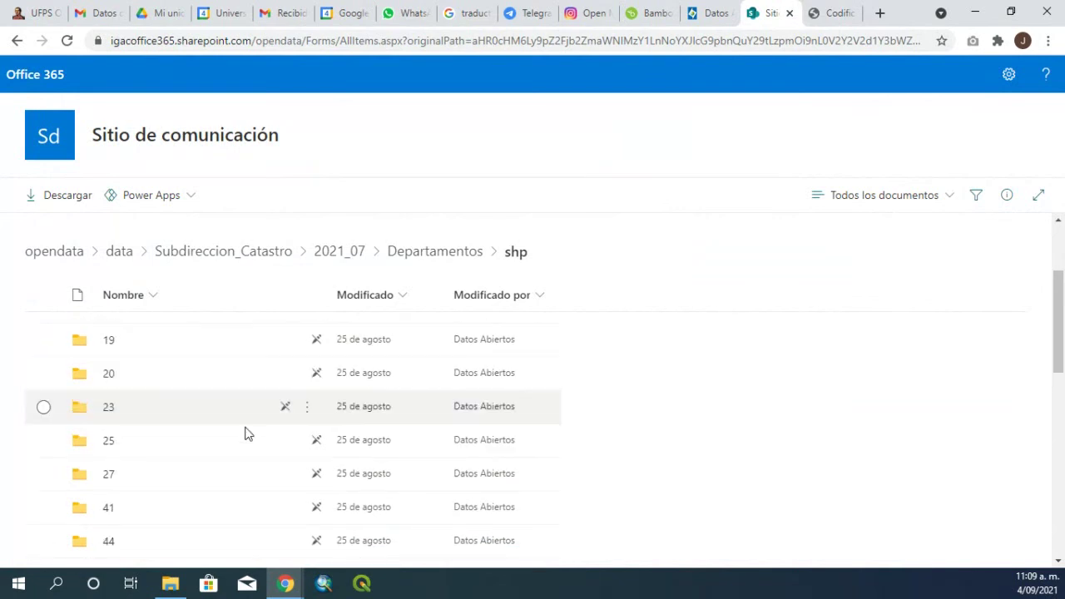
pyautogui.scroll(-3, 210, 433)
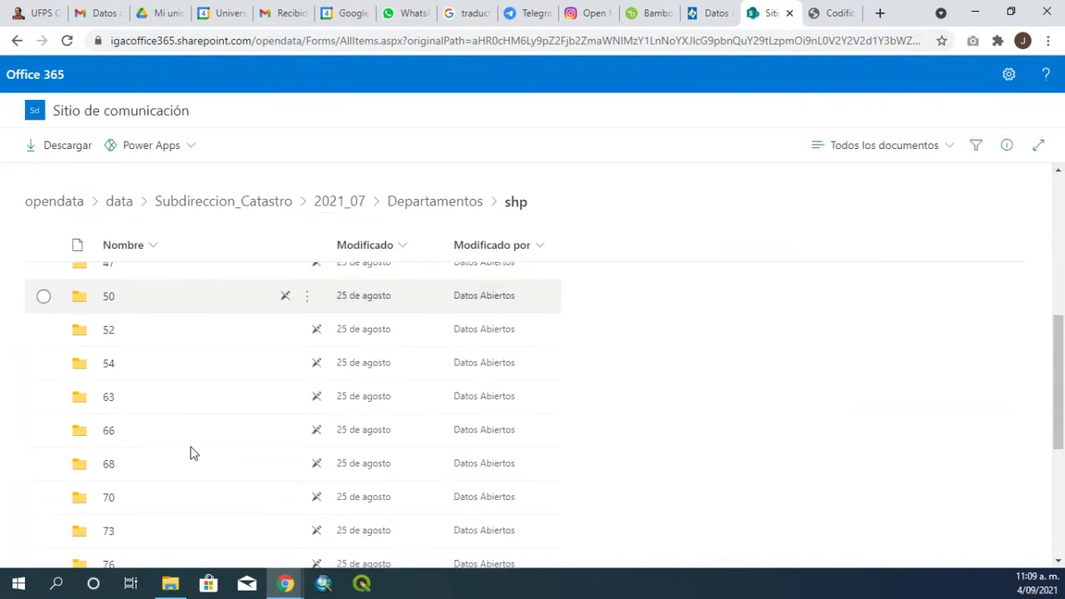
pyautogui.click(106, 371)
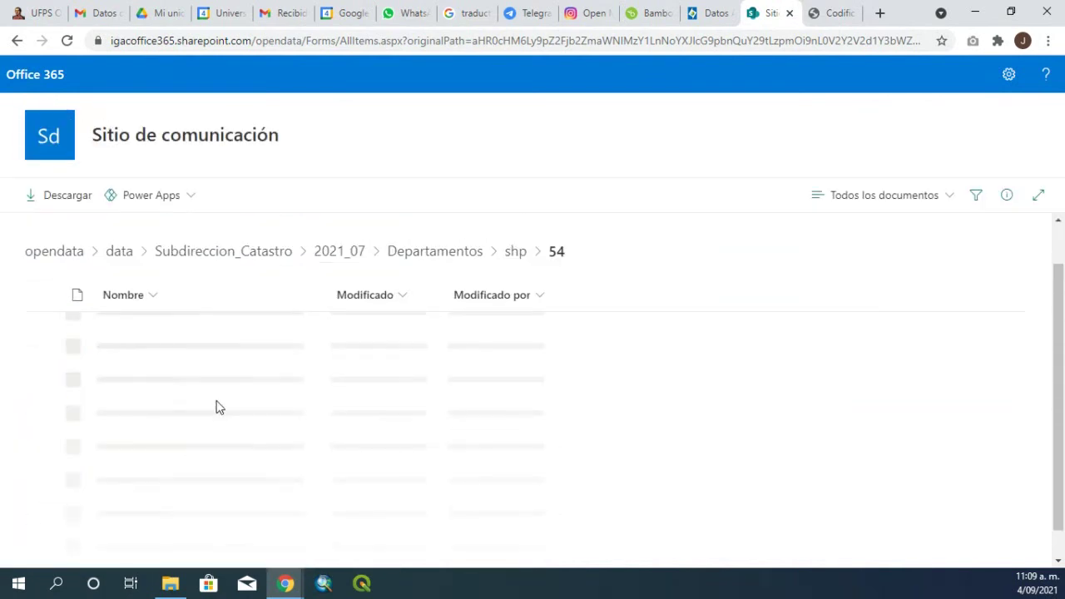
pyautogui.scroll(-1, 257, 386)
pyautogui.scroll(1, 247, 412)
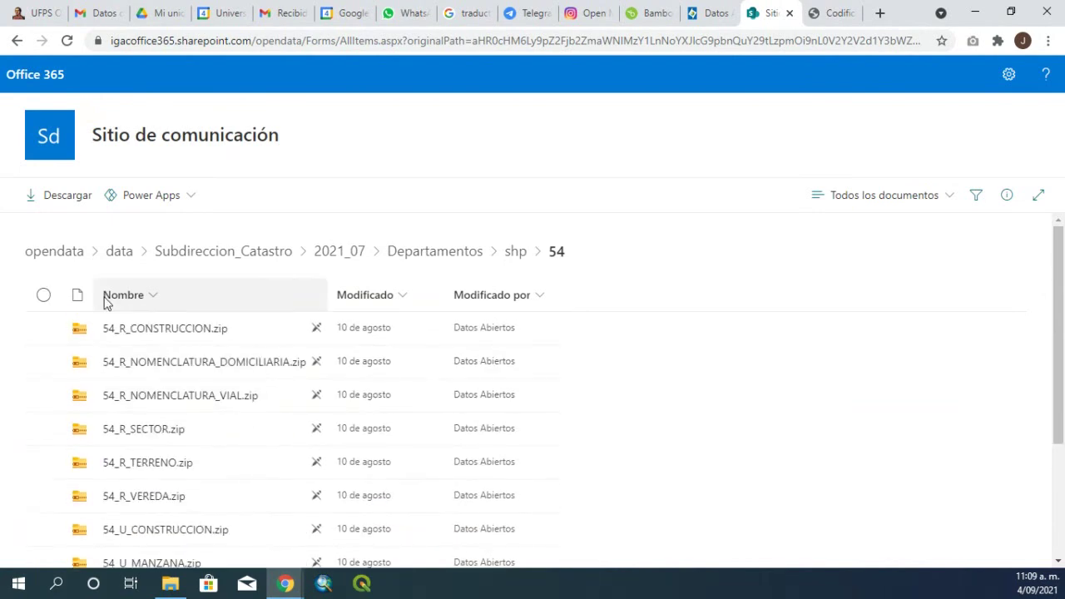
# Go back up to the shp folder and download the whole folder 54
pyautogui.click(517, 252)
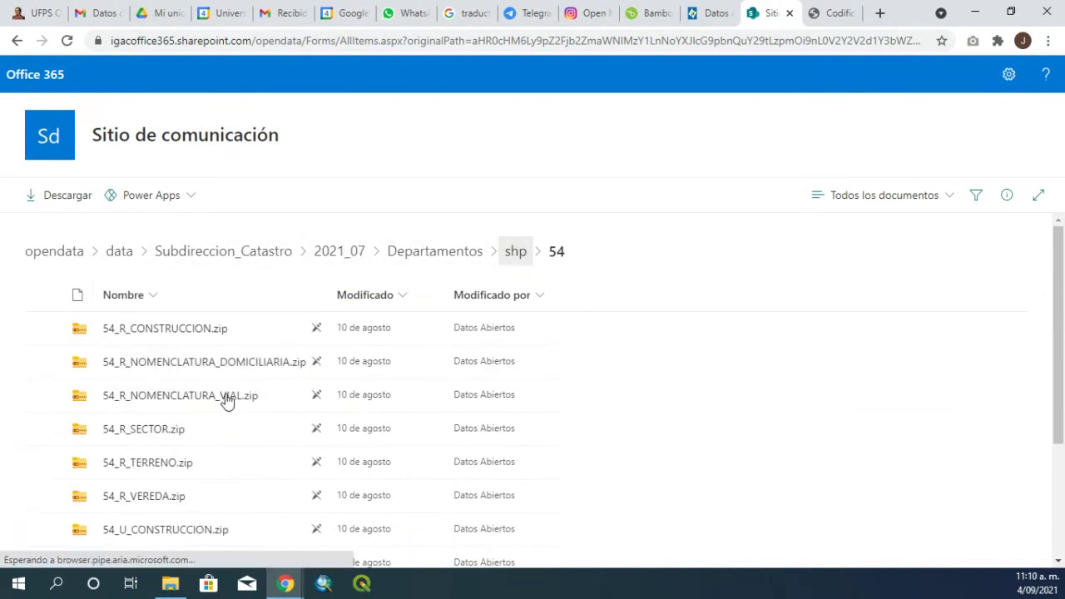
pyautogui.scroll(-2, 208, 441)
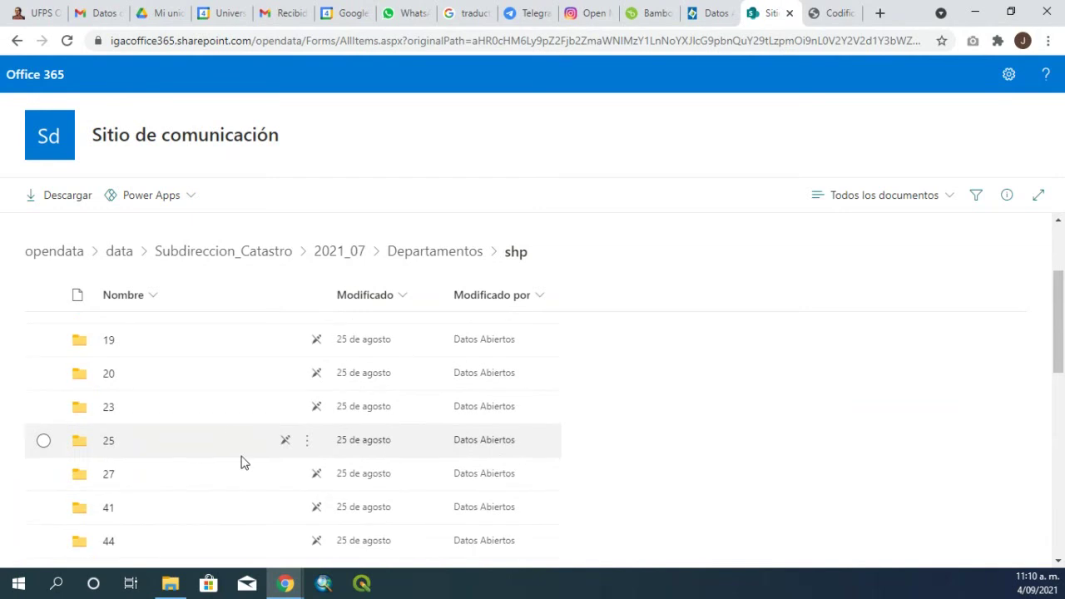
pyautogui.scroll(-5, 240, 463)
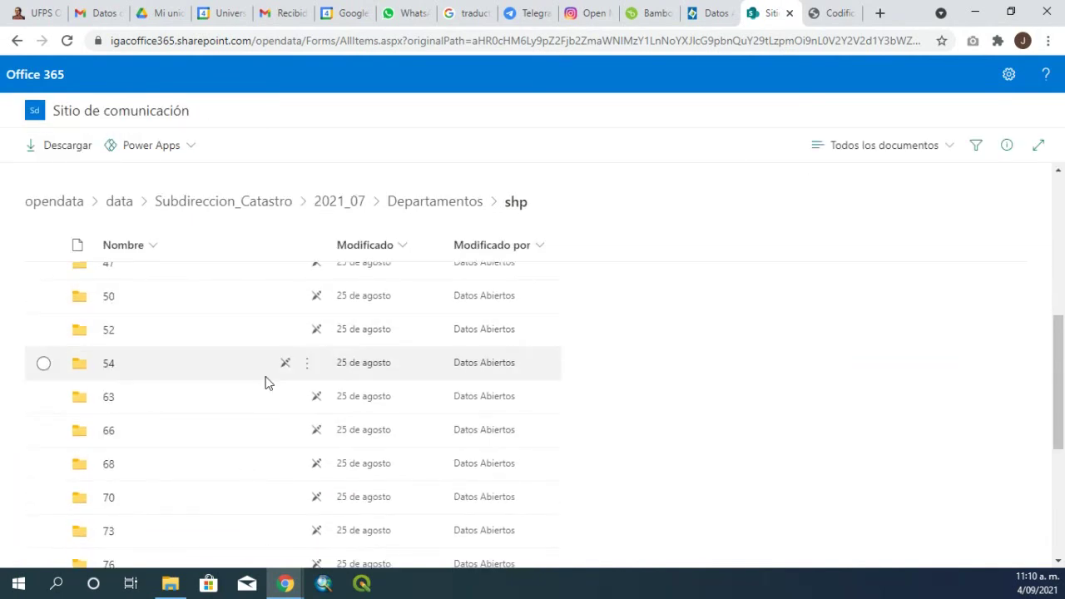
pyautogui.click(306, 367)
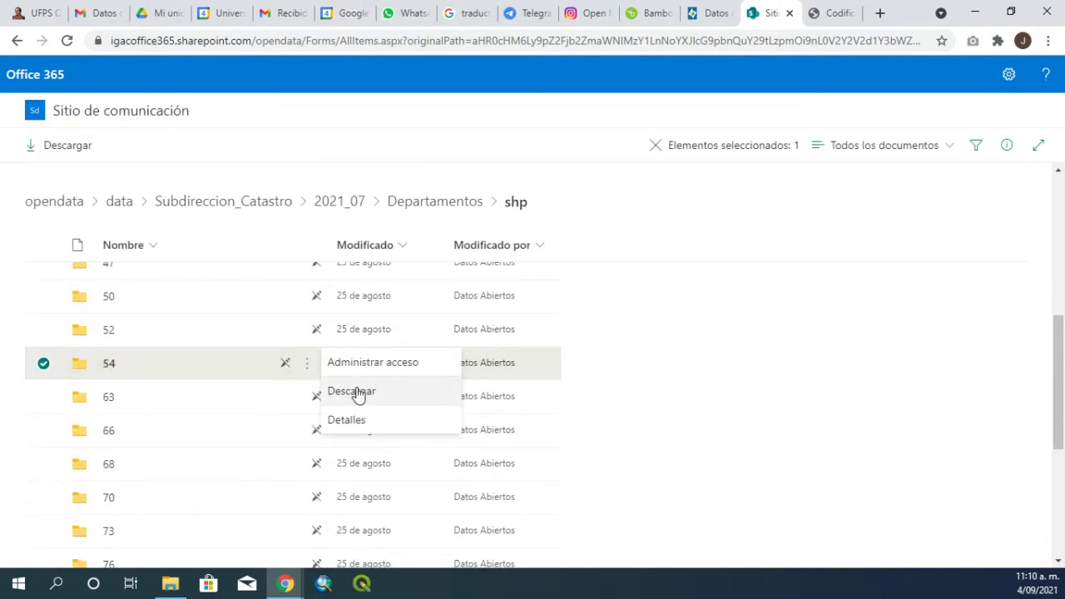
pyautogui.click(357, 395)
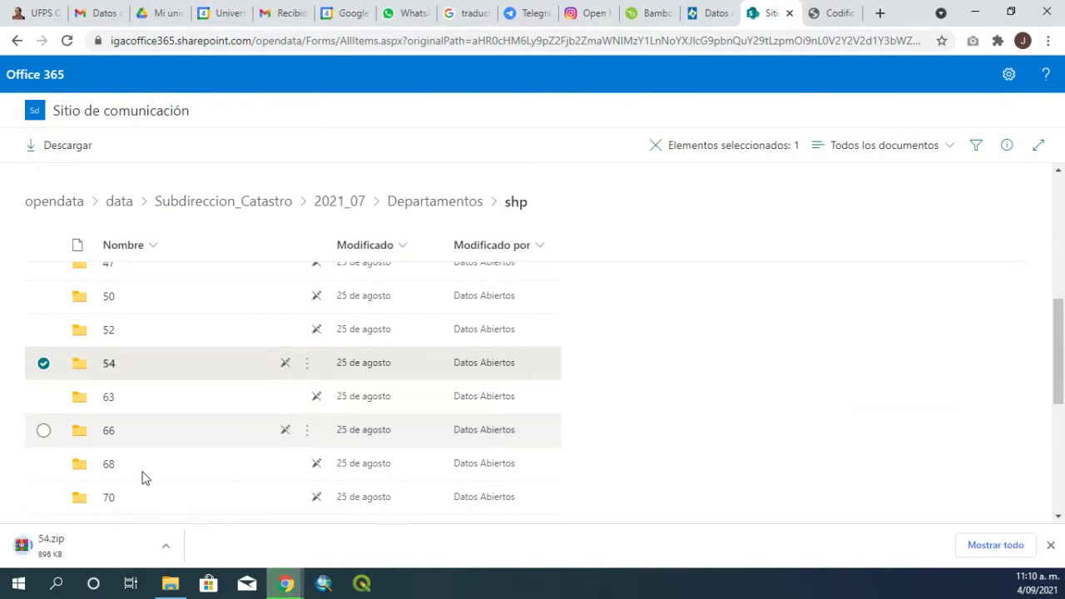
# Launch QGIS and maximize its window
pyautogui.click(363, 586)
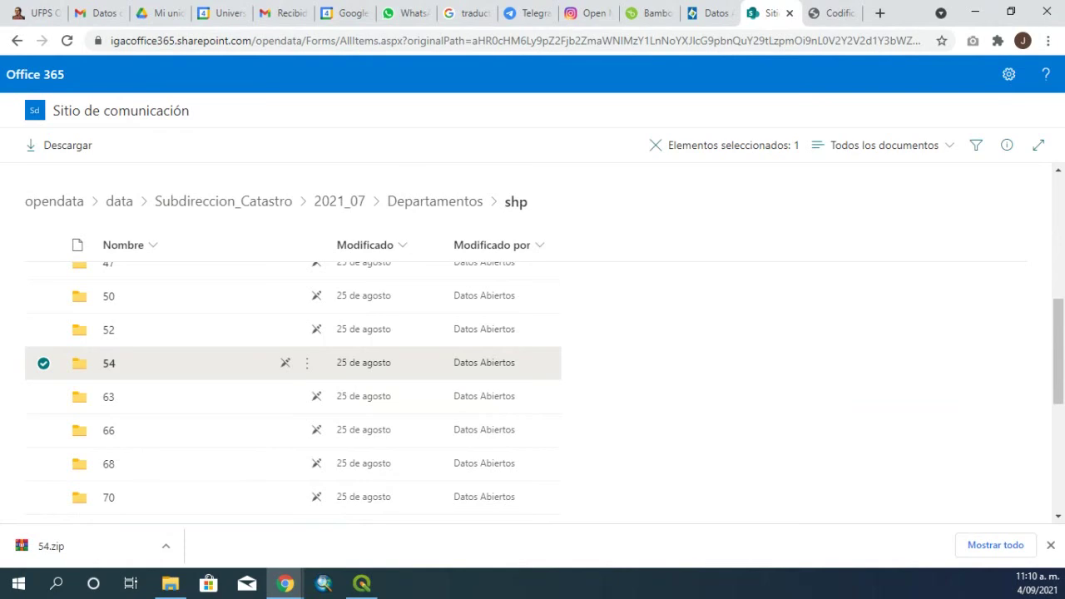
pyautogui.hotkey('alt', 'Tab')
pyautogui.moveTo(488, 86); pyautogui.dragTo(498, 87)
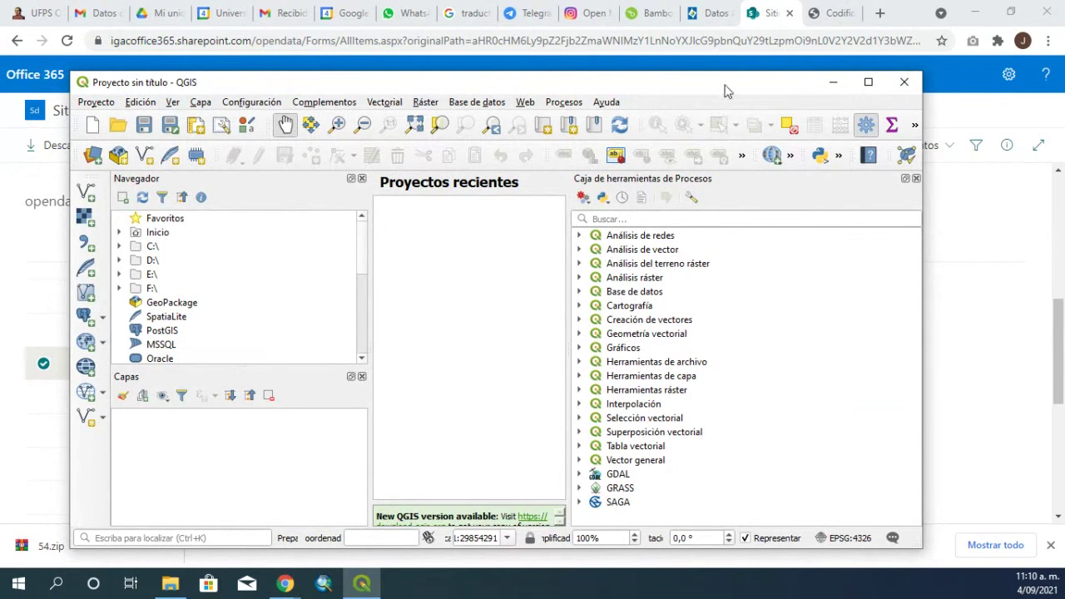
pyautogui.click(868, 83)
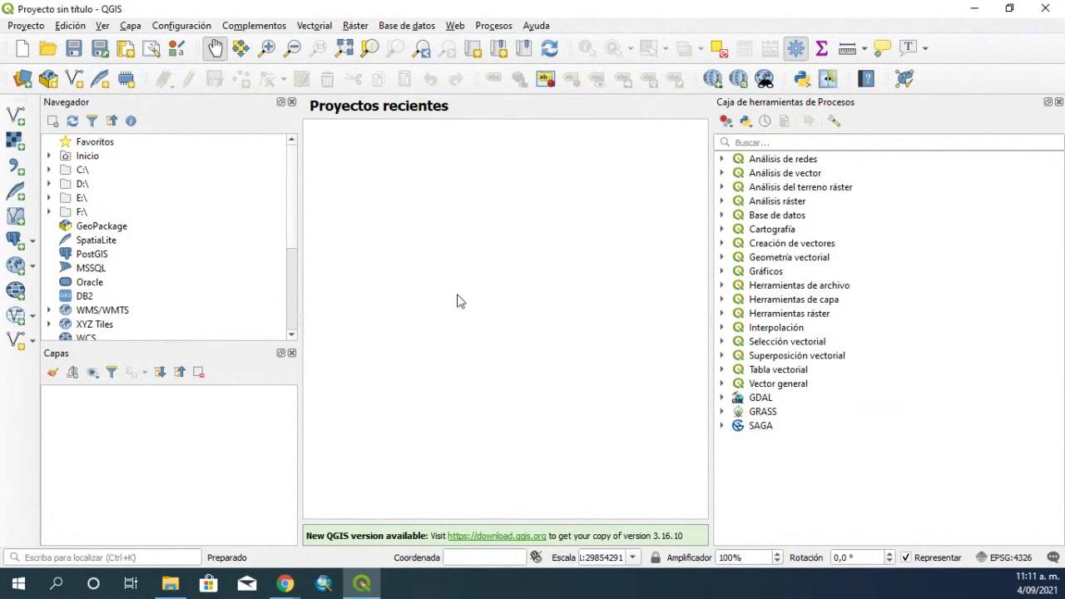
# Switch to File Explorer, maximize it, and select the 54 archive in the Descargas folder
pyautogui.click(171, 584)
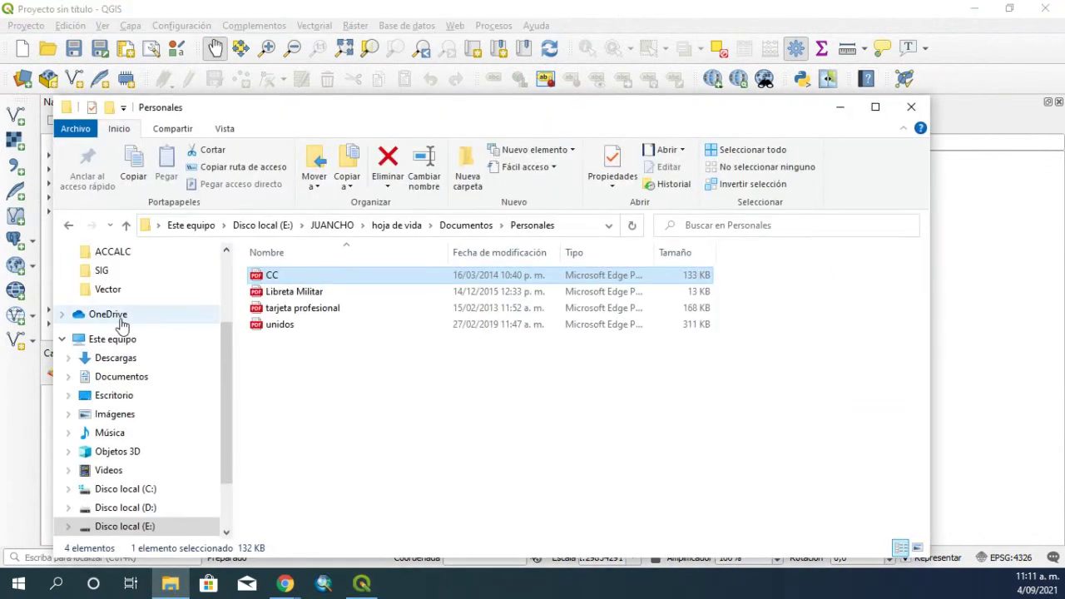
pyautogui.click(874, 107)
pyautogui.scroll(4, 70, 248)
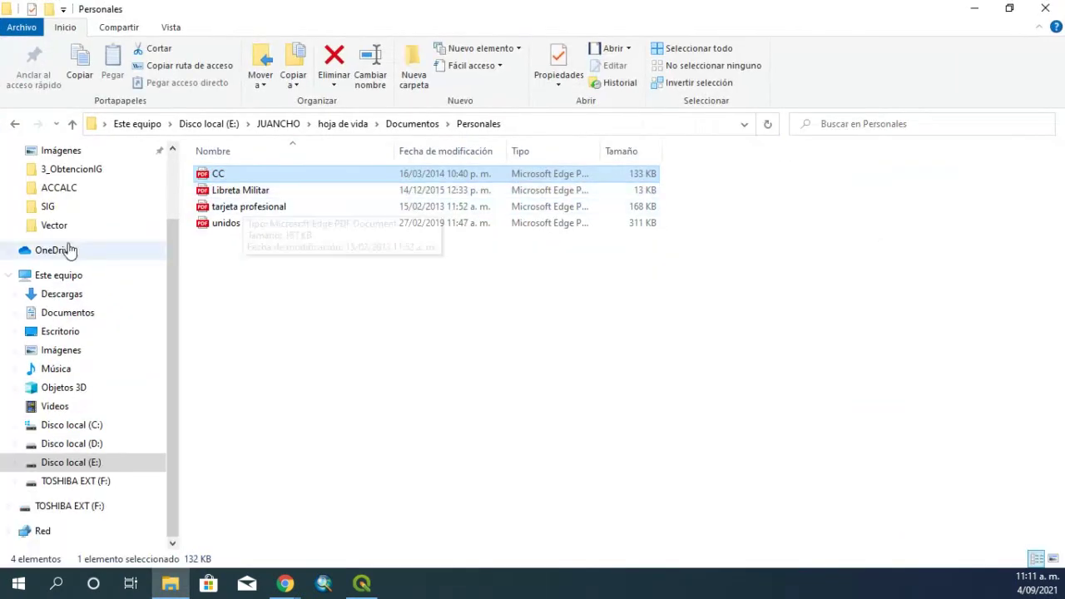
pyautogui.click(74, 200)
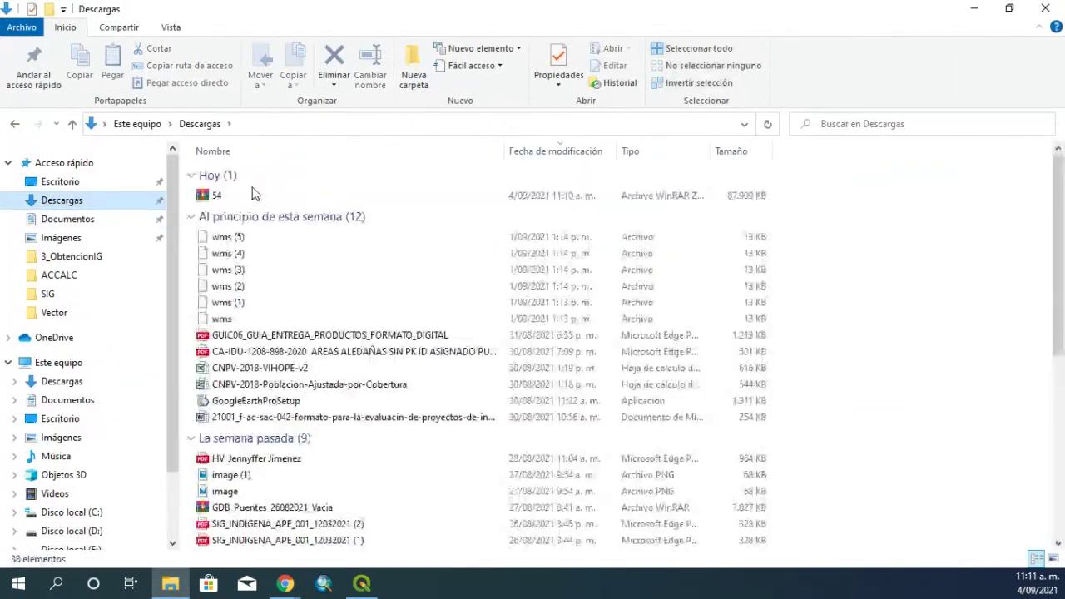
pyautogui.click(236, 195)
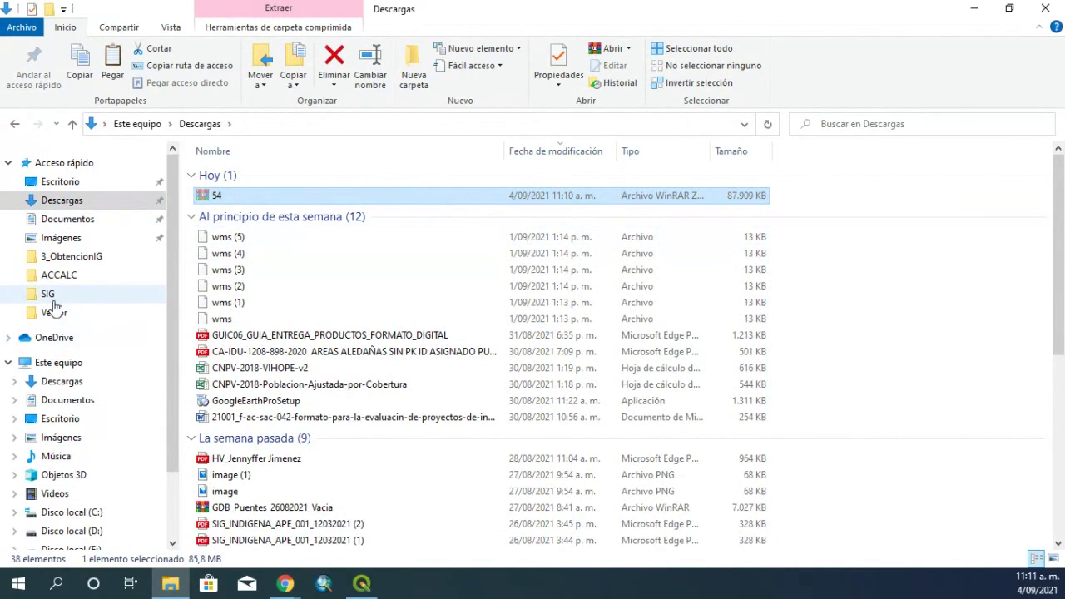
# Look through local disks C: and D: and the IGAC folder for a place to store the archive
pyautogui.click(52, 511)
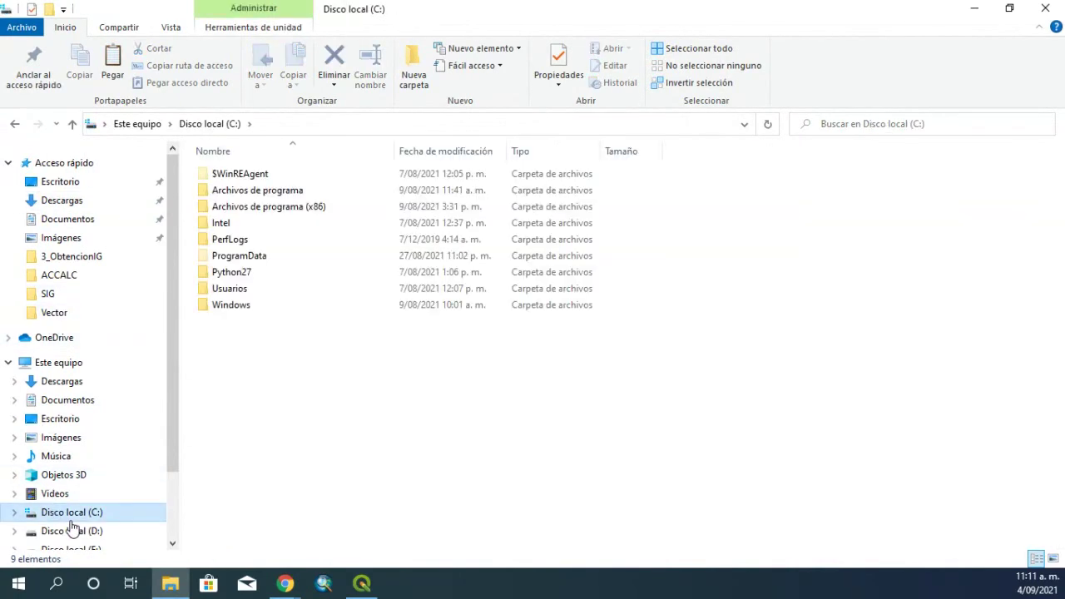
pyautogui.scroll(-1, 124, 463)
pyautogui.click(96, 484)
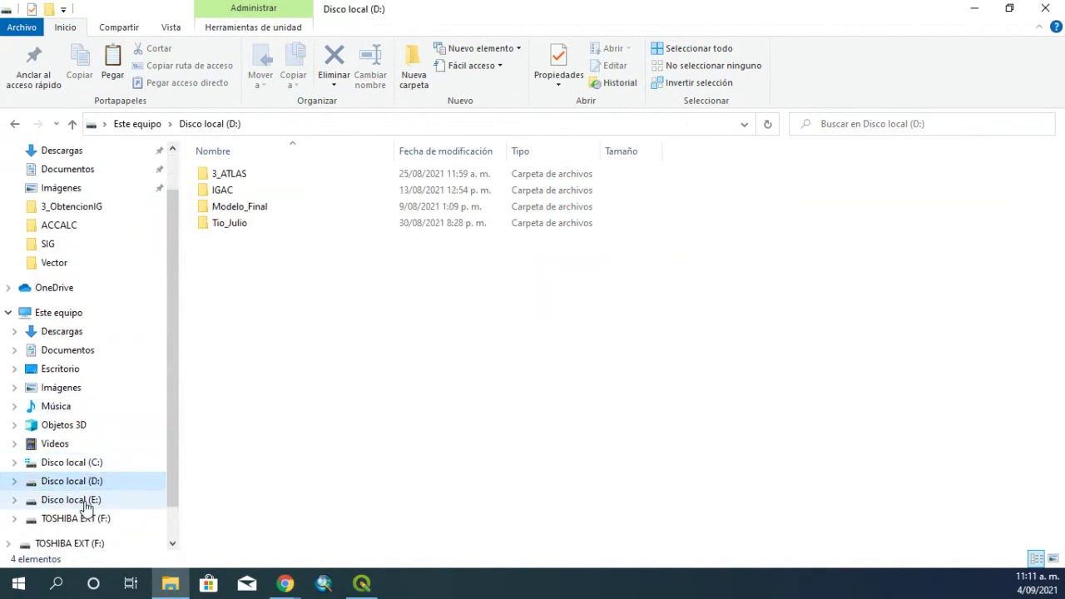
pyautogui.doubleClick(219, 192)
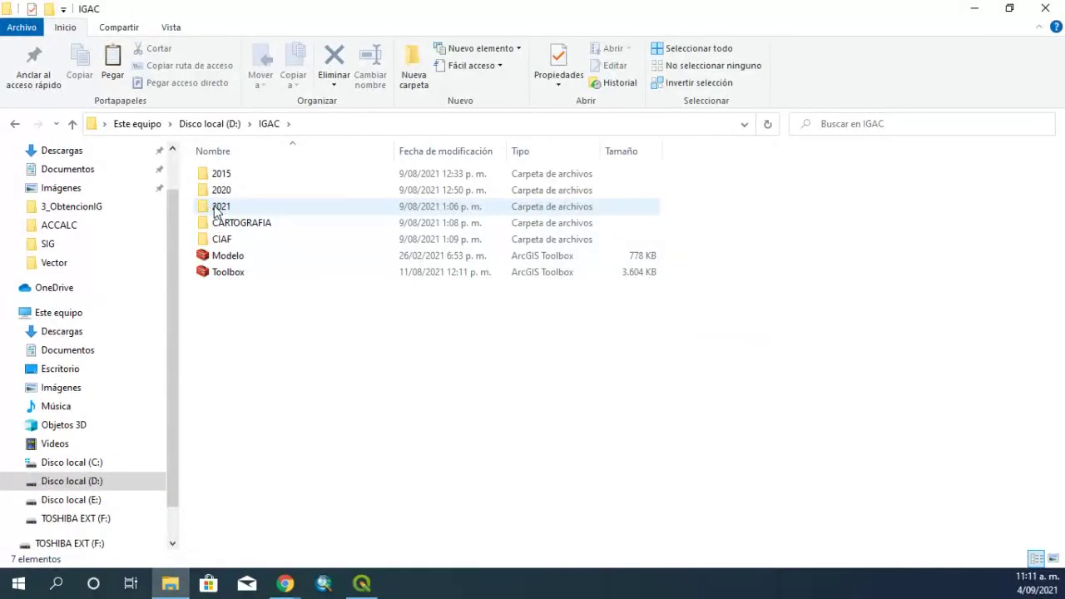
# Open the KAART folder inside the personal folder on local disk E:
pyautogui.click(75, 500)
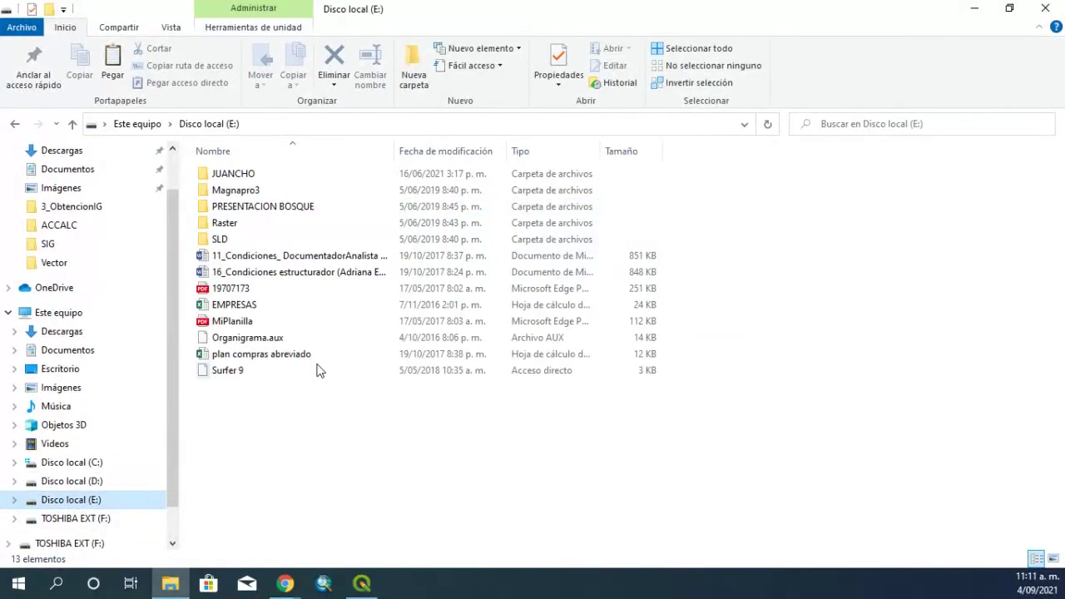
pyautogui.doubleClick(223, 174)
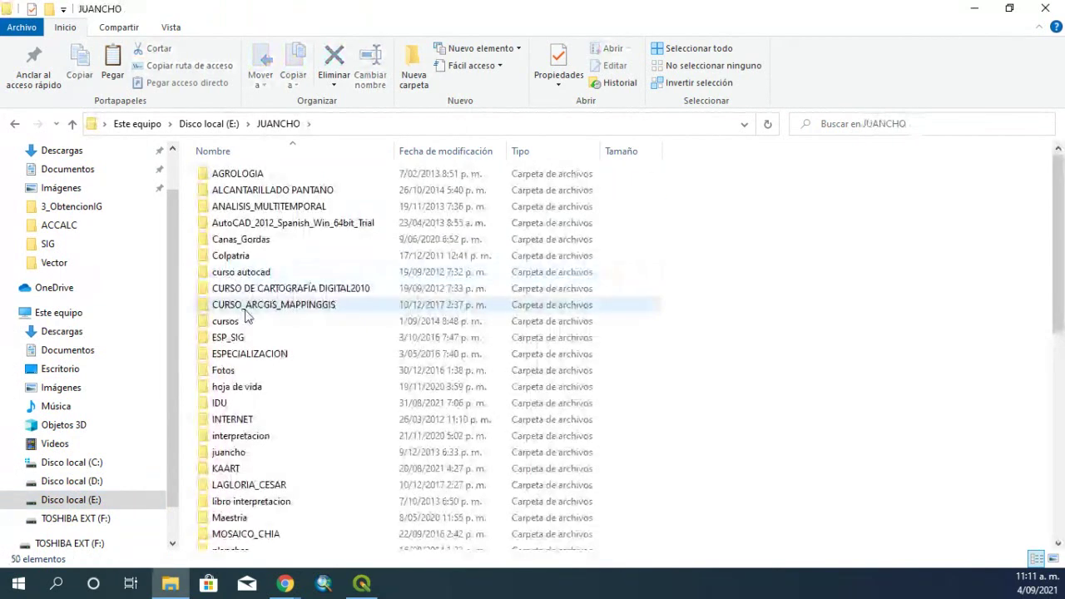
pyautogui.scroll(-3, 266, 350)
pyautogui.scroll(-2, 277, 368)
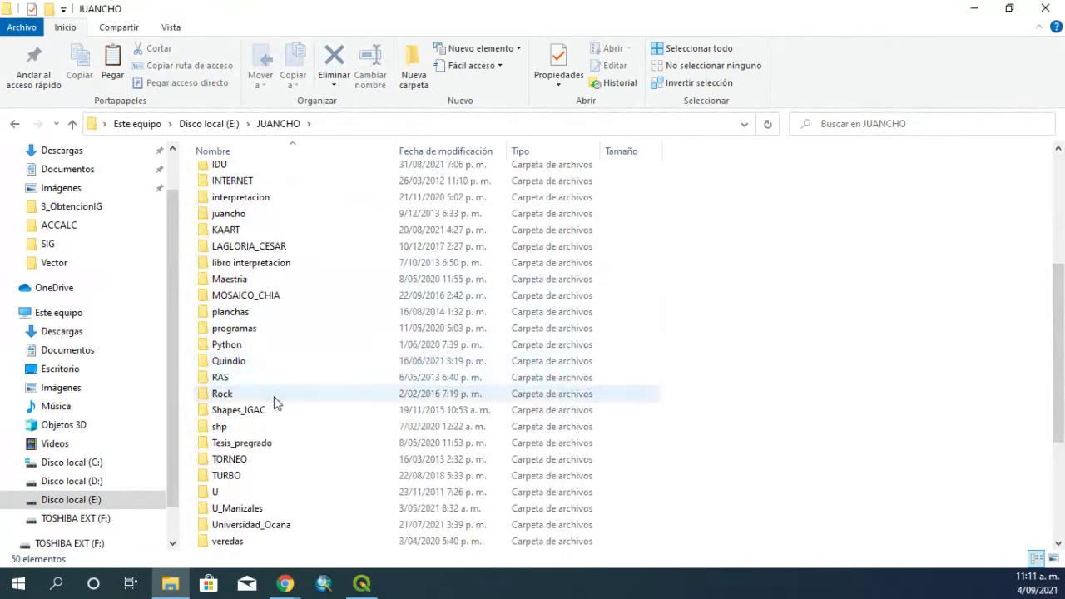
pyautogui.scroll(5, 274, 401)
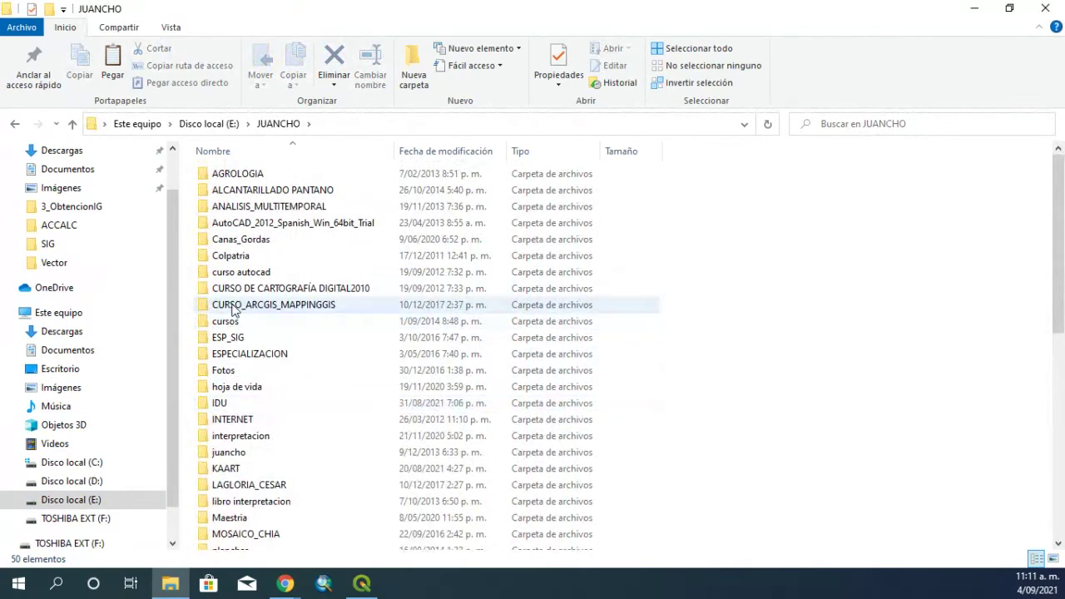
pyautogui.scroll(-4, 238, 316)
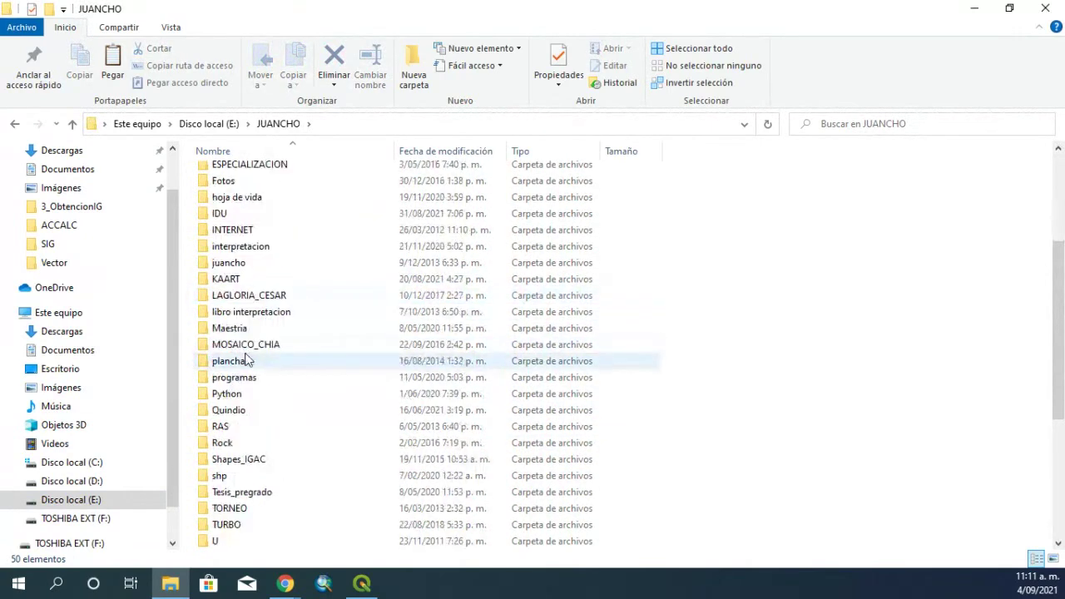
pyautogui.scroll(-2, 247, 376)
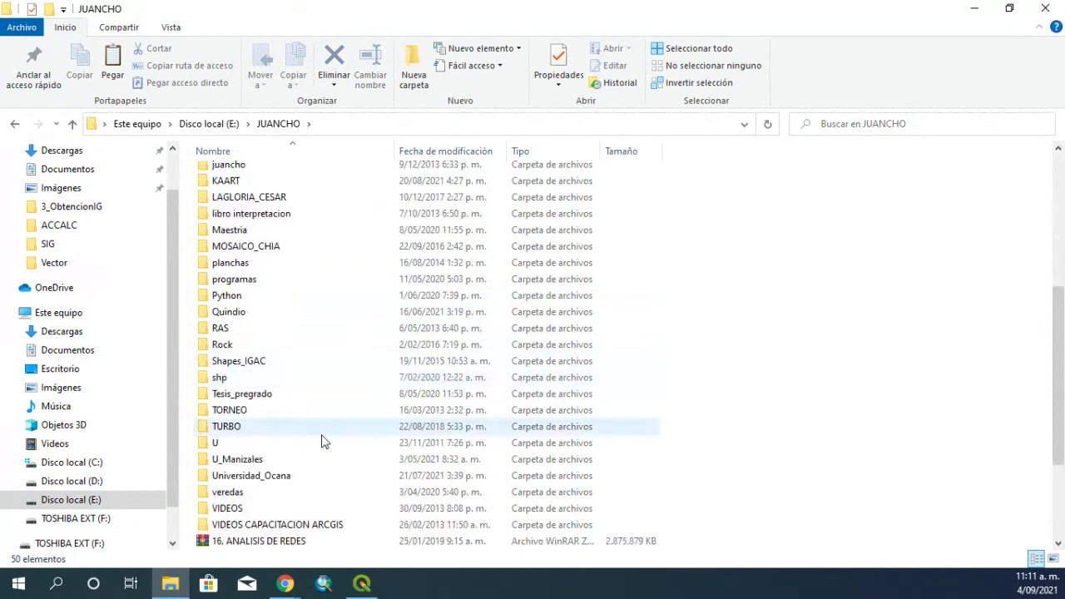
pyautogui.moveTo(325, 442)
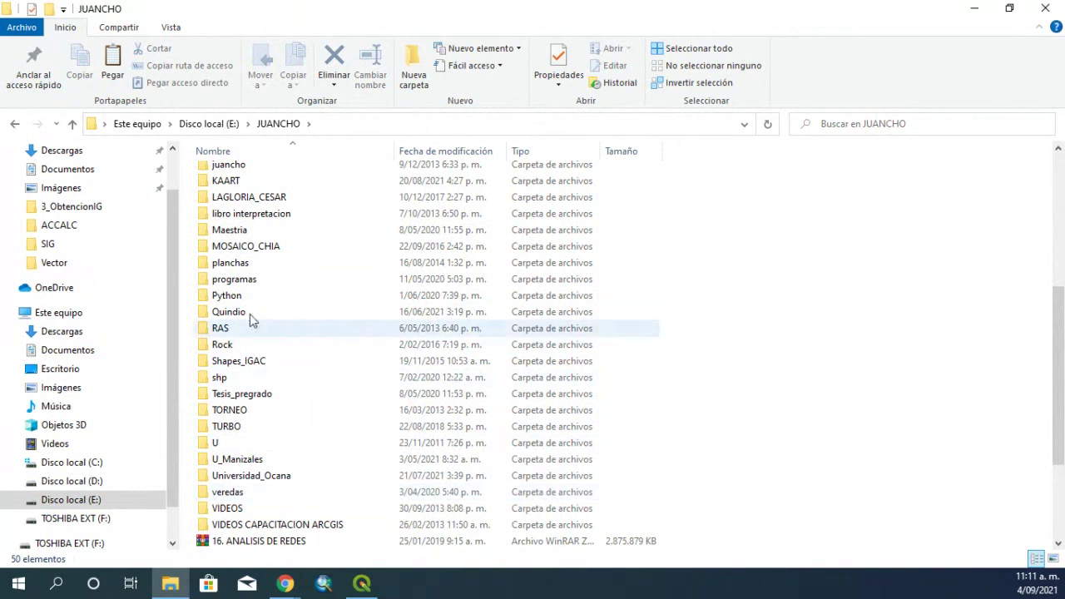
pyautogui.click(236, 188)
pyautogui.doubleClick(235, 188)
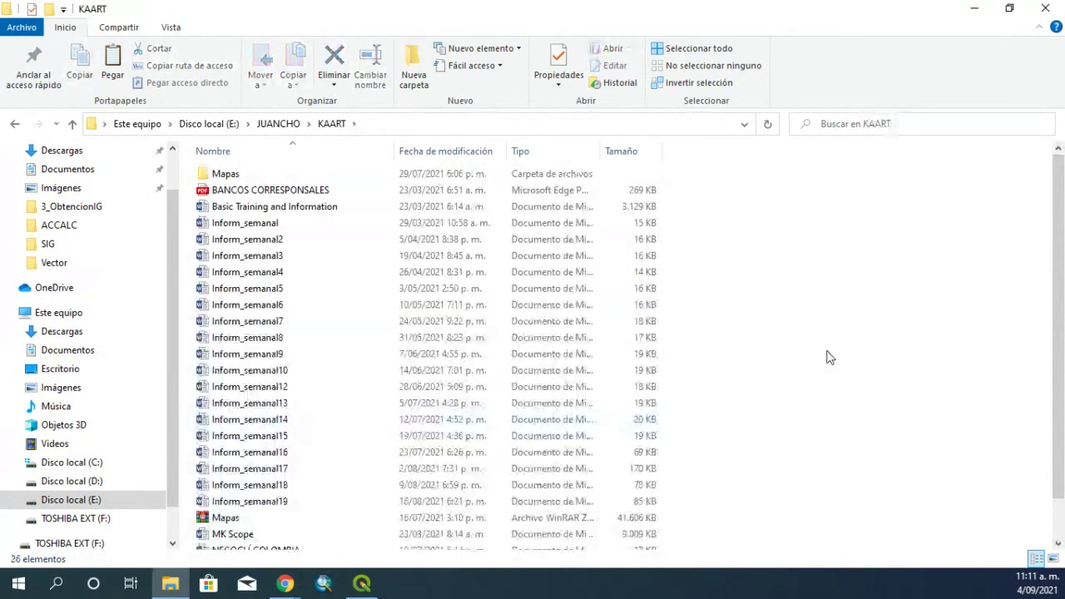
# Create a new folder named OSM inside the KAART folder
pyautogui.rightClick(827, 357)
pyautogui.moveTo(867, 521)
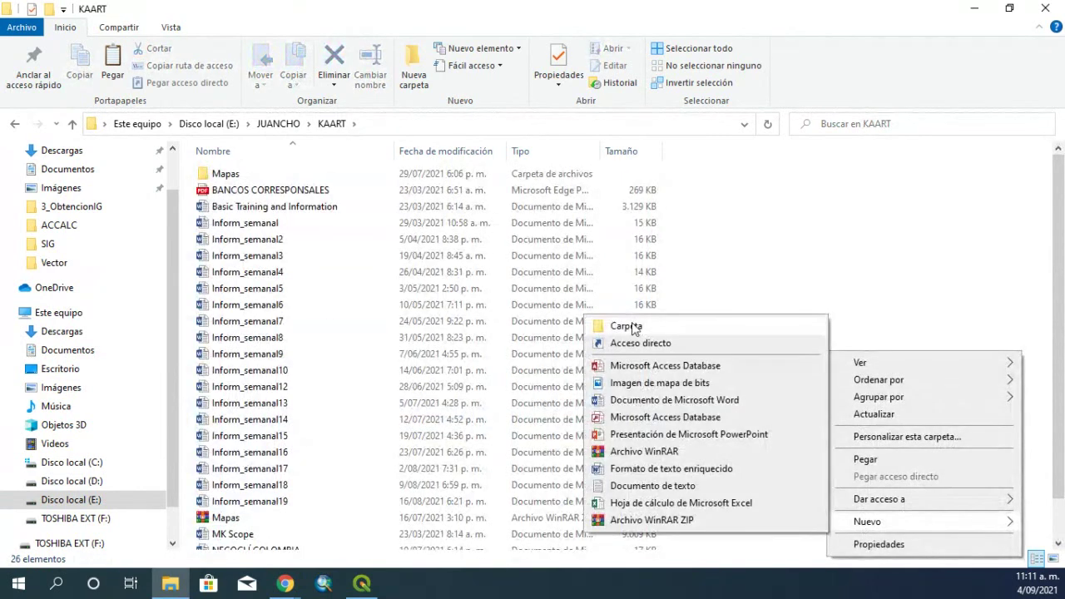
pyautogui.click(666, 327)
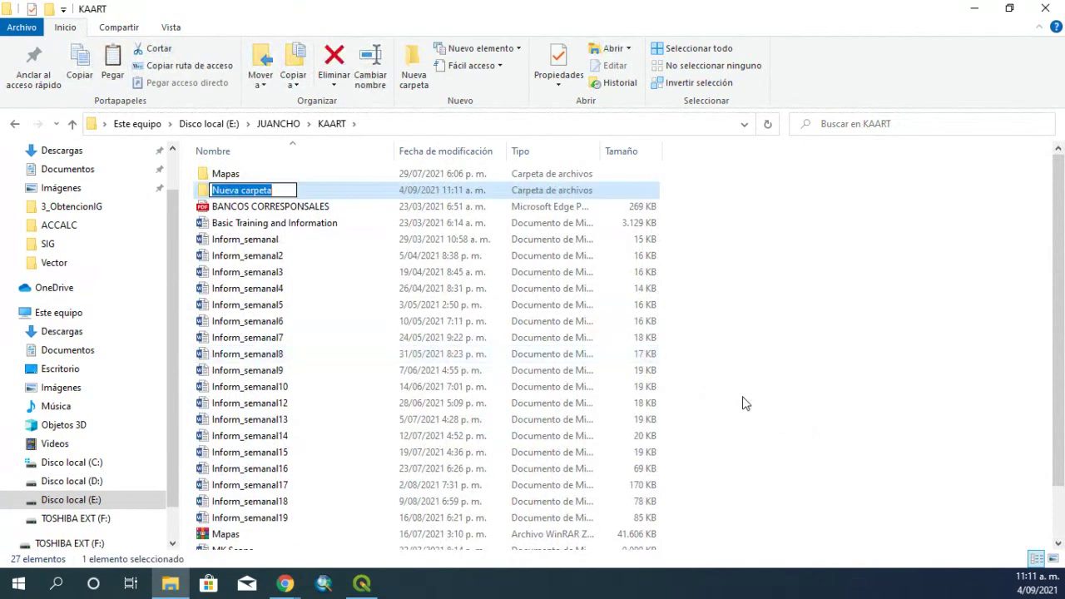
pyautogui.write('OSM')
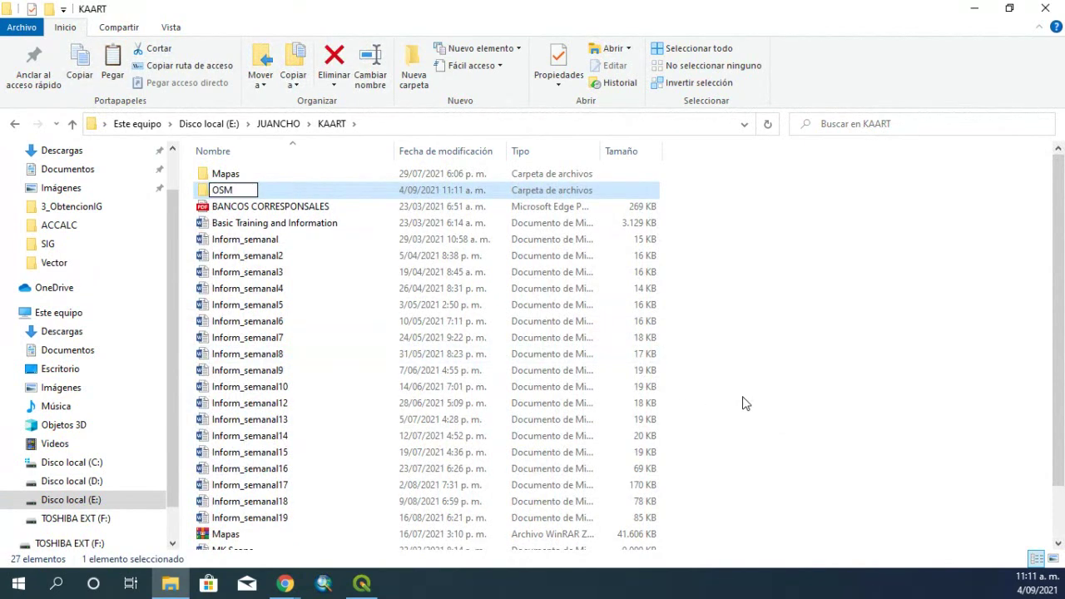
pyautogui.press('Return')
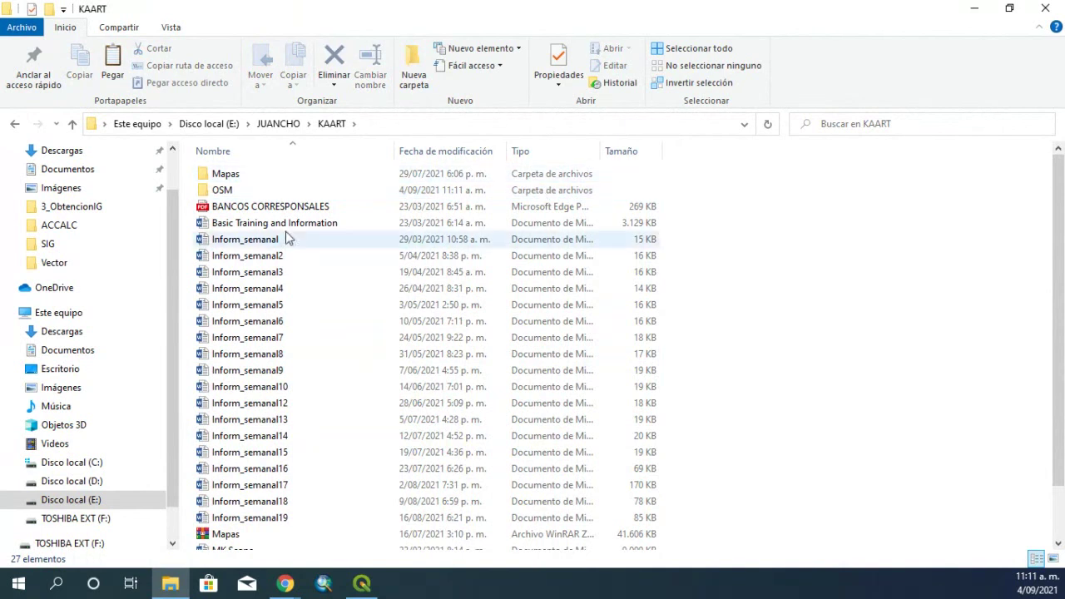
# Move the 54 archive into the OSM folder and extract it there into a folder named 54
pyautogui.doubleClick(249, 190)
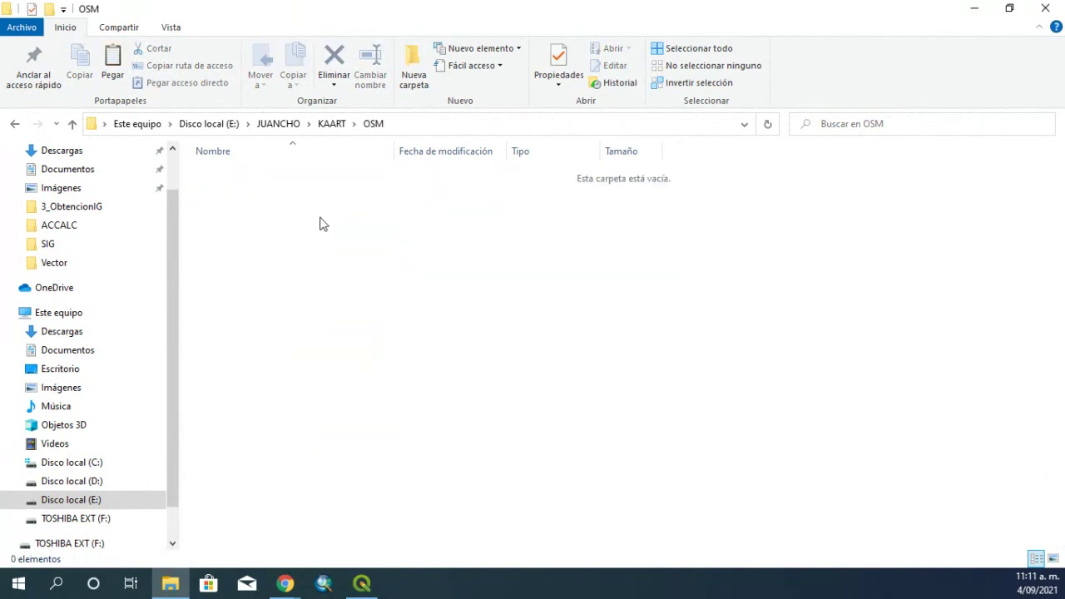
pyautogui.hotkey('ctrl', 'v')
pyautogui.rightClick(218, 176)
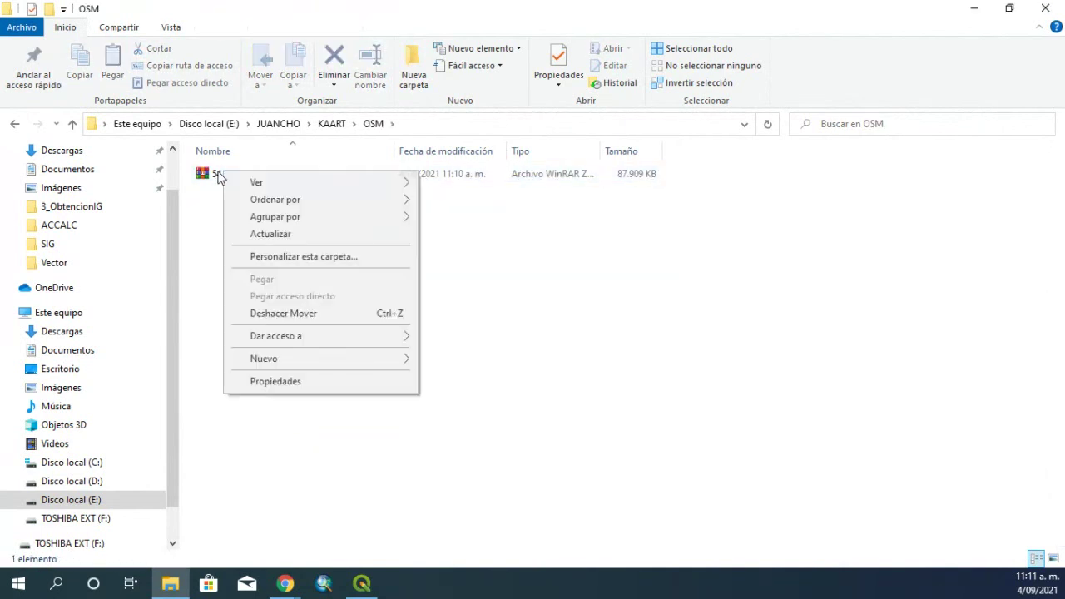
pyautogui.click(217, 176)
pyautogui.rightClick(220, 181)
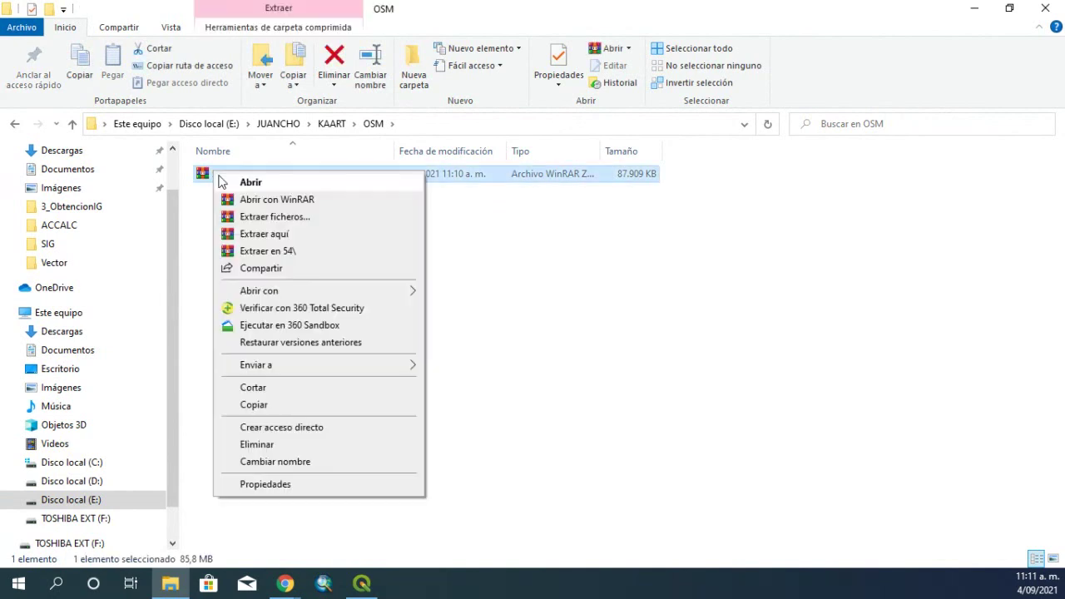
pyautogui.click(255, 253)
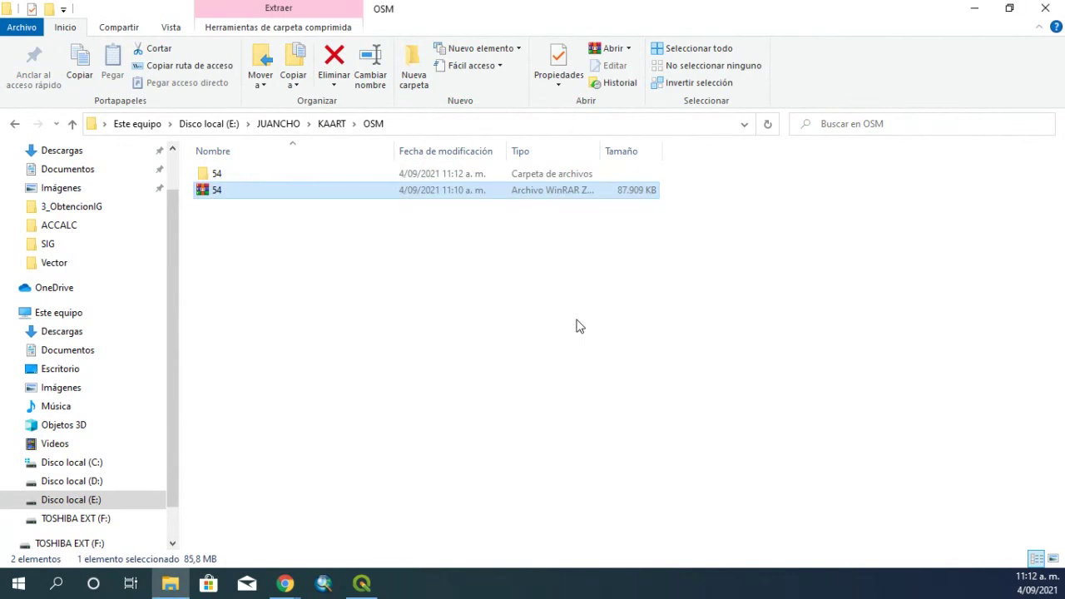
# Open the inner 54 folder and extract the 54_U_CONSTRUCCION archive into its own folder
pyautogui.doubleClick(283, 173)
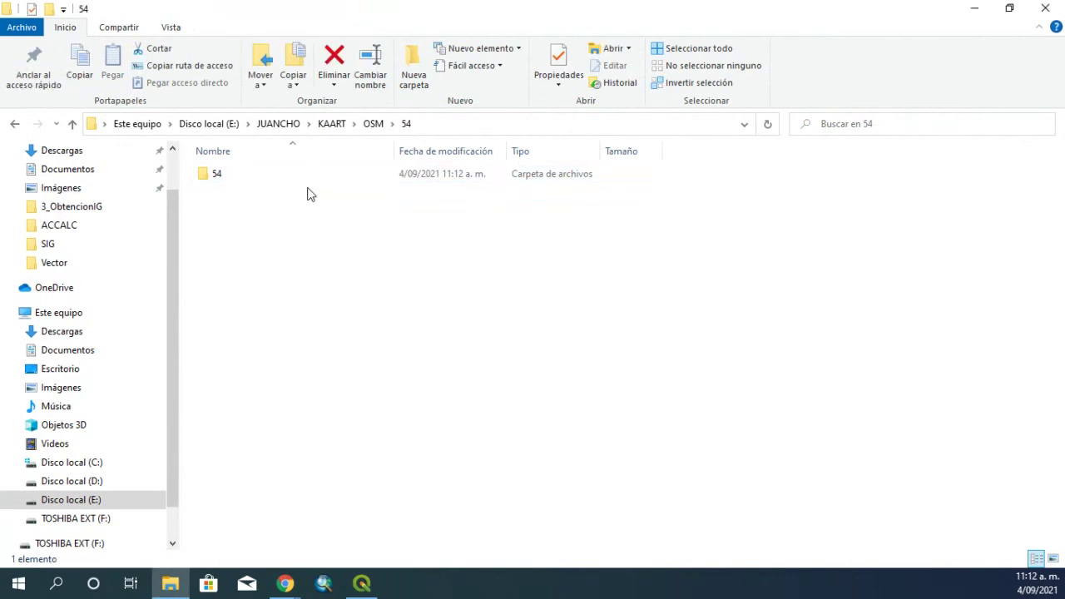
pyautogui.doubleClick(237, 173)
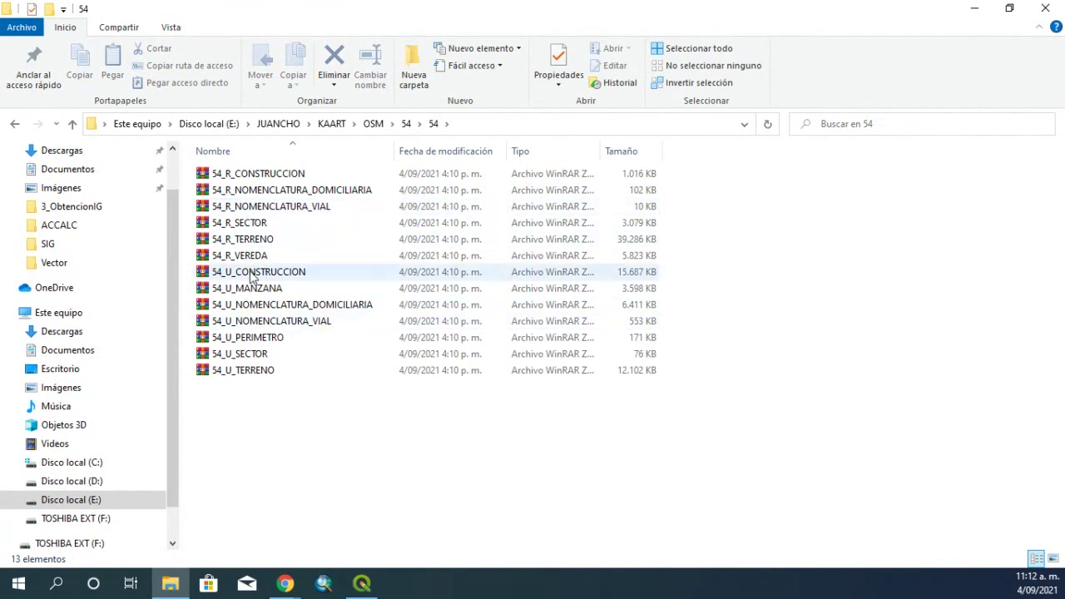
pyautogui.rightClick(277, 275)
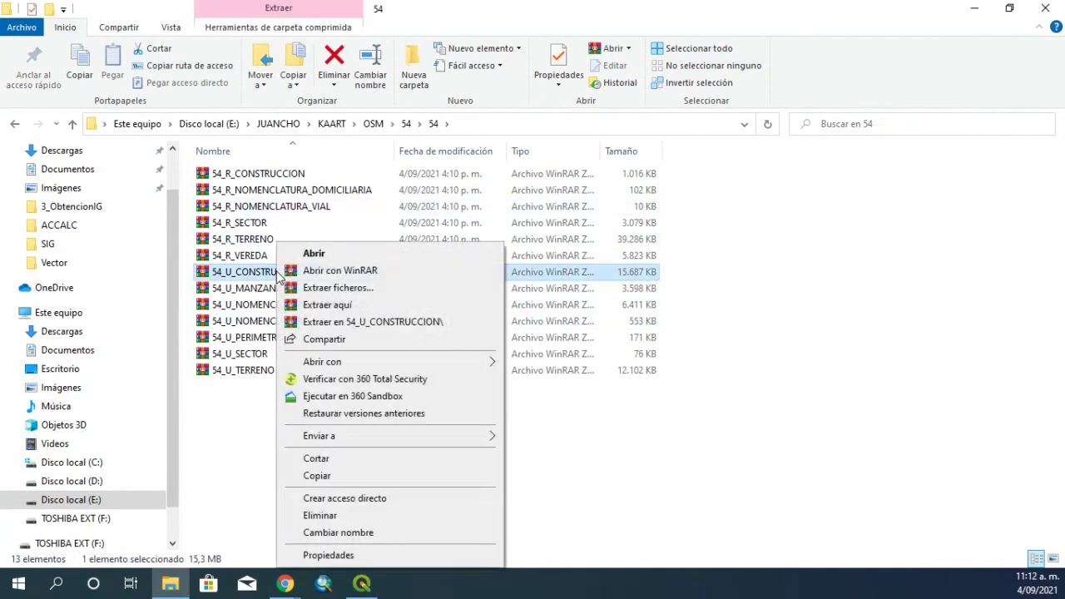
pyautogui.click(329, 324)
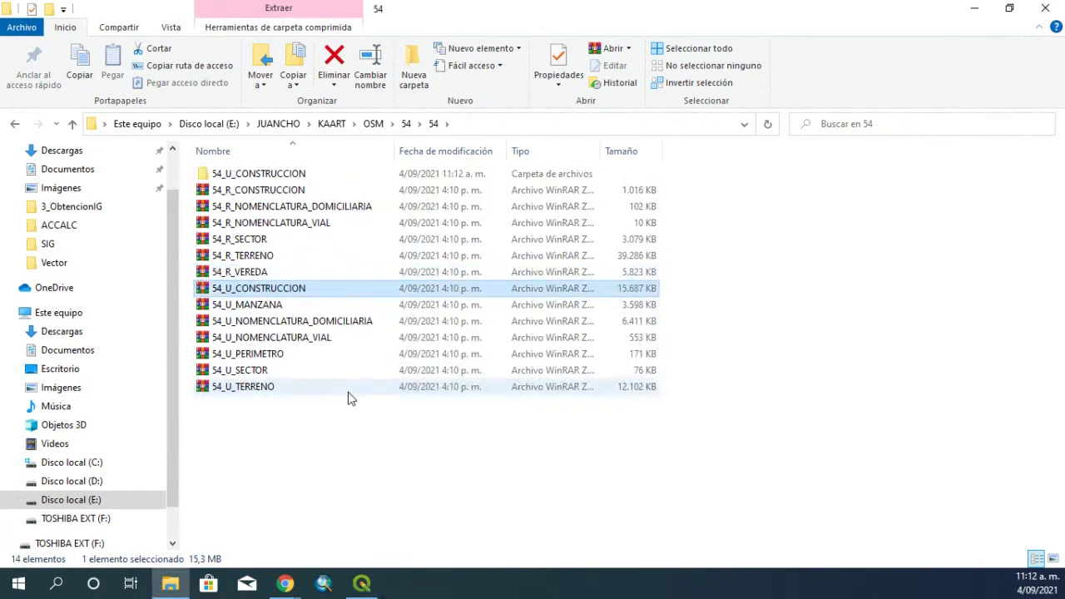
# Open the extracted U_CONSTRUCCION folder and add its shapefile as a layer to the QGIS project
pyautogui.doubleClick(270, 177)
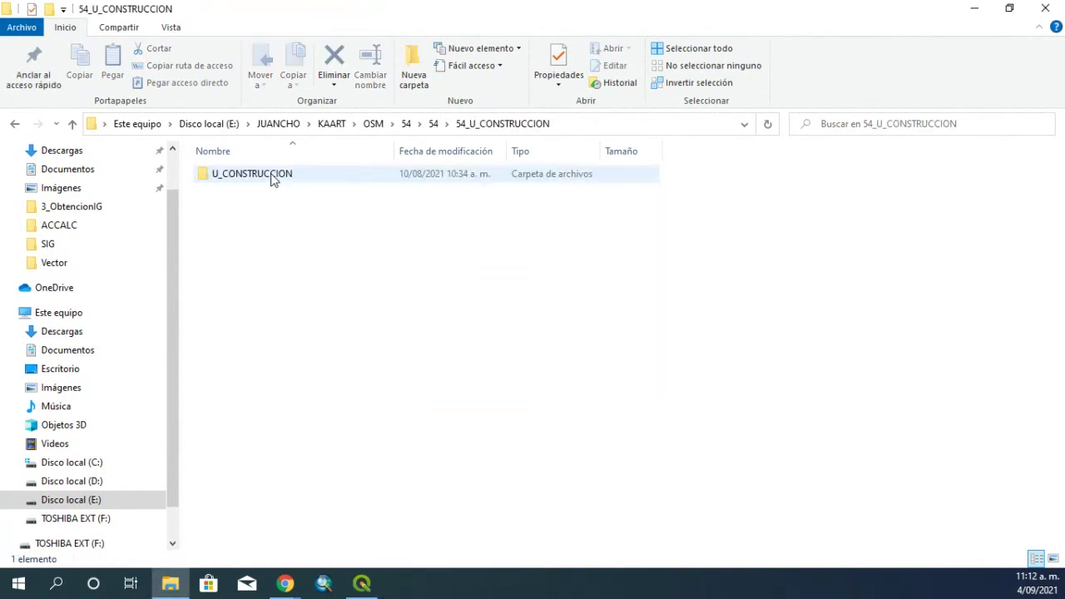
pyautogui.doubleClick(273, 178)
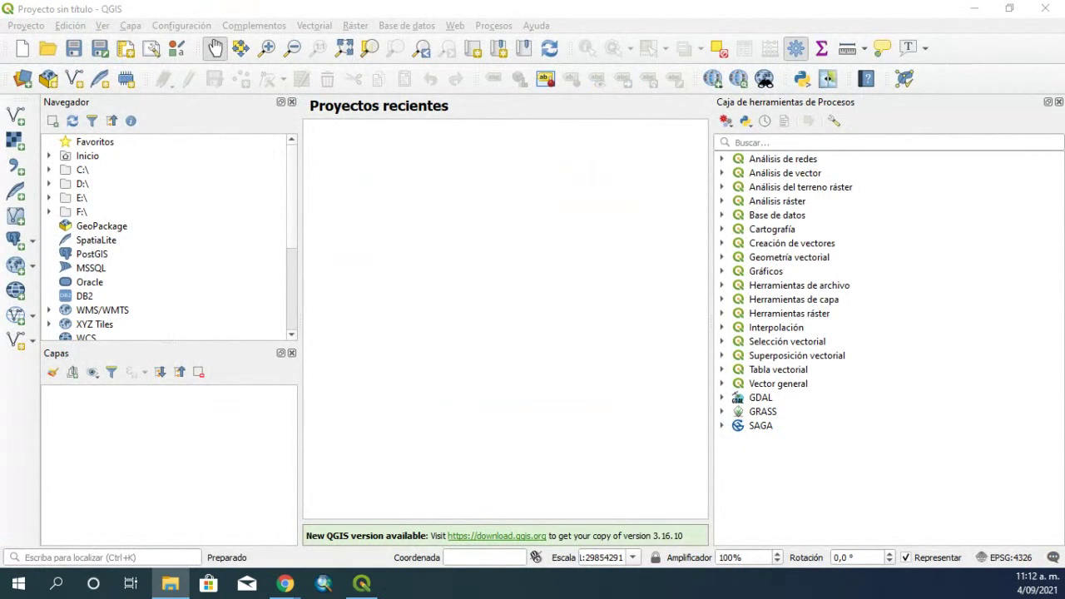
pyautogui.moveTo(13, 287); pyautogui.dragTo(241, 435)
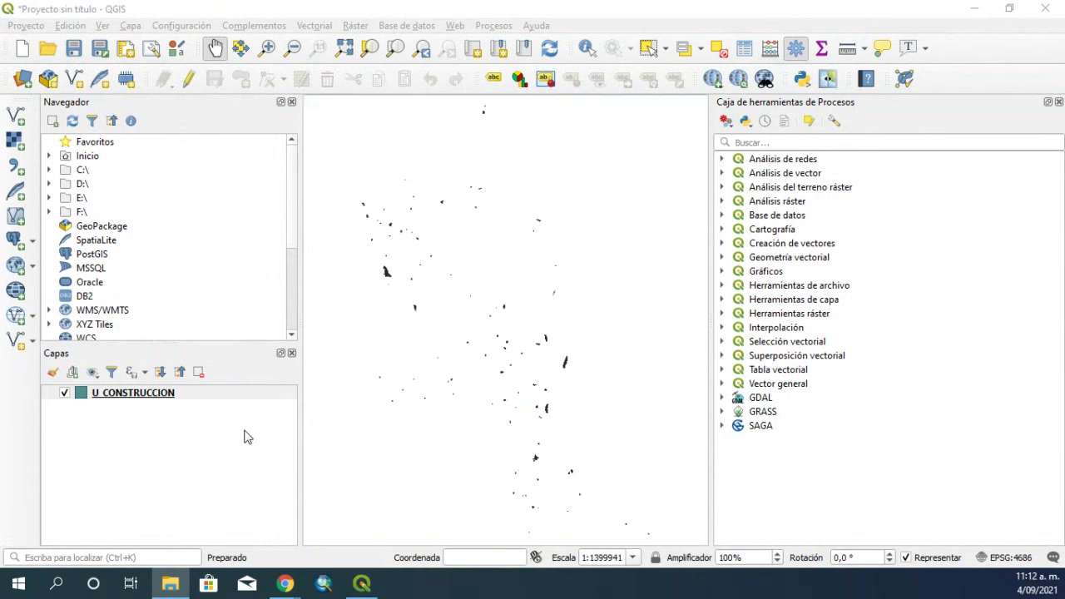
# Add the OSM Standard basemap from QuickMapServices to the project
pyautogui.click(348, 30)
pyautogui.moveTo(406, 32)
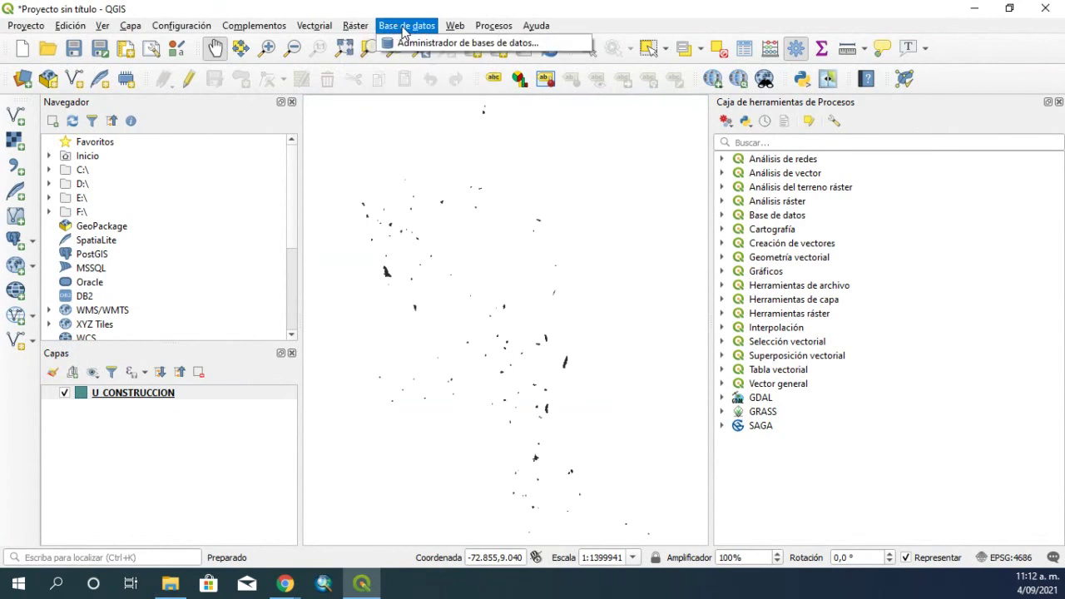
pyautogui.moveTo(455, 26)
pyautogui.moveTo(502, 61)
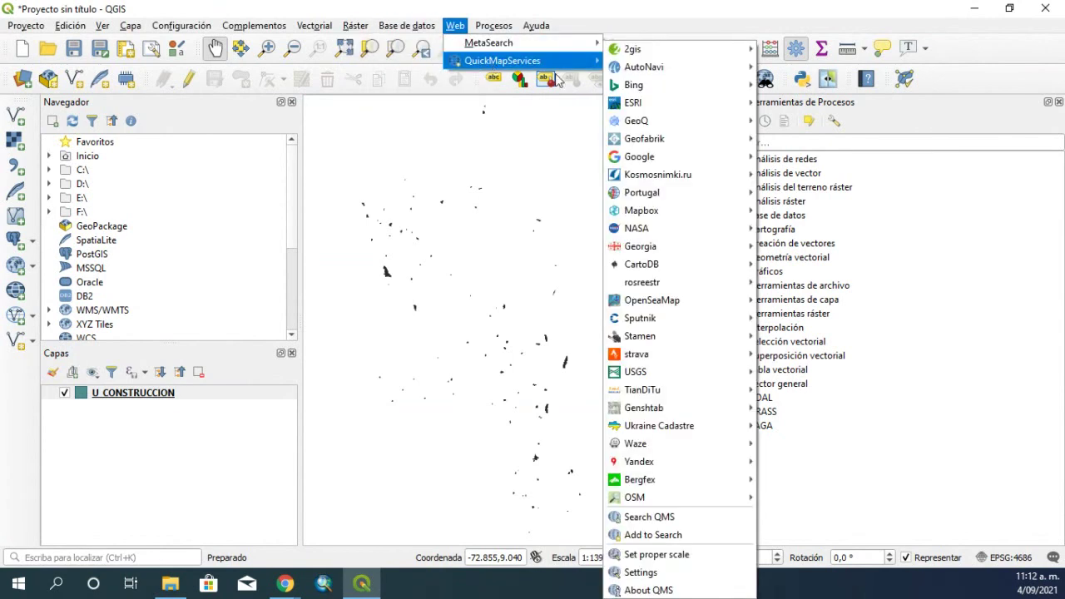
pyautogui.moveTo(661, 487)
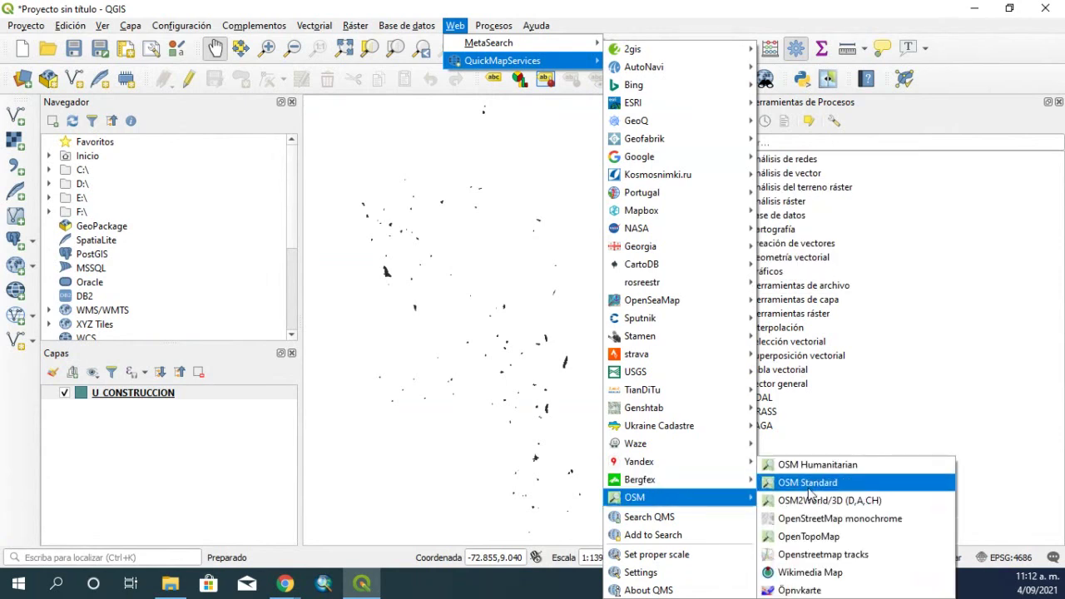
pyautogui.click(808, 489)
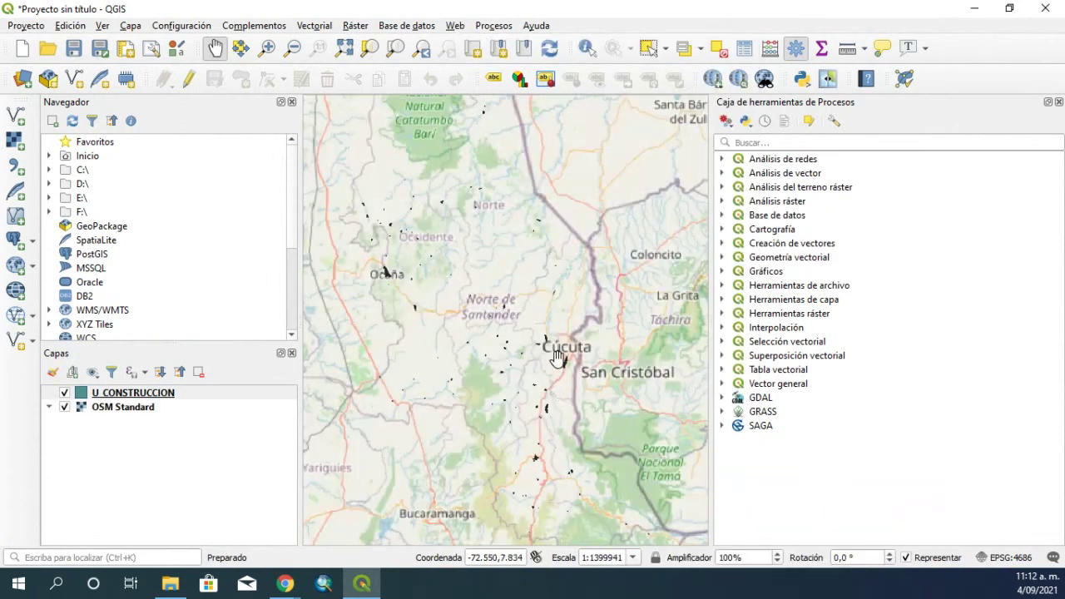
# Examine the U_CONSTRUCCION buildings against the OSM basemap, from the Cúcuta area to the street blocks around Calle 8 in a nearby town
pyautogui.scroll(2, 571, 340)
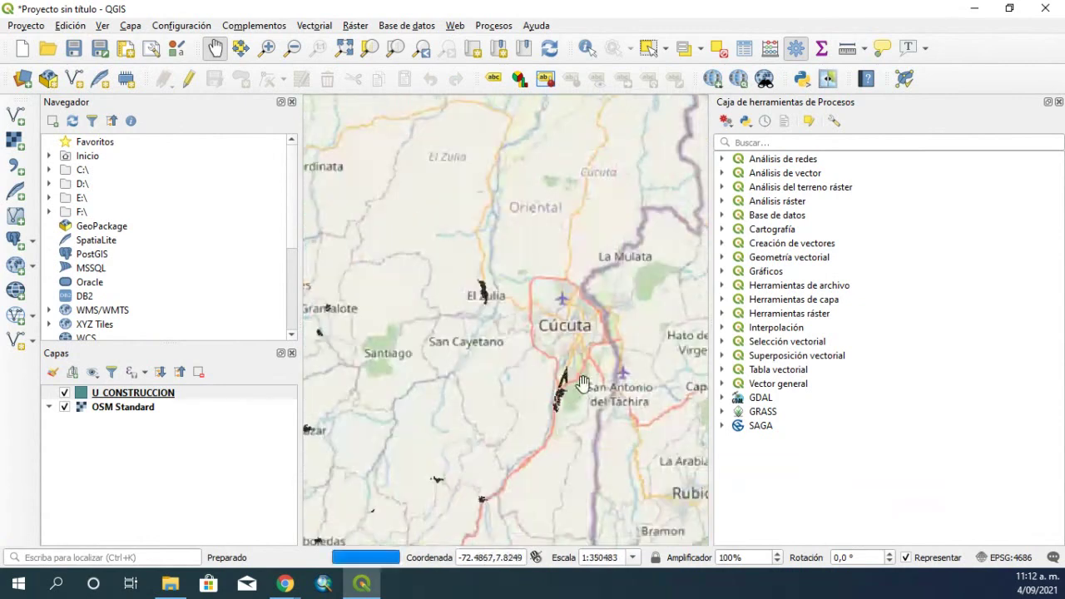
pyautogui.scroll(1, 583, 383)
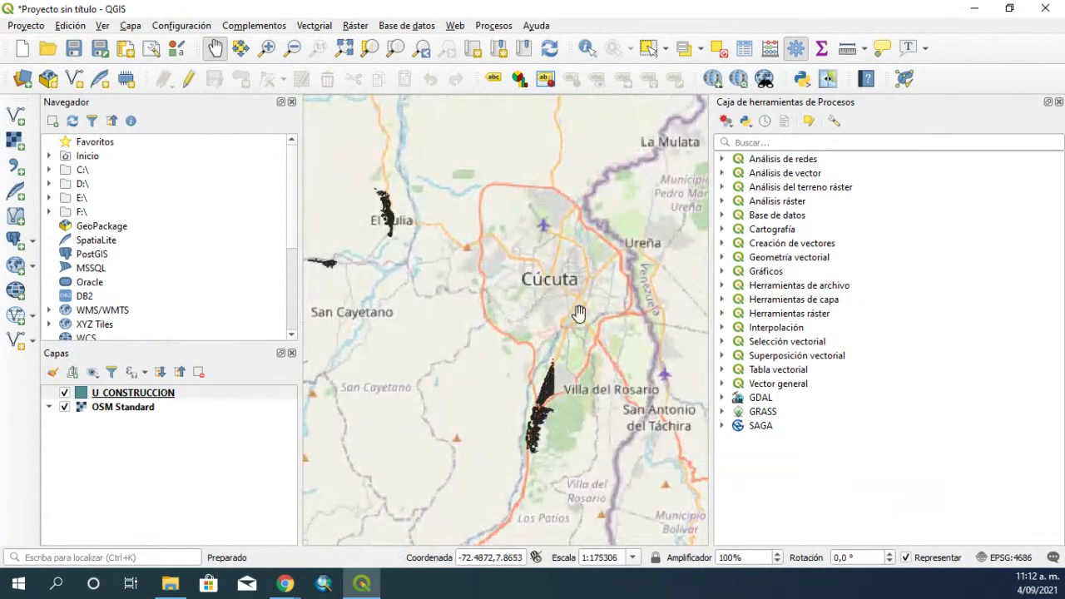
pyautogui.moveTo(467, 315); pyautogui.dragTo(526, 426)
pyautogui.scroll(3, 389, 376)
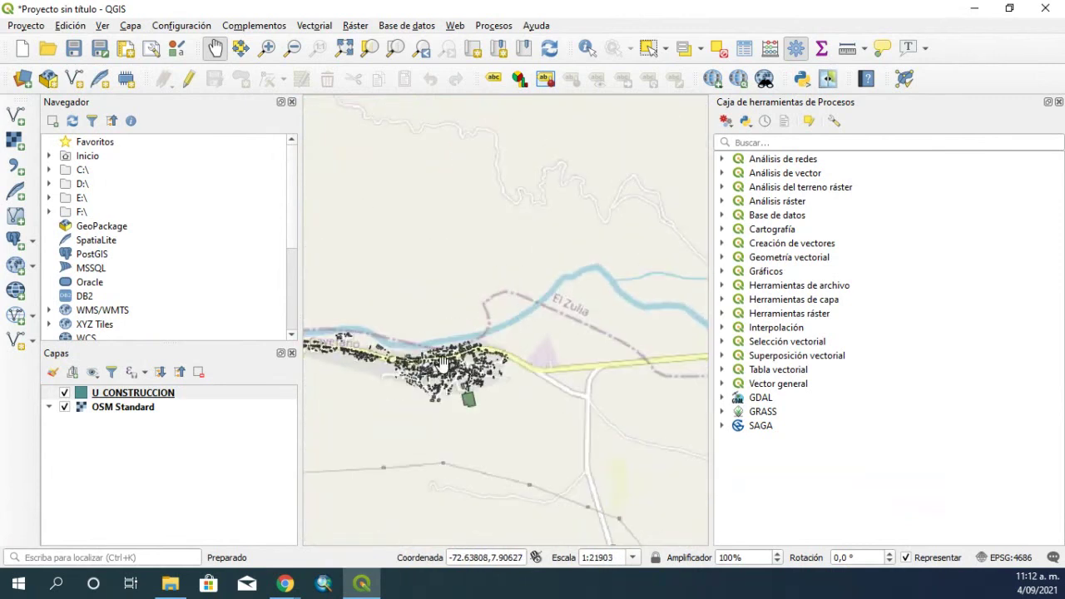
pyautogui.scroll(1, 437, 372)
pyautogui.scroll(2, 449, 375)
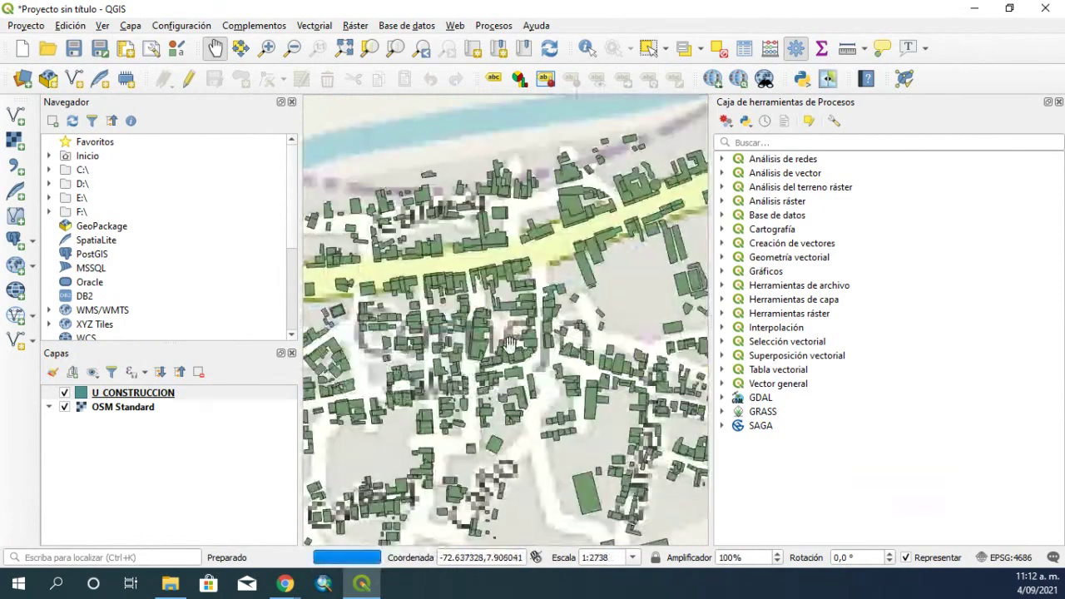
pyautogui.scroll(1, 464, 351)
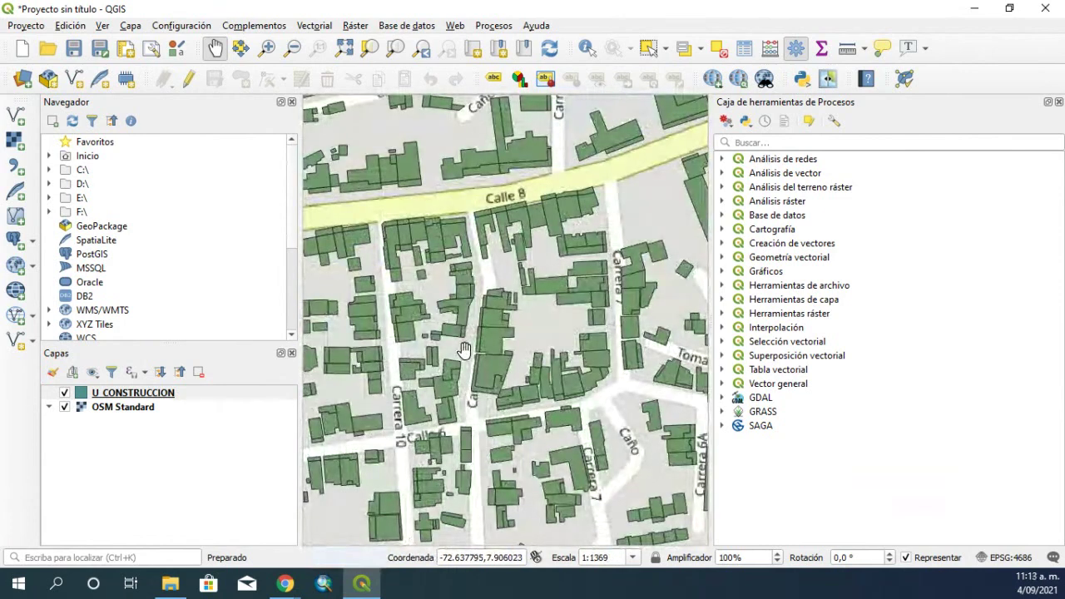
# Examine the U_CONSTRUCCION buildings against the OSM basemap in the town along the Río Peralonso and its surroundings near San Cayetano
pyautogui.scroll(-2, 461, 383)
pyautogui.scroll(-1, 461, 405)
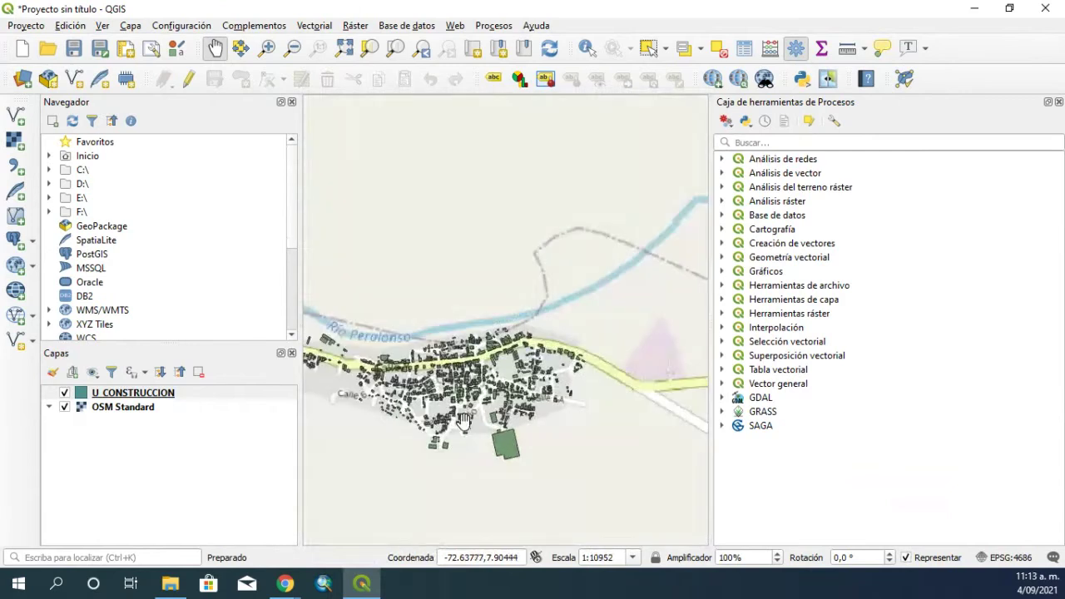
pyautogui.moveTo(463, 412); pyautogui.dragTo(593, 250)
pyautogui.scroll(-1, 469, 225)
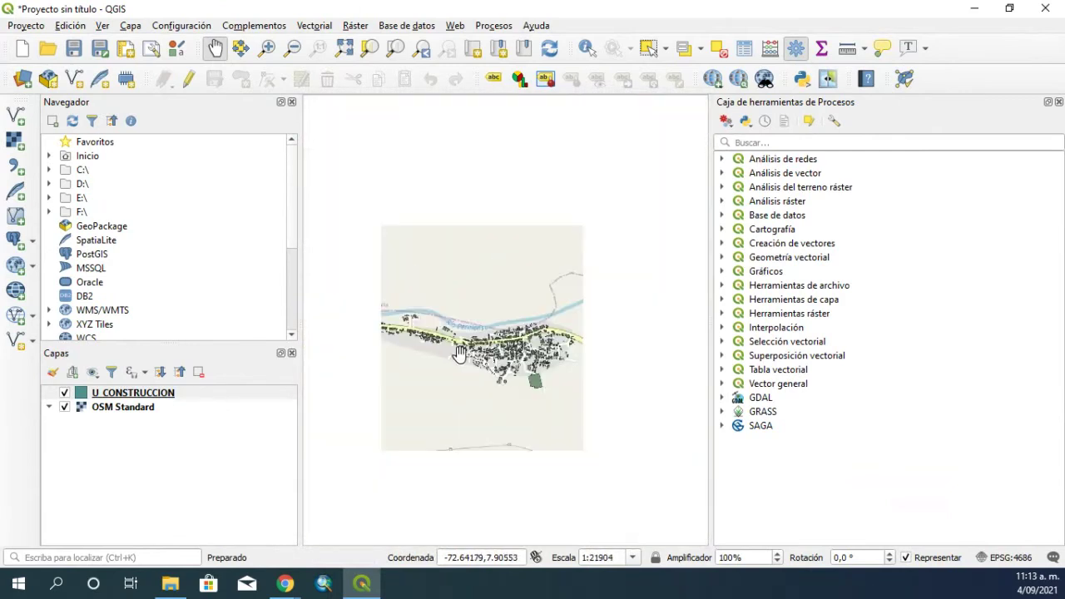
pyautogui.moveTo(470, 224); pyautogui.dragTo(551, 421)
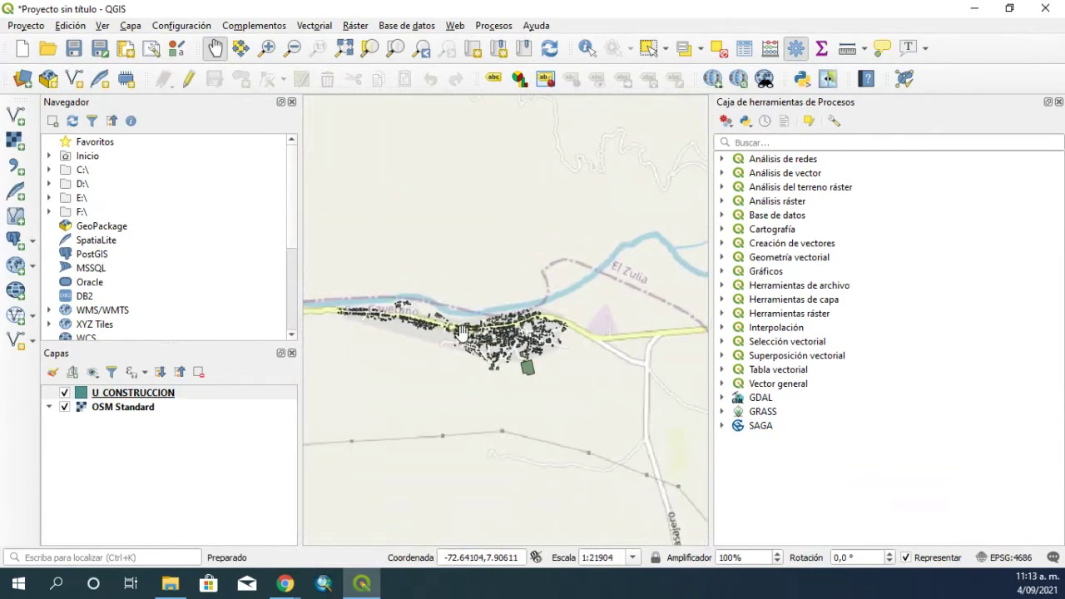
pyautogui.scroll(-1, 462, 345)
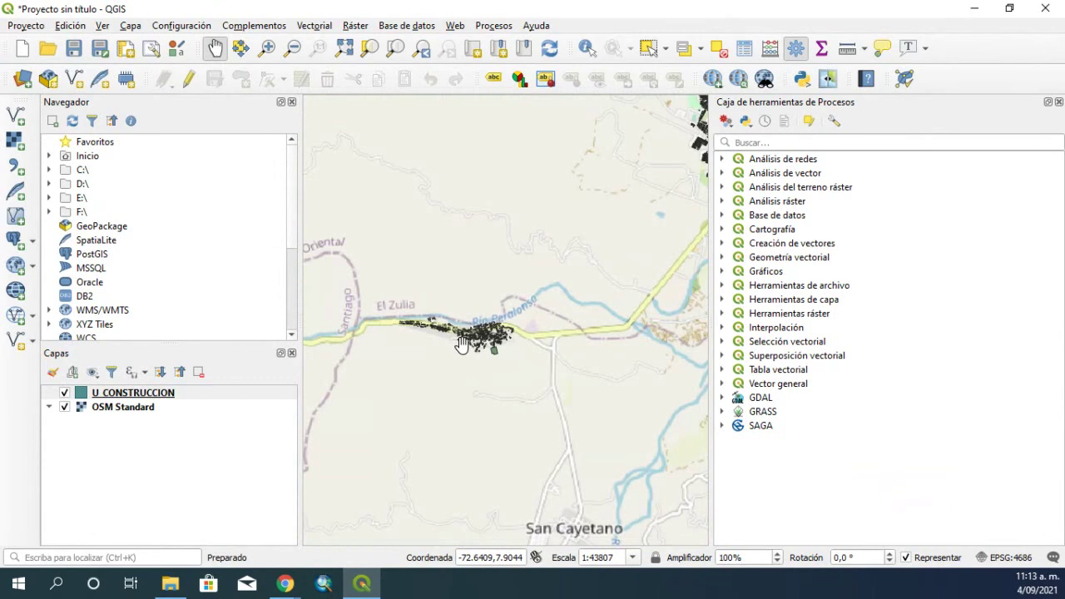
pyautogui.scroll(2, 462, 346)
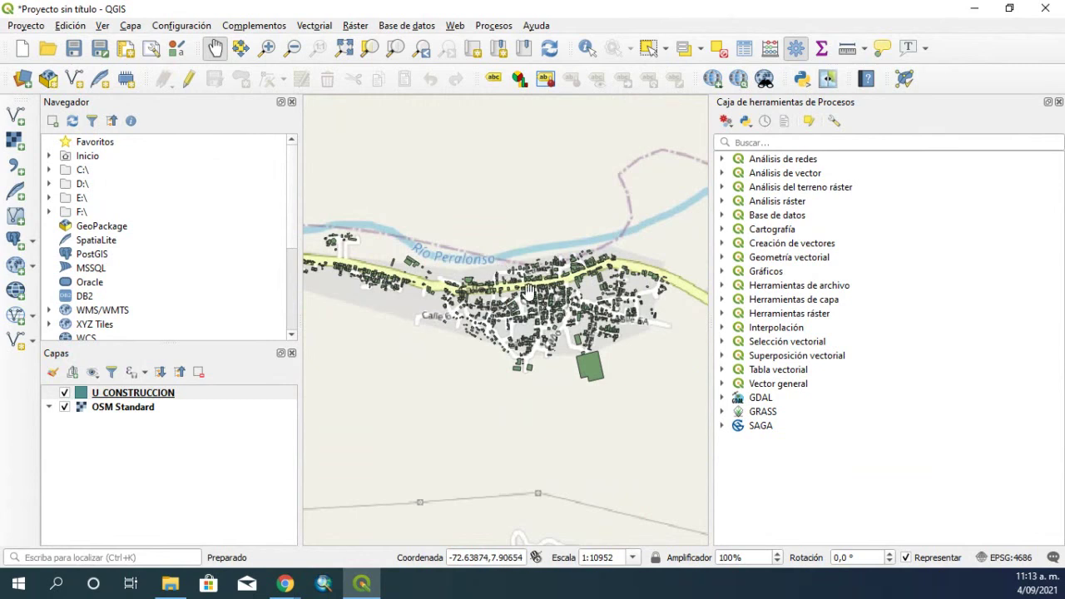
pyautogui.scroll(2, 551, 308)
pyautogui.scroll(-2, 553, 306)
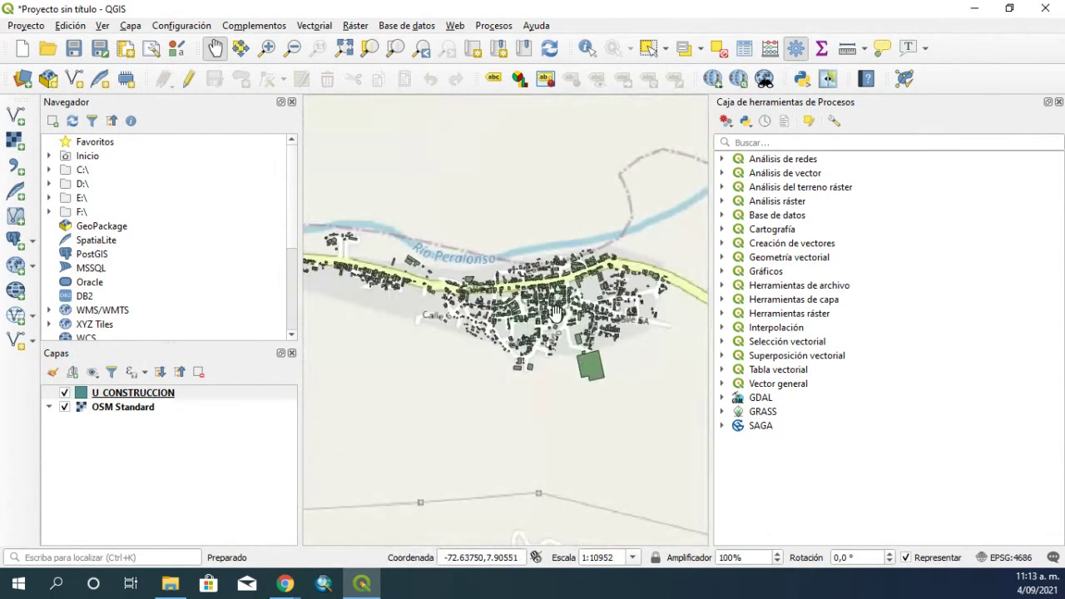
pyautogui.scroll(-1, 554, 316)
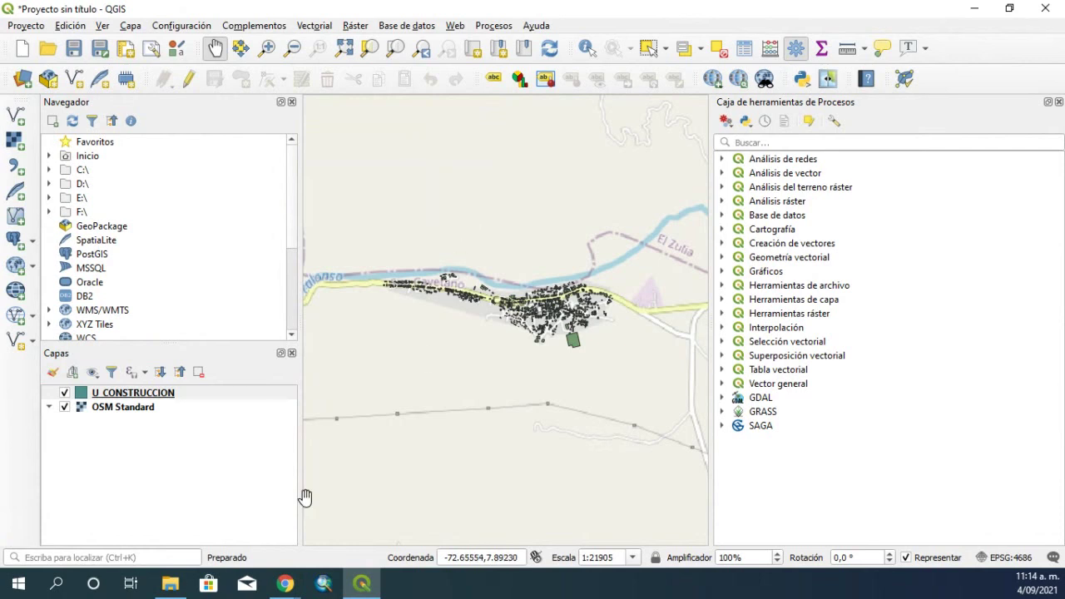
# Switch to the IGAC SharePoint site in Chrome, review the Departamentos formats and show the download options for folder 54 in shp
pyautogui.moveTo(285, 587)
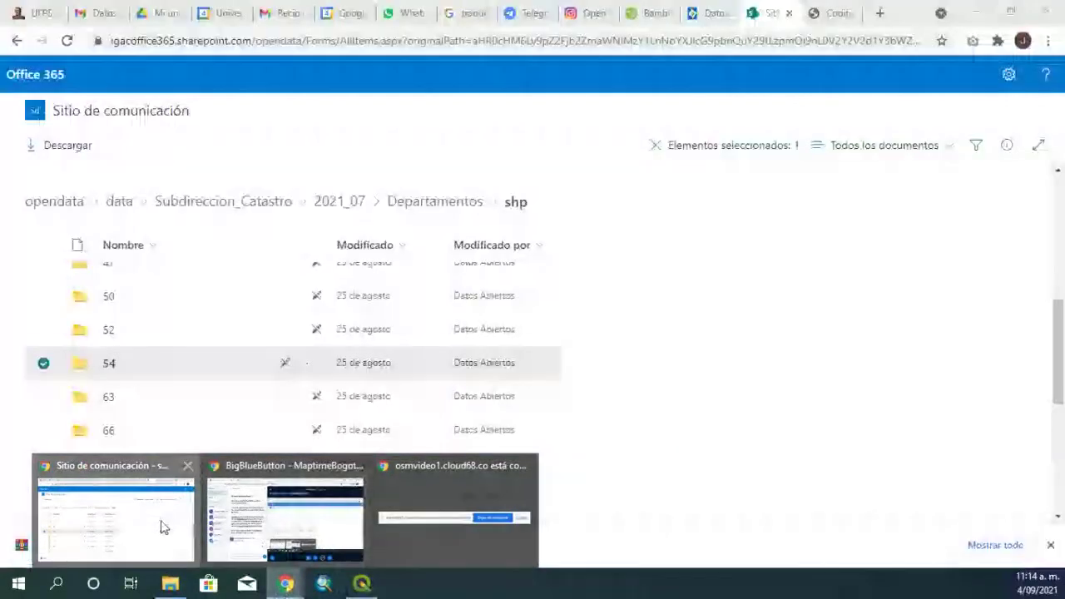
pyautogui.click(162, 525)
pyautogui.scroll(5, 250, 358)
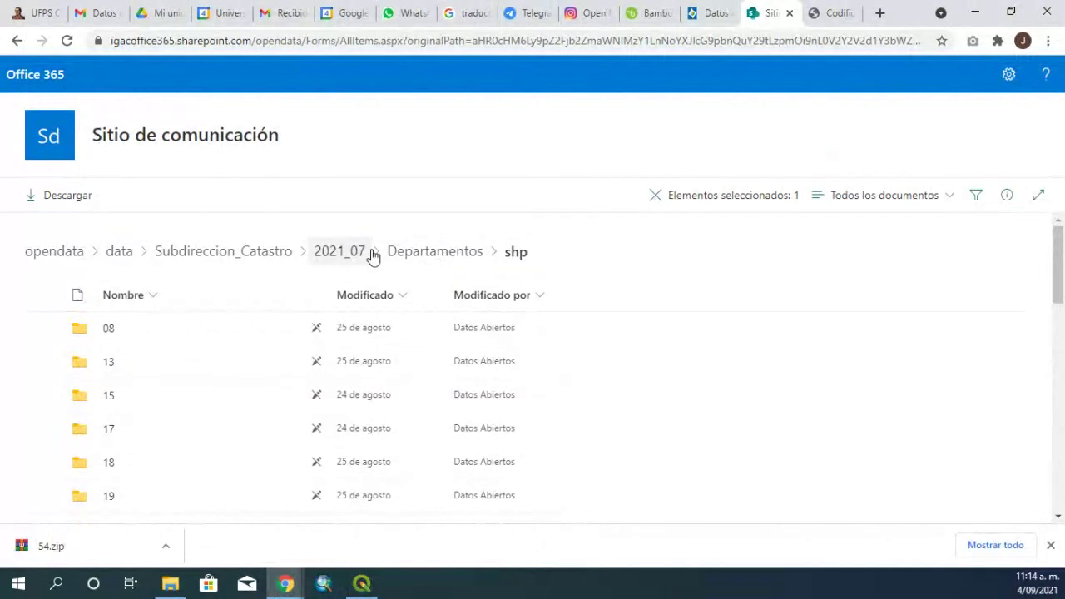
pyautogui.click(420, 254)
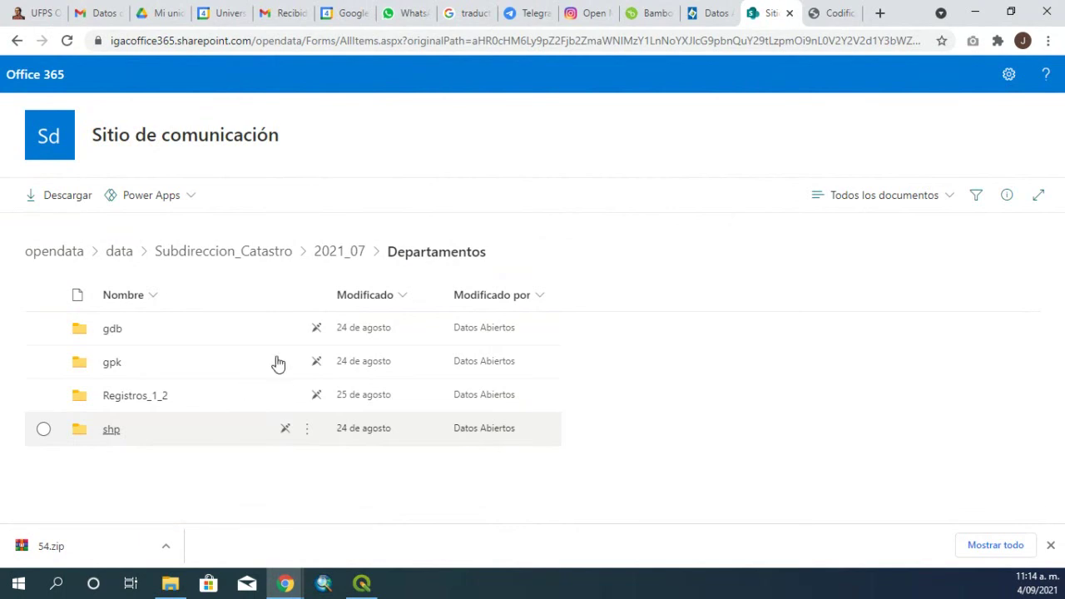
pyautogui.scroll(-4, 278, 350)
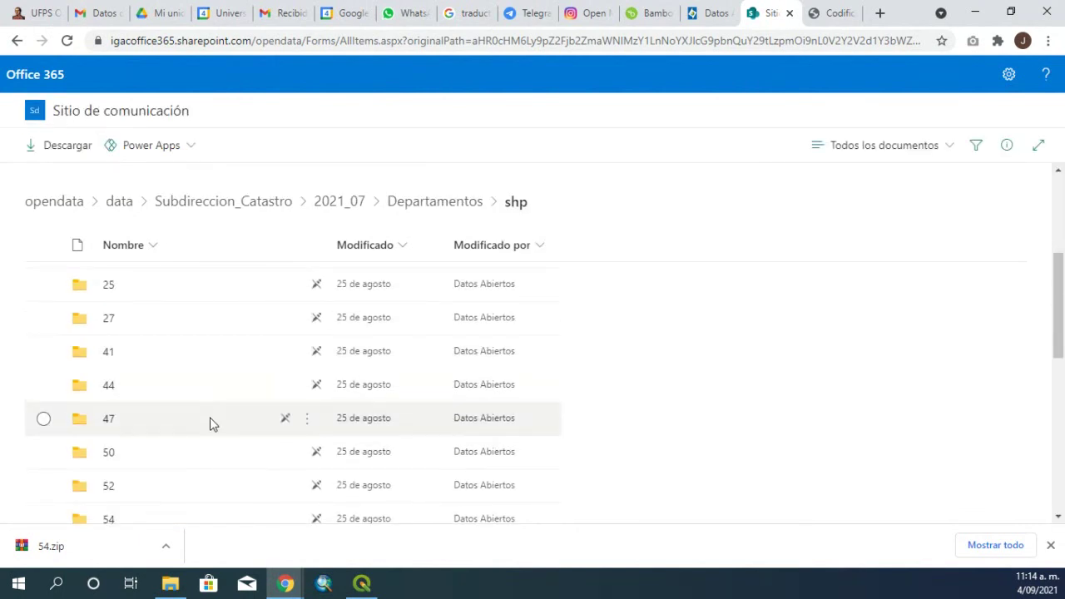
pyautogui.scroll(-1, 212, 426)
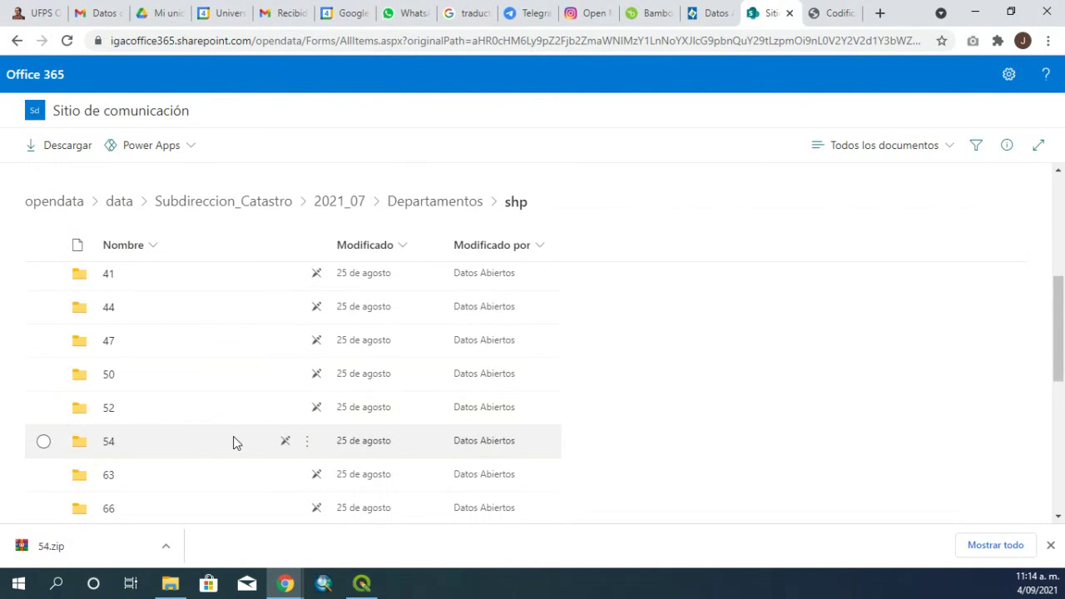
pyautogui.click(307, 450)
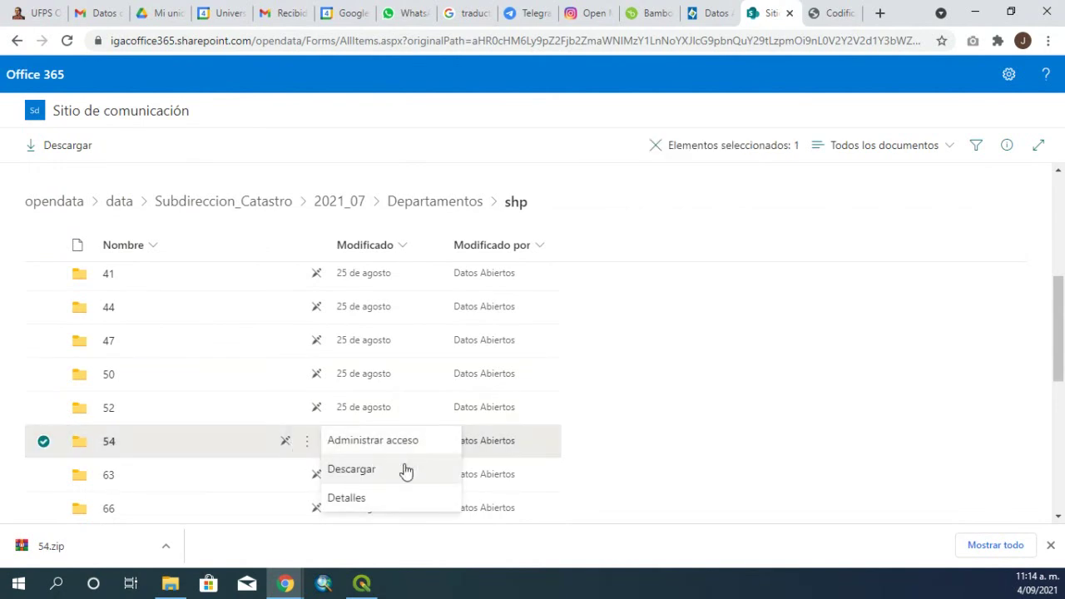
# Review the extracted archives in the inner 54 folder in File Explorer and look inside the 54_U_CONSTRUCCION folder
pyautogui.click(170, 583)
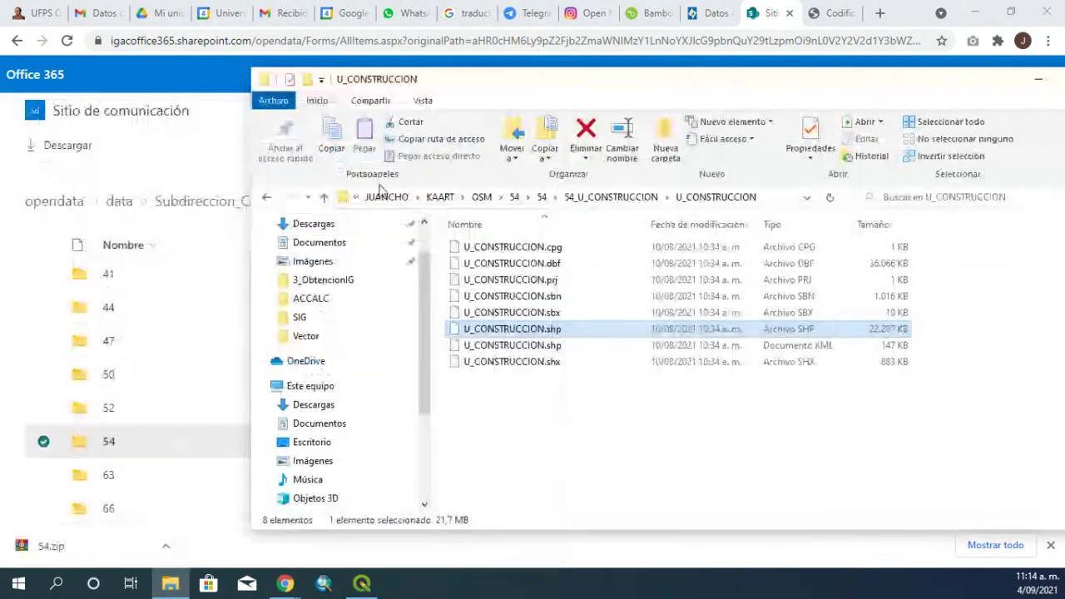
pyautogui.click(323, 196)
pyautogui.click(324, 196)
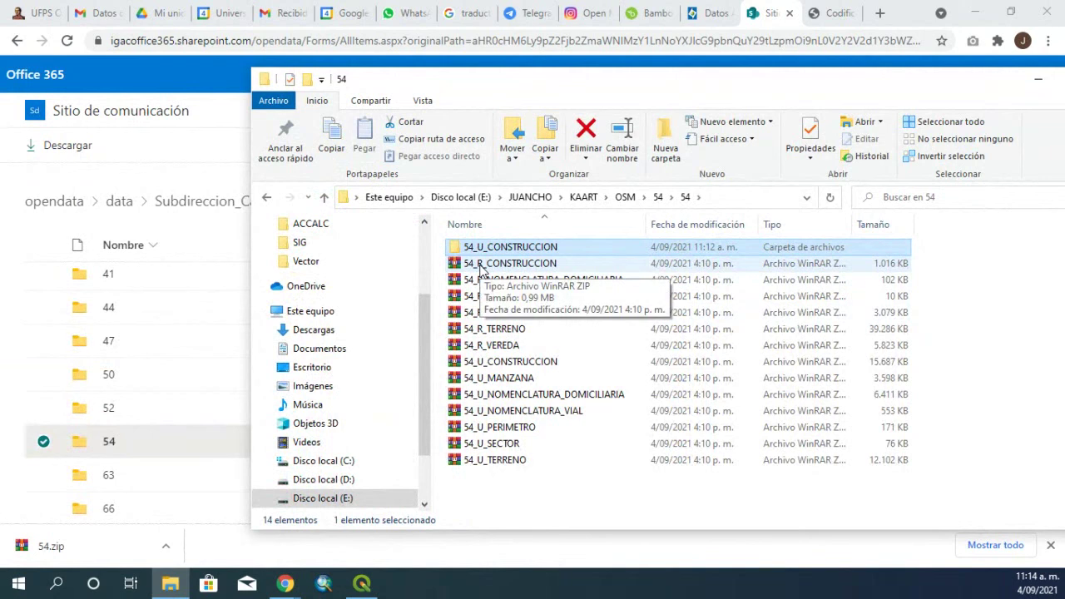
pyautogui.click(509, 384)
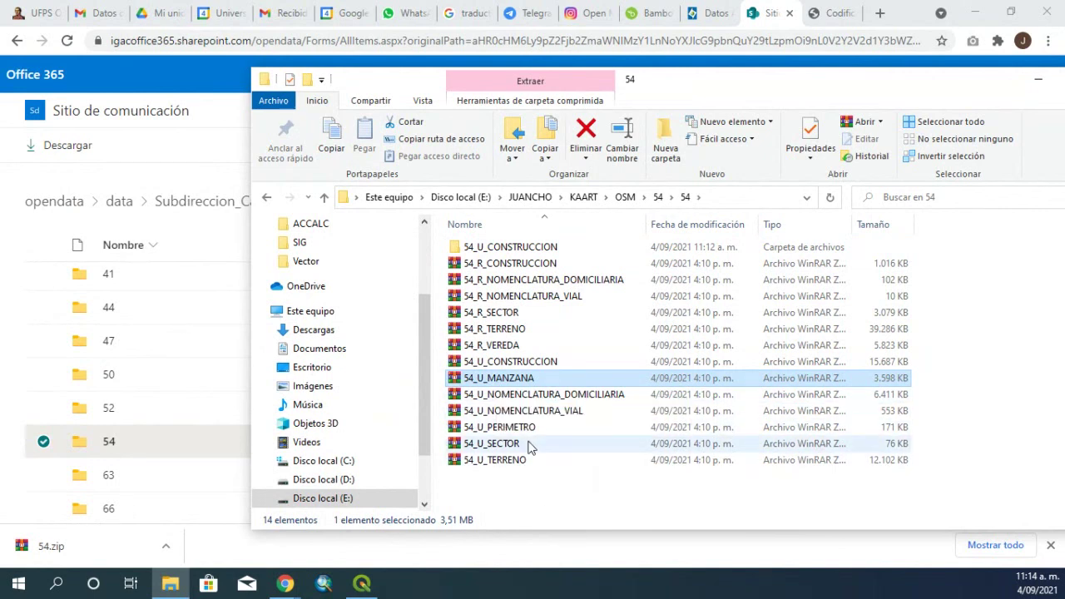
pyautogui.doubleClick(502, 250)
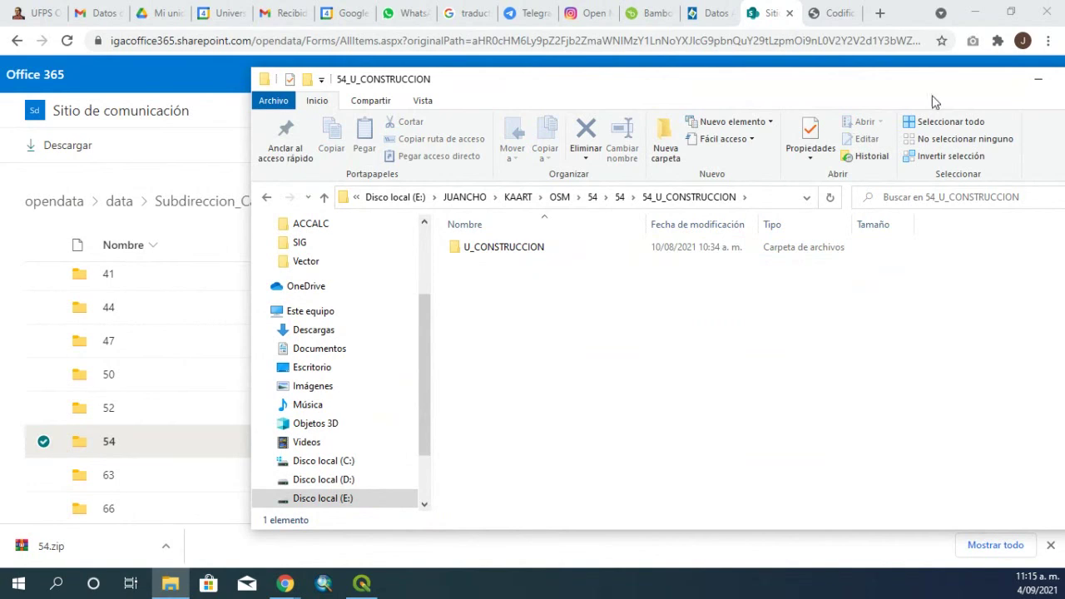
pyautogui.click(1038, 79)
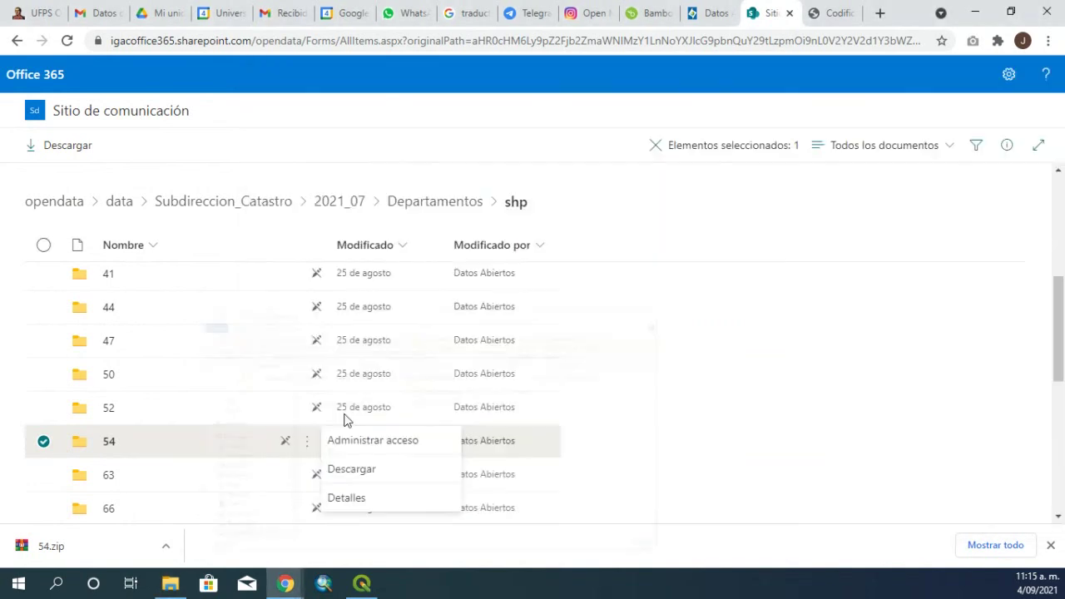
# Return to QGIS, search the processing toolbox for REPA and view the Corregir geometrías tool's parameters without running it
pyautogui.click(361, 583)
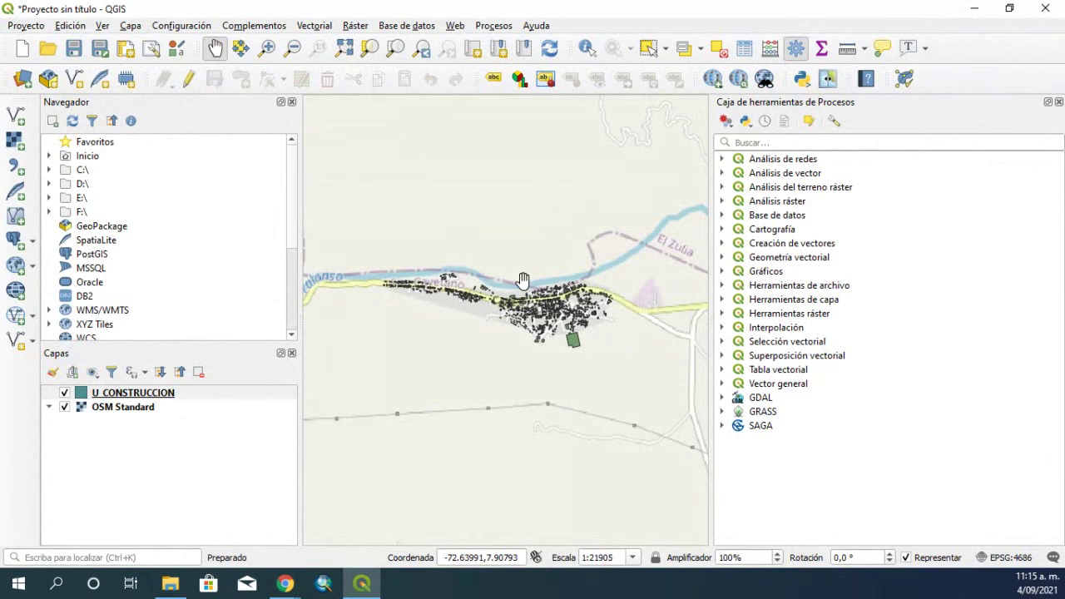
pyautogui.click(789, 146)
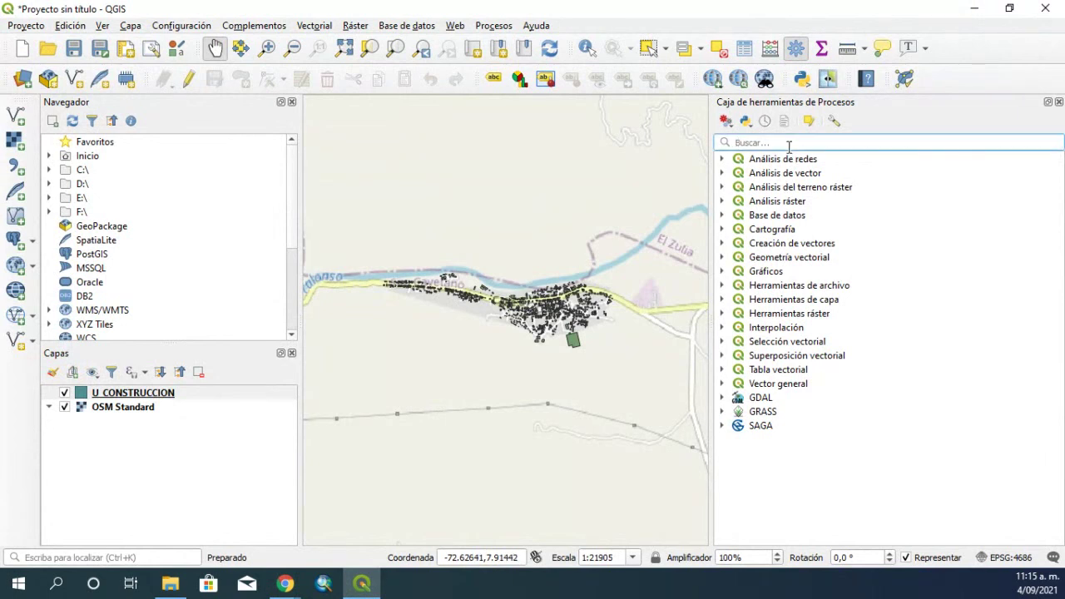
pyautogui.write('RE')
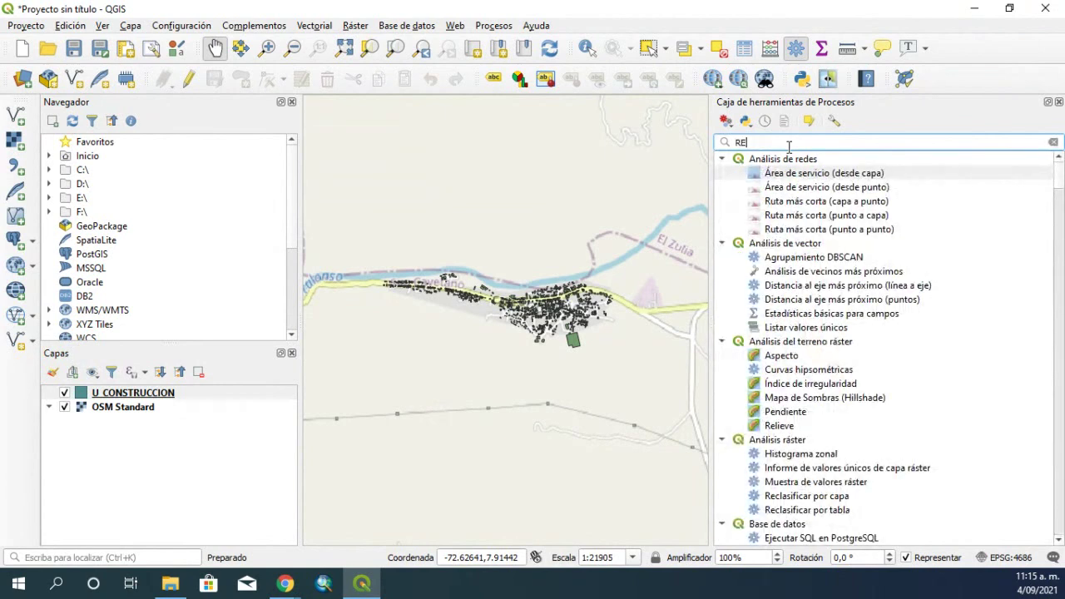
pyautogui.write('PA')
pyautogui.click(791, 176)
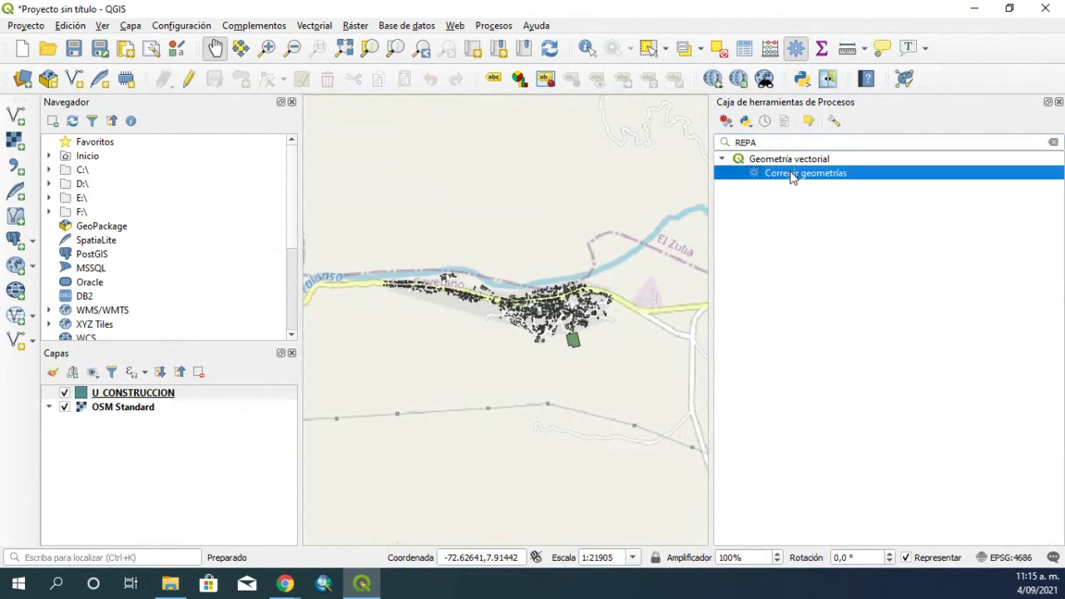
pyautogui.doubleClick(792, 176)
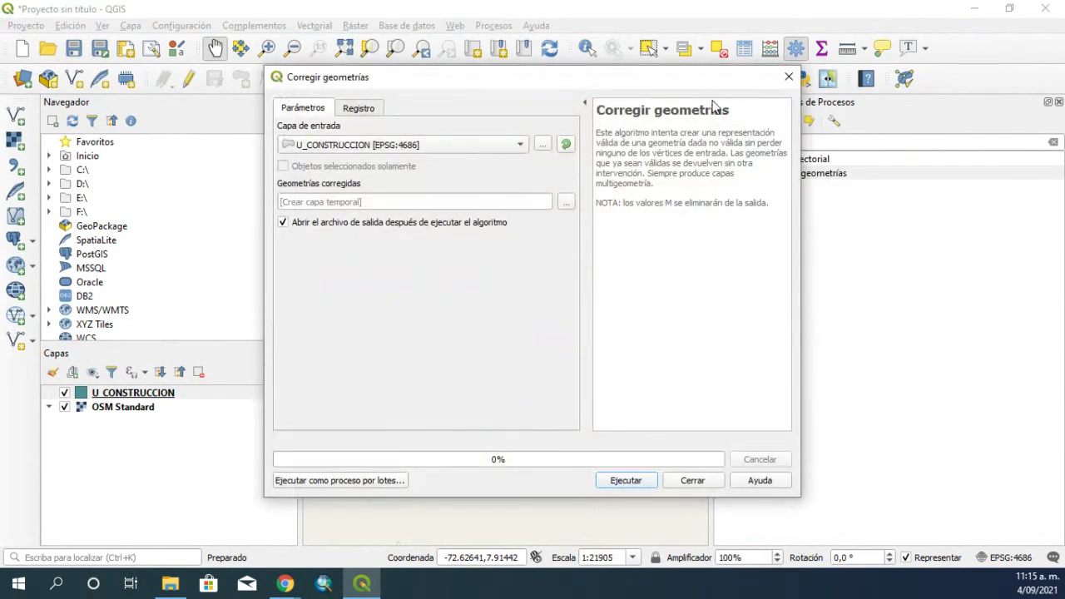
pyautogui.click(783, 81)
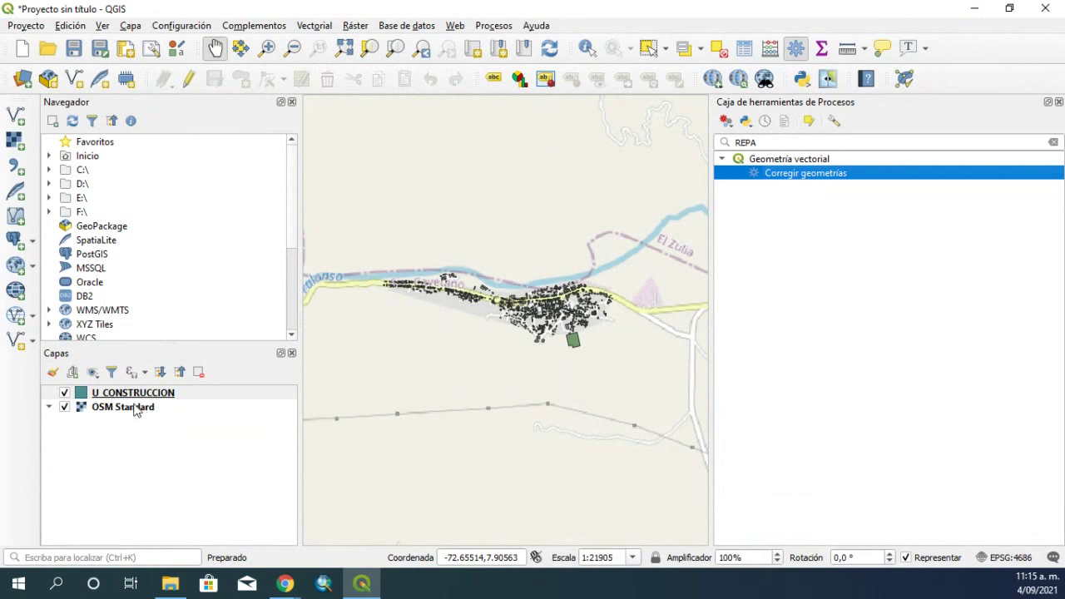
# Compare El Zulia's buildings with the OSM basemap, toggling U_CONSTRUCCION off and on and inspecting the street blocks up close
pyautogui.scroll(-2, 487, 275)
pyautogui.scroll(2, 558, 257)
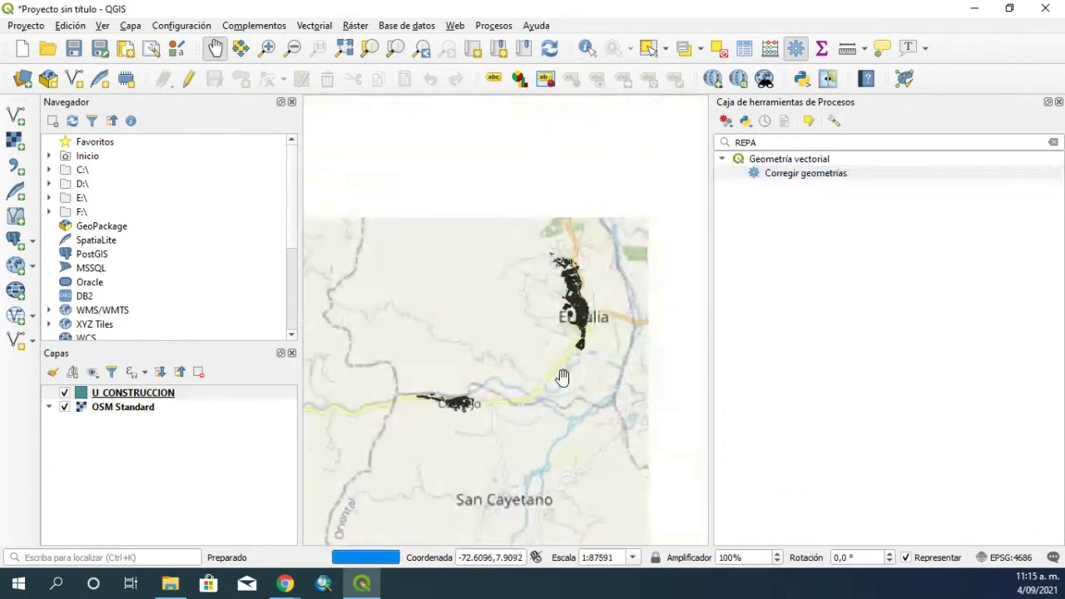
pyautogui.scroll(2, 520, 380)
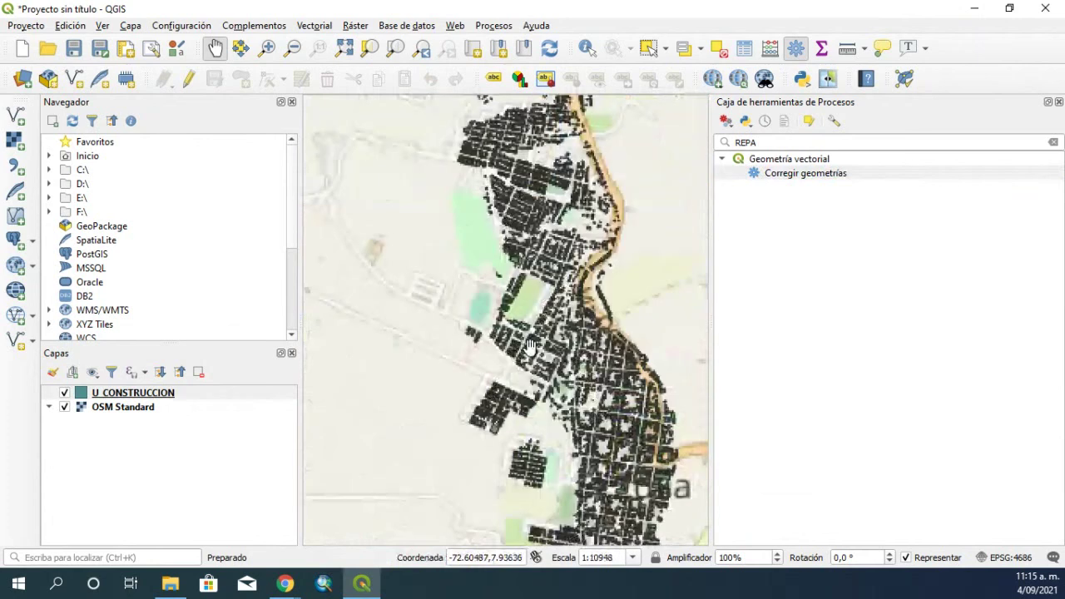
pyautogui.scroll(-4, 500, 316)
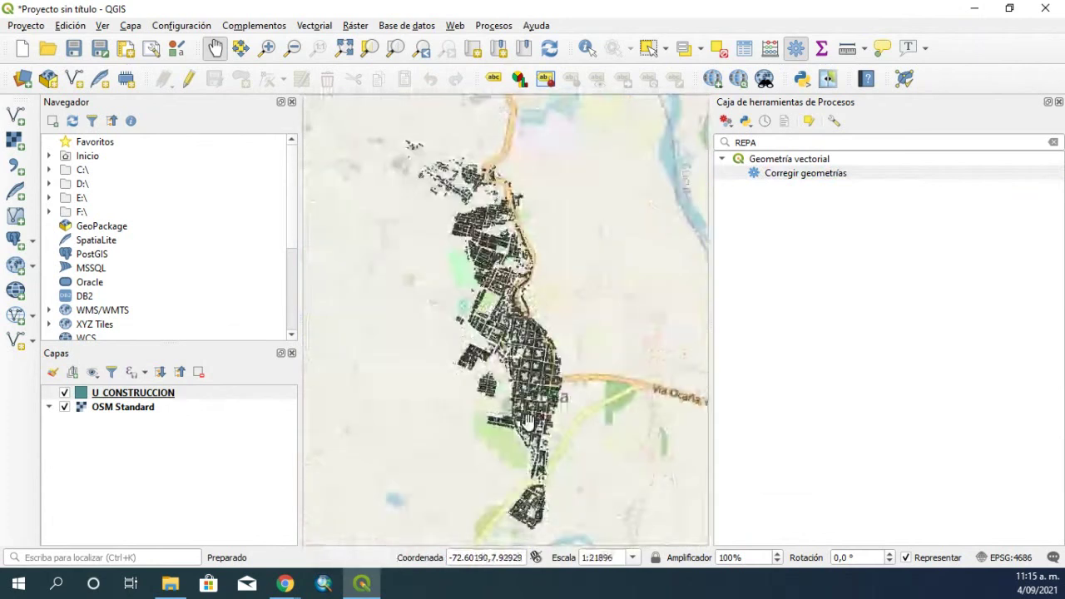
pyautogui.scroll(1, 456, 420)
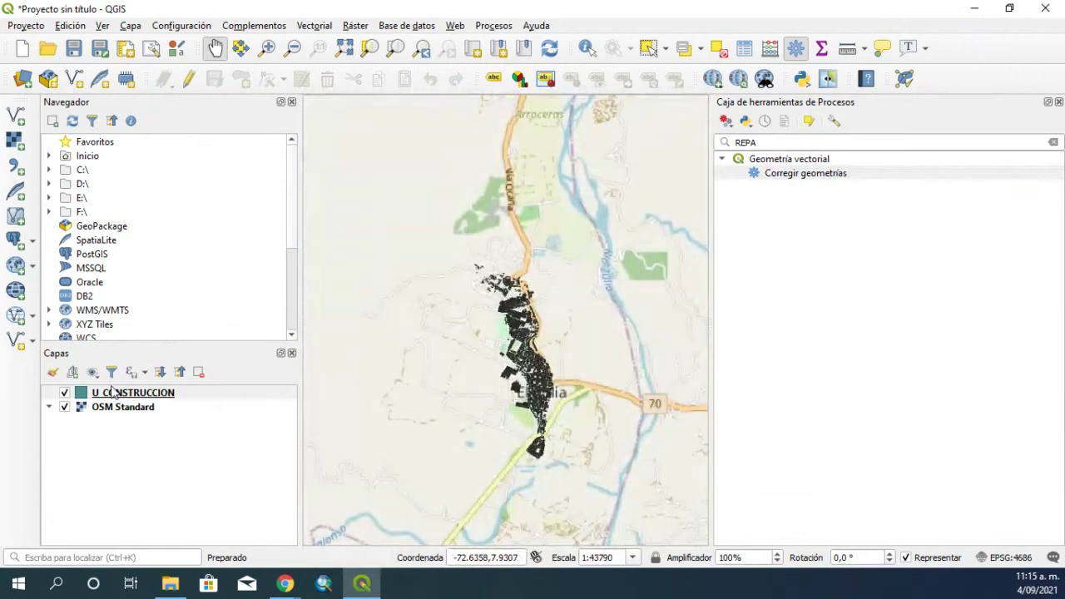
pyautogui.click(64, 393)
pyautogui.click(64, 393)
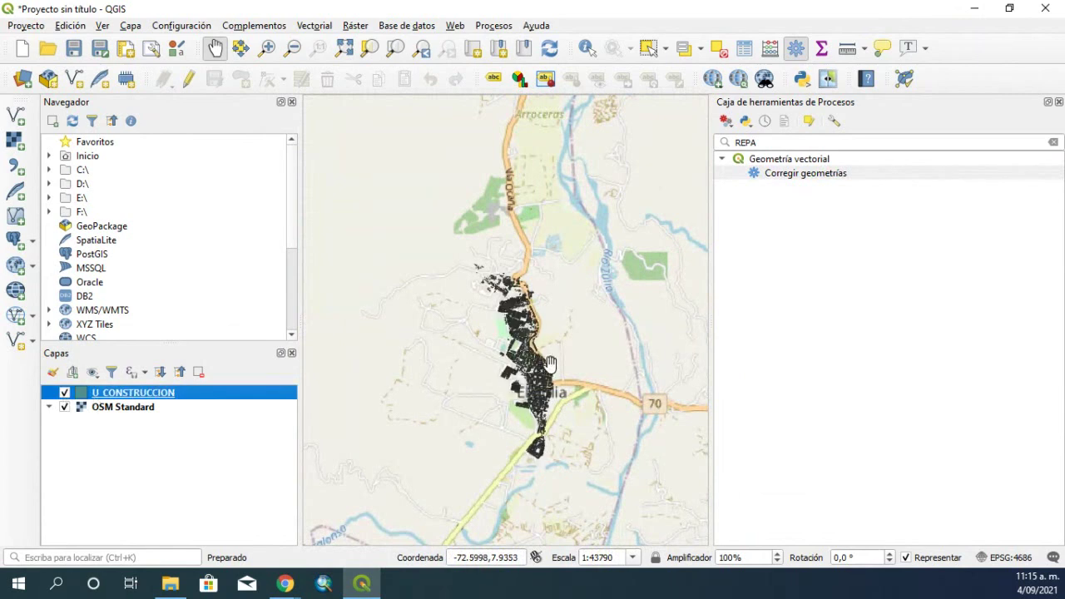
pyautogui.moveTo(539, 368); pyautogui.dragTo(456, 302)
pyautogui.scroll(4, 456, 301)
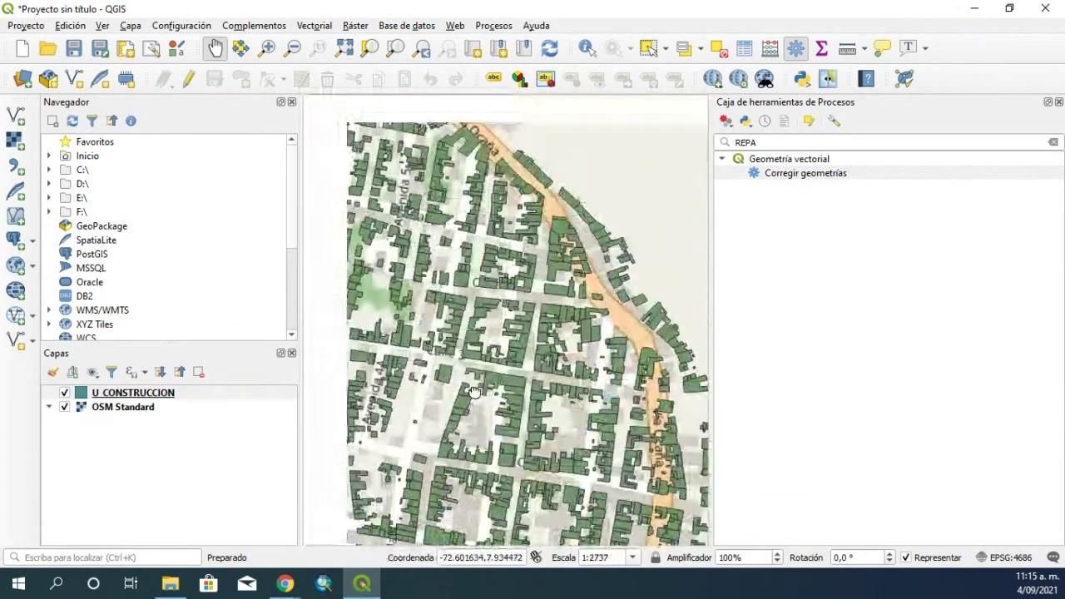
pyautogui.moveTo(472, 392); pyautogui.dragTo(570, 311)
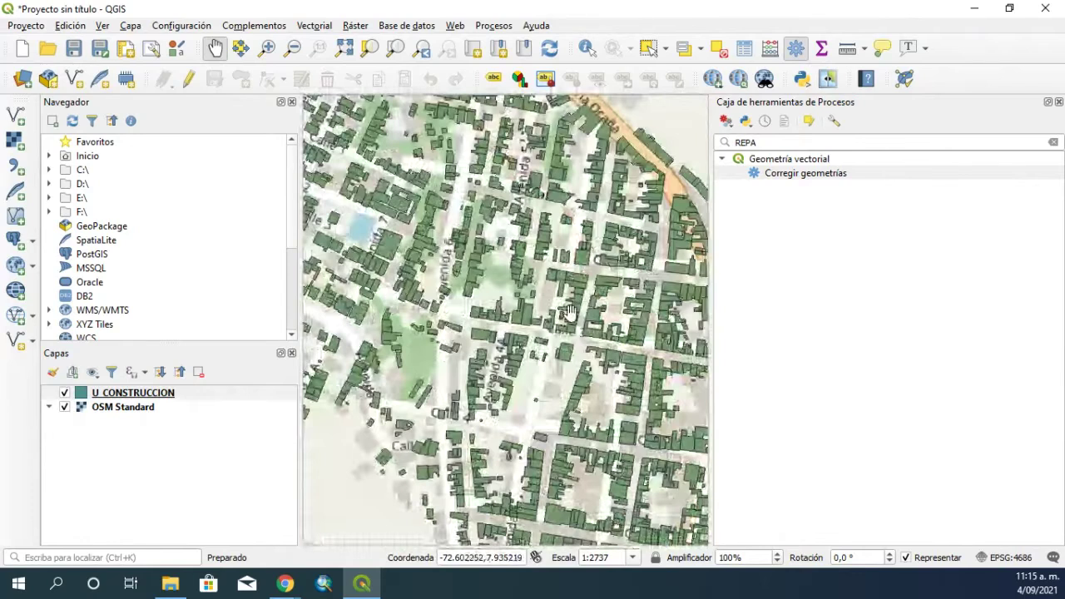
pyautogui.scroll(-5, 456, 315)
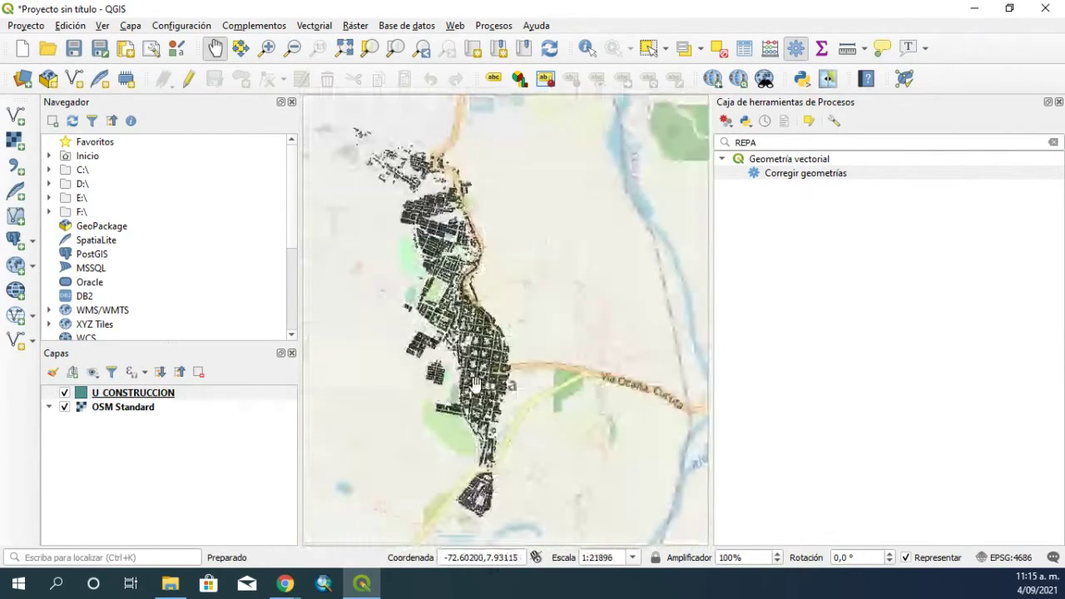
# Examine the layer's regional coverage from El Zulia and Cúcuta southwest to Salazar and Arboledas
pyautogui.scroll(-2, 478, 400)
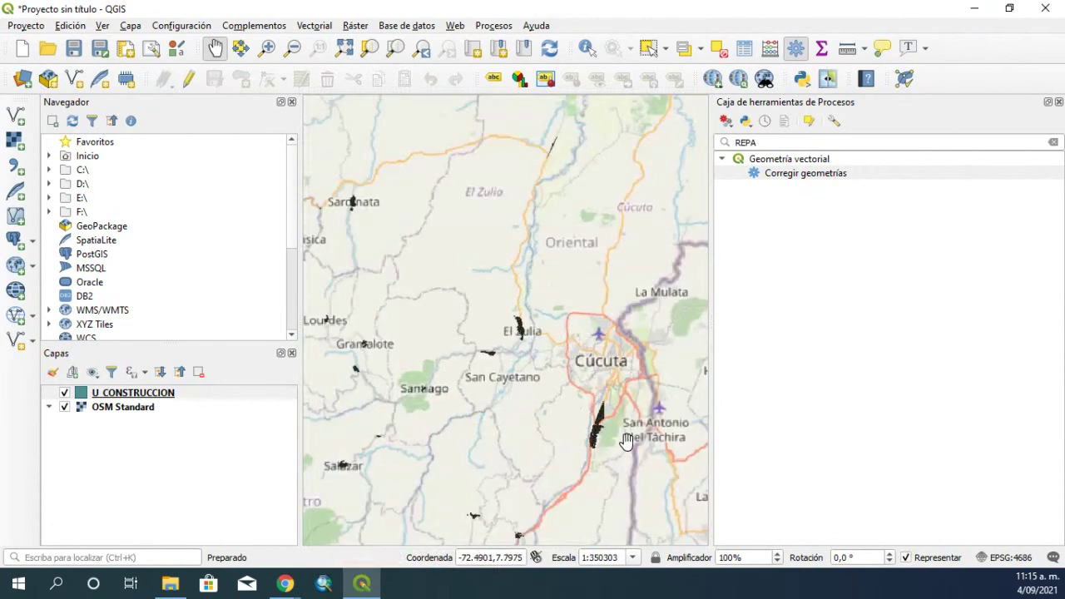
pyautogui.moveTo(572, 457); pyautogui.dragTo(595, 325)
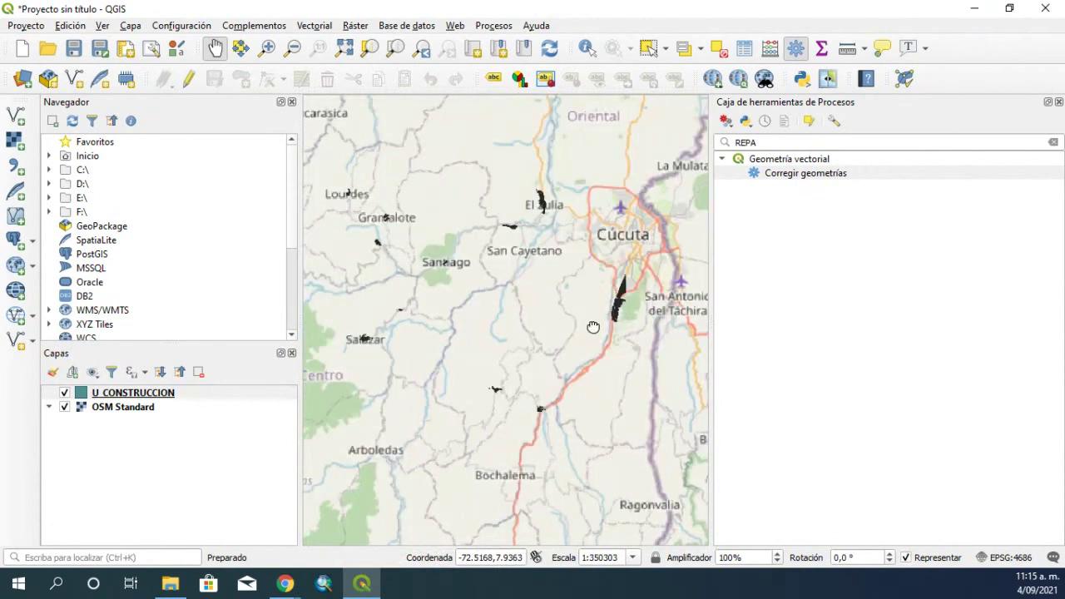
pyautogui.moveTo(398, 465); pyautogui.dragTo(516, 414)
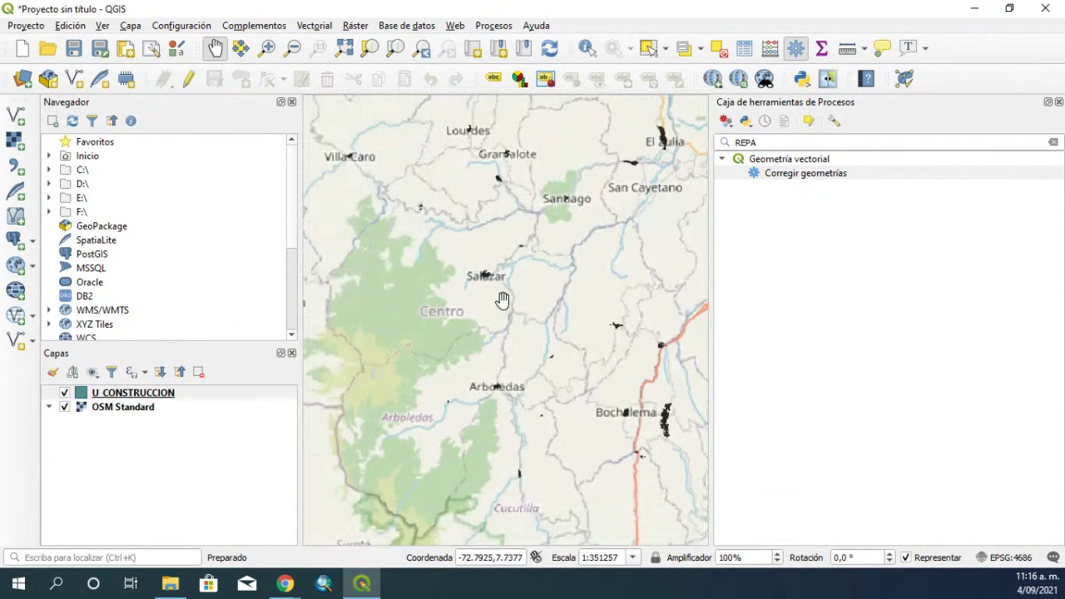
# Examine Salazar's U_CONSTRUCCION buildings against the OSM basemap, from the town's outline to its surrounding roads
pyautogui.moveTo(502, 304); pyautogui.dragTo(491, 360)
pyautogui.scroll(2, 457, 354)
pyautogui.scroll(5, 457, 355)
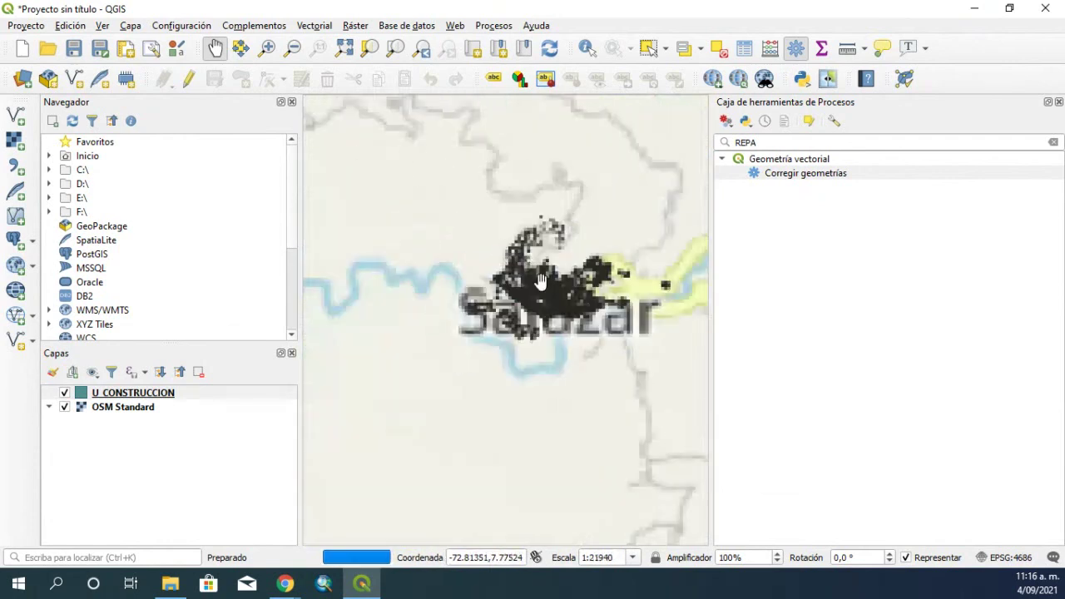
pyautogui.scroll(-2, 543, 368)
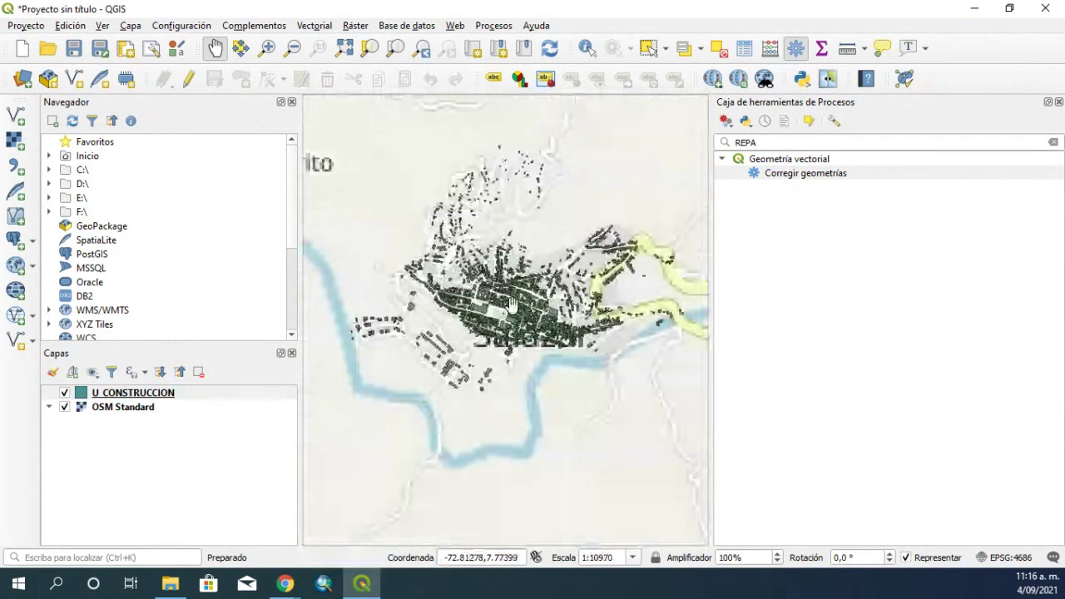
pyautogui.scroll(-2, 523, 357)
# Examine the buildings in Santiago over OSM, from the overall settlement and the northern neighbourhood to the blocks around Calle 5
pyautogui.moveTo(600, 336); pyautogui.dragTo(466, 364)
pyautogui.moveTo(533, 262); pyautogui.dragTo(552, 334)
pyautogui.scroll(-1, 554, 350)
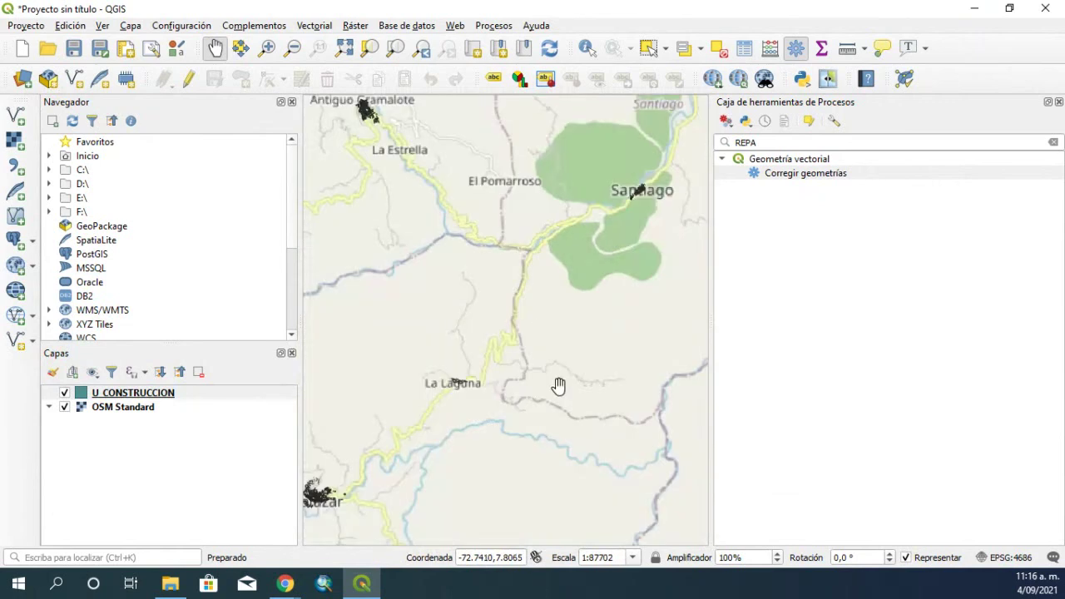
pyautogui.moveTo(559, 385); pyautogui.dragTo(478, 409)
pyautogui.scroll(2, 566, 191)
pyautogui.scroll(2, 514, 325)
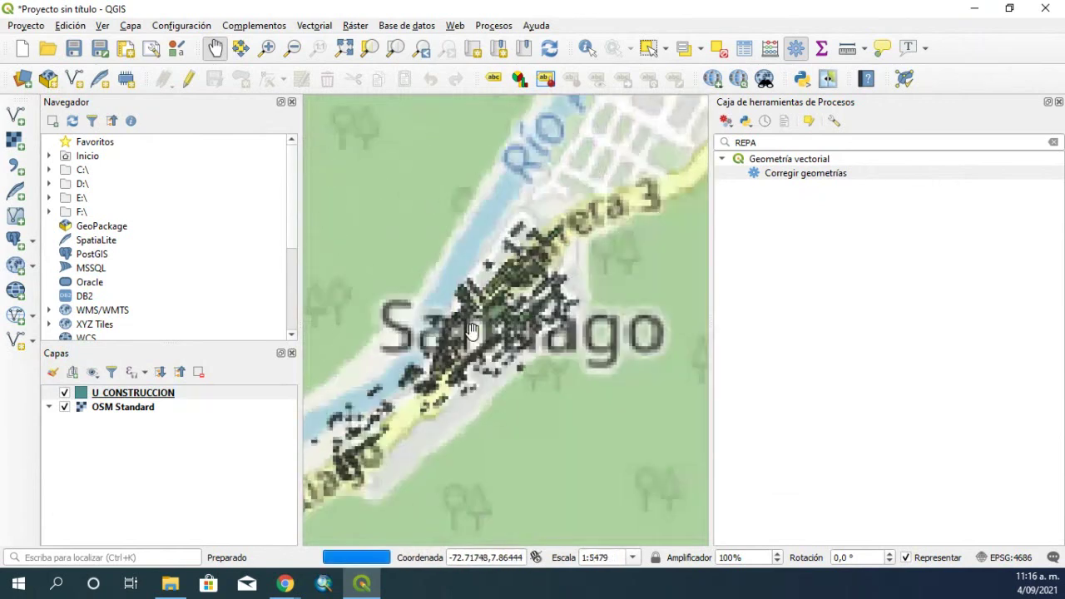
pyautogui.scroll(2, 409, 296)
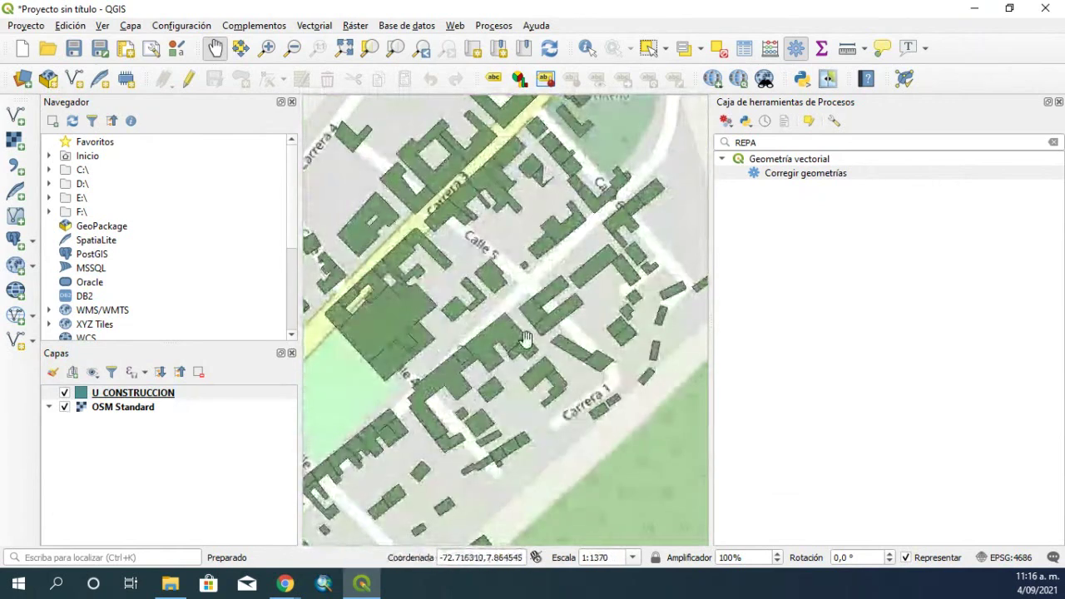
pyautogui.scroll(-2, 545, 358)
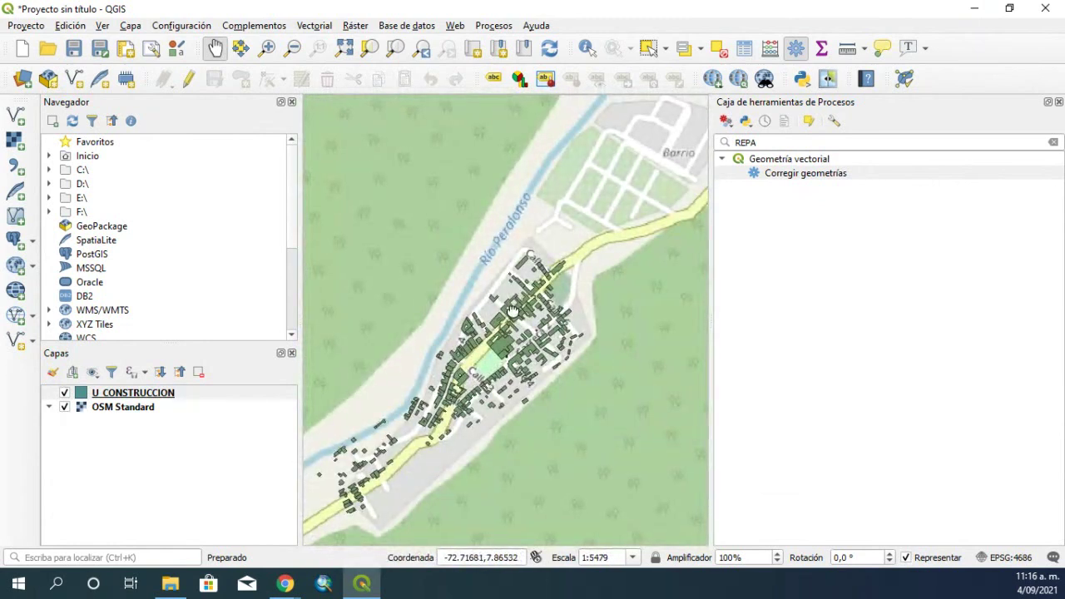
pyautogui.scroll(-2, 537, 250)
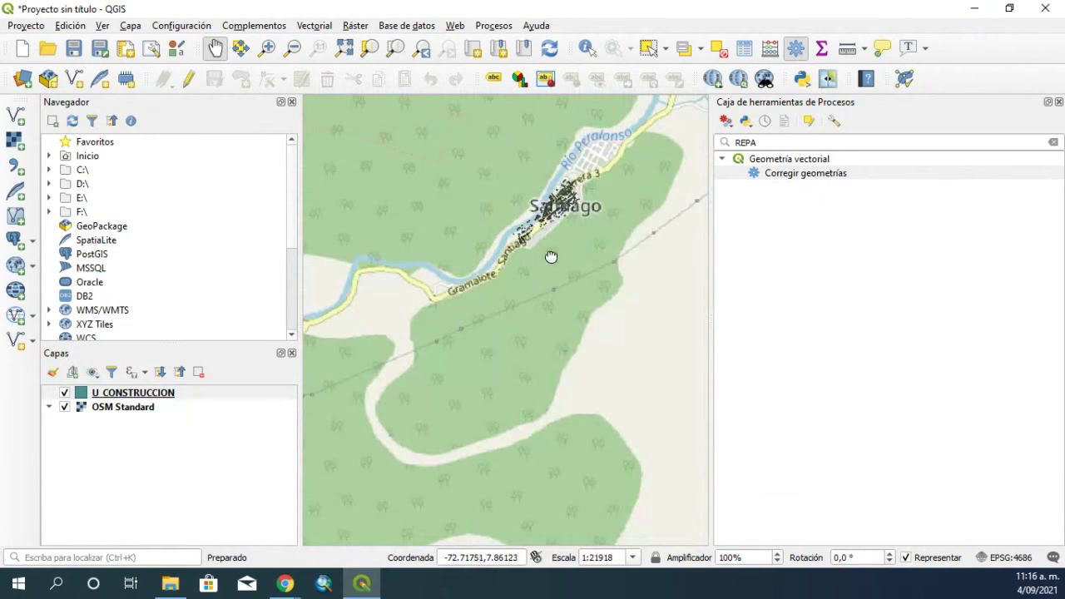
pyautogui.scroll(4, 551, 257)
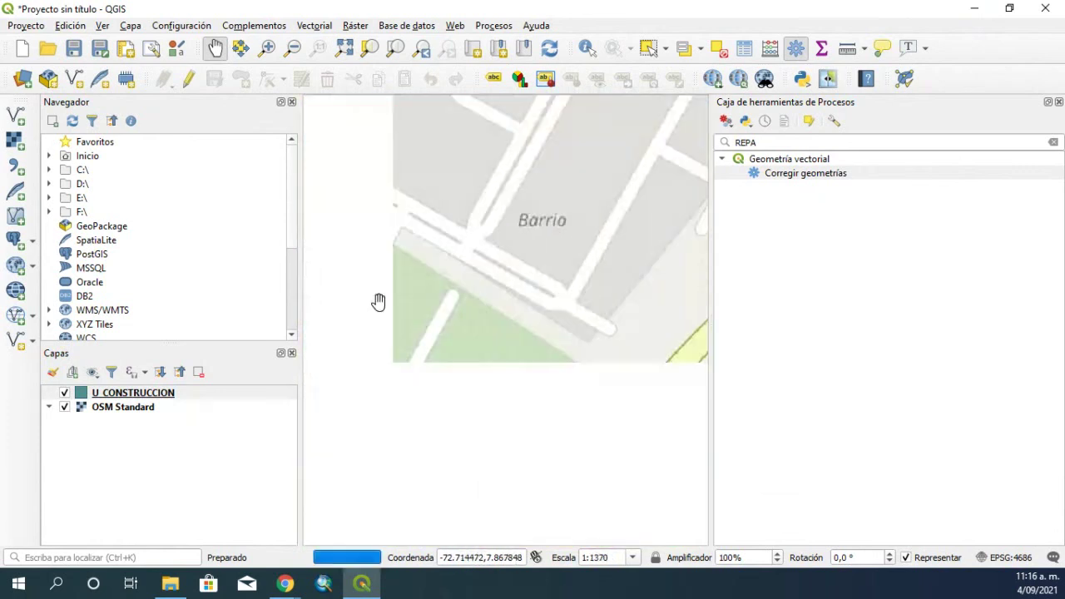
pyautogui.moveTo(379, 302); pyautogui.dragTo(537, 261)
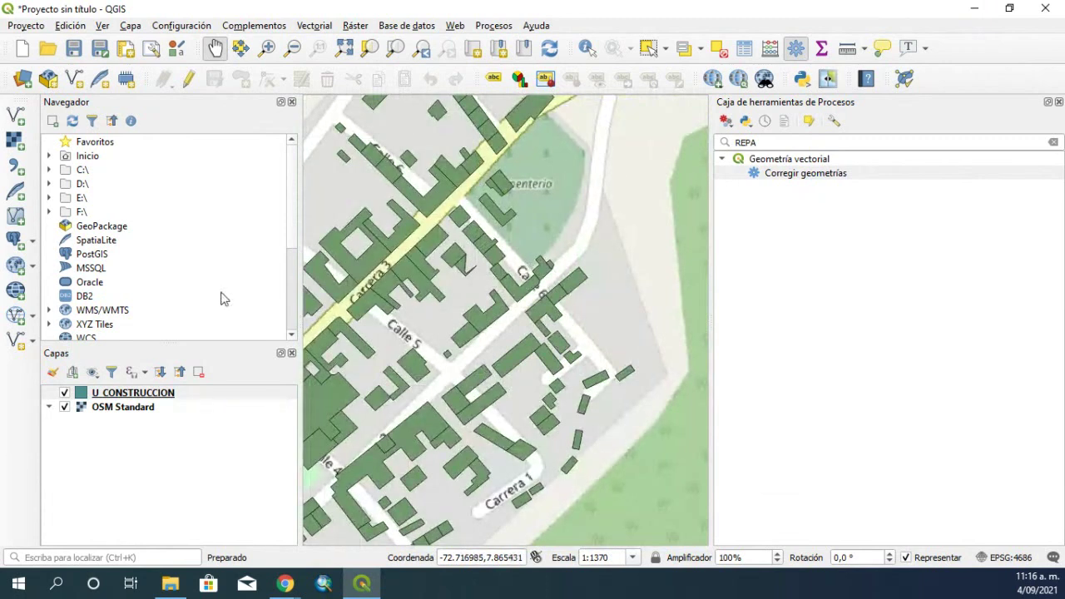
# Compare Santiago's blocks around the central park with the OSM basemap, switching U_CONSTRUCCION off and on again
pyautogui.click(64, 393)
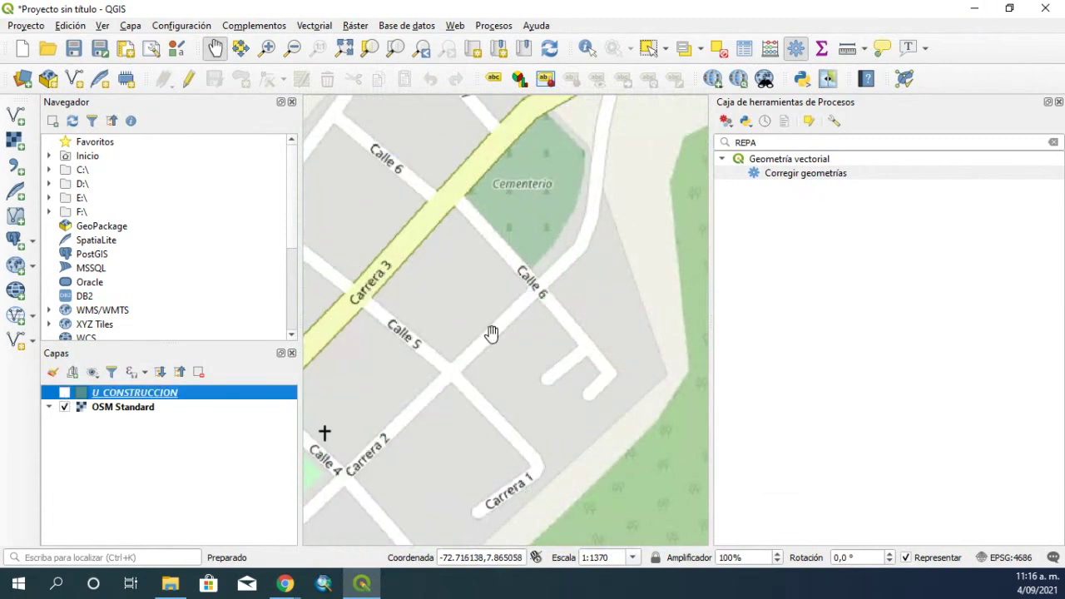
pyautogui.moveTo(491, 333); pyautogui.dragTo(688, 203)
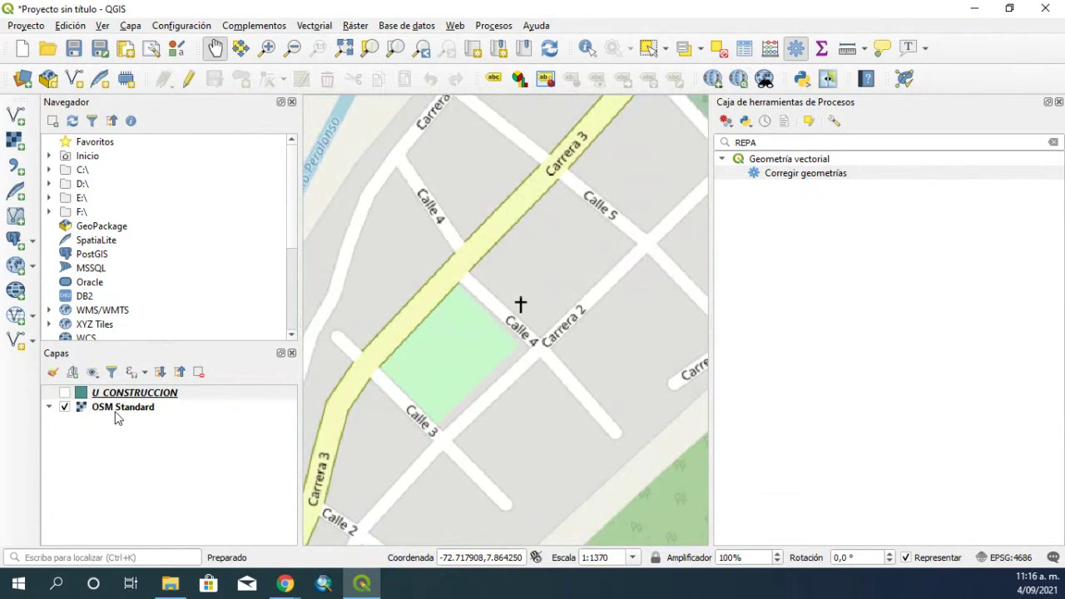
pyautogui.moveTo(482, 420); pyautogui.dragTo(469, 292)
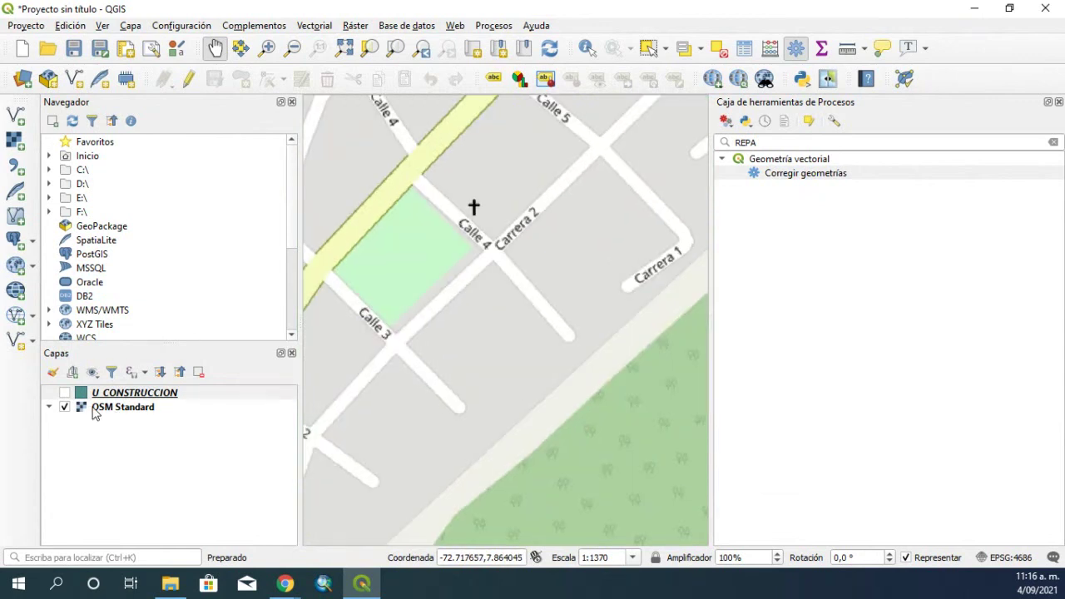
pyautogui.click(64, 393)
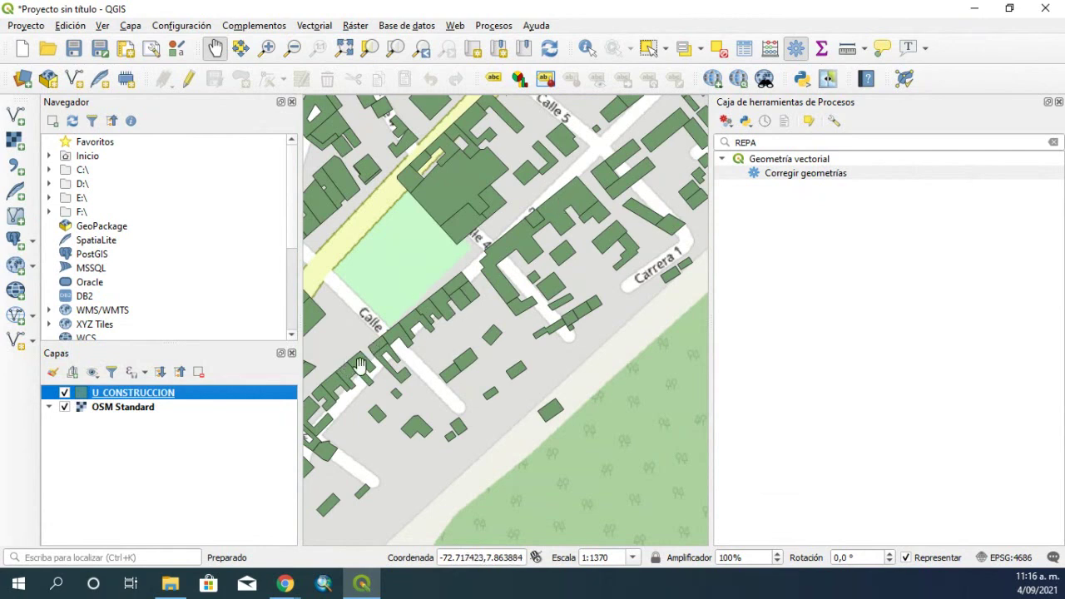
pyautogui.moveTo(356, 387); pyautogui.dragTo(491, 315)
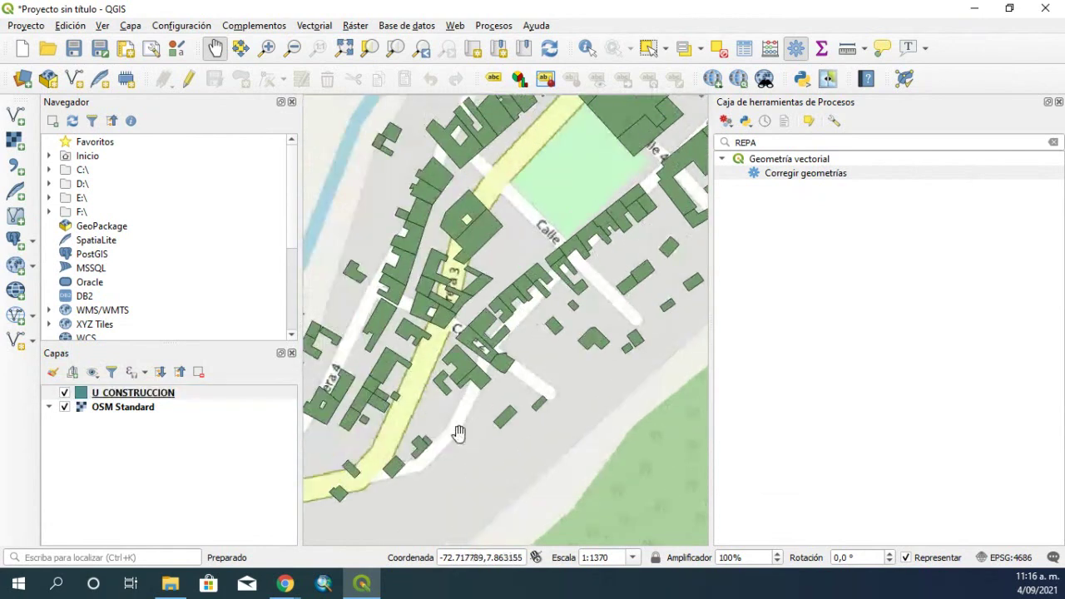
pyautogui.moveTo(577, 269); pyautogui.dragTo(462, 406)
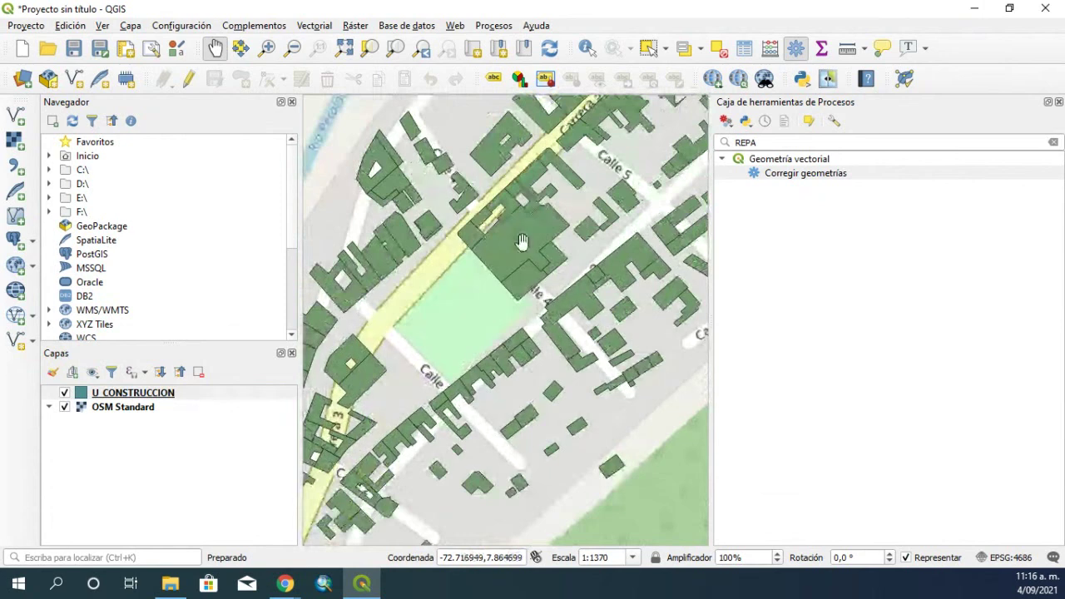
pyautogui.moveTo(456, 293); pyautogui.dragTo(464, 314)
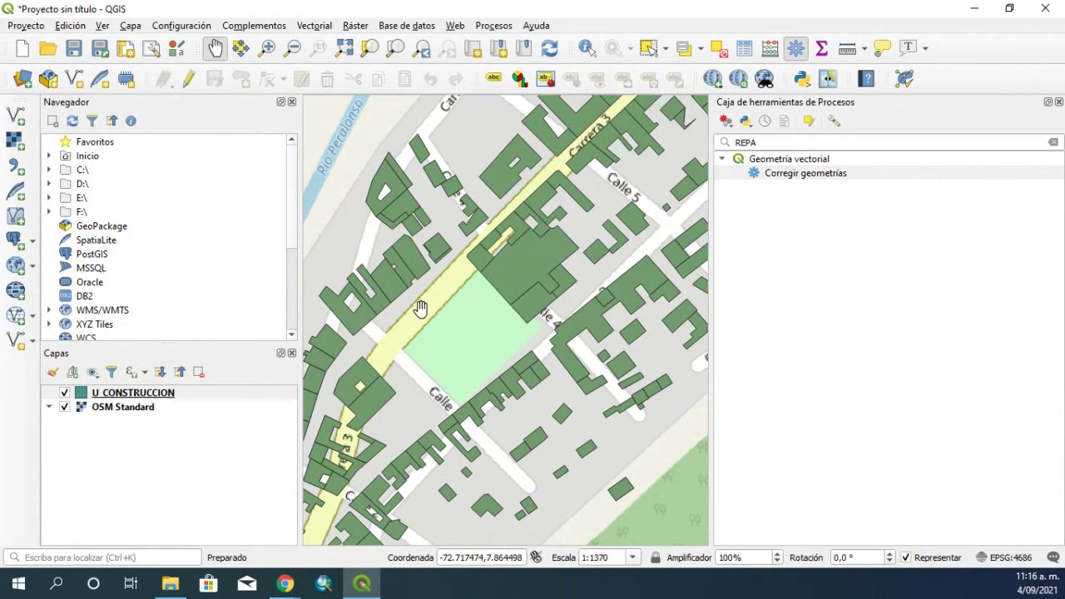
# Review the Corregir geometrías tool's description and parameters for U_CONSTRUCCION, closing it without running it
pyautogui.rightClick(148, 400)
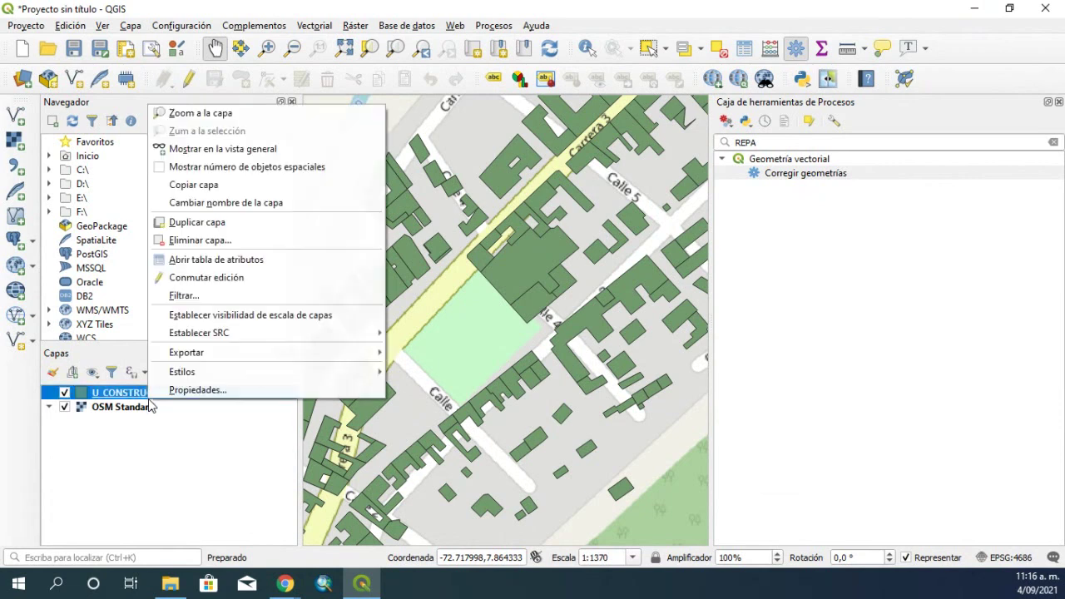
pyautogui.click(148, 424)
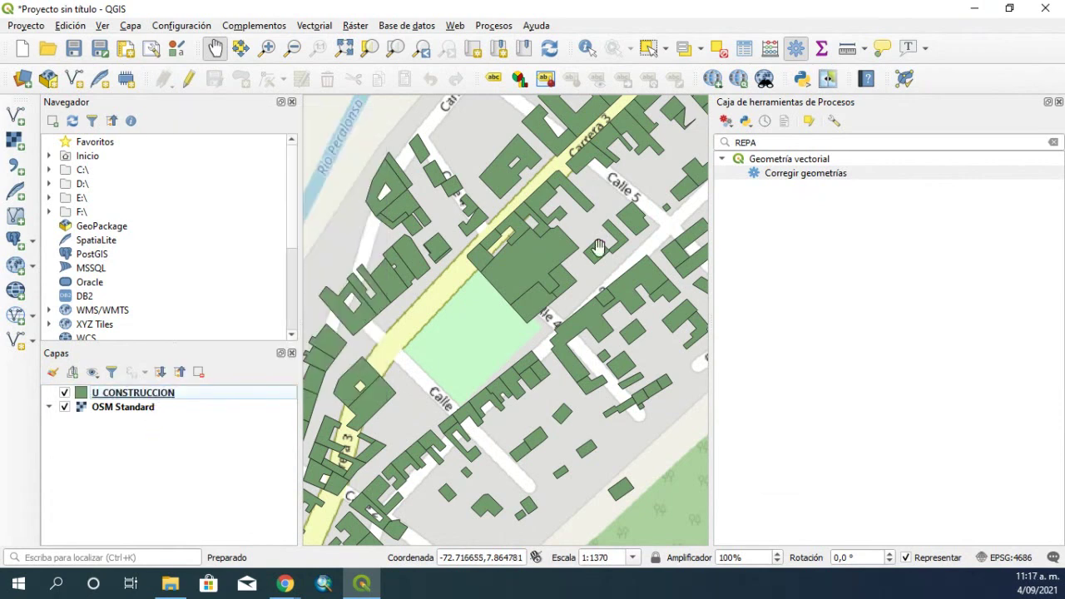
pyautogui.doubleClick(922, 176)
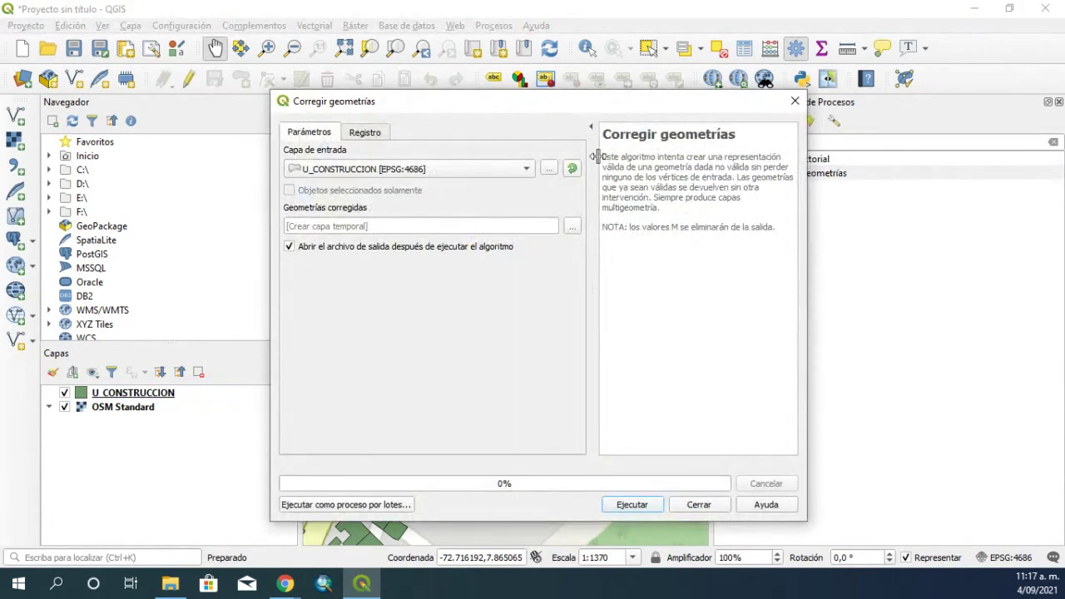
pyautogui.moveTo(594, 157); pyautogui.dragTo(575, 158)
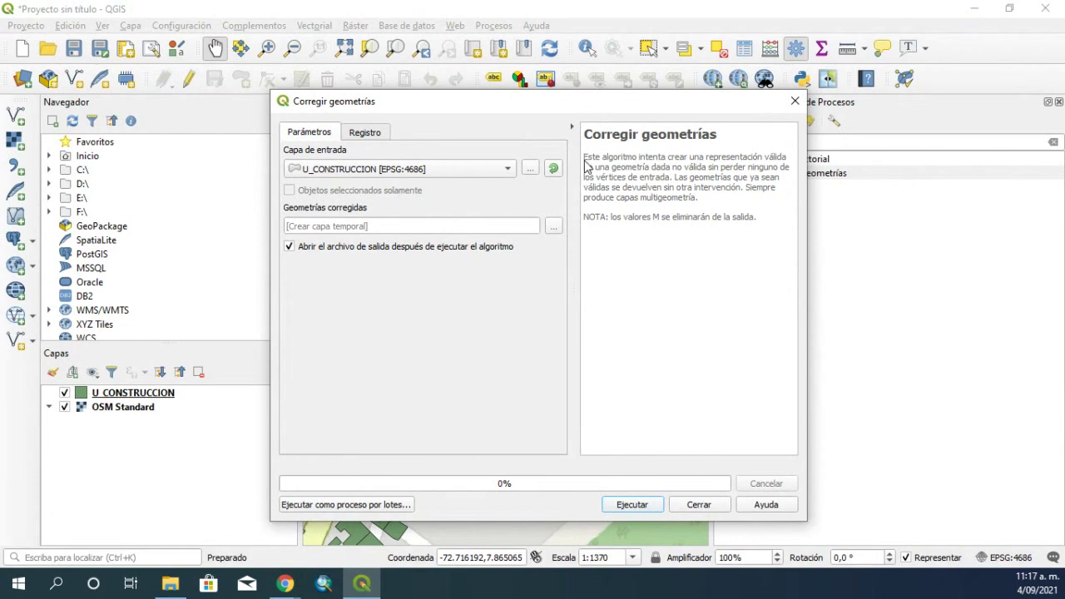
pyautogui.moveTo(585, 158); pyautogui.dragTo(690, 164)
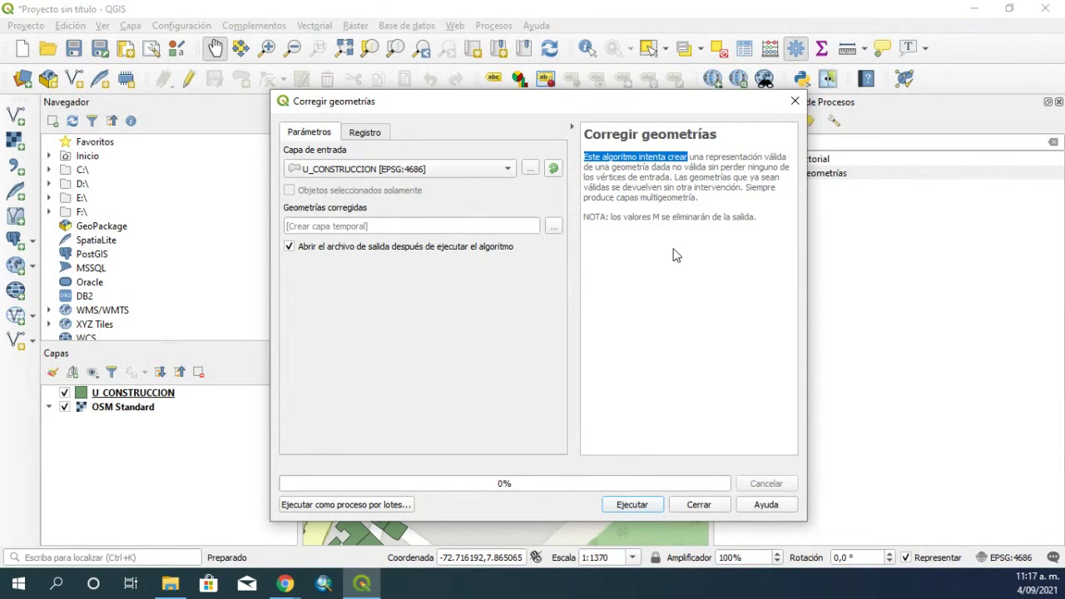
pyautogui.click(795, 101)
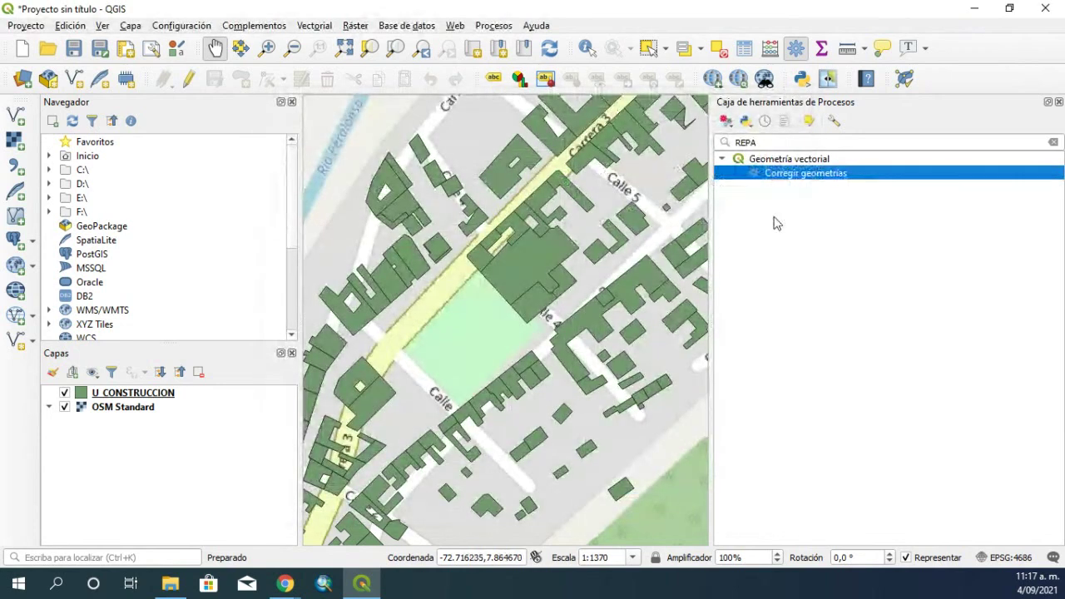
# Clear the processing toolbox search and open the attribute table of U_CONSTRUCCION
pyautogui.click(1051, 147)
pyautogui.click(1052, 144)
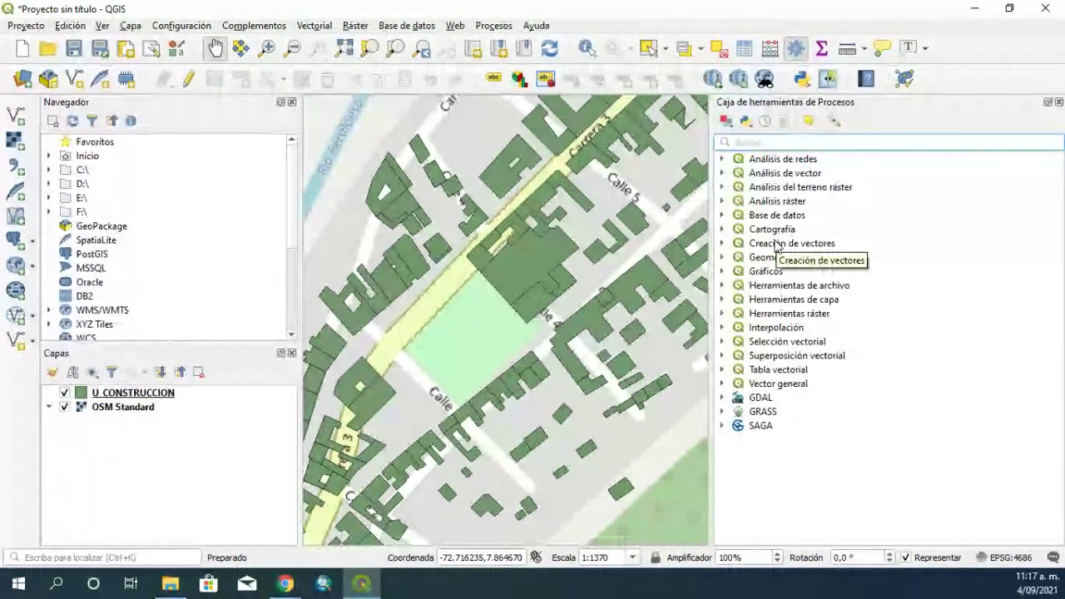
pyautogui.rightClick(137, 394)
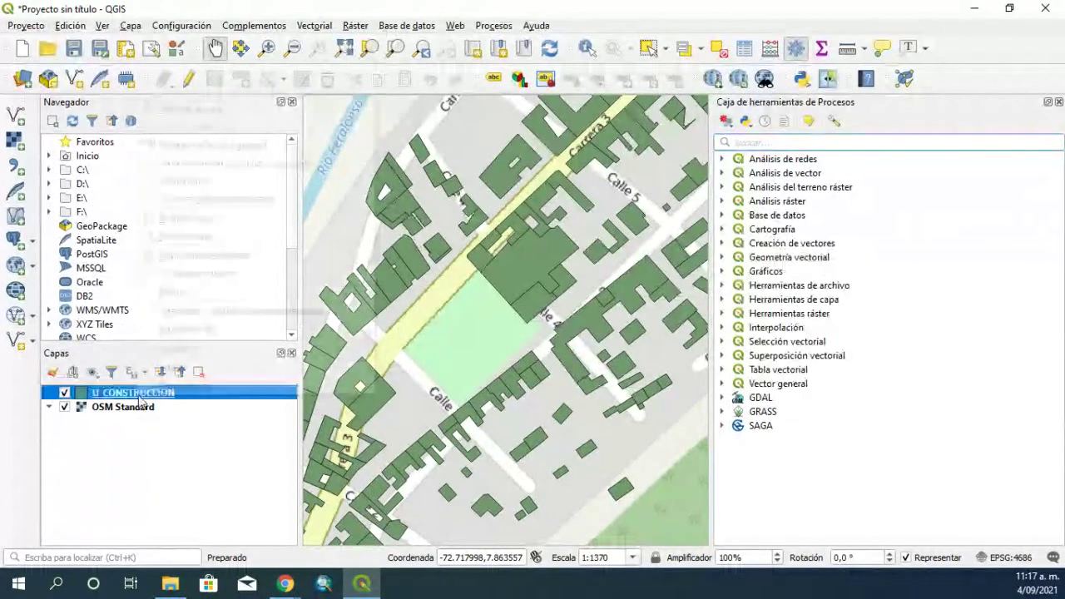
pyautogui.click(192, 257)
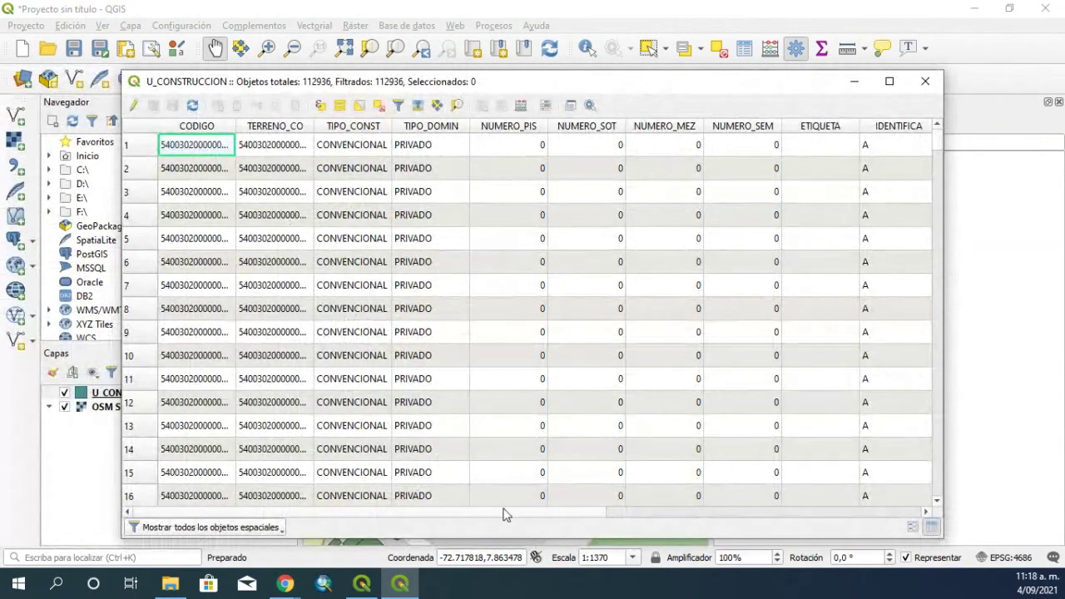
# Widen the CODIGO column to show the full codes and look through the building records, returning to the first row
pyautogui.moveTo(485, 515); pyautogui.dragTo(416, 511)
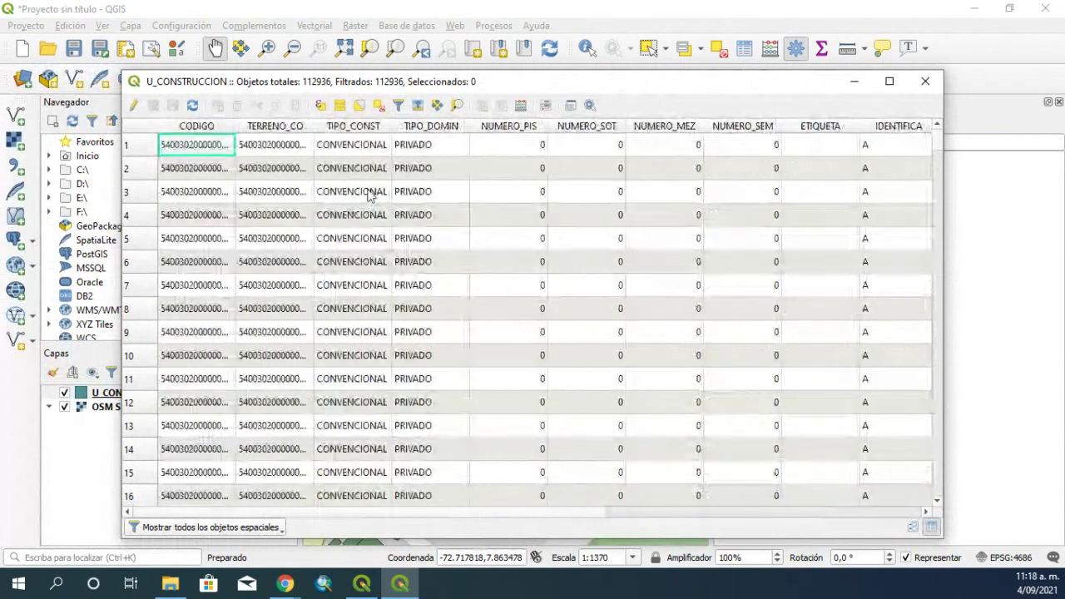
pyautogui.moveTo(236, 127); pyautogui.dragTo(334, 130)
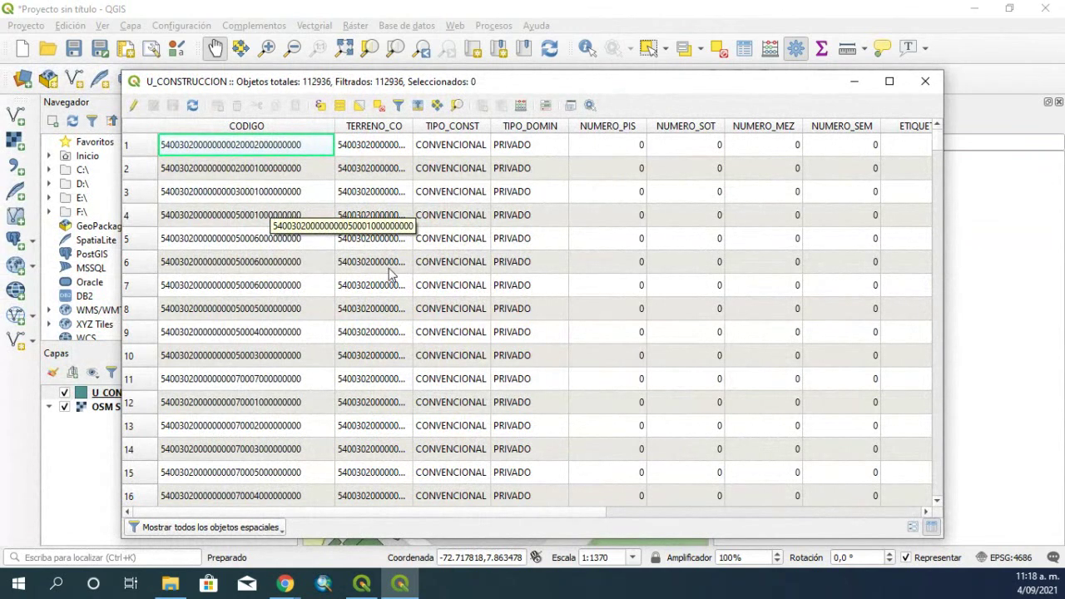
pyautogui.scroll(-8, 666, 366)
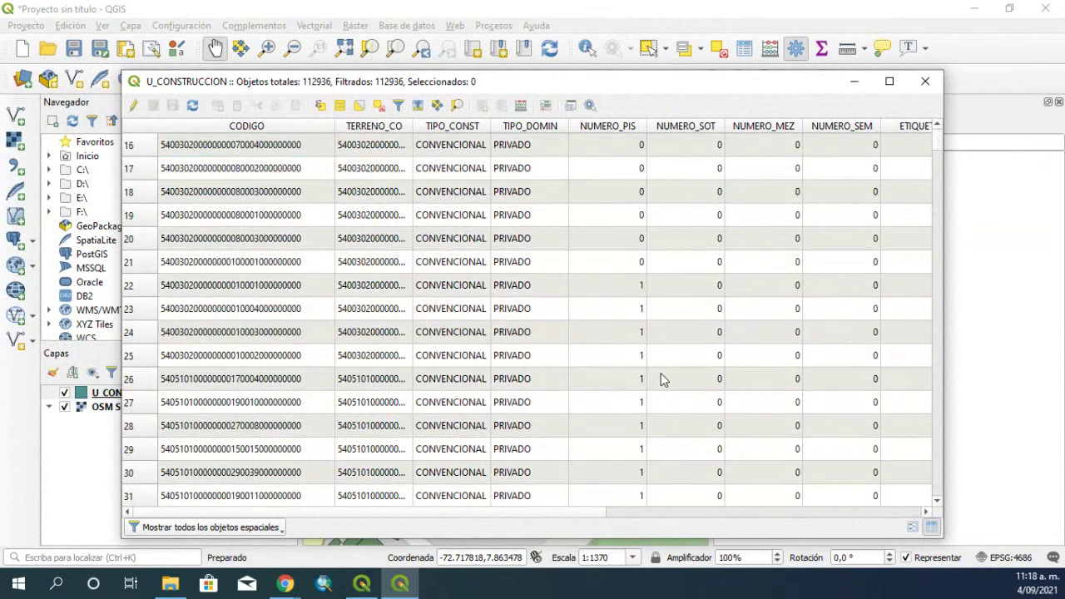
pyautogui.scroll(-20, 663, 387)
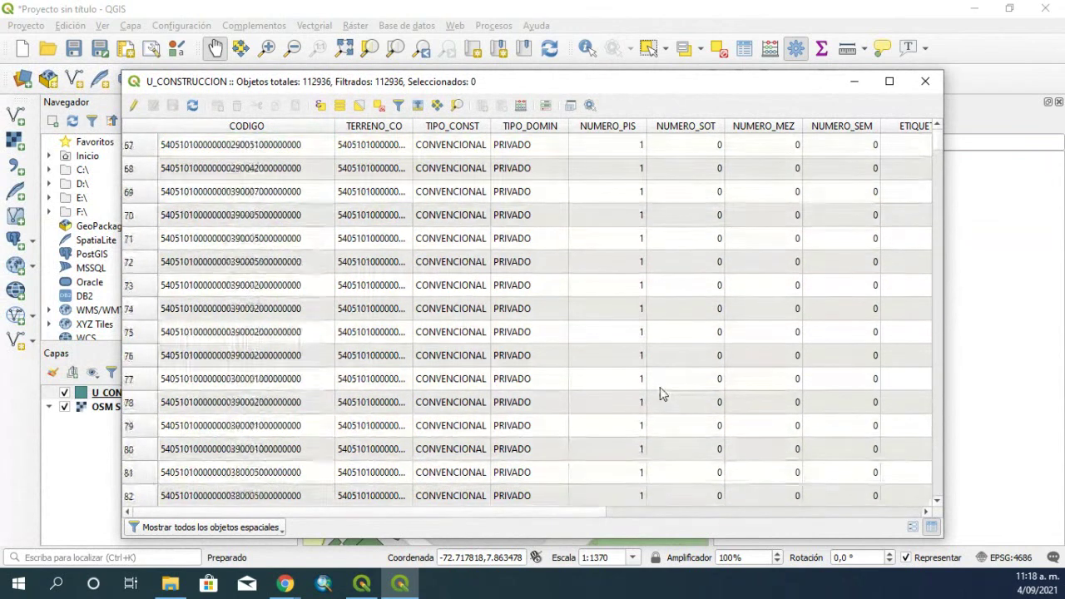
pyautogui.scroll(-8, 663, 397)
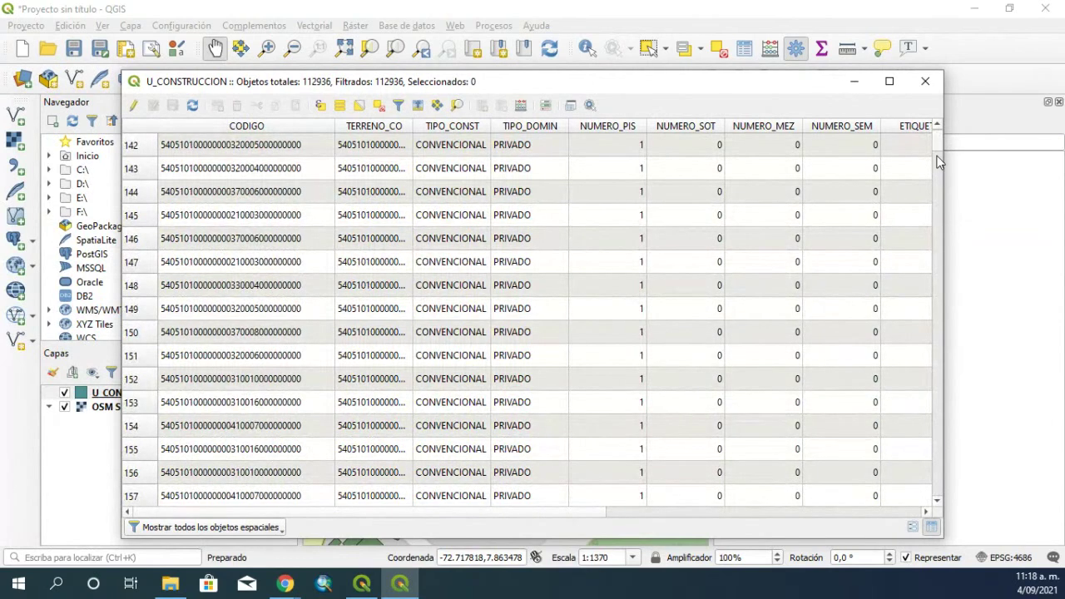
pyautogui.moveTo(938, 162); pyautogui.dragTo(920, 125)
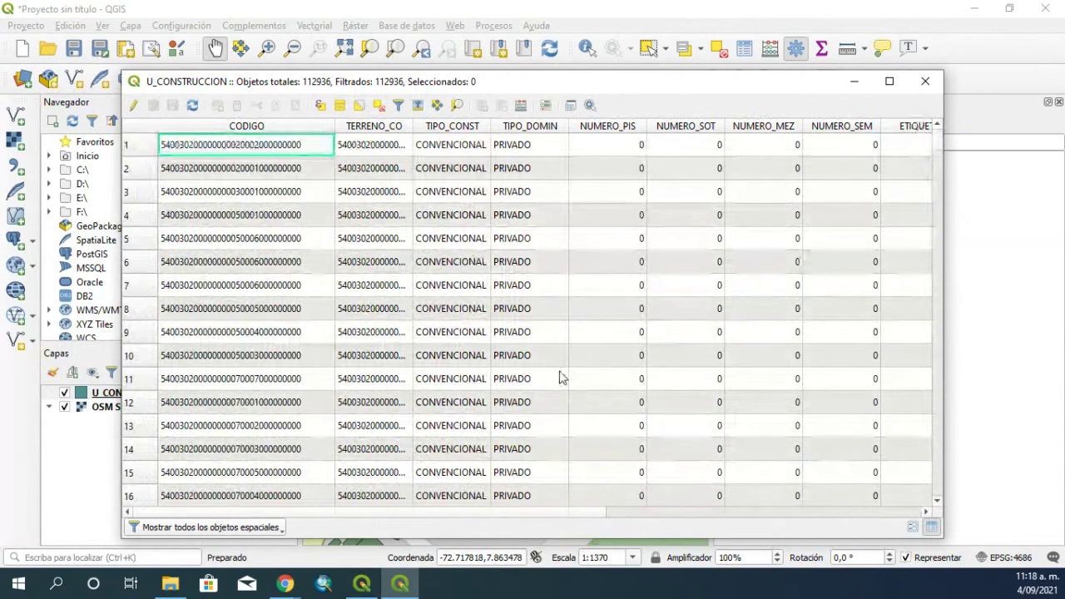
# Select the first 21 records in the attribute table, those with NUMERO_PIS 0 at its start, and skim the following rows
pyautogui.scroll(-5, 560, 378)
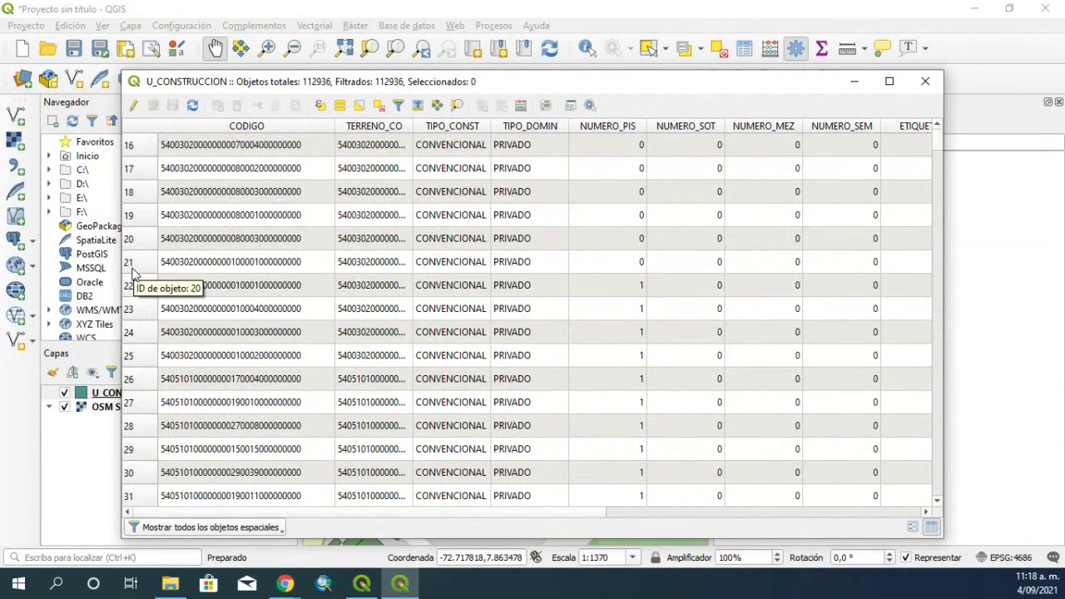
pyautogui.moveTo(132, 273); pyautogui.dragTo(130, 103)
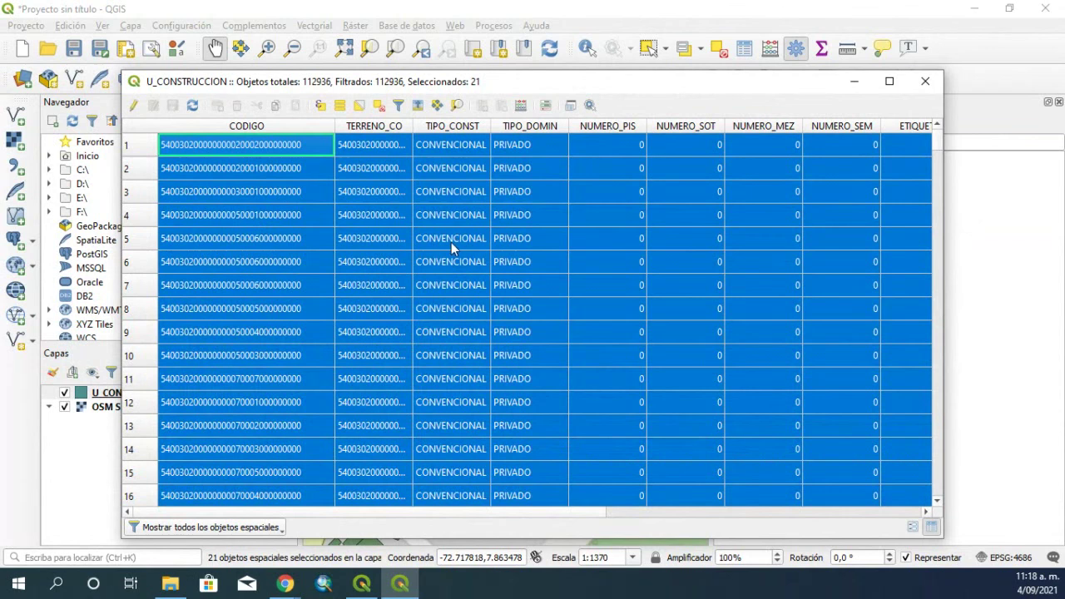
pyautogui.scroll(-18, 451, 242)
pyautogui.scroll(-20, 453, 264)
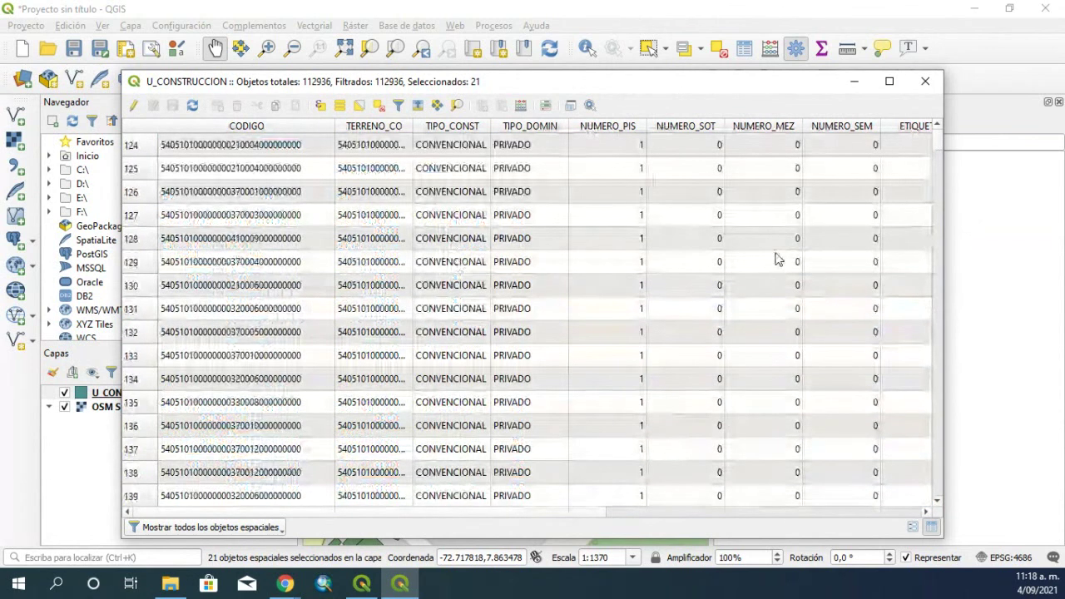
pyautogui.moveTo(938, 148); pyautogui.dragTo(915, 210)
pyautogui.hotkey('ctrl', 'a')
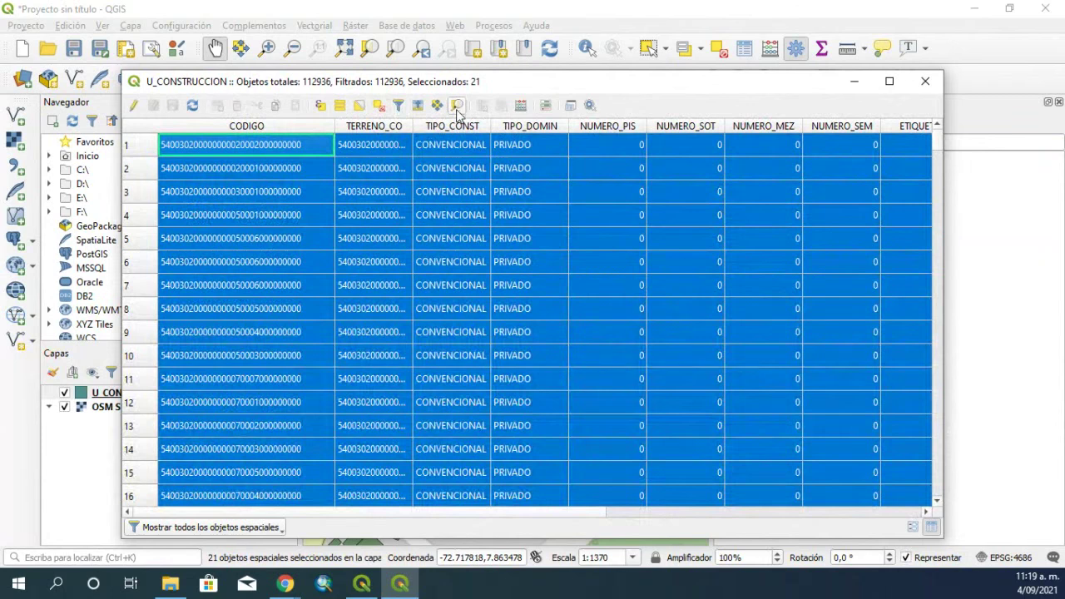
# Clear the record selection in U_CONSTRUCCION and close its attribute table
pyautogui.click(378, 111)
pyautogui.click(925, 82)
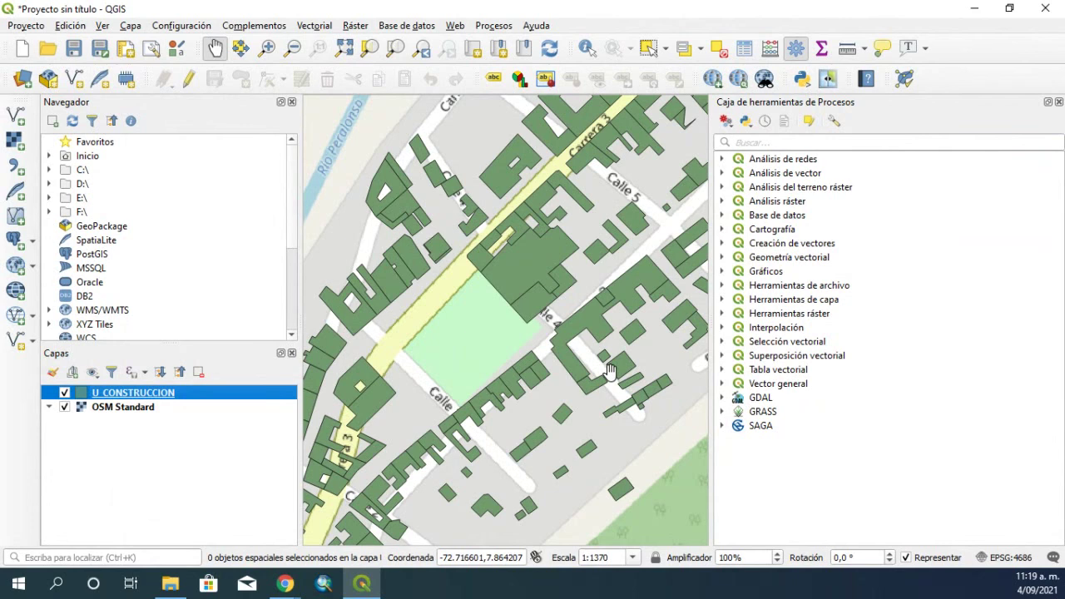
# Open the graphical modeler, compare its lists of inputs and algorithms, and close it
pyautogui.click(493, 26)
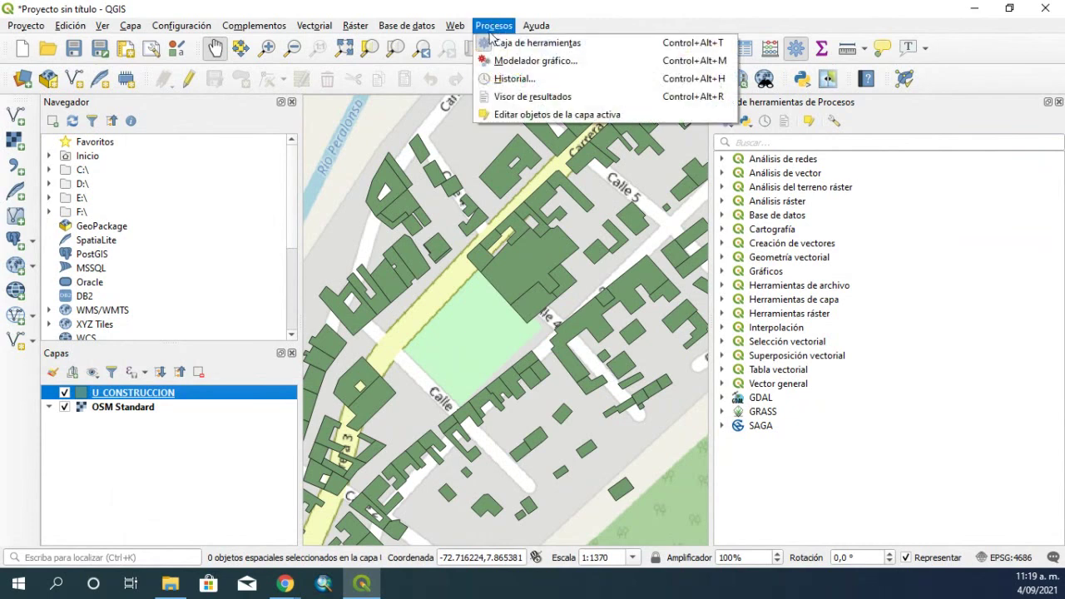
pyautogui.click(508, 61)
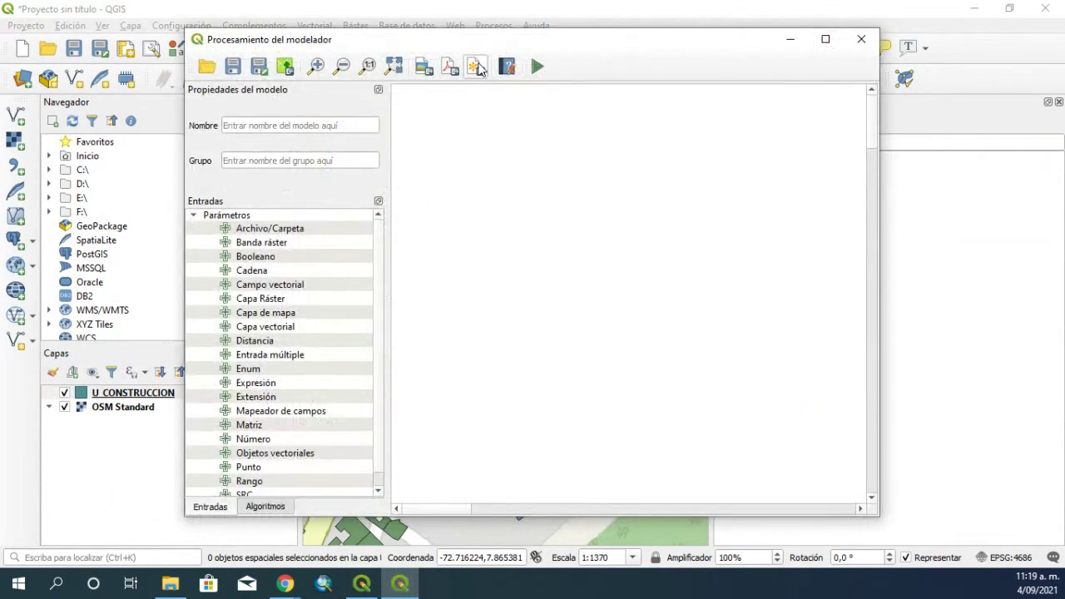
pyautogui.moveTo(476, 45); pyautogui.dragTo(408, 67)
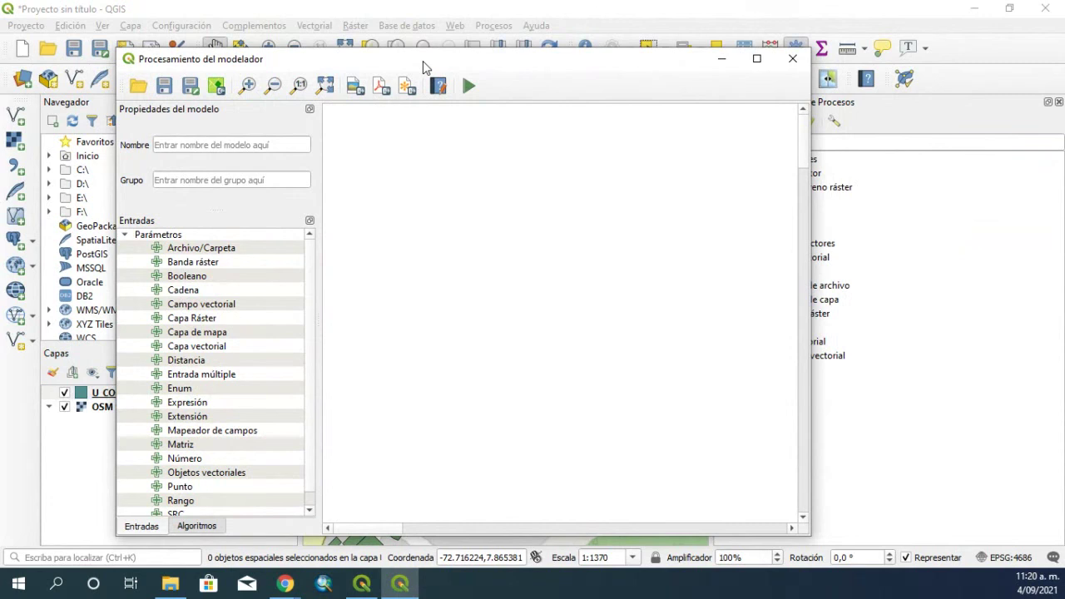
pyautogui.moveTo(423, 60); pyautogui.dragTo(489, 38)
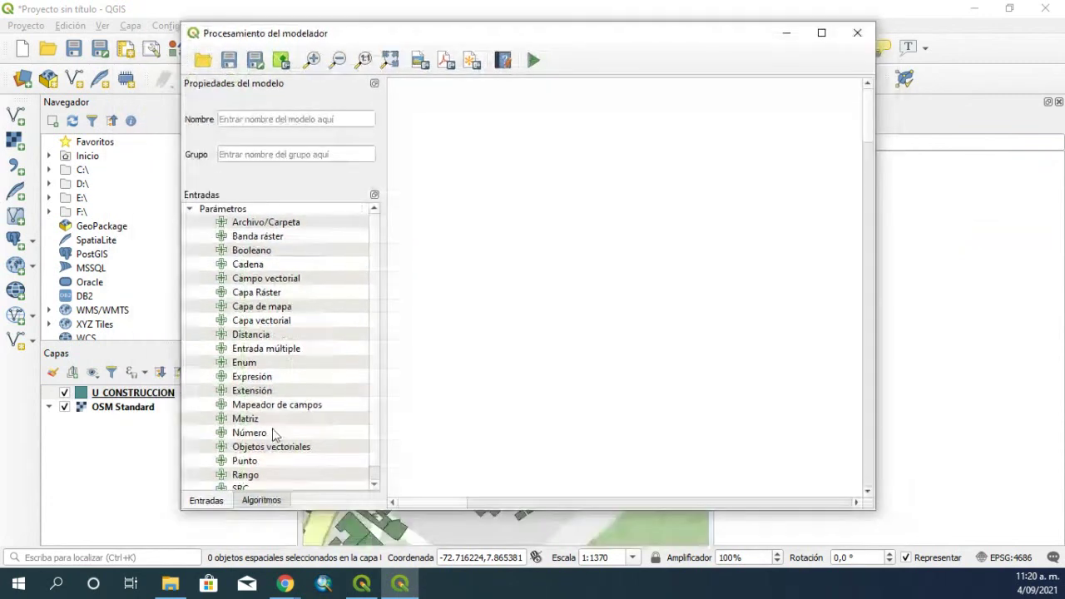
pyautogui.click(261, 501)
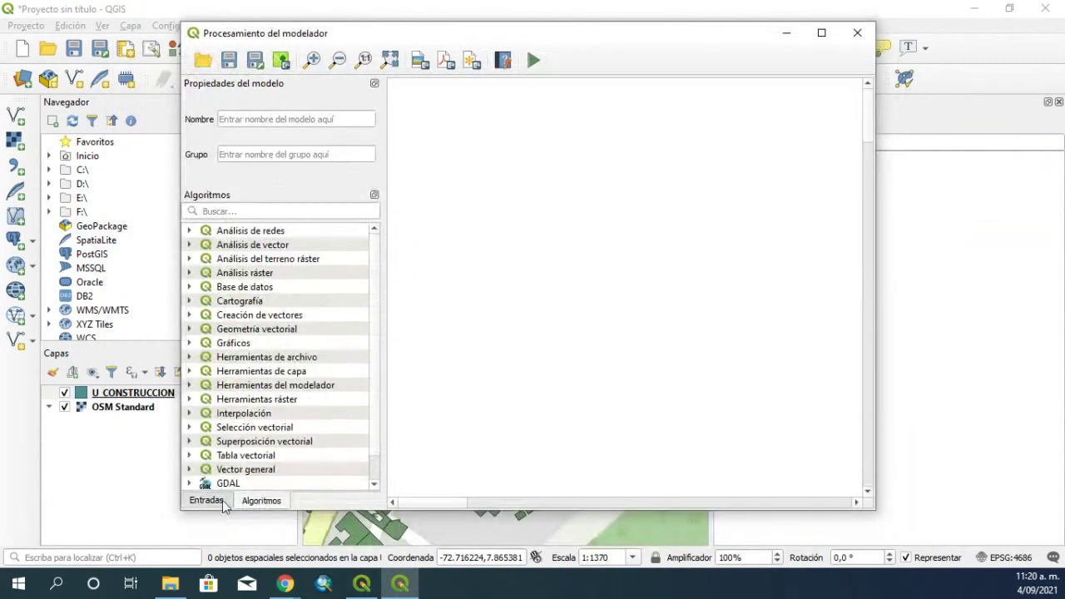
pyautogui.click(208, 501)
pyautogui.click(258, 506)
pyautogui.click(207, 501)
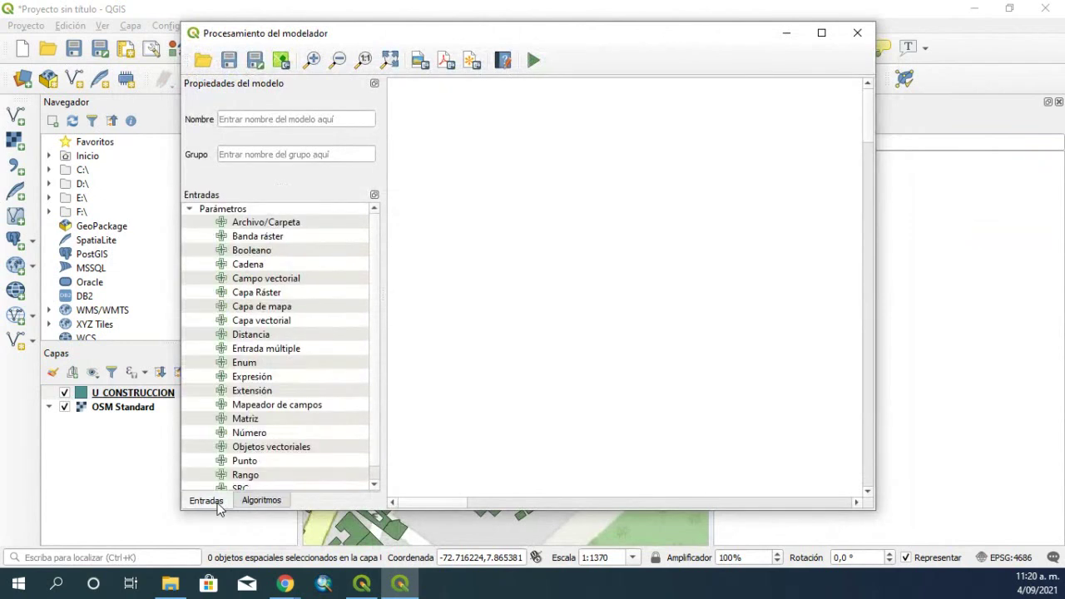
pyautogui.click(244, 505)
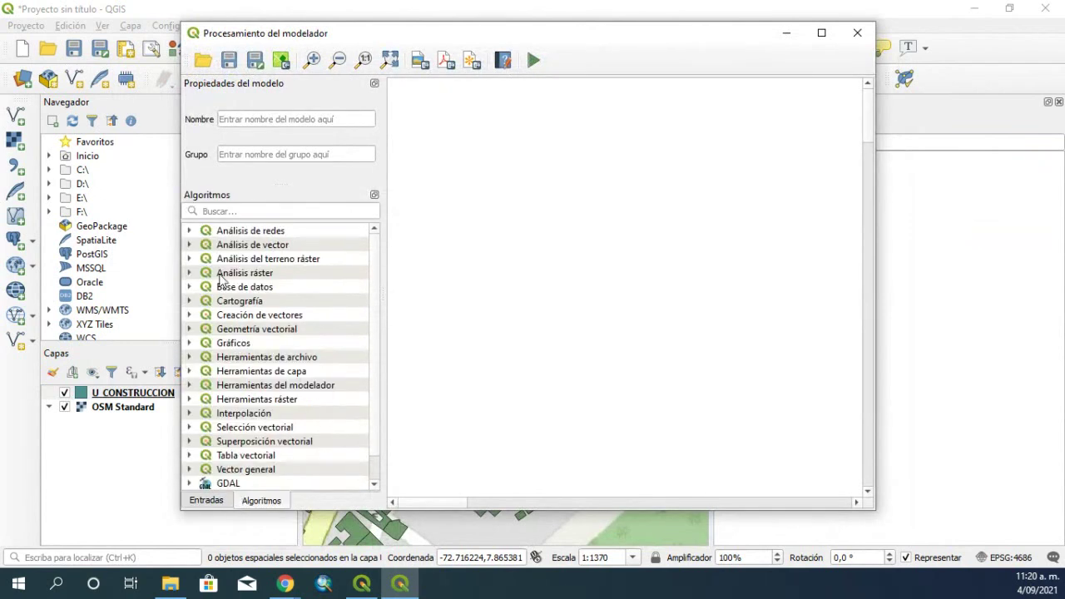
pyautogui.click(857, 33)
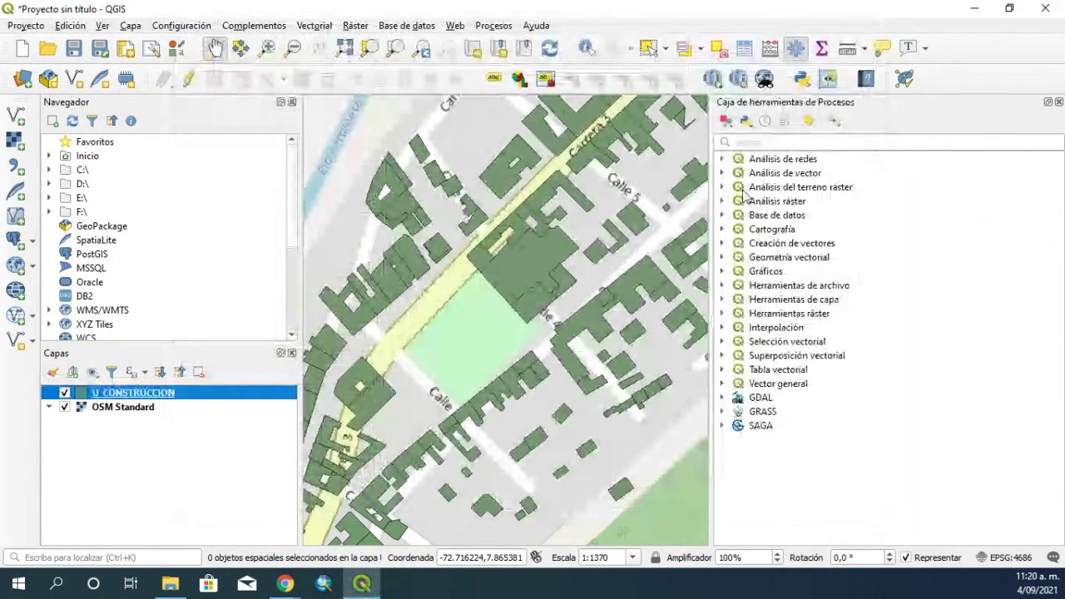
# Browse the vector and raster analysis tools in the toolbox, view the Estadísticas de capa ráster dialog, and close it without running
pyautogui.click(722, 173)
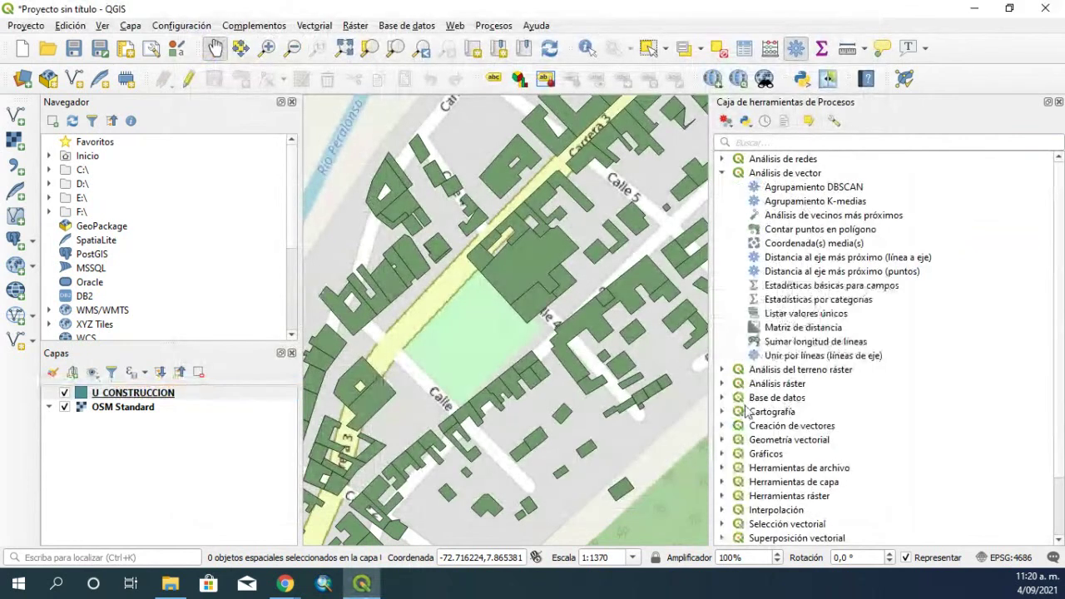
pyautogui.click(722, 383)
pyautogui.click(806, 399)
pyautogui.doubleClick(805, 402)
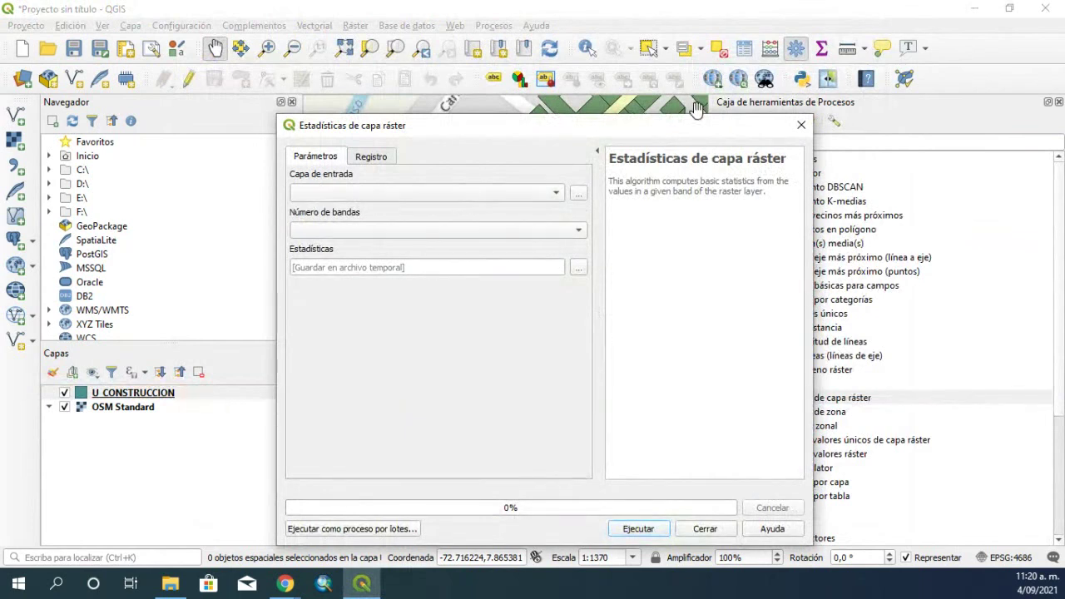
pyautogui.moveTo(572, 131); pyautogui.dragTo(558, 230)
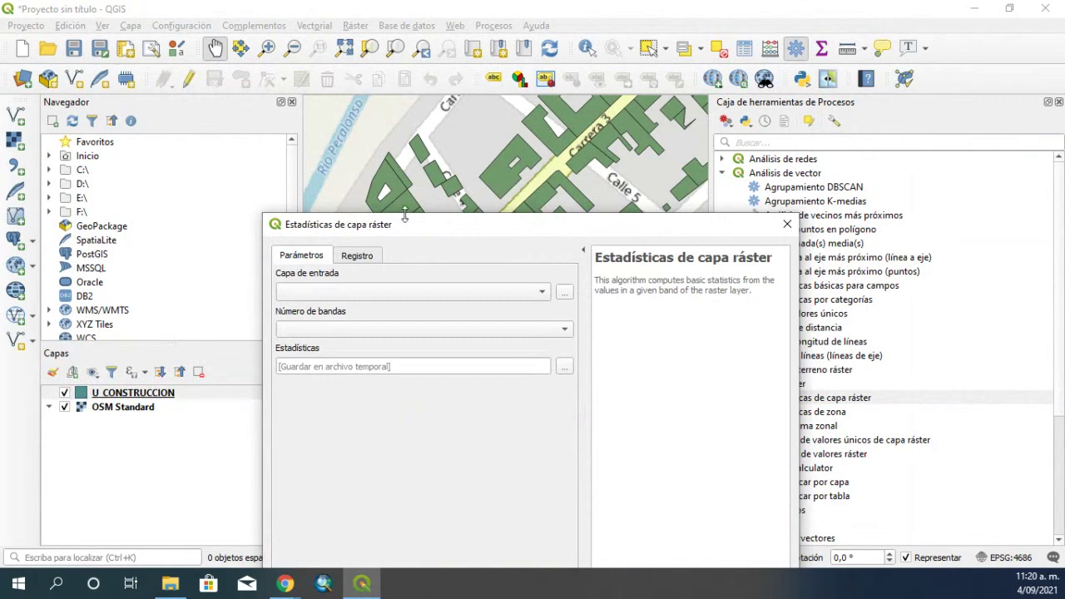
pyautogui.moveTo(401, 226); pyautogui.dragTo(435, 171)
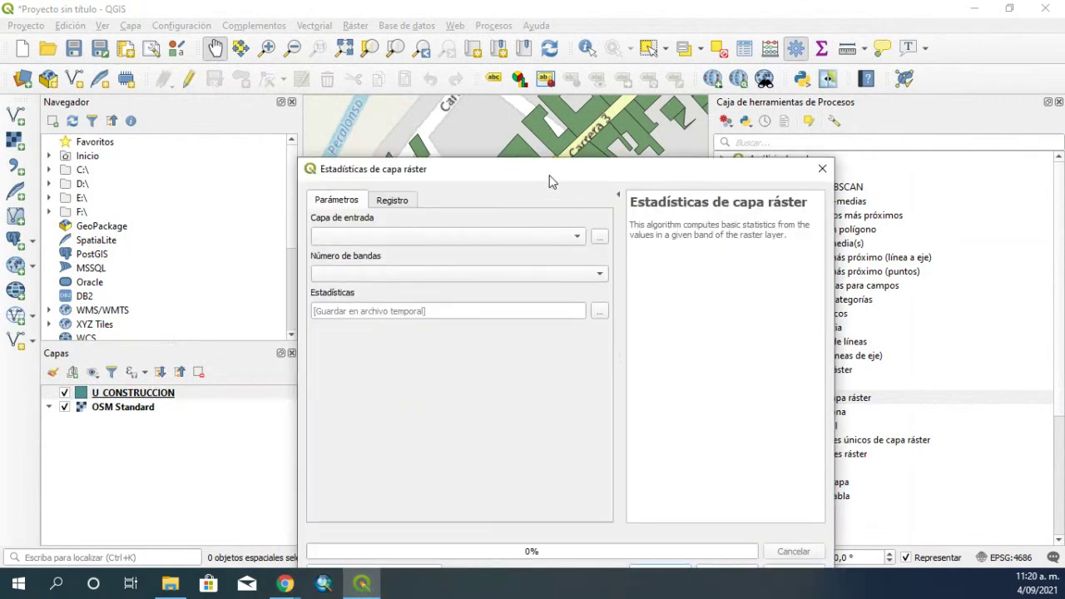
pyautogui.moveTo(550, 174); pyautogui.dragTo(426, 119)
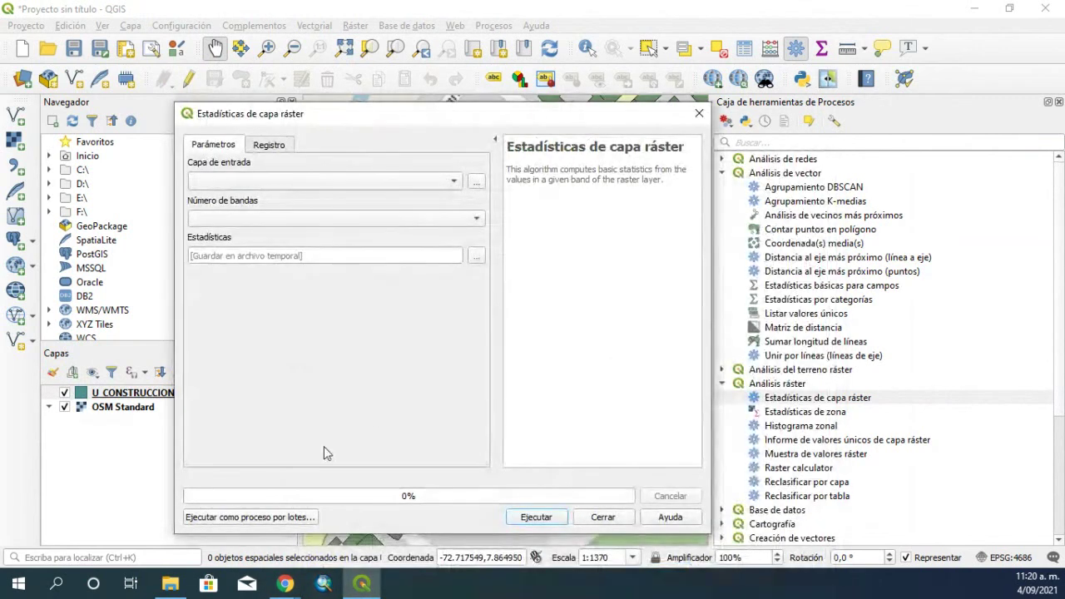
pyautogui.click(604, 518)
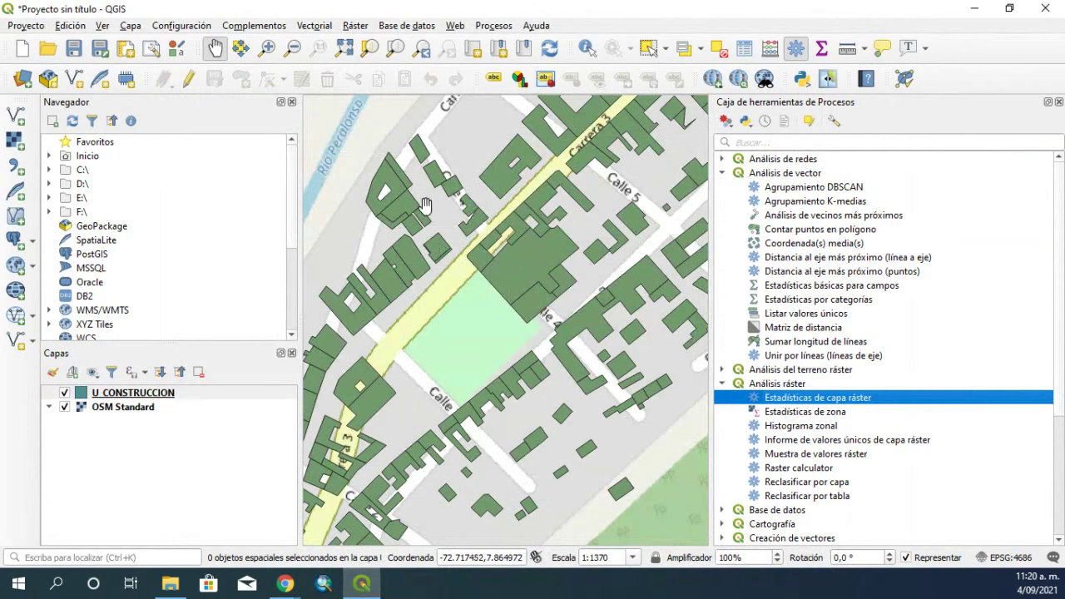
# Reopen the graphical modeler and show the available model input types
pyautogui.click(483, 28)
pyautogui.click(509, 62)
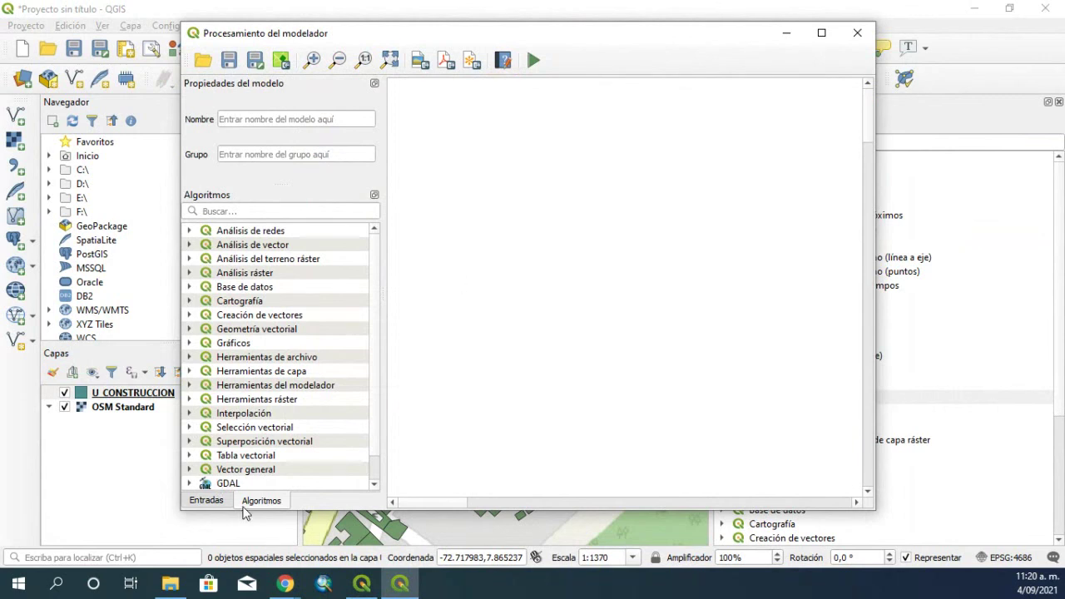
pyautogui.click(216, 502)
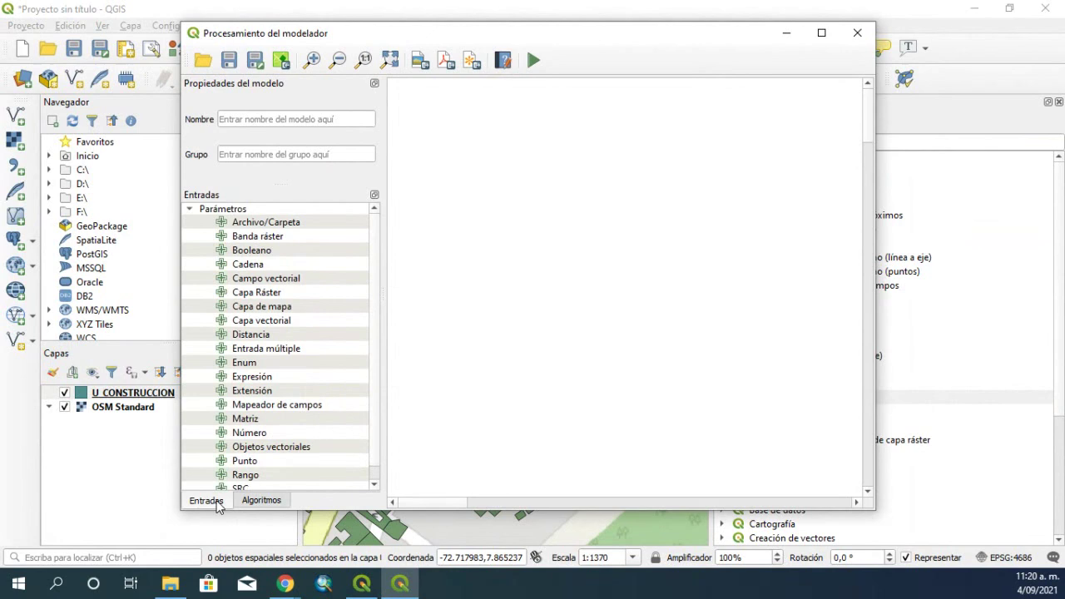
pyautogui.click(243, 120)
pyautogui.write('c')
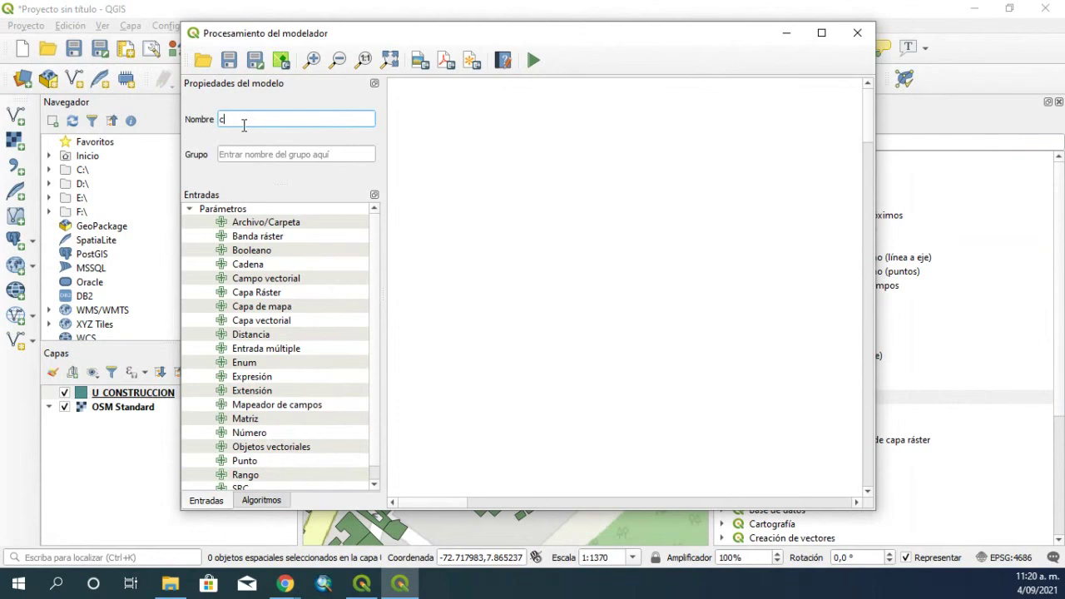
pyautogui.press('BackSpace')
pyautogui.write('CONTR')
pyautogui.hotkey('ctrl', 'a')
pyautogui.press('BackSpace')
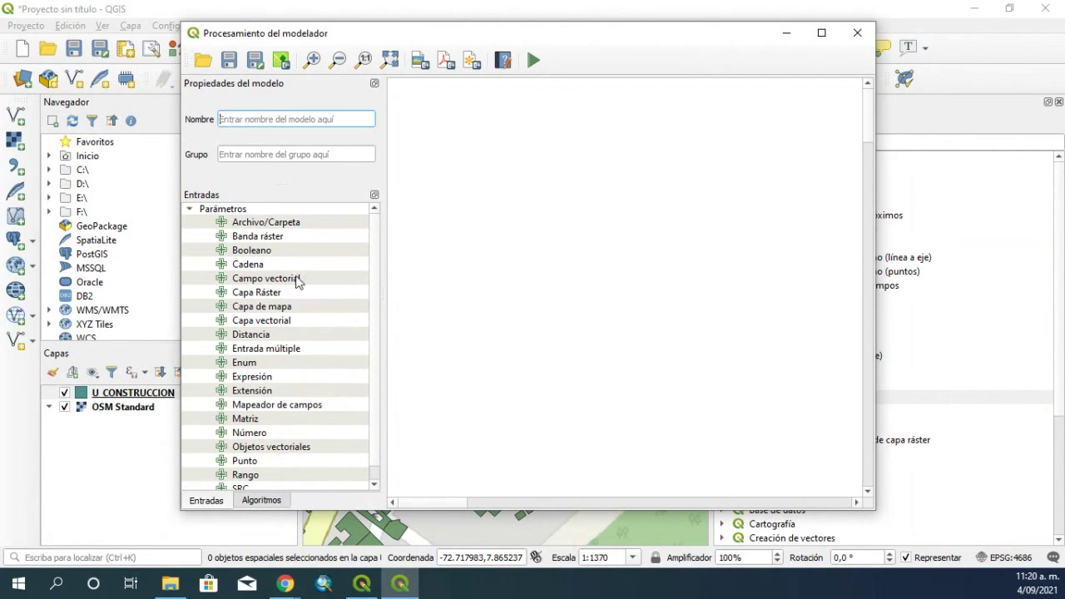
# Add a mandatory vector layer input named CONSTRUCCCION with polygon geometry and place it in the upper part of the model canvas
pyautogui.click(283, 281)
pyautogui.scroll(-1, 273, 321)
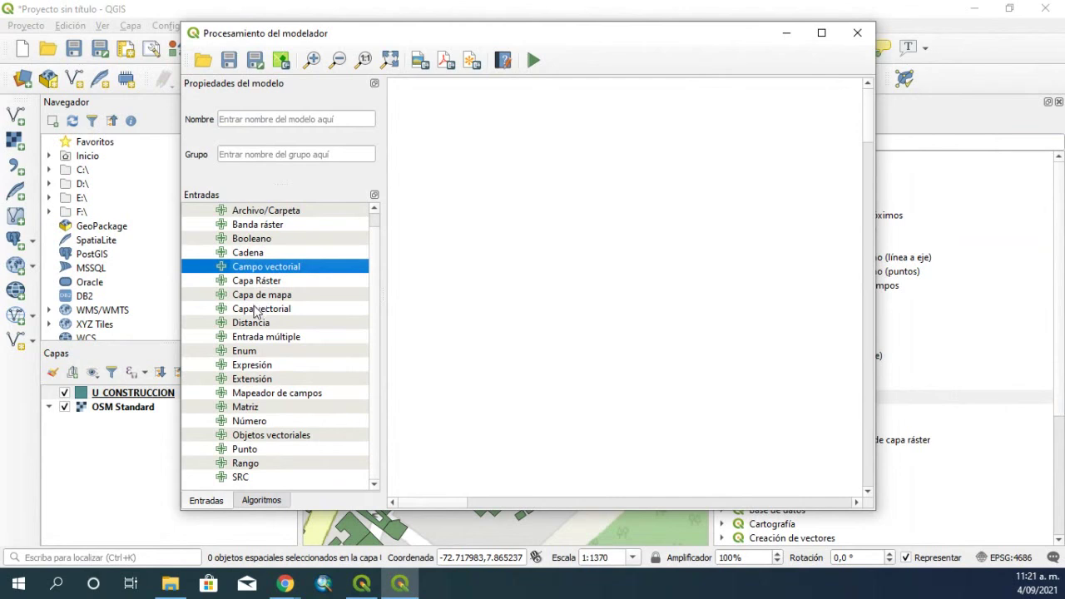
pyautogui.moveTo(260, 309); pyautogui.dragTo(552, 310)
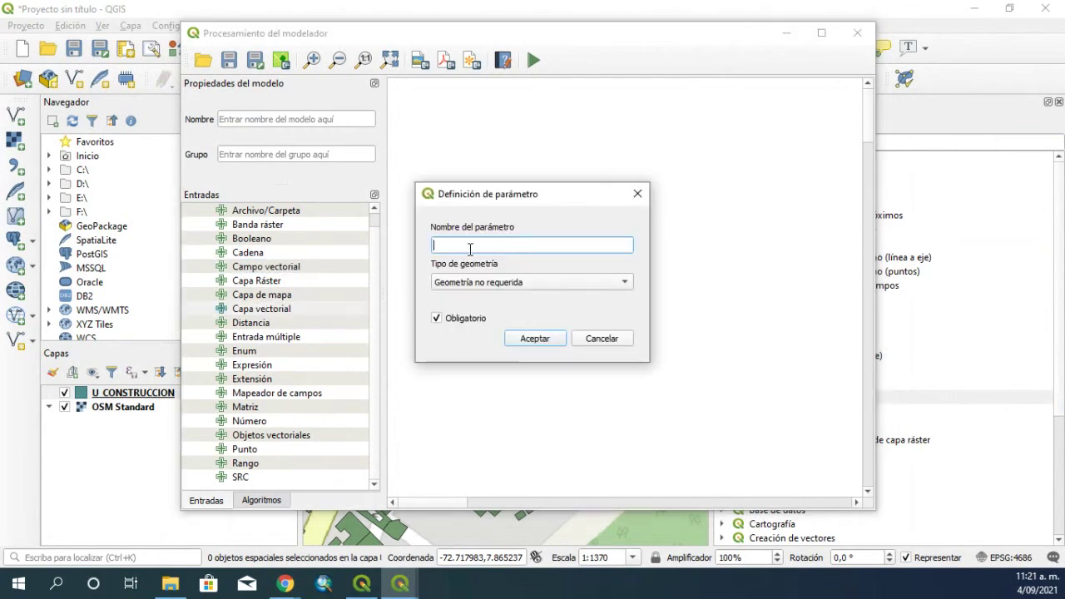
pyautogui.write('CONSTRUCCCION')
pyautogui.click(491, 284)
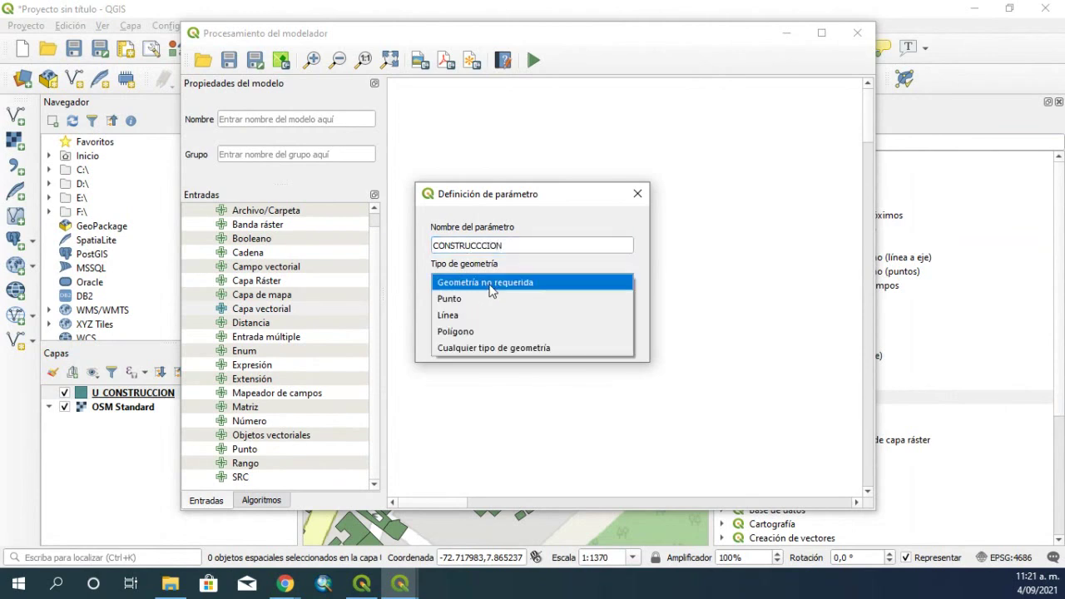
pyautogui.click(491, 331)
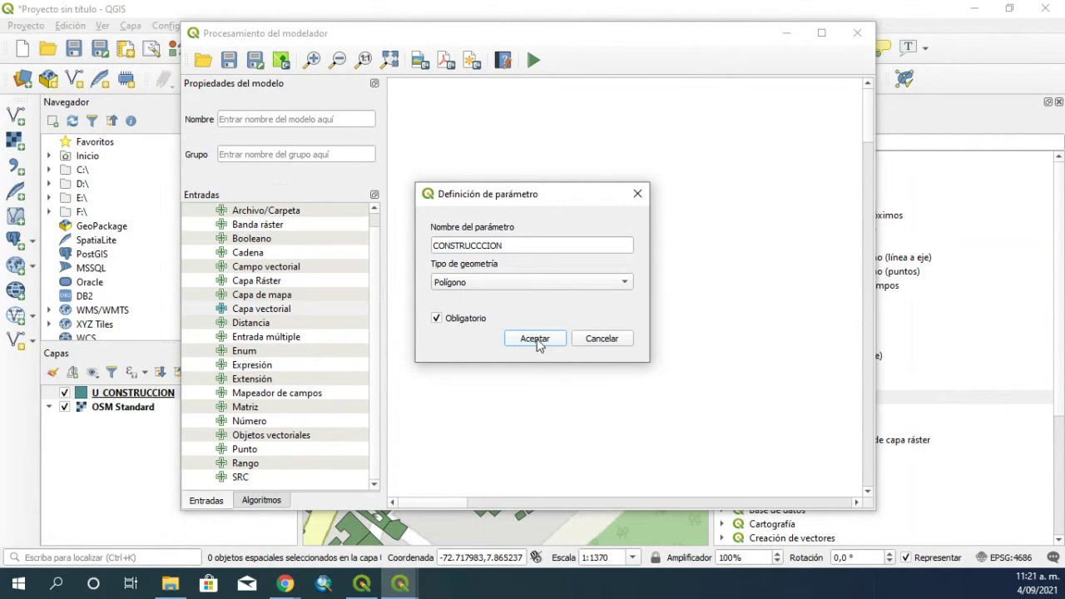
pyautogui.click(535, 338)
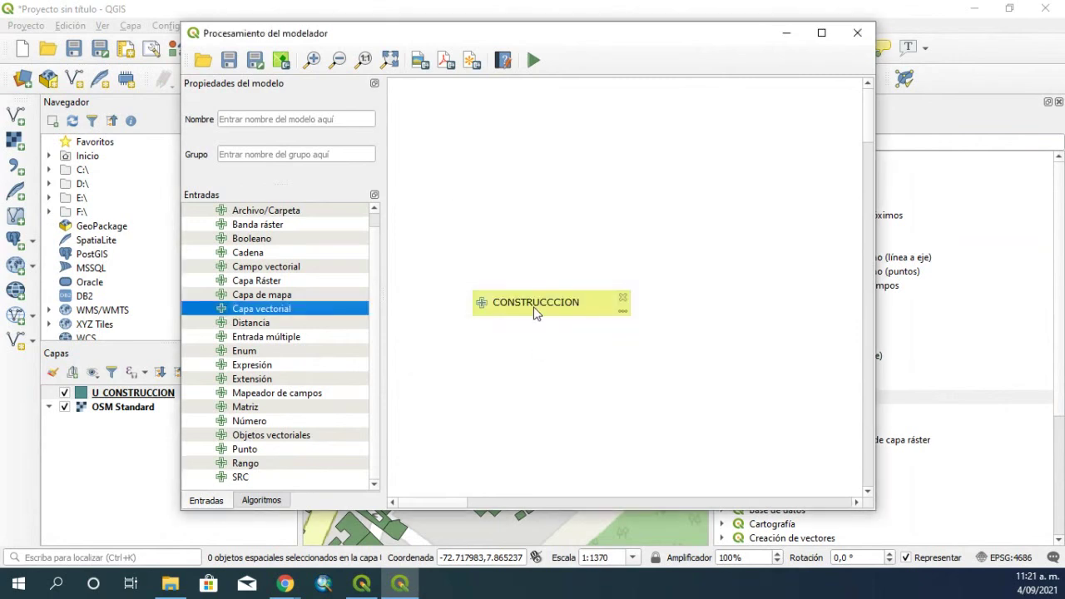
pyautogui.moveTo(535, 311); pyautogui.dragTo(490, 198)
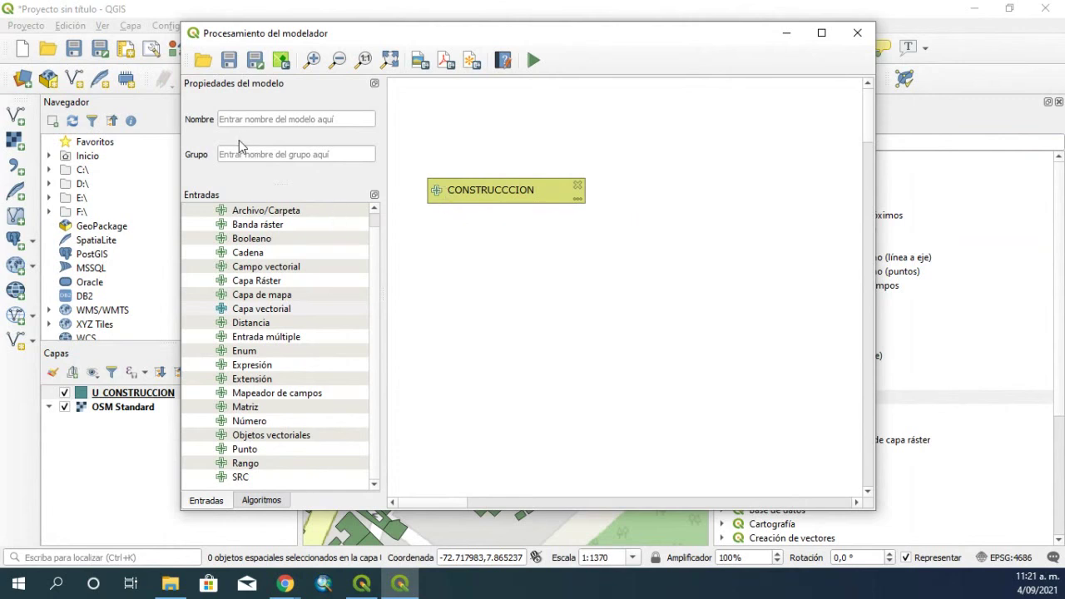
# Find the Corregir geometrías algorithm with "REPA", add it beside the input using CONSTRUCCCION as its input layer, and clear the search
pyautogui.click(257, 500)
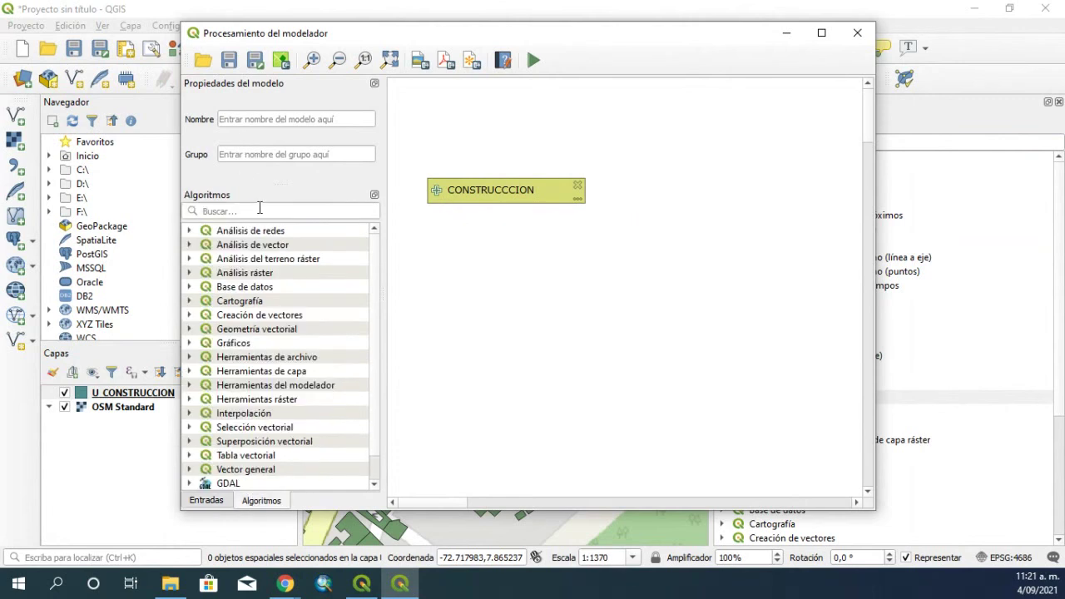
pyautogui.click(239, 120)
pyautogui.click(238, 208)
pyautogui.write('RE')
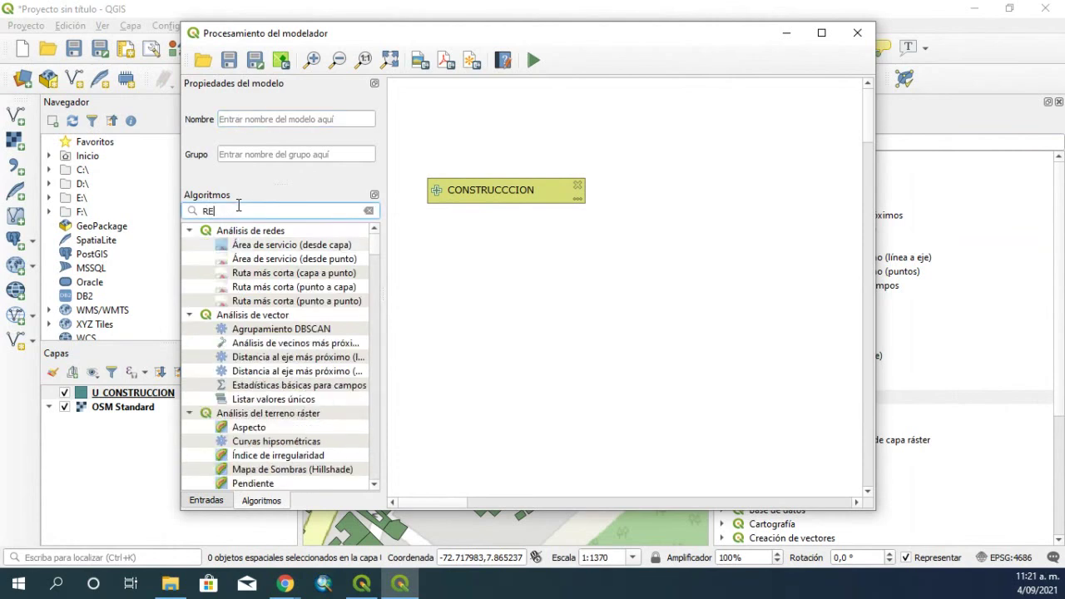
pyautogui.write('PA')
pyautogui.moveTo(275, 247); pyautogui.dragTo(692, 204)
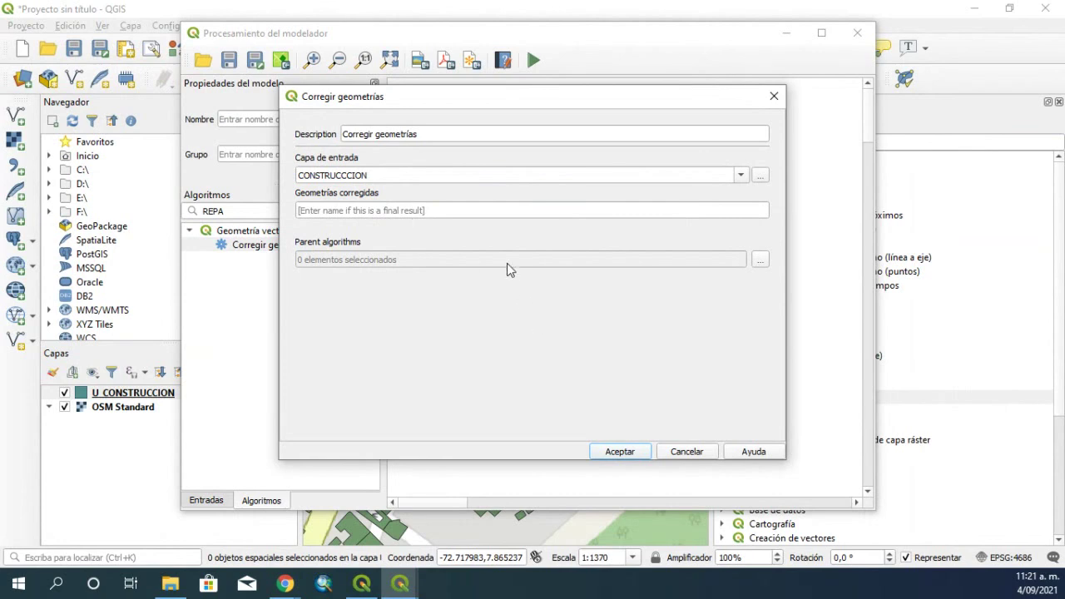
pyautogui.click(618, 452)
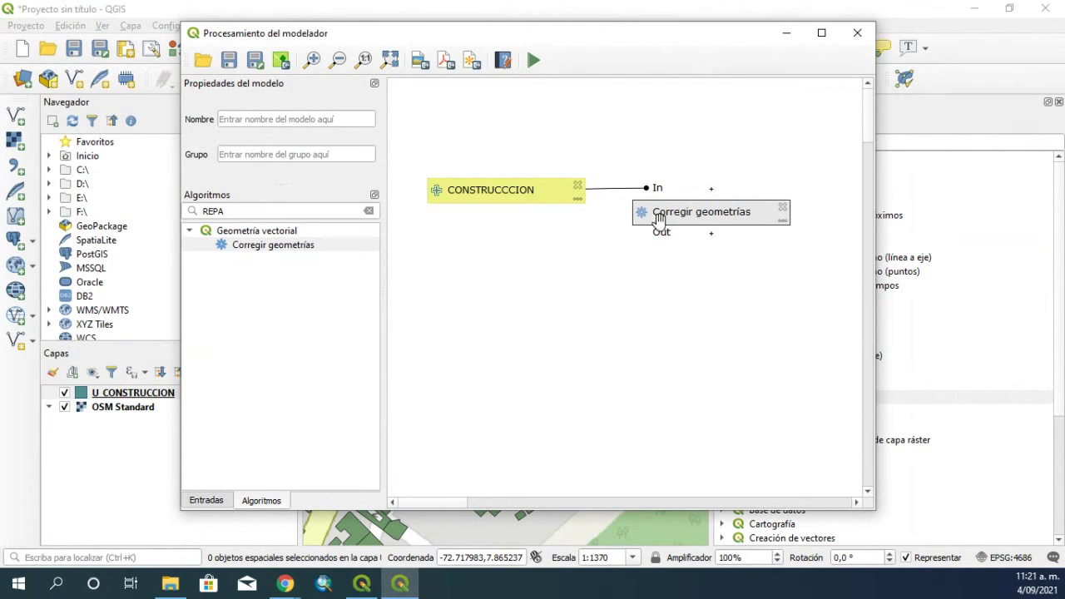
pyautogui.moveTo(275, 210); pyautogui.dragTo(170, 206)
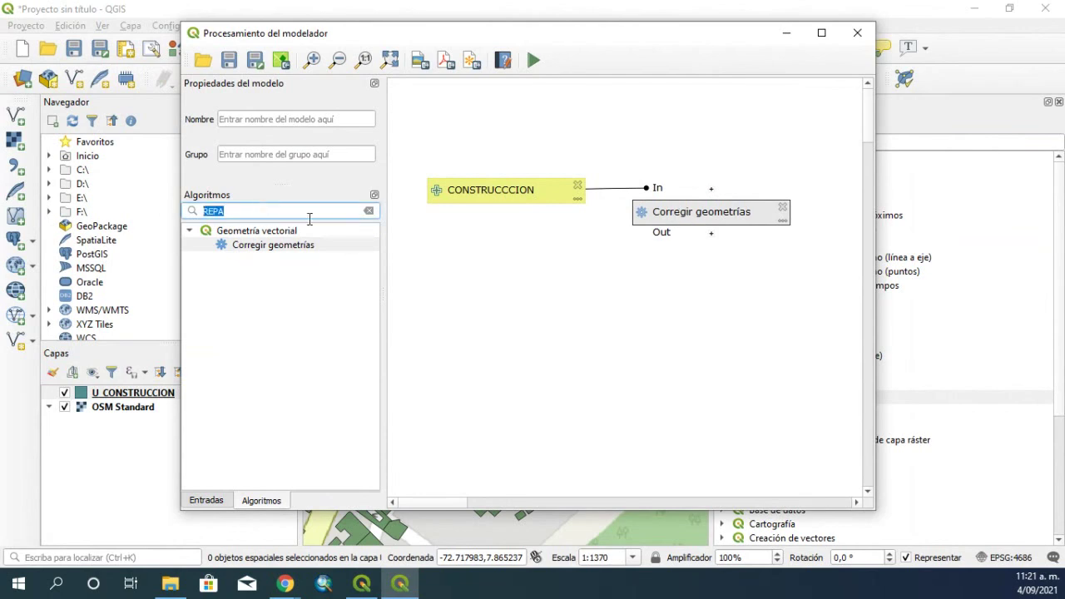
pyautogui.click(368, 211)
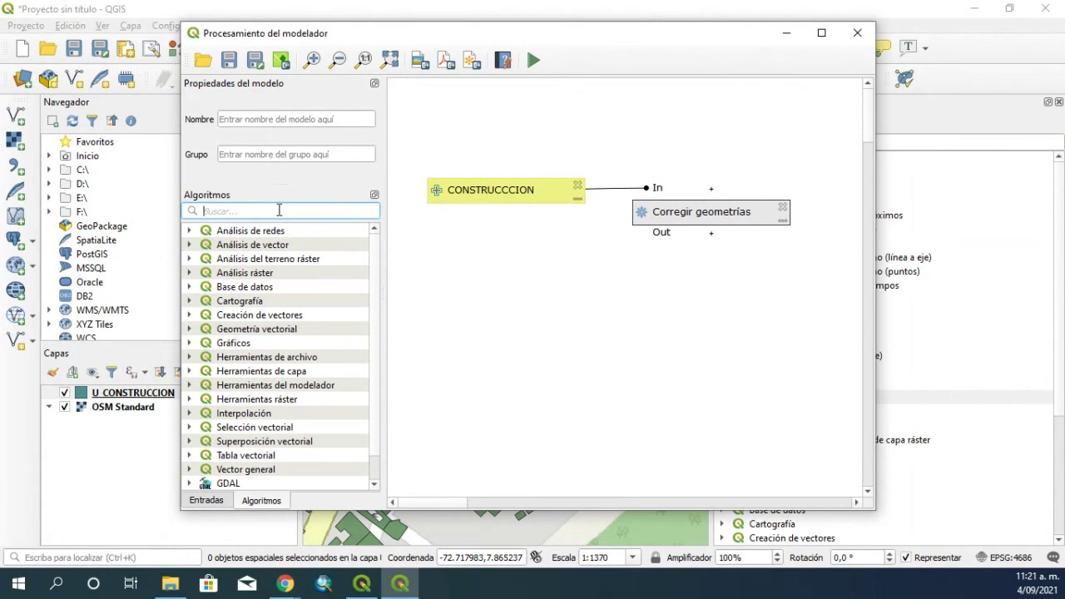
pyautogui.write('CR')
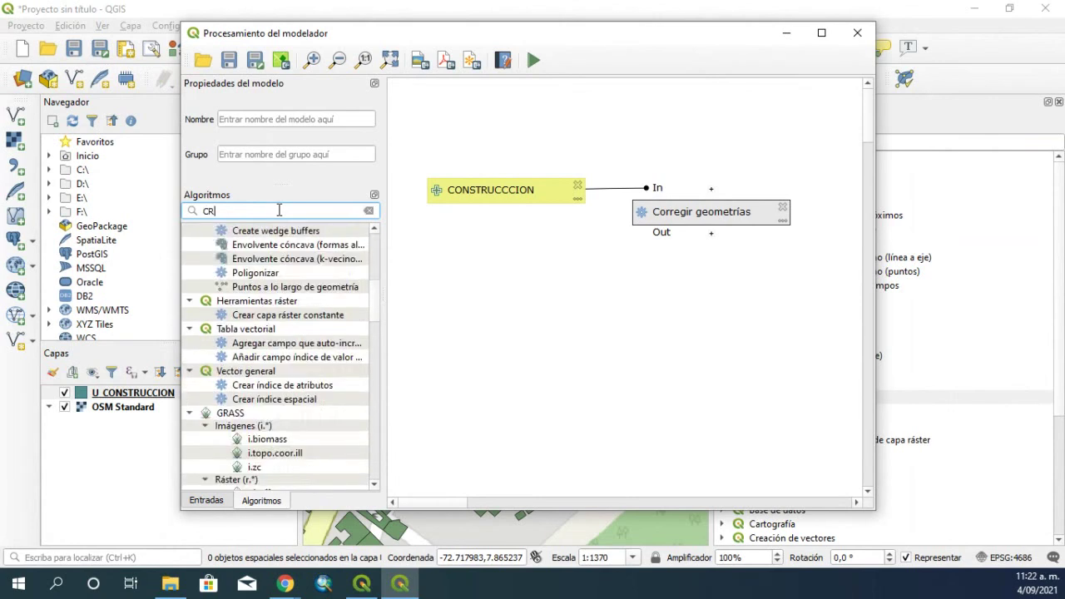
pyautogui.write('R')
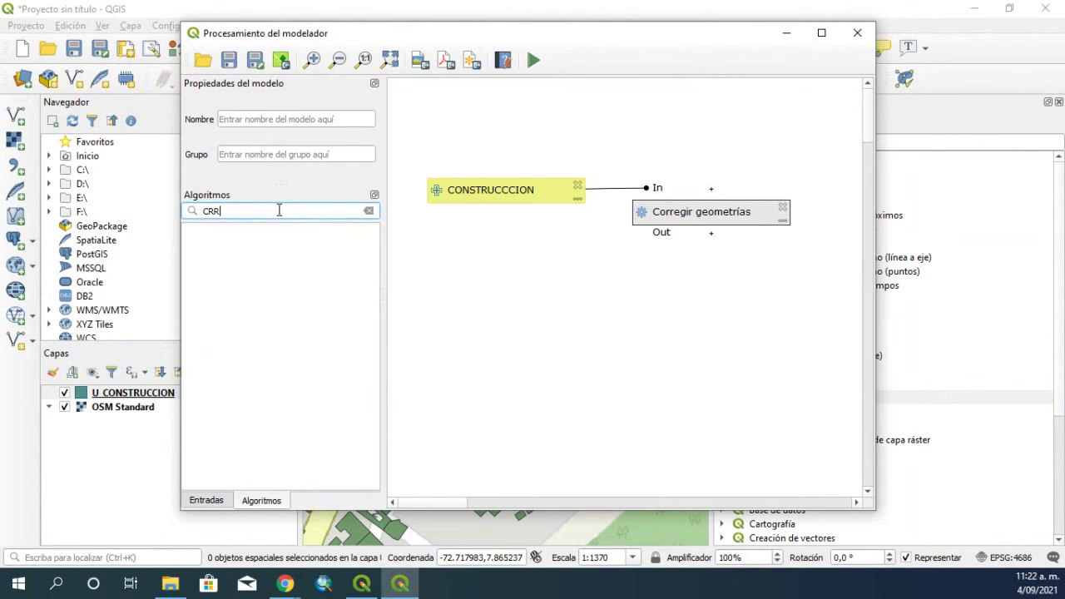
pyautogui.press('BackSpace')
pyautogui.press('BackSpace')
pyautogui.write('RA')
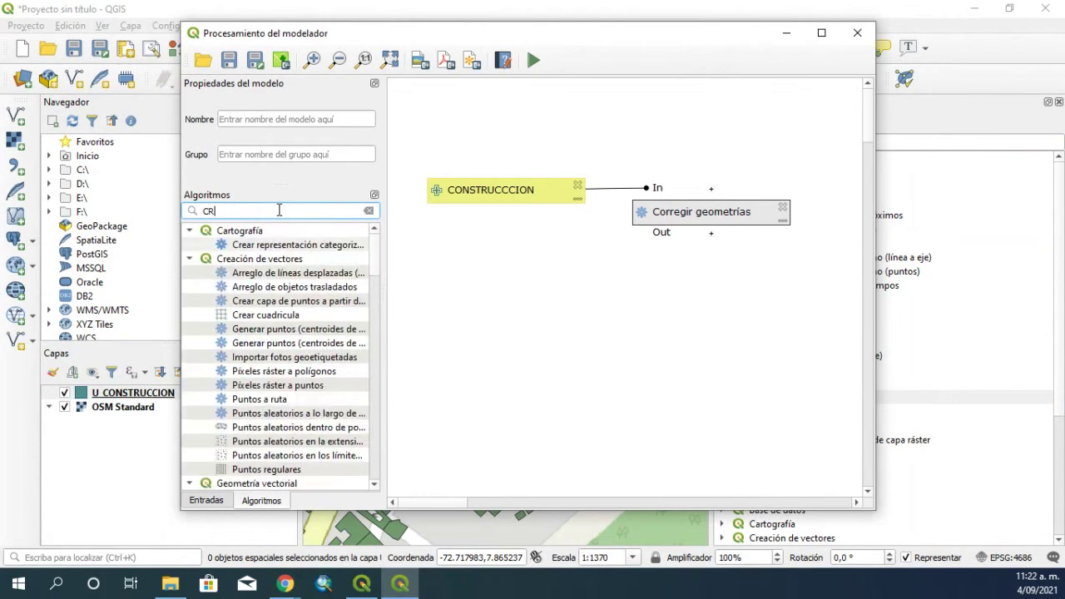
pyautogui.press('BackSpace')
pyautogui.press('BackSpace')
pyautogui.press('BackSpace')
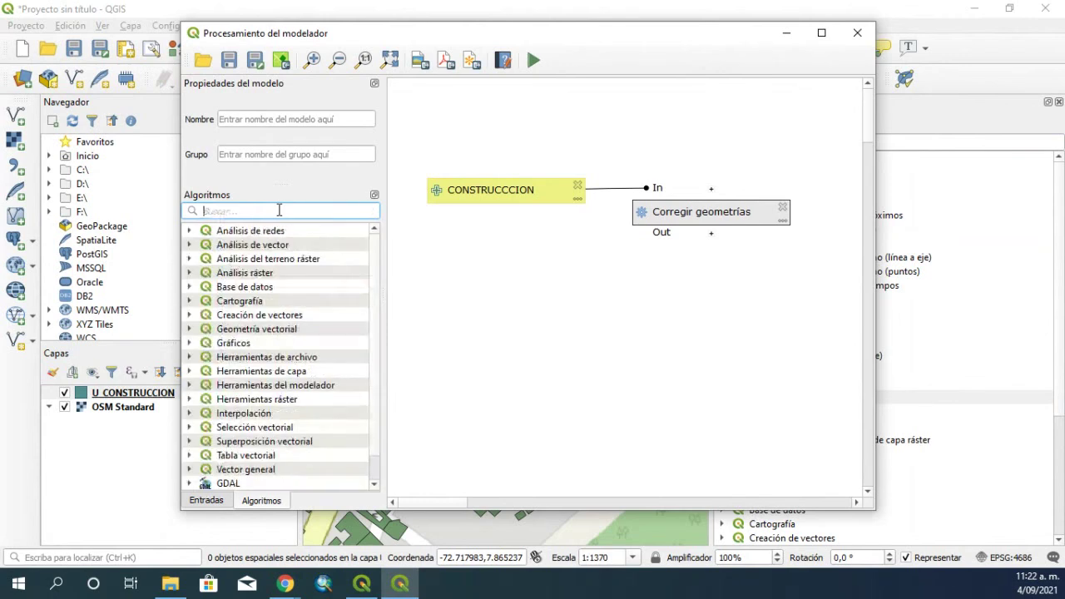
pyautogui.write('CRE')
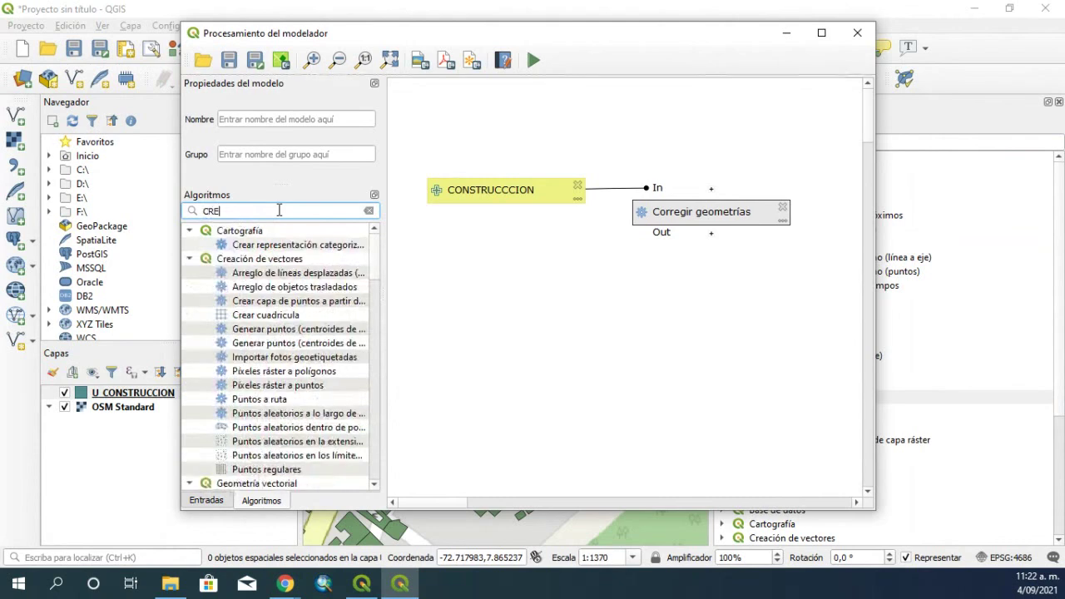
pyautogui.write('A')
pyautogui.press('BackSpace')
pyautogui.press('BackSpace')
pyautogui.press('BackSpace')
pyautogui.press('BackSpace')
# Find Calculadora de campos with "CAL" and add it below Corregir geometrías, using that algorithm's 'Geometrías corregidas' output as its input layer
pyautogui.write('CAL')
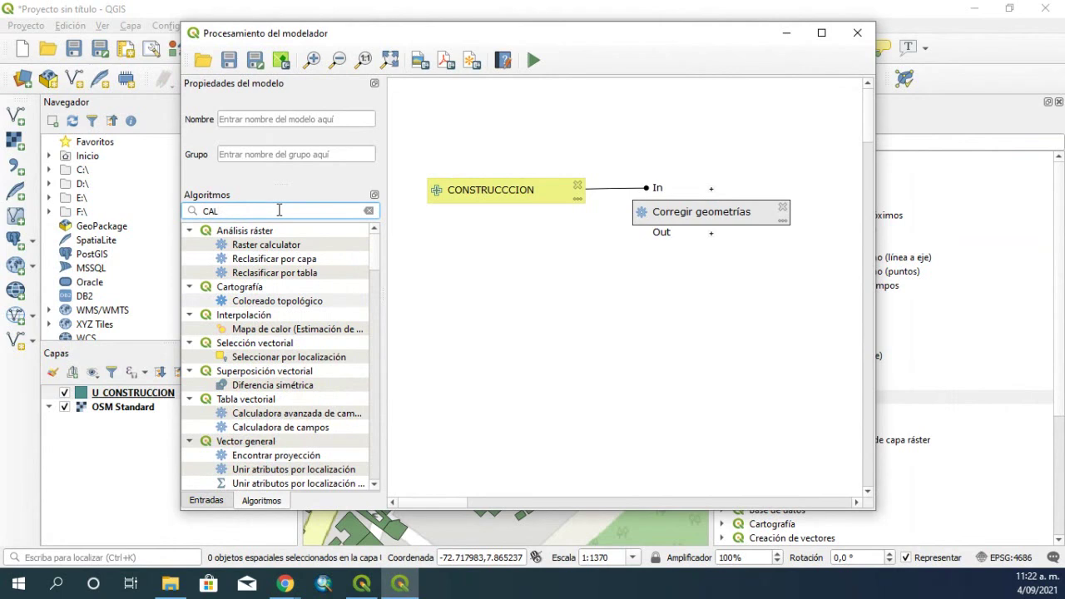
pyautogui.moveTo(269, 430); pyautogui.dragTo(647, 338)
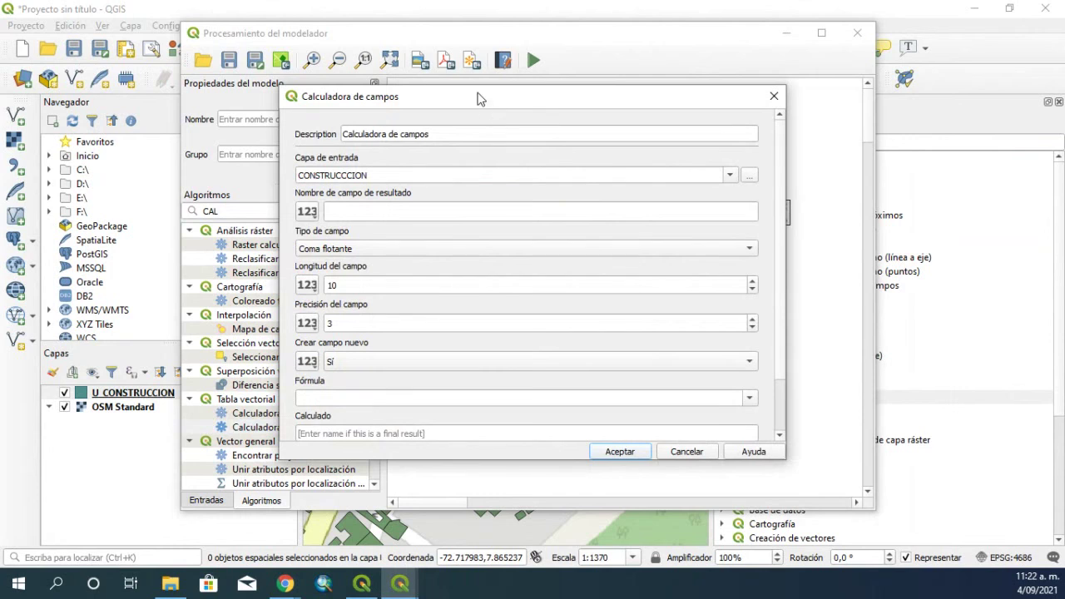
pyautogui.moveTo(478, 98); pyautogui.dragTo(393, 108)
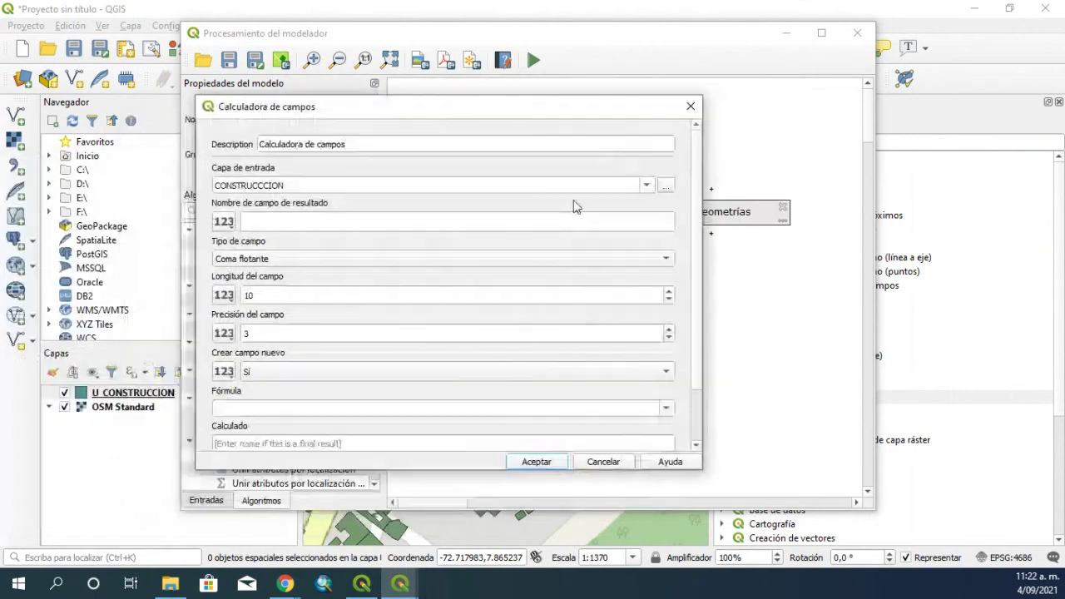
pyautogui.click(647, 186)
pyautogui.click(470, 206)
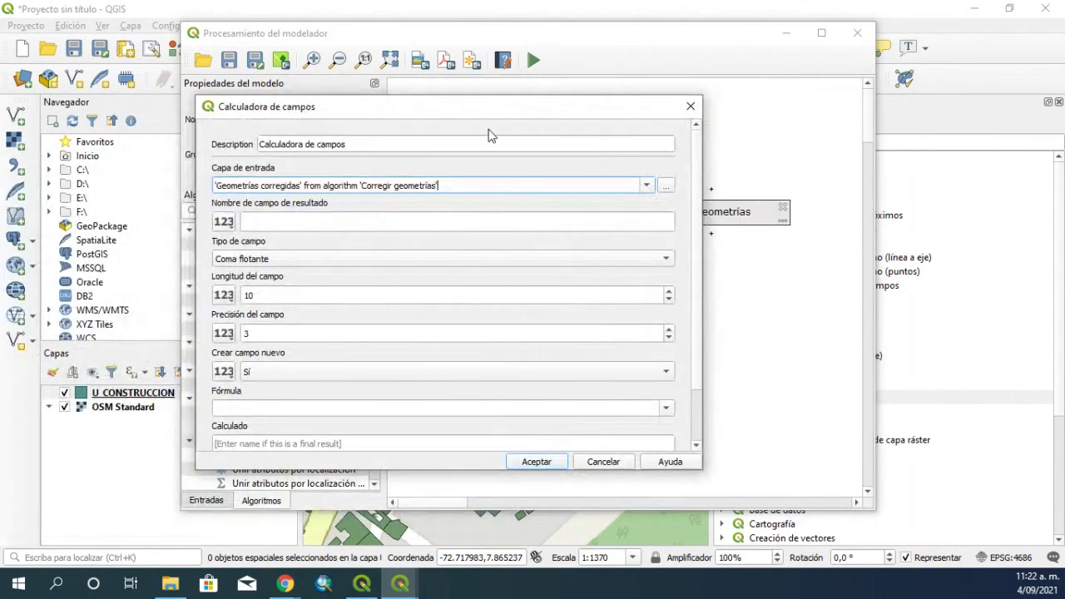
pyautogui.moveTo(461, 109); pyautogui.dragTo(766, 245)
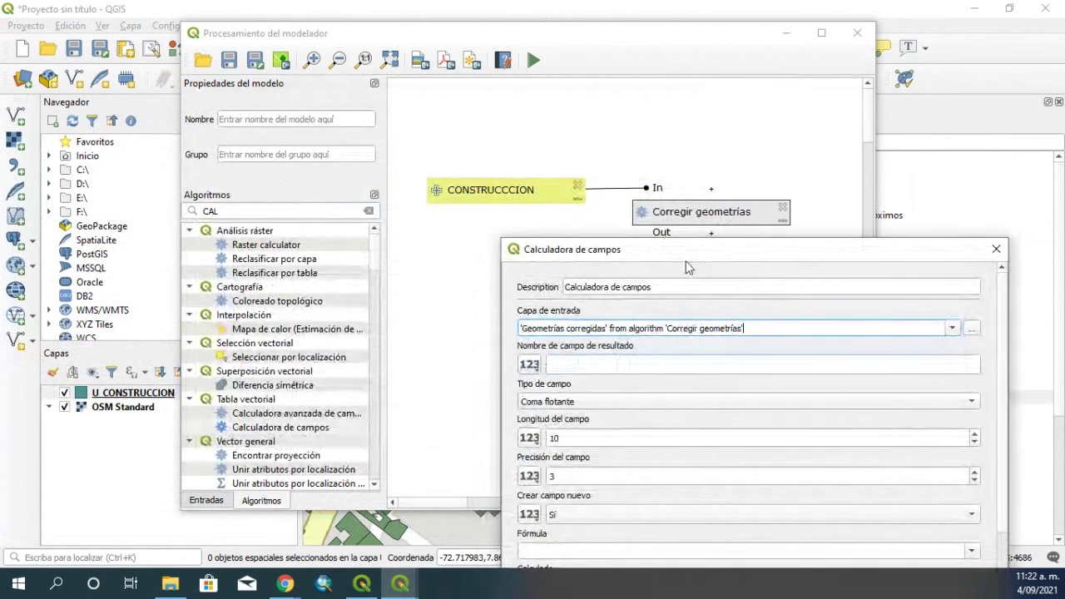
pyautogui.moveTo(684, 251); pyautogui.dragTo(524, 102)
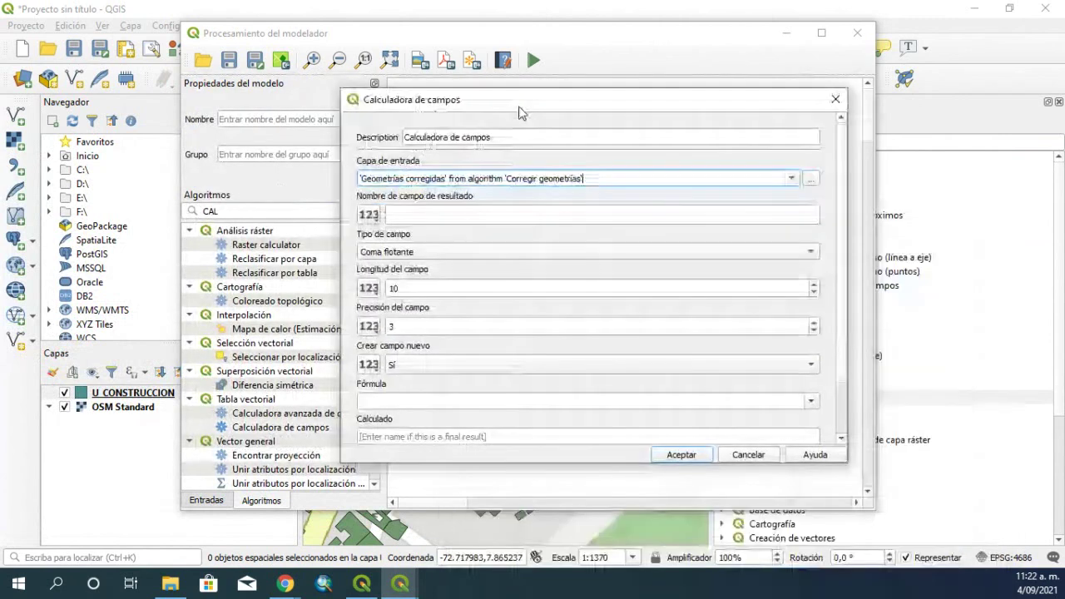
# Name the calculator's result field building:part and review the value source and field type options
pyautogui.click(404, 215)
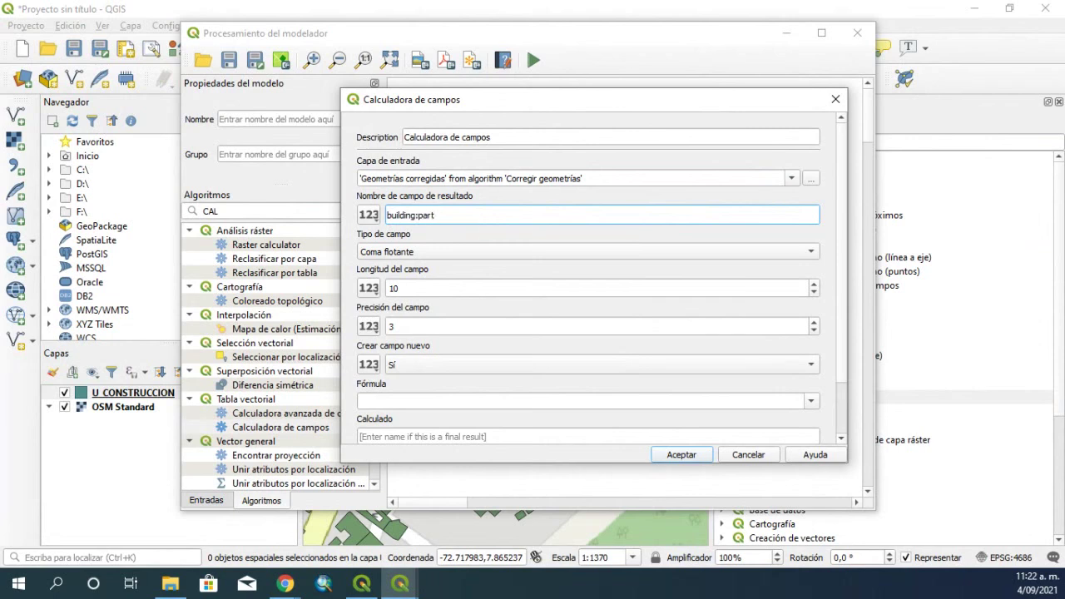
pyautogui.click(403, 254)
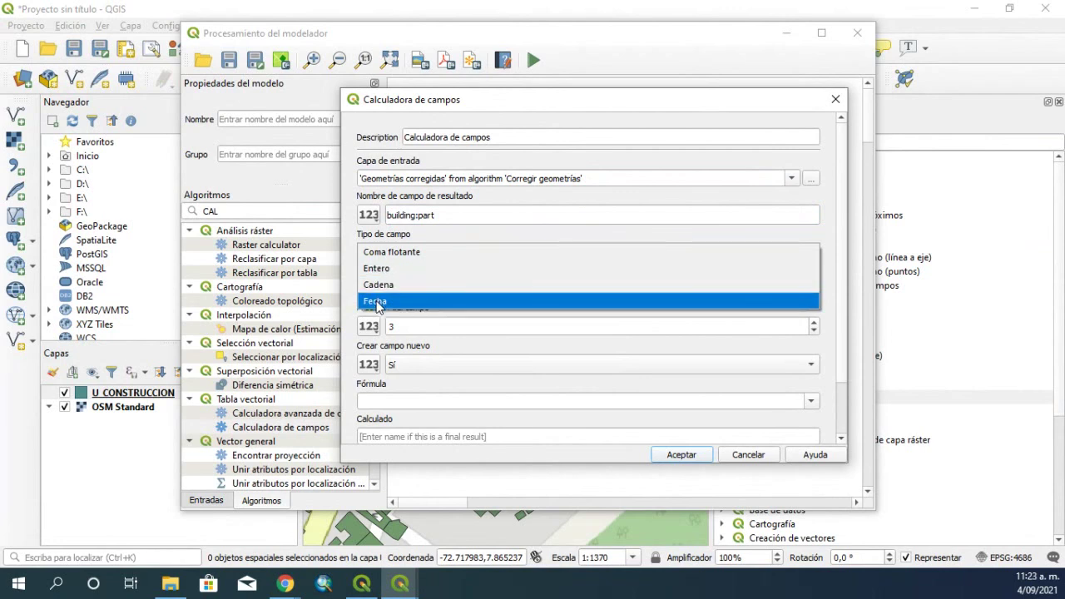
pyautogui.click(378, 252)
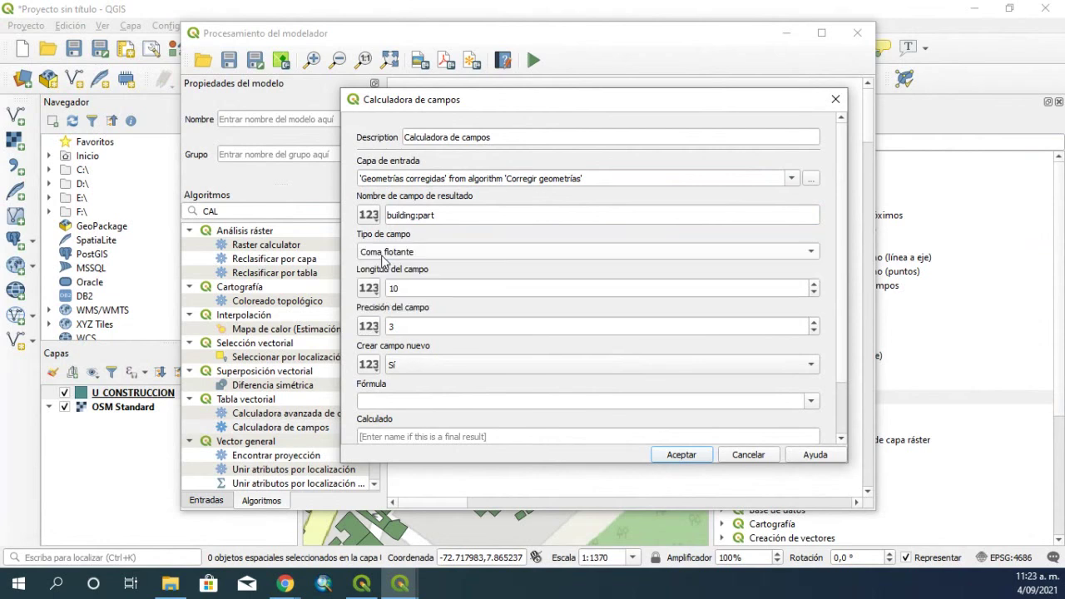
pyautogui.click(369, 214)
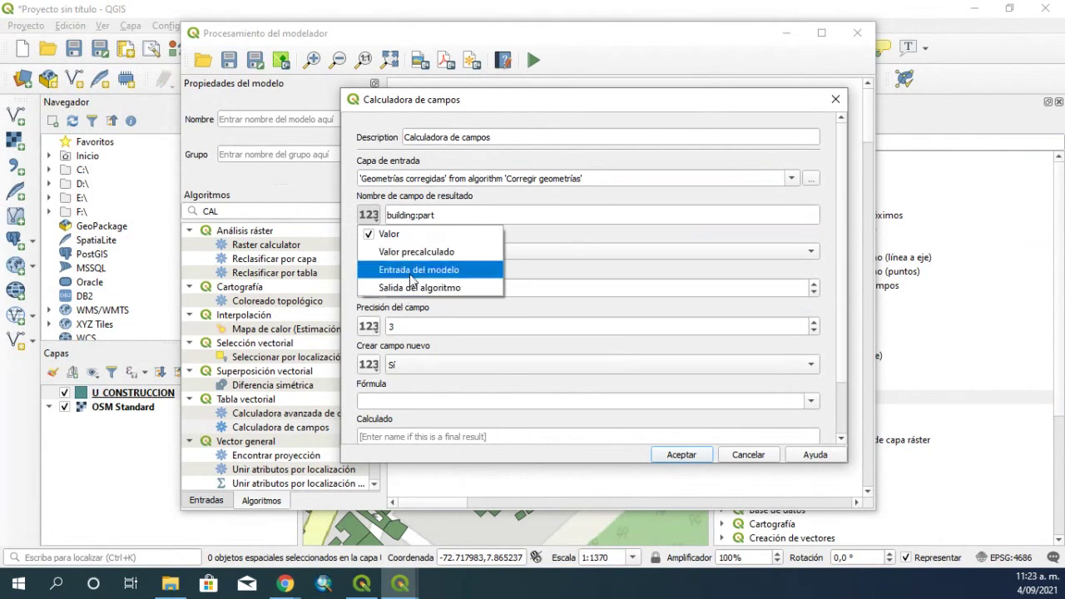
pyautogui.click(567, 219)
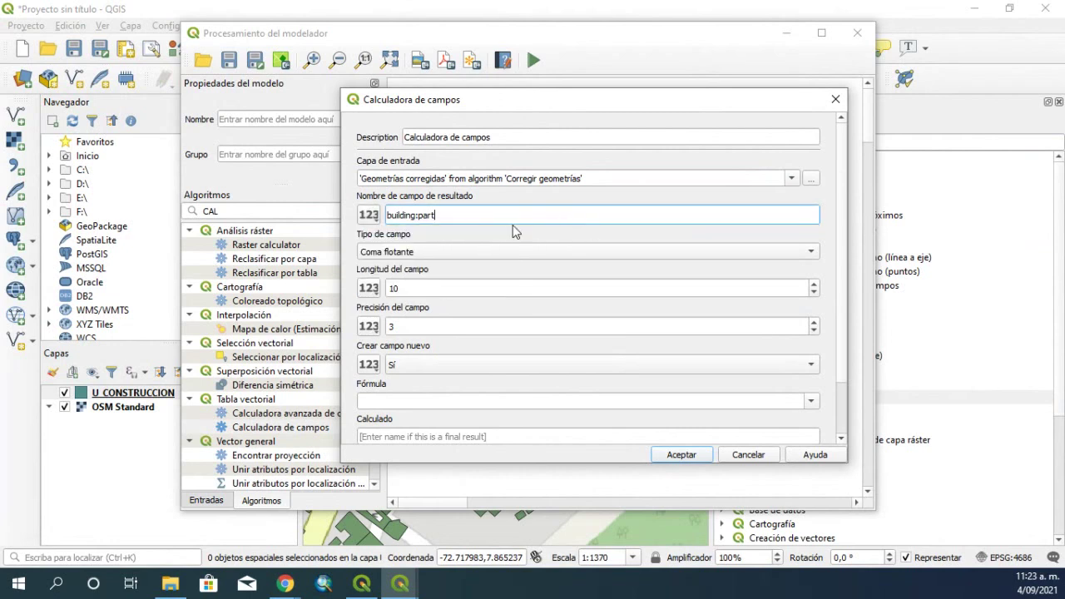
pyautogui.click(453, 251)
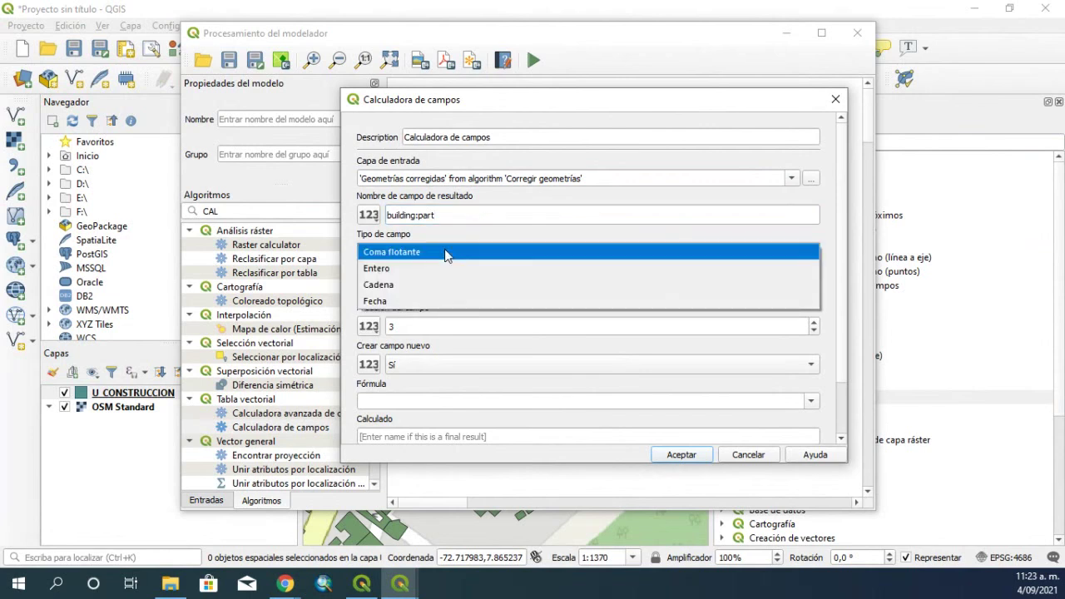
pyautogui.click(445, 252)
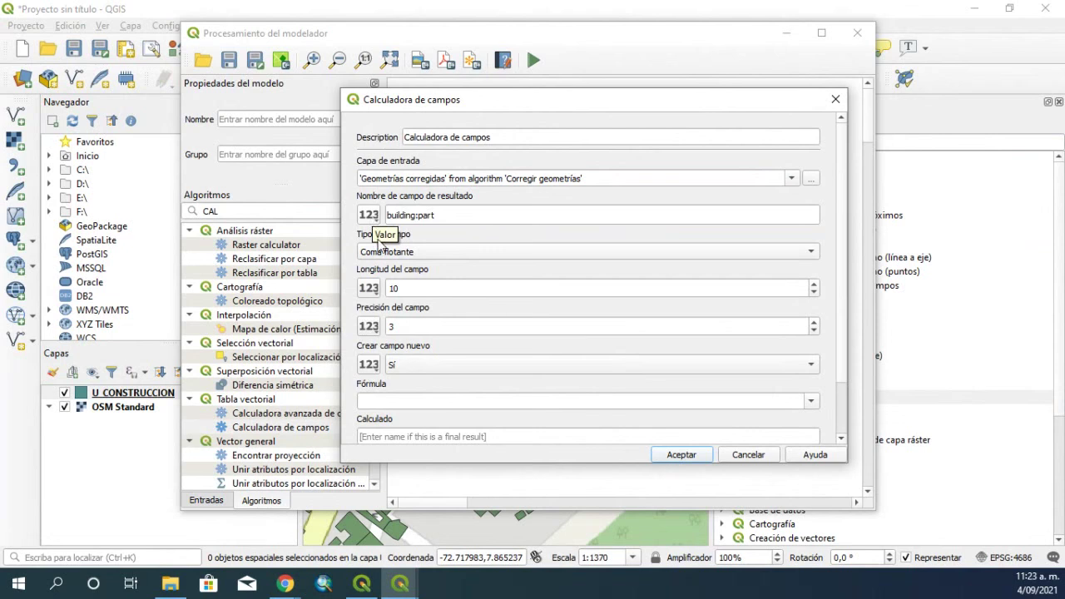
pyautogui.scroll(-1, 443, 367)
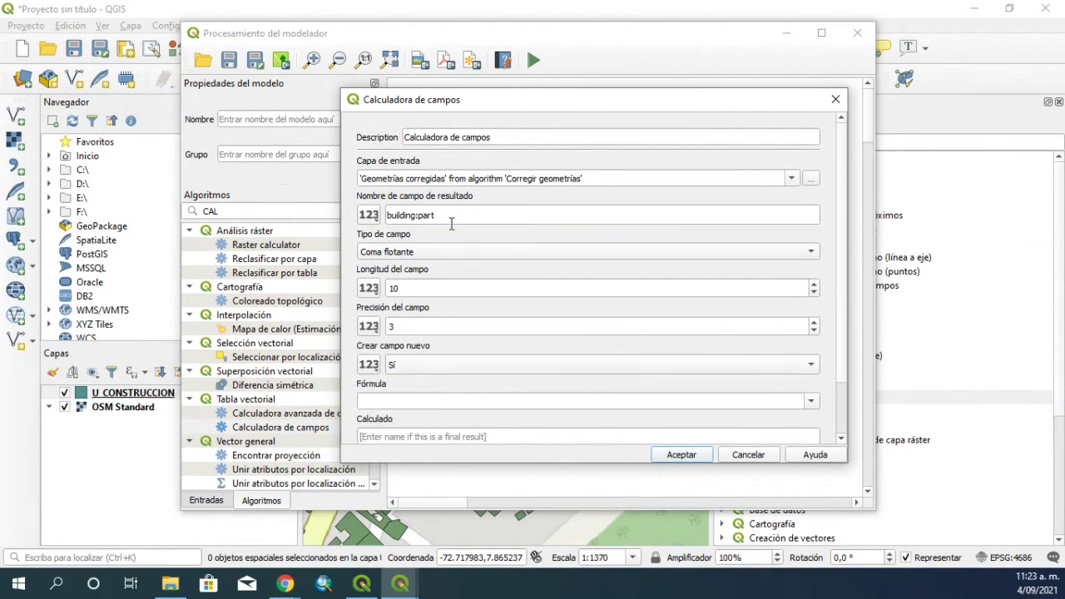
pyautogui.click(412, 253)
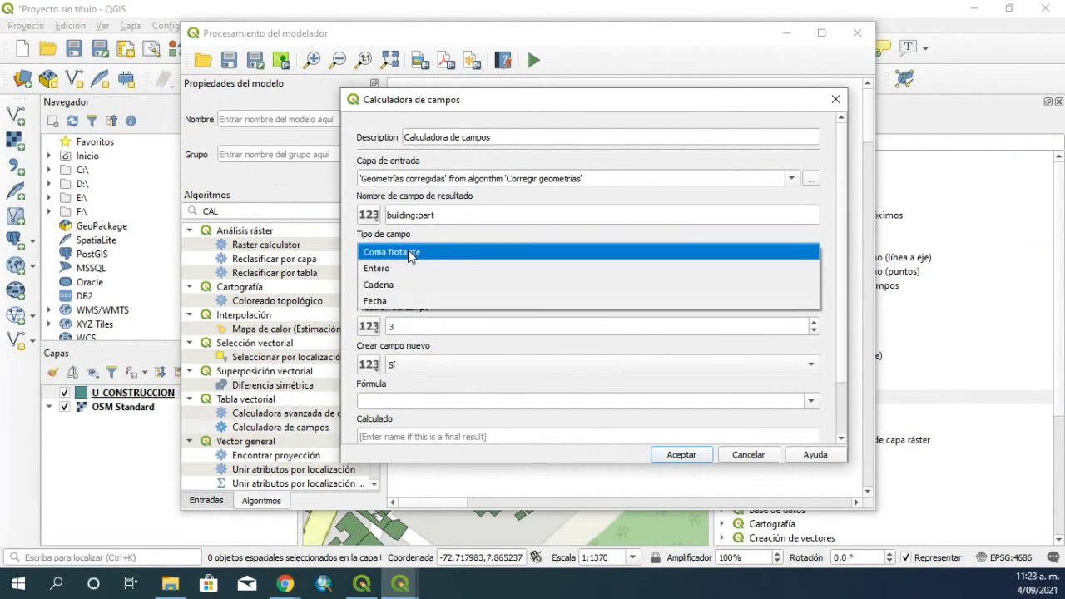
pyautogui.click(412, 254)
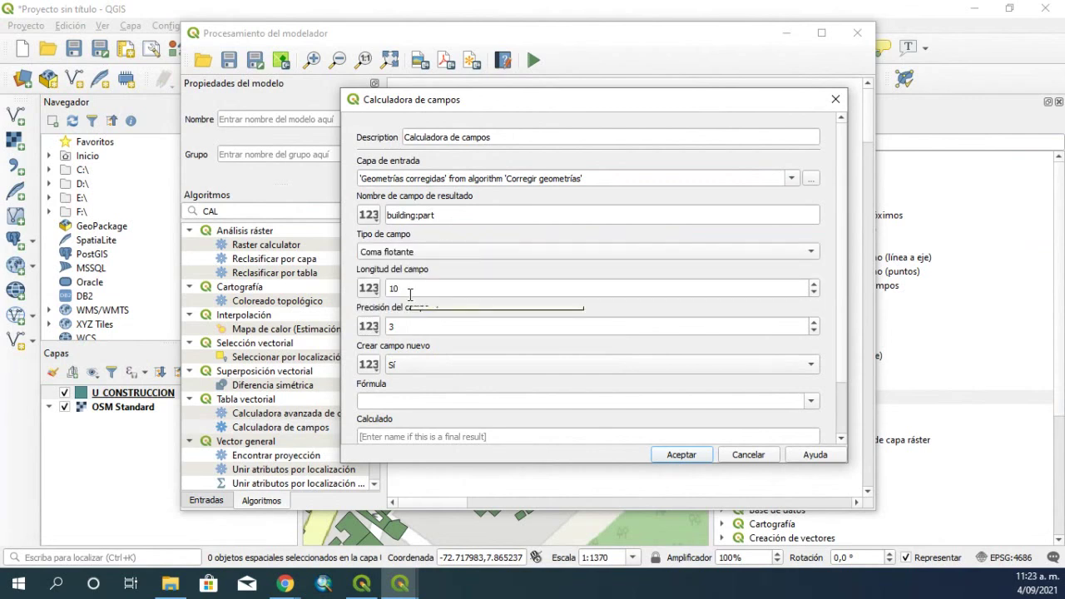
# Set the formula to 'yes' and the field type to Cadena, and accept the Calculadora de campos settings
pyautogui.click(393, 403)
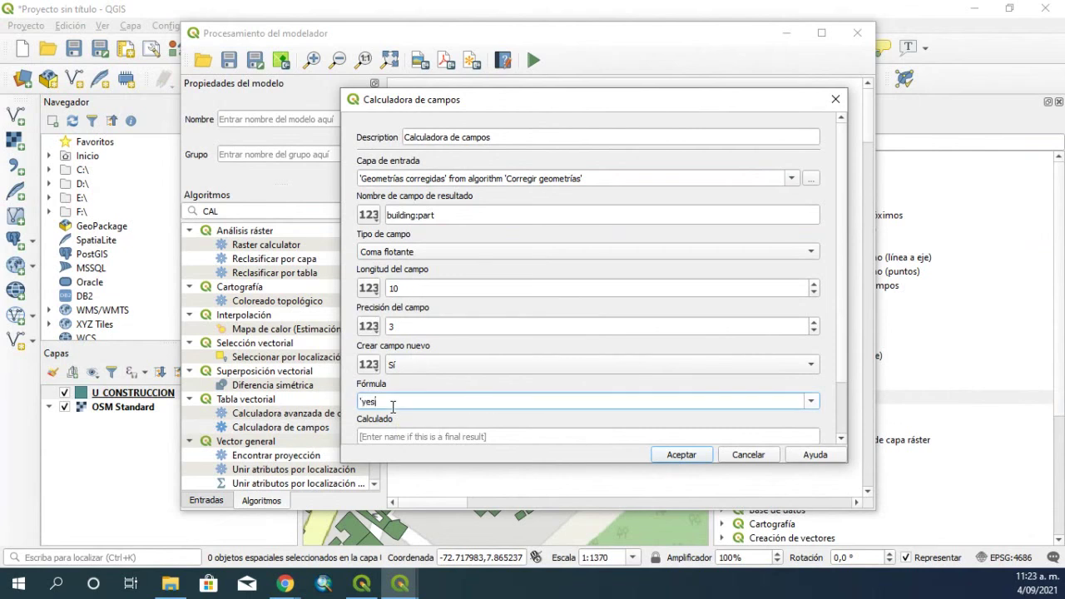
pyautogui.click(415, 255)
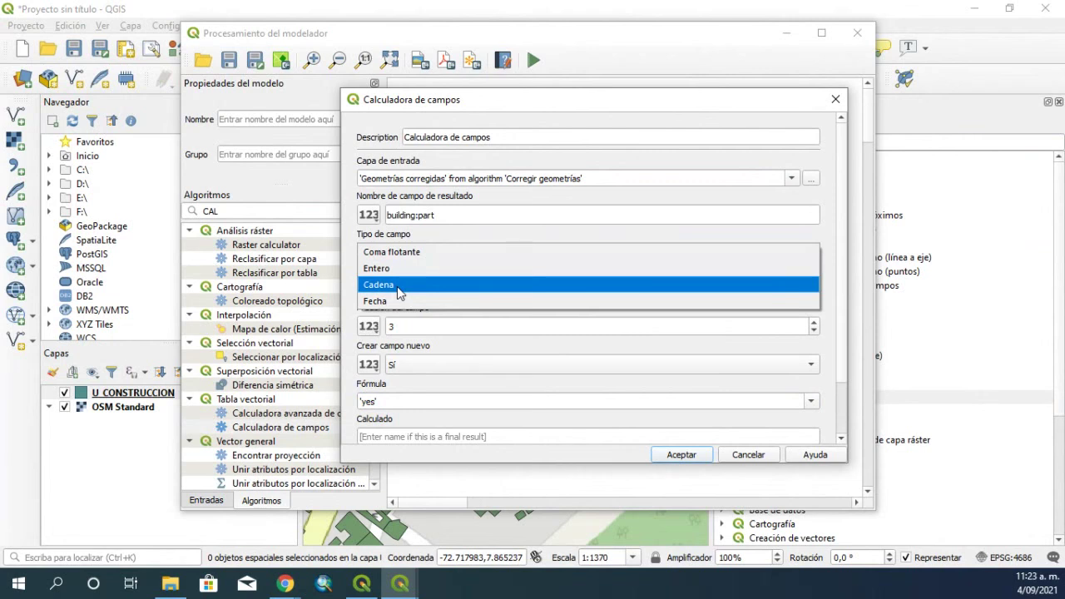
pyautogui.click(399, 285)
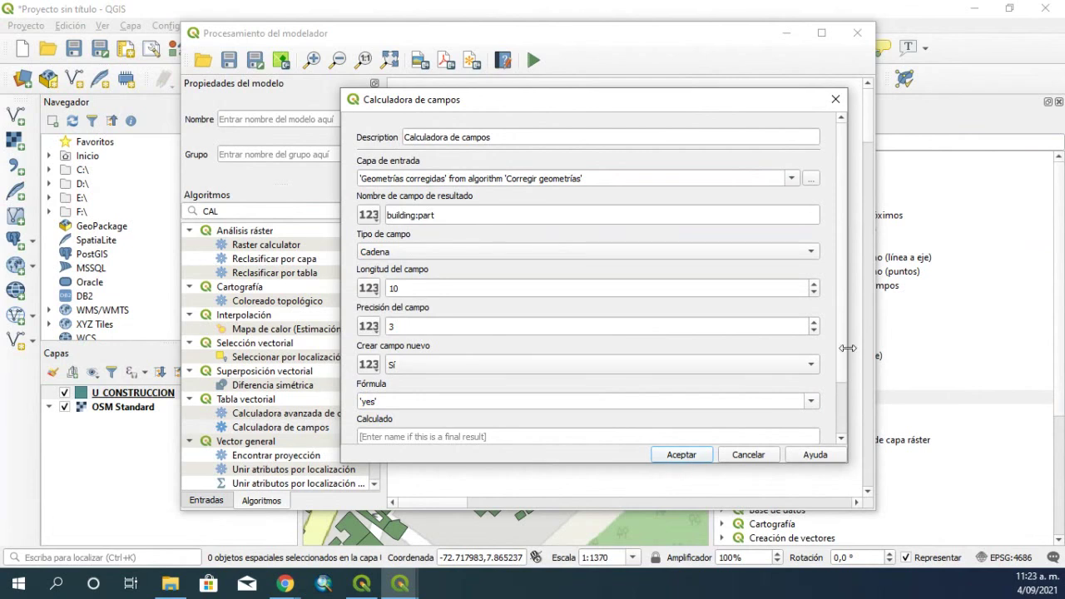
pyautogui.scroll(-2, 846, 353)
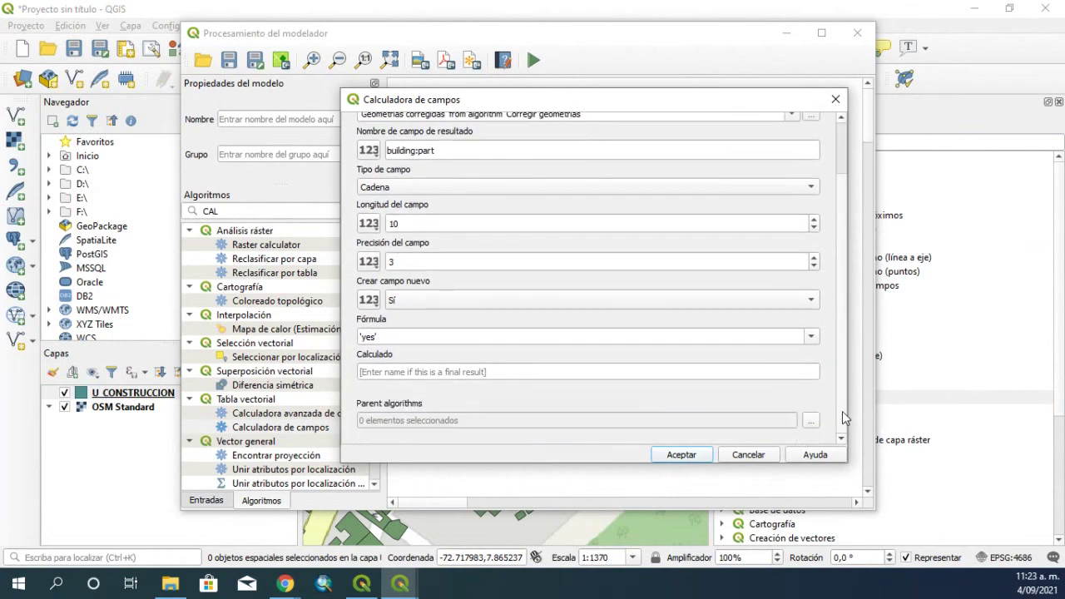
pyautogui.click(671, 459)
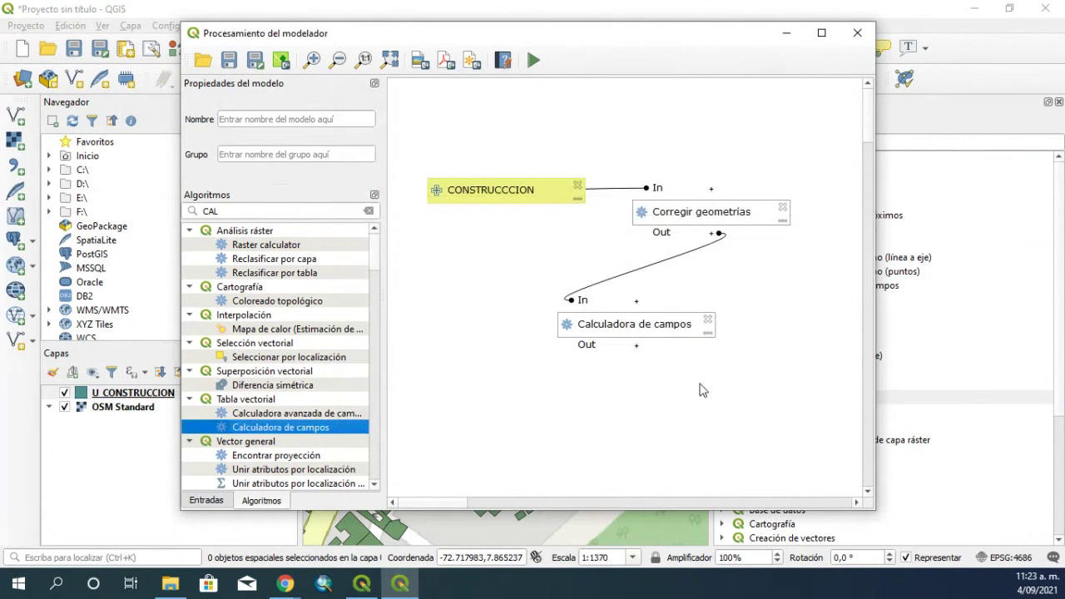
# Reposition Calculadora de campos and Corregir geometrías on the canvas, and review the field calculator's settings
pyautogui.moveTo(660, 333); pyautogui.dragTo(750, 356)
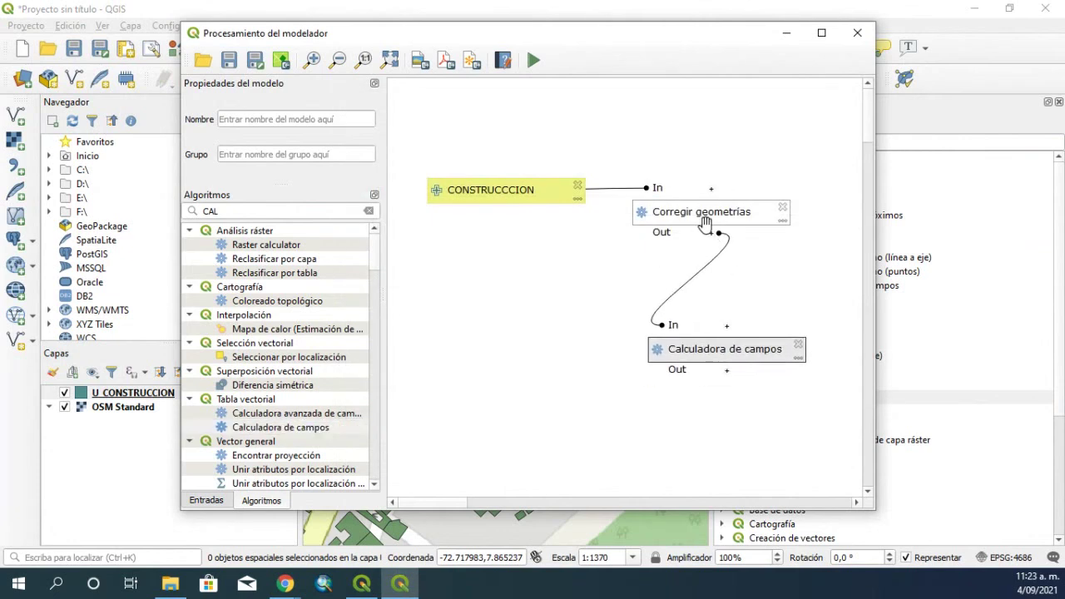
pyautogui.moveTo(705, 224); pyautogui.dragTo(690, 239)
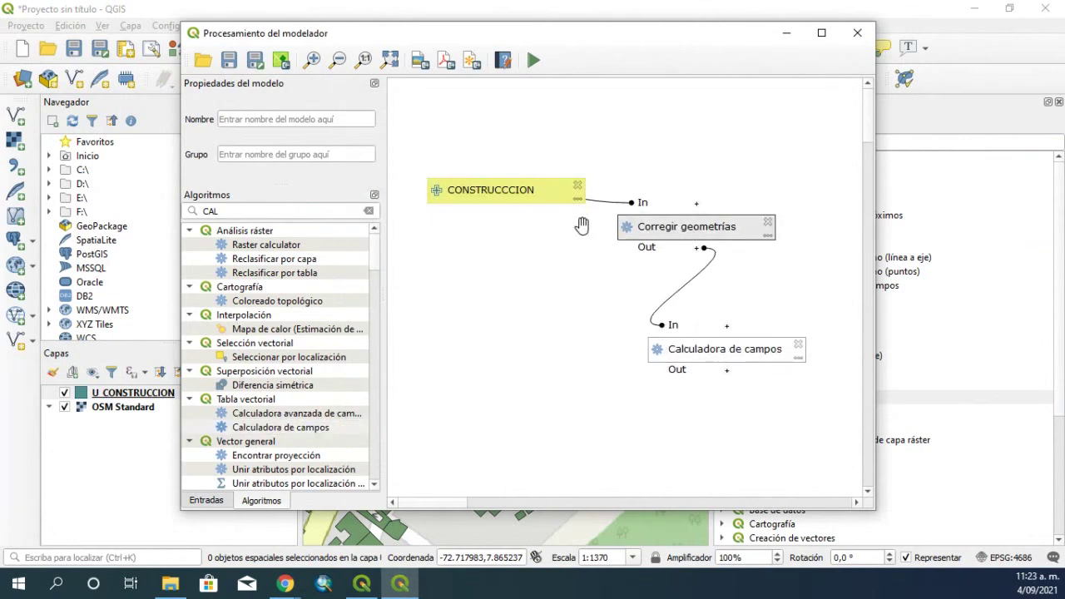
pyautogui.doubleClick(718, 354)
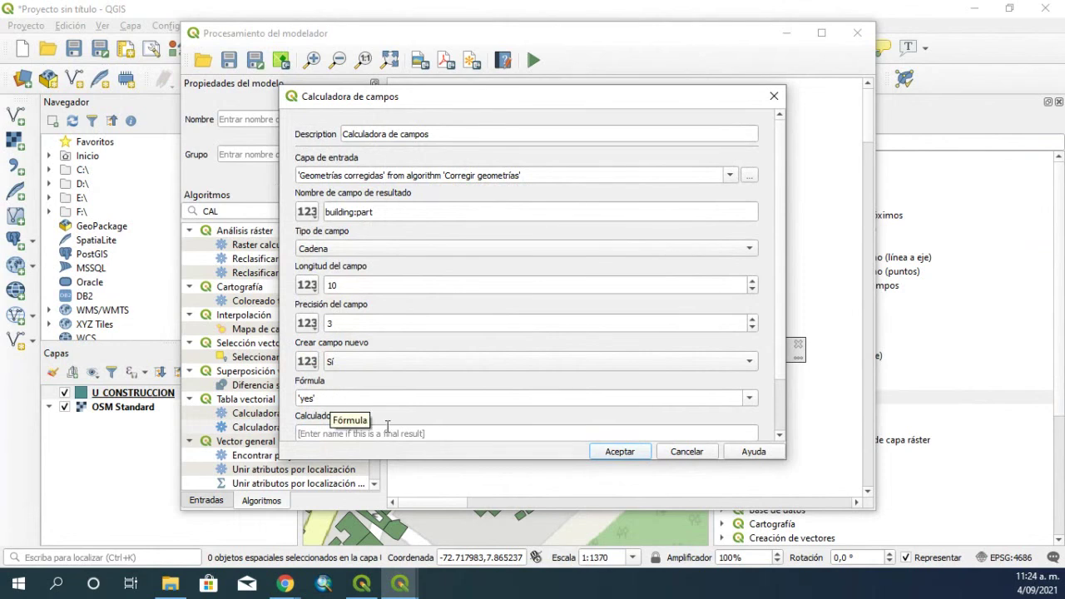
pyautogui.click(620, 451)
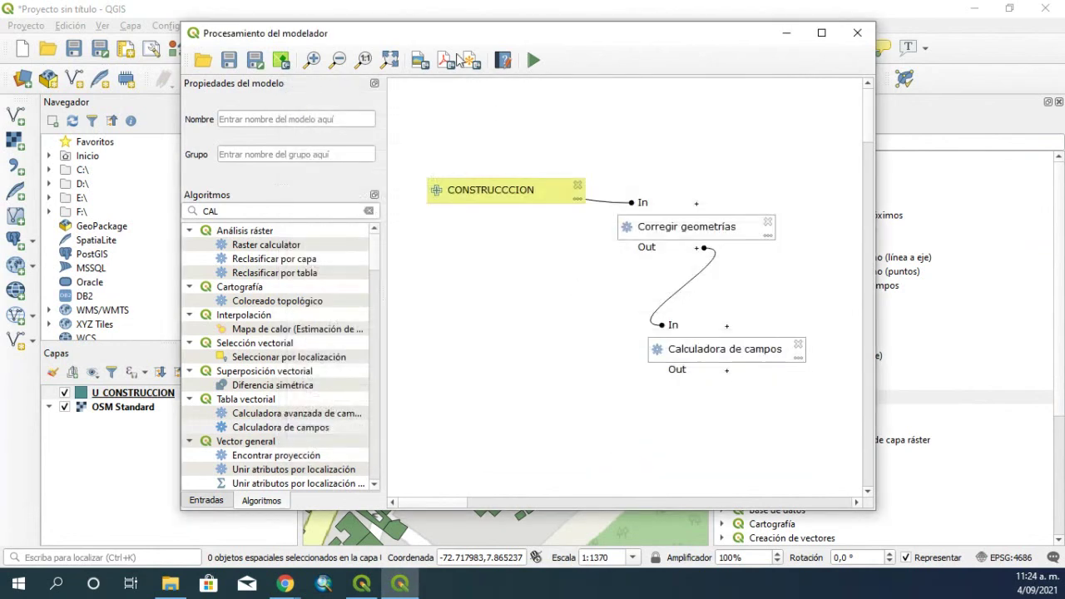
# Try to save the unnamed model, and enter contrucciones_josm as its name
pyautogui.moveTo(432, 36); pyautogui.dragTo(332, 62)
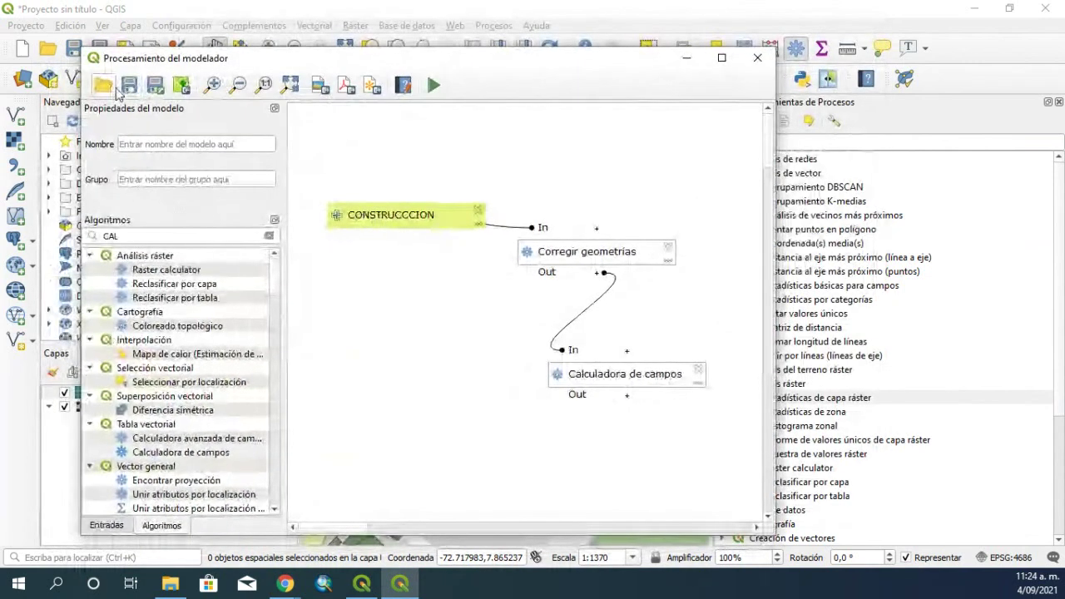
pyautogui.click(127, 86)
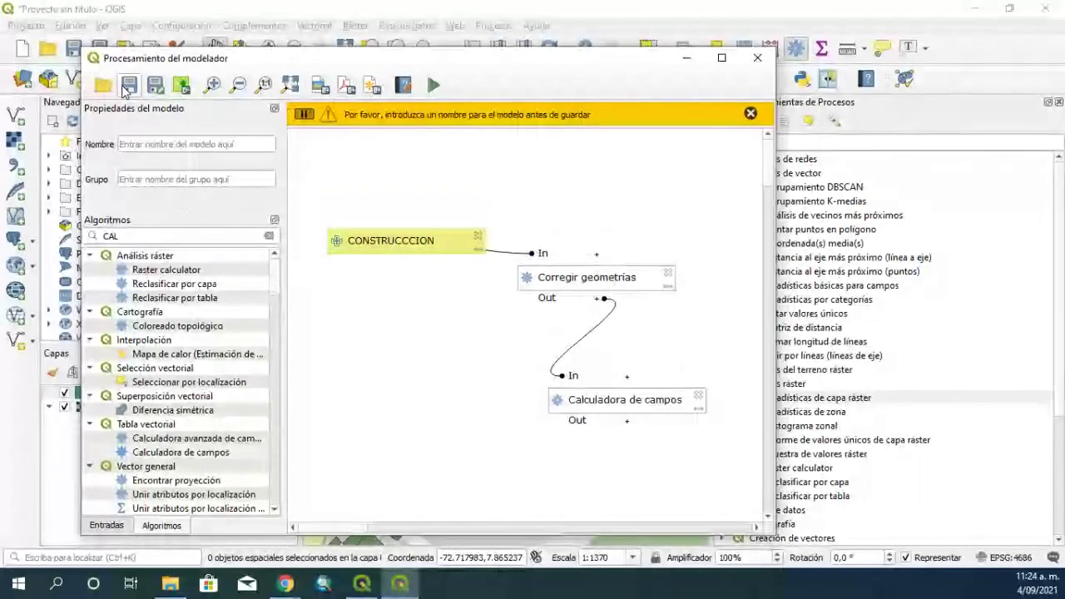
pyautogui.click(153, 147)
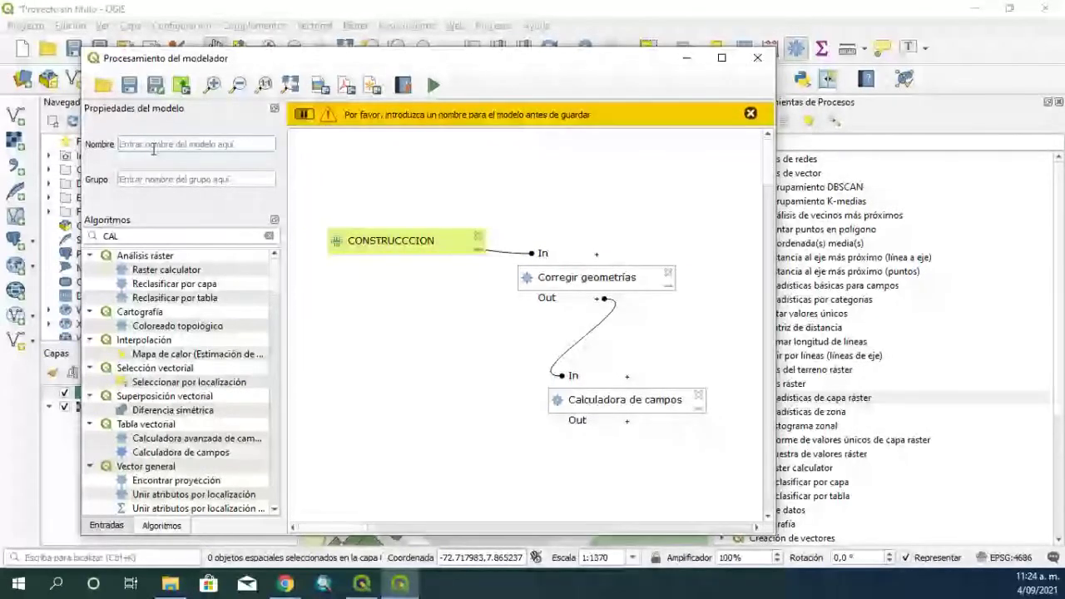
pyautogui.write('contrucciones')
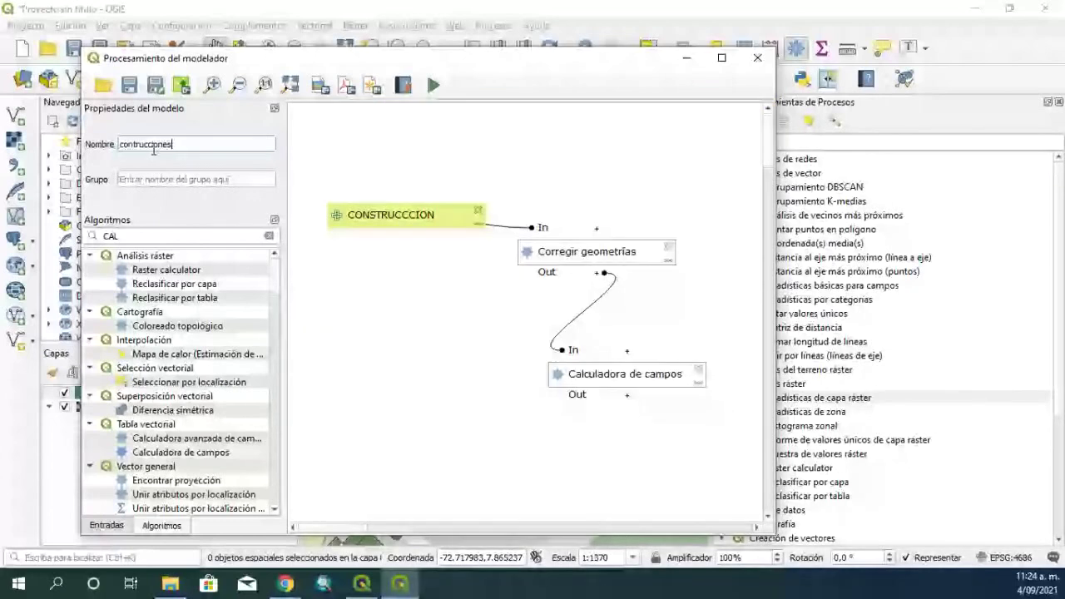
pyautogui.write('_josm')
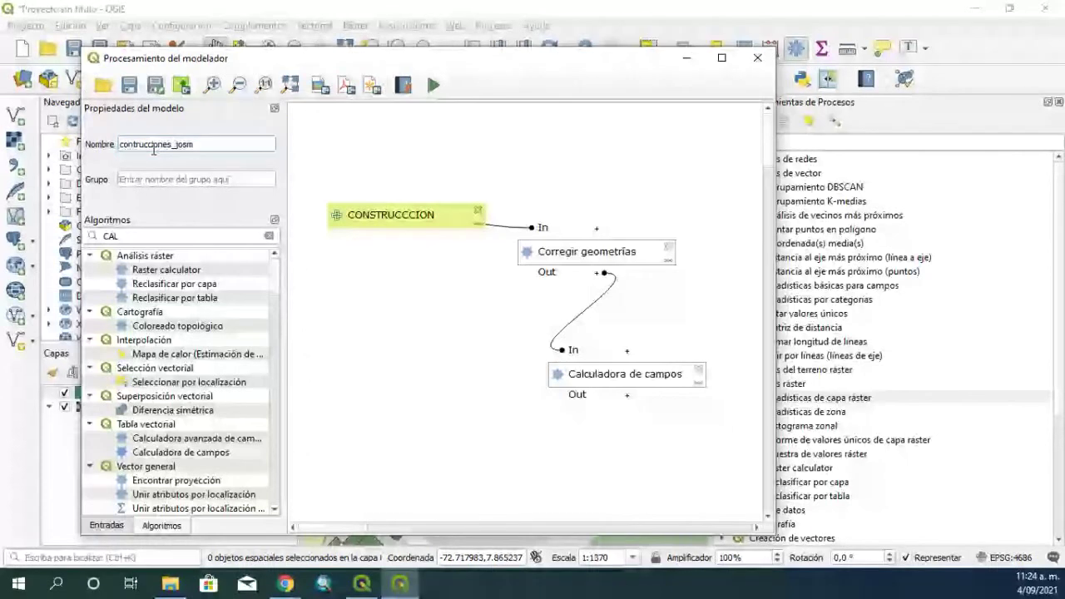
# Begin saving the model and browse to the KAART\OSM folder on Disco local (E:)
pyautogui.click(129, 84)
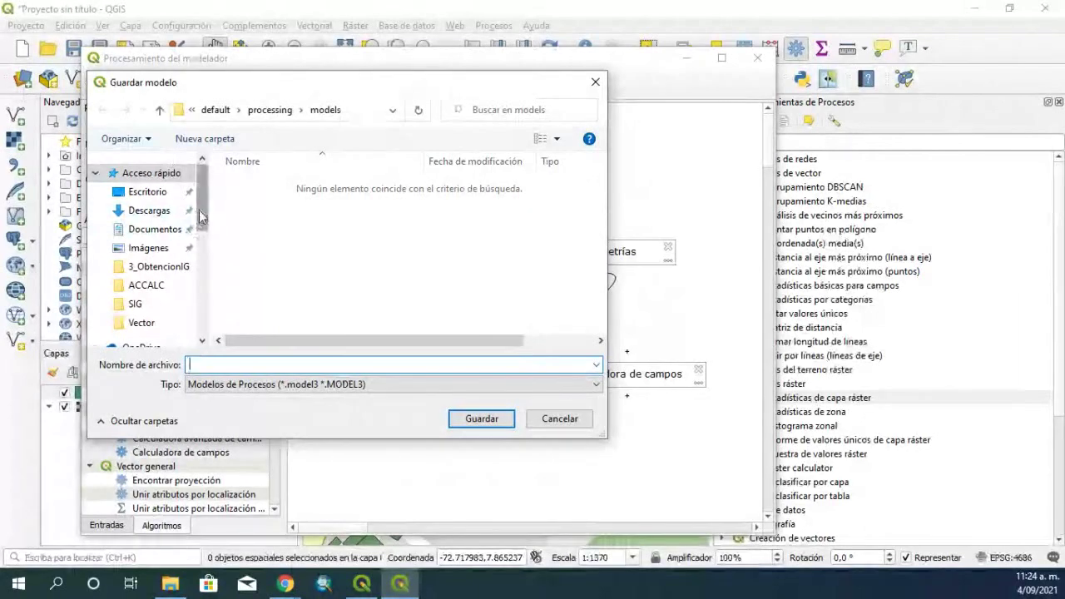
pyautogui.scroll(-1, 200, 217)
pyautogui.click(250, 384)
pyautogui.click(249, 397)
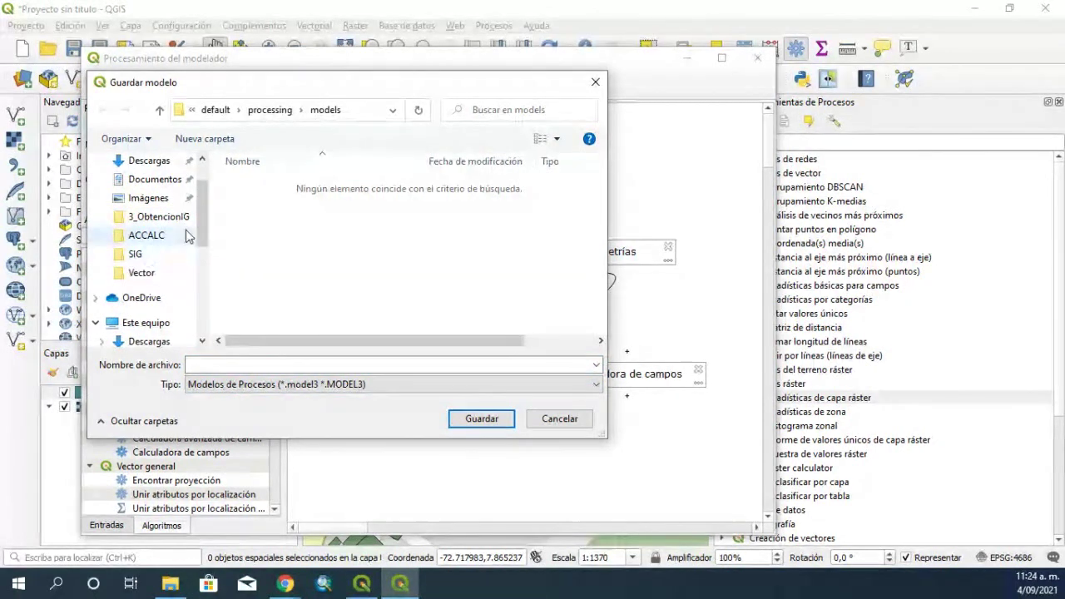
pyautogui.scroll(1, 175, 241)
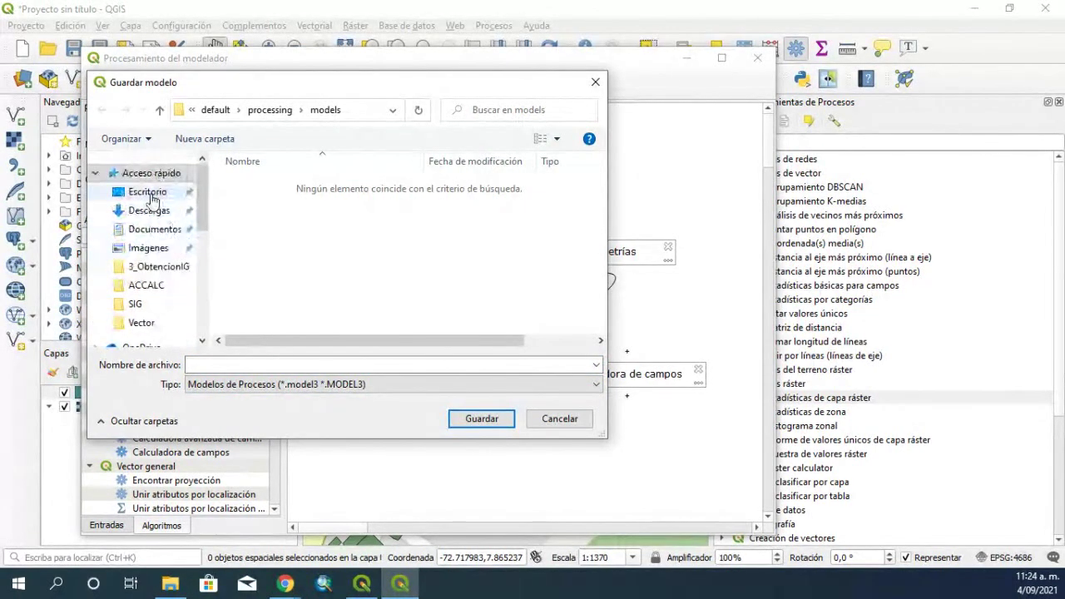
pyautogui.click(147, 192)
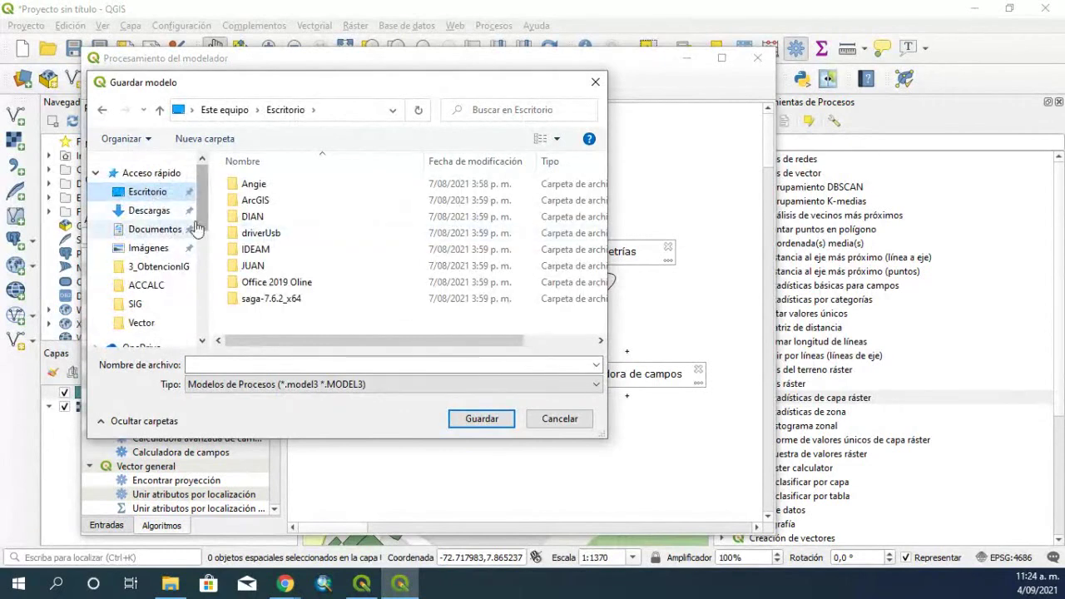
pyautogui.scroll(-5, 199, 216)
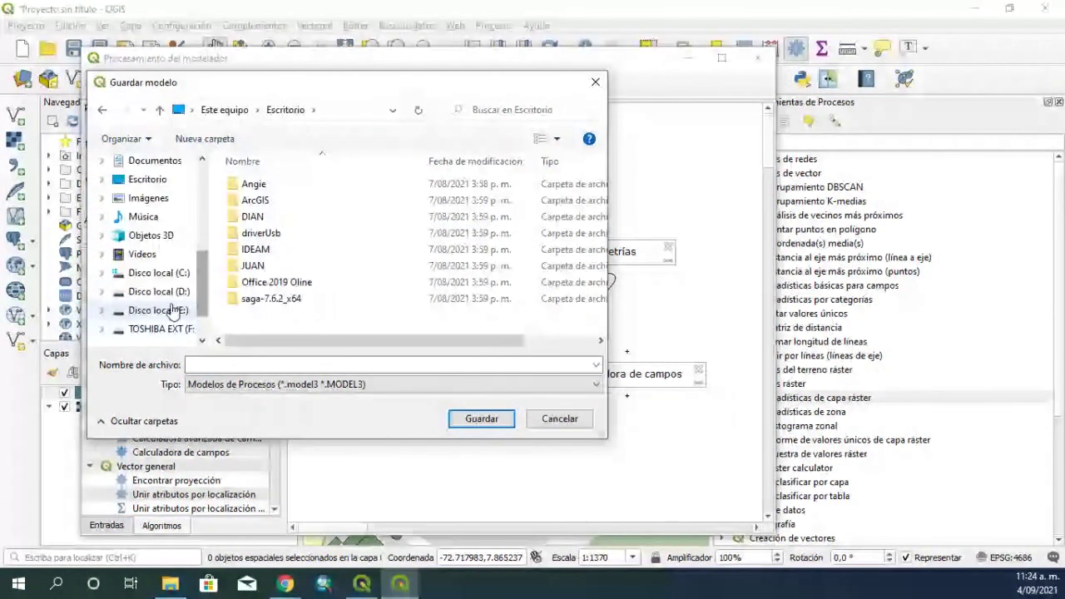
pyautogui.click(179, 310)
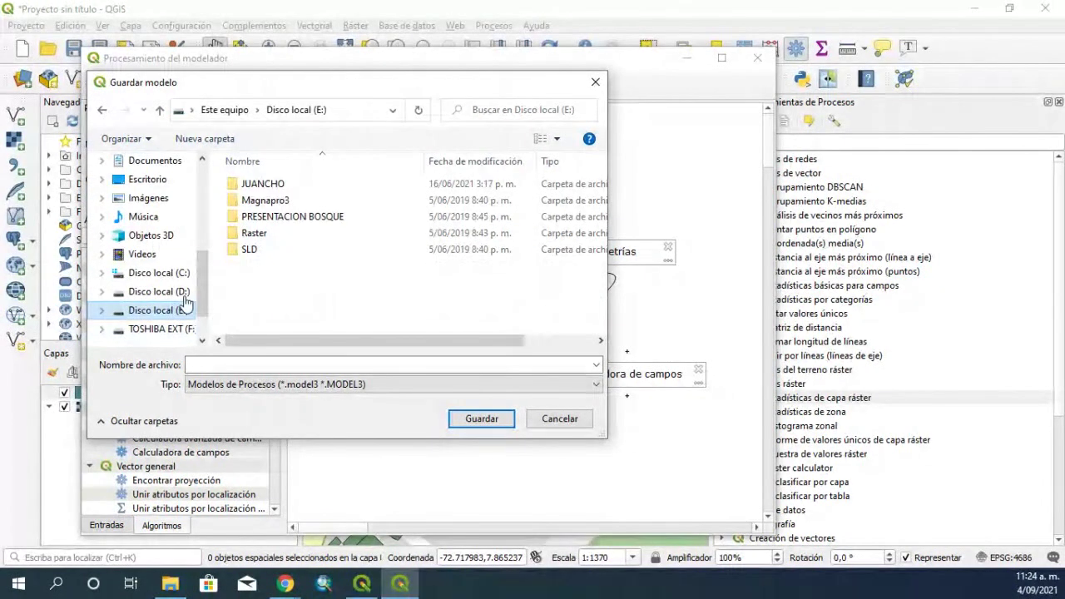
pyautogui.doubleClick(265, 185)
pyautogui.scroll(-4, 258, 283)
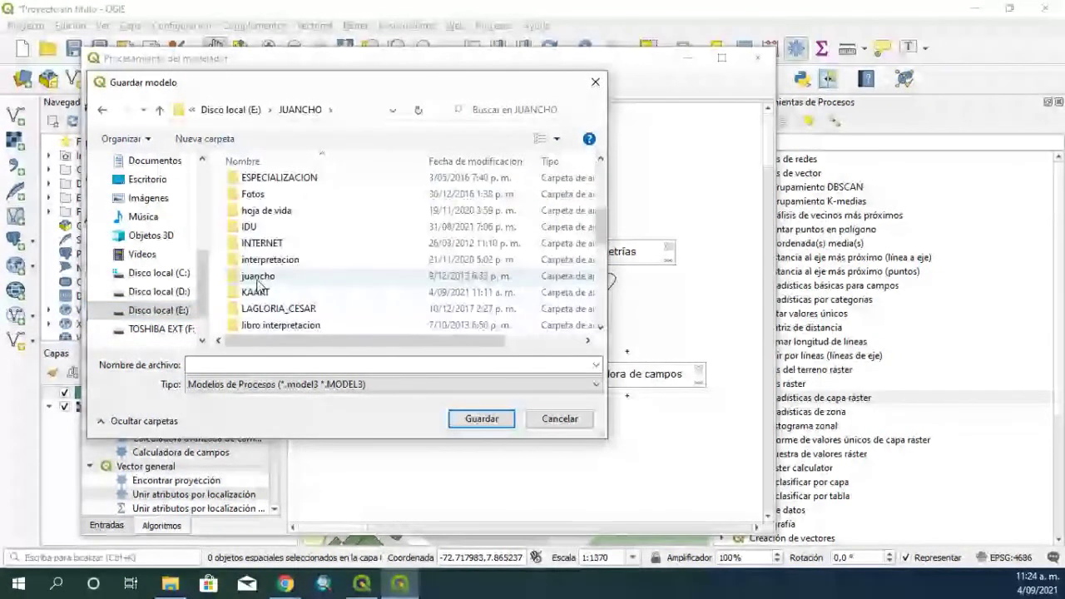
pyautogui.doubleClick(254, 292)
pyautogui.doubleClick(247, 183)
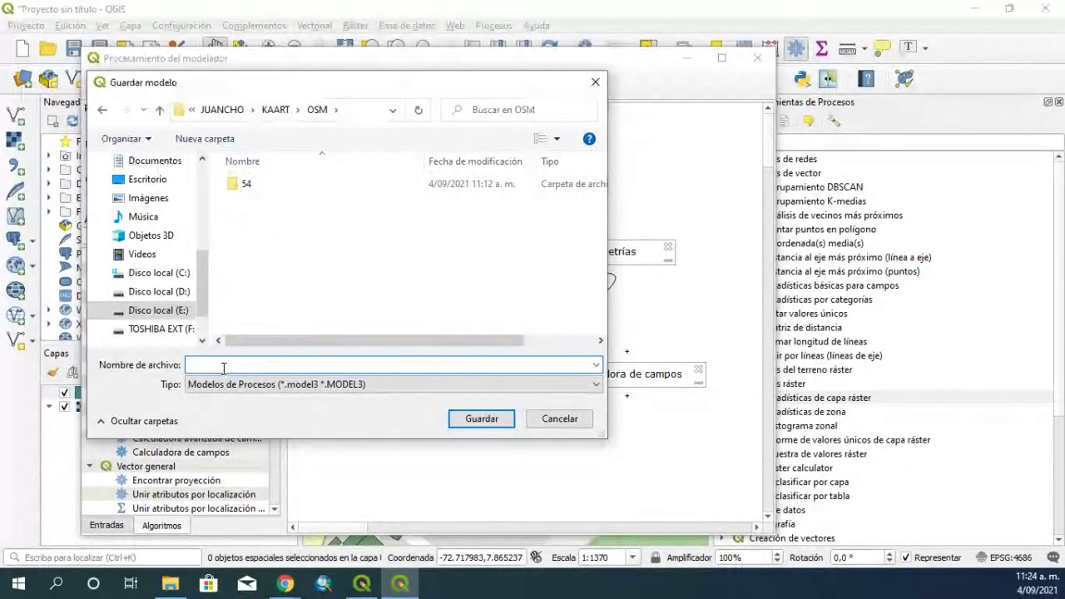
# Save the model file as modelo_prueba in the OSM folder
pyautogui.write('modelo')
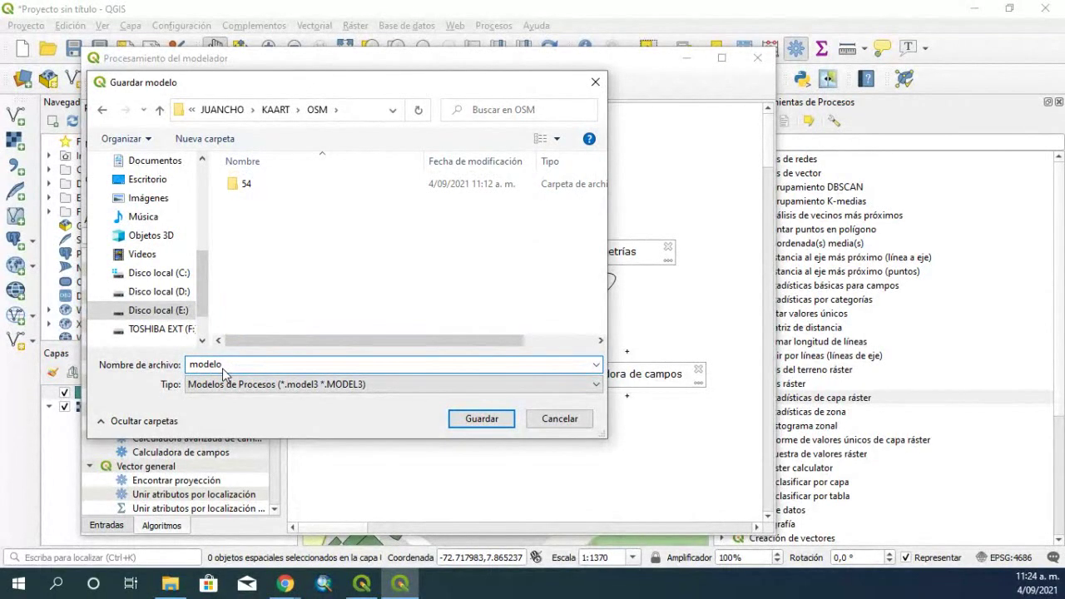
pyautogui.write('_prueba')
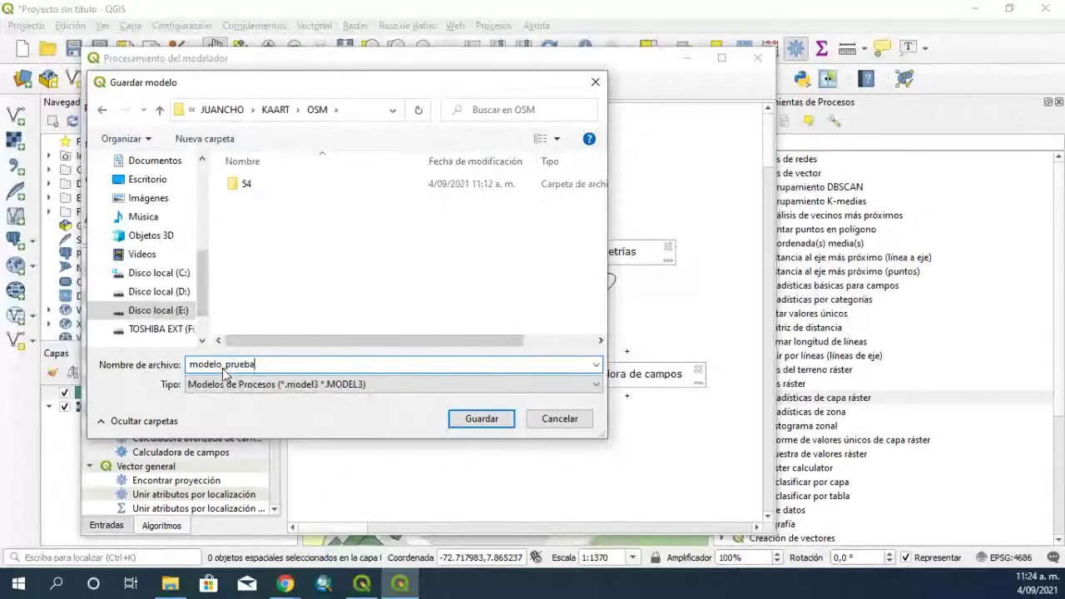
pyautogui.click(470, 419)
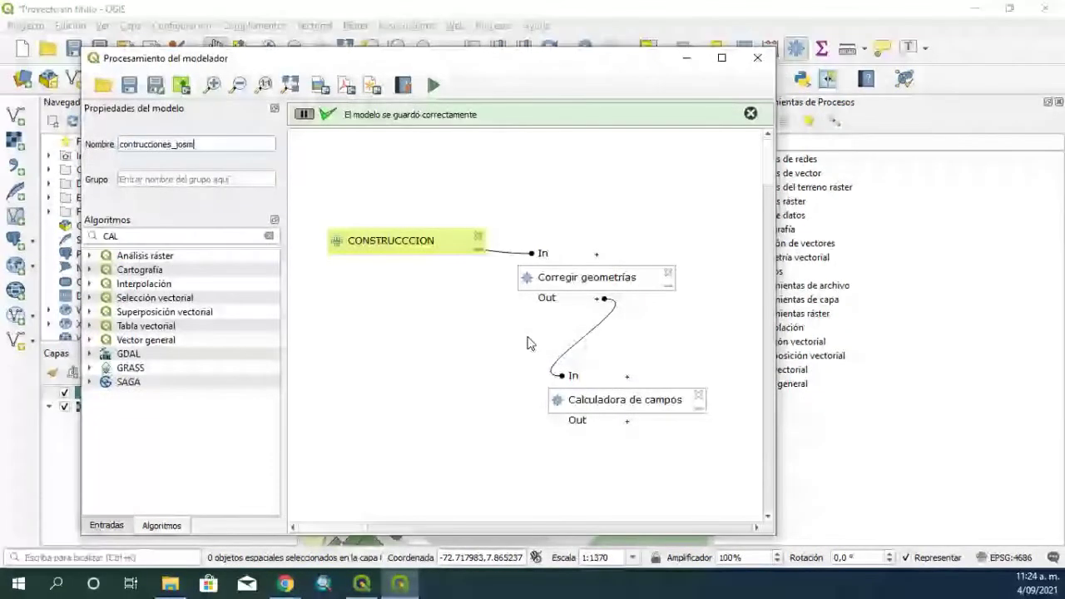
# Name the Calculadora de campos final output campo creado, accept its settings, and save the updated model
pyautogui.doubleClick(642, 399)
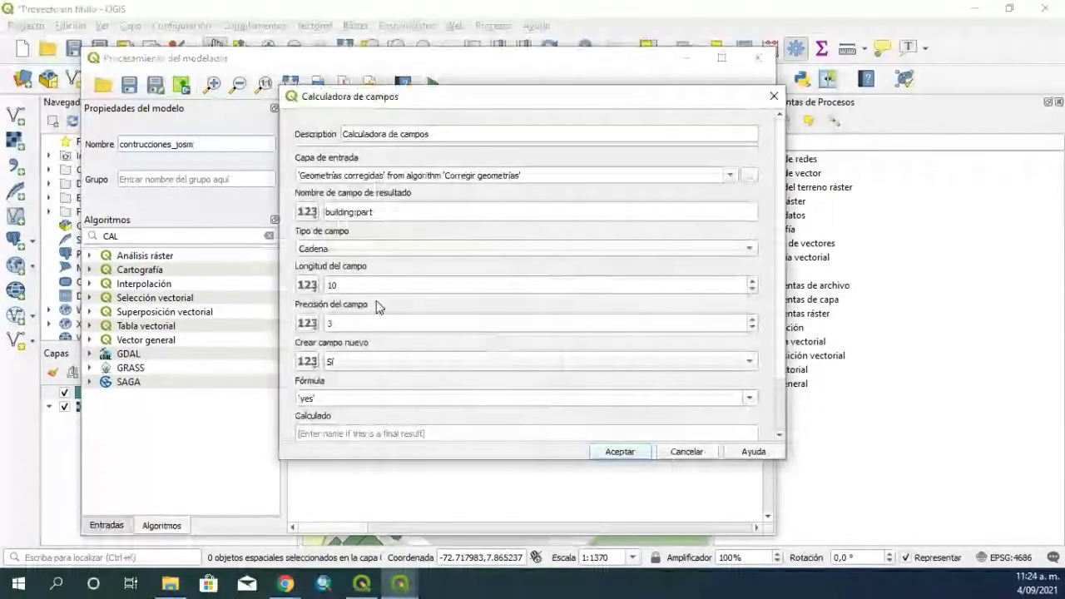
pyautogui.scroll(-1, 627, 303)
pyautogui.scroll(-1, 627, 303)
pyautogui.click(459, 372)
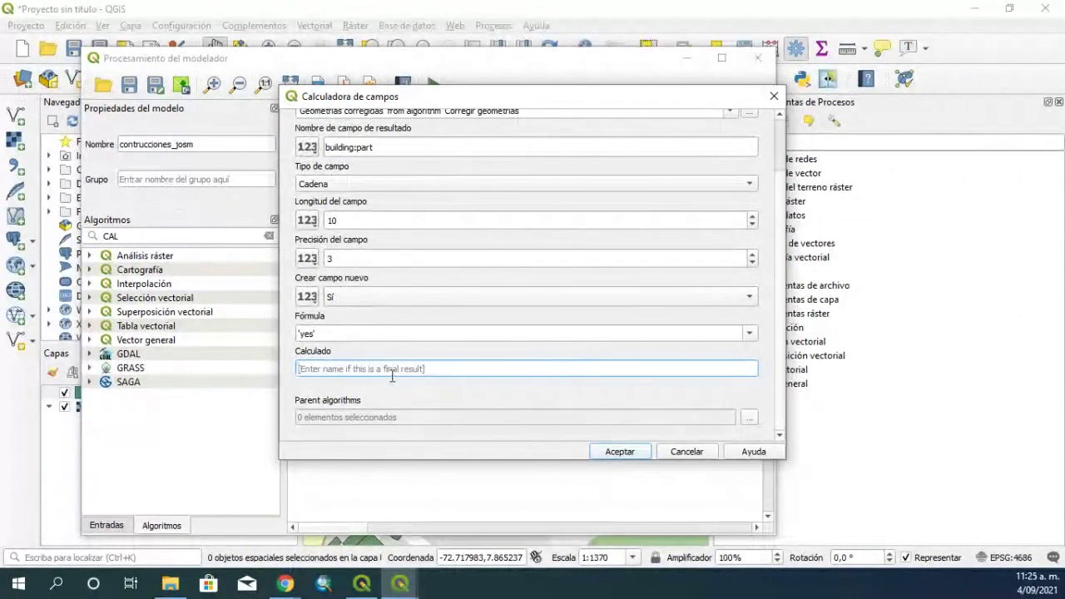
pyautogui.write('campo')
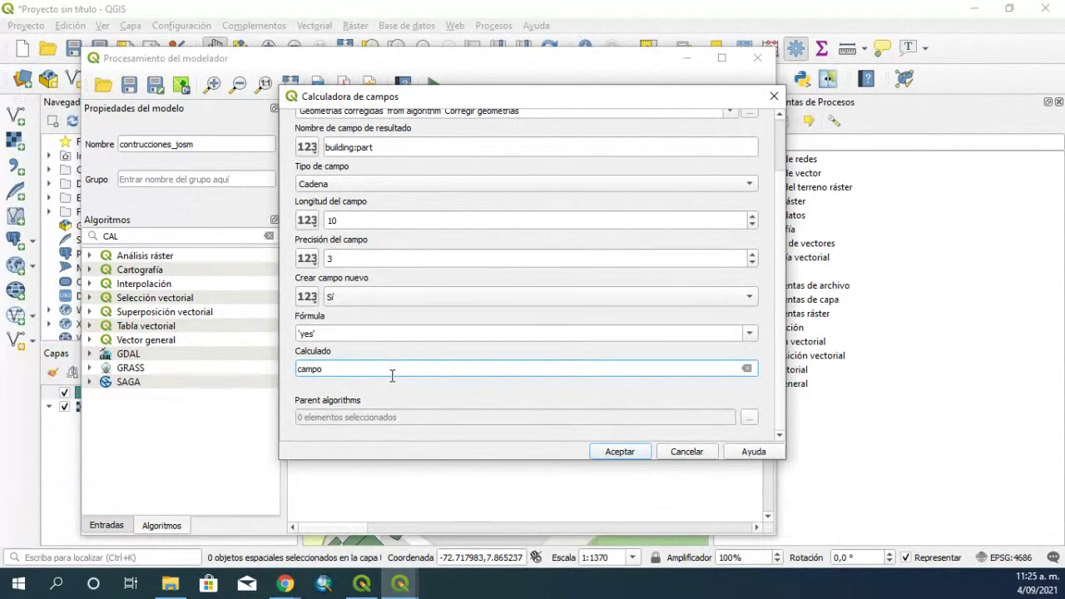
pyautogui.write(' creado')
pyautogui.click(611, 450)
pyautogui.moveTo(493, 62); pyautogui.dragTo(442, 43)
pyautogui.click(77, 66)
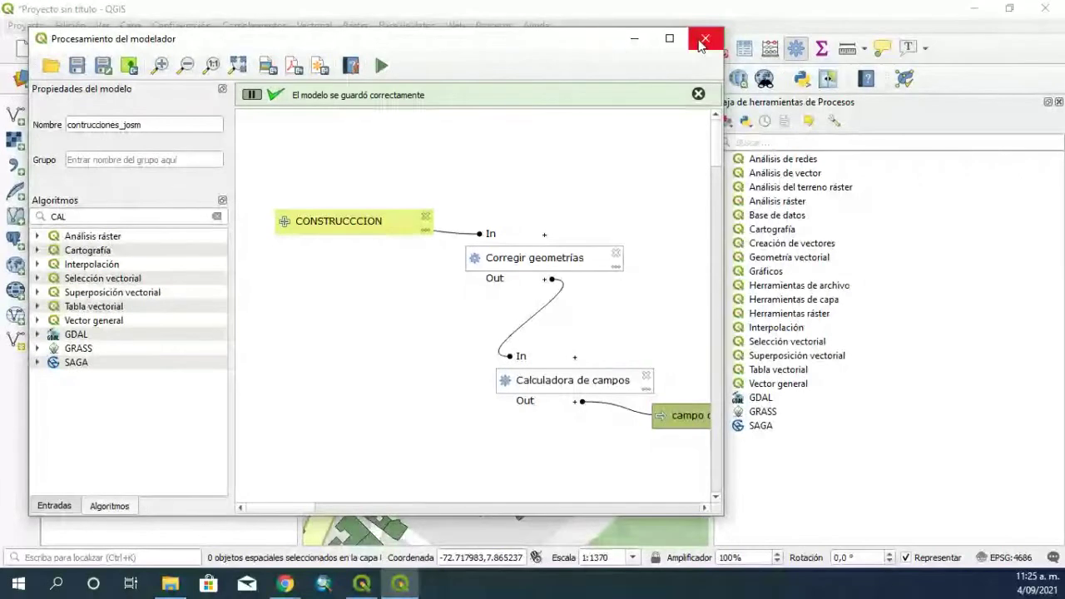
# Reposition the campo creado output below Calculadora de campos on the canvas and save the model again
pyautogui.click(634, 42)
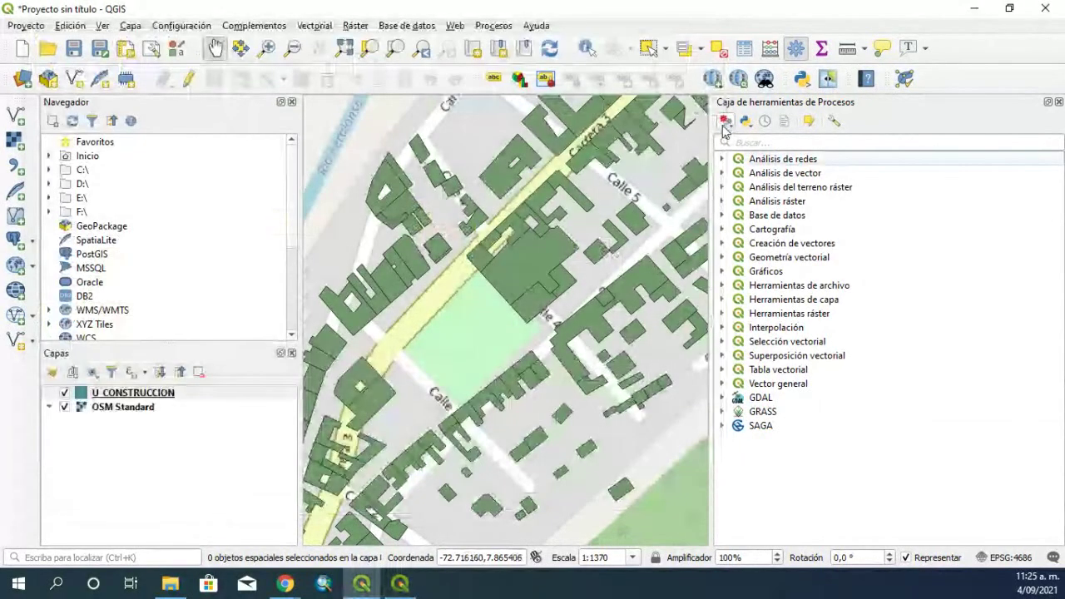
pyautogui.click(400, 583)
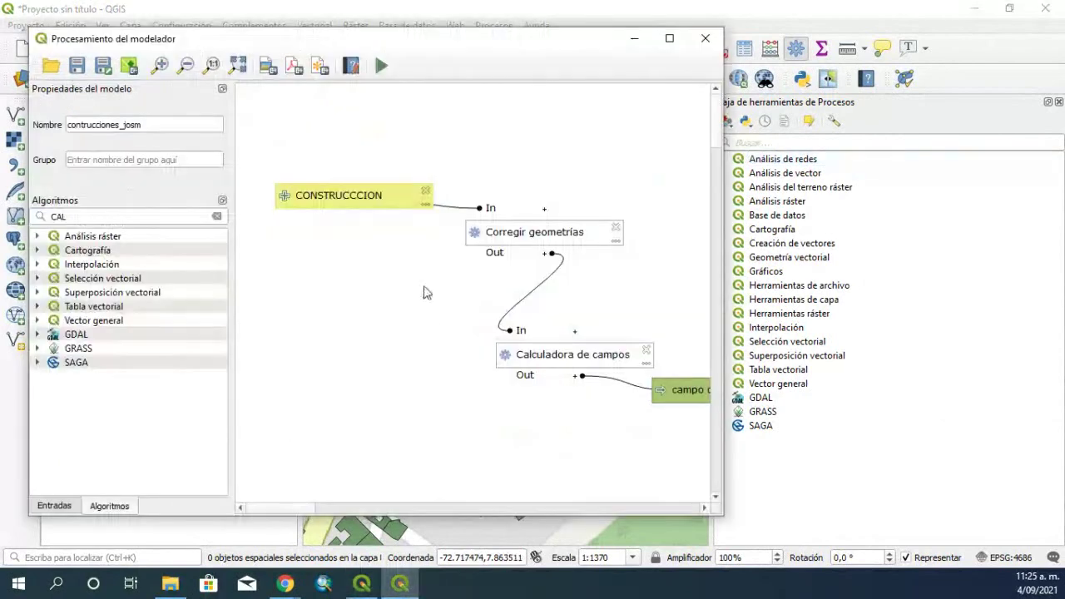
pyautogui.click(385, 509)
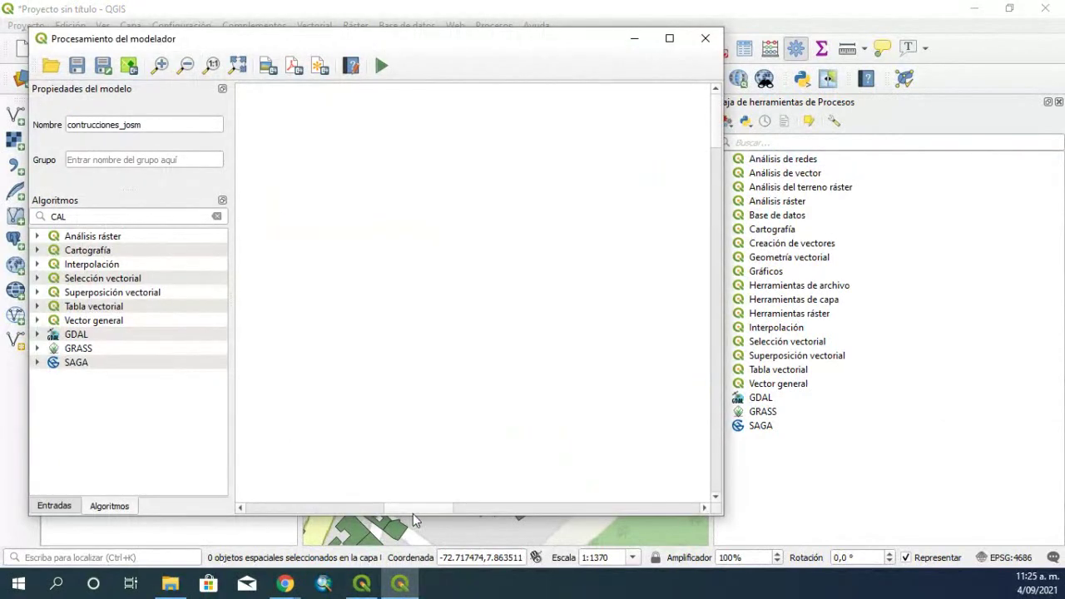
pyautogui.moveTo(404, 509); pyautogui.dragTo(281, 502)
pyautogui.moveTo(607, 394); pyautogui.dragTo(573, 433)
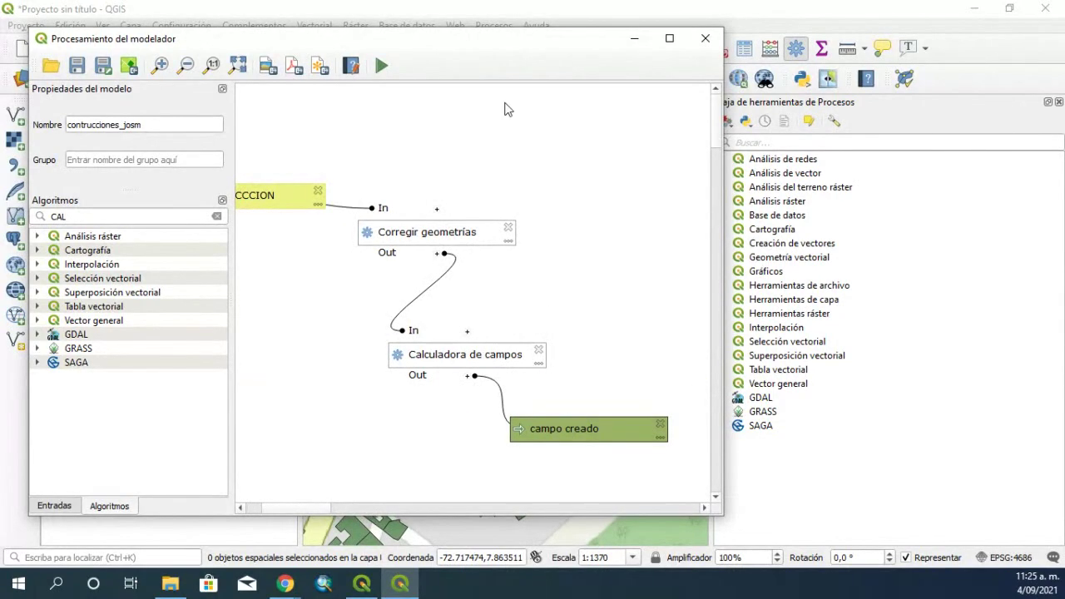
pyautogui.moveTo(444, 54); pyautogui.dragTo(746, 79)
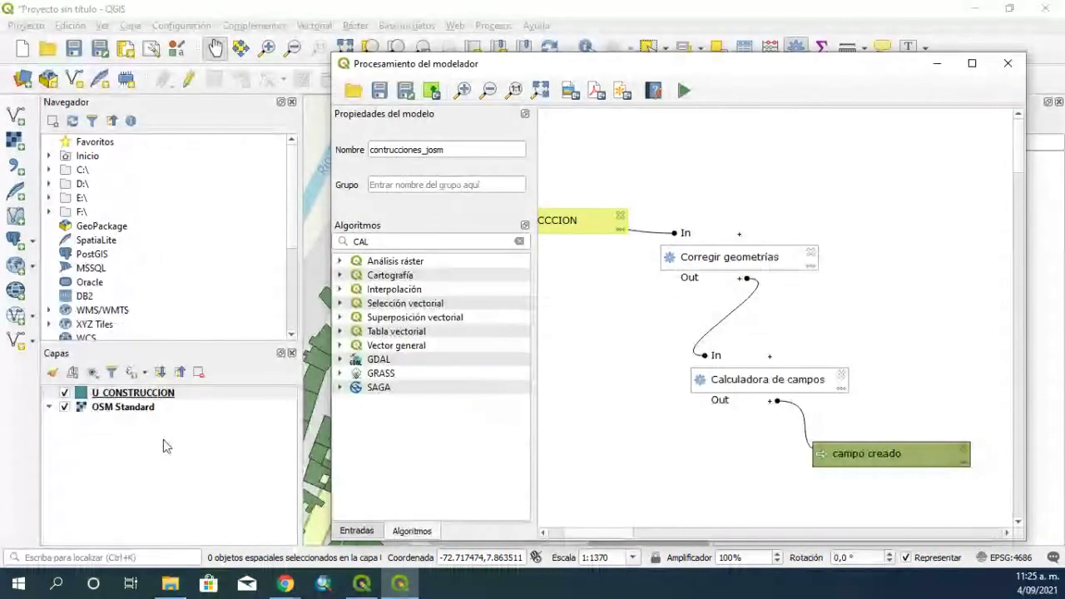
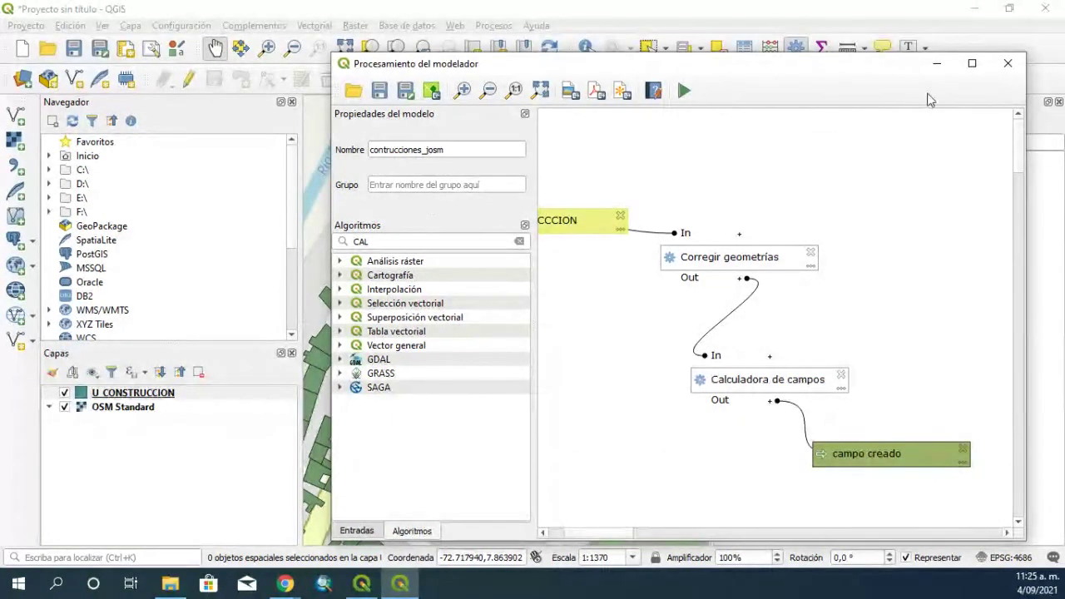
pyautogui.moveTo(884, 67); pyautogui.dragTo(691, 52)
pyautogui.click(186, 73)
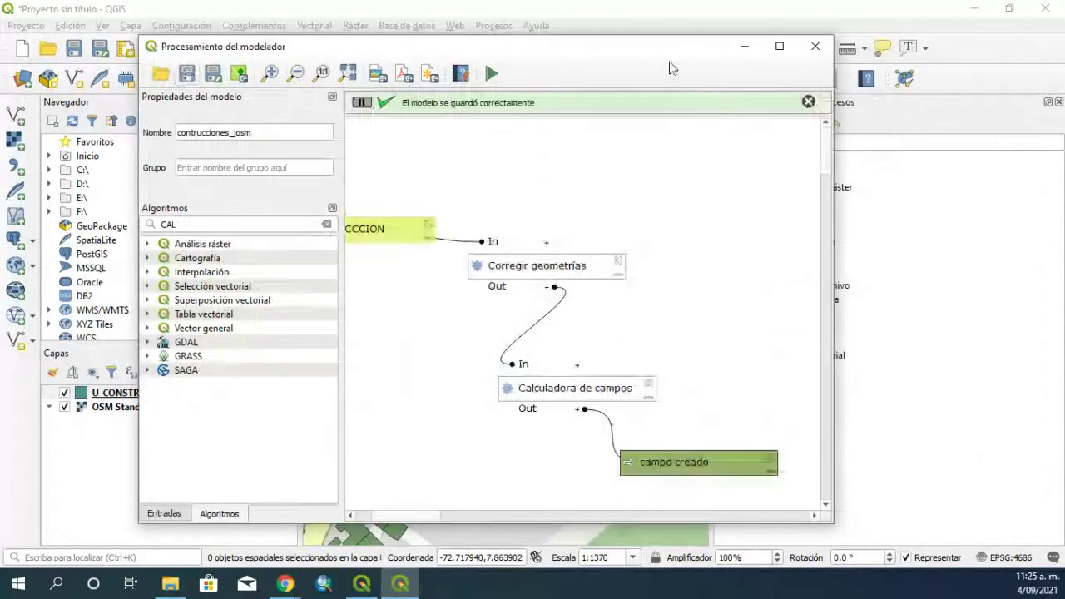
# Open the existing model modelo_prueba.model3 to check its workflow, and return to the main map window
pyautogui.click(745, 46)
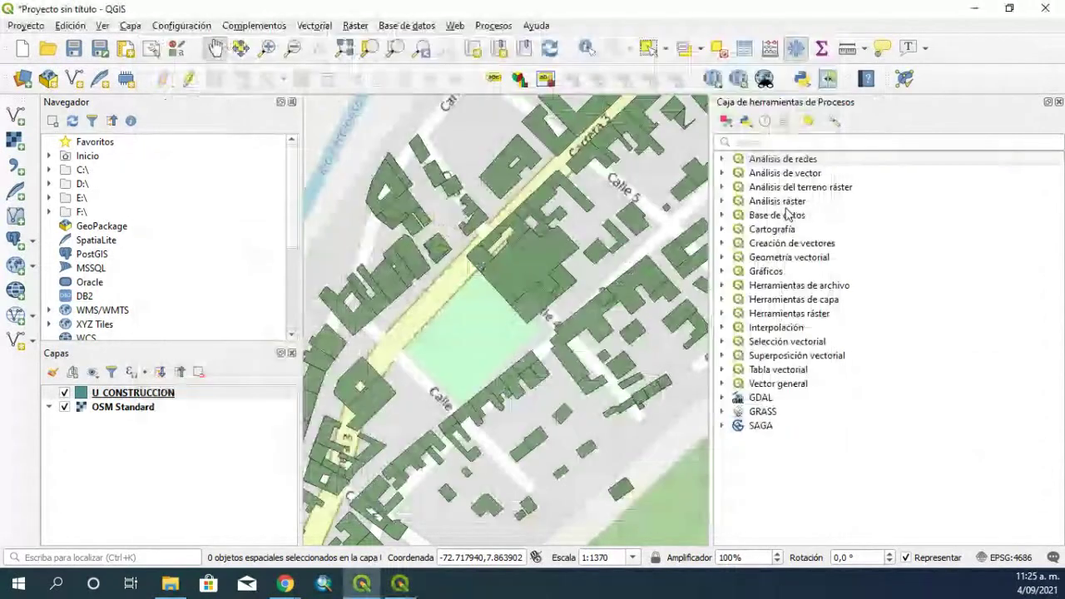
pyautogui.click(730, 125)
pyautogui.click(739, 155)
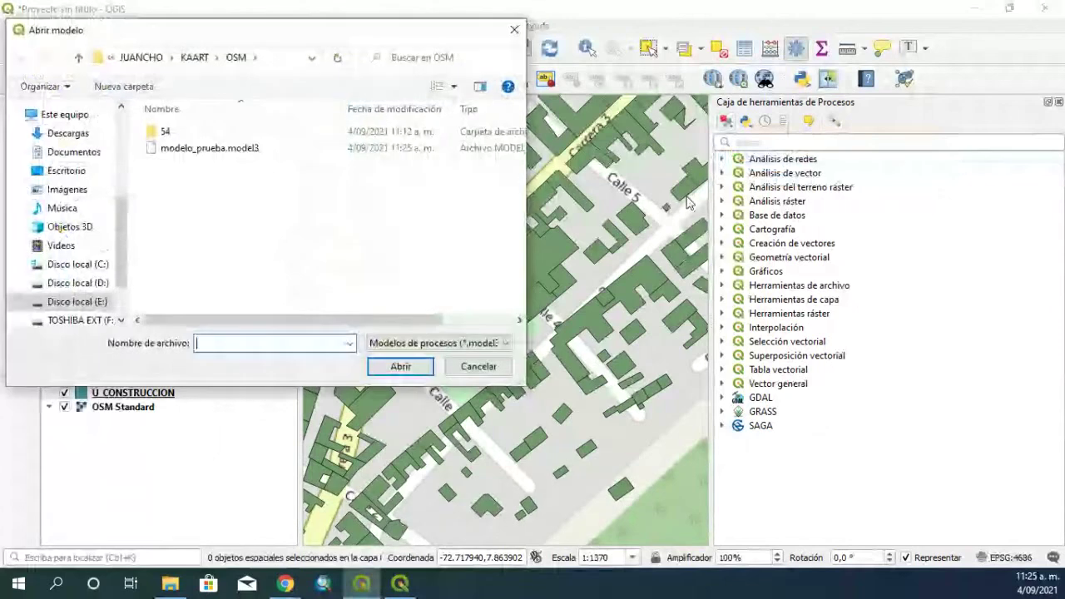
pyautogui.click(195, 148)
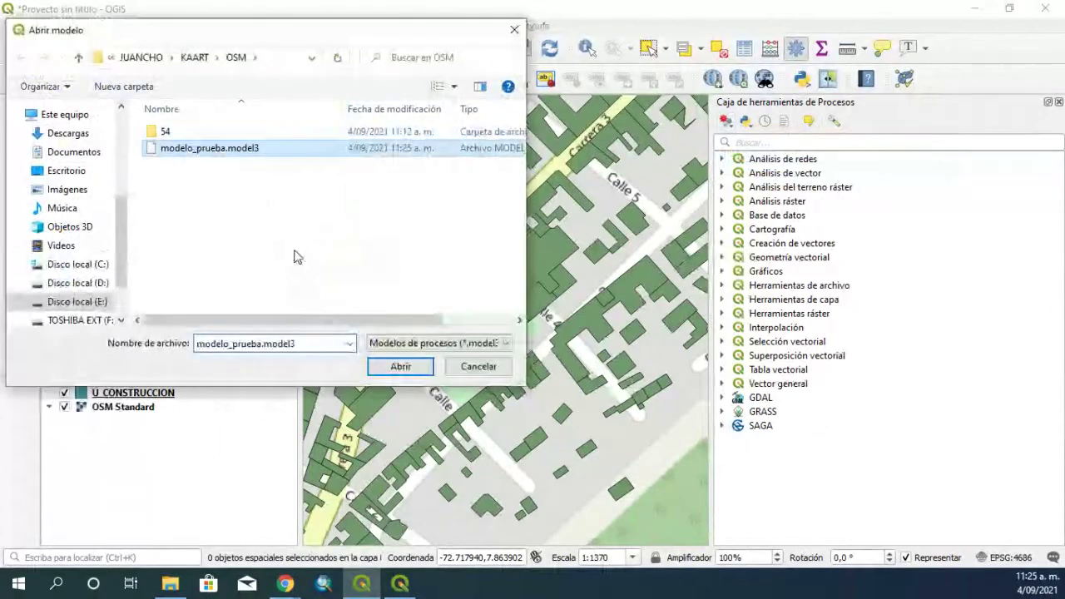
pyautogui.click(391, 366)
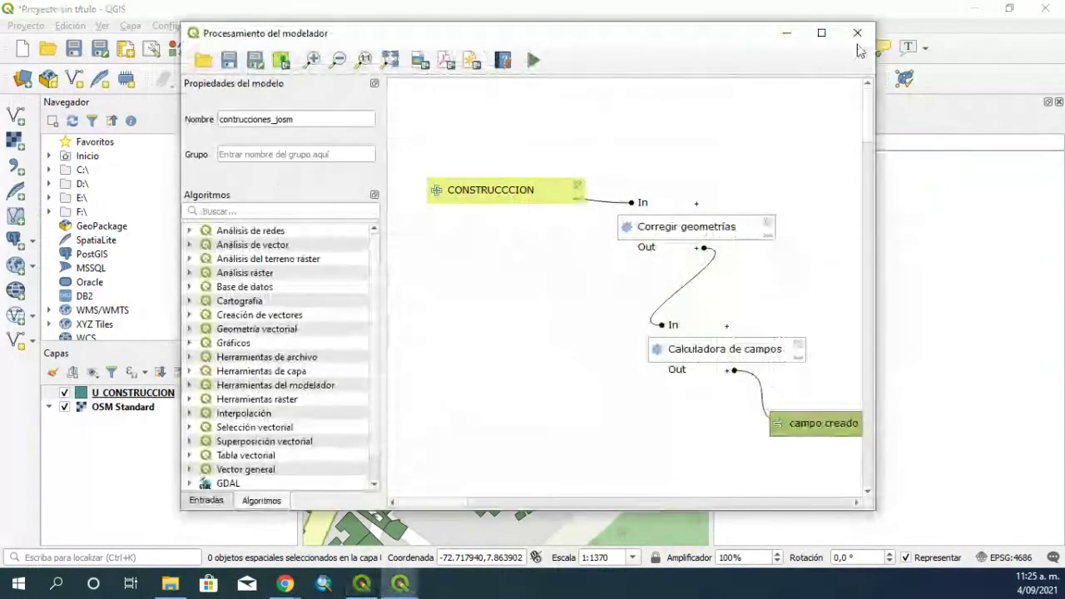
pyautogui.click(786, 33)
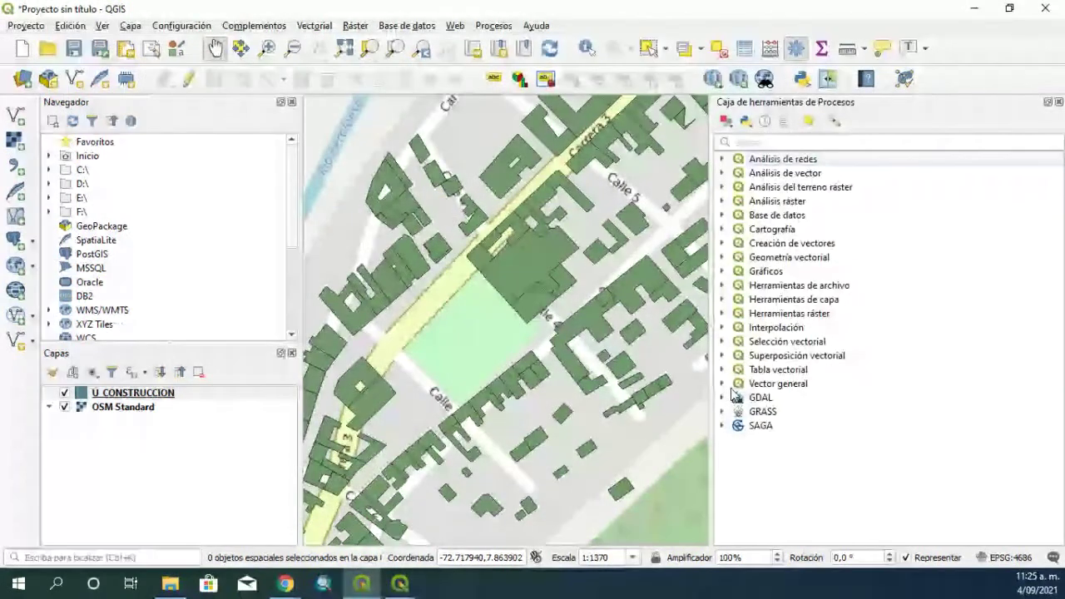
# Add modelo_prueba.model3 to the processing toolbox and expand the Modelos group
pyautogui.click(726, 120)
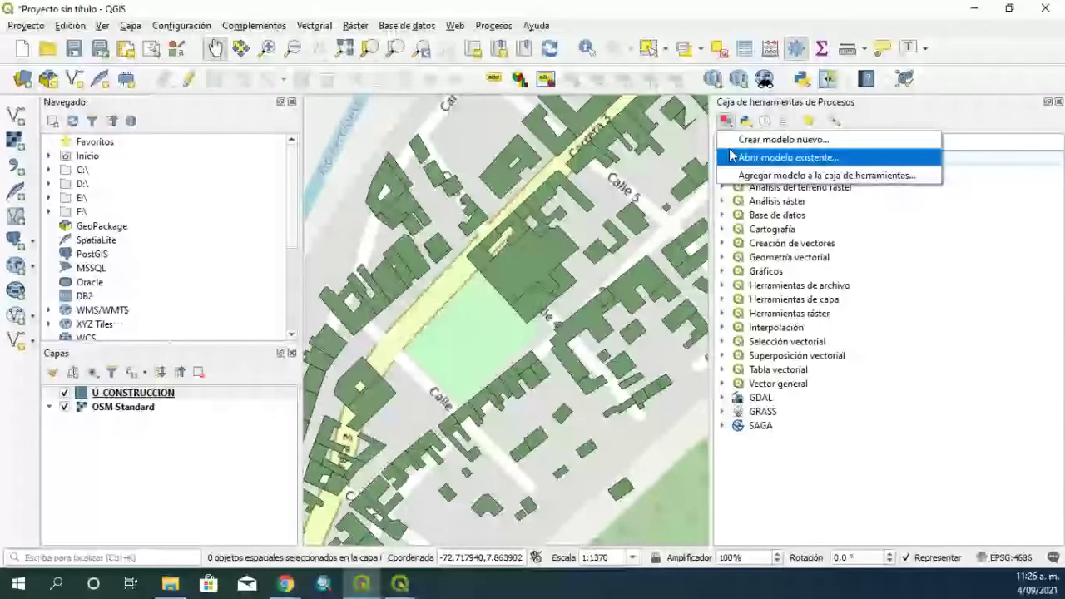
pyautogui.click(799, 175)
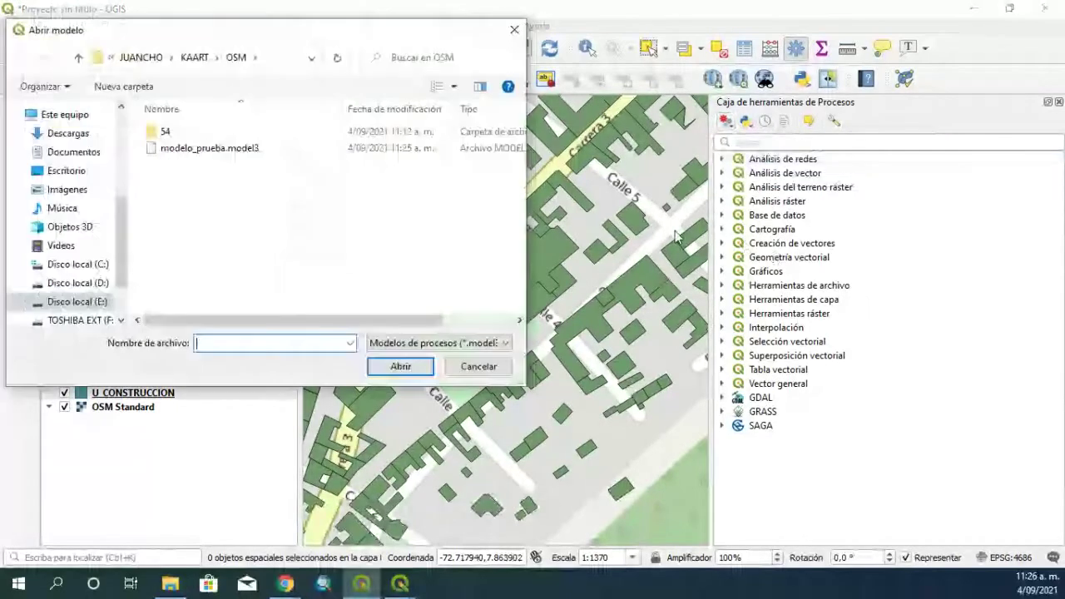
pyautogui.click(209, 147)
pyautogui.click(401, 366)
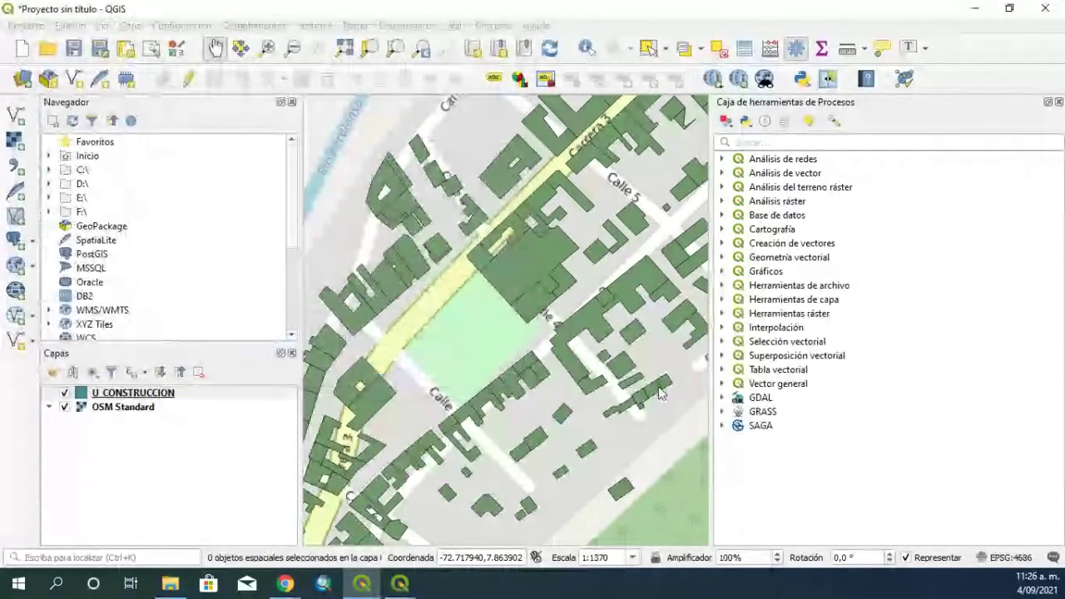
pyautogui.click(723, 426)
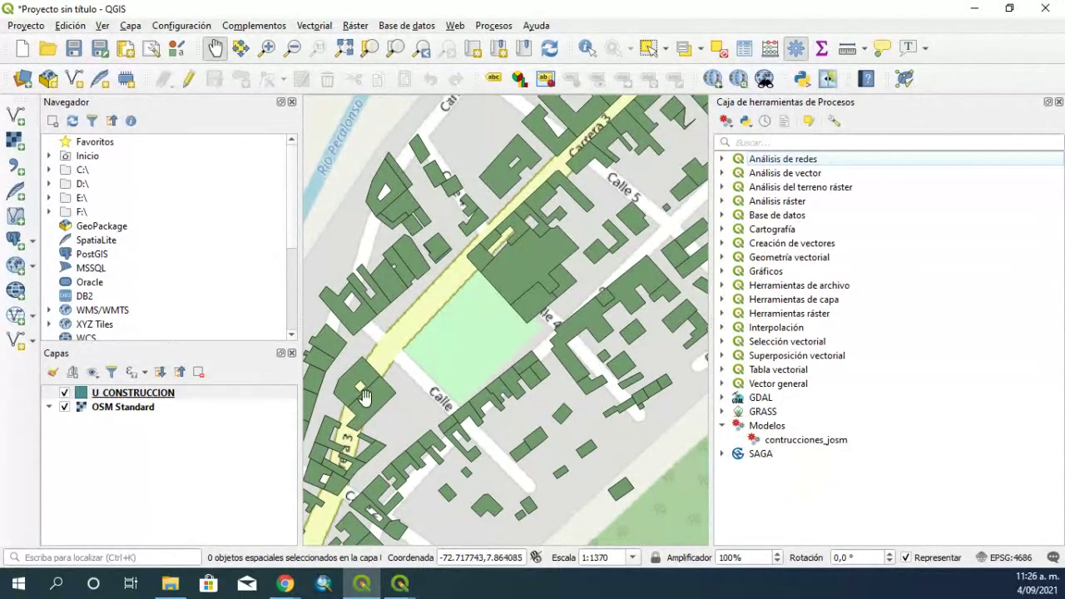
# Select the group of U_CONSTRUCCION buildings around the northern end of Carrera 3, next to the cemetery
pyautogui.moveTo(427, 308); pyautogui.dragTo(432, 279)
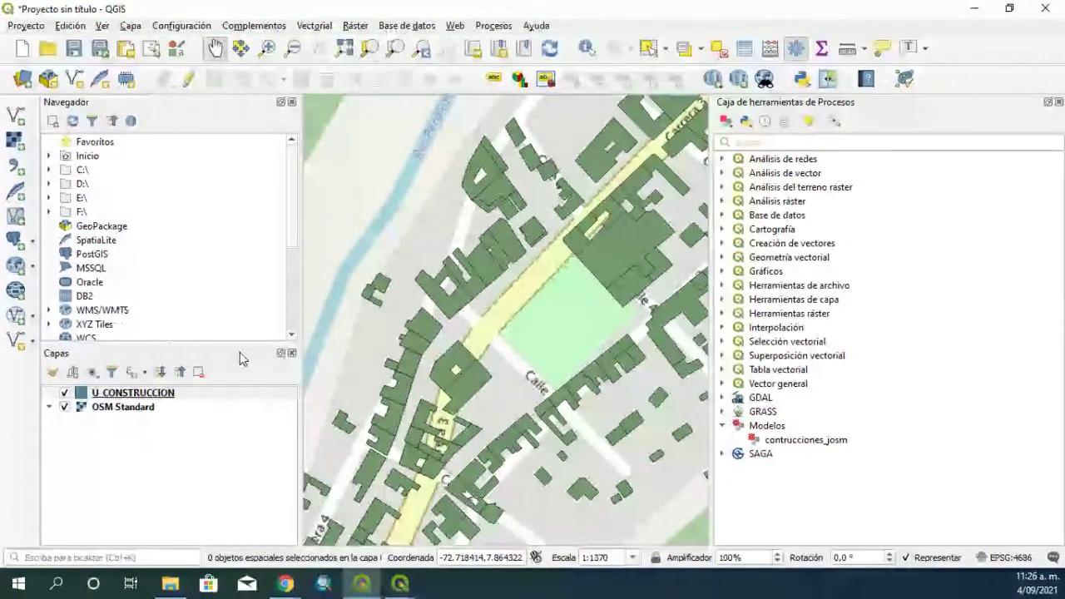
pyautogui.moveTo(661, 354); pyautogui.dragTo(400, 466)
pyautogui.moveTo(399, 250); pyautogui.dragTo(358, 441)
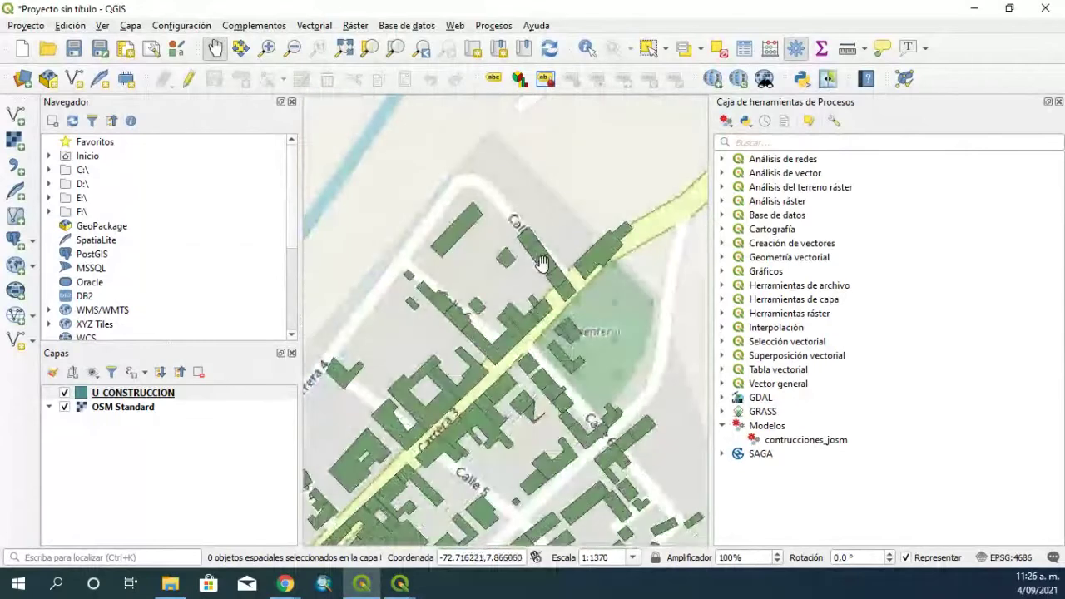
pyautogui.click(648, 47)
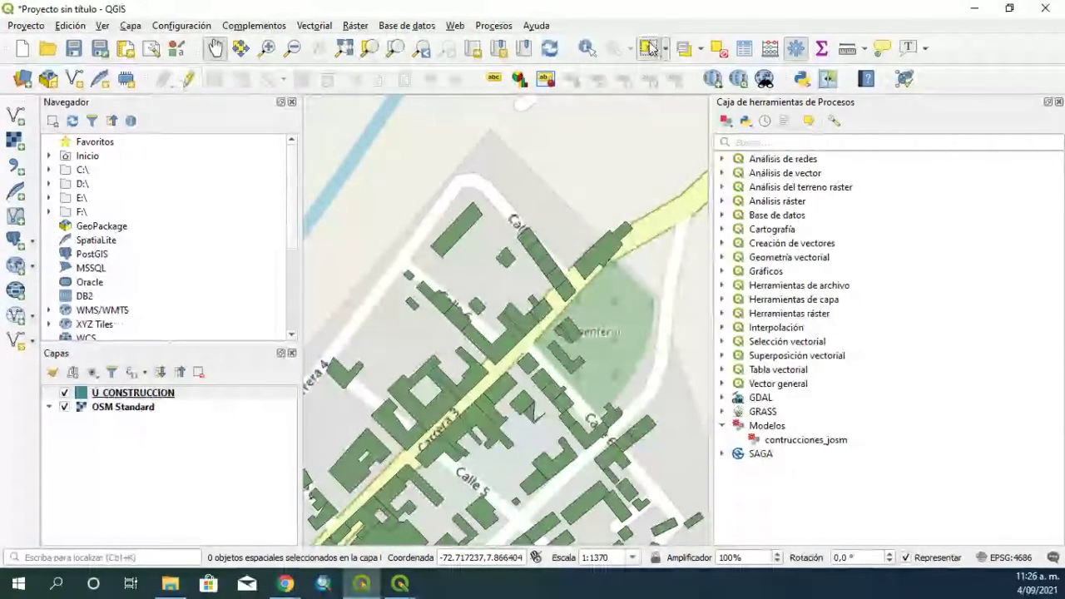
pyautogui.moveTo(510, 210); pyautogui.dragTo(650, 326)
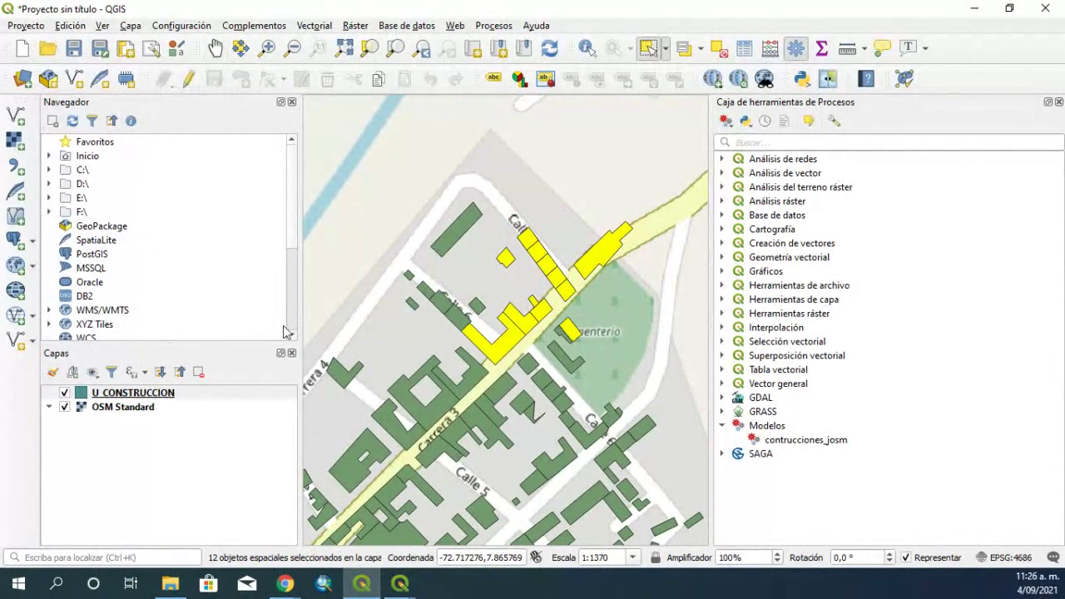
# Start exporting the U_CONSTRUCCION layer as an ESRI shapefile named CAPA_PRUEBA in the KAART\OSM folder on drive E
pyautogui.rightClick(129, 389)
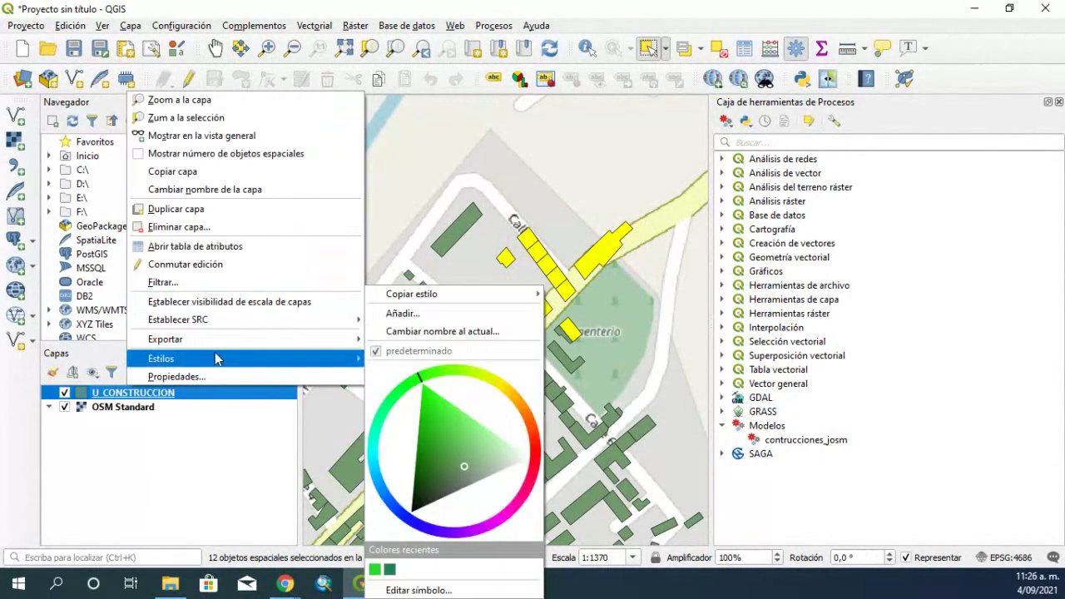
pyautogui.moveTo(210, 350)
pyautogui.click(416, 340)
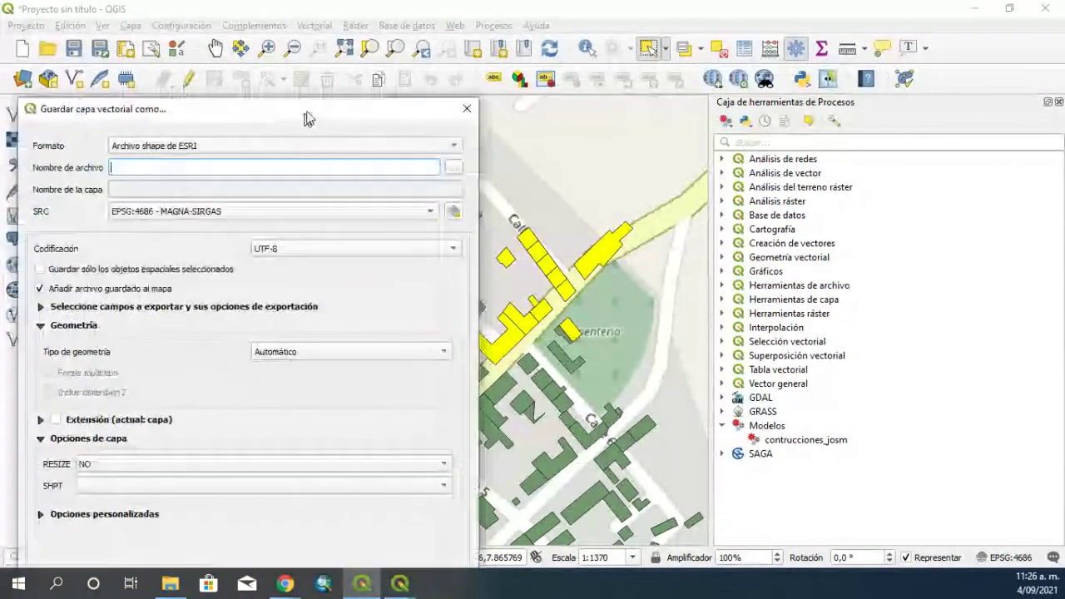
pyautogui.moveTo(305, 113); pyautogui.dragTo(413, 93)
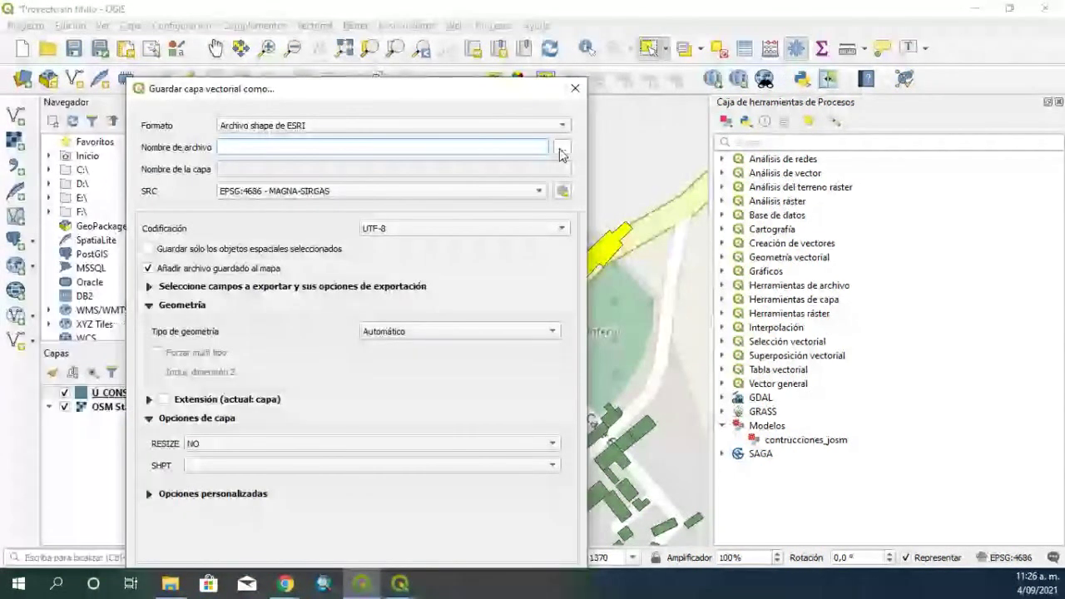
pyautogui.click(562, 150)
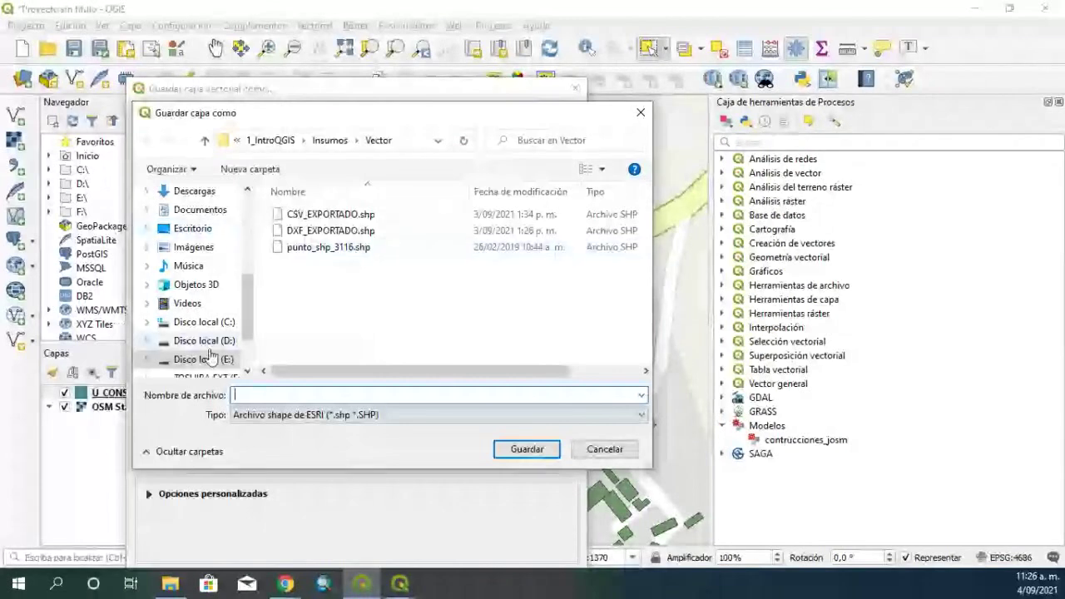
pyautogui.scroll(-1, 209, 357)
pyautogui.click(208, 322)
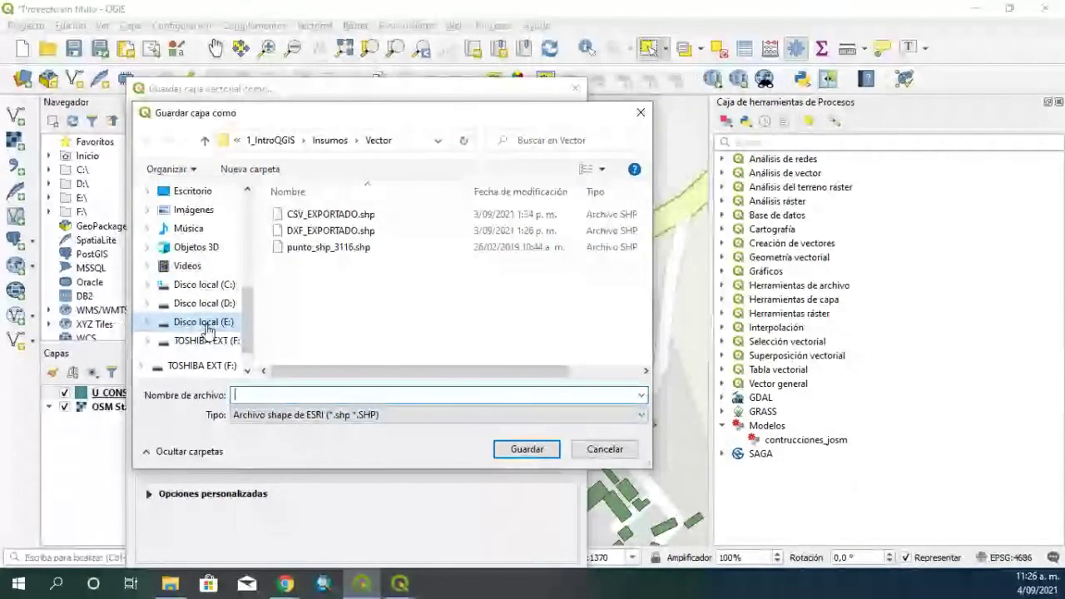
pyautogui.doubleClick(308, 214)
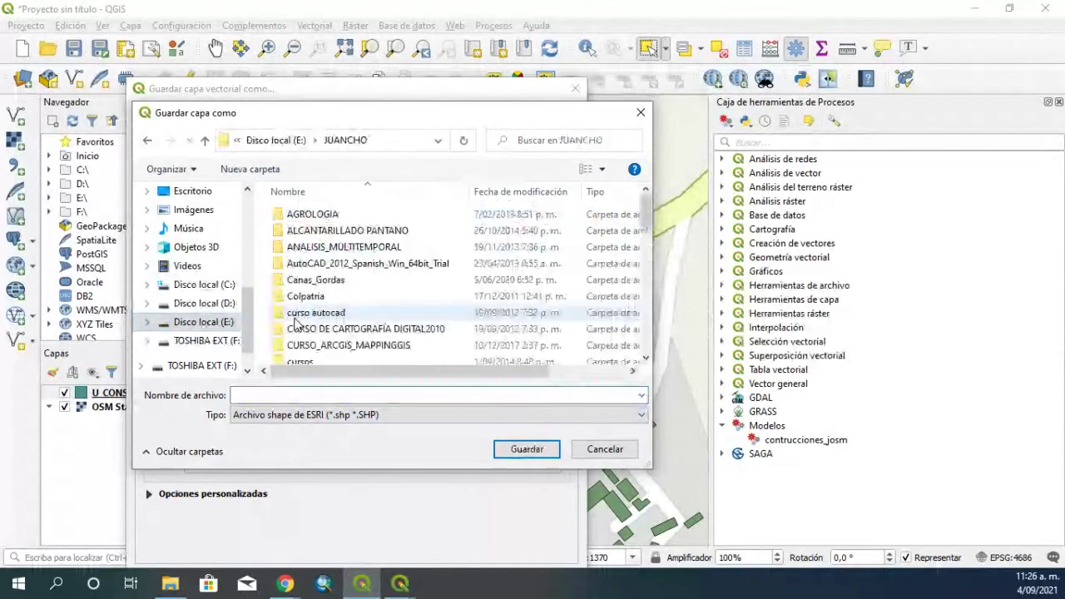
pyautogui.scroll(-5, 322, 331)
pyautogui.doubleClick(322, 331)
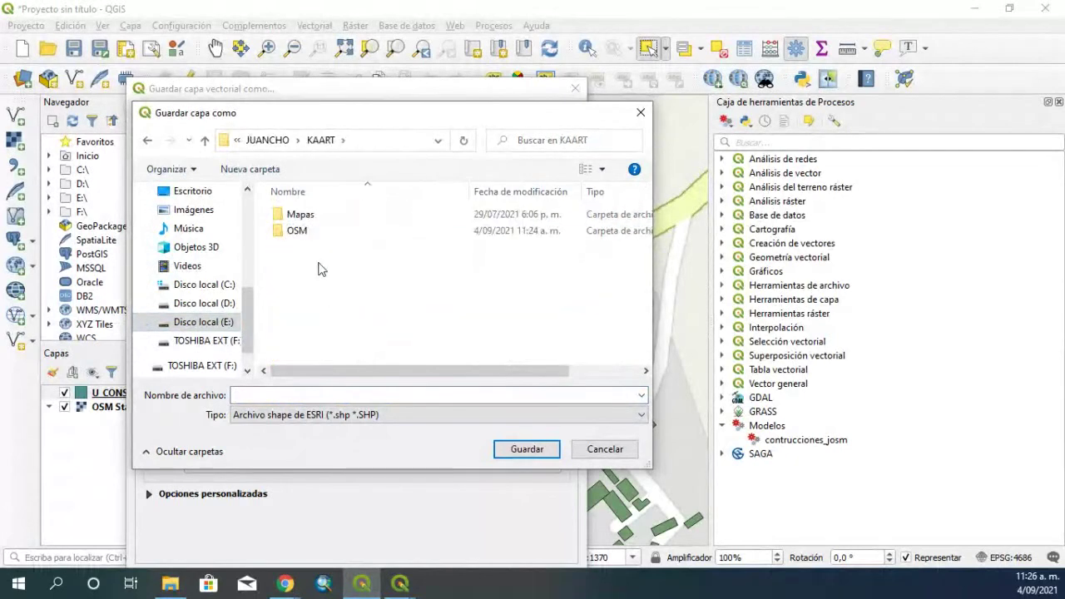
pyautogui.click(296, 230)
pyautogui.doubleClick(295, 231)
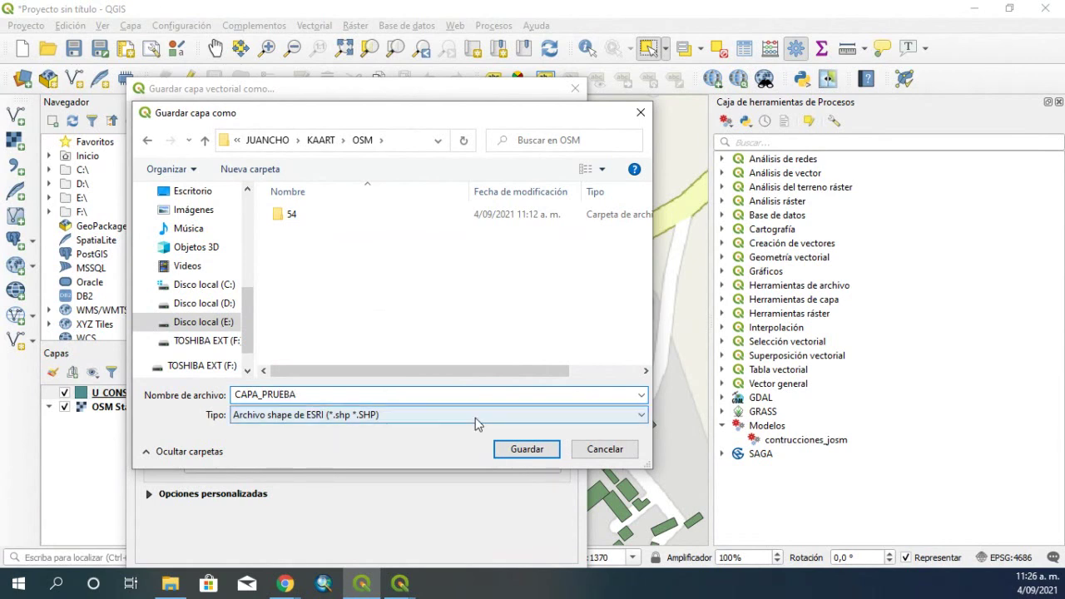
pyautogui.click(516, 450)
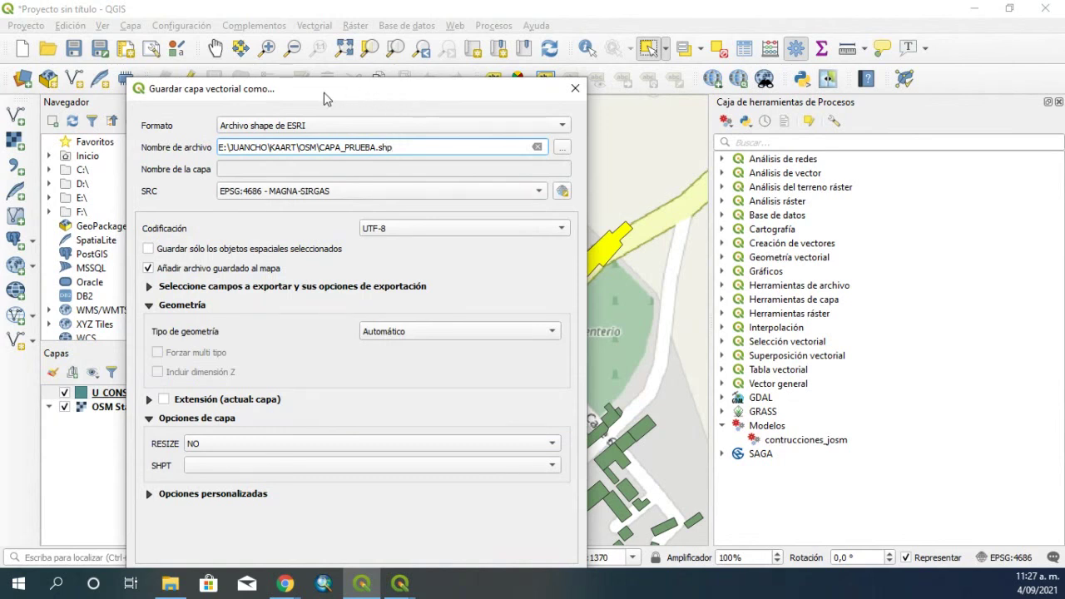
# Limit the CAPA_PRUEBA export to the selected features and save it with the result added to the map
pyautogui.moveTo(324, 93); pyautogui.dragTo(306, 68)
pyautogui.click(131, 224)
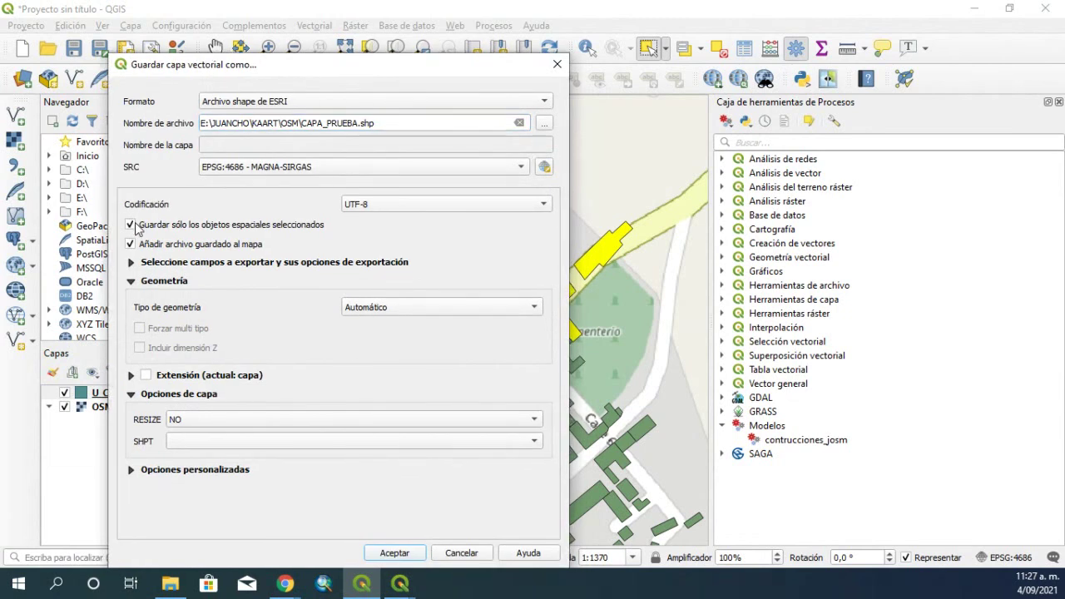
pyautogui.click(395, 554)
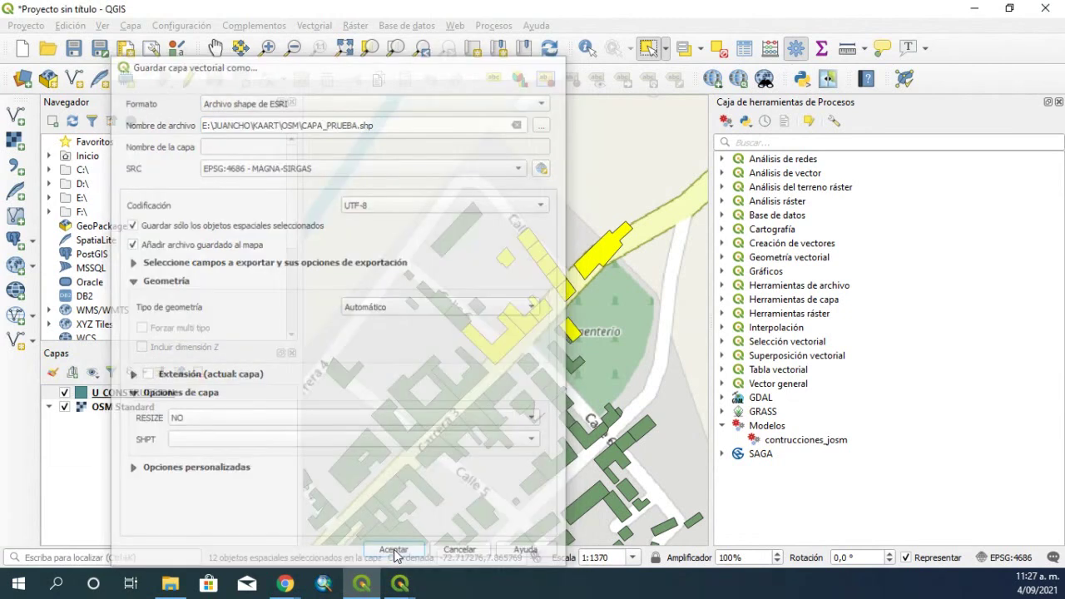
# Remove the original U_CONSTRUCCION layer from the project
pyautogui.rightClick(140, 407)
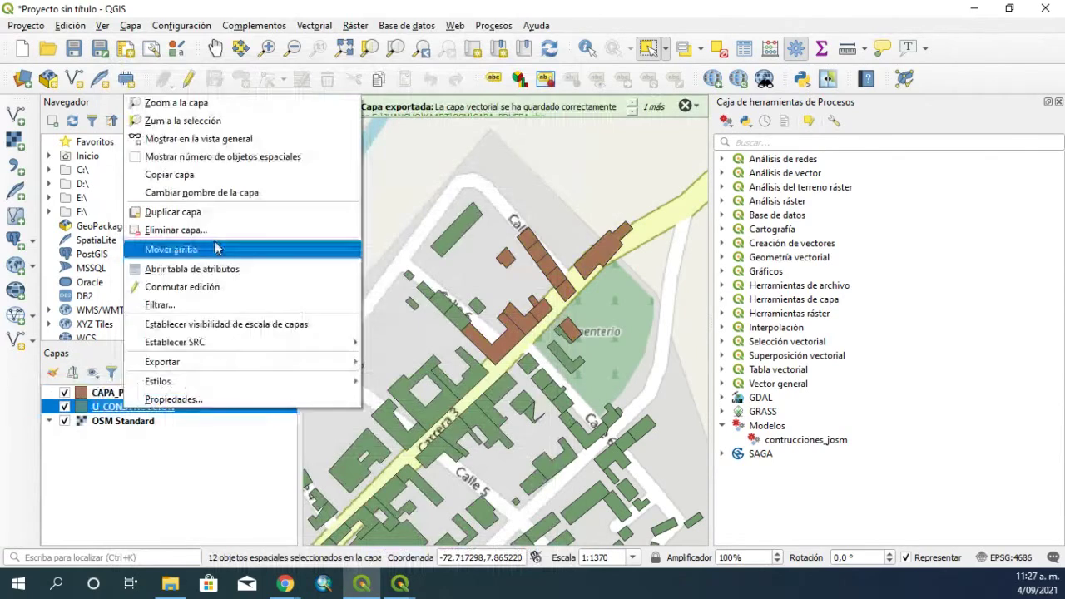
pyautogui.click(212, 241)
pyautogui.click(525, 309)
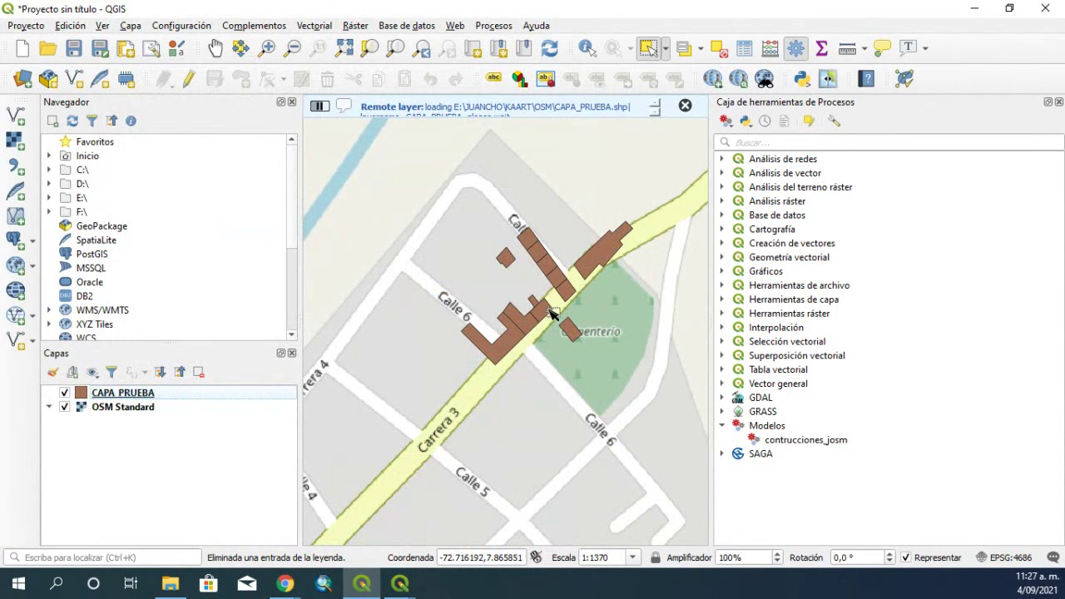
pyautogui.scroll(-1, 540, 356)
pyautogui.scroll(1, 540, 356)
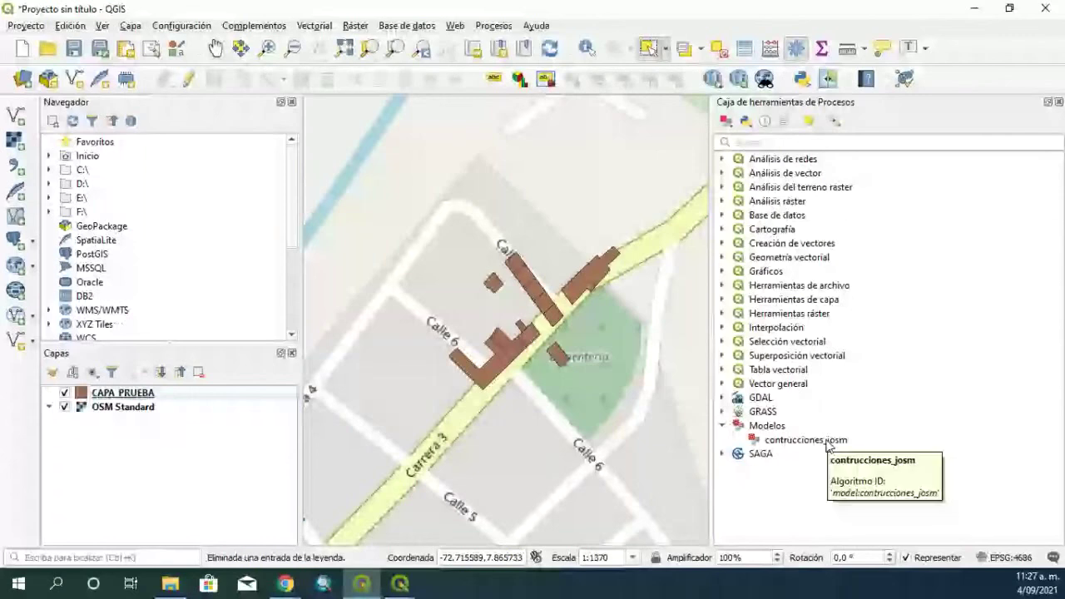
# Check the contrucciones_josm model's parameters and examine the CAPA_PRUEBA attribute table alongside its buildings on the map
pyautogui.doubleClick(827, 444)
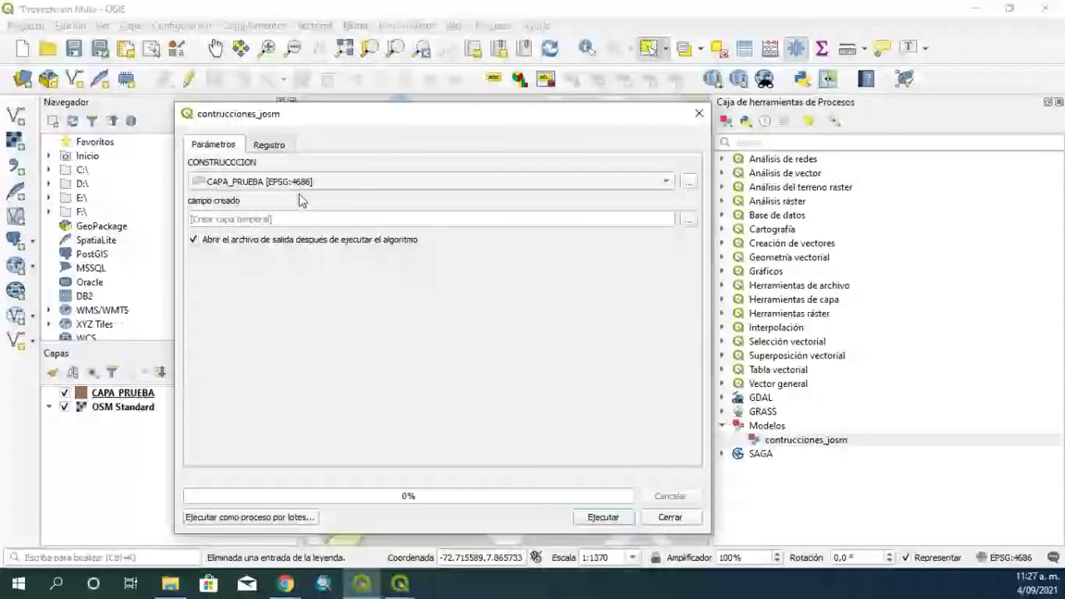
pyautogui.click(125, 393)
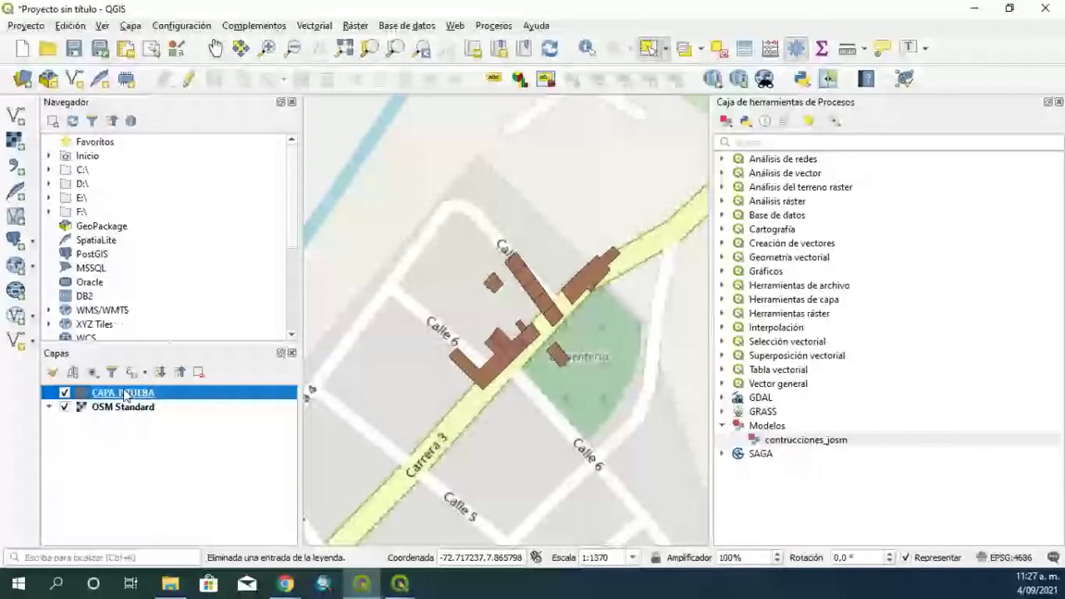
pyautogui.press('F6')
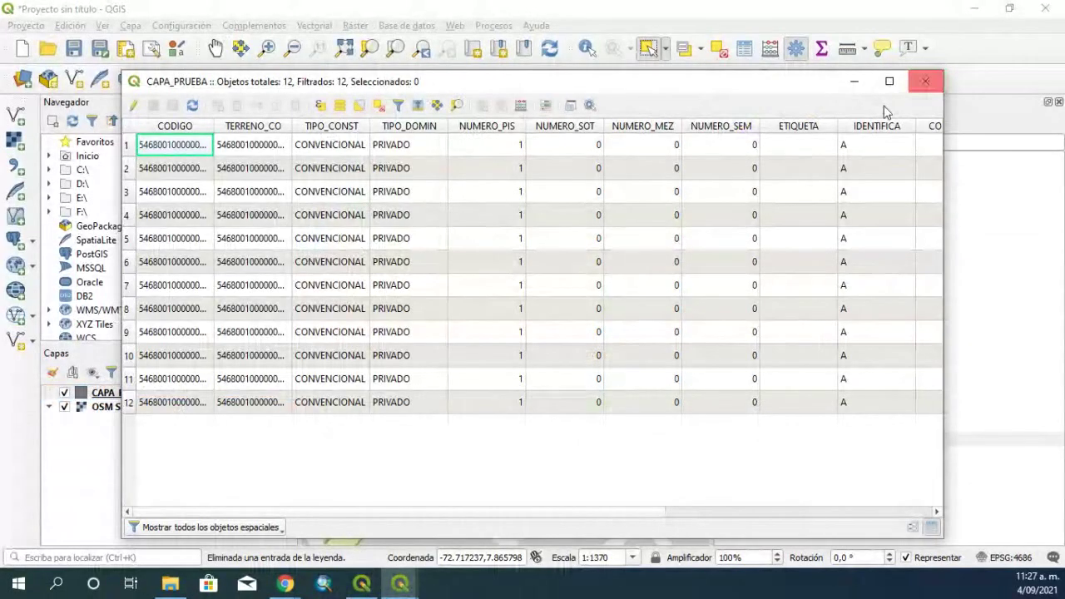
pyautogui.moveTo(661, 91); pyautogui.dragTo(796, 434)
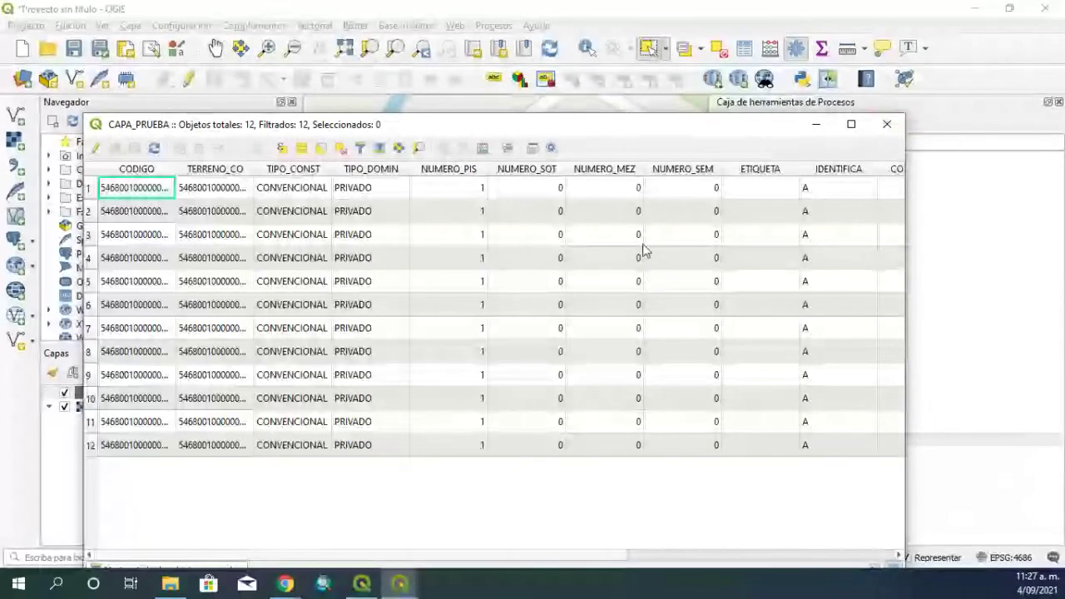
pyautogui.moveTo(604, 131); pyautogui.dragTo(641, 458)
pyautogui.scroll(1, 536, 275)
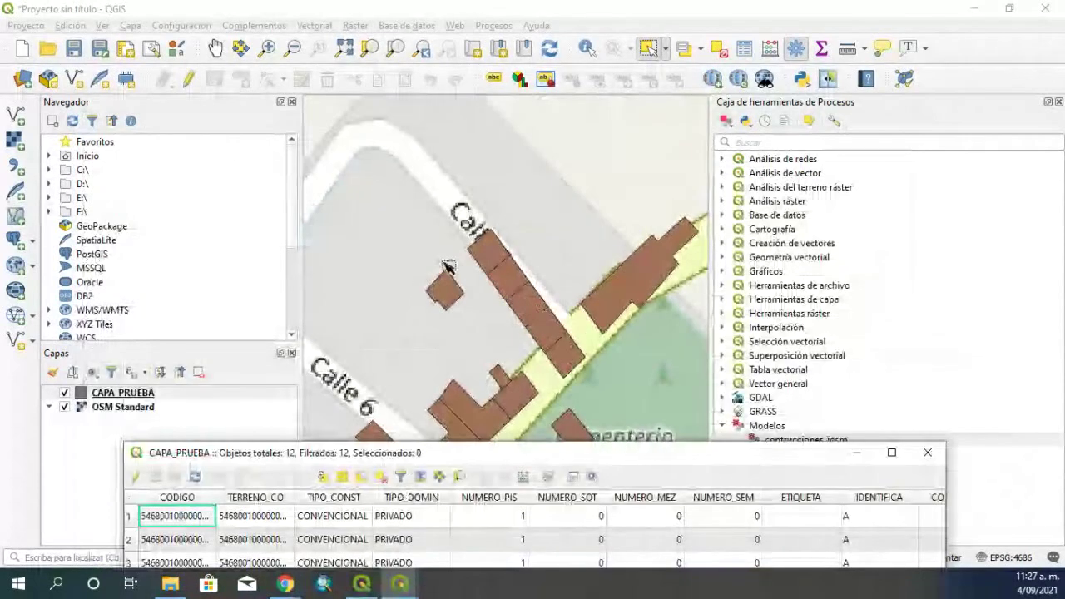
pyautogui.moveTo(523, 469); pyautogui.dragTo(441, 125)
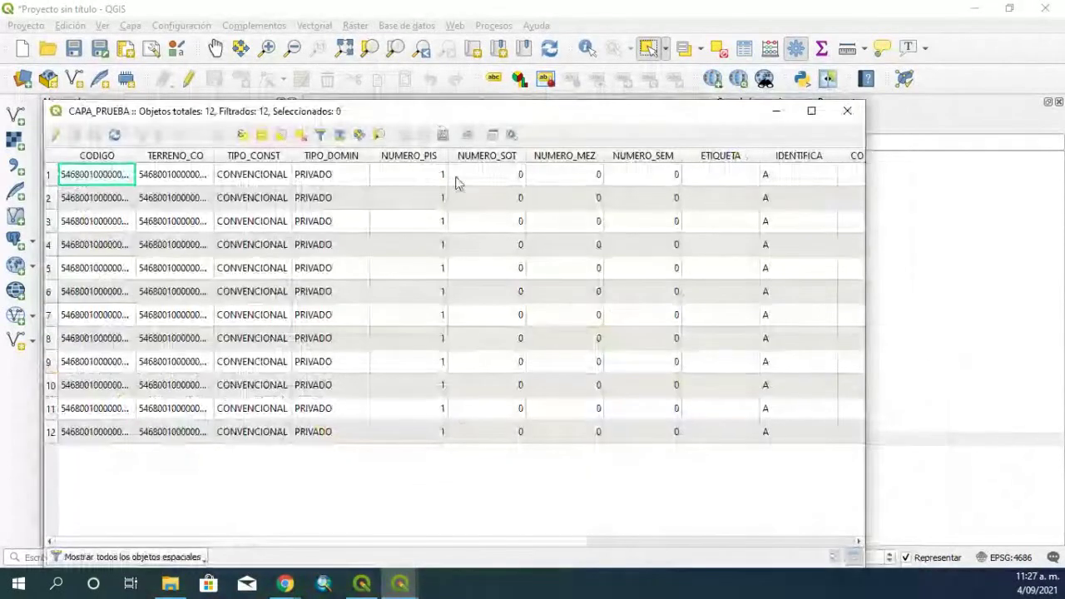
pyautogui.click(845, 111)
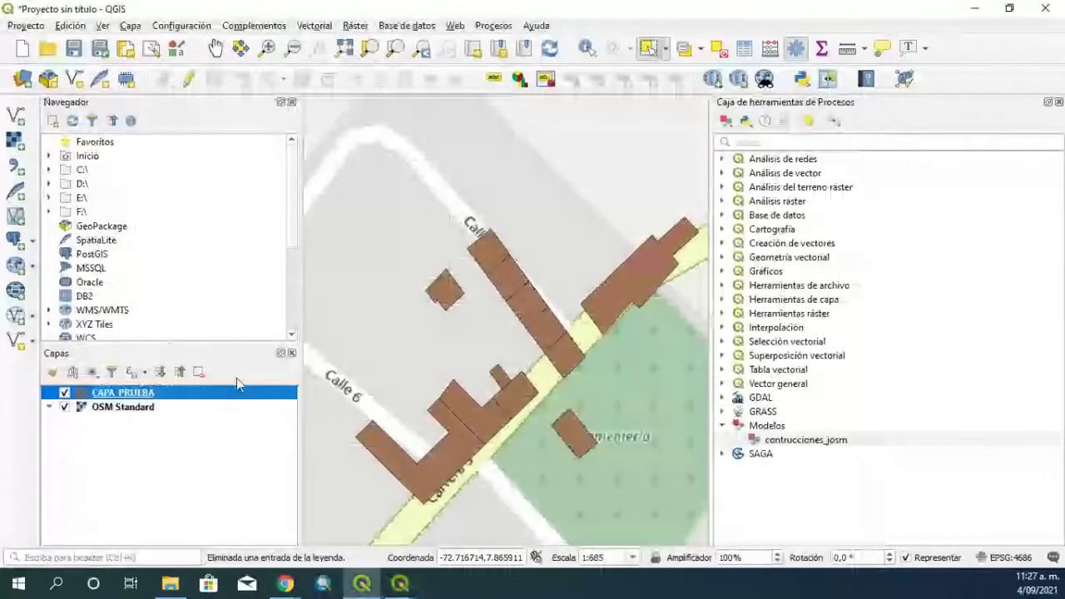
pyautogui.scroll(-1, 416, 373)
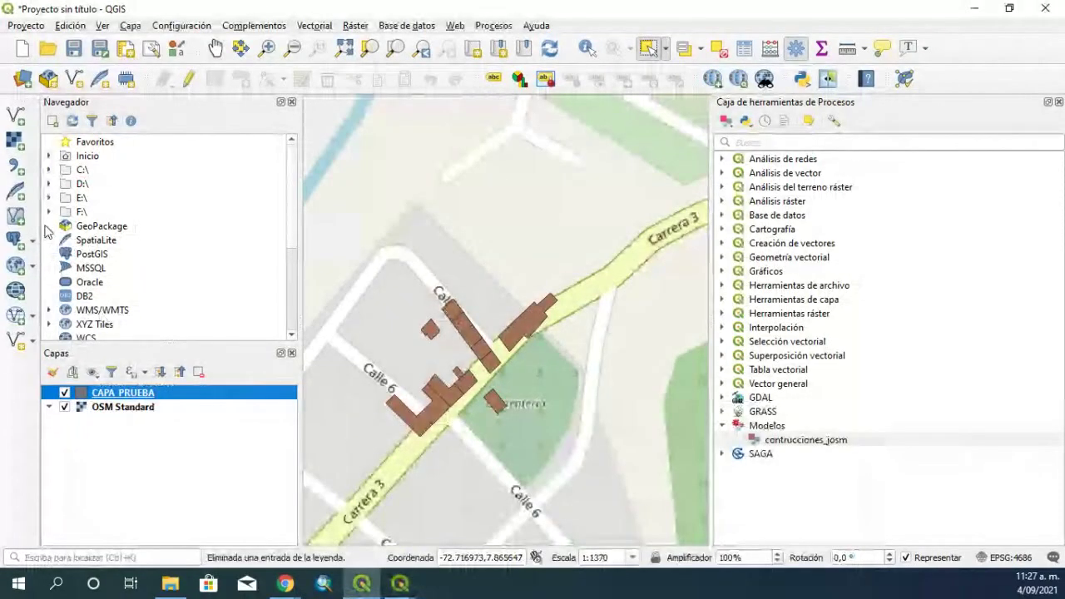
# Add CAPA_PRUEBA.shp from the KAART\OSM folder to the project as another layer
pyautogui.click(170, 584)
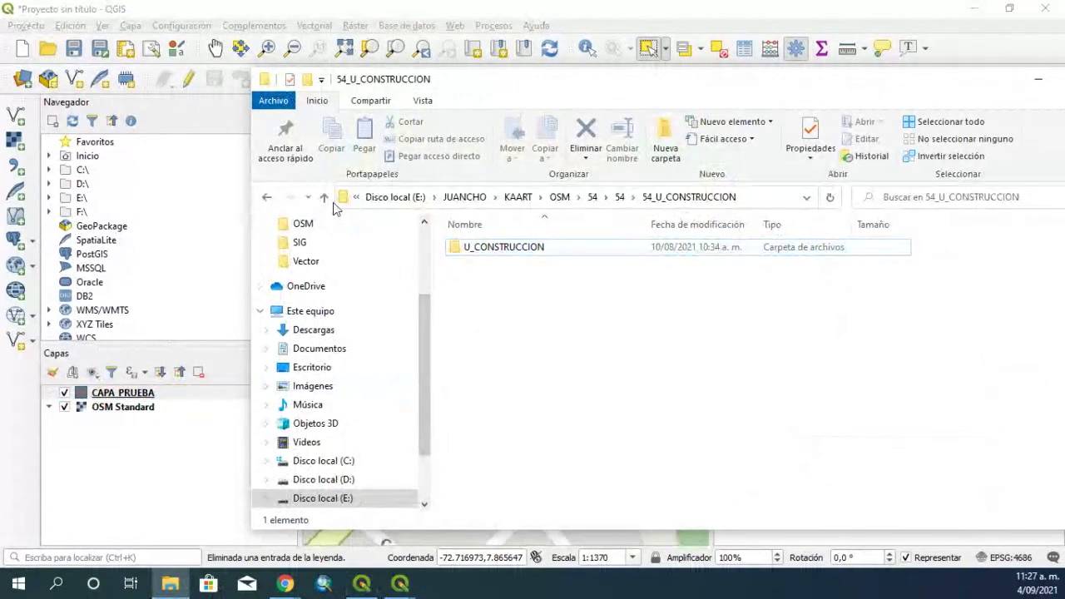
pyautogui.click(323, 196)
pyautogui.doubleClick(500, 248)
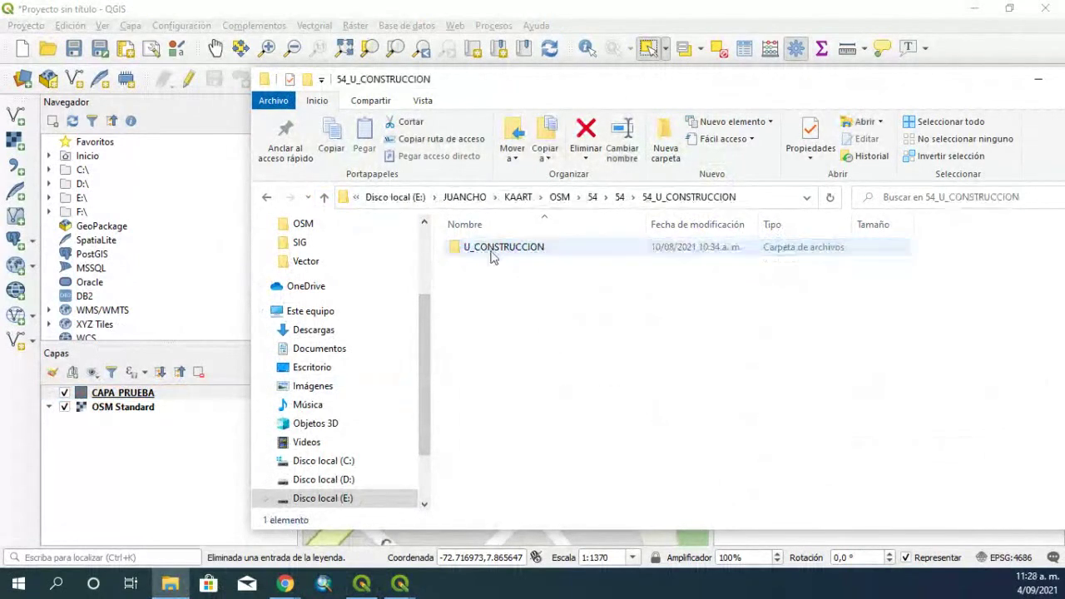
pyautogui.click(324, 198)
pyautogui.click(324, 198)
pyautogui.click(324, 197)
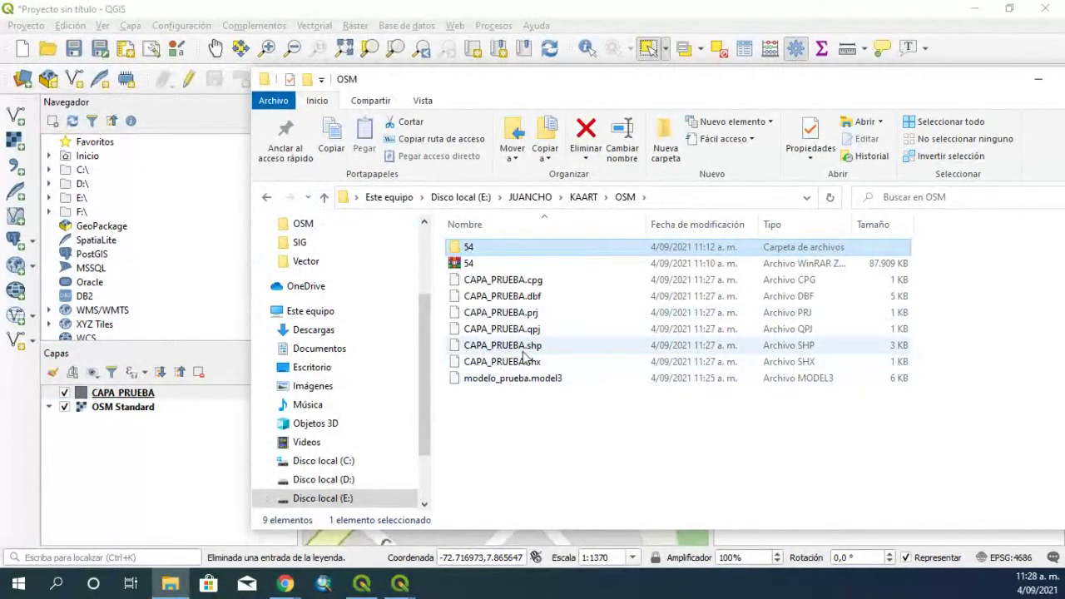
pyautogui.moveTo(523, 350); pyautogui.dragTo(170, 429)
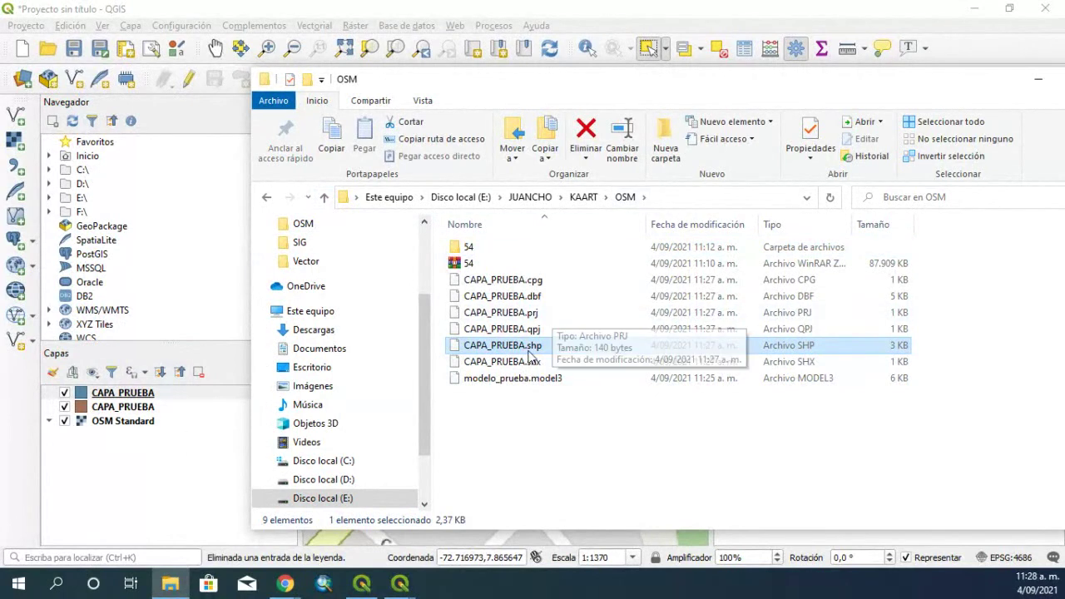
# Add U_CONSTRUCCION.shp from the 54\54\54_U_CONSTRUCCION\U_CONSTRUCCION folder to the project, declining the alternative "File" source type
pyautogui.click(466, 251)
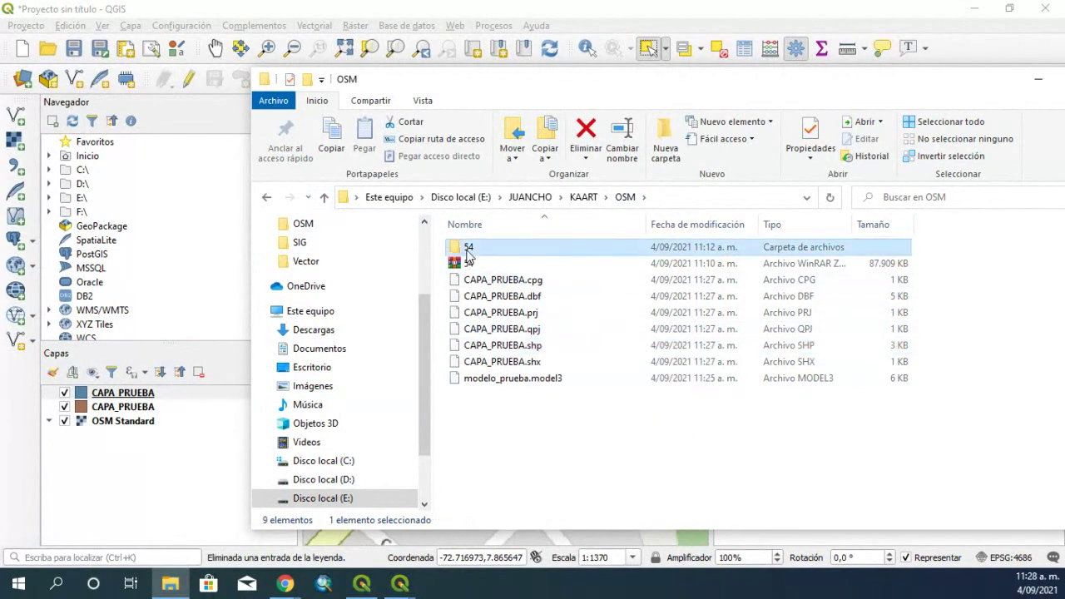
pyautogui.doubleClick(468, 251)
pyautogui.doubleClick(474, 251)
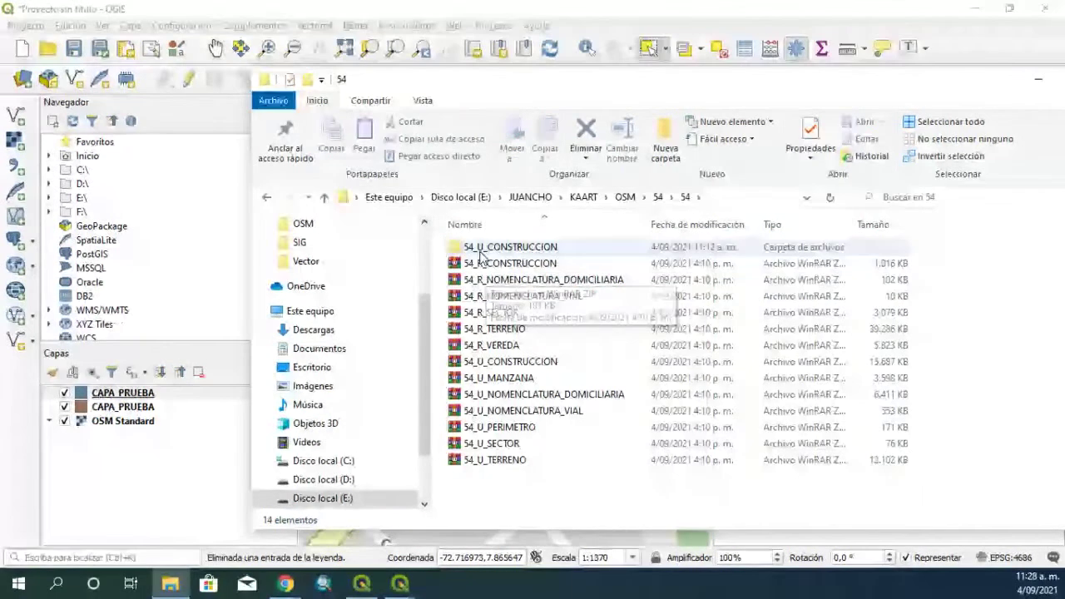
pyautogui.doubleClick(479, 250)
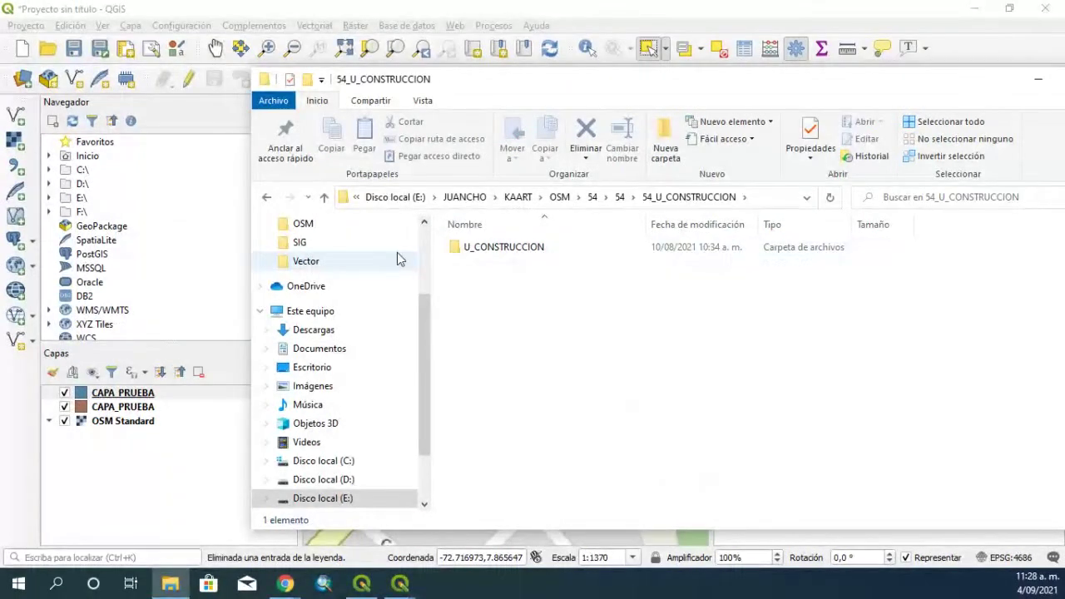
pyautogui.doubleClick(499, 247)
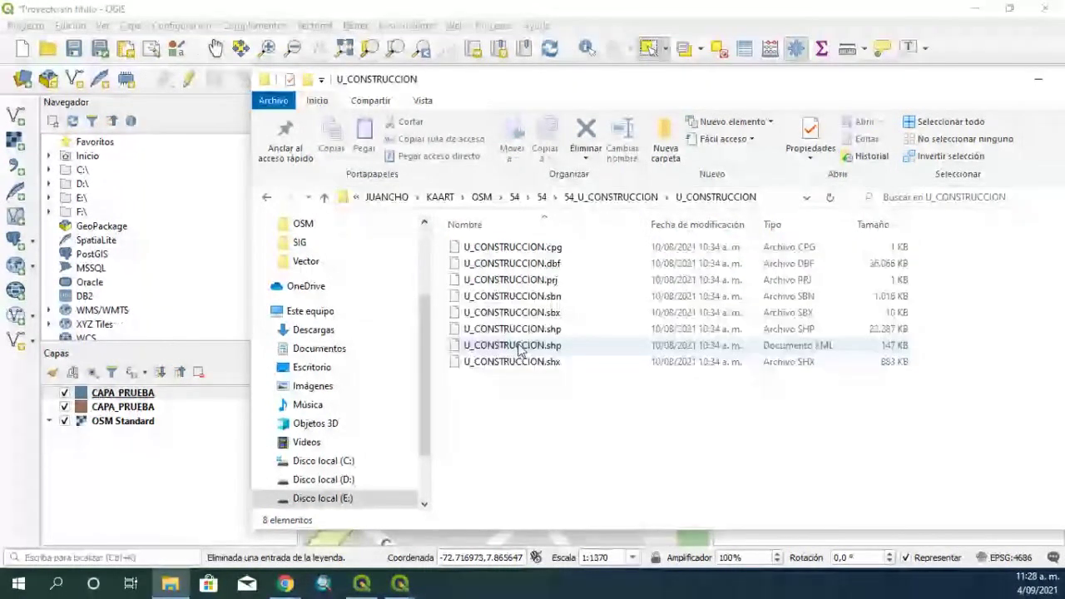
pyautogui.click(520, 350)
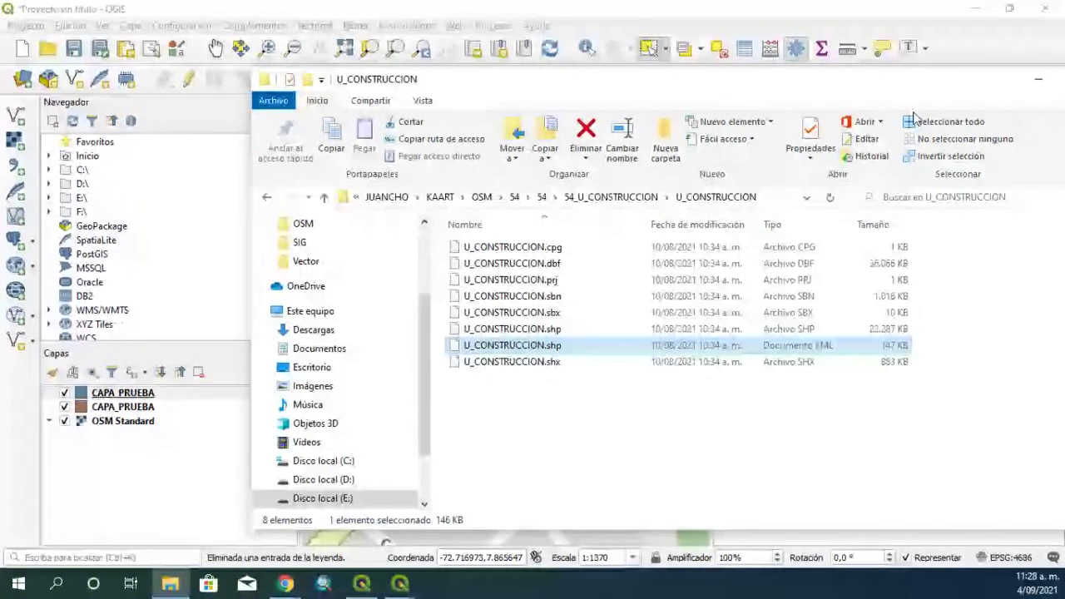
pyautogui.press('Up')
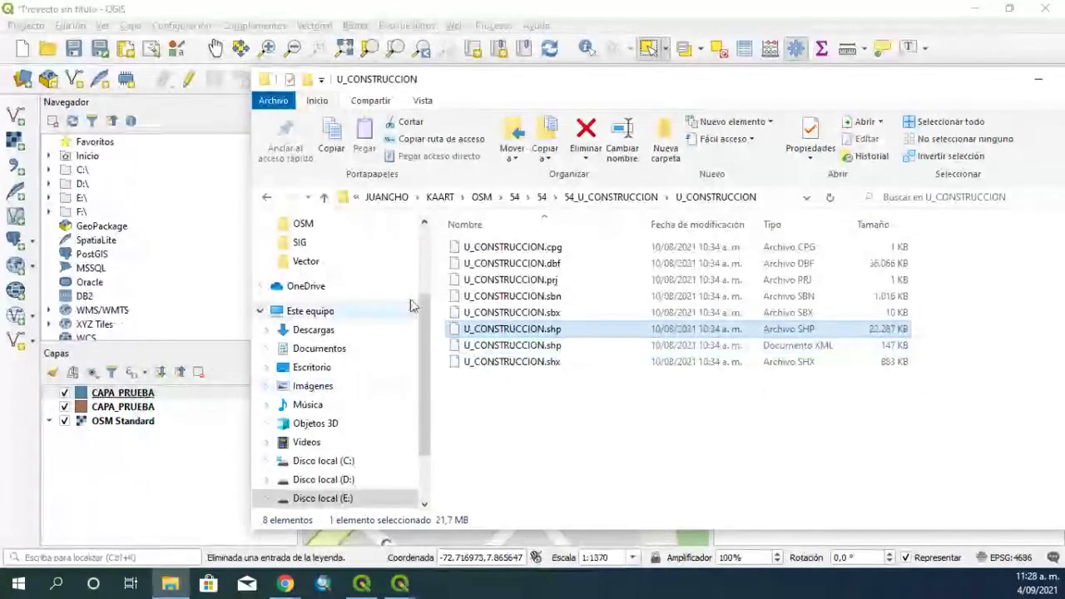
pyautogui.press('Return')
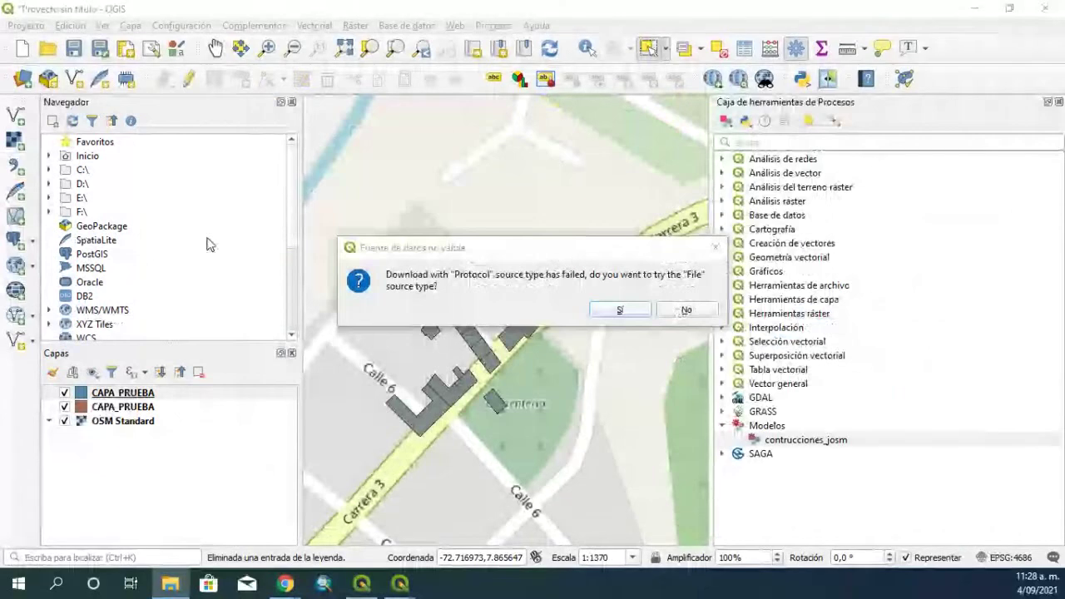
pyautogui.click(685, 310)
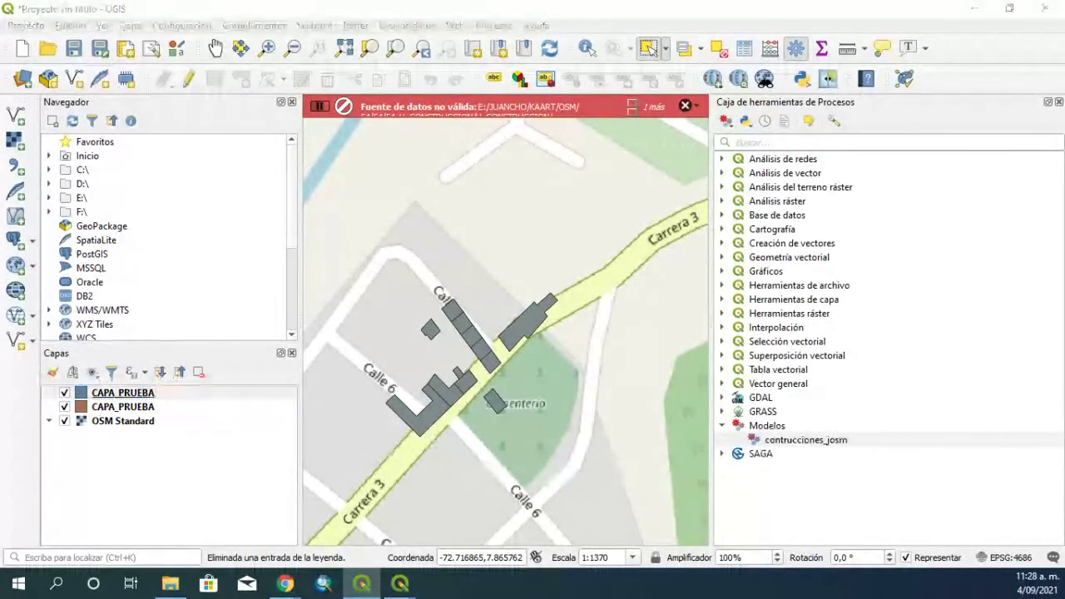
pyautogui.moveTo(37, 466); pyautogui.dragTo(136, 505)
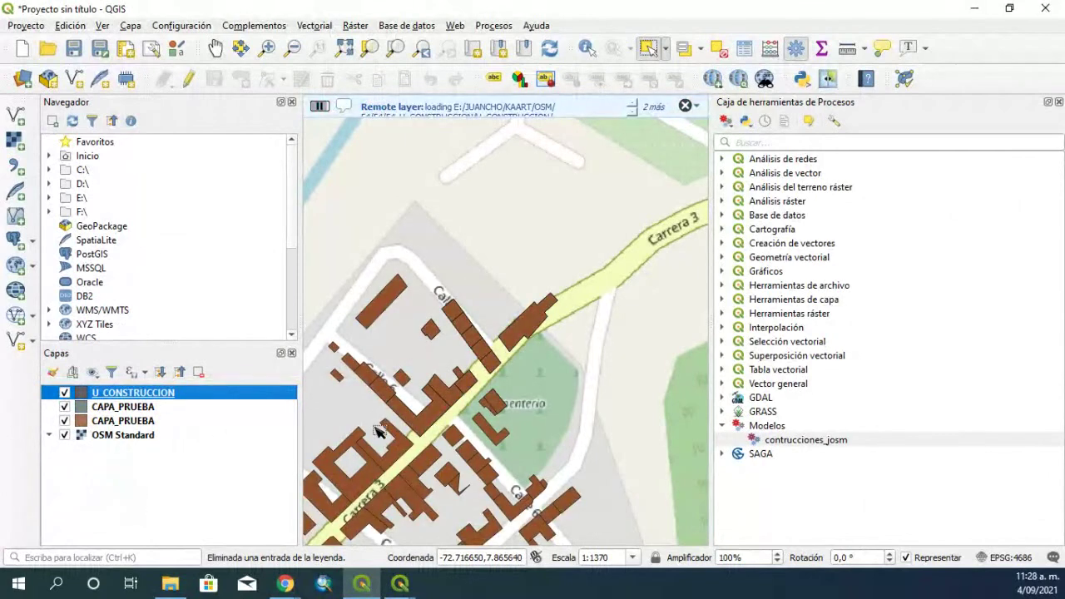
# Remove both CAPA_PRUEBA layers from the project and dismiss the invalid data source message
pyautogui.rightClick(102, 408)
pyautogui.click(153, 229)
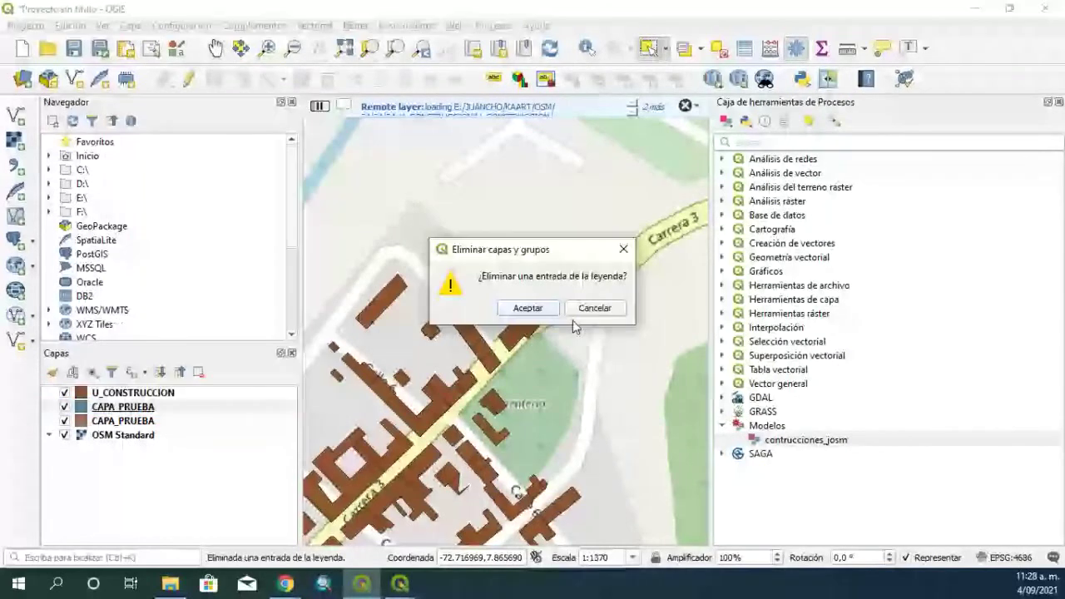
pyautogui.click(528, 308)
pyautogui.rightClick(142, 406)
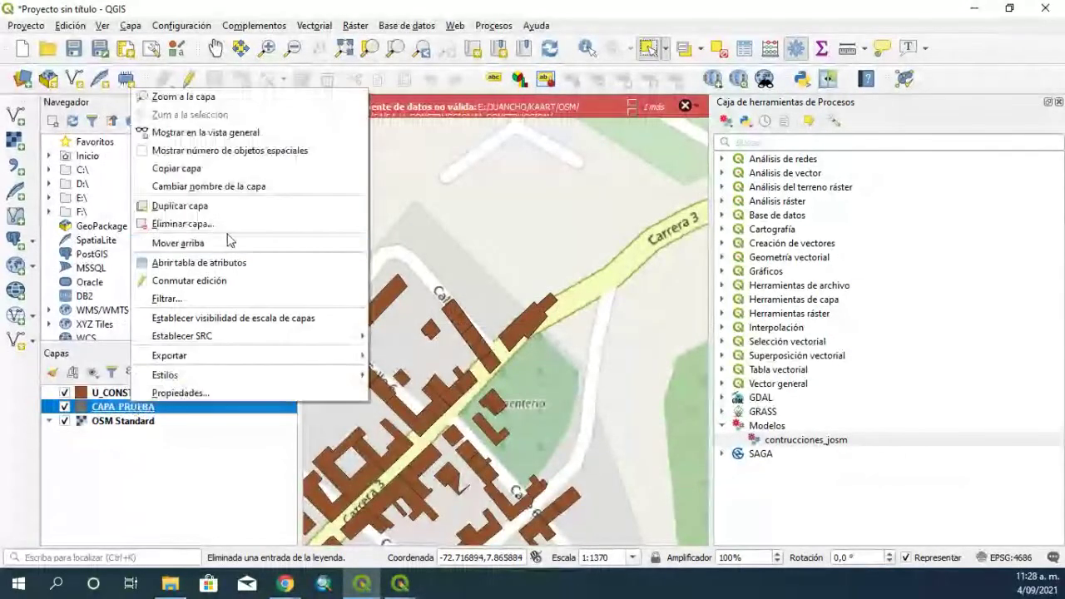
pyautogui.click(208, 272)
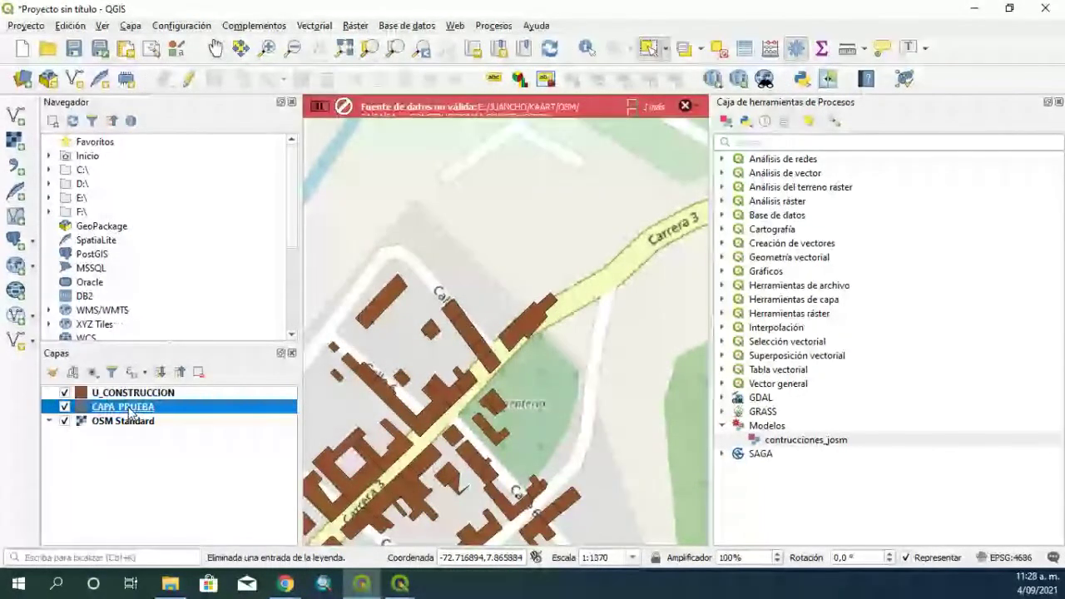
pyautogui.hotkey('ctrl', 'd')
pyautogui.click(528, 307)
pyautogui.scroll(-1, 540, 352)
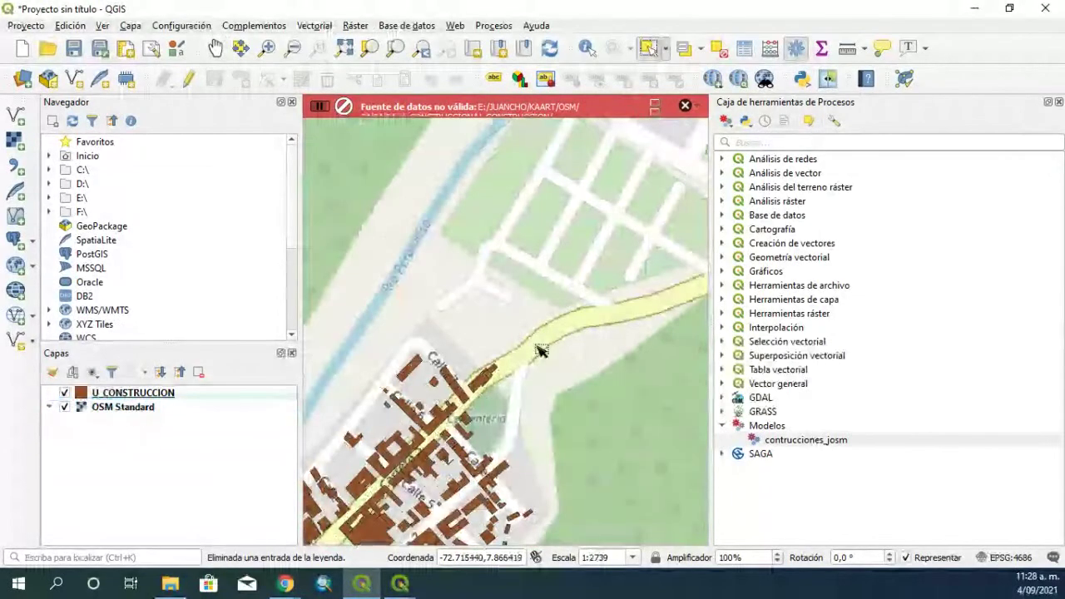
pyautogui.click(685, 106)
# Examine the U_CONSTRUCCION buildings from one town to another, down to the dense blocks around Calle 3 and Calle 4
pyautogui.scroll(-1, 487, 428)
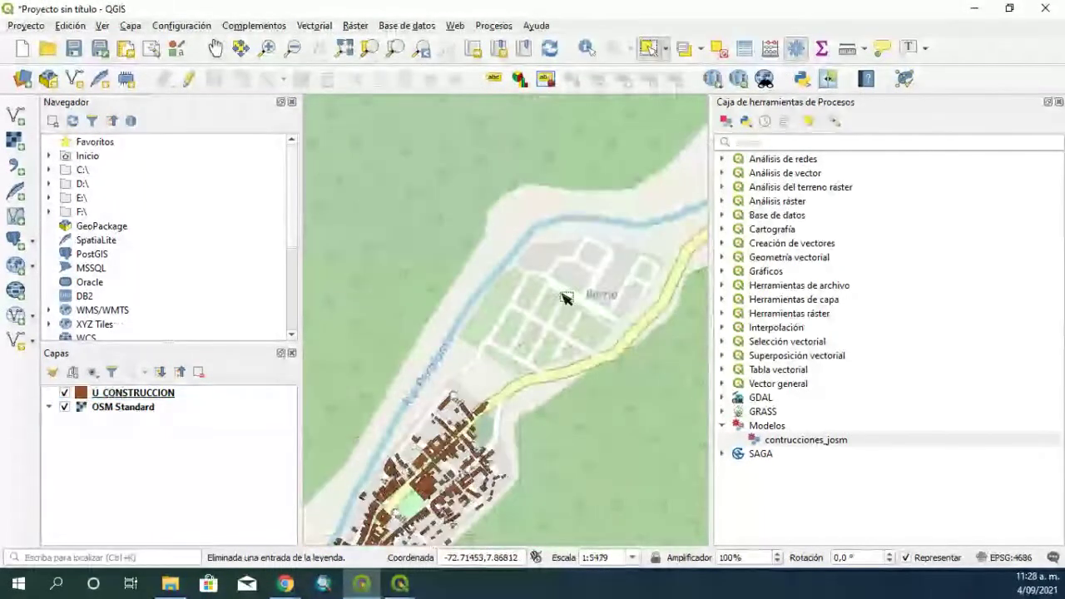
pyautogui.click(214, 47)
pyautogui.moveTo(468, 444); pyautogui.dragTo(505, 374)
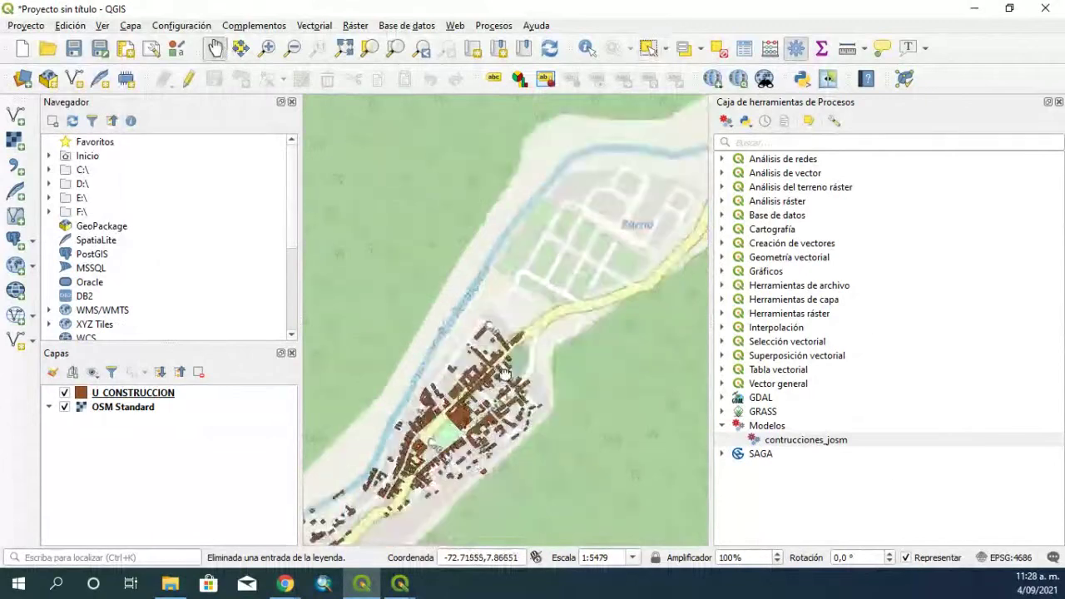
pyautogui.scroll(1, 504, 374)
pyautogui.moveTo(435, 444); pyautogui.dragTo(506, 373)
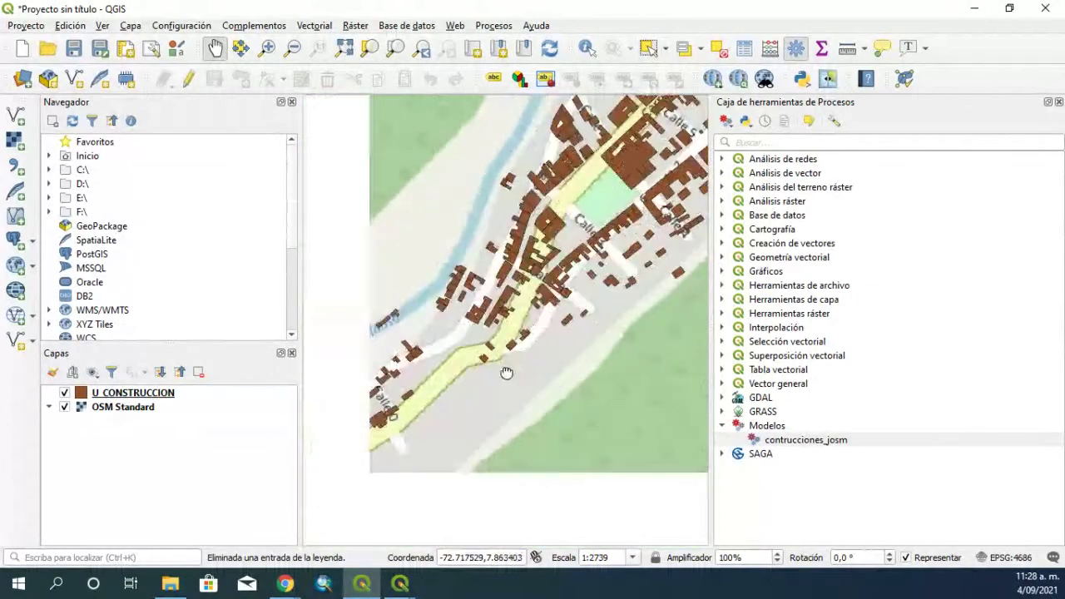
pyautogui.scroll(-4, 499, 383)
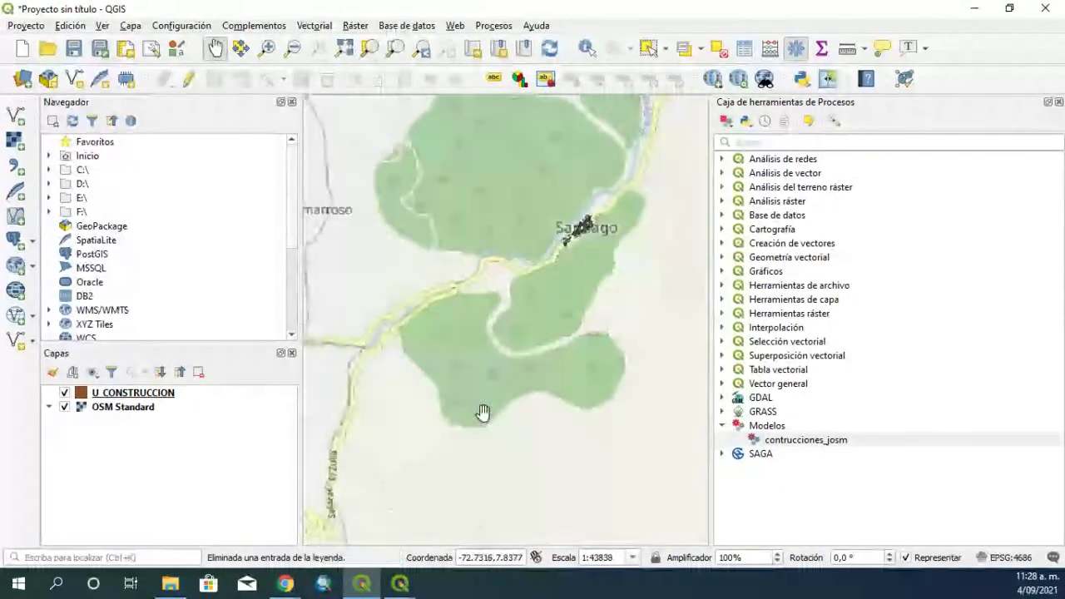
pyautogui.moveTo(483, 413); pyautogui.dragTo(464, 380)
pyautogui.moveTo(435, 433); pyautogui.dragTo(571, 368)
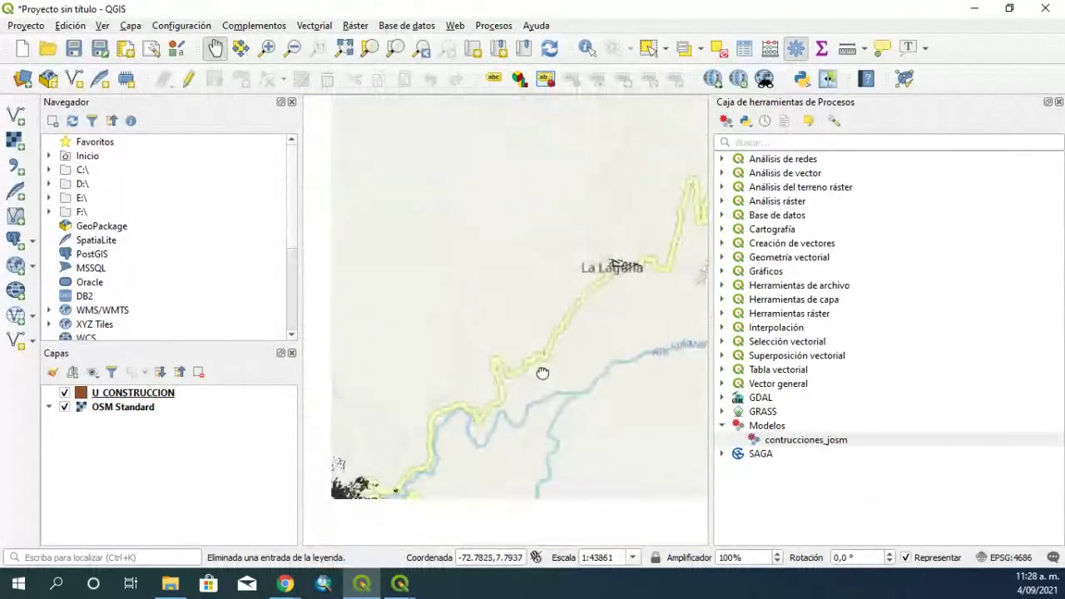
pyautogui.scroll(5, 459, 374)
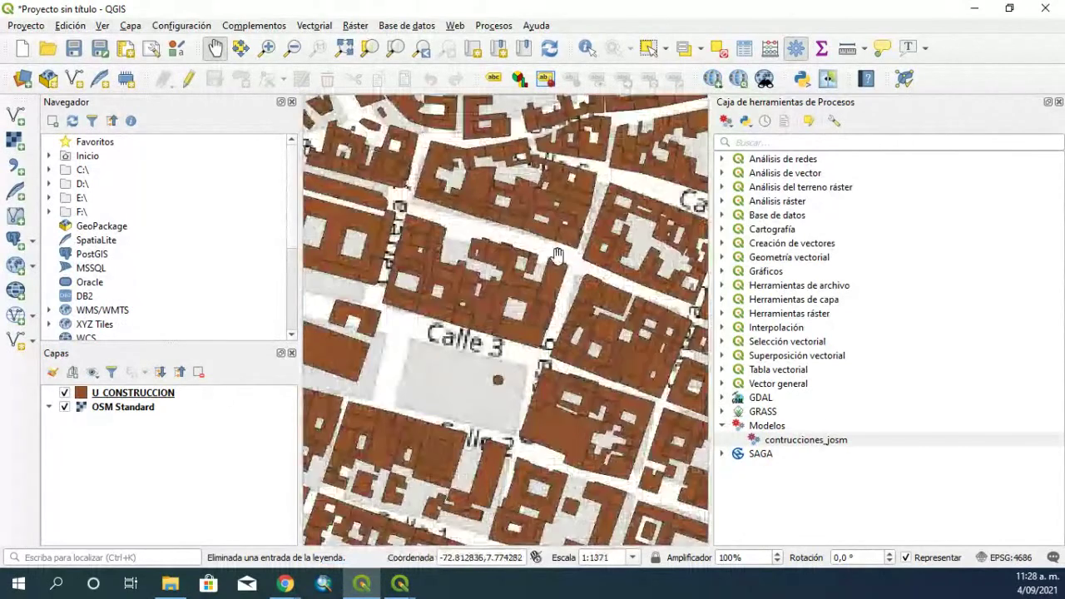
pyautogui.scroll(1, 558, 254)
pyautogui.scroll(-2, 516, 299)
pyautogui.scroll(2, 466, 345)
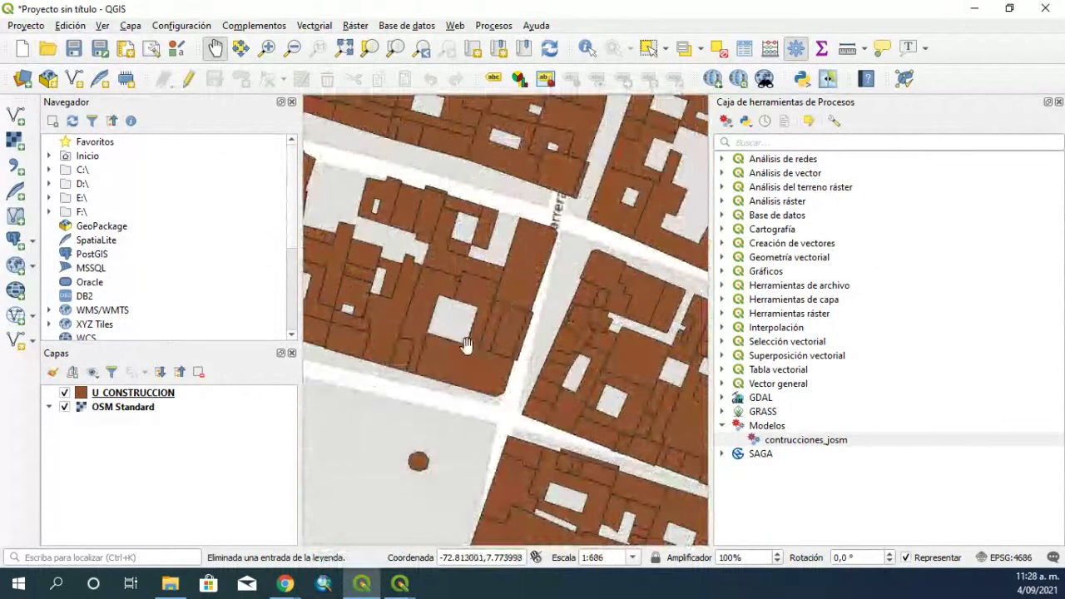
pyautogui.moveTo(599, 302); pyautogui.dragTo(526, 283)
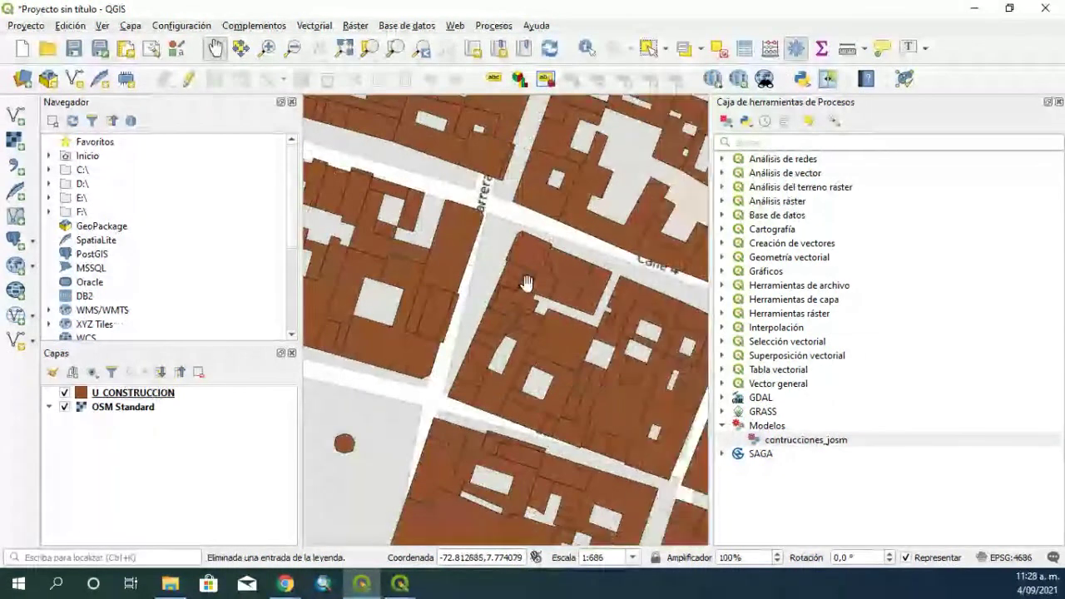
# Select the buildings of one block south of Calle 4 and examine only those selected records in the U_CONSTRUCCION attribute table
pyautogui.click(649, 47)
pyautogui.moveTo(483, 239); pyautogui.dragTo(630, 387)
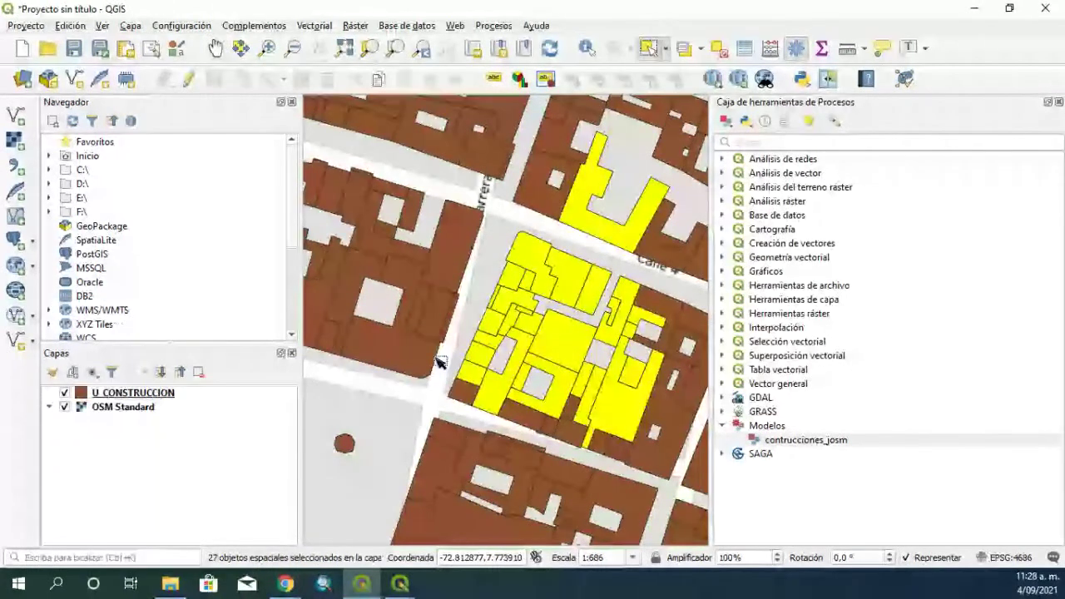
pyautogui.rightClick(117, 392)
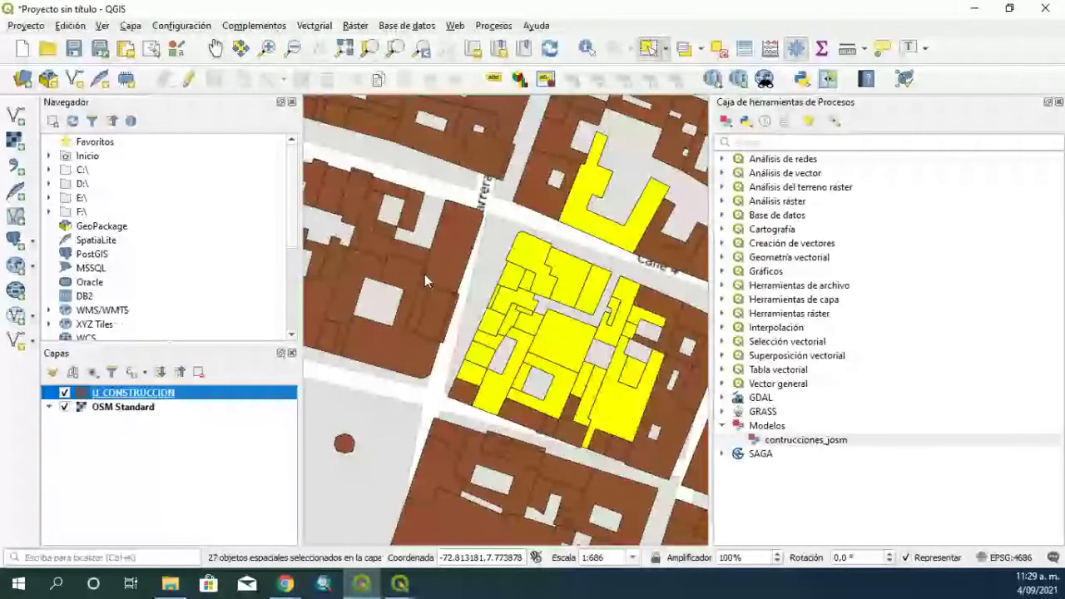
pyautogui.press('F6')
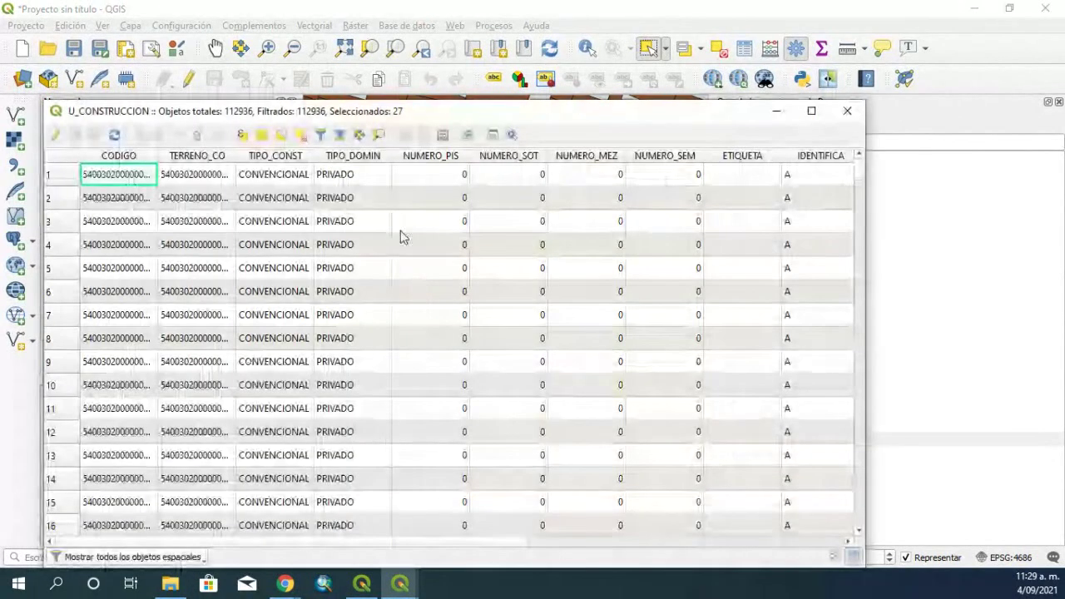
pyautogui.moveTo(361, 116); pyautogui.dragTo(361, 55)
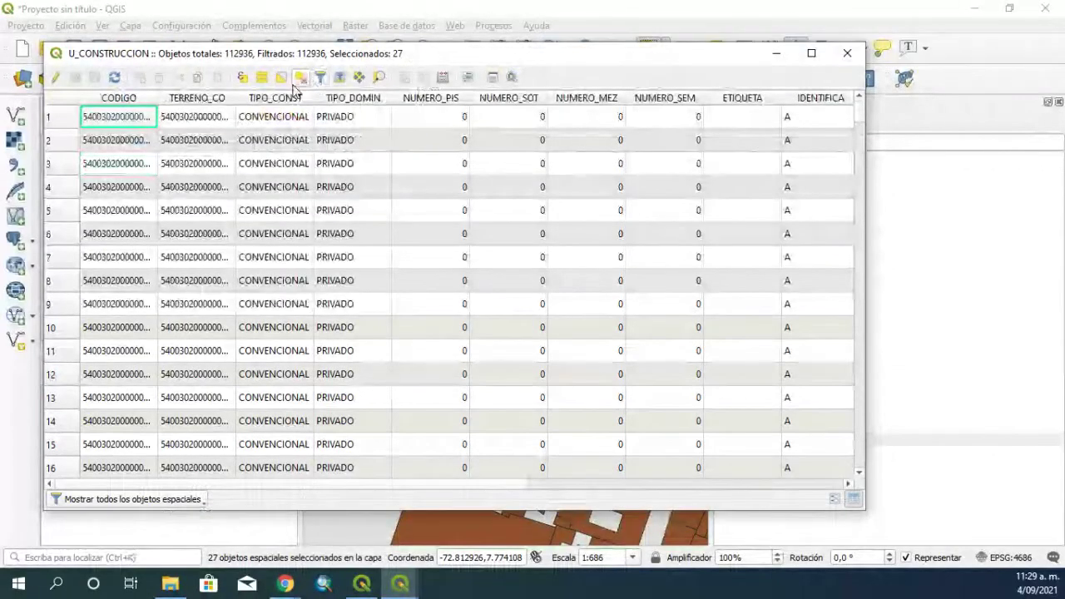
pyautogui.click(190, 500)
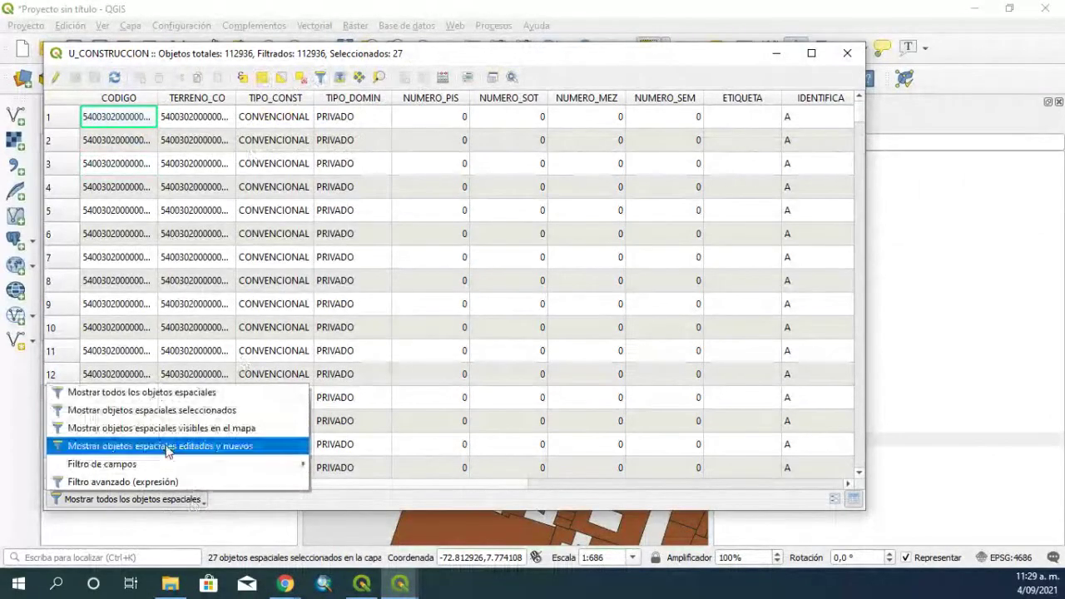
pyautogui.click(152, 411)
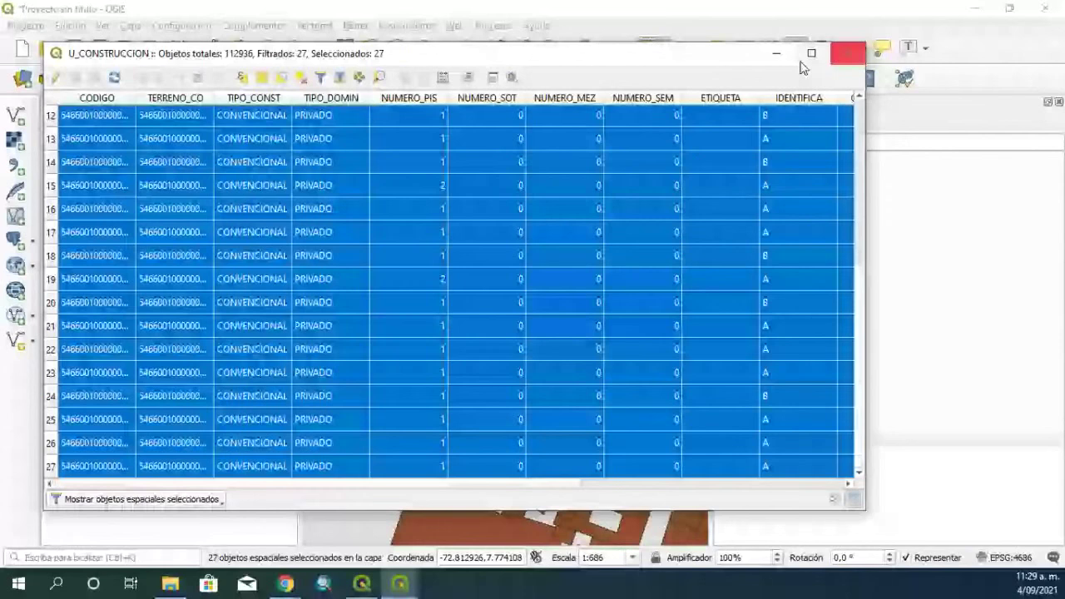
pyautogui.click(848, 54)
# Select the U_CONSTRUCCION buildings in the four blocks around Calle 4 and export only them to KAART\OSM\CAPA_PRUEBA.shp in EPSG:4686, overwriting the file
pyautogui.scroll(2, 514, 384)
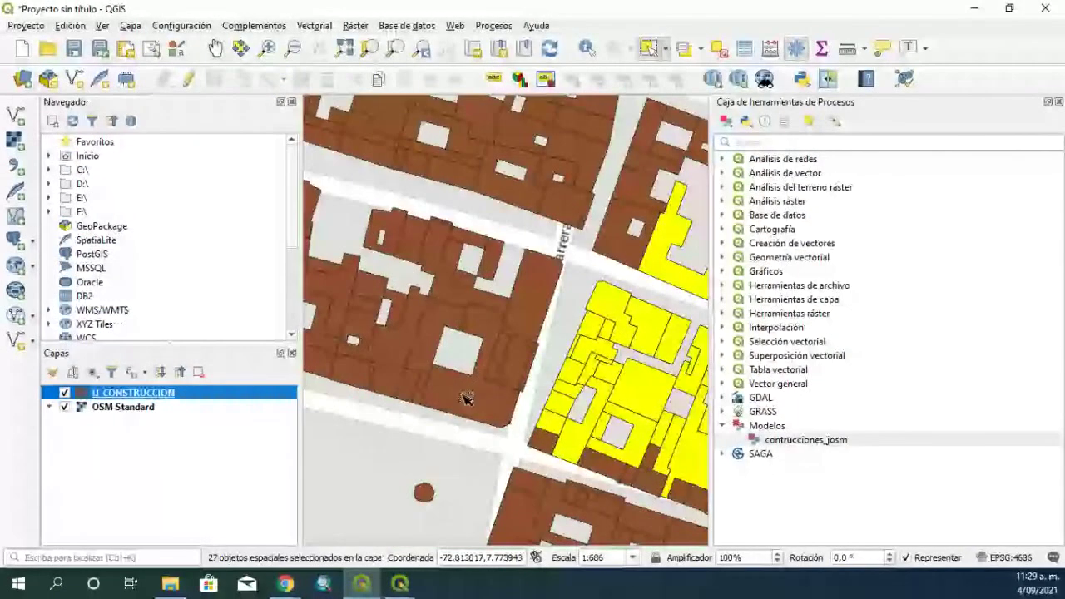
pyautogui.scroll(-1, 466, 399)
pyautogui.moveTo(560, 425); pyautogui.dragTo(561, 426)
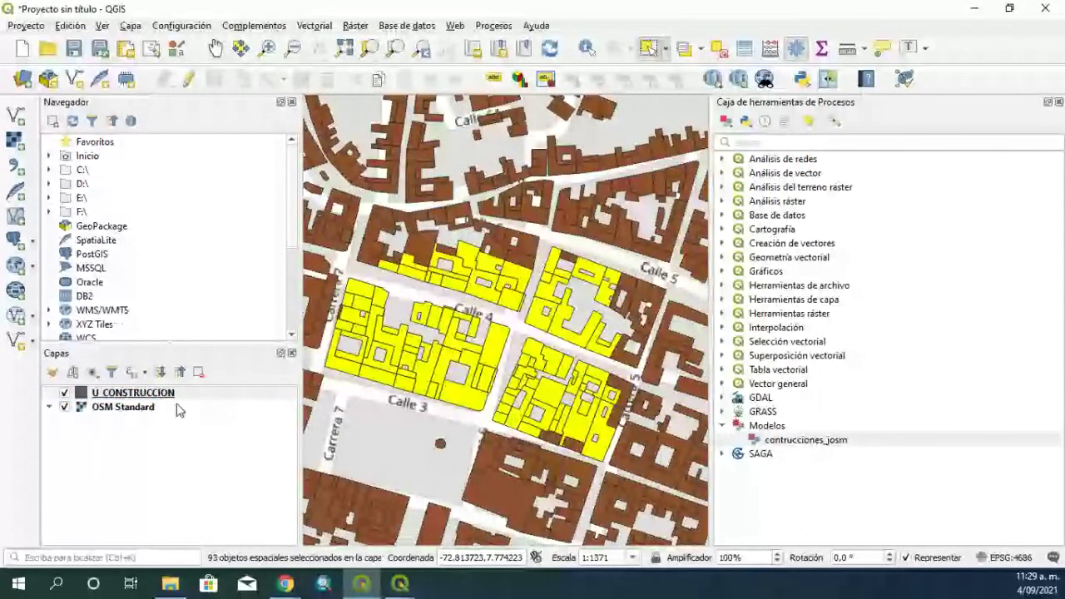
pyautogui.rightClick(155, 393)
pyautogui.click(466, 428)
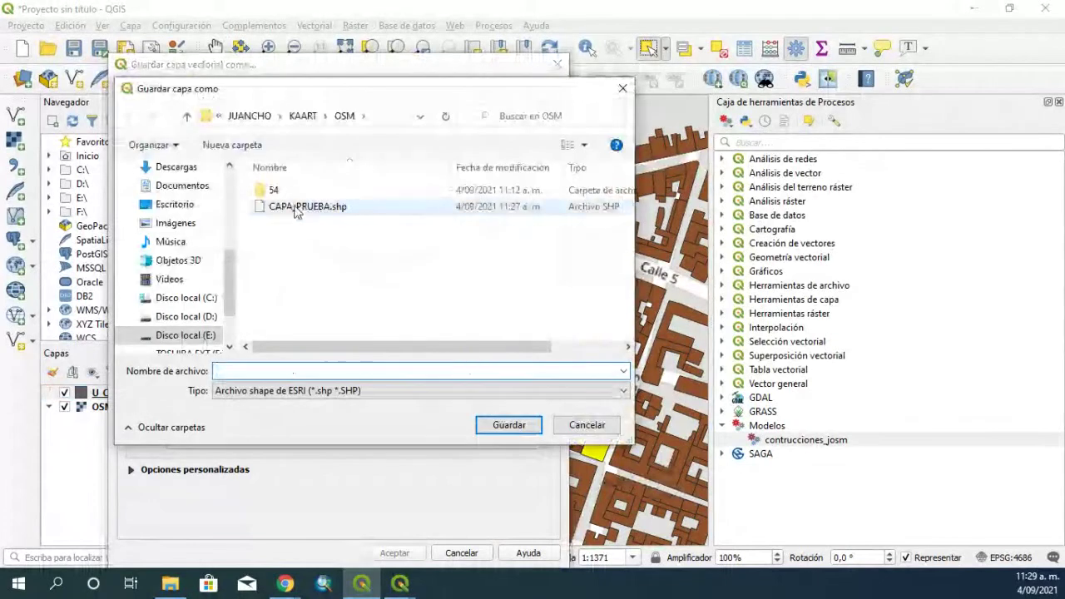
pyautogui.click(295, 207)
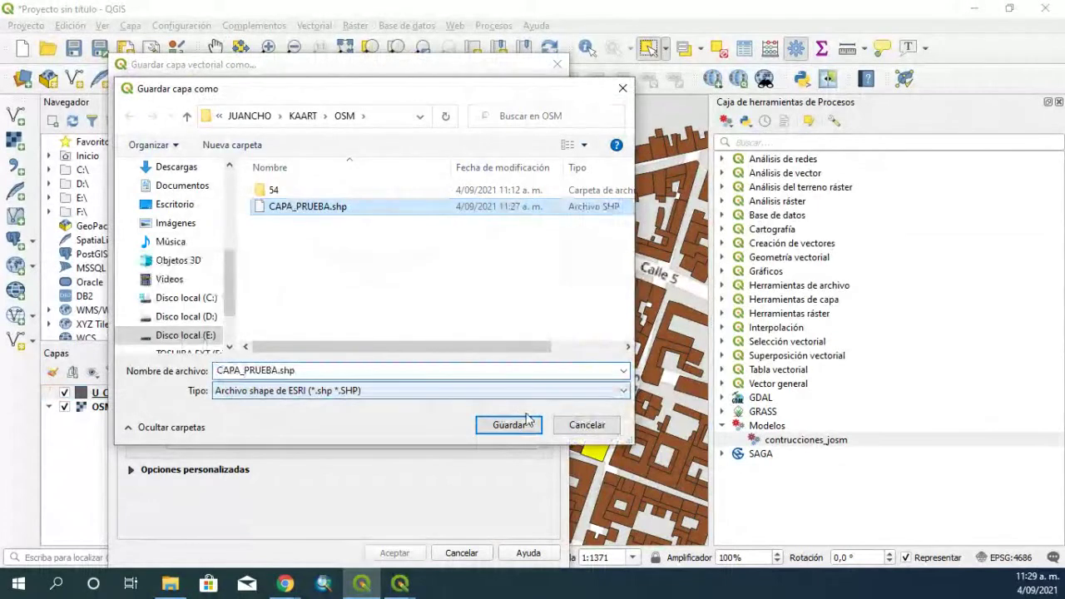
pyautogui.click(525, 424)
pyautogui.click(393, 551)
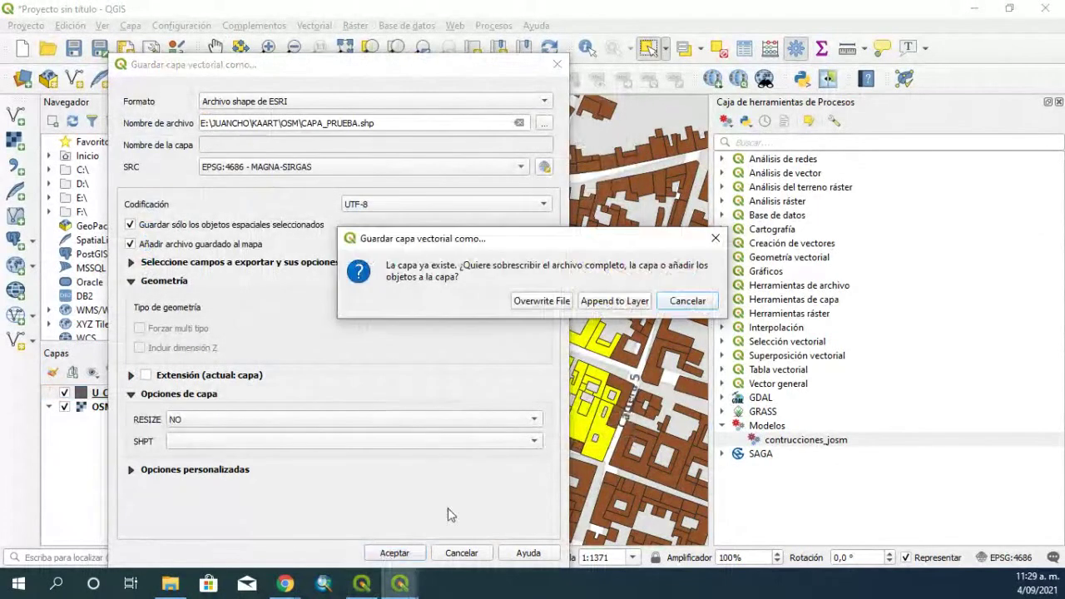
pyautogui.click(567, 303)
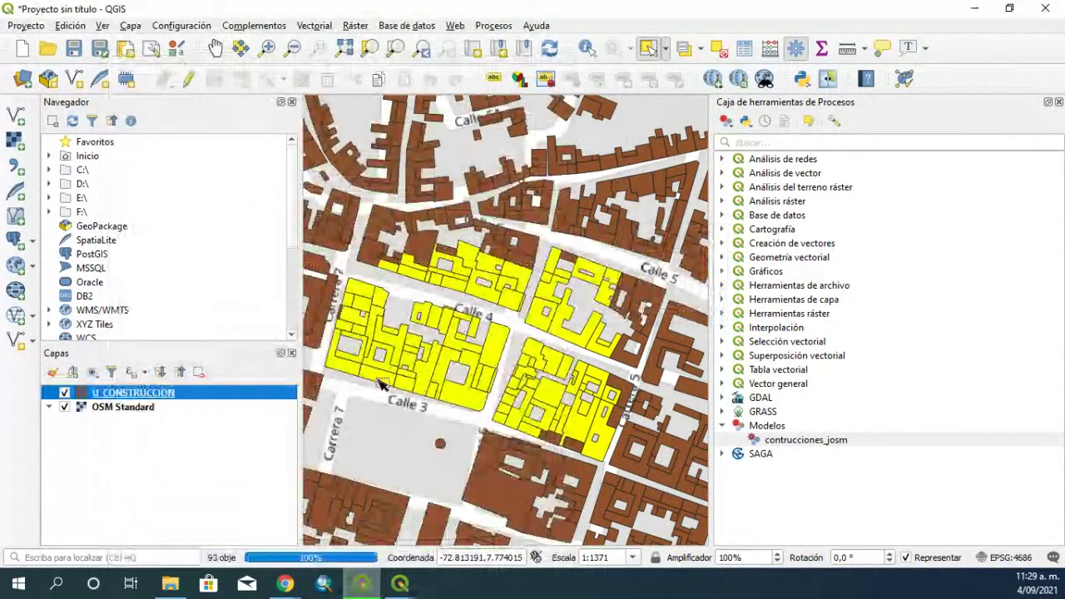
# Remove the U_CONSTRUCCION layer from the project
pyautogui.rightClick(113, 407)
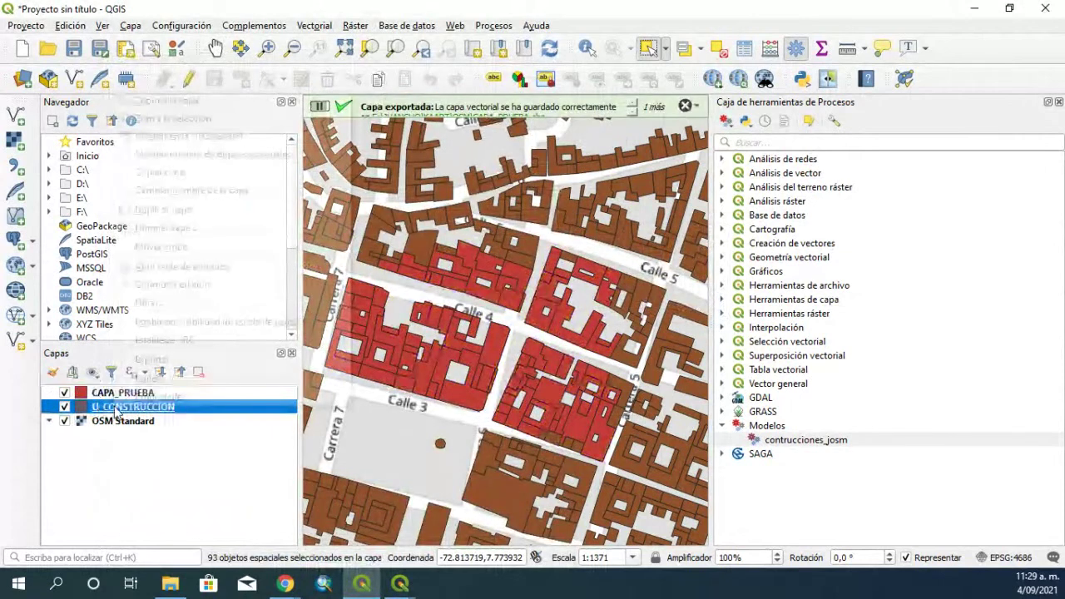
pyautogui.click(210, 233)
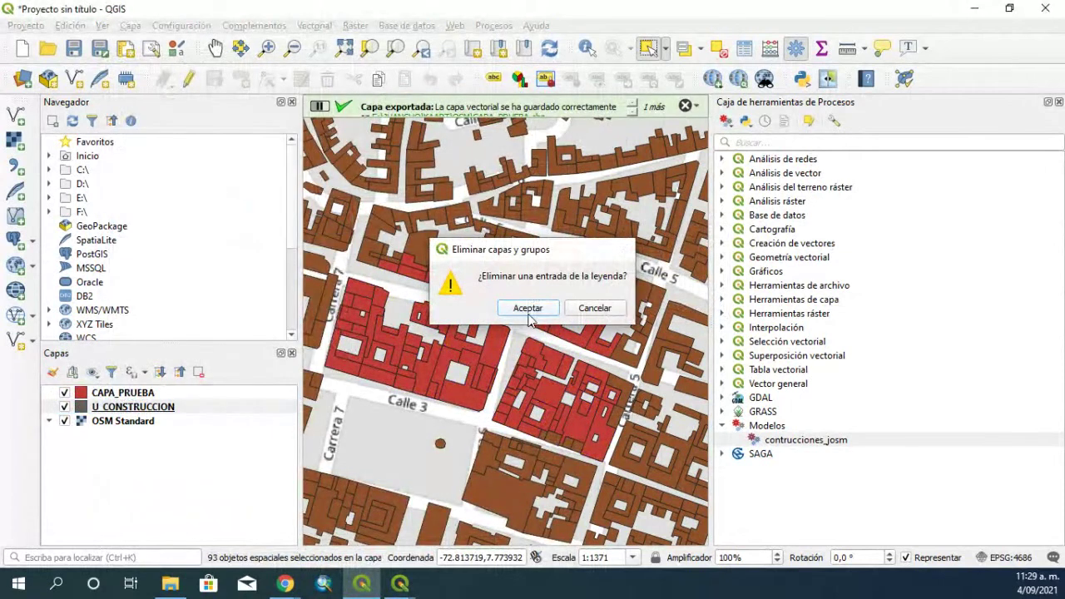
pyautogui.click(522, 308)
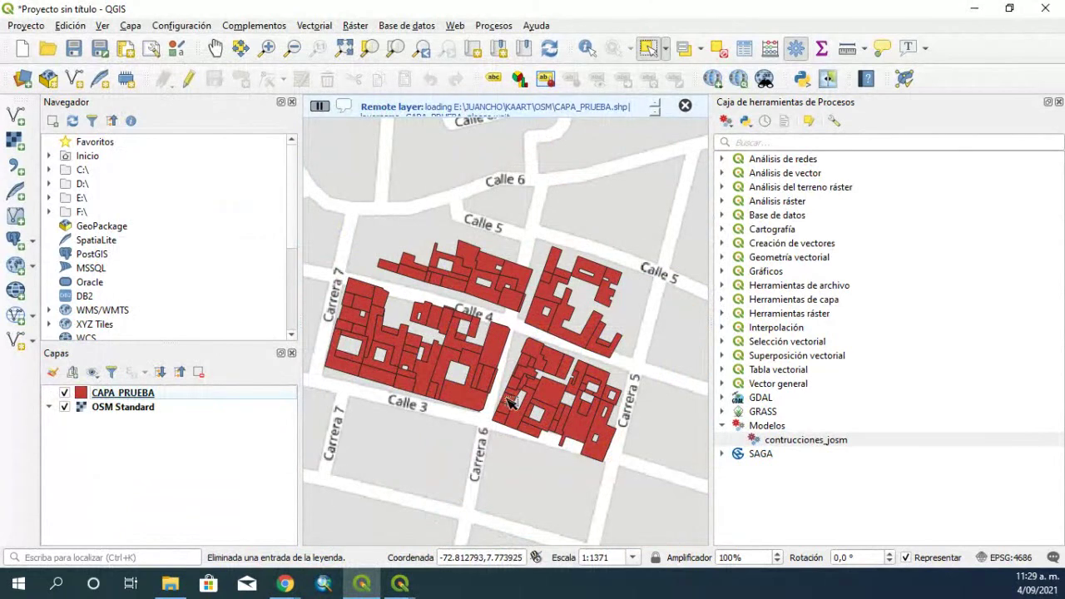
# Examine the CAPA_PRUEBA attribute table sorted by NUMERO_PIS in ascending order, down to the last records
pyautogui.rightClick(161, 397)
pyautogui.click(238, 388)
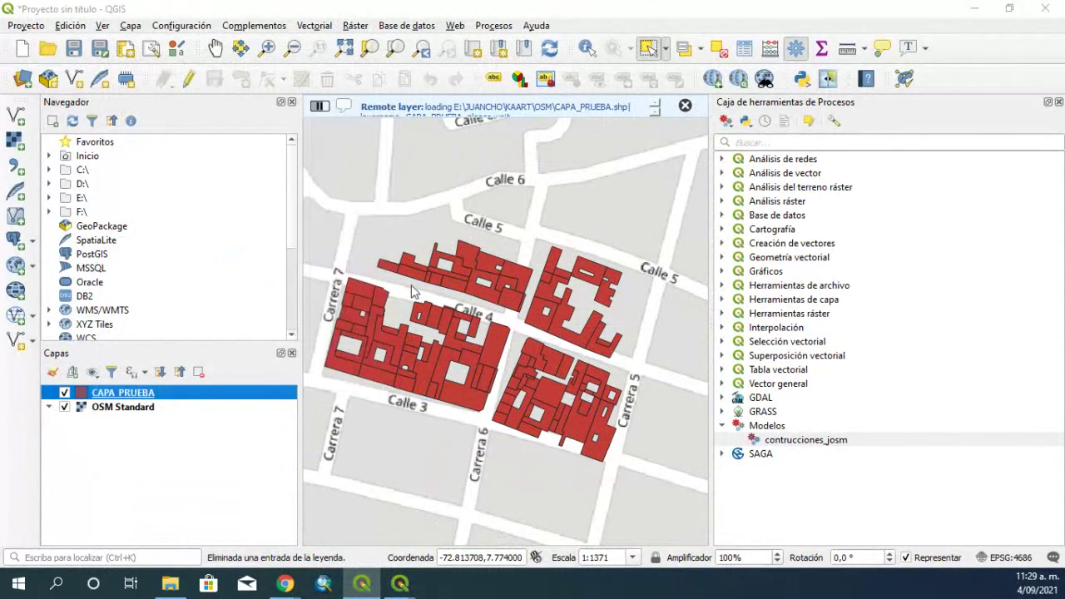
pyautogui.scroll(-10, 442, 171)
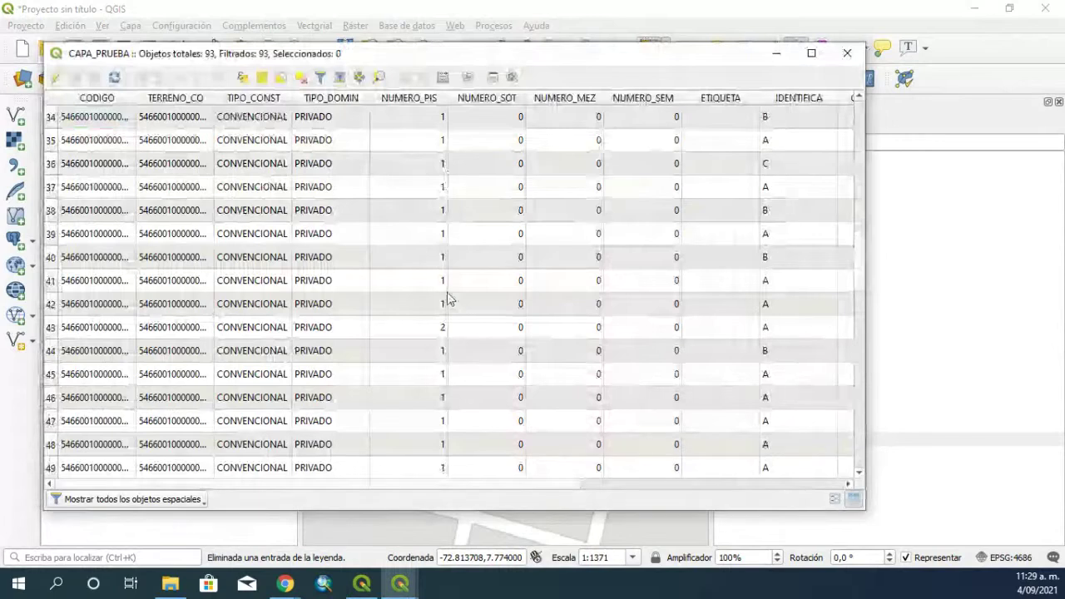
pyautogui.scroll(-3, 428, 416)
pyautogui.scroll(2, 428, 420)
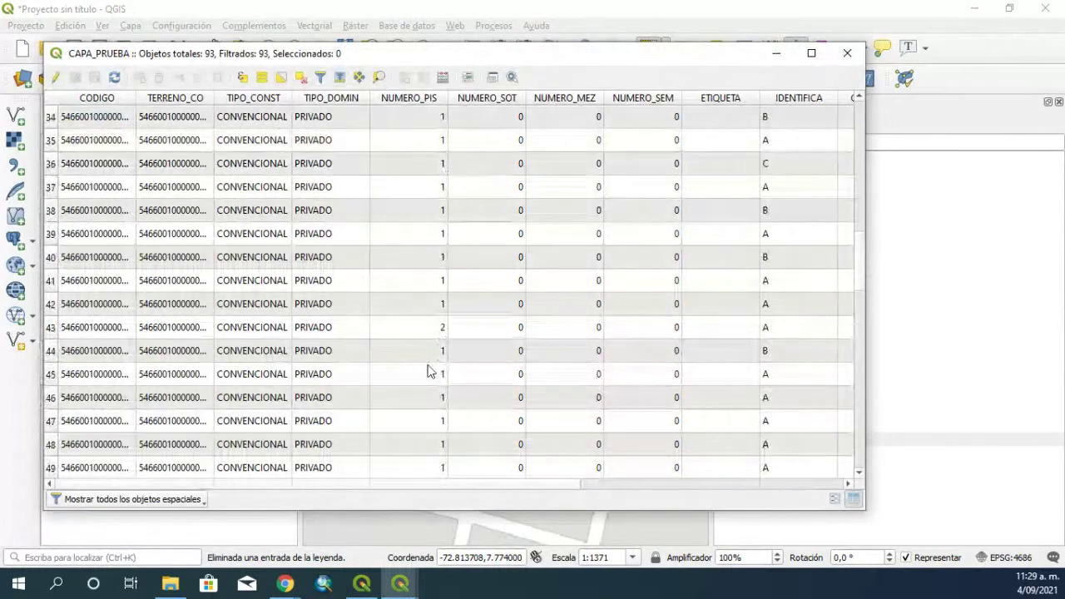
pyautogui.click(408, 98)
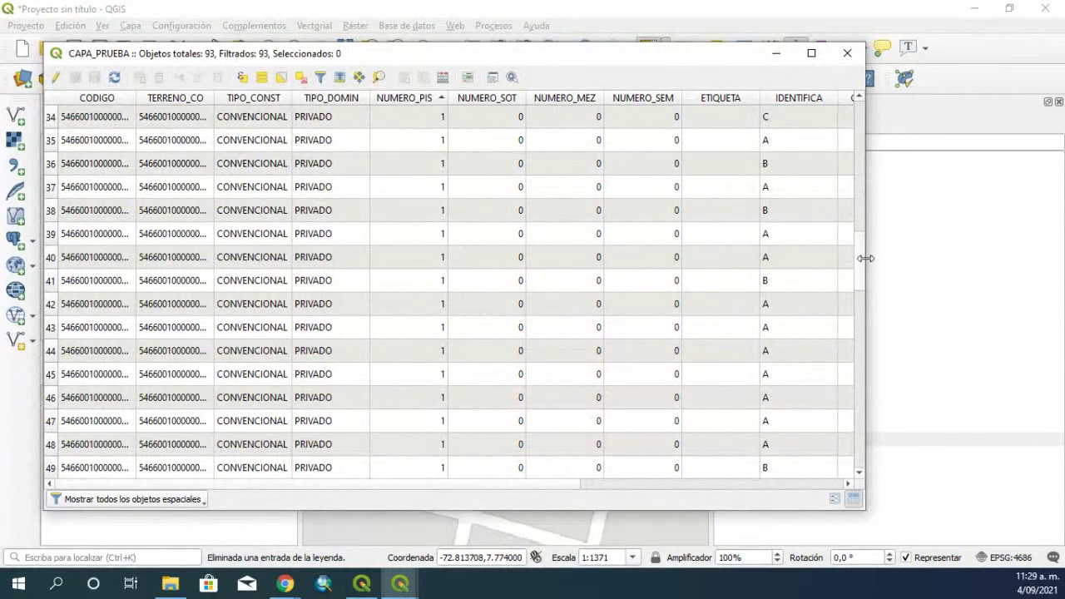
pyautogui.scroll(-2, 863, 308)
pyautogui.moveTo(863, 308); pyautogui.dragTo(859, 452)
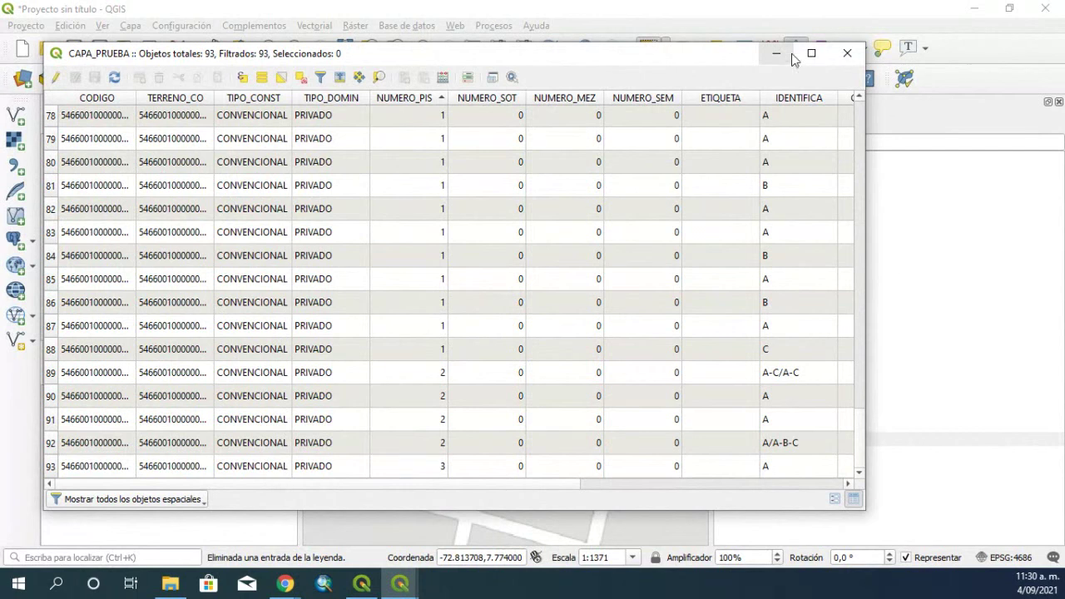
pyautogui.click(842, 53)
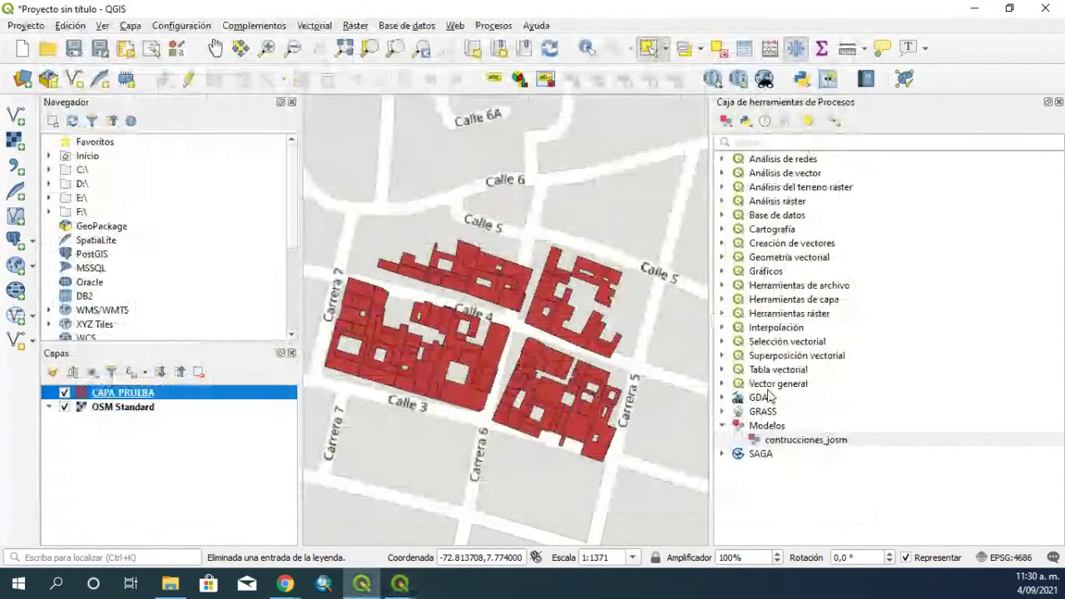
# Run the contrucciones_josm model on CAPA_PRUEBA with a temporary output layer that loads after execution
pyautogui.doubleClick(783, 442)
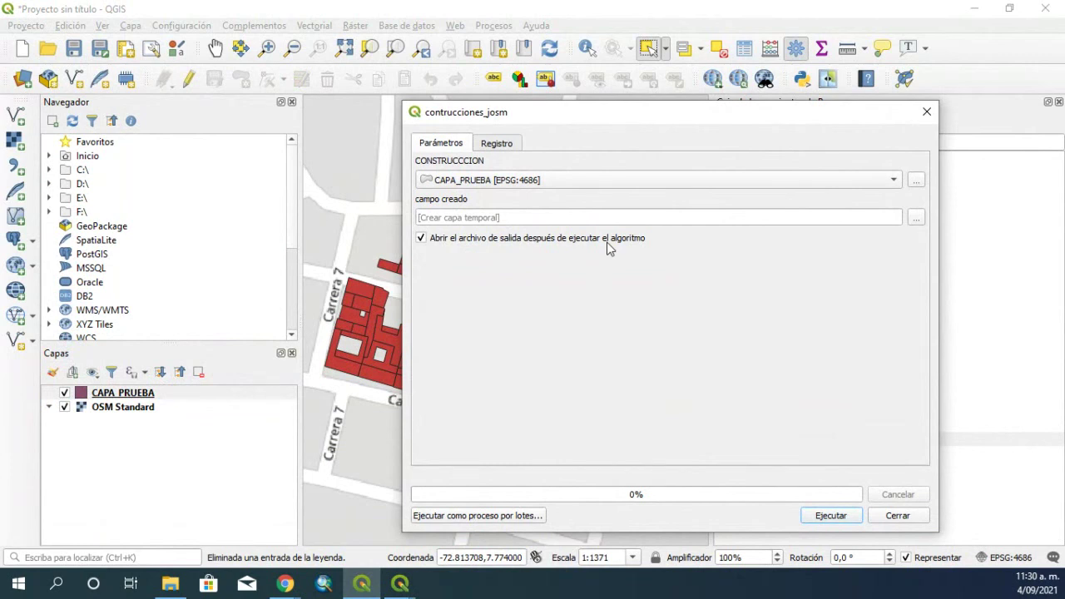
pyautogui.click(814, 517)
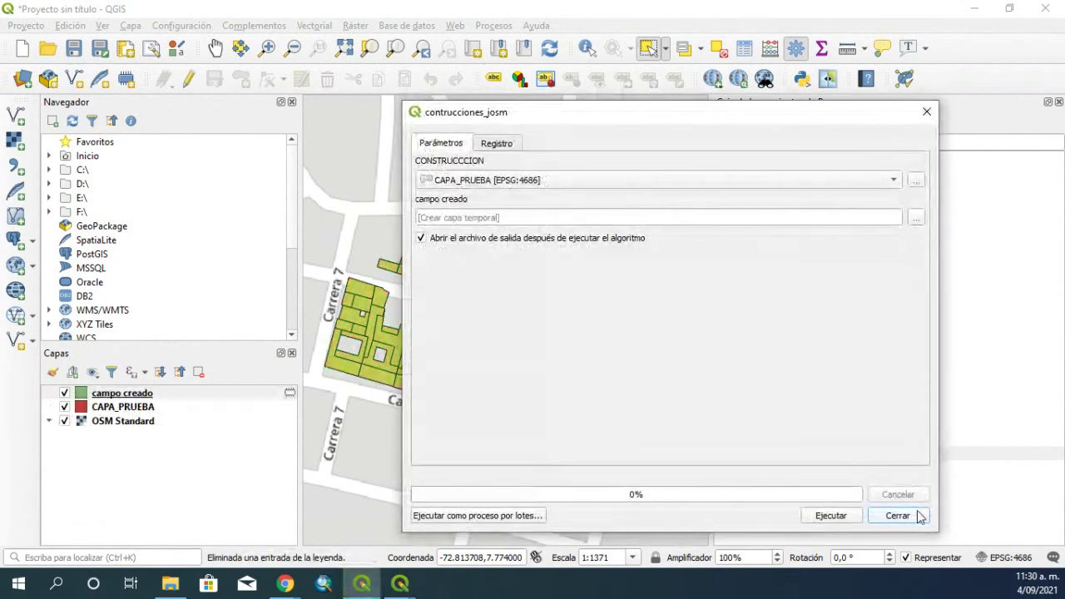
# Open the attribute table of the campo creado layer and examine the building:part column through all records
pyautogui.click(916, 515)
pyautogui.rightClick(147, 393)
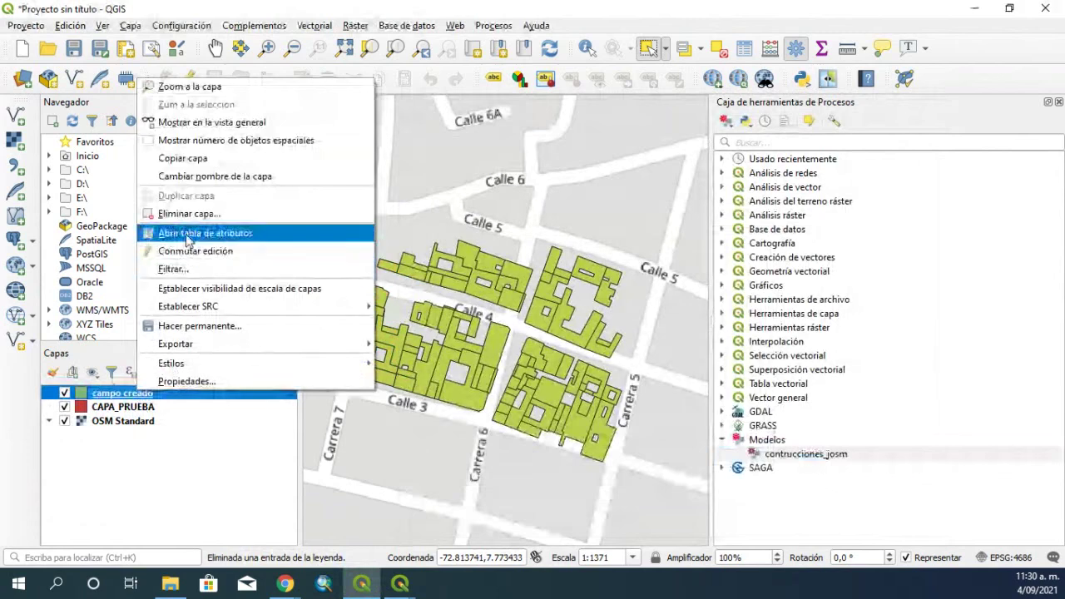
pyautogui.click(188, 233)
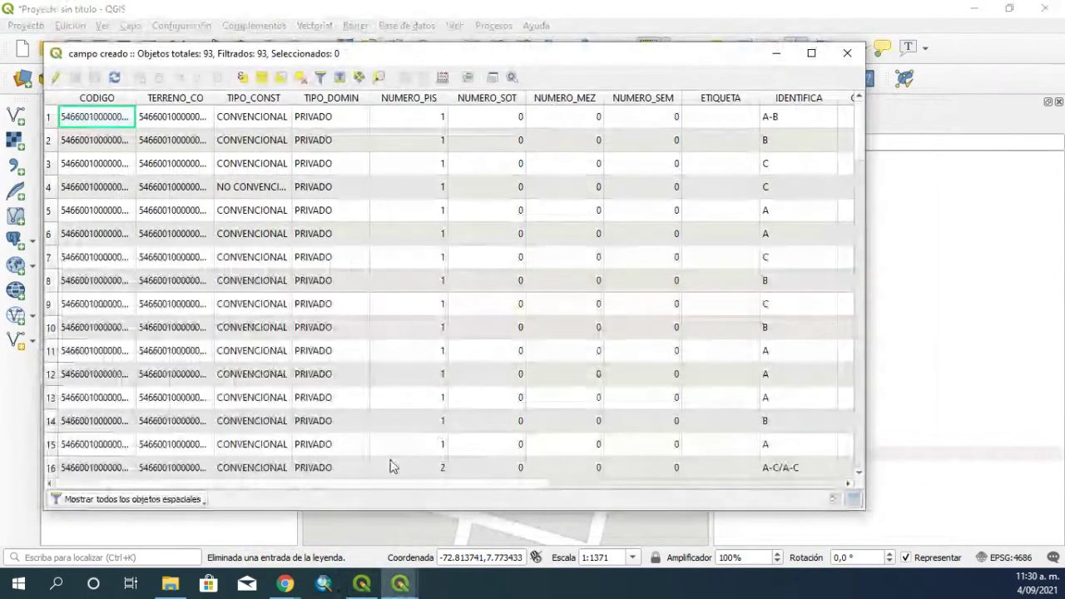
pyautogui.moveTo(393, 486); pyautogui.dragTo(666, 500)
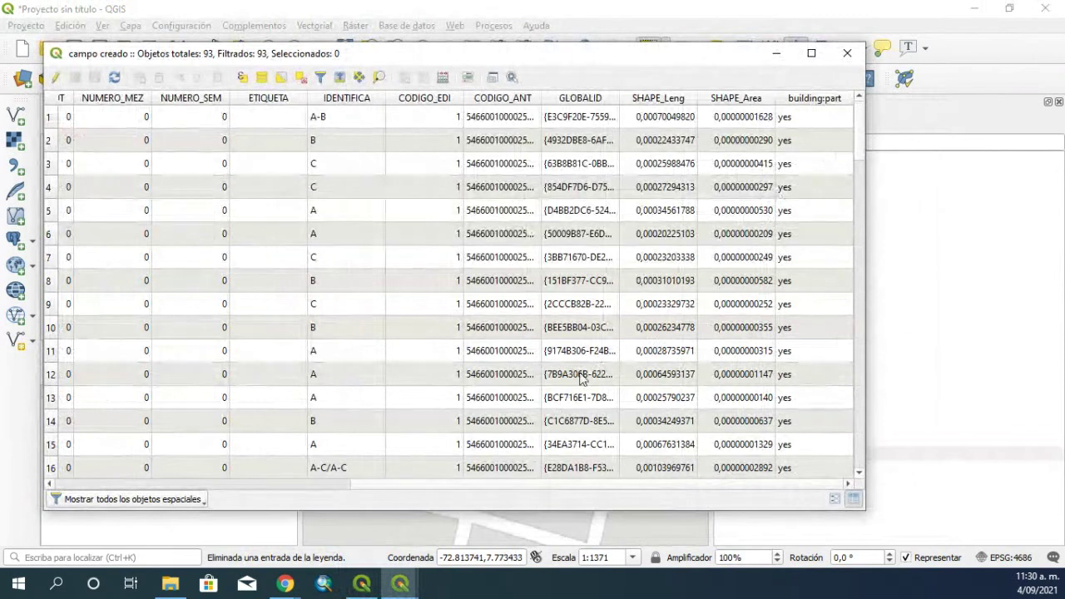
pyautogui.scroll(-7, 750, 209)
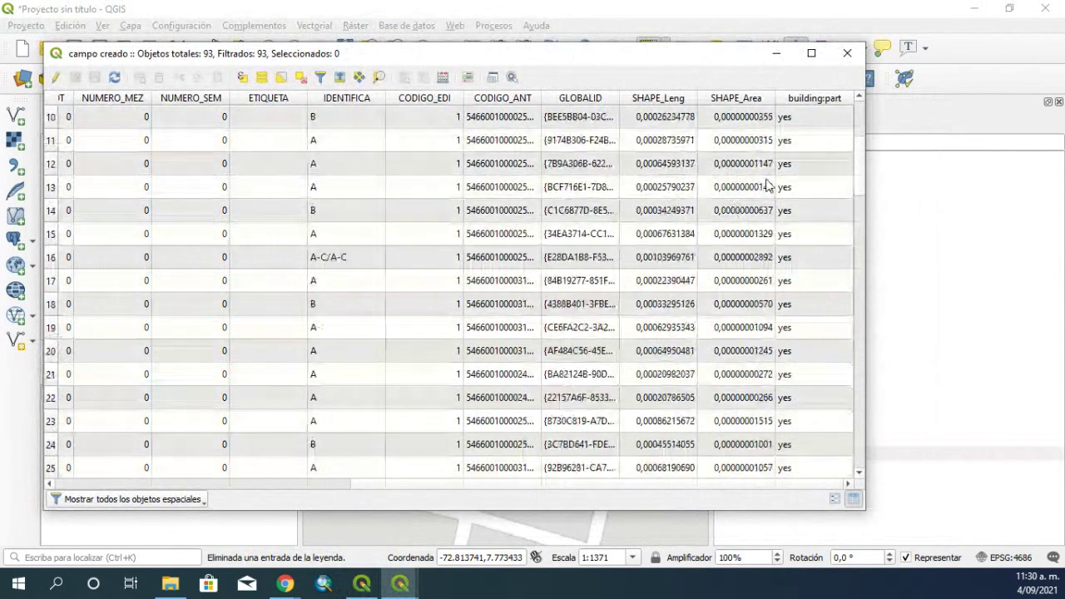
pyautogui.scroll(-12, 803, 275)
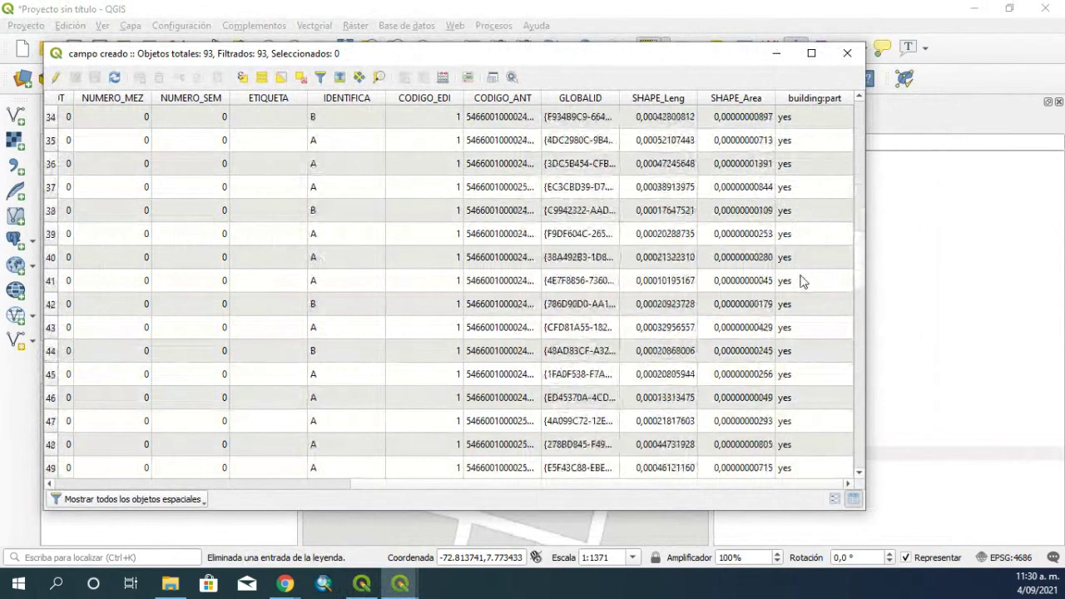
pyautogui.scroll(-5, 804, 299)
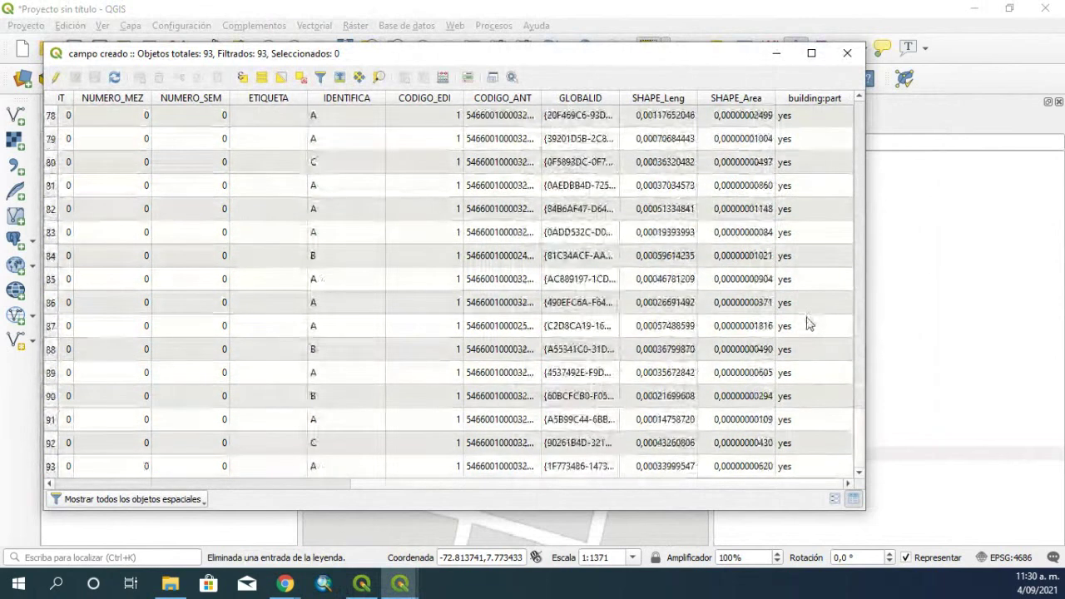
pyautogui.scroll(9, 806, 312)
pyautogui.scroll(16, 805, 310)
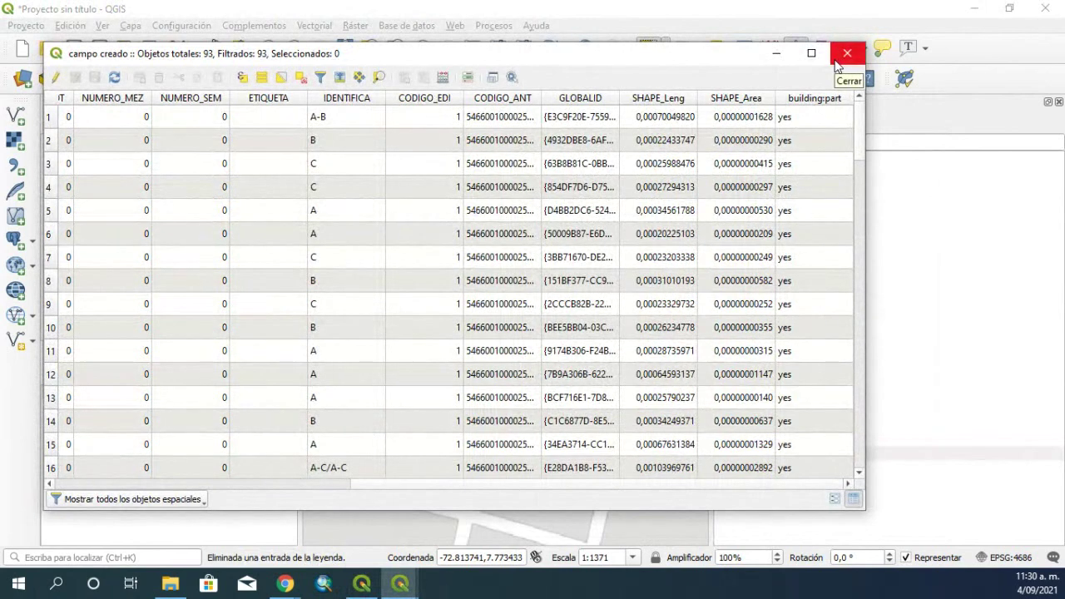
pyautogui.click(837, 63)
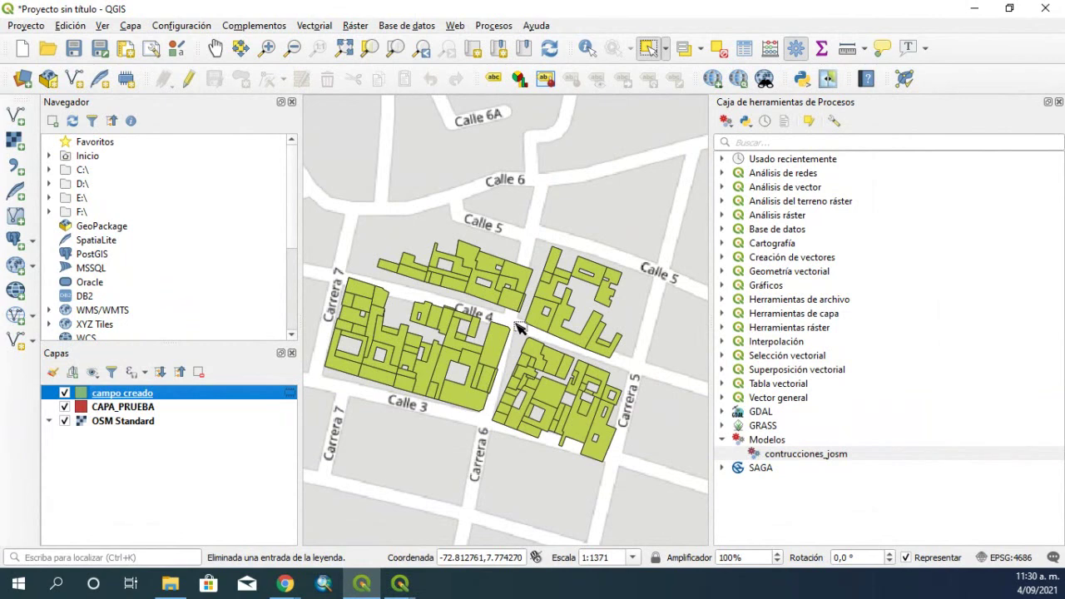
# Open the contrucciones_josm model for editing and examine its flow through to the campo creado output
pyautogui.click(859, 451)
pyautogui.rightClick(844, 458)
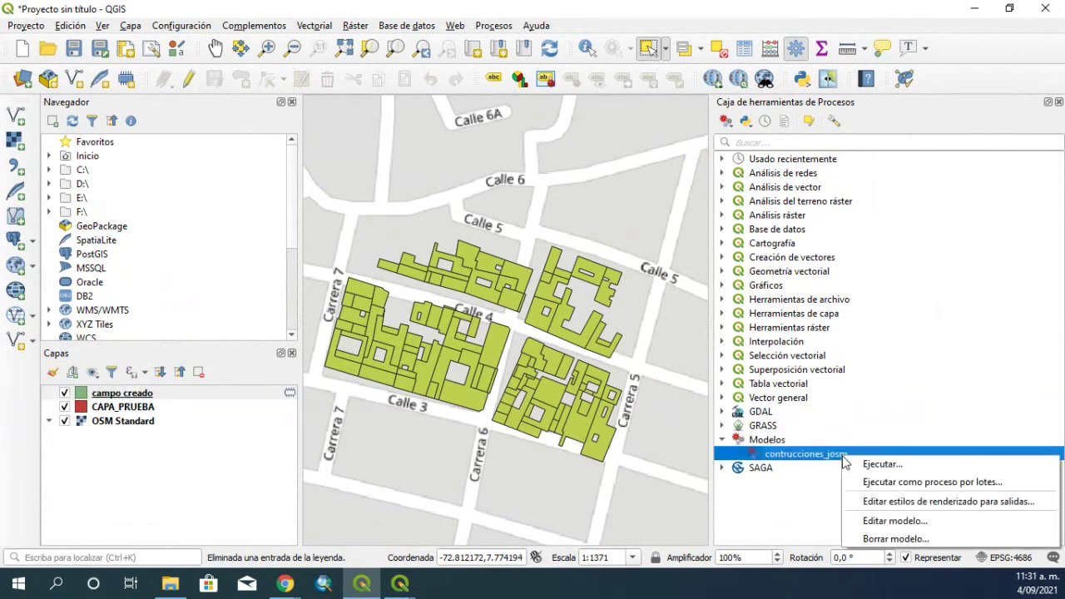
pyautogui.click(878, 520)
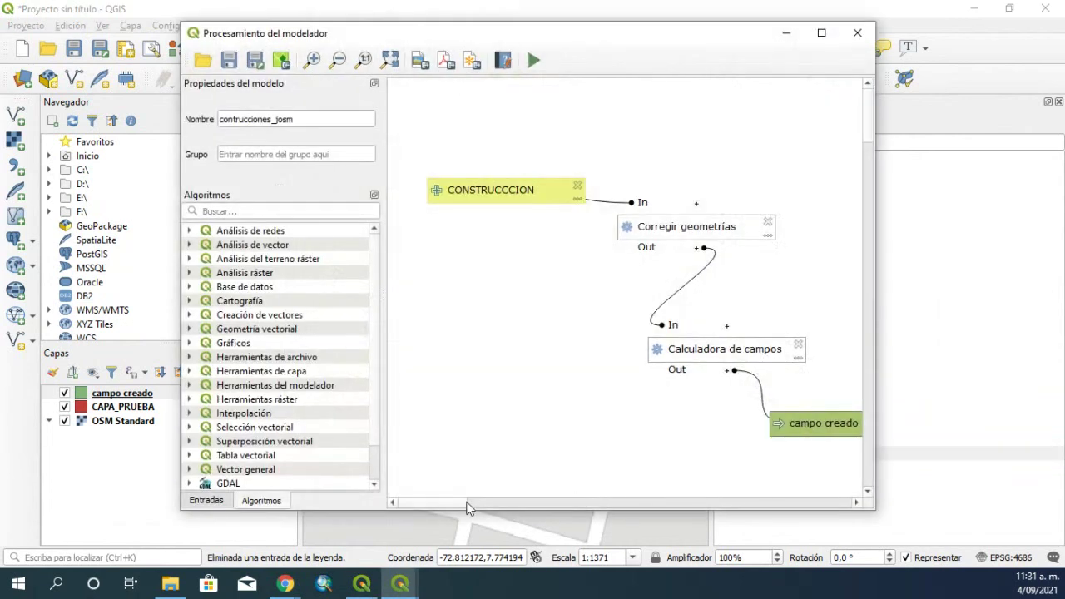
pyautogui.moveTo(457, 505); pyautogui.dragTo(503, 516)
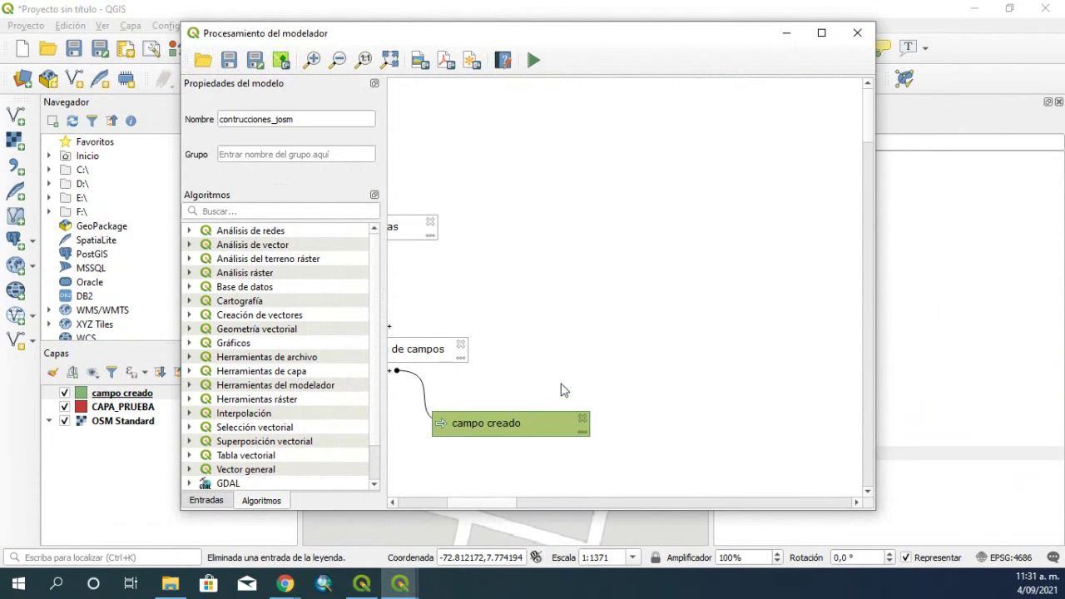
pyautogui.click(786, 33)
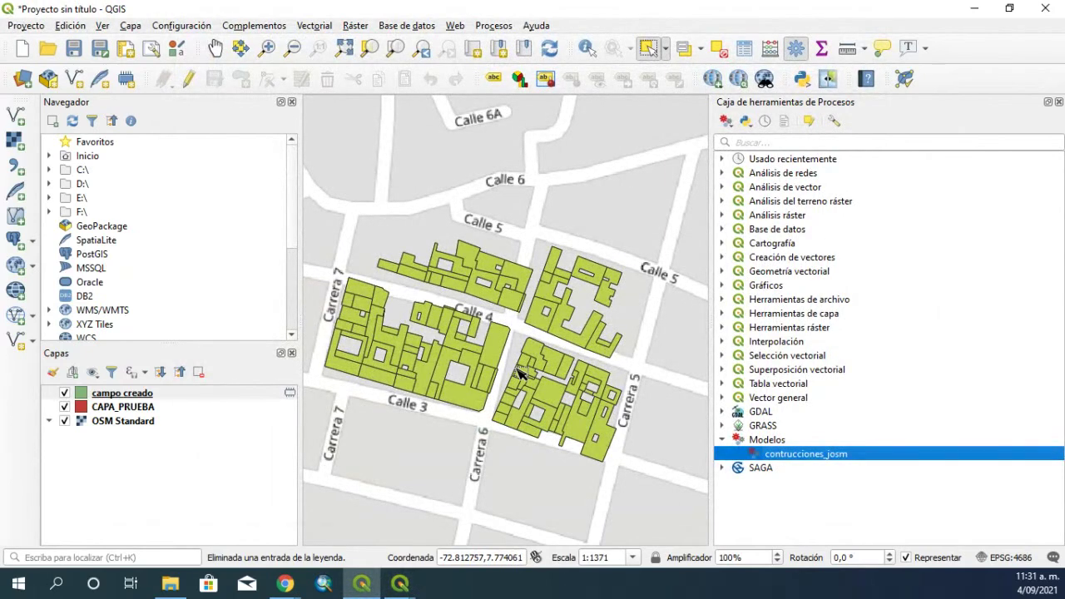
# Close the two extra model designer windows and bring back the original contrucciones_josm one
pyautogui.click(400, 584)
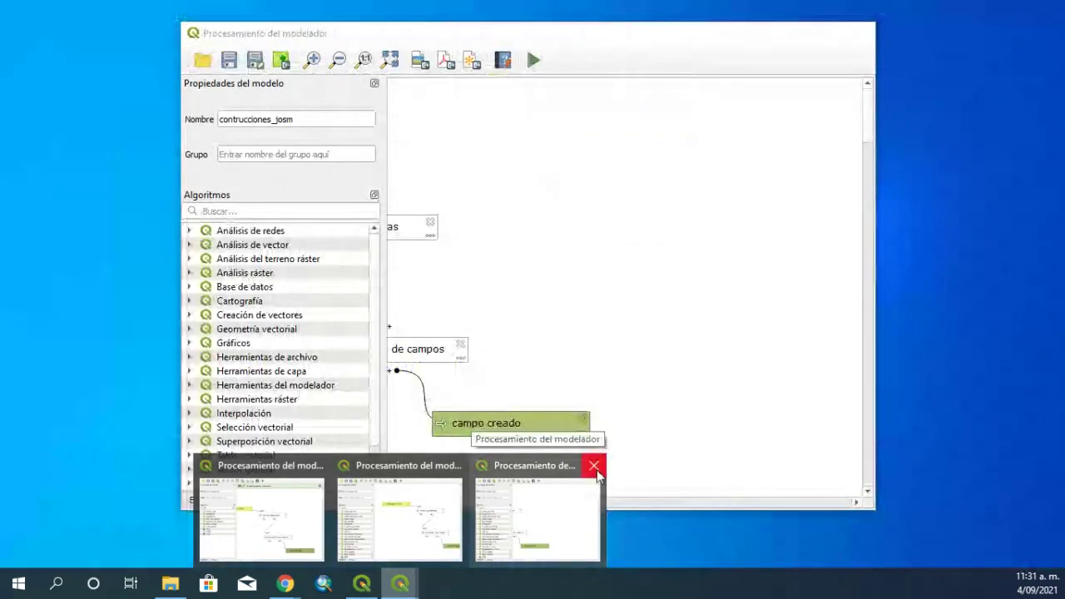
pyautogui.click(595, 466)
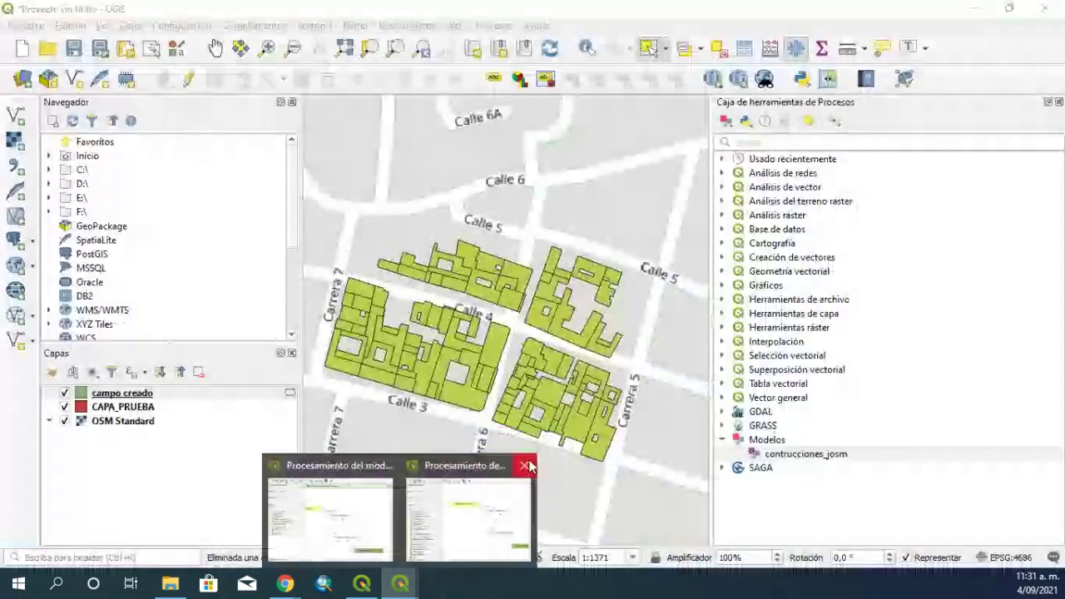
pyautogui.click(526, 466)
pyautogui.click(416, 472)
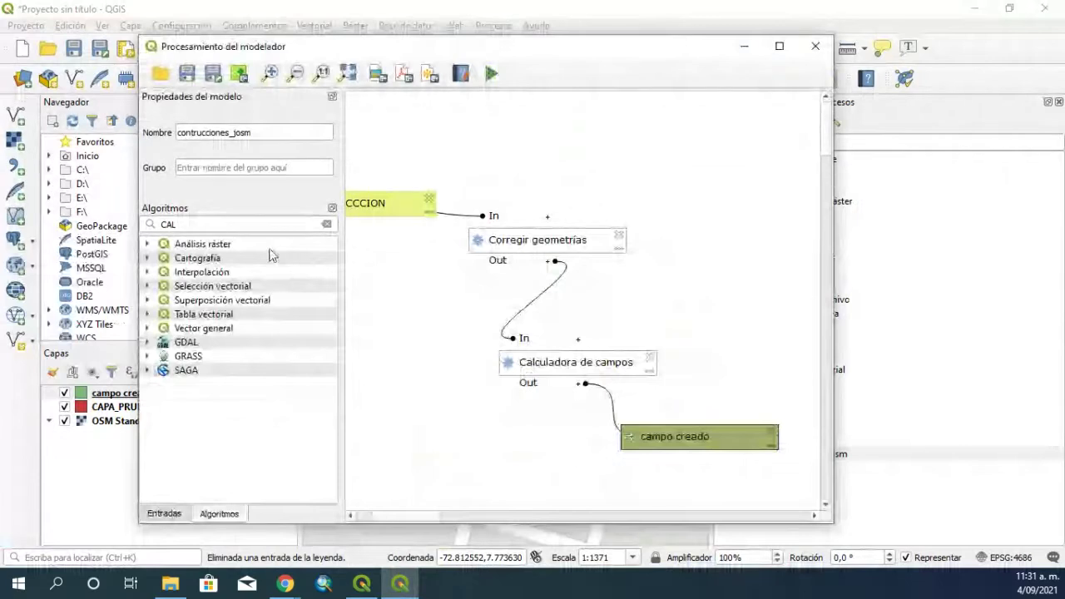
# Search the model's algorithms for DELETE and highlight Quitar campo(s)
pyautogui.click(326, 224)
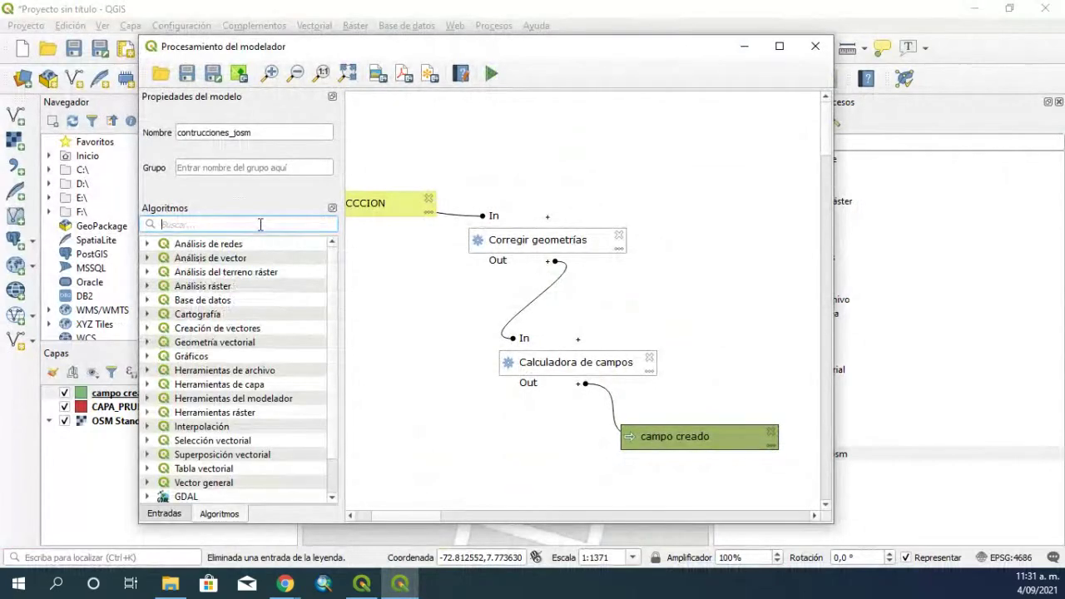
pyautogui.write('DELETE')
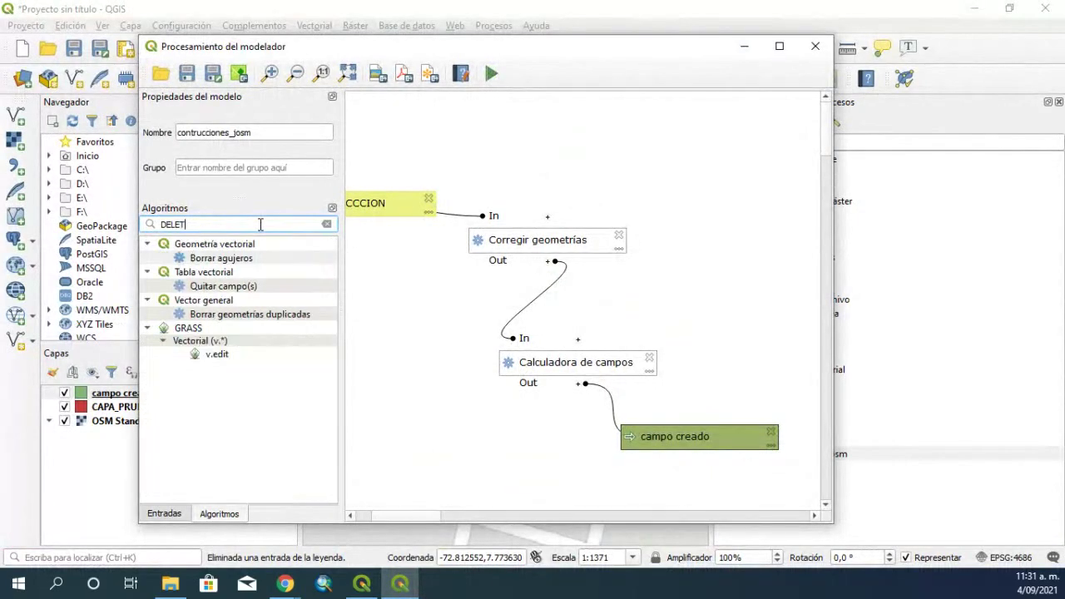
pyautogui.click(226, 288)
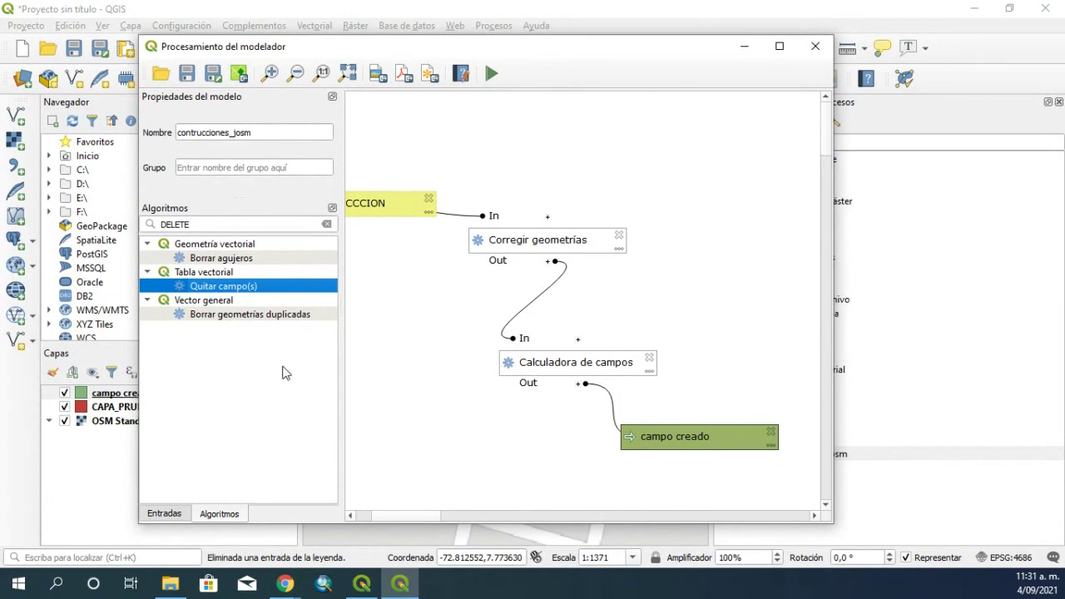
pyautogui.click(739, 46)
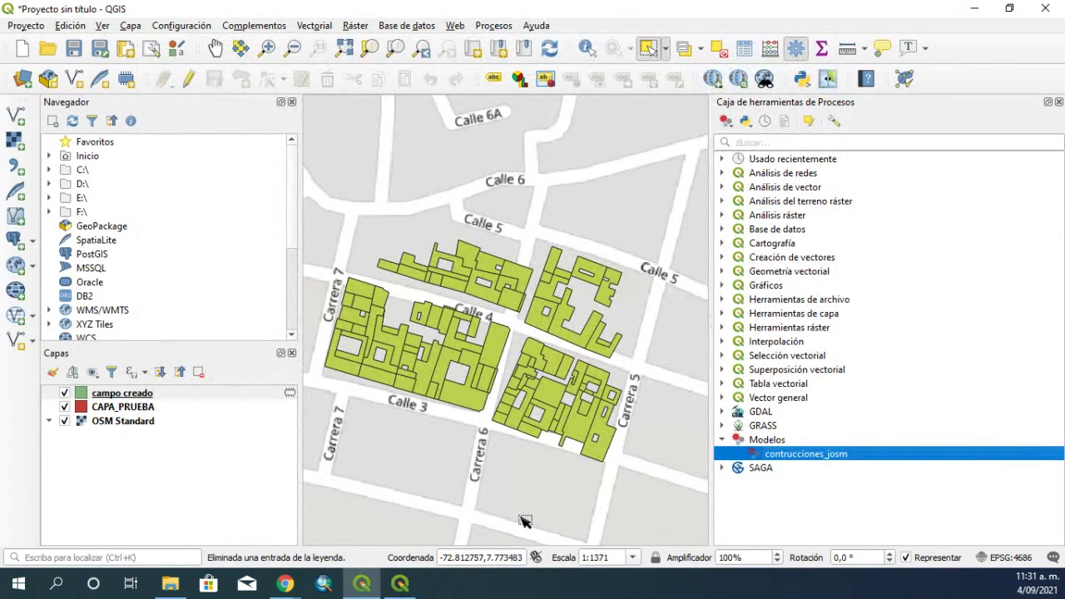
pyautogui.click(412, 583)
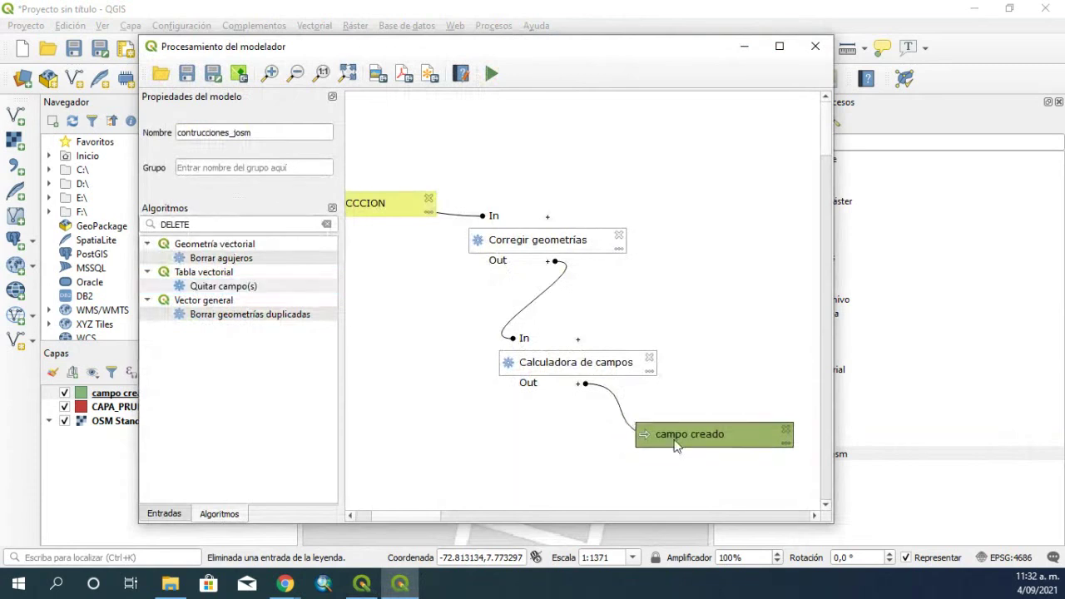
# Move the campo creado output beside Calculadora de campos and try to rename its parameter to part
pyautogui.moveTo(675, 445); pyautogui.dragTo(713, 393)
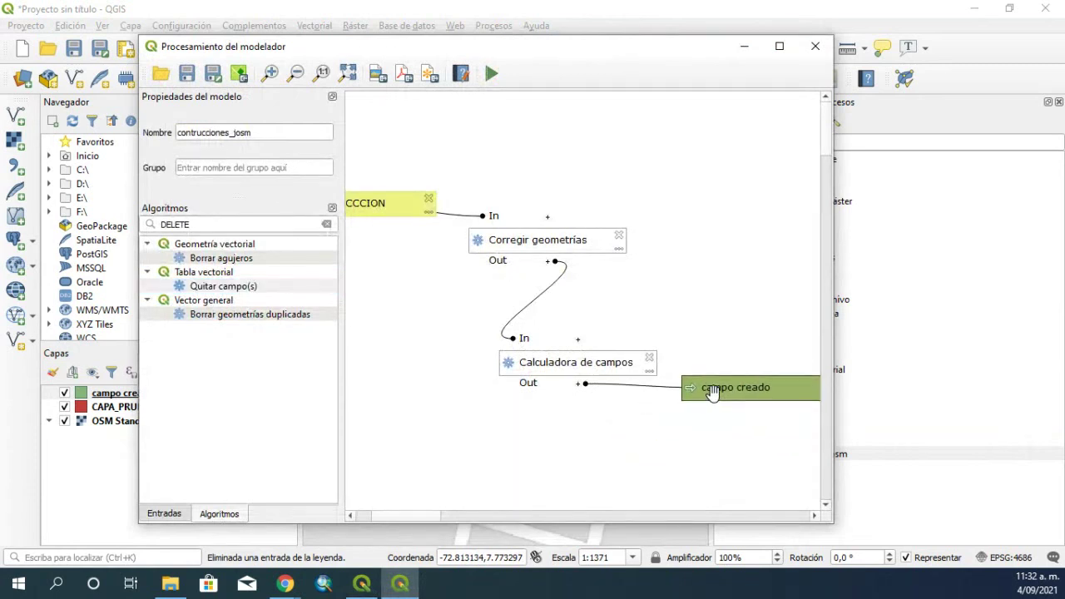
pyautogui.doubleClick(713, 393)
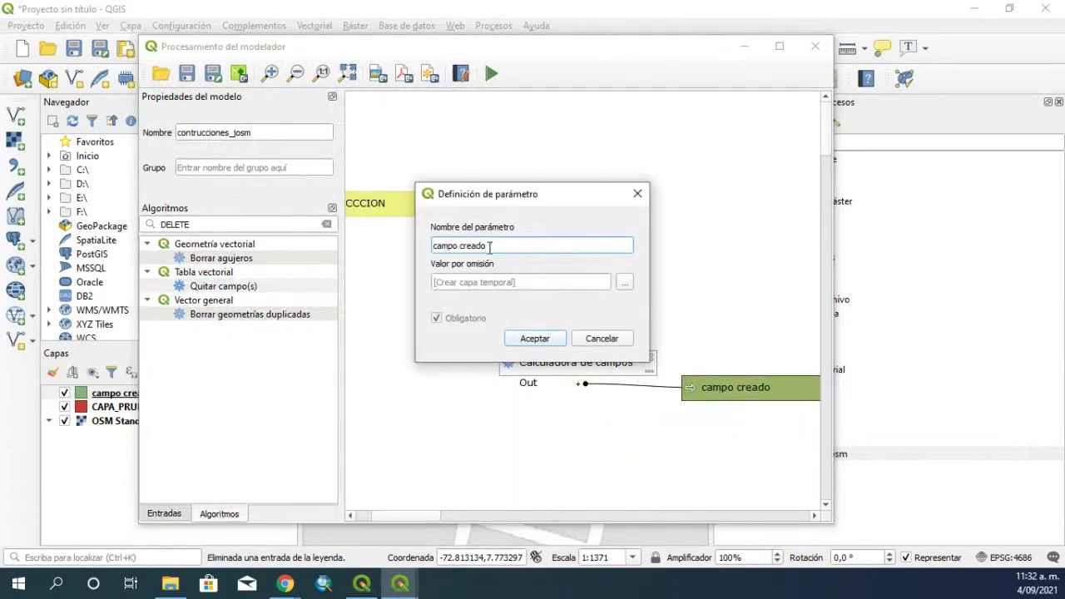
pyautogui.moveTo(490, 246); pyautogui.dragTo(427, 252)
pyautogui.write('part')
pyautogui.click(520, 343)
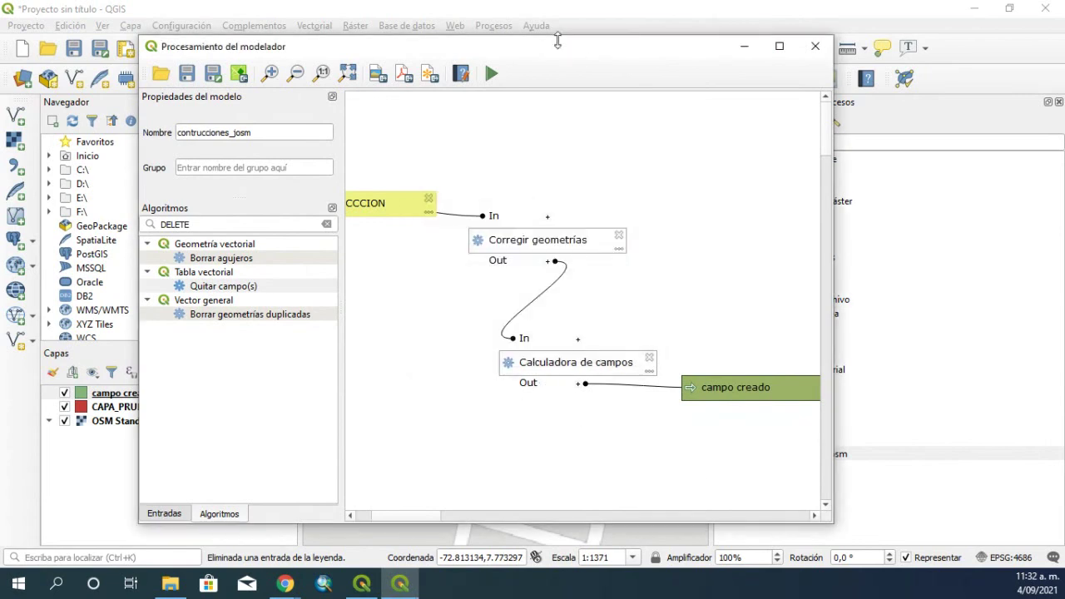
# Add the vector geometry Disolver algorithm to the model, using 'Geometrías corregidas' from Corregir geometrías as its input layer
pyautogui.moveTo(530, 57); pyautogui.dragTo(397, 49)
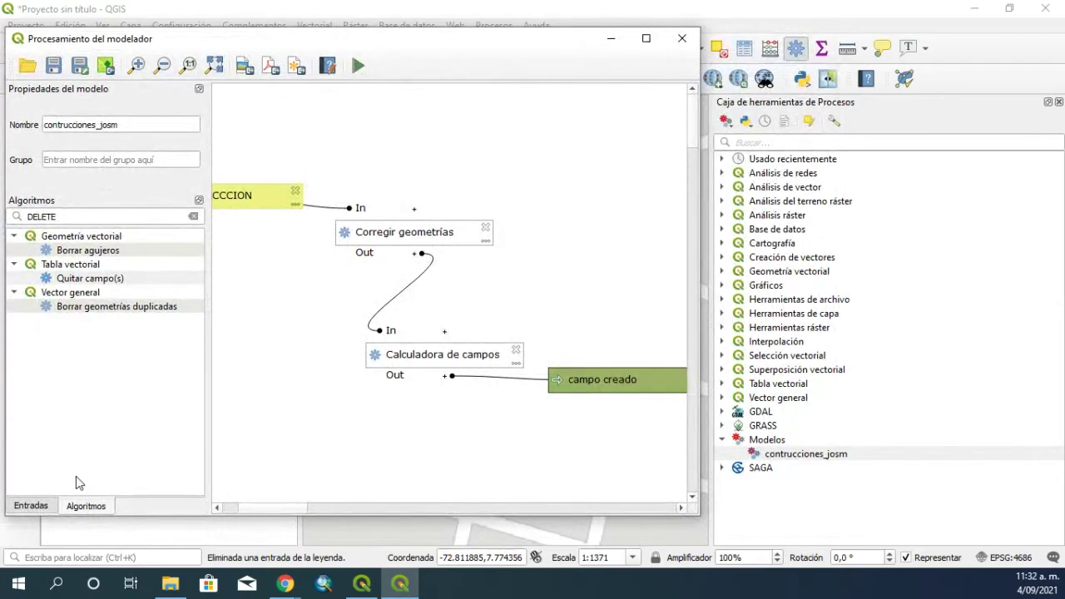
pyautogui.click(193, 217)
pyautogui.write('diss')
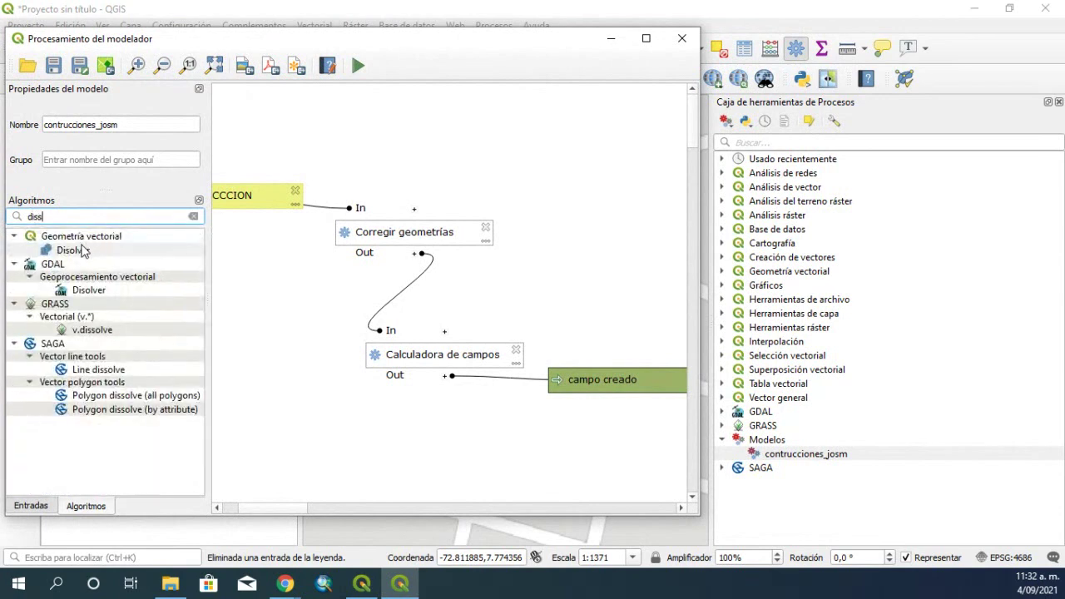
pyautogui.moveTo(83, 250); pyautogui.dragTo(387, 460)
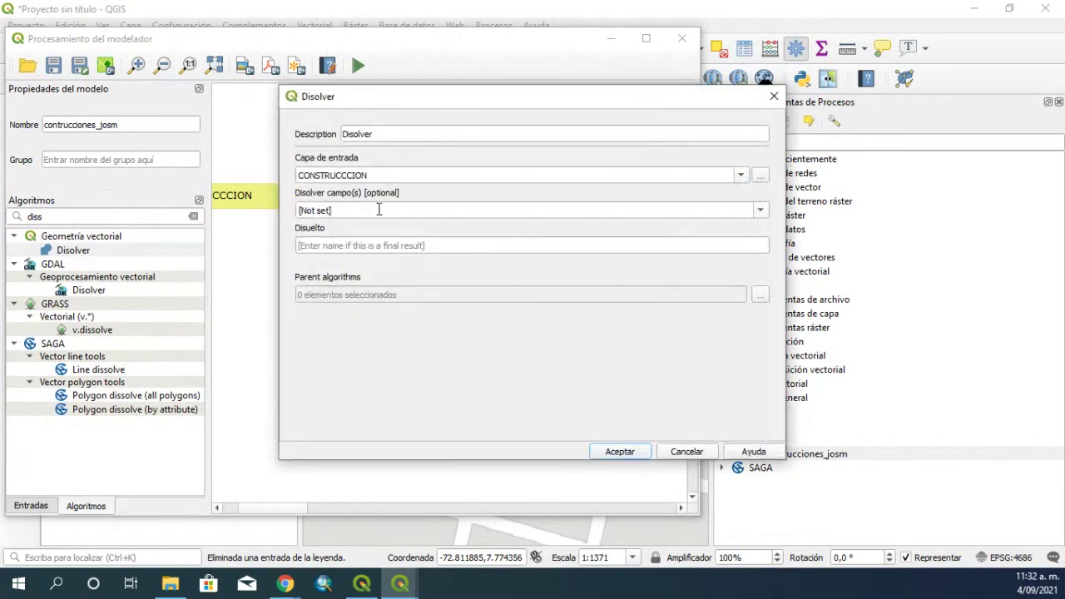
pyautogui.click(734, 171)
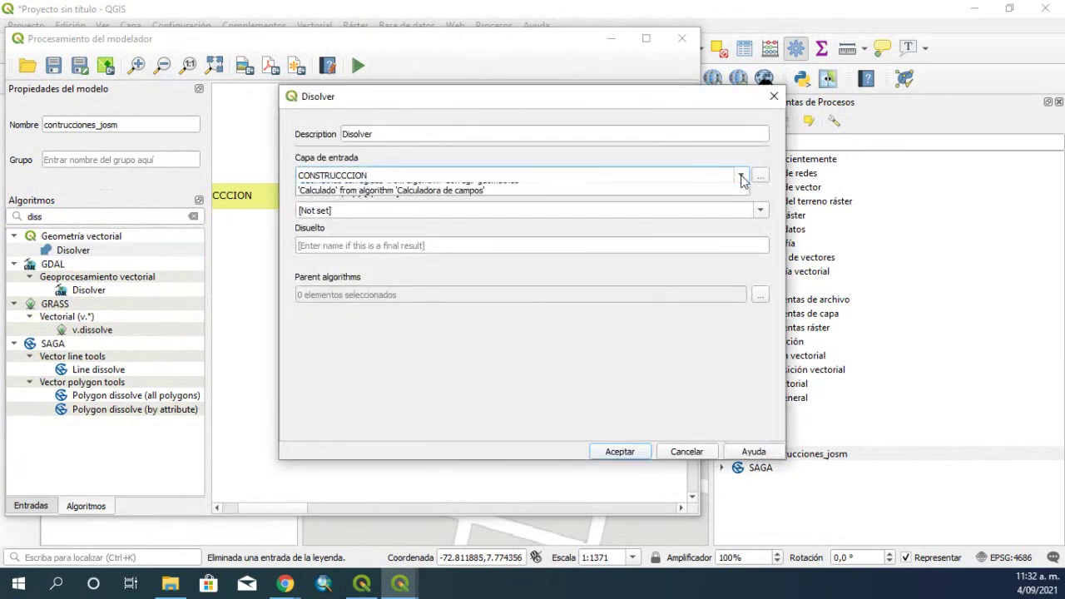
pyautogui.click(466, 209)
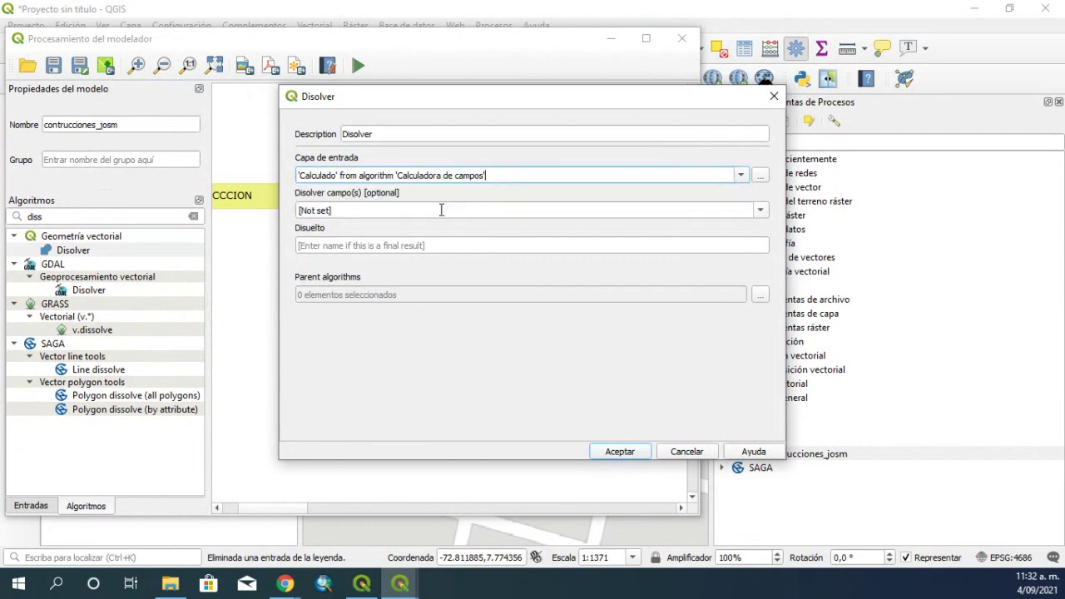
pyautogui.click(738, 174)
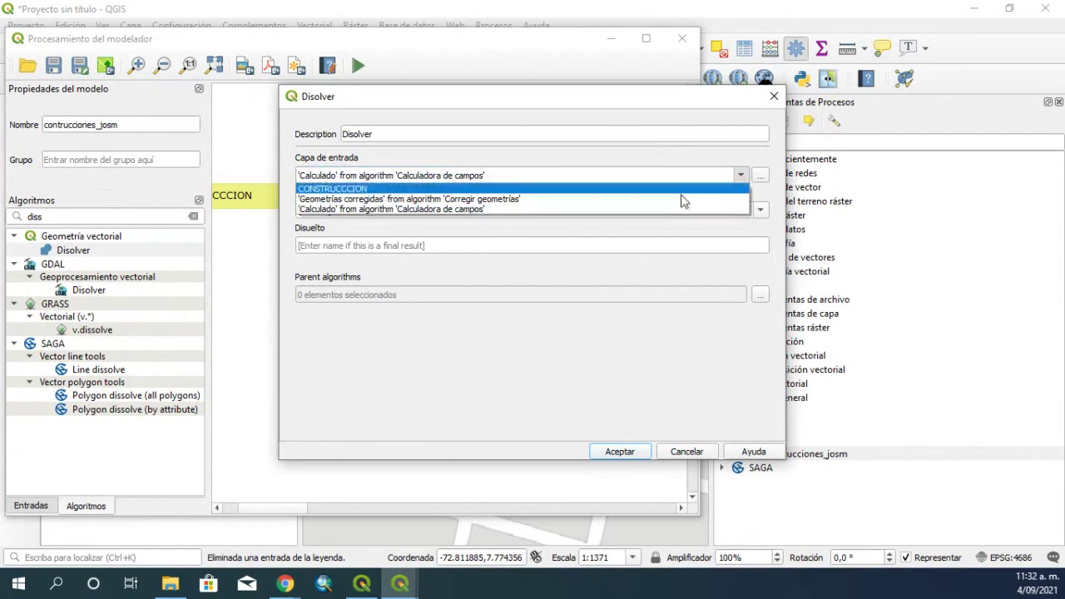
pyautogui.click(433, 204)
pyautogui.click(631, 455)
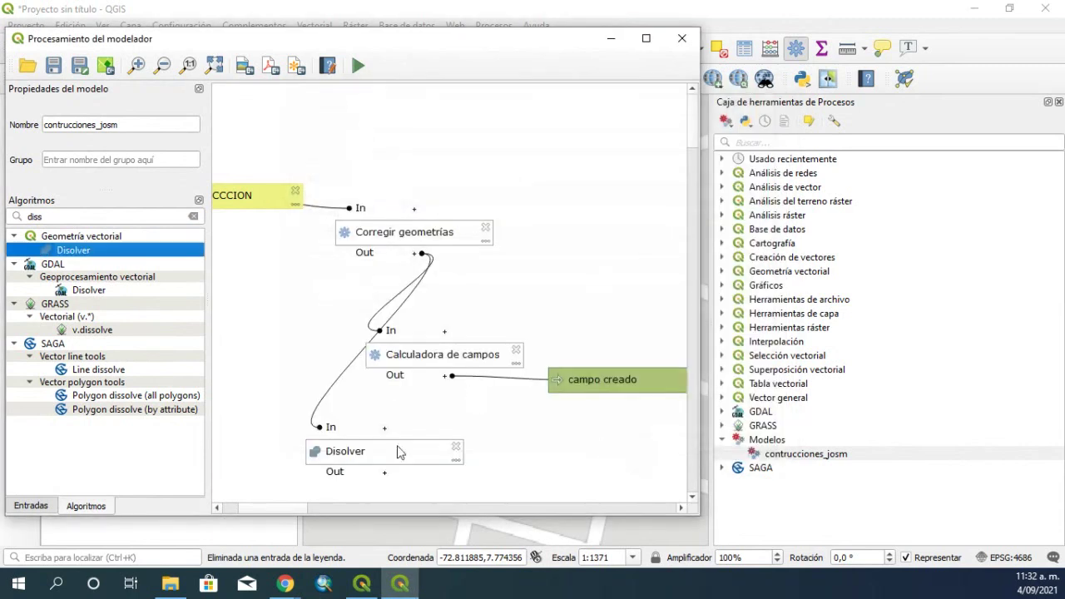
# Rearrange the Disolver and Corregir geometrías boxes, placing Disolver above and to the right of Corregir geometrías
pyautogui.moveTo(397, 452); pyautogui.dragTo(629, 214)
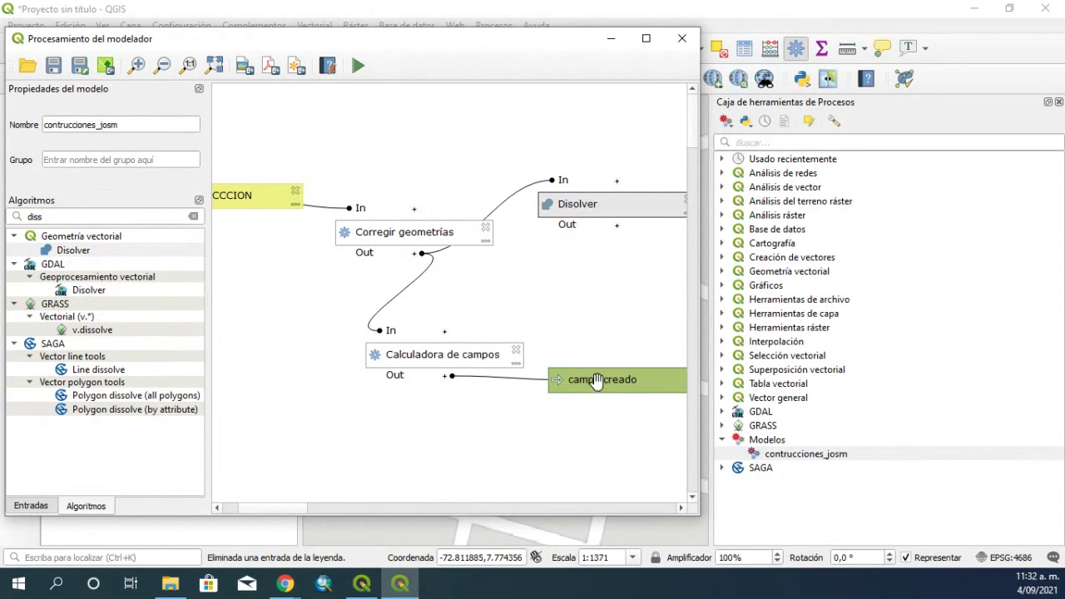
pyautogui.moveTo(428, 231); pyautogui.dragTo(413, 258)
pyautogui.moveTo(535, 209); pyautogui.dragTo(534, 240)
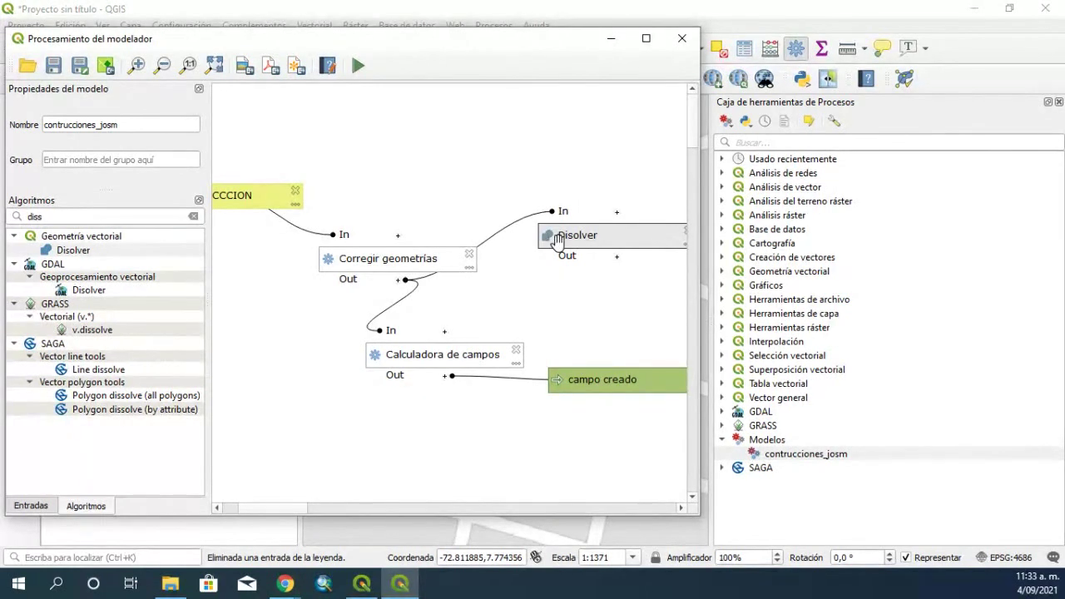
pyautogui.moveTo(558, 240); pyautogui.dragTo(455, 188)
pyautogui.doubleClick(475, 191)
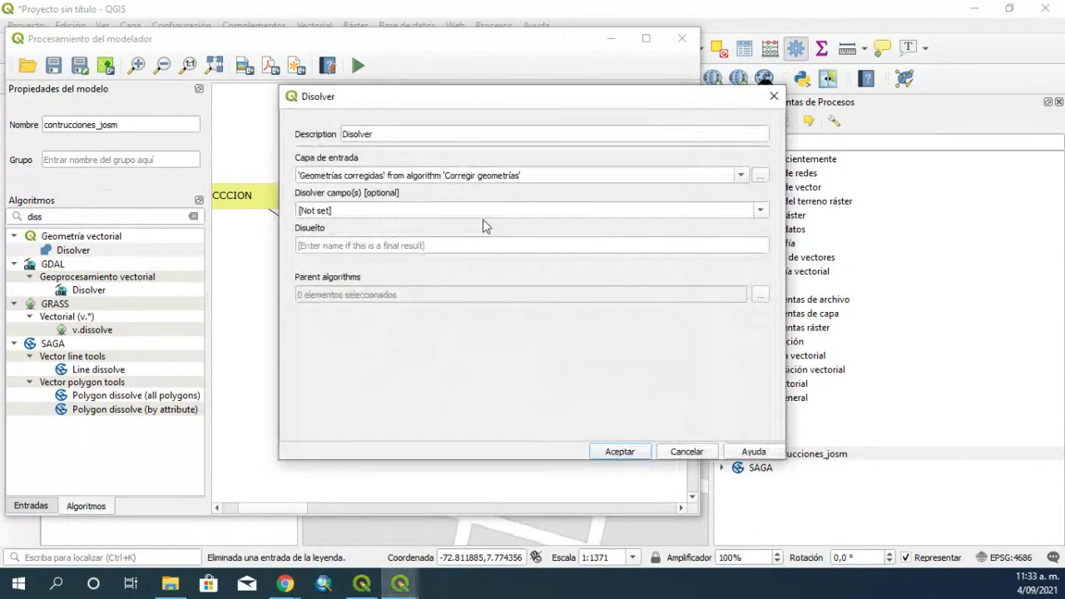
pyautogui.click(759, 211)
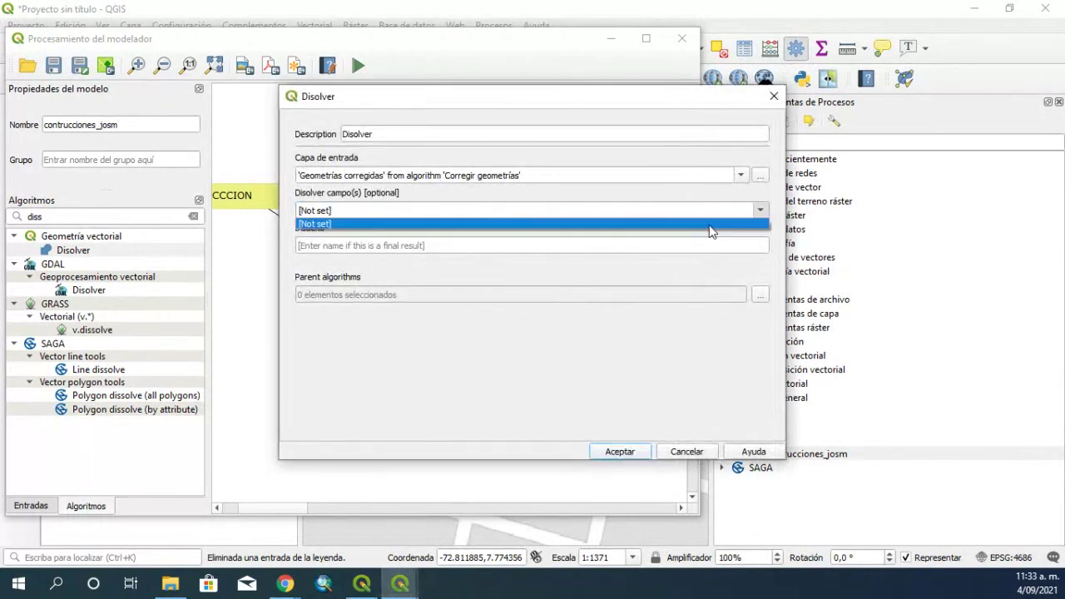
pyautogui.click(396, 223)
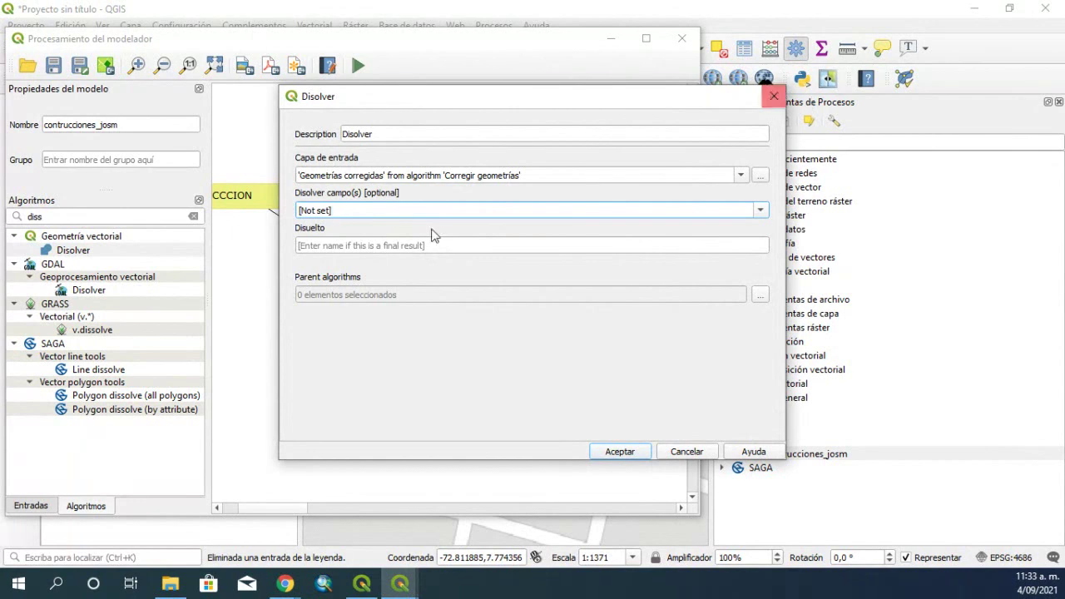
pyautogui.click(761, 210)
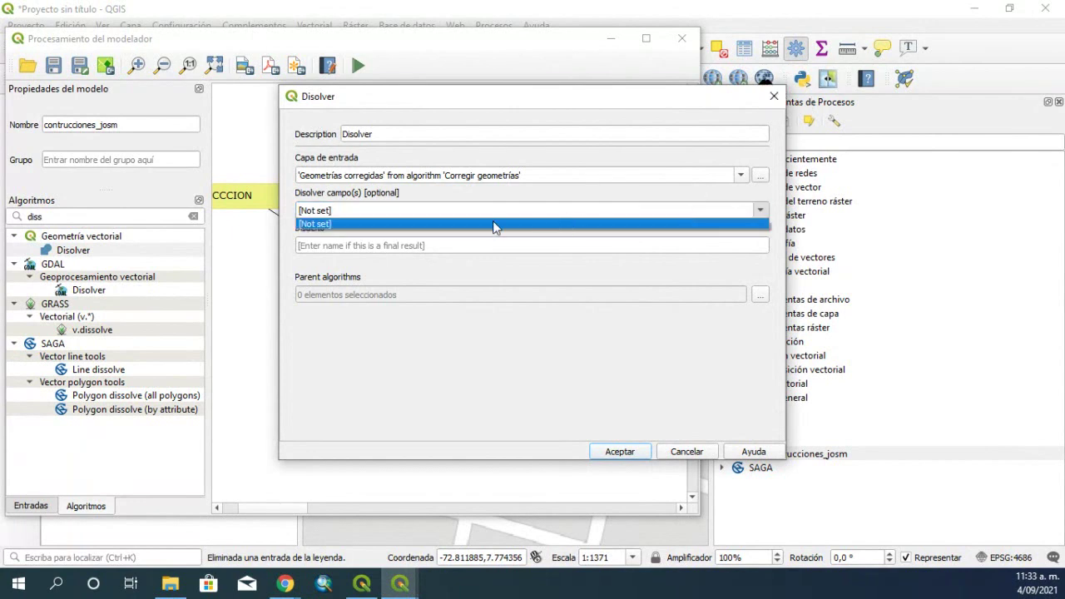
pyautogui.click(466, 224)
pyautogui.moveTo(374, 209); pyautogui.dragTo(245, 218)
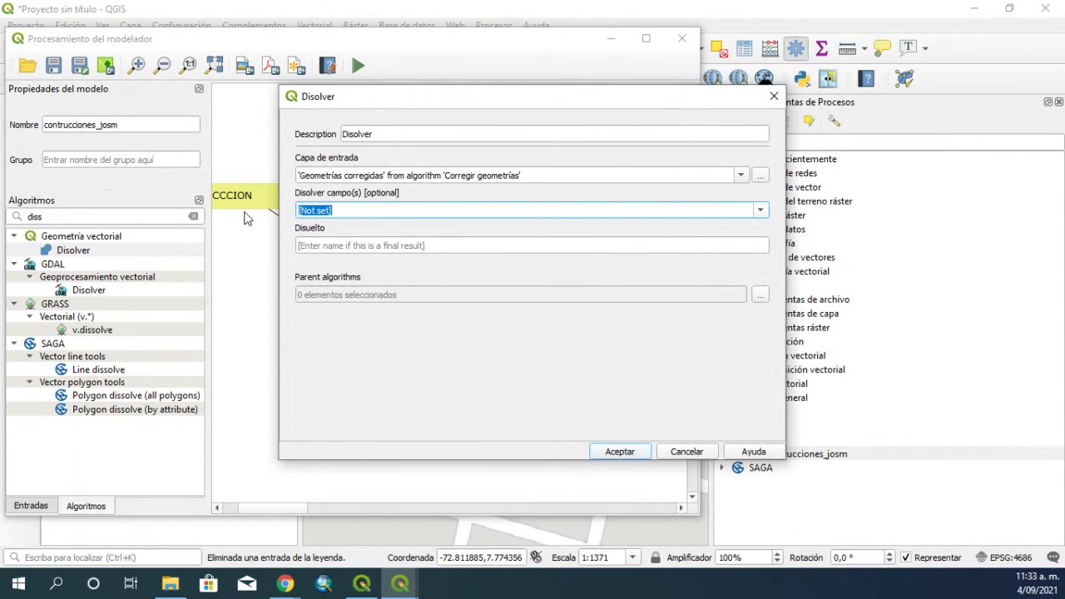
pyautogui.write('fsdfsf')
pyautogui.press('BackSpace')
pyautogui.press('BackSpace')
pyautogui.press('BackSpace')
pyautogui.press('BackSpace')
pyautogui.press('BackSpace')
pyautogui.press('BackSpace')
pyautogui.click(772, 99)
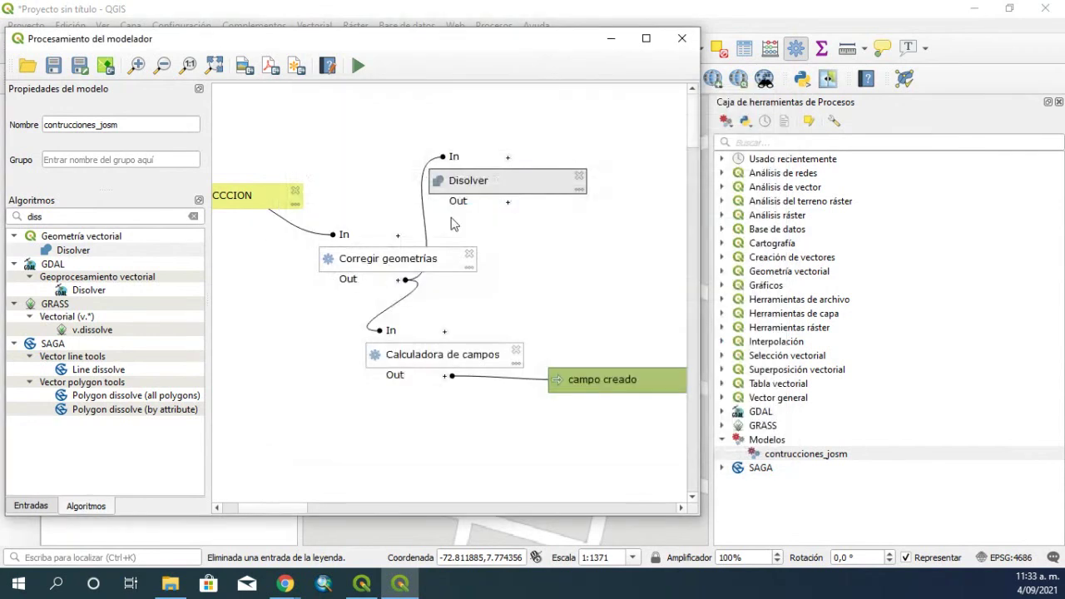
# Move the Disolver box slightly farther from Corregir geometrías and place the CONSTRUCCCION input above and left of Corregir geometrías
pyautogui.moveTo(474, 184); pyautogui.dragTo(497, 197)
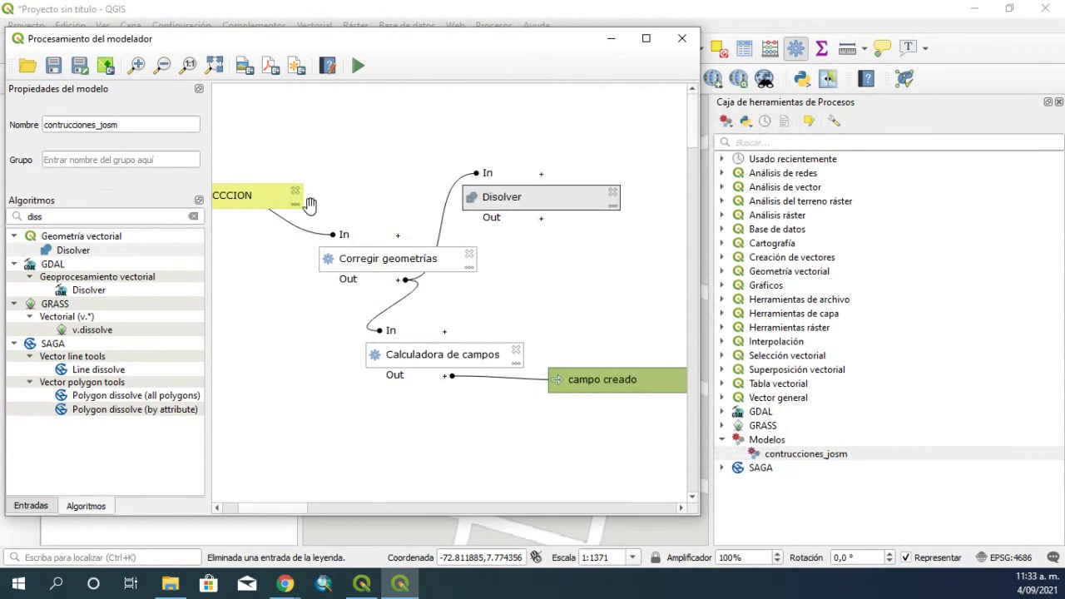
pyautogui.moveTo(287, 198); pyautogui.dragTo(358, 147)
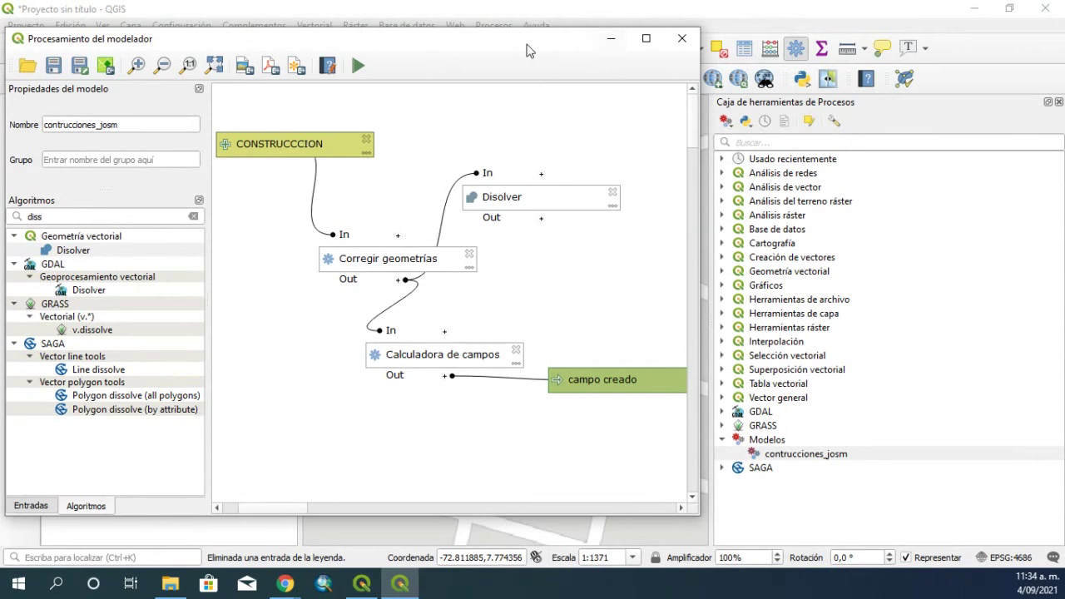
# Open the attribute table of the campo creado layer and widen the CODIGO column to examine the full building codes
pyautogui.moveTo(526, 50); pyautogui.dragTo(605, 85)
pyautogui.click(689, 74)
pyautogui.click(119, 396)
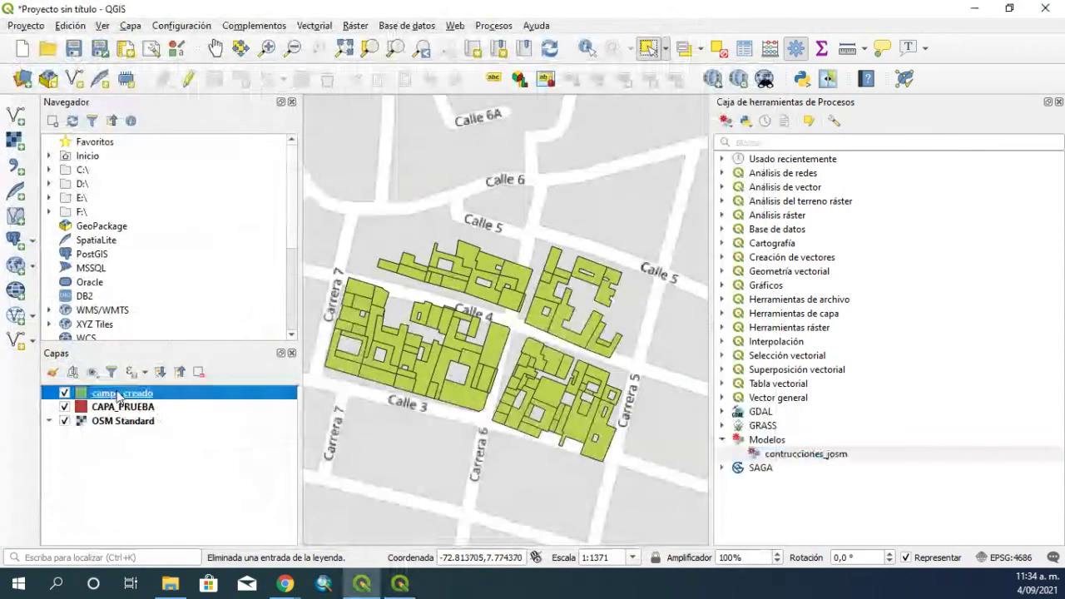
pyautogui.rightClick(119, 396)
pyautogui.click(171, 232)
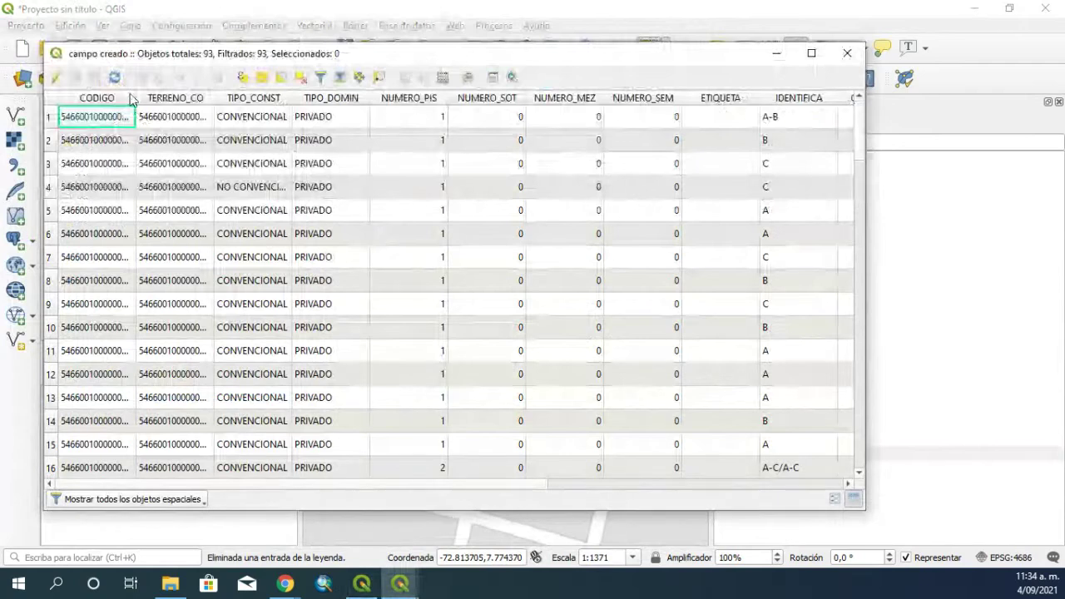
pyautogui.moveTo(135, 98); pyautogui.dragTo(265, 99)
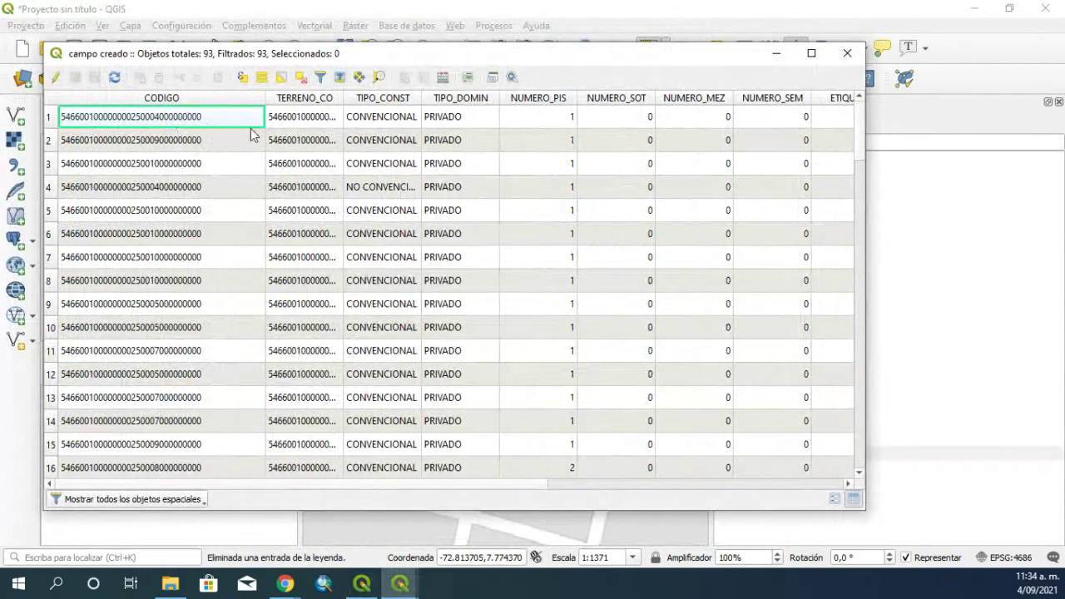
pyautogui.click(777, 54)
# Return to the model designer and bring the contrucciones_josm diagram back into view
pyautogui.moveTo(402, 586)
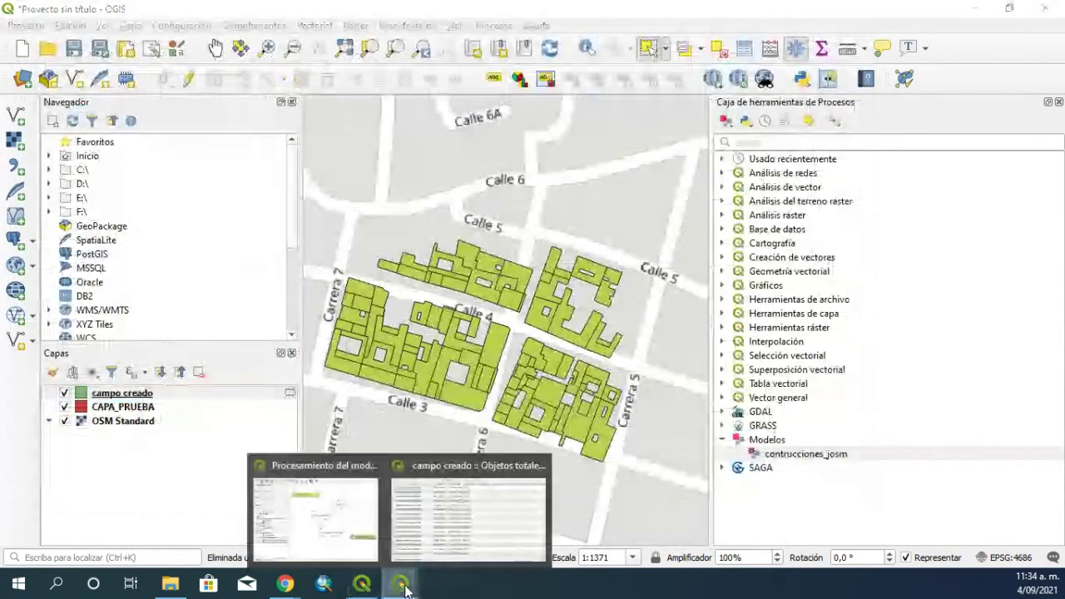
pyautogui.click(337, 533)
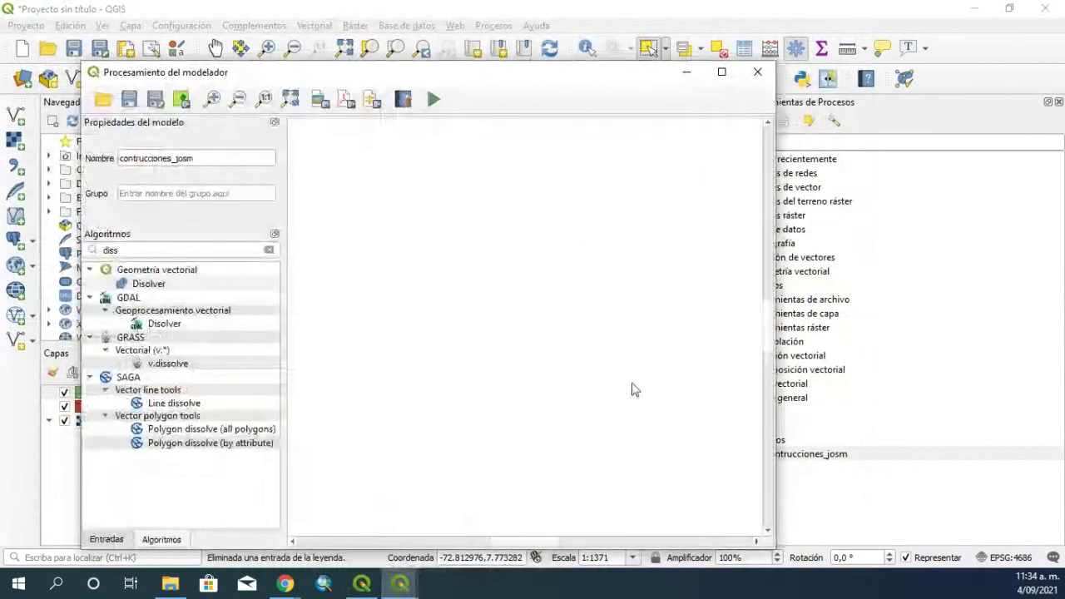
pyautogui.moveTo(766, 329); pyautogui.dragTo(760, 171)
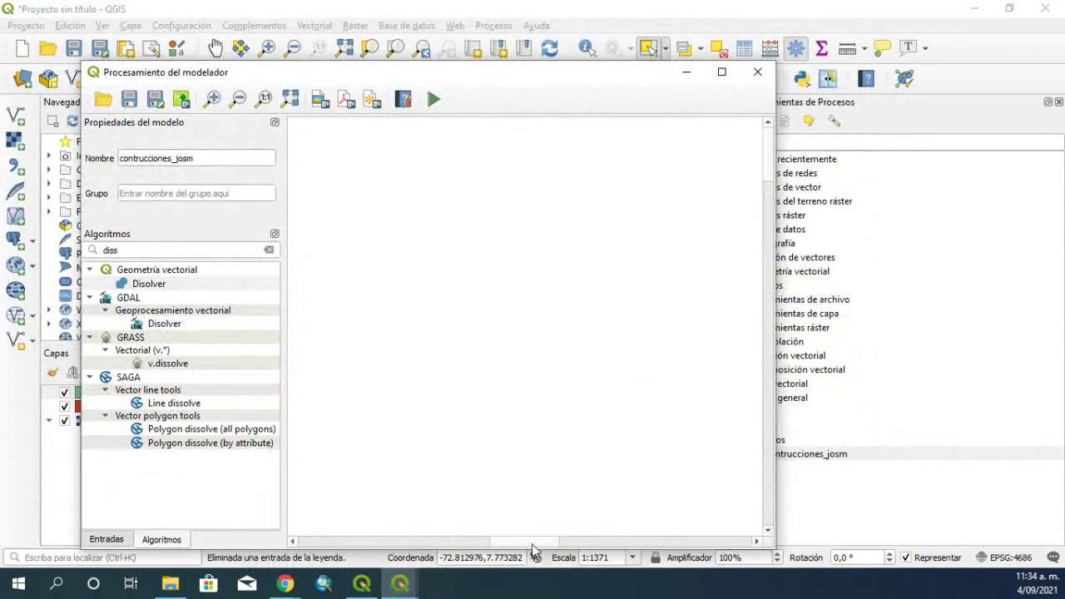
pyautogui.moveTo(532, 543); pyautogui.dragTo(274, 532)
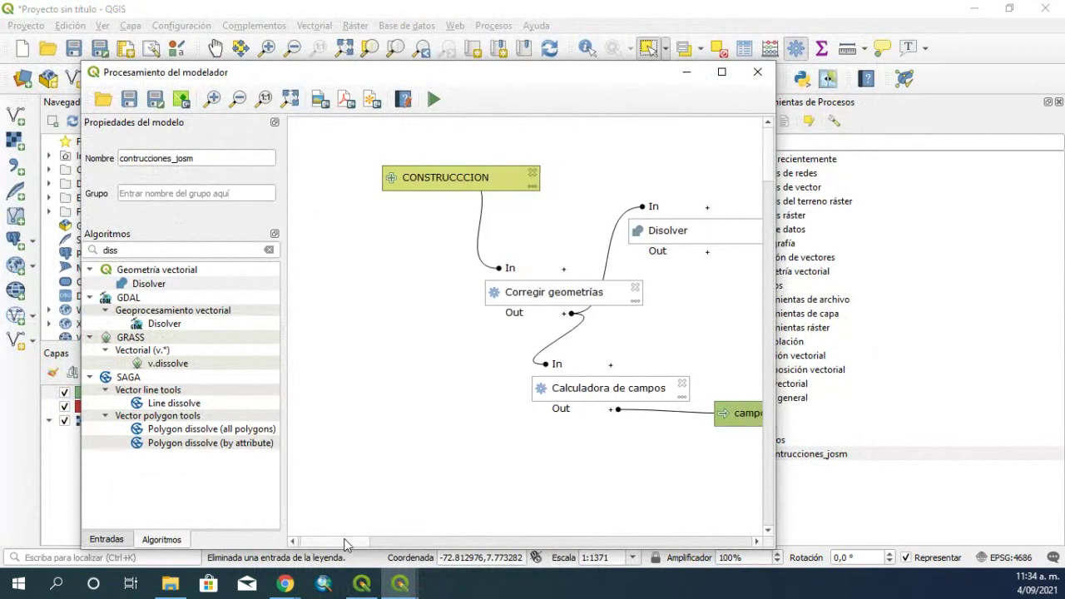
# Set the Disolver algorithm's dissolve field to CODIGO and move the Disolver and Corregir geometrías boxes to space out the model
pyautogui.moveTo(345, 543); pyautogui.dragTo(389, 543)
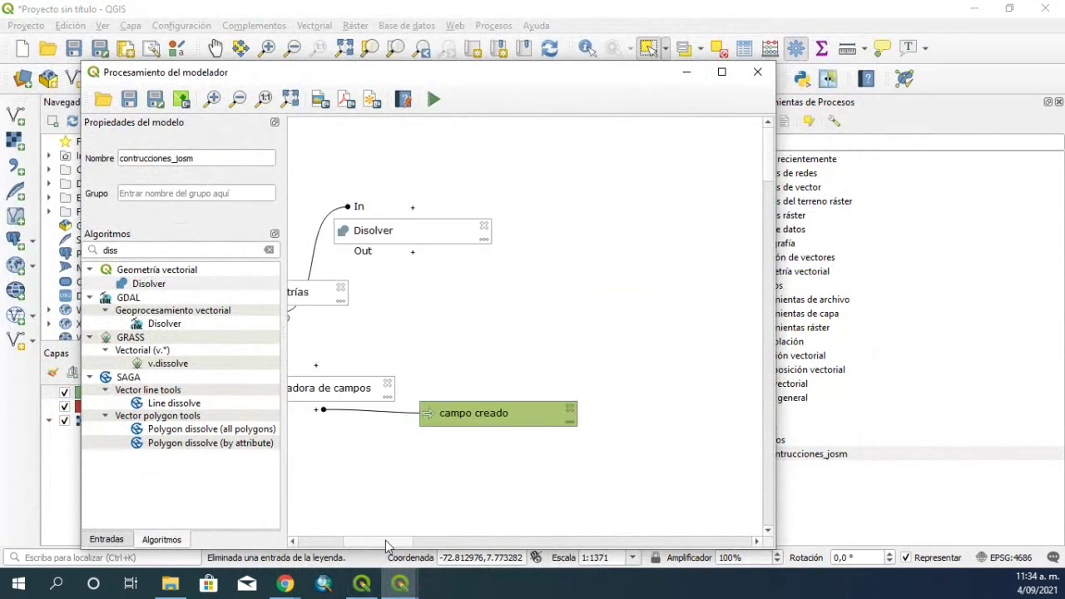
pyautogui.doubleClick(388, 242)
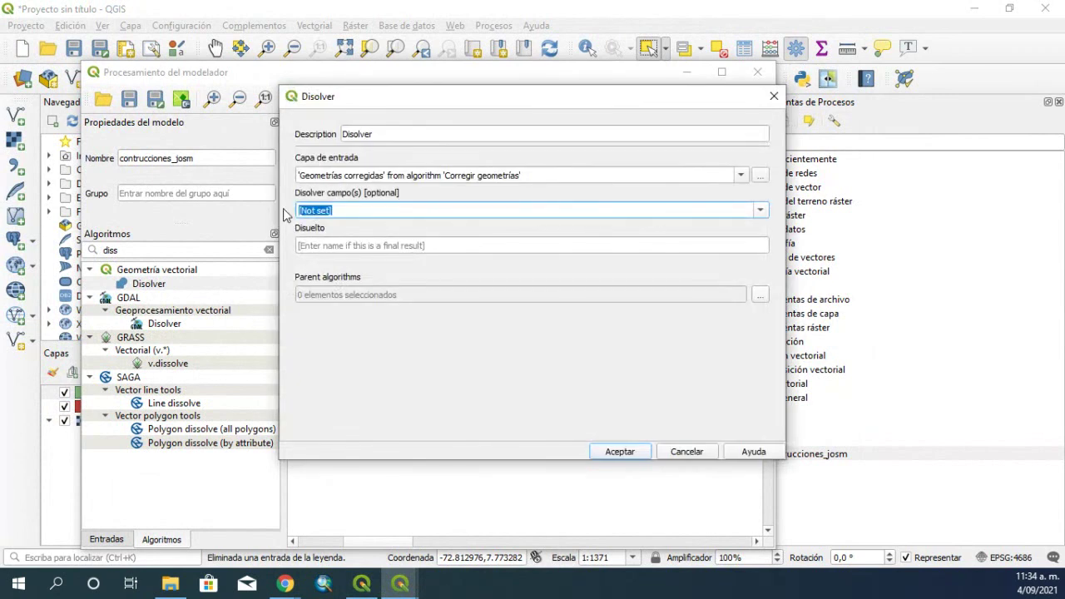
pyautogui.write('ca')
pyautogui.press('BackSpace')
pyautogui.press('BackSpace')
pyautogui.write('CODIGO')
pyautogui.click(614, 456)
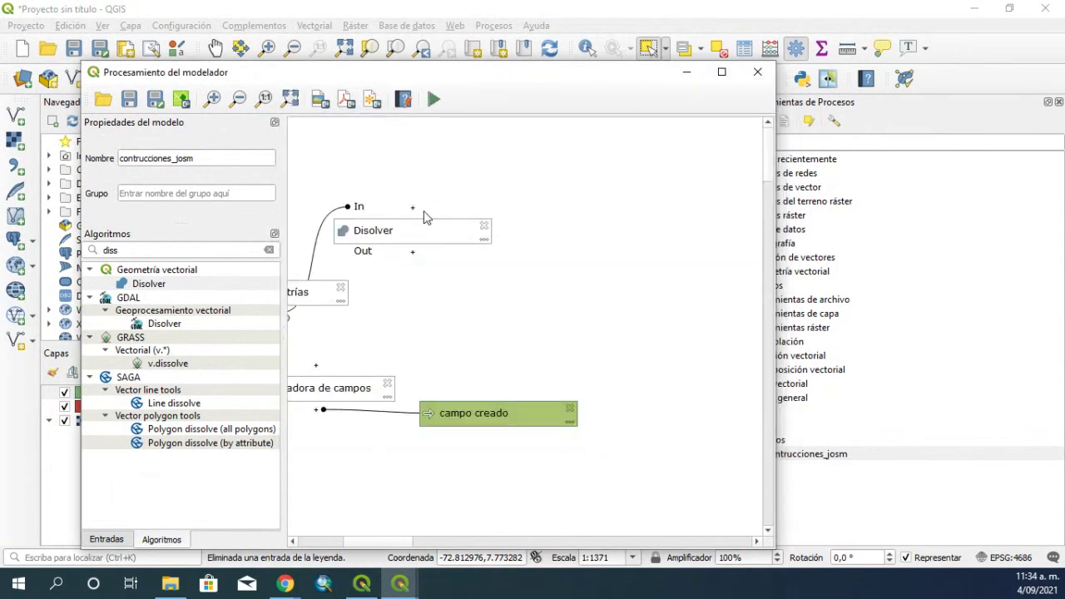
pyautogui.moveTo(406, 228); pyautogui.dragTo(512, 189)
pyautogui.moveTo(329, 299); pyautogui.dragTo(391, 245)
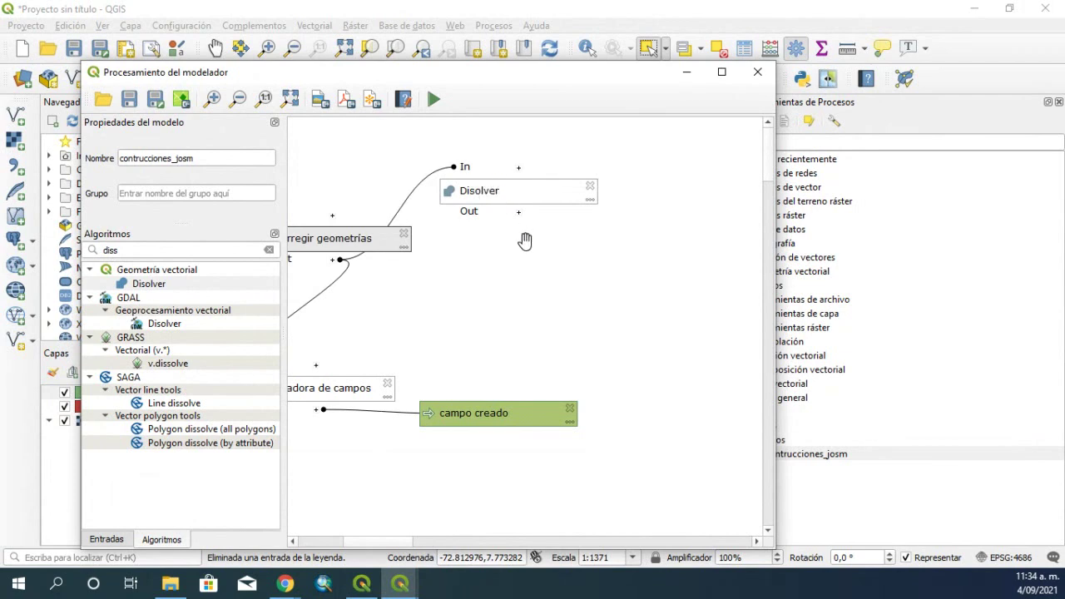
# Add a Calculadora de campos algorithm after Disolver, using 'Disuelto' from algorithm 'Disolver' as its input layer
pyautogui.click(269, 252)
pyautogui.write('C')
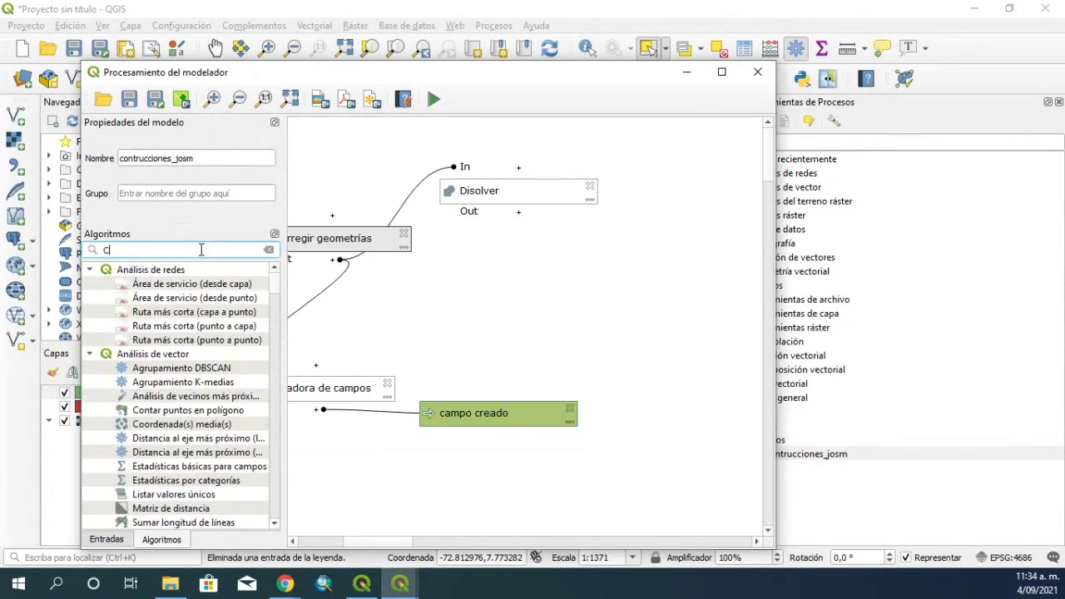
pyautogui.write('ALCULADO')
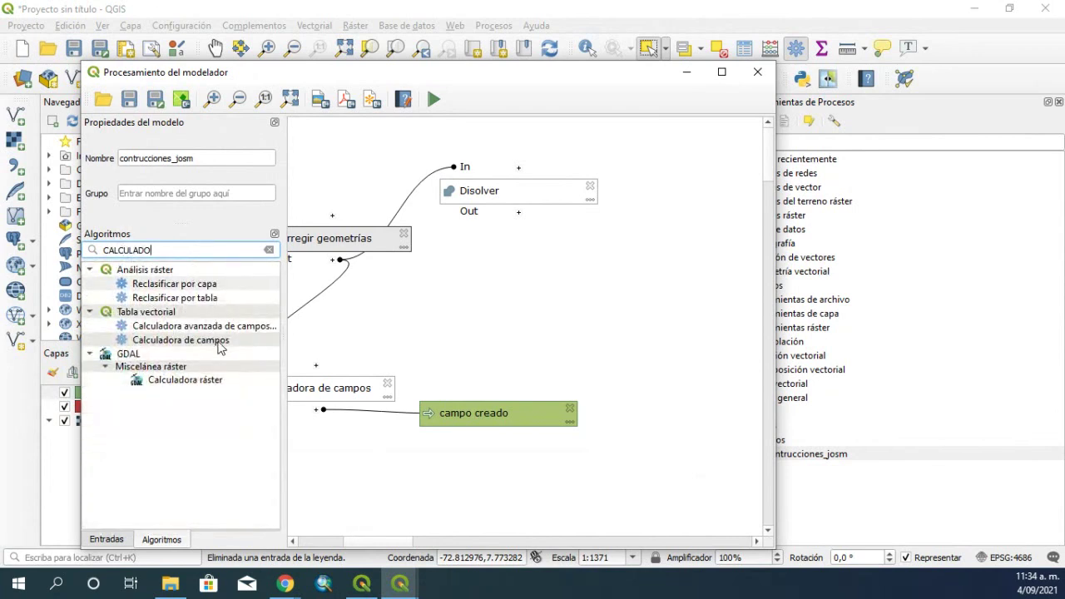
pyautogui.moveTo(221, 341); pyautogui.dragTo(637, 269)
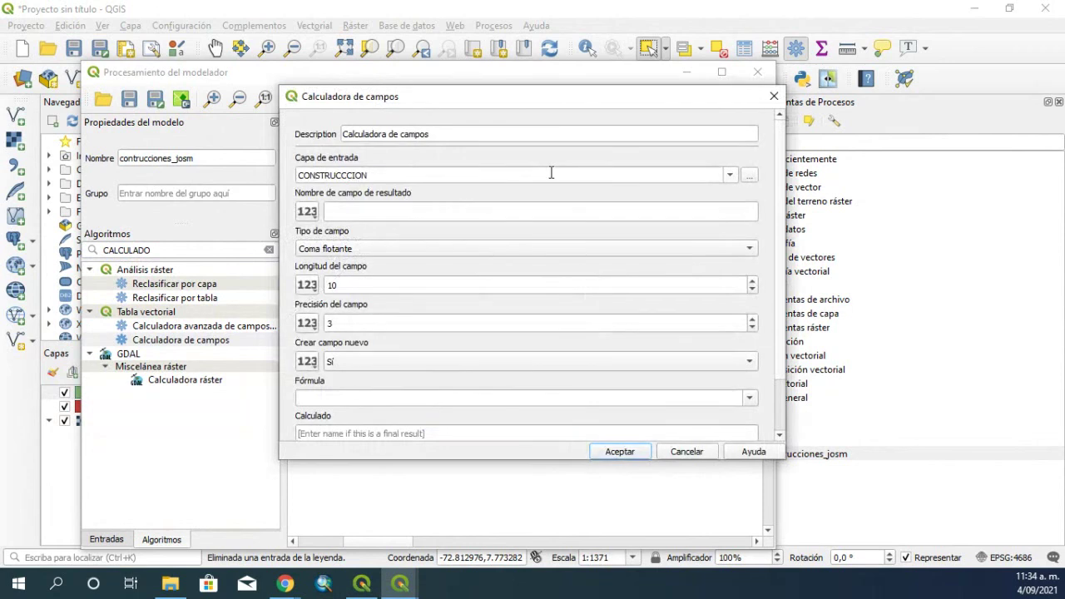
pyautogui.click(730, 175)
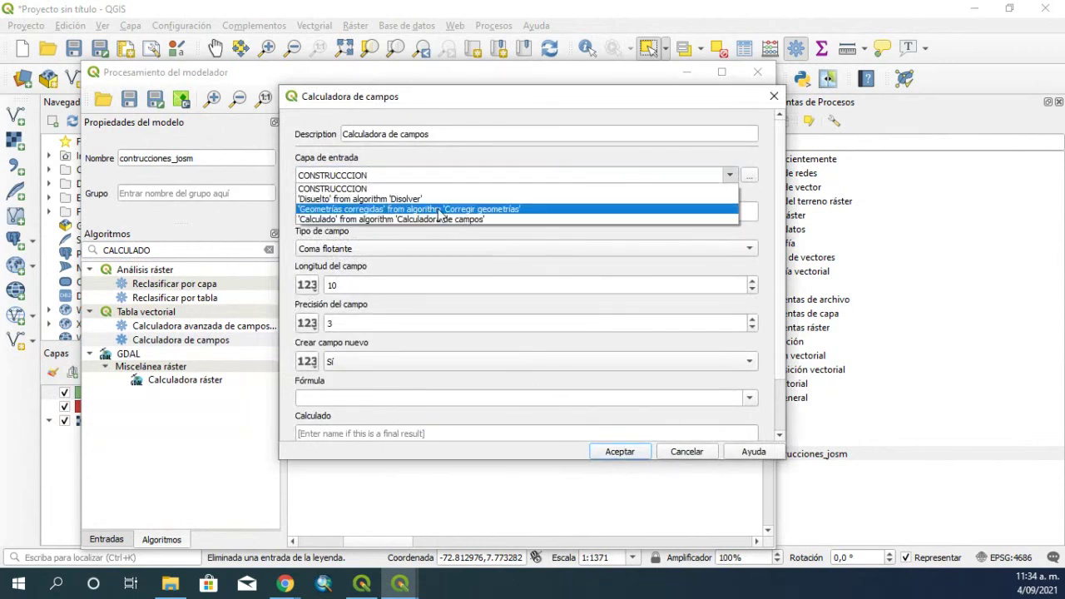
pyautogui.click(384, 199)
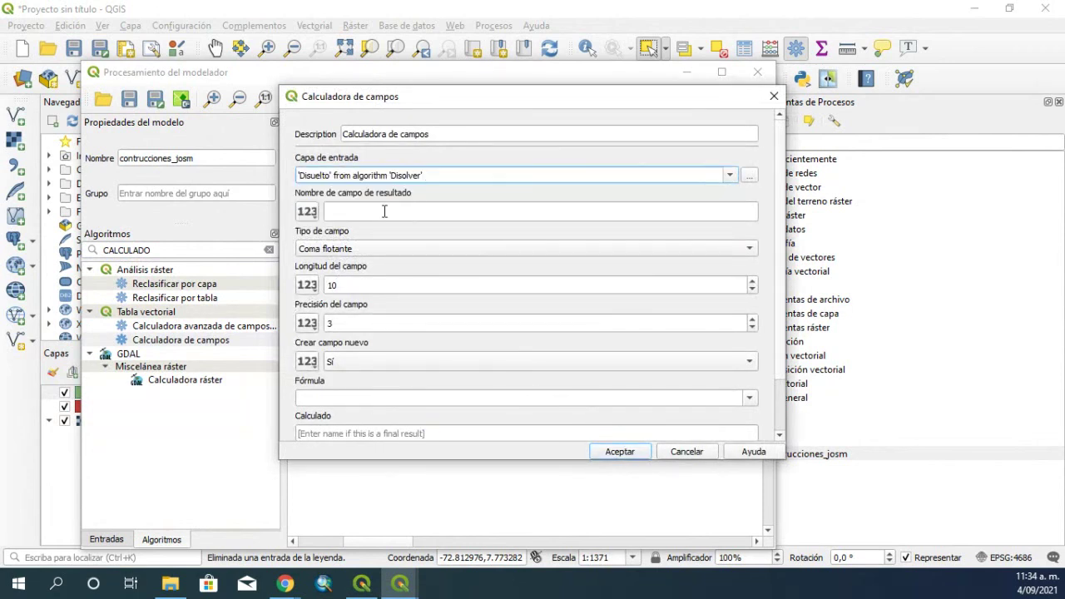
# Name the calculator's result field building, set its formula to 'yes', accept it and shift the new box slightly away from Disolver
pyautogui.click(352, 211)
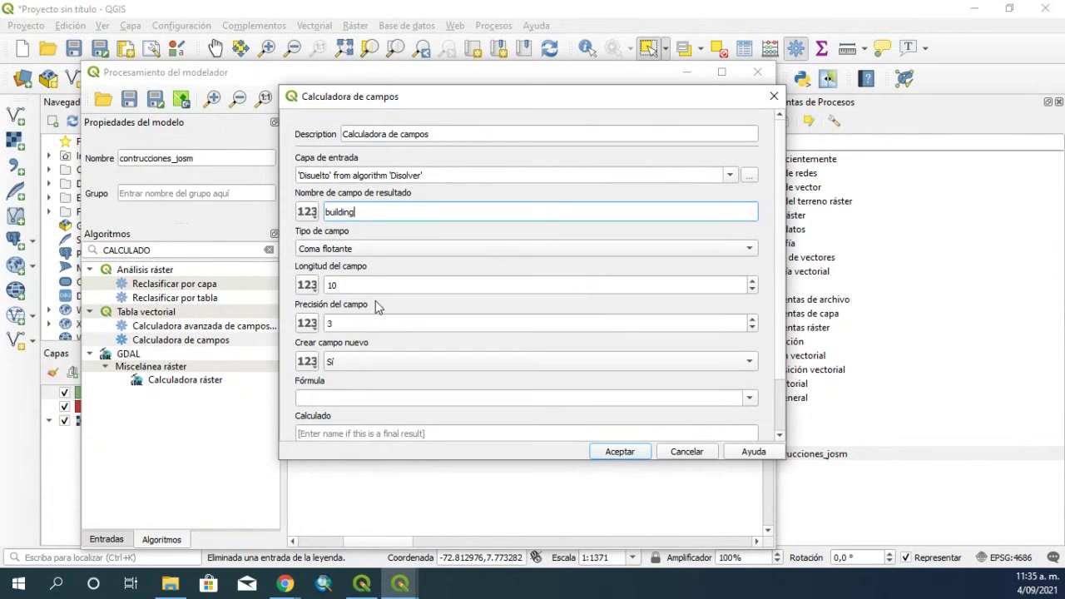
pyautogui.click(342, 398)
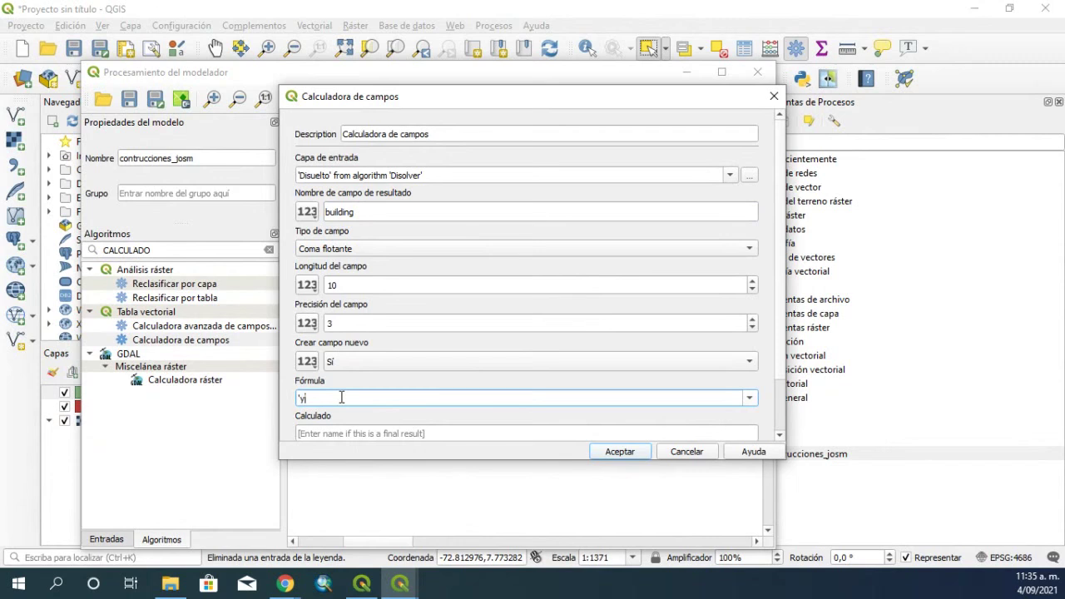
pyautogui.click(601, 452)
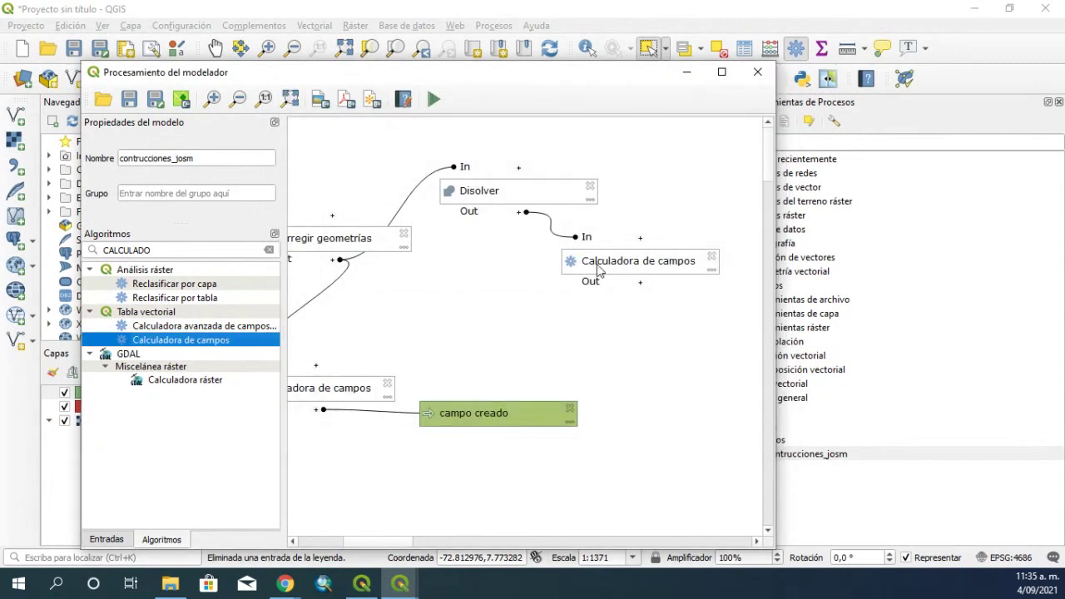
pyautogui.moveTo(597, 269)
pyautogui.mouseDown()
pyautogui.moveTo(637, 268)
pyautogui.moveTo(615, 268)
pyautogui.mouseUp()
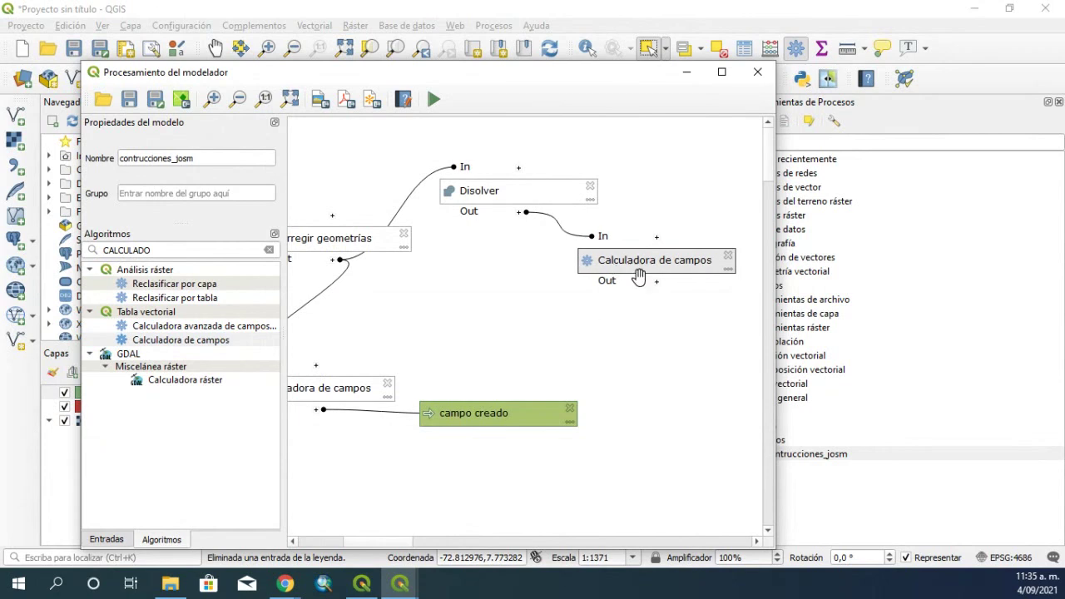
# Reopen the building field calculator's settings and change the field type to Cadena
pyautogui.doubleClick(634, 259)
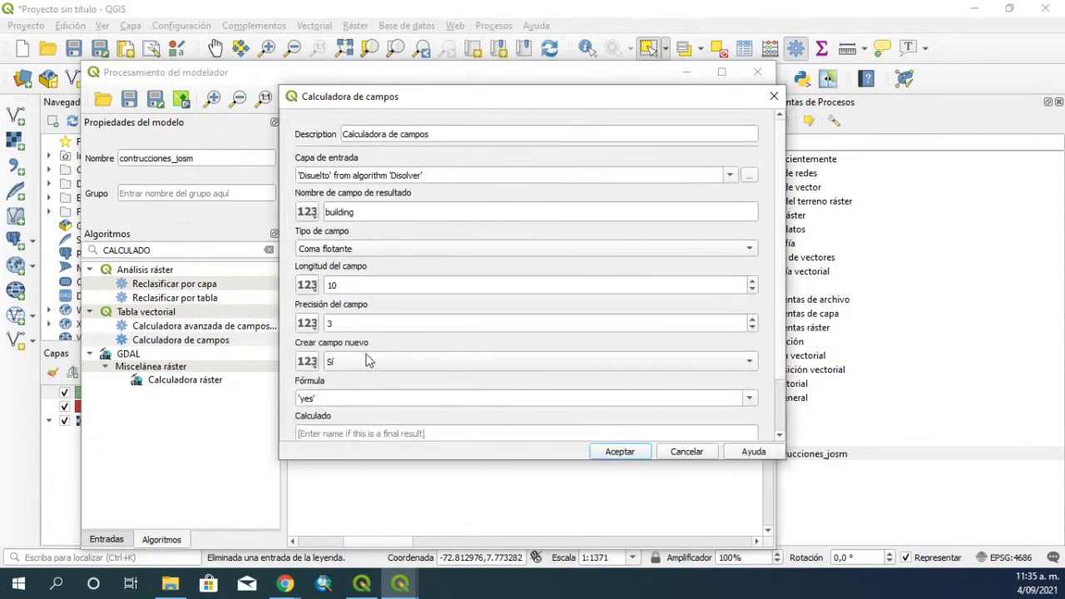
pyautogui.scroll(-1, 366, 383)
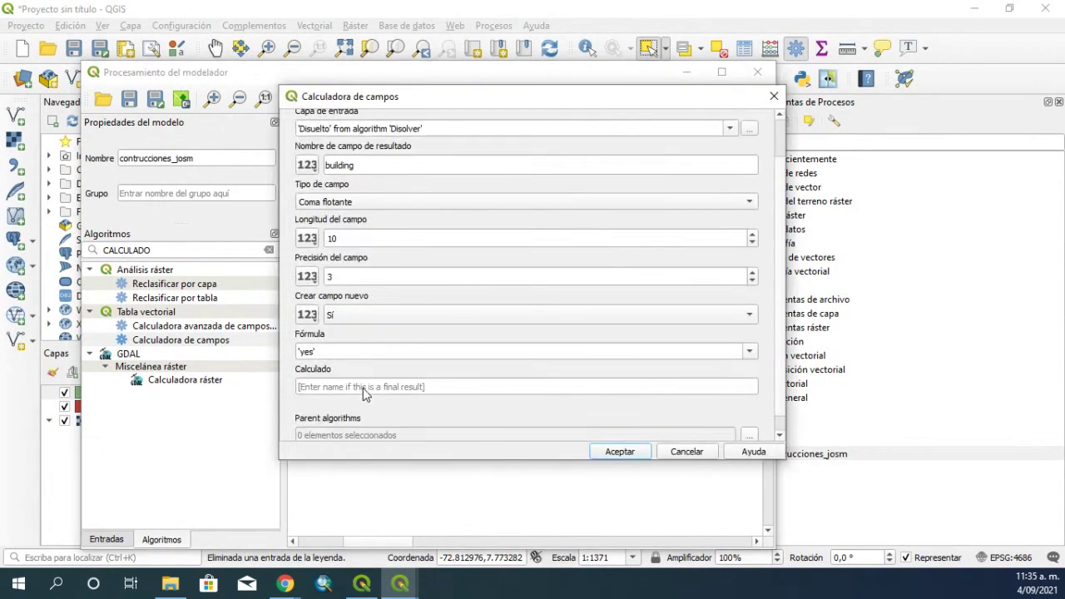
pyautogui.click(363, 203)
pyautogui.click(353, 236)
pyautogui.scroll(1, 425, 143)
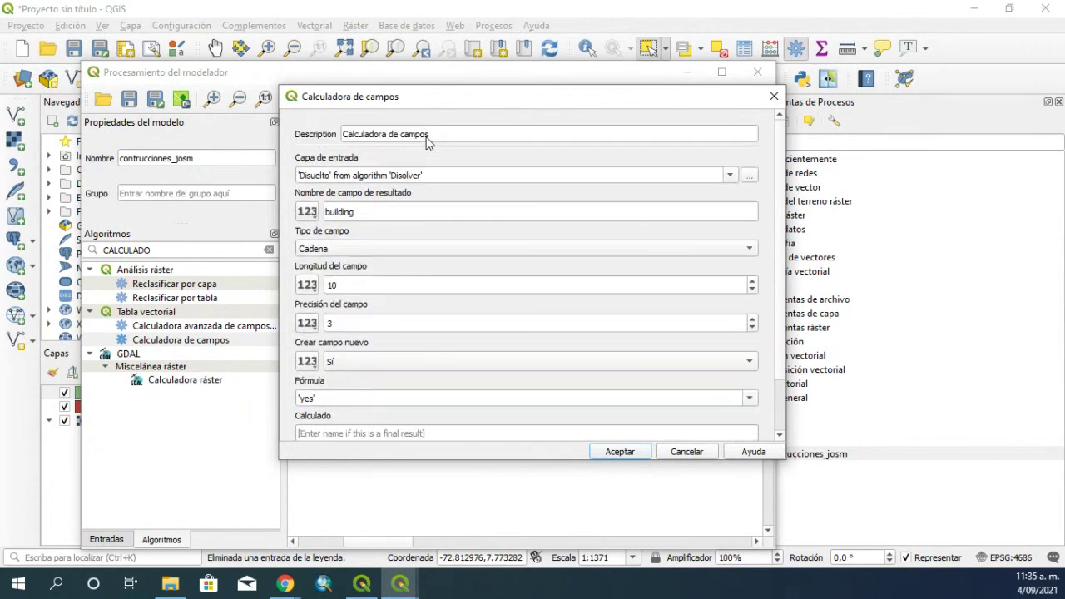
# Replace the field calculator's description with "creacion buiding" and accept the settings
pyautogui.click(443, 134)
pyautogui.moveTo(444, 134); pyautogui.dragTo(325, 138)
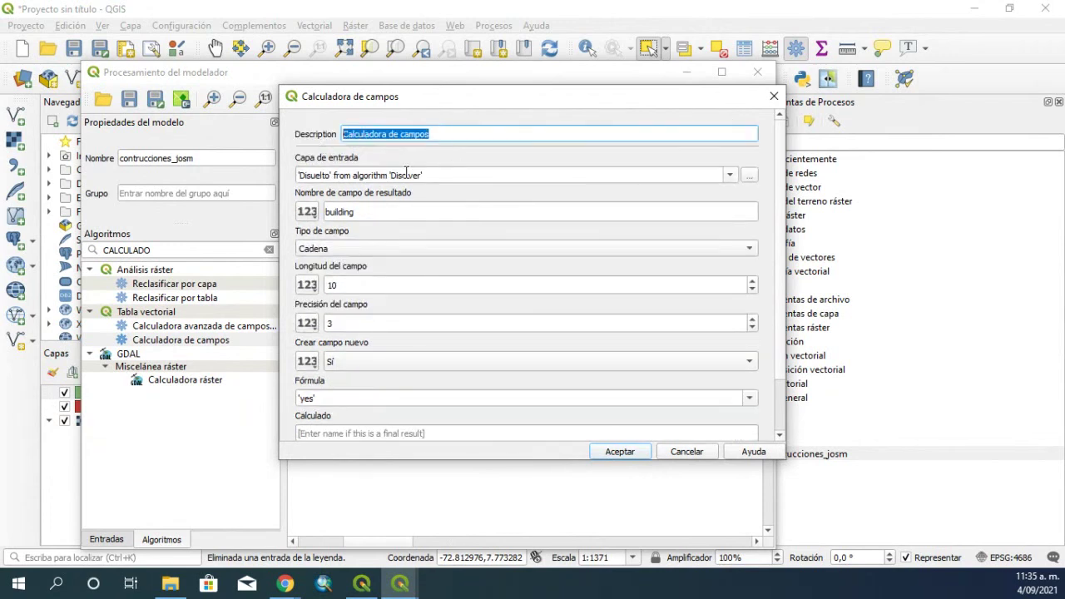
pyautogui.write('c')
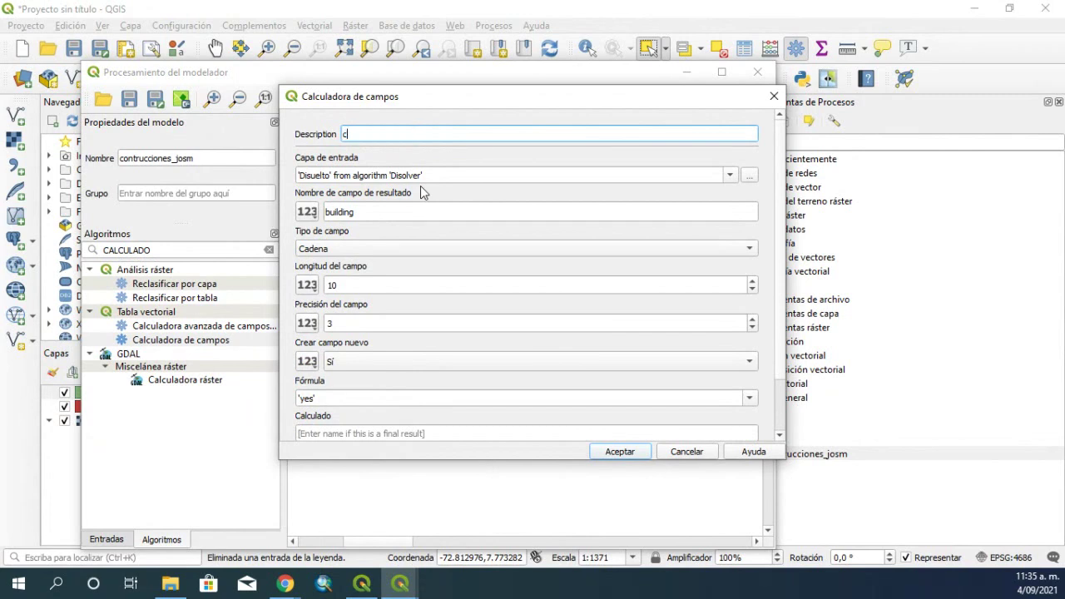
pyautogui.write('reacion buld')
pyautogui.press('BackSpace')
pyautogui.press('BackSpace')
pyautogui.write('iding')
pyautogui.click(601, 452)
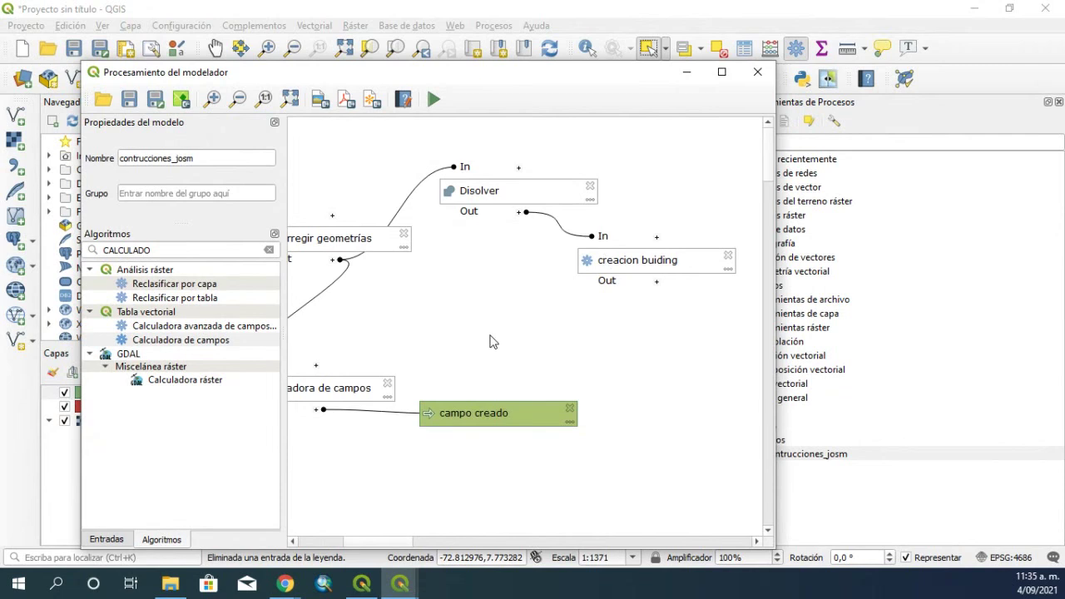
# Correct the spelling of the field calculator's description to "creacion building" and accept the settings
pyautogui.moveTo(391, 542)
pyautogui.mouseDown()
pyautogui.moveTo(352, 542)
pyautogui.moveTo(397, 546)
pyautogui.mouseUp()
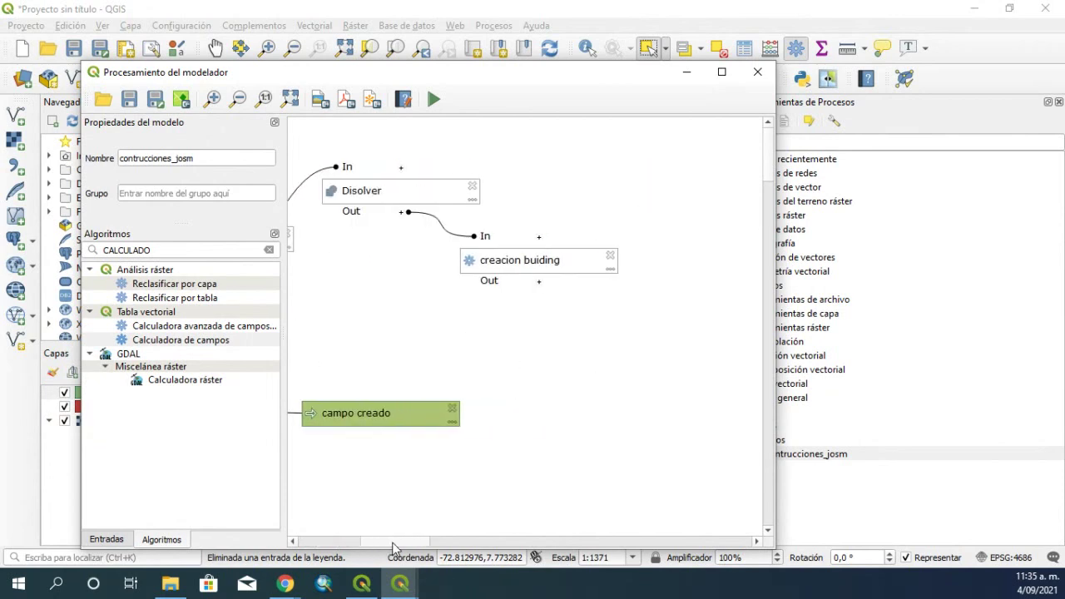
pyautogui.doubleClick(547, 261)
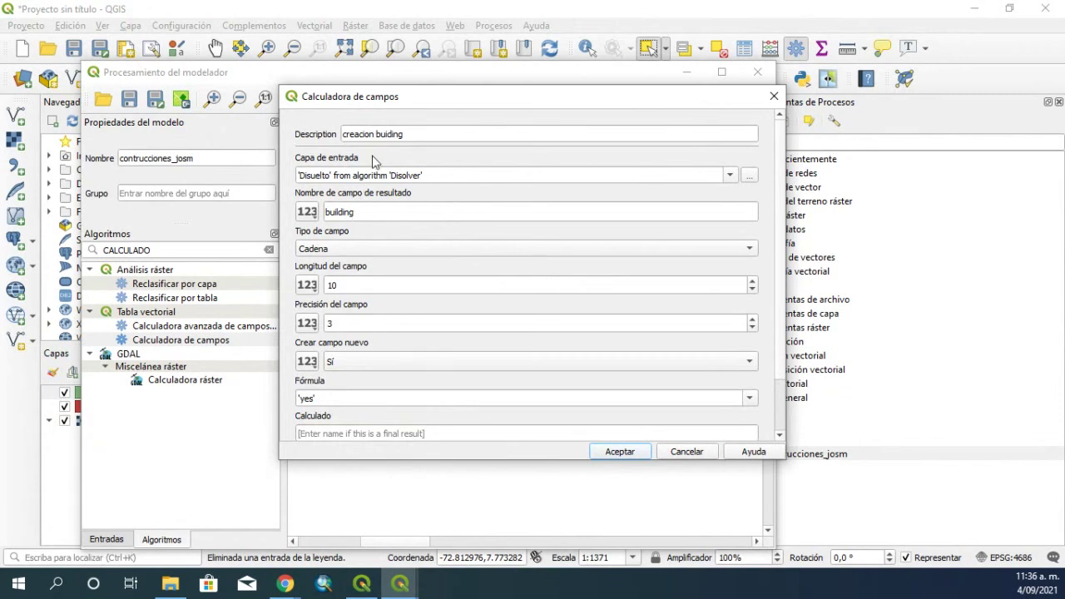
pyautogui.click(392, 134)
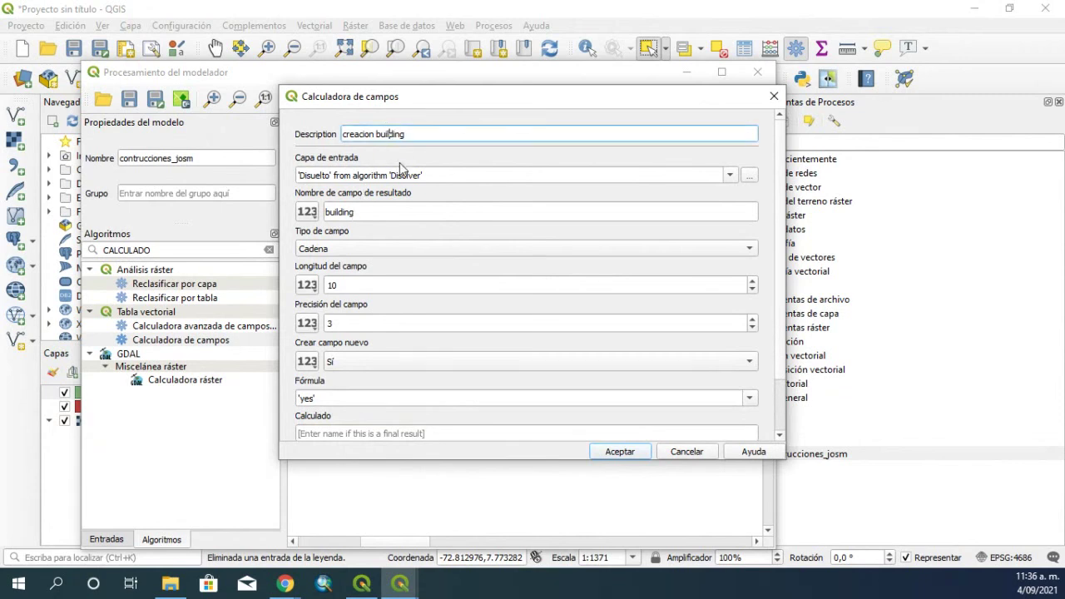
pyautogui.write('l')
pyautogui.click(354, 212)
pyautogui.doubleClick(354, 212)
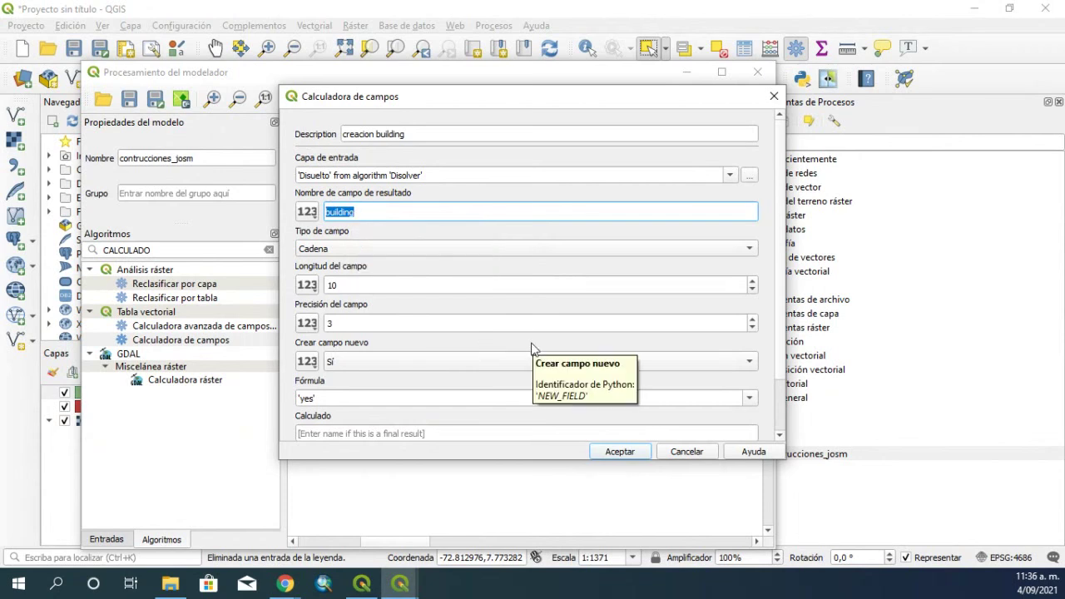
pyautogui.click(605, 451)
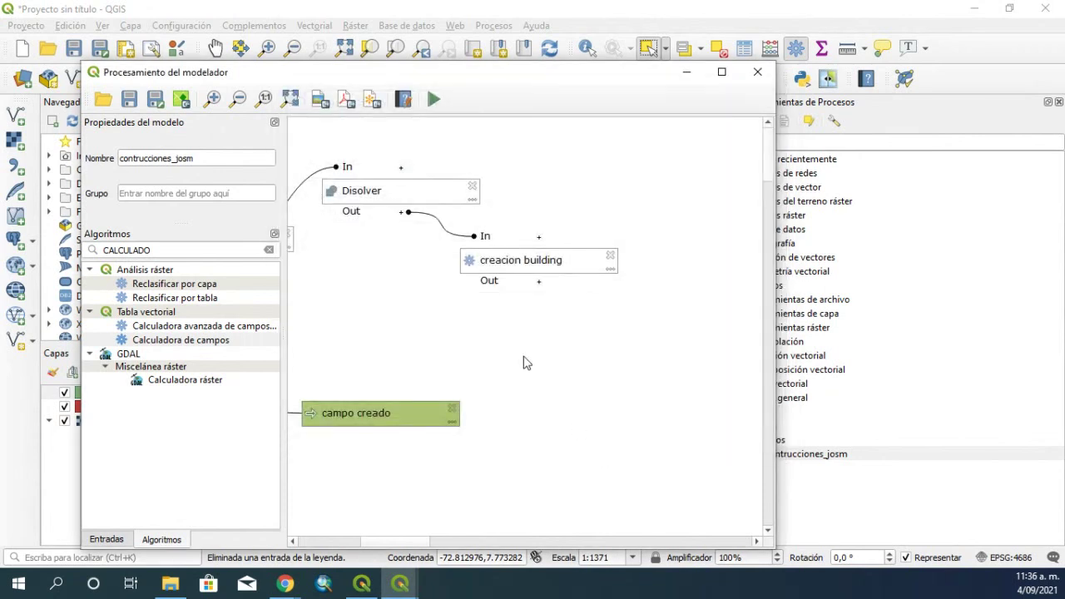
# Reposition the campo creado output box beside the Calculadora de campos that feeds it, slightly lower than before
pyautogui.moveTo(408, 425); pyautogui.dragTo(635, 416)
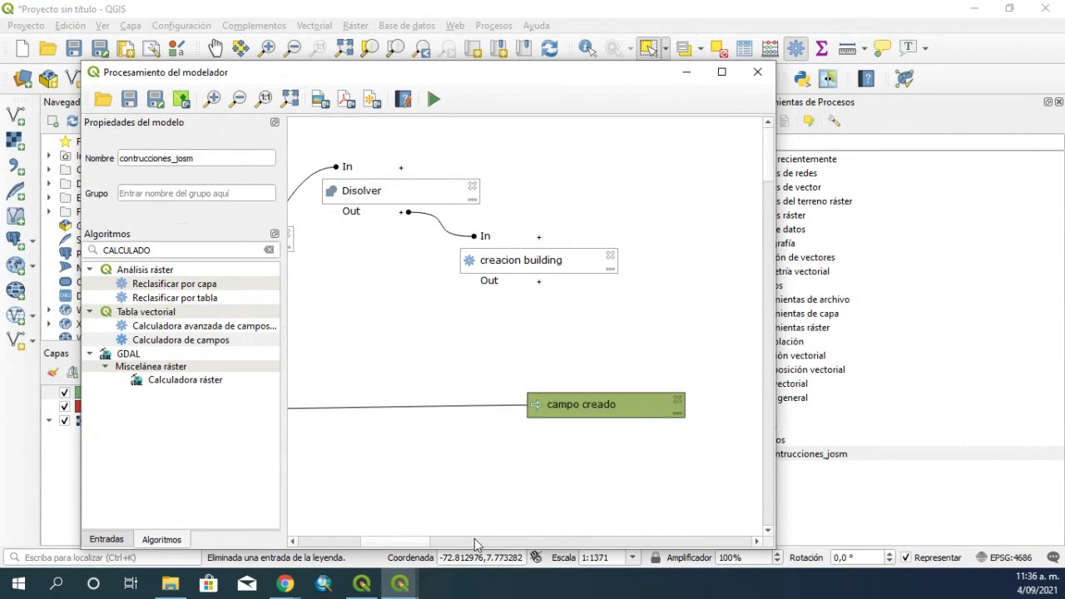
pyautogui.moveTo(367, 543)
pyautogui.mouseDown()
pyautogui.moveTo(341, 543)
pyautogui.moveTo(358, 543)
pyautogui.mouseUp()
pyautogui.moveTo(739, 407); pyautogui.dragTo(539, 429)
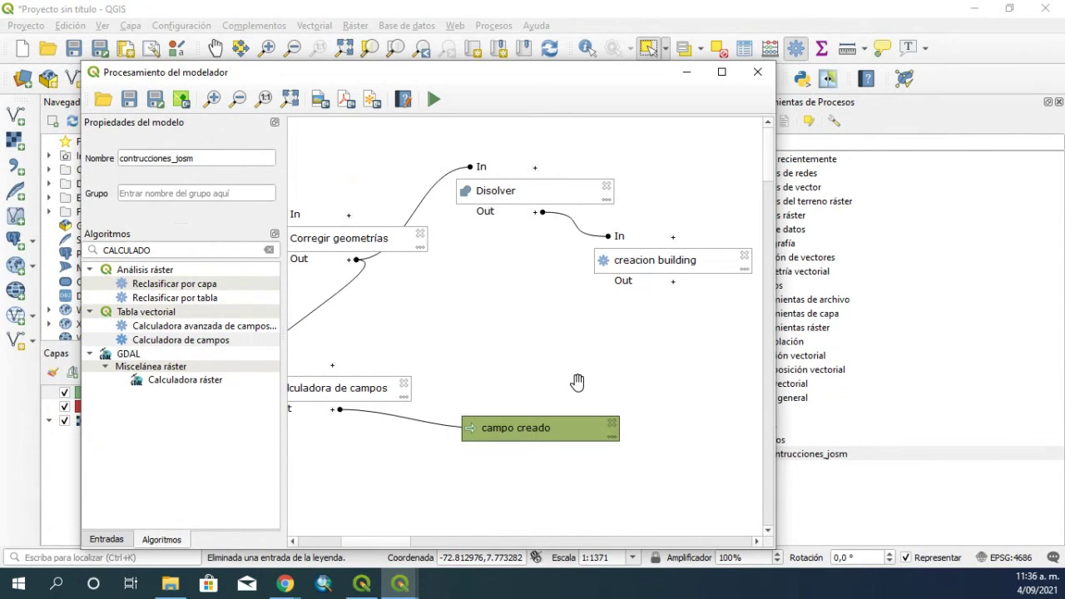
# Examine the attribute table of the campo creado layer in the main QGIS window and return to the model designer
pyautogui.click(687, 72)
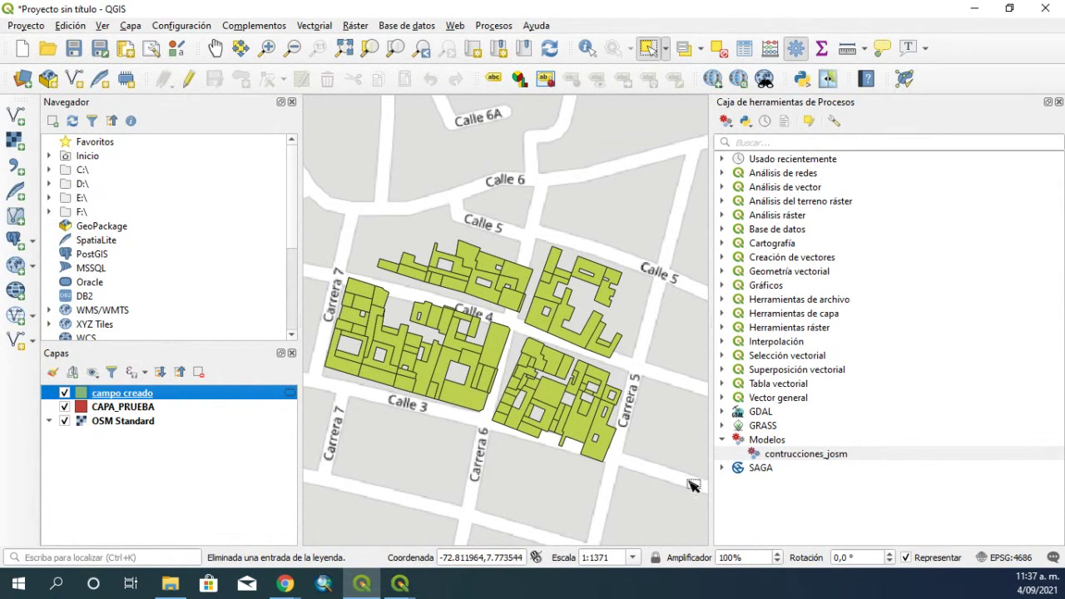
pyautogui.click(293, 588)
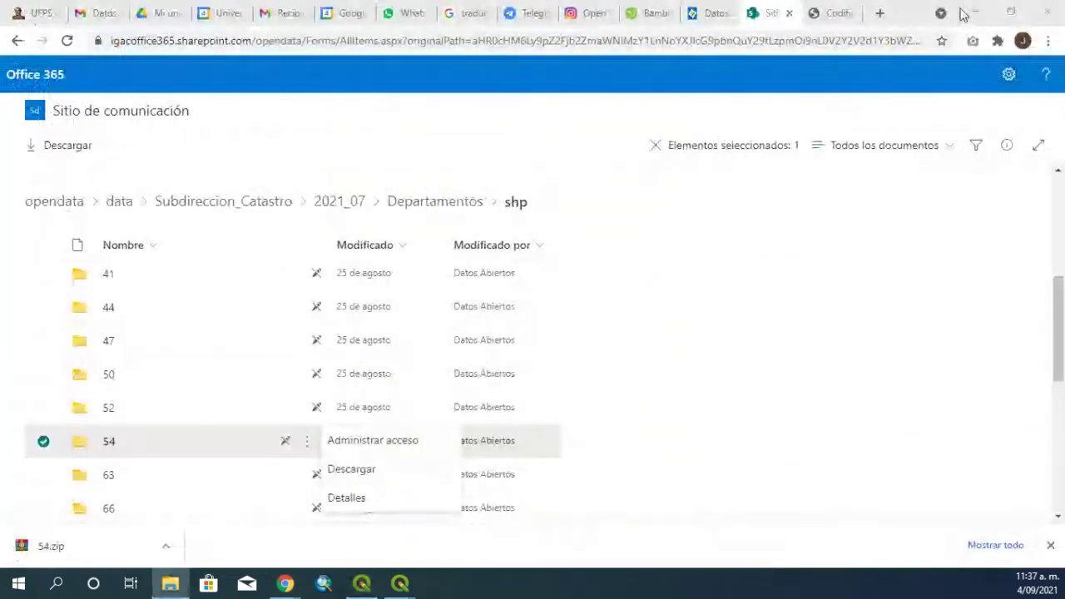
pyautogui.click(974, 12)
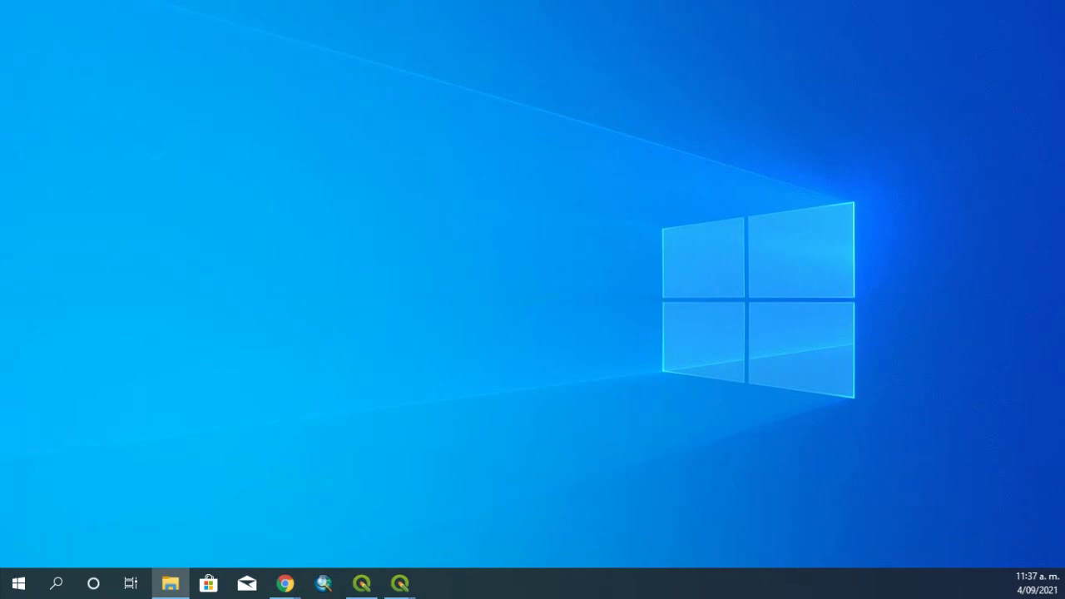
pyautogui.hotkey('alt', 'Tab')
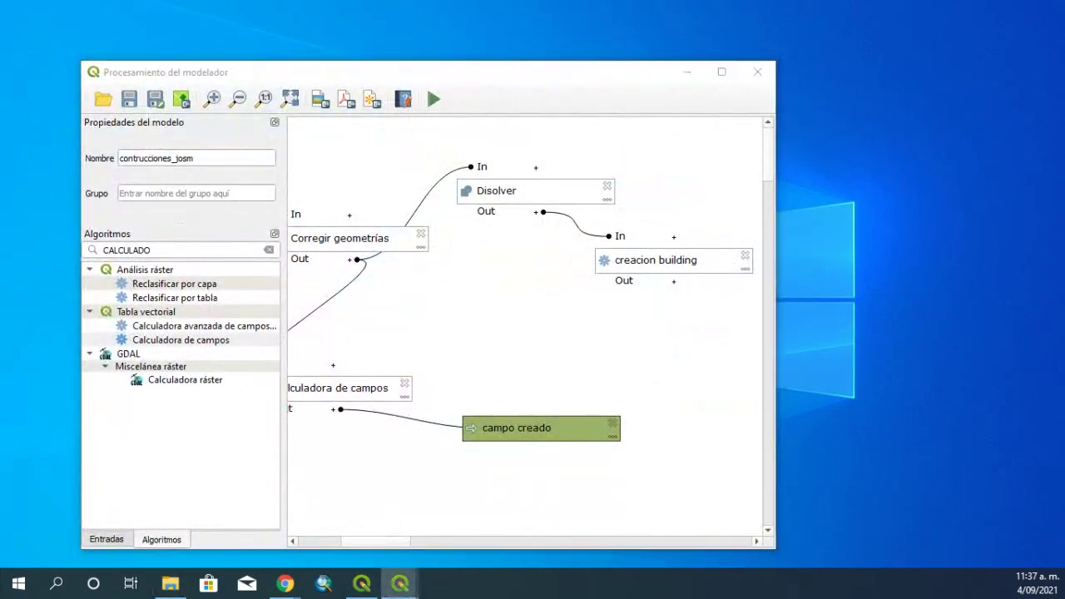
pyautogui.hotkey('alt', 'Tab')
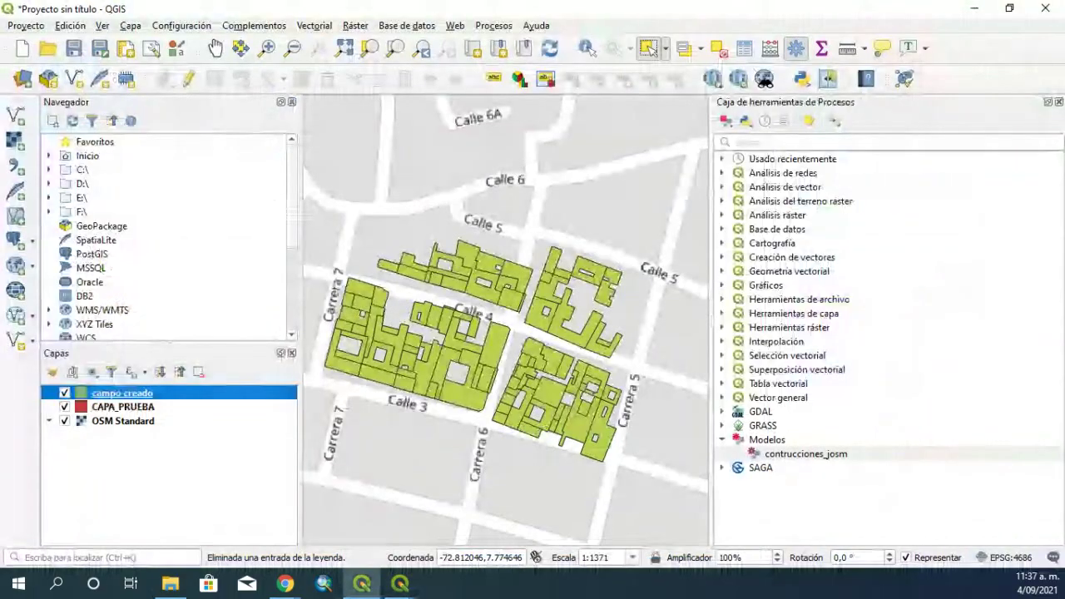
pyautogui.press('F6')
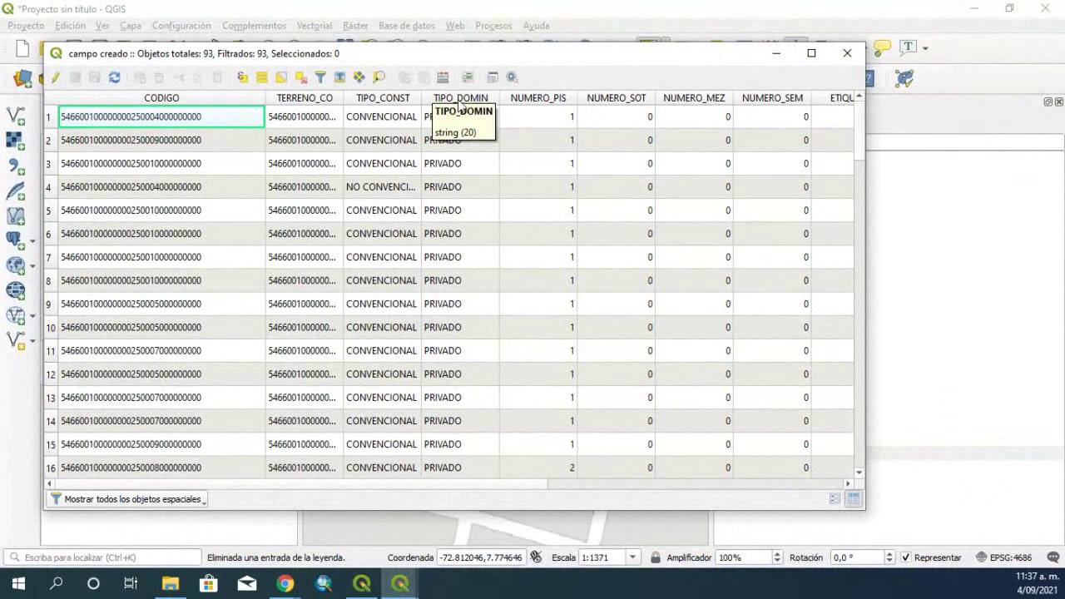
pyautogui.click(767, 55)
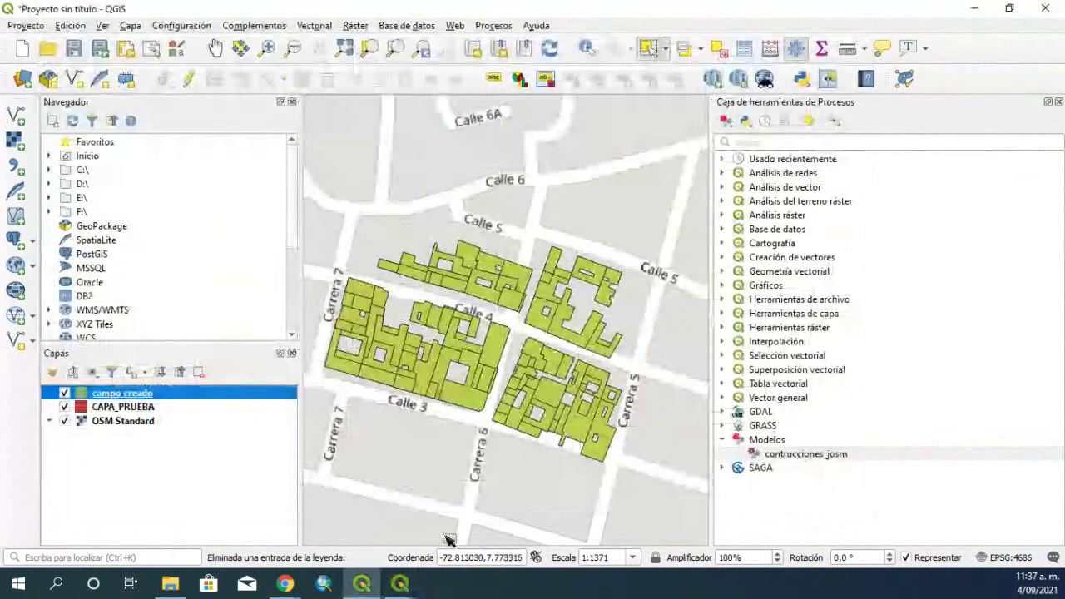
pyautogui.moveTo(410, 587)
pyautogui.click(314, 512)
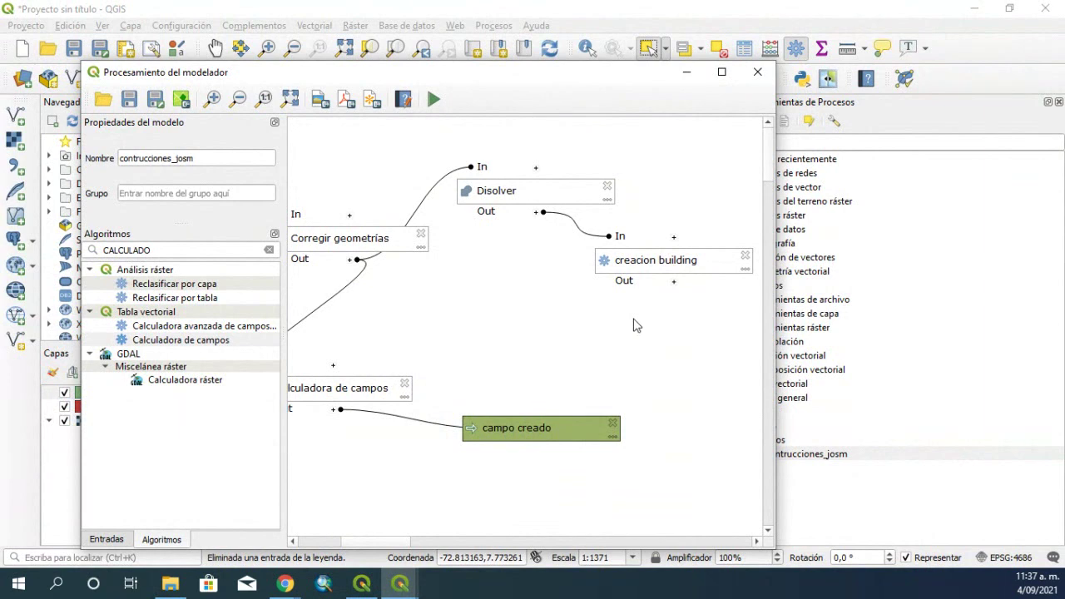
pyautogui.moveTo(198, 159); pyautogui.dragTo(119, 159)
pyautogui.moveTo(166, 249); pyautogui.dragTo(145, 250)
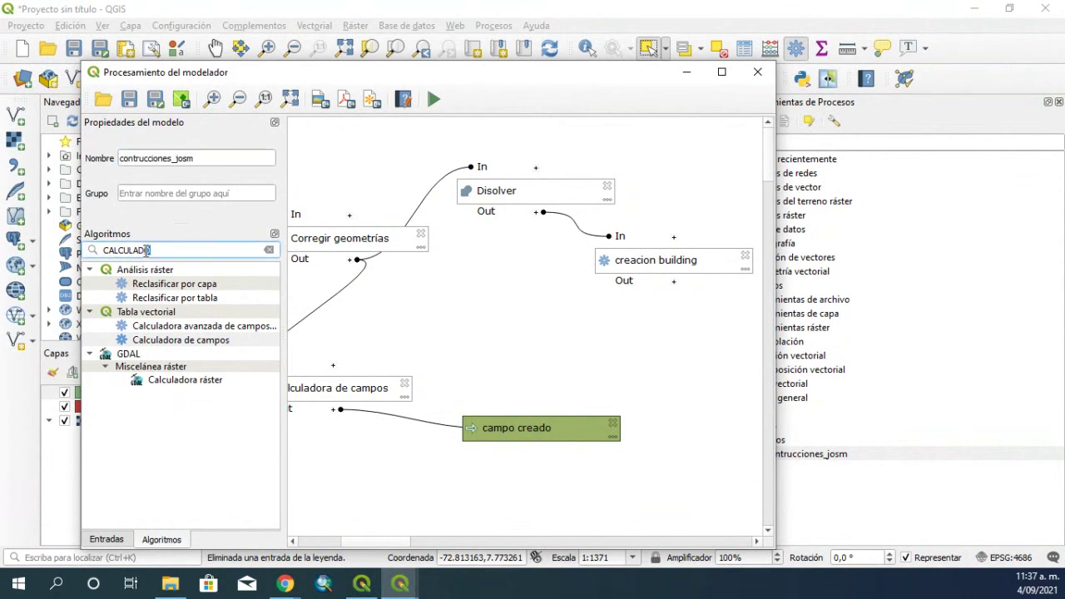
pyautogui.moveTo(185, 351); pyautogui.dragTo(618, 364)
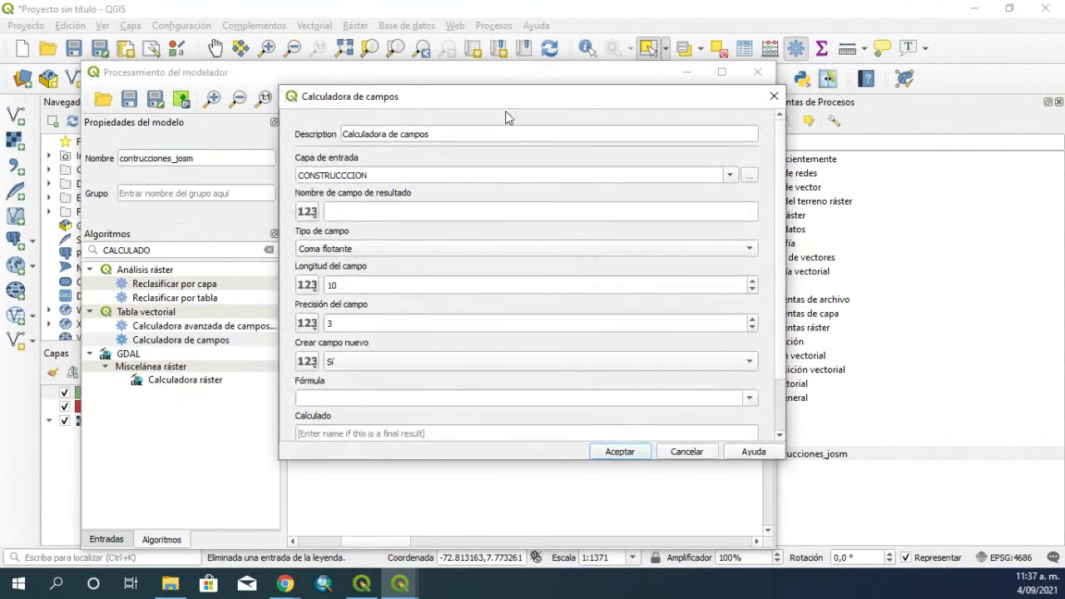
pyautogui.moveTo(497, 104); pyautogui.dragTo(258, 107)
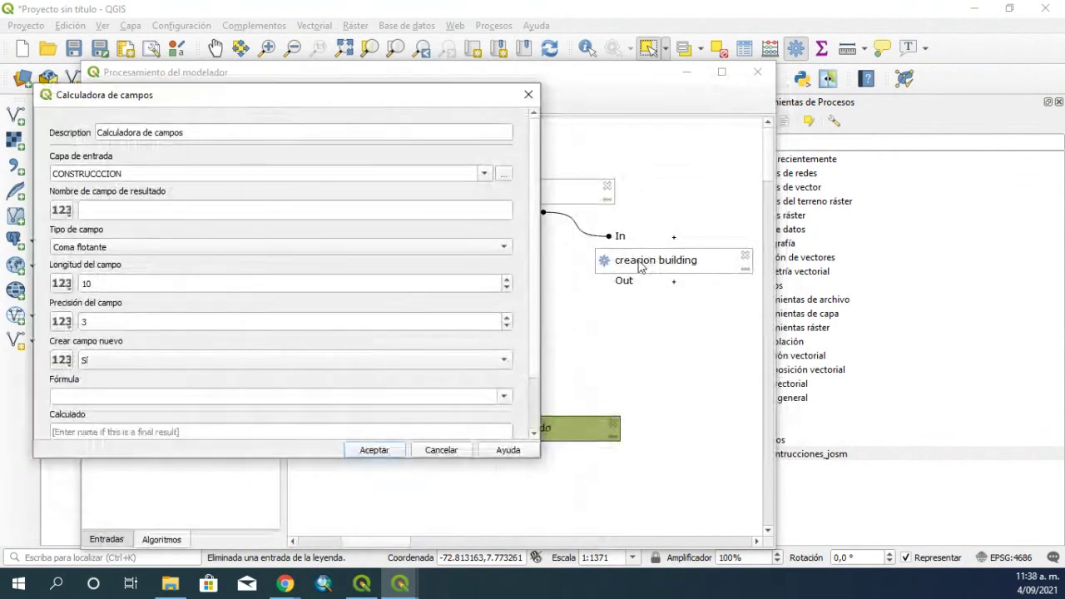
pyautogui.click(485, 173)
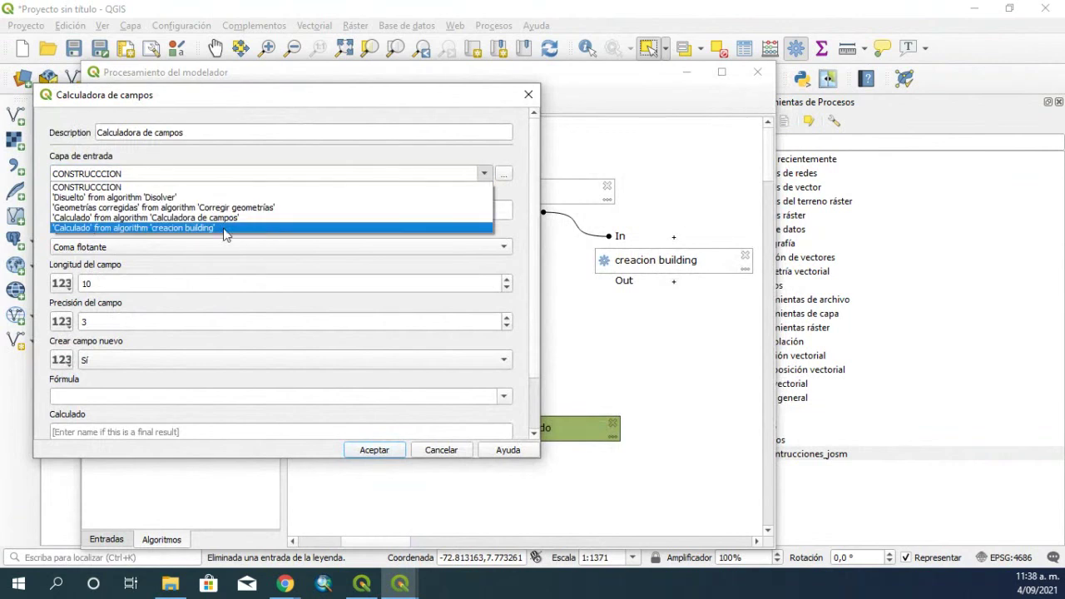
pyautogui.click(218, 231)
pyautogui.click(114, 207)
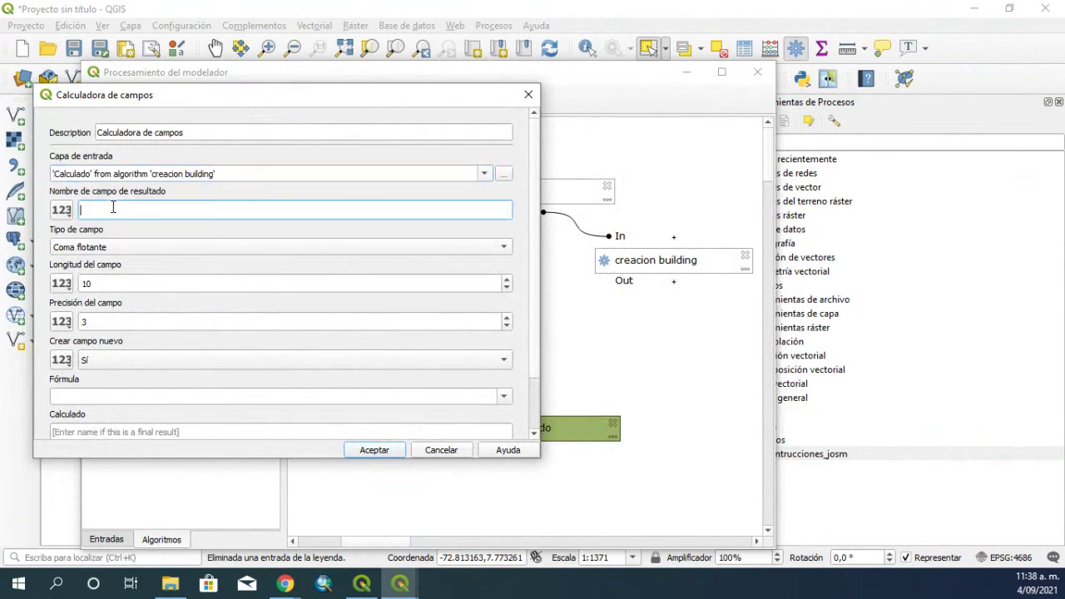
pyautogui.write('ref:condgo')
pyautogui.press('BackSpace')
pyautogui.press('BackSpace')
pyautogui.press('BackSpace')
pyautogui.press('BackSpace')
pyautogui.write('difo')
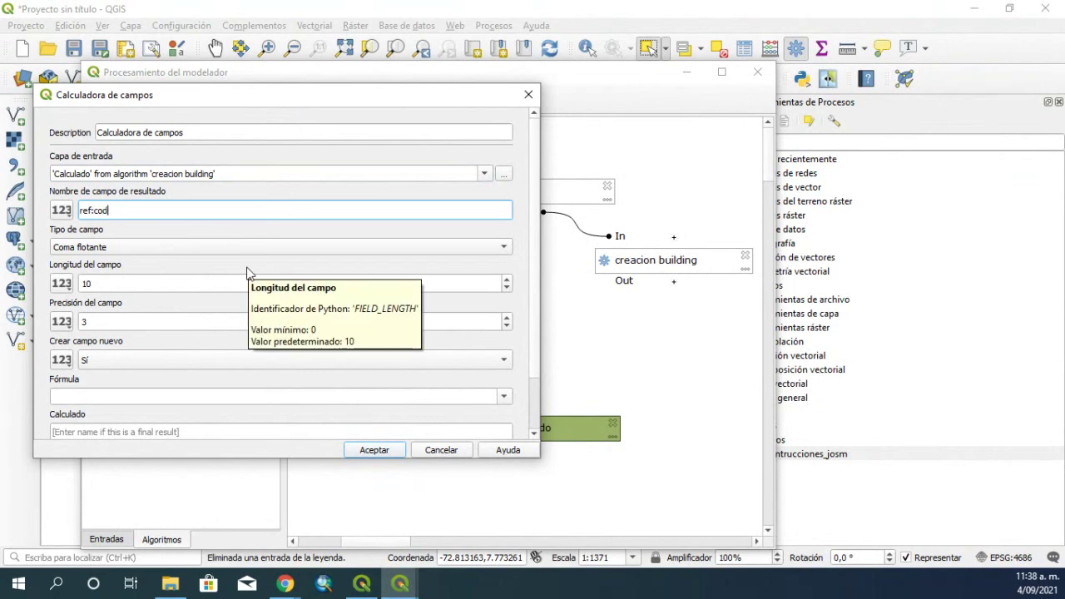
pyautogui.press('BackSpace')
pyautogui.press('BackSpace')
pyautogui.write('go_catastral')
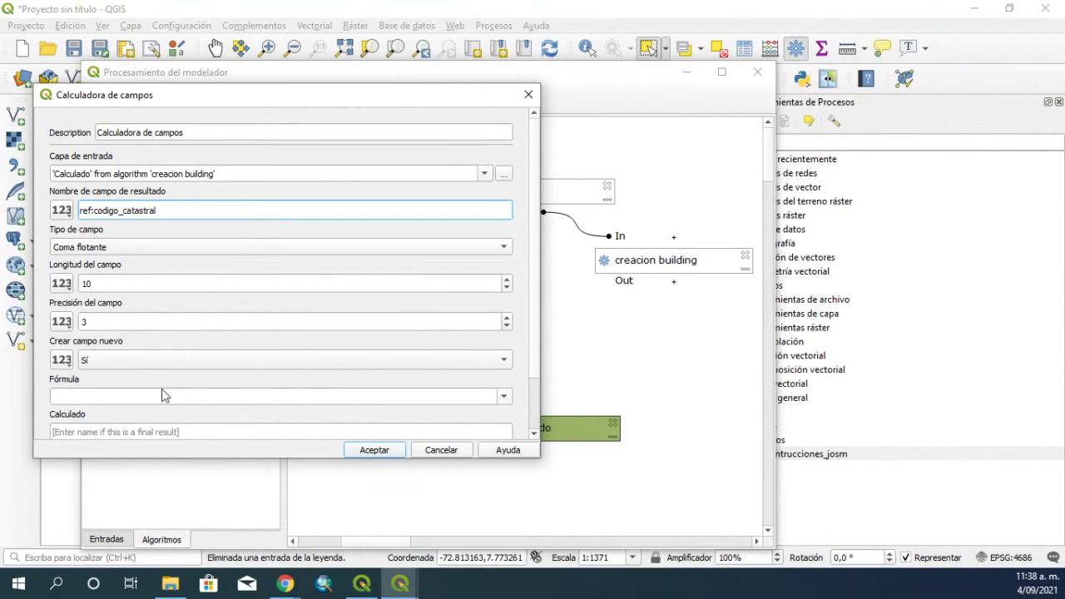
pyautogui.click(110, 393)
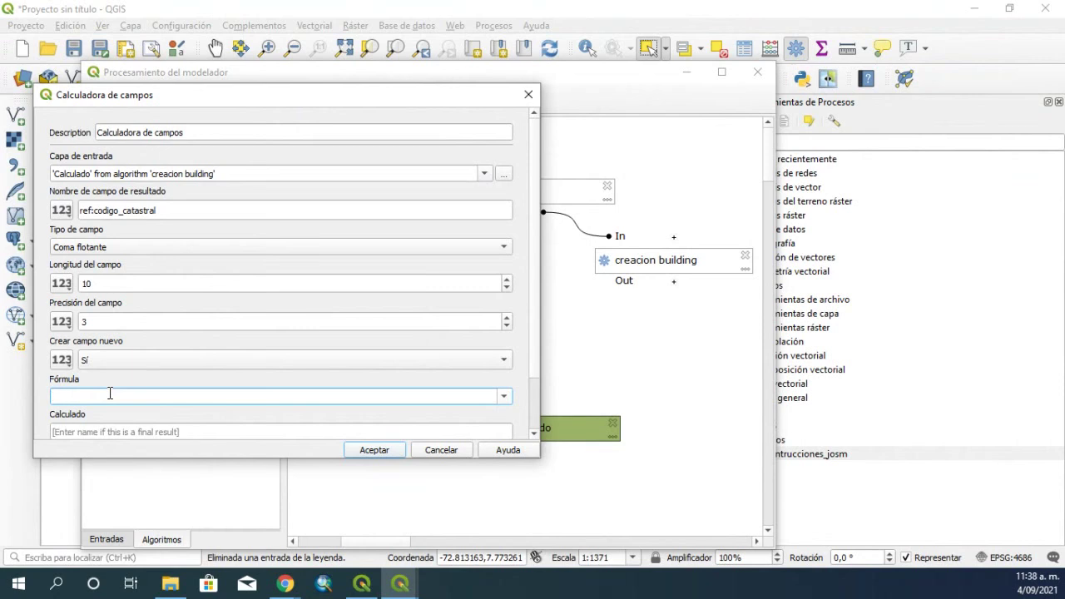
pyautogui.click(158, 248)
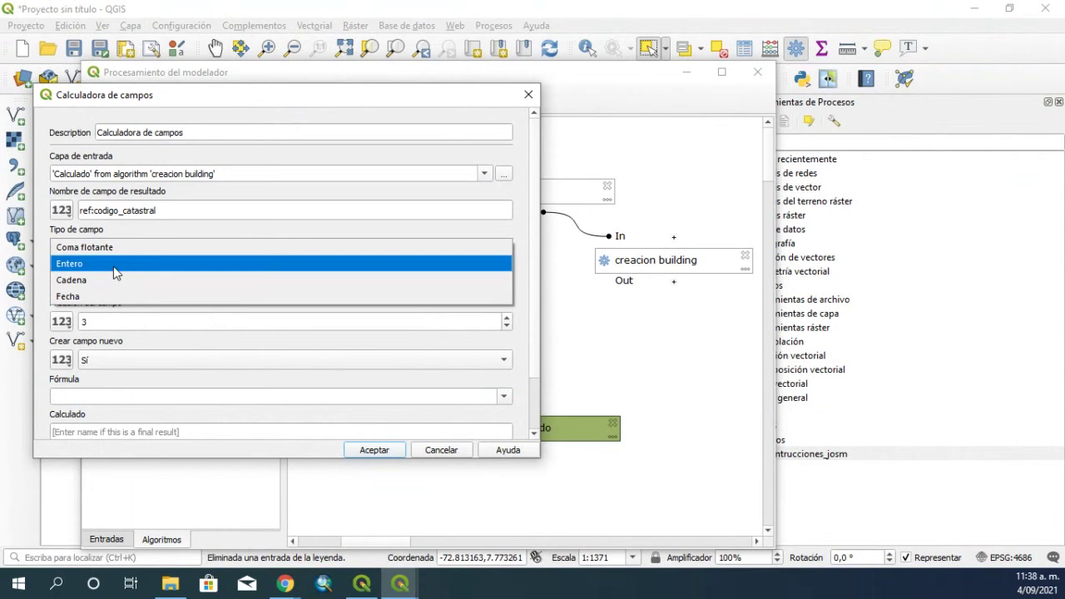
pyautogui.click(115, 264)
pyautogui.click(80, 398)
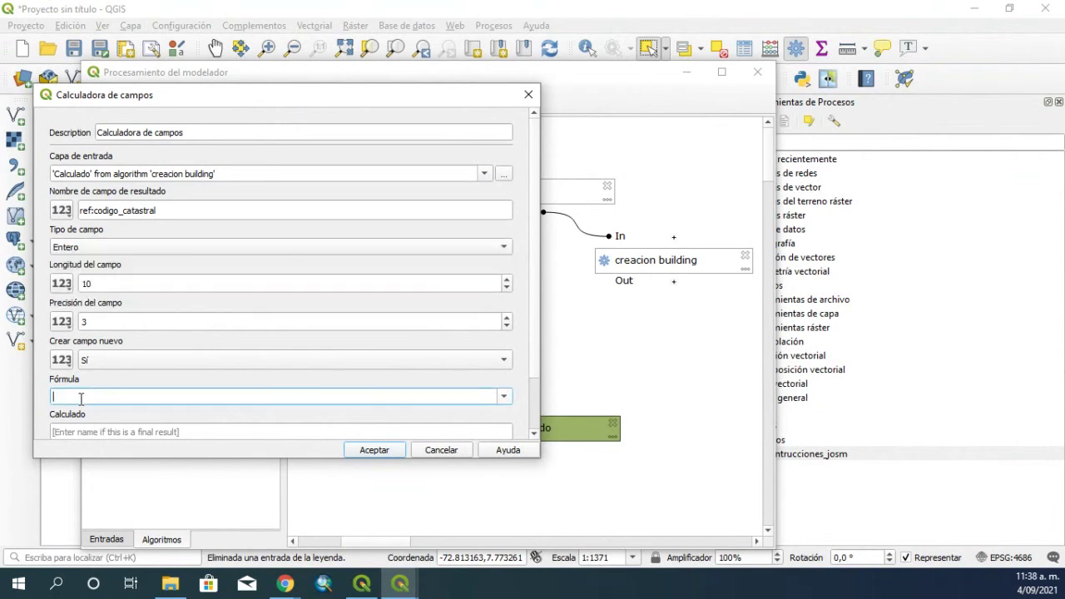
pyautogui.write('CODIGO')
pyautogui.click(528, 94)
# Open the attribute table of the CAPA_PRUEBA layer in the main QGIS window and start its field calculator
pyautogui.click(690, 73)
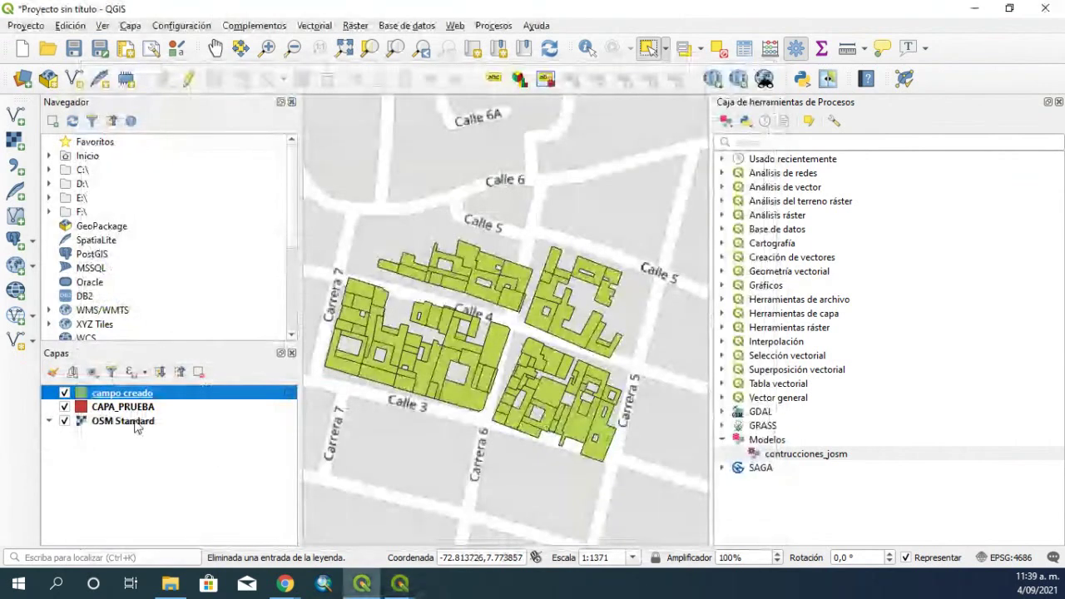
pyautogui.rightClick(111, 404)
pyautogui.rightClick(112, 406)
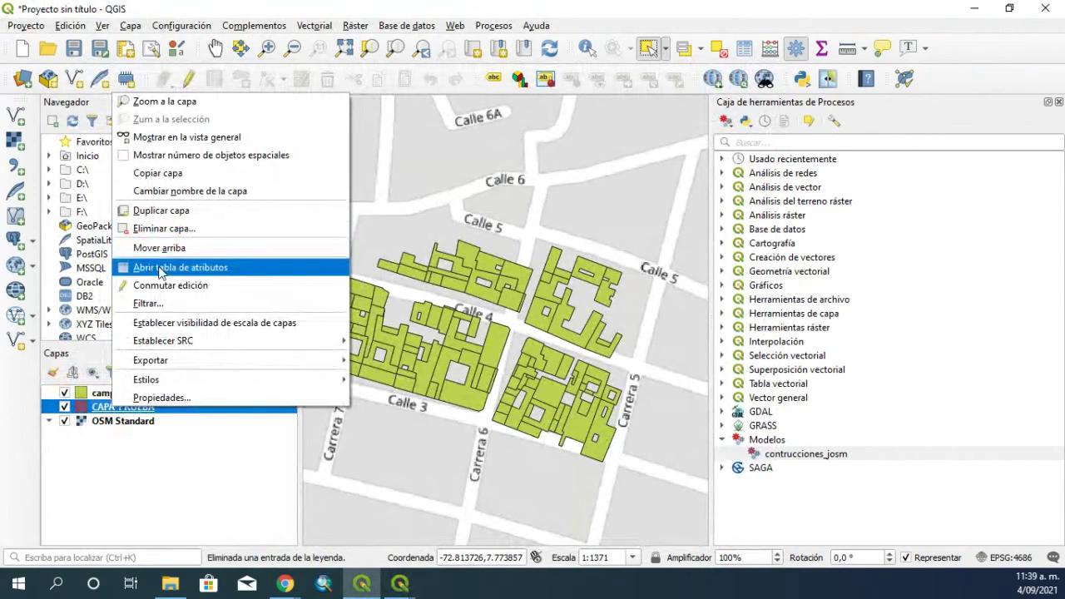
pyautogui.click(179, 267)
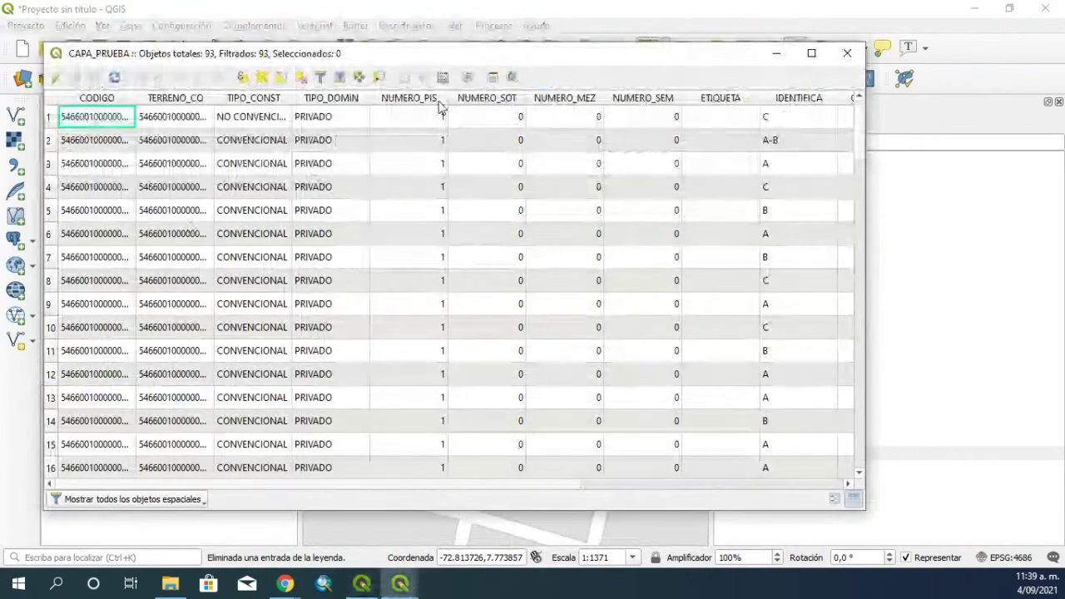
pyautogui.click(444, 79)
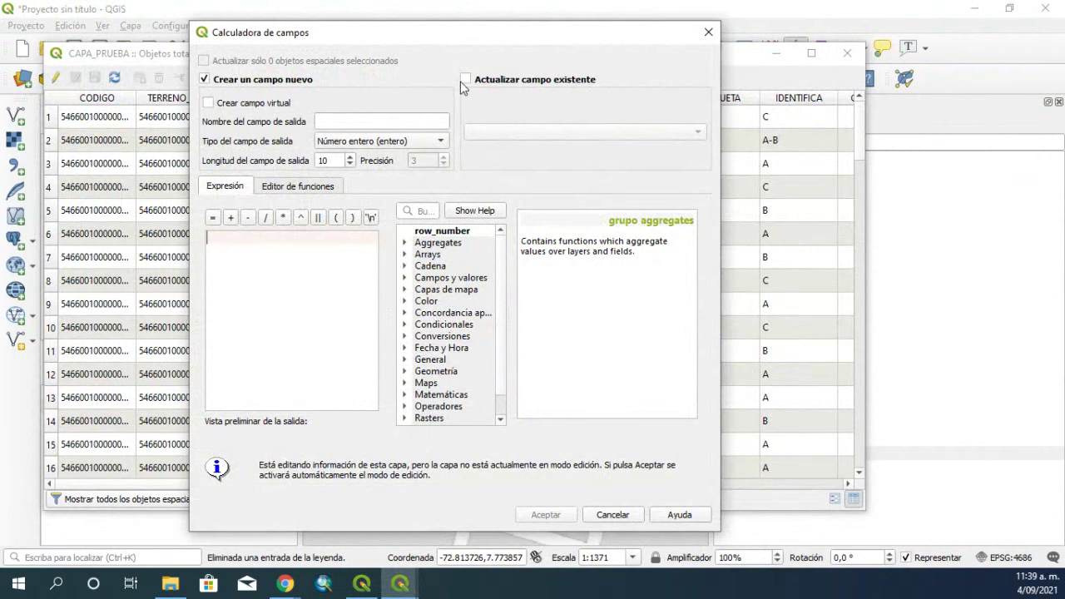
# Enter ref:codcat as the output name of the new field
pyautogui.click(369, 120)
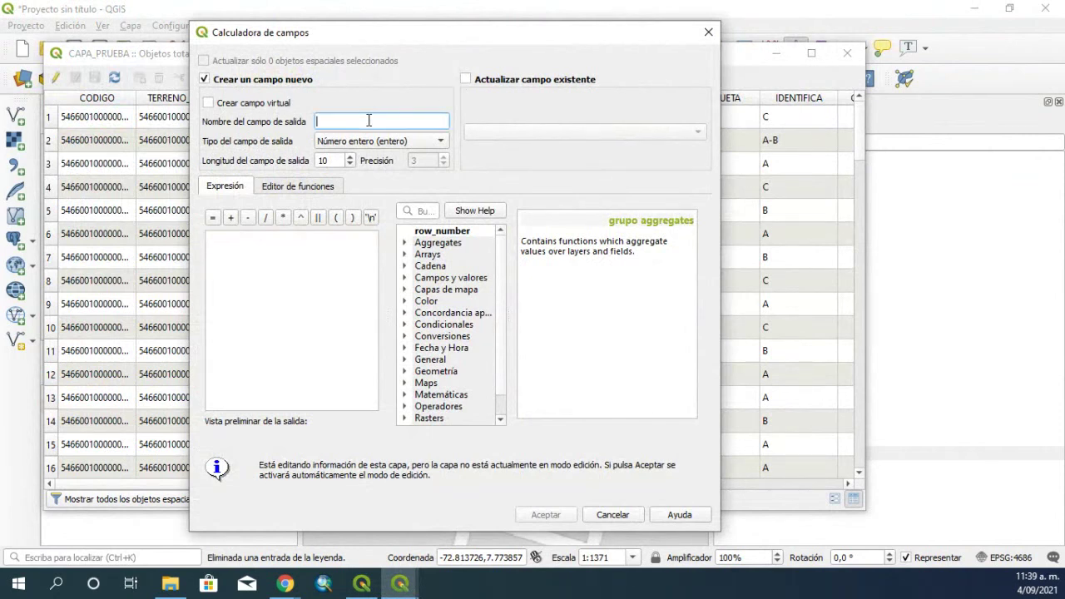
pyautogui.write('ref_')
pyautogui.press('BackSpace')
pyautogui.write(':')
pyautogui.write('codigo')
pyautogui.moveTo(375, 120); pyautogui.dragTo(318, 125)
pyautogui.moveTo(361, 126); pyautogui.dragTo(333, 130)
pyautogui.write('saodc')
pyautogui.press('BackSpace')
pyautogui.press('BackSpace')
pyautogui.press('BackSpace')
pyautogui.write('dcat')
pyautogui.click(333, 287)
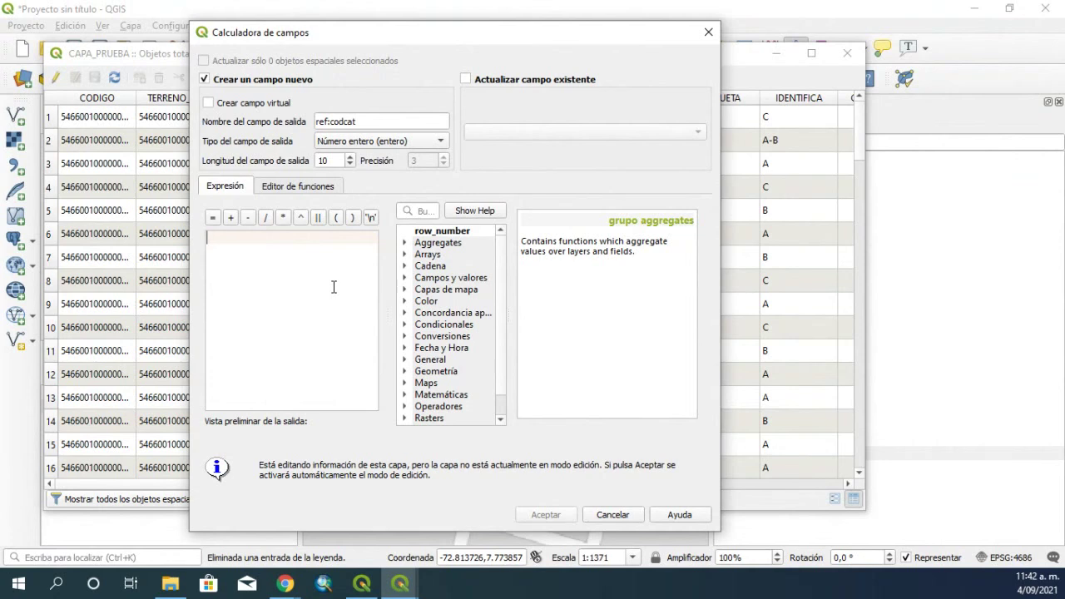
pyautogui.click(357, 123)
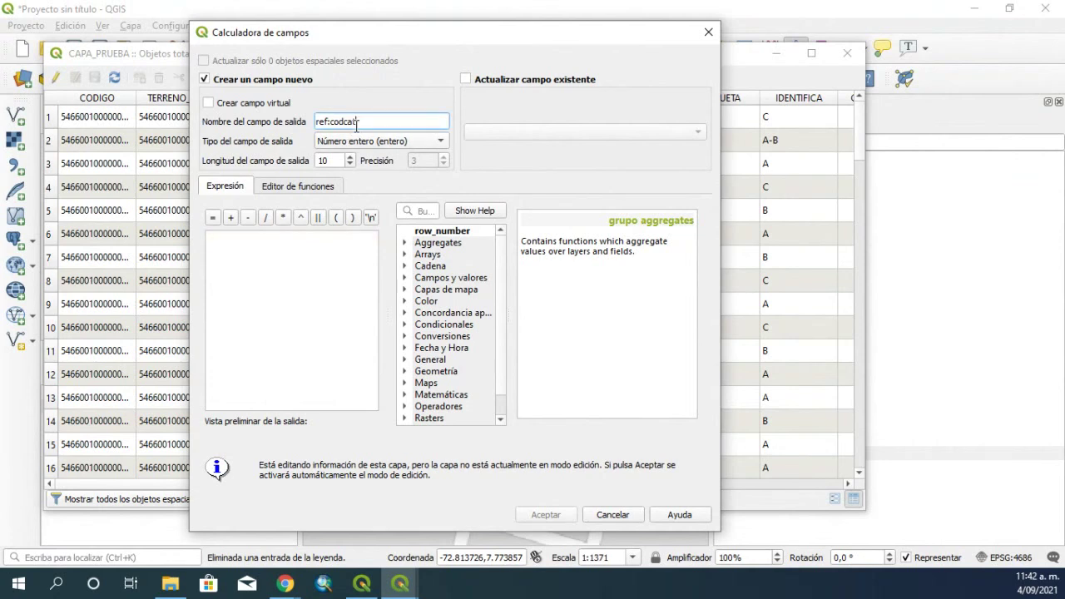
pyautogui.moveTo(357, 122); pyautogui.dragTo(333, 122)
pyautogui.write('cod')
pyautogui.hotkey('ctrl', 'z')
pyautogui.click(367, 124)
pyautogui.click(405, 280)
pyautogui.click(406, 280)
pyautogui.moveTo(363, 122); pyautogui.dragTo(317, 121)
# Insert the CODIGO field from Campos y valores into the expression and copy the resulting "CODIGO" text
pyautogui.click(407, 278)
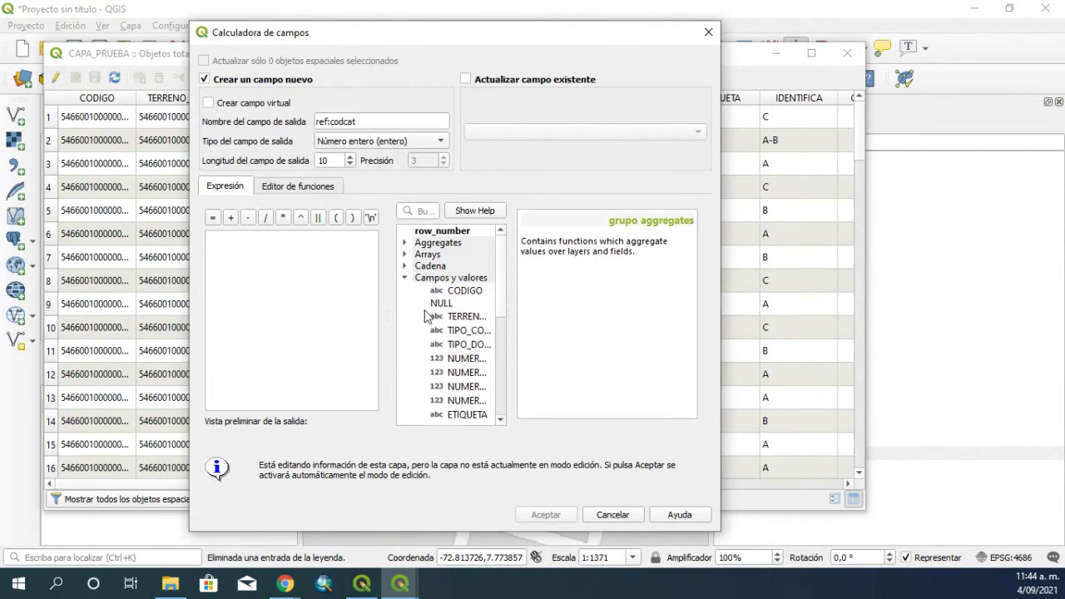
pyautogui.doubleClick(449, 300)
pyautogui.moveTo(281, 240); pyautogui.dragTo(209, 239)
pyautogui.hotkey('ctrl', 'c')
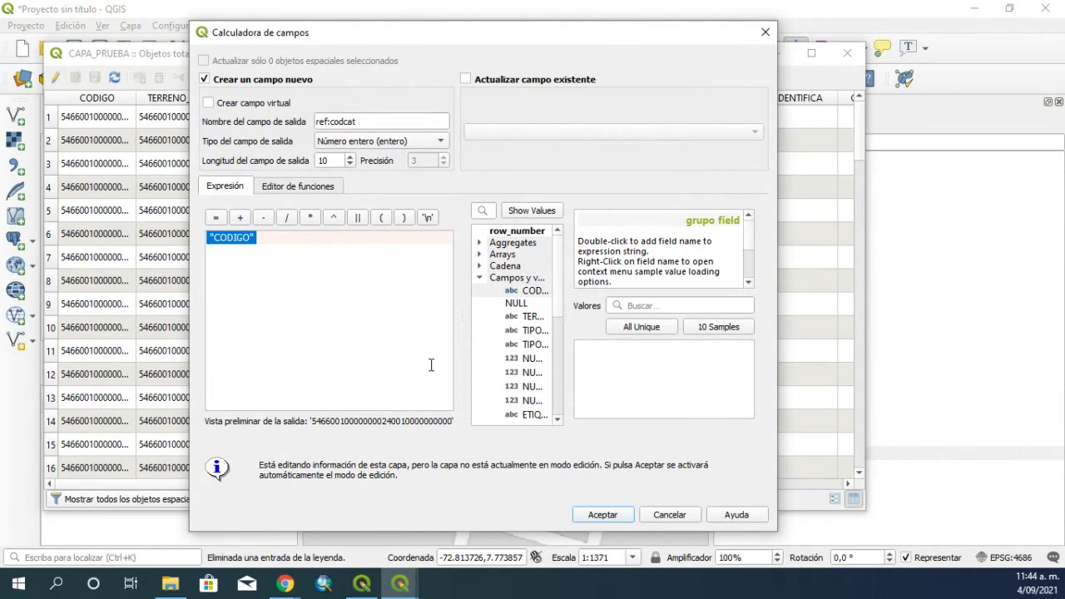
# Dismiss the field calculator without creating a field and minimise the CAPA_PRUEBA attribute table
pyautogui.click(365, 122)
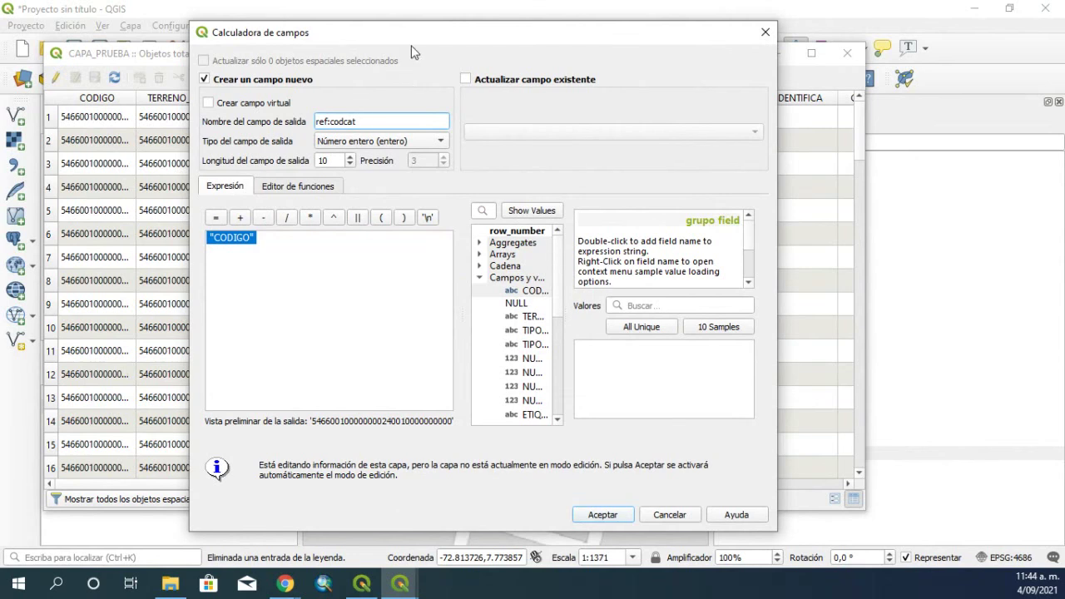
pyautogui.moveTo(413, 45); pyautogui.dragTo(615, 171)
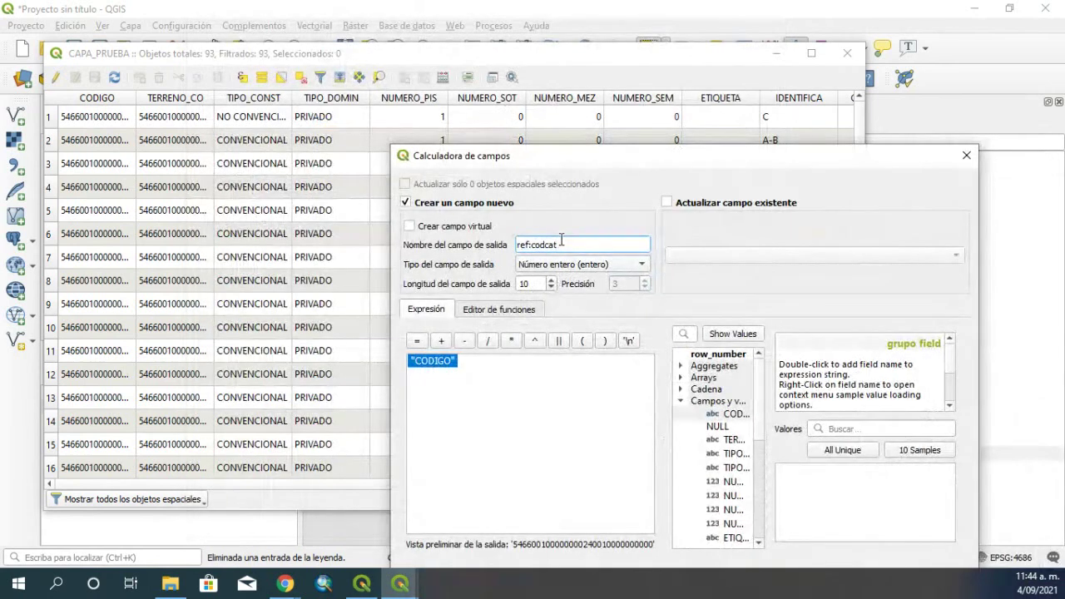
pyautogui.write('at')
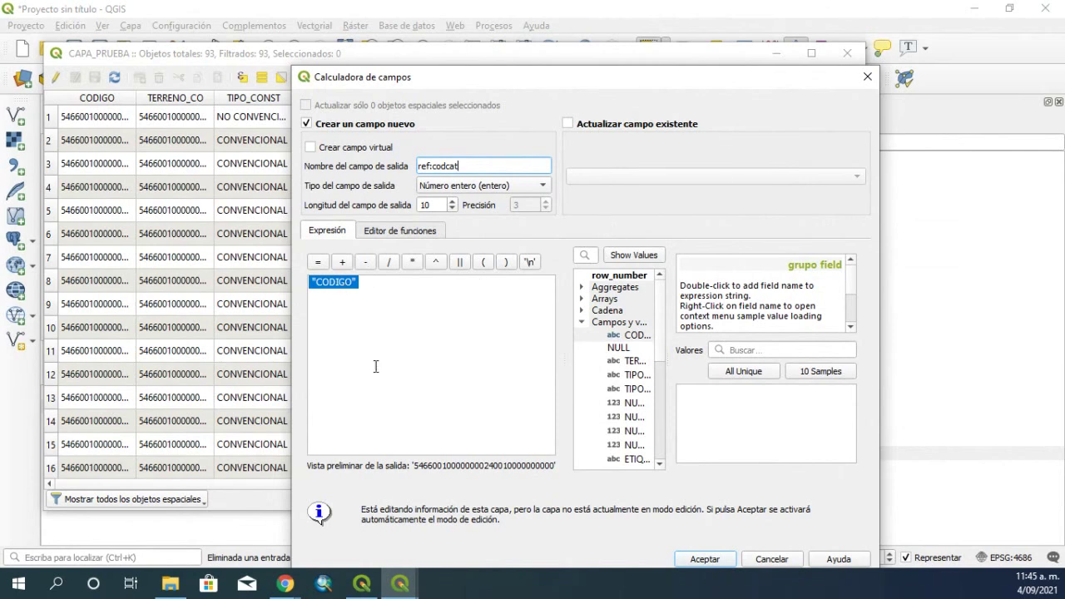
pyautogui.click(867, 77)
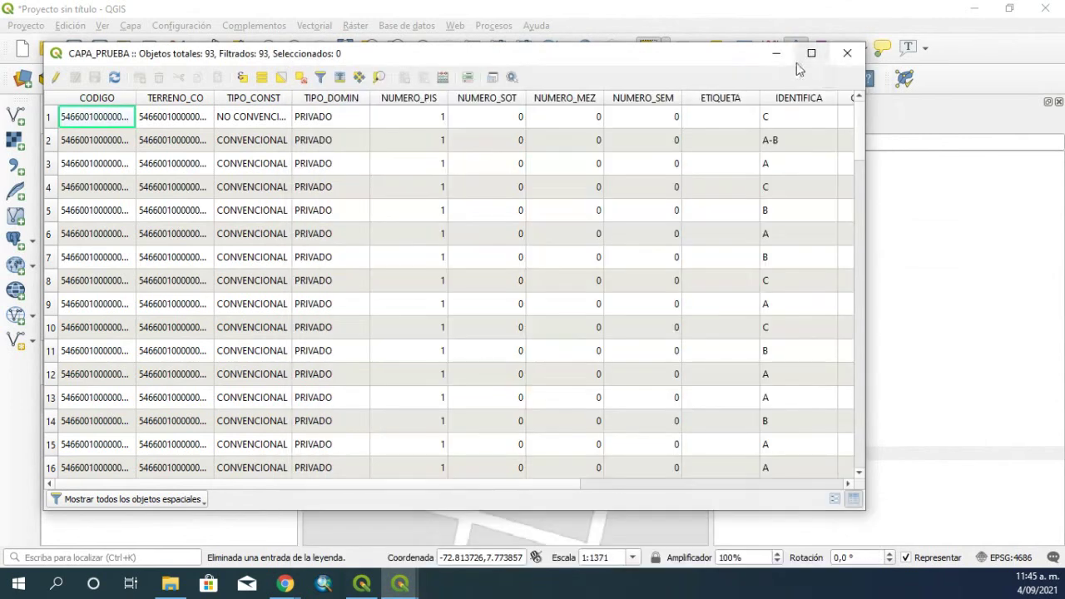
pyautogui.click(776, 53)
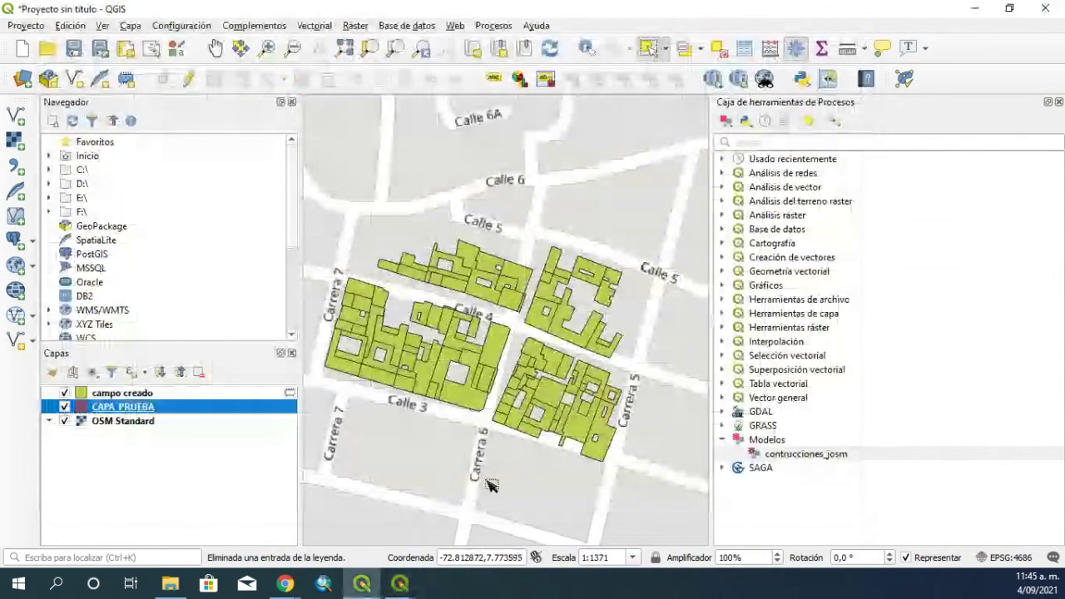
# Close the campo creado and CAPA_PRUEBA attribute tables and check the creacion building settings in the model designer
pyautogui.moveTo(400, 582)
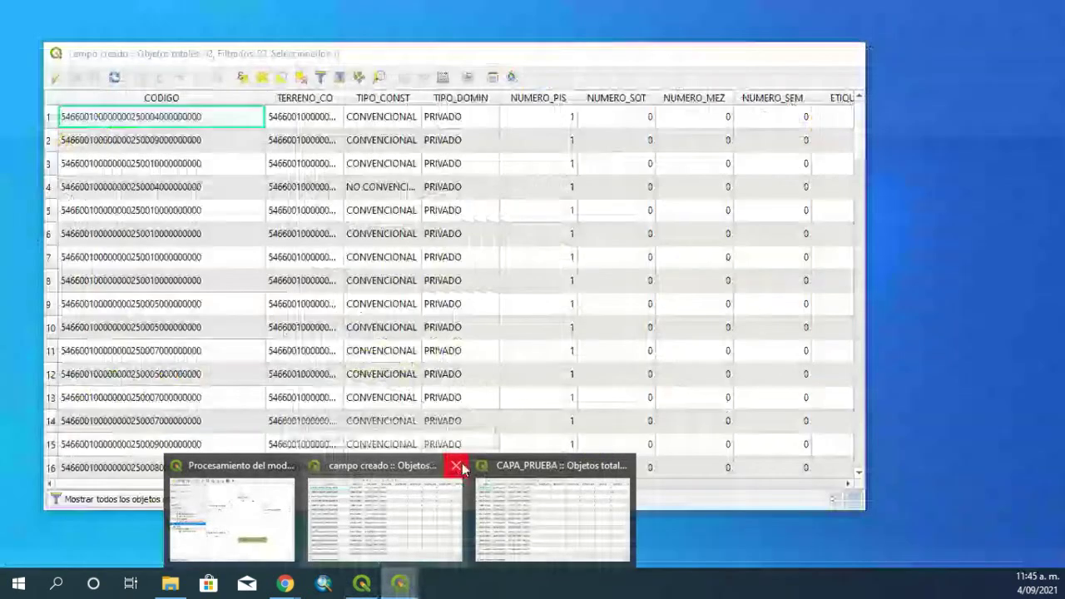
pyautogui.click(460, 467)
pyautogui.click(538, 466)
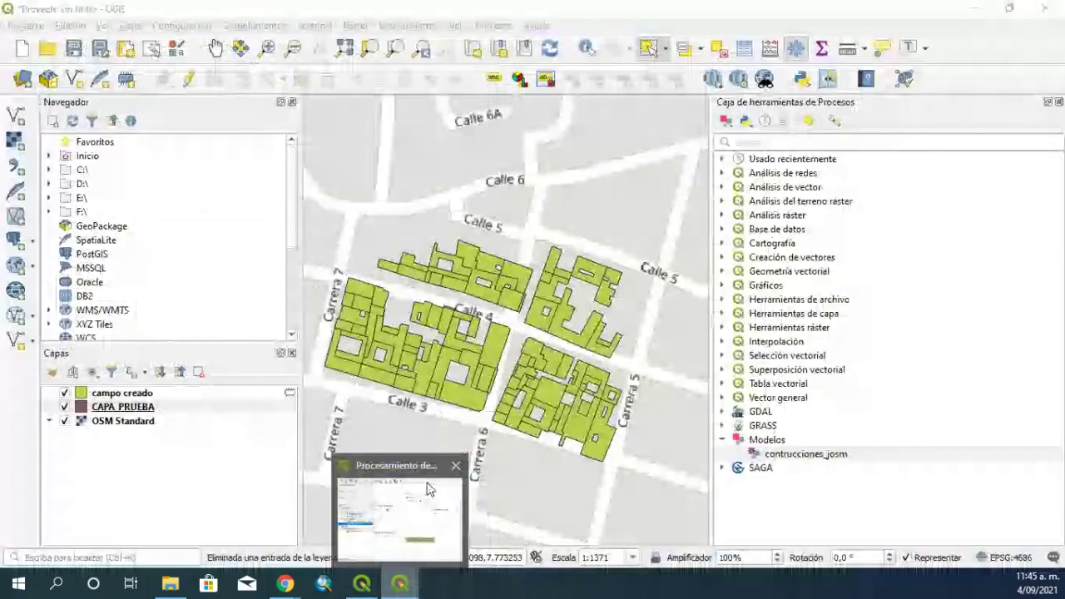
pyautogui.click(428, 490)
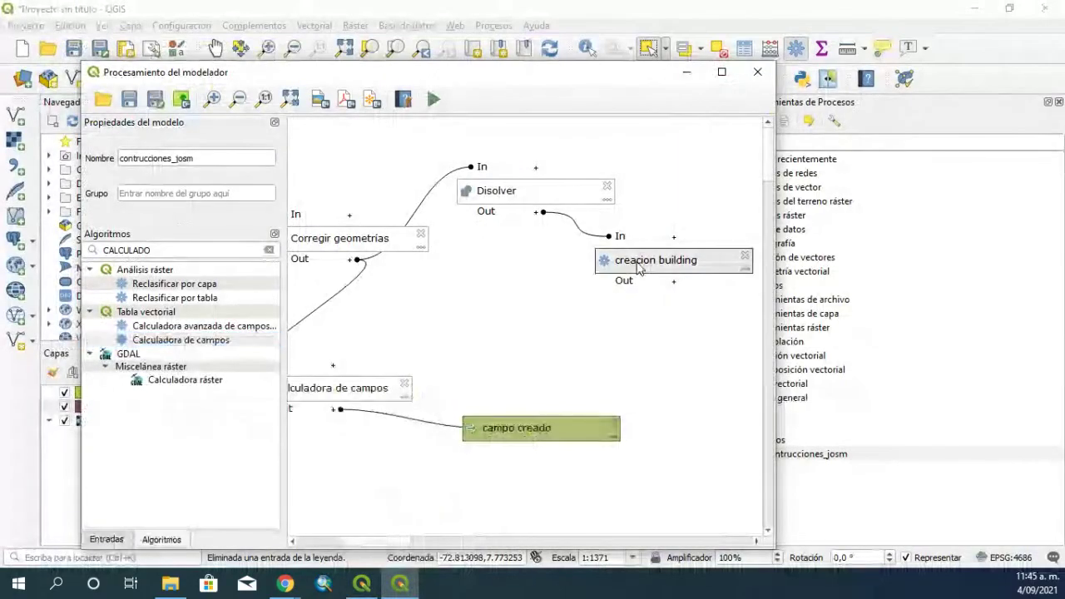
pyautogui.doubleClick(639, 265)
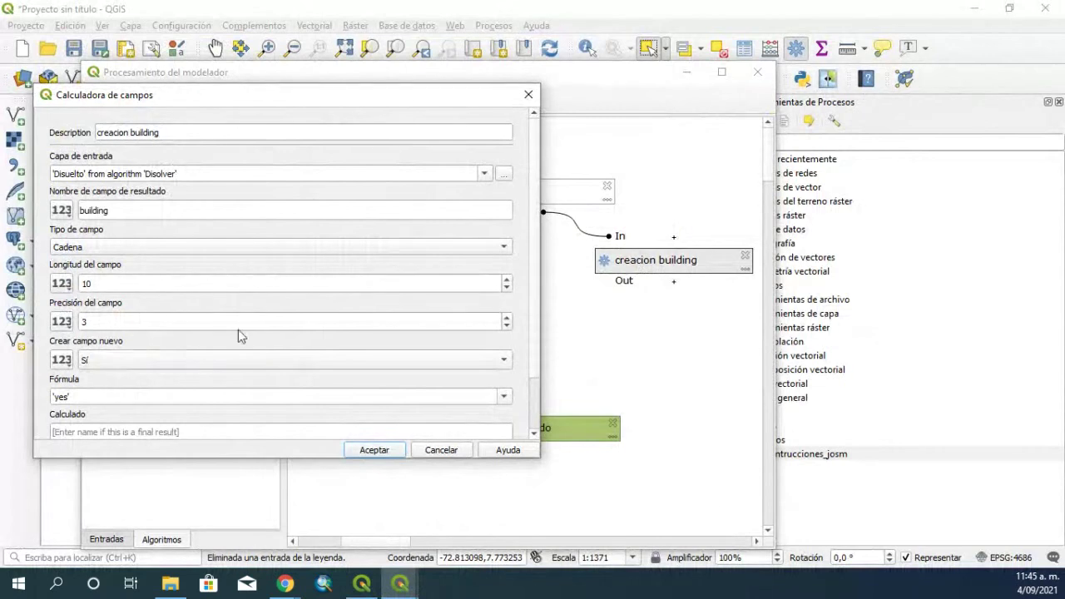
pyautogui.click(528, 95)
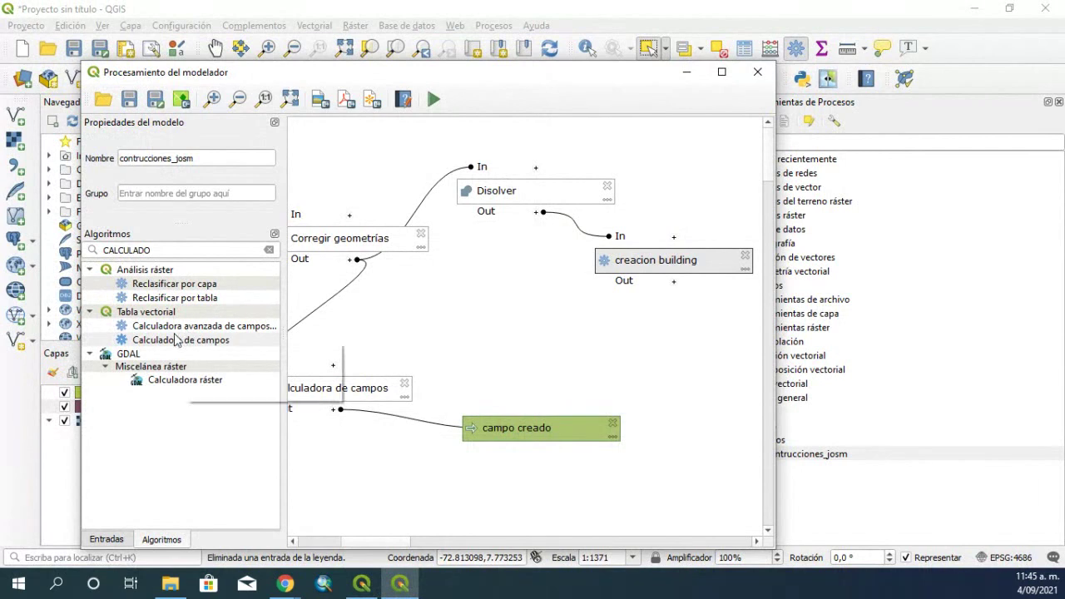
# Add a Calculadora de campos to the model with formula "CODIGO", result field ref:codcat and field type Cadena
pyautogui.moveTo(169, 343); pyautogui.dragTo(482, 376)
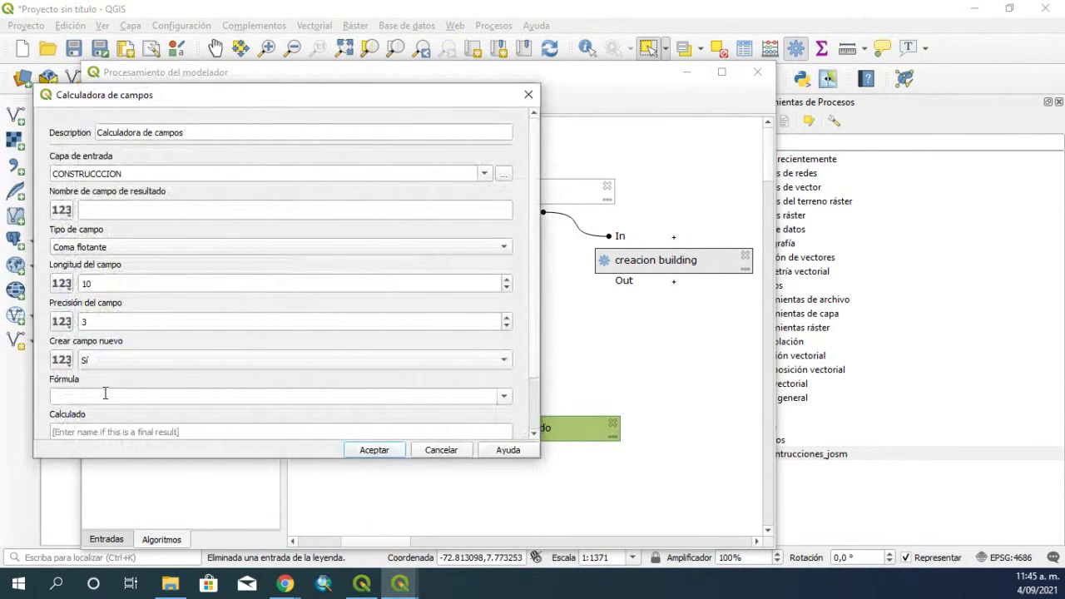
pyautogui.click(101, 398)
pyautogui.hotkey('ctrl', 'v')
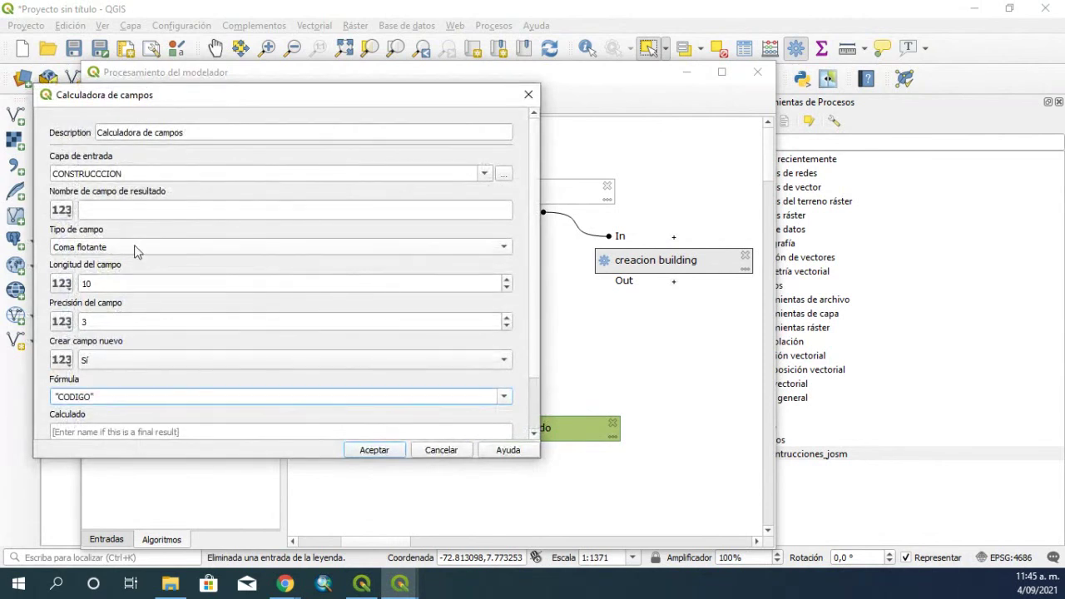
pyautogui.click(121, 213)
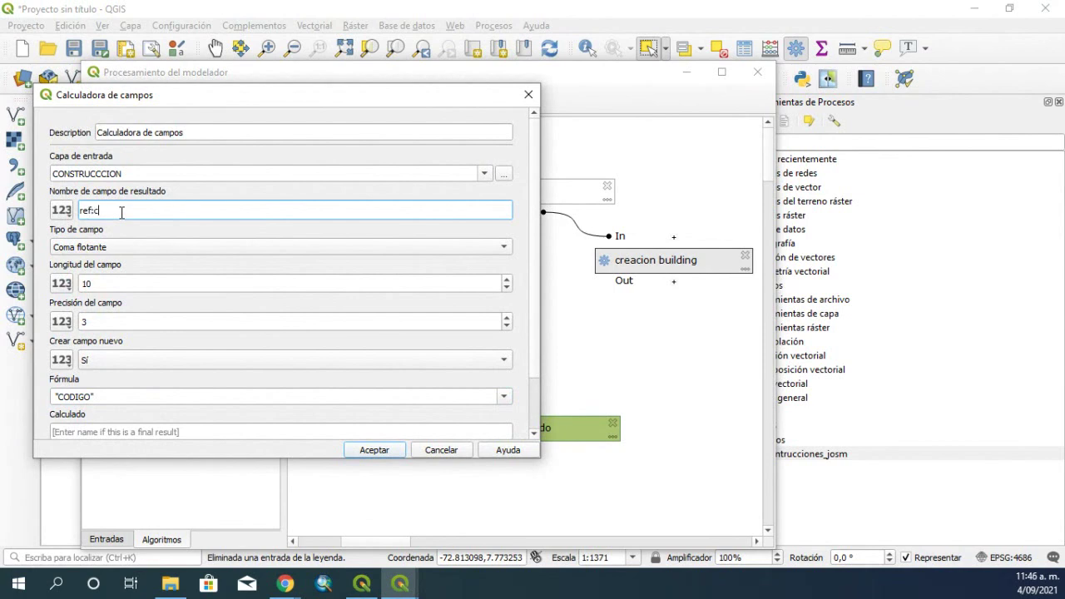
pyautogui.write('ref:codcat')
pyautogui.click(235, 248)
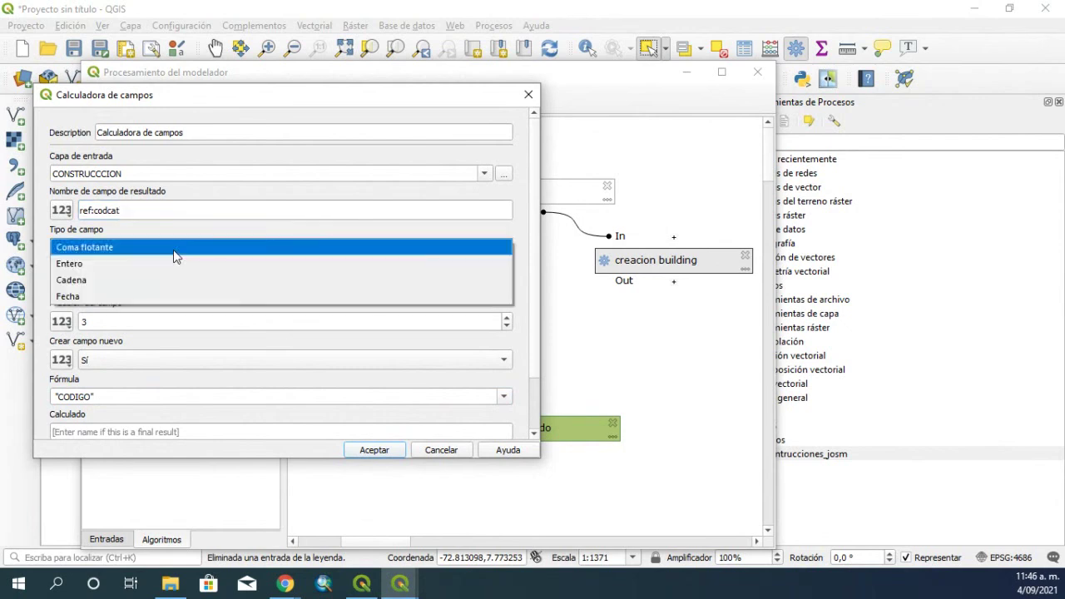
pyautogui.click(136, 281)
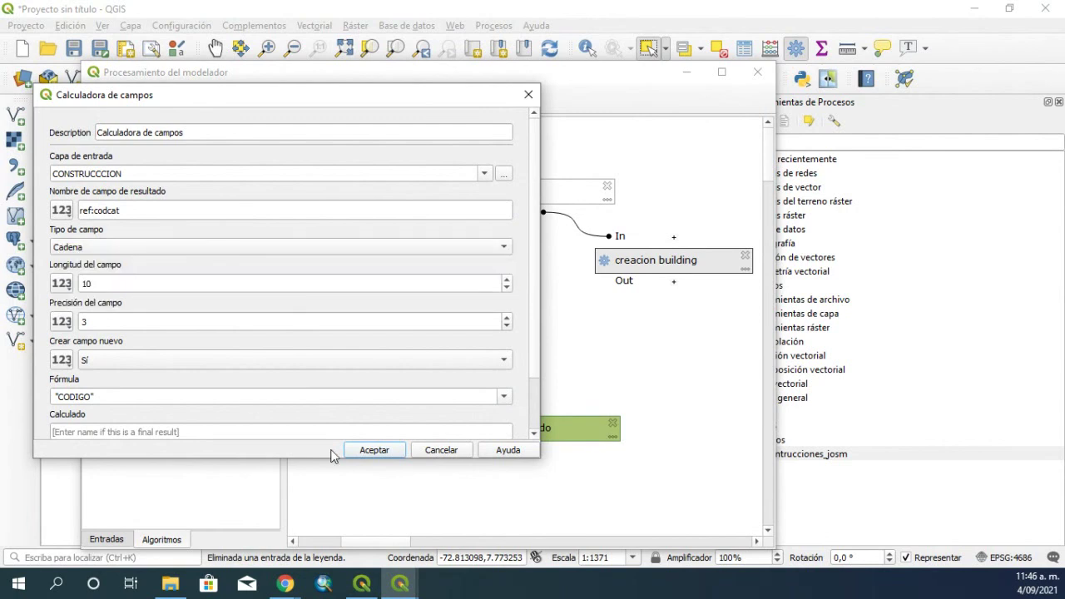
pyautogui.click(375, 450)
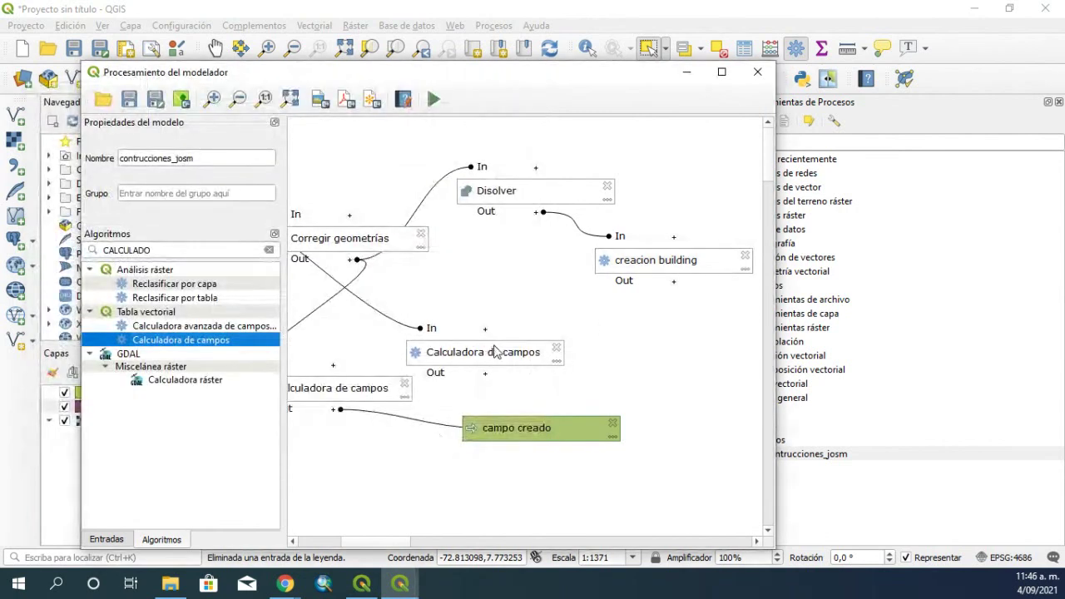
# Set the ref:codcat field calculator's input layer to 'Calculado' from algorithm 'creacion building' and place its block below creacion building
pyautogui.moveTo(527, 352); pyautogui.dragTo(604, 343)
pyautogui.doubleClick(603, 350)
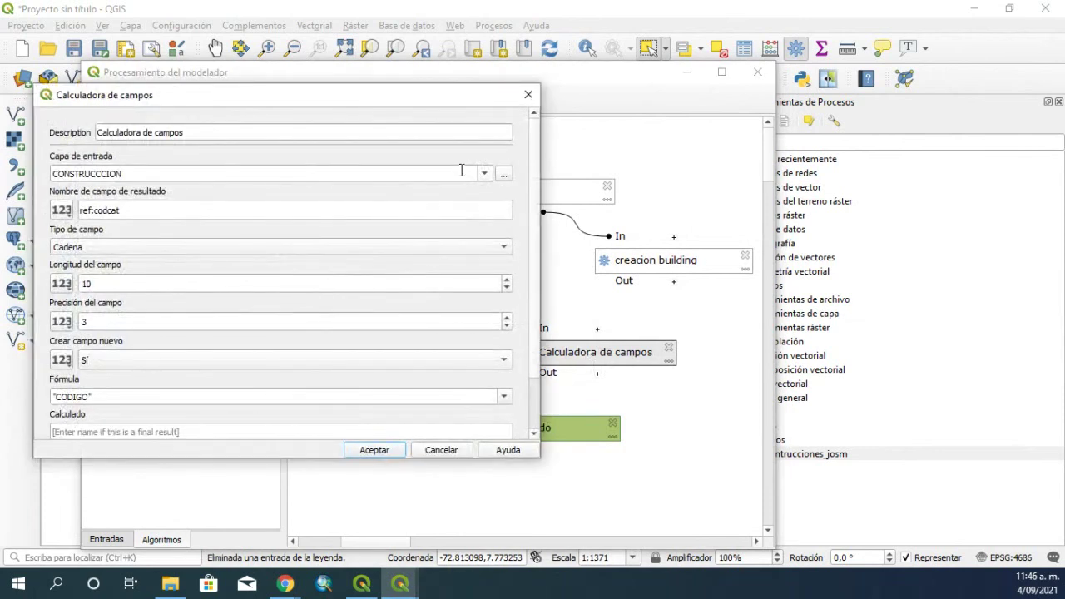
pyautogui.click(484, 173)
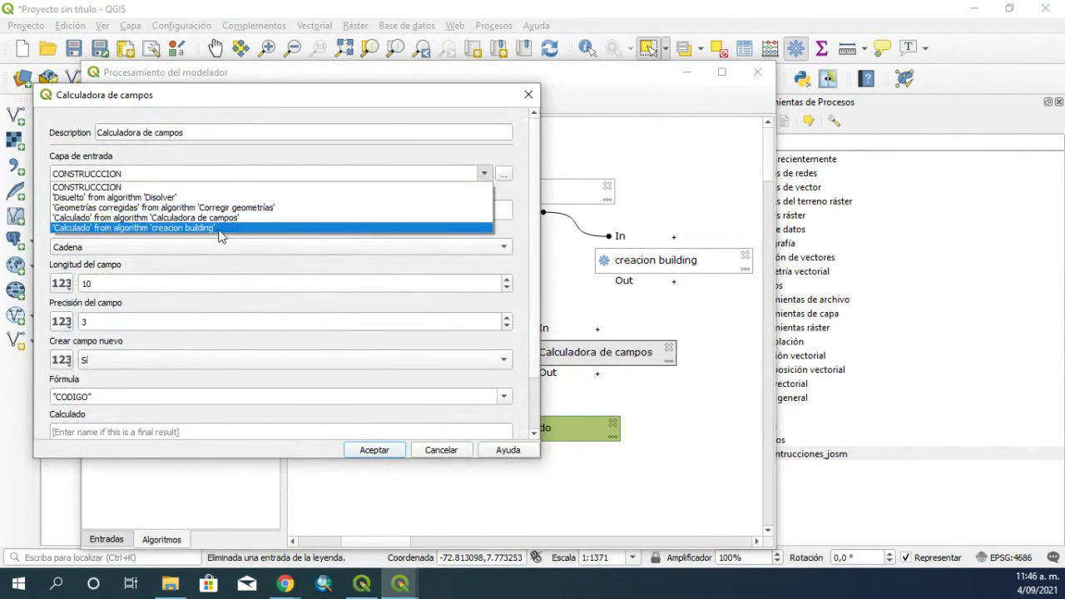
pyautogui.click(192, 229)
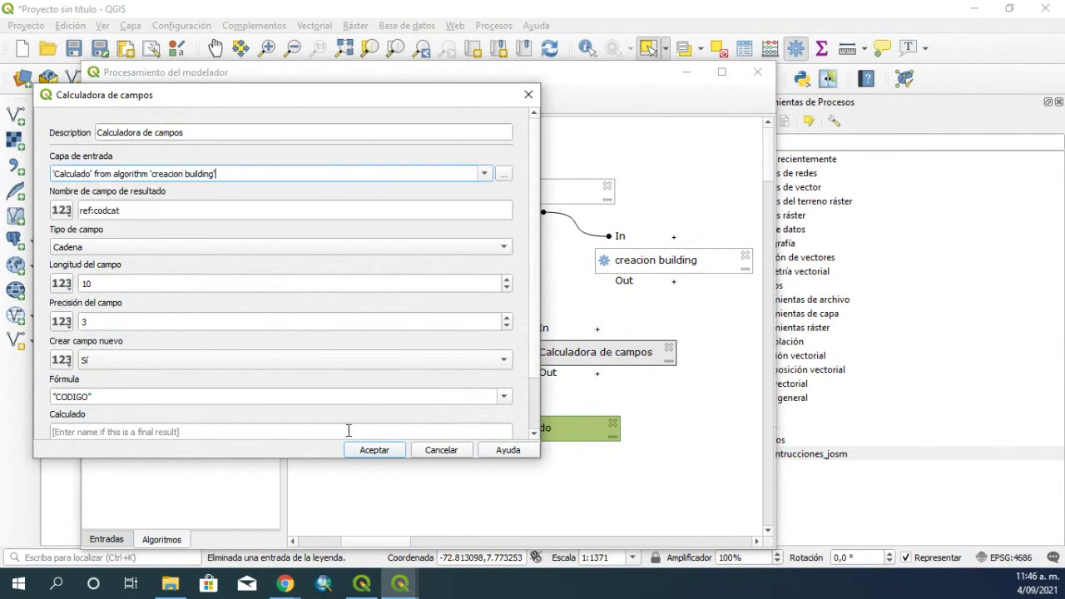
pyautogui.click(373, 450)
pyautogui.moveTo(587, 359); pyautogui.dragTo(649, 341)
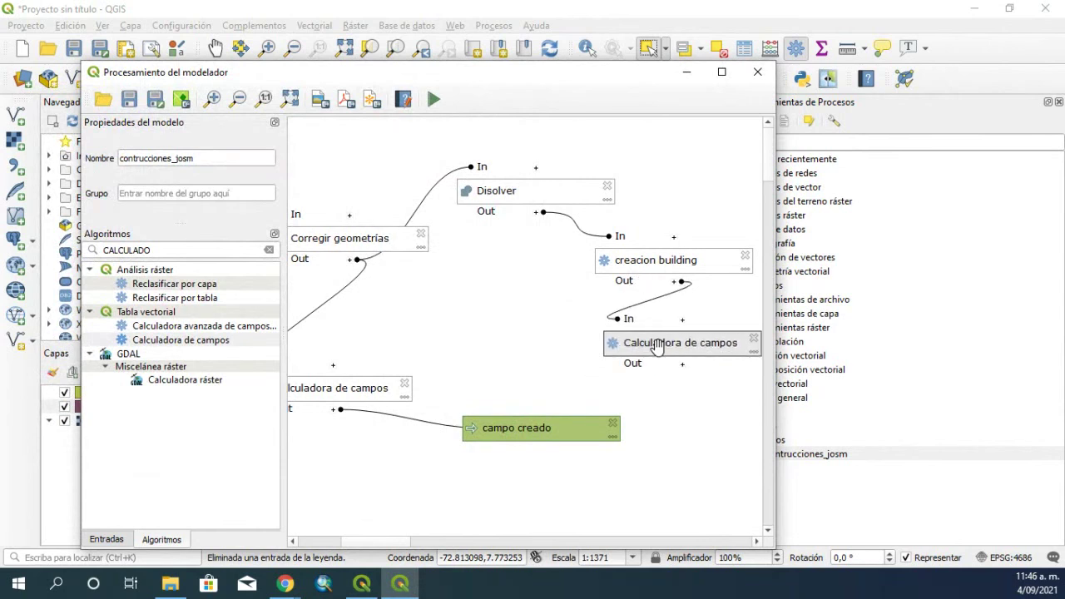
pyautogui.click(268, 252)
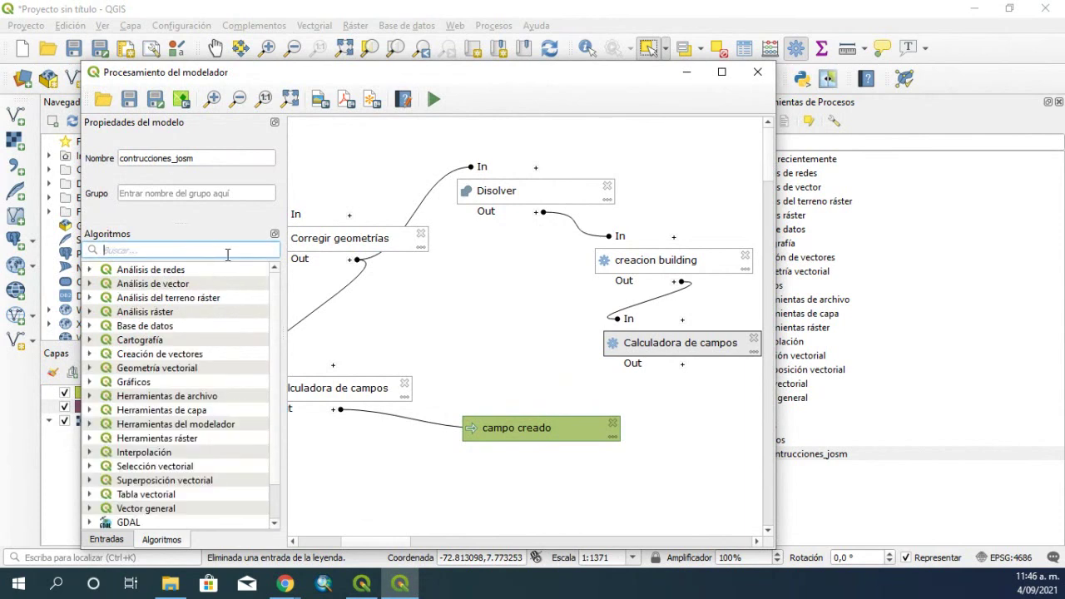
pyautogui.write('dele')
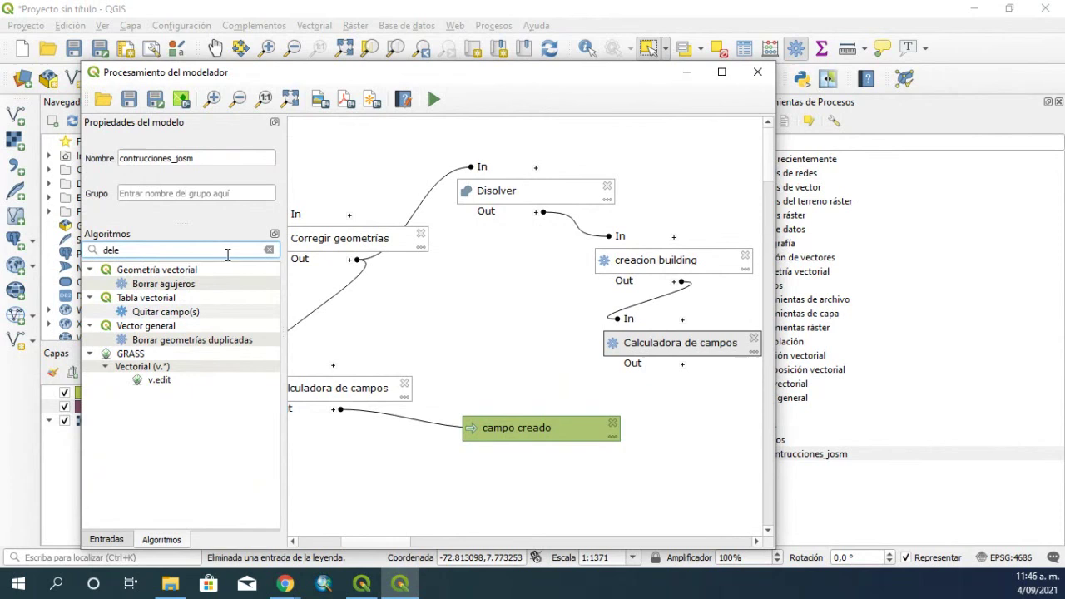
pyautogui.doubleClick(167, 312)
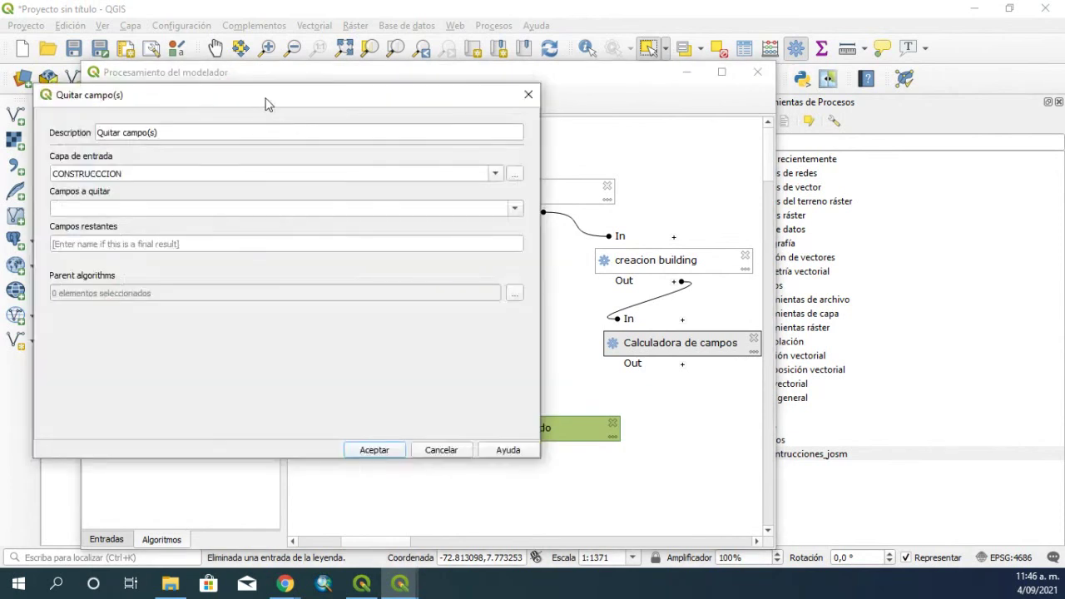
pyautogui.moveTo(268, 104); pyautogui.dragTo(363, 151)
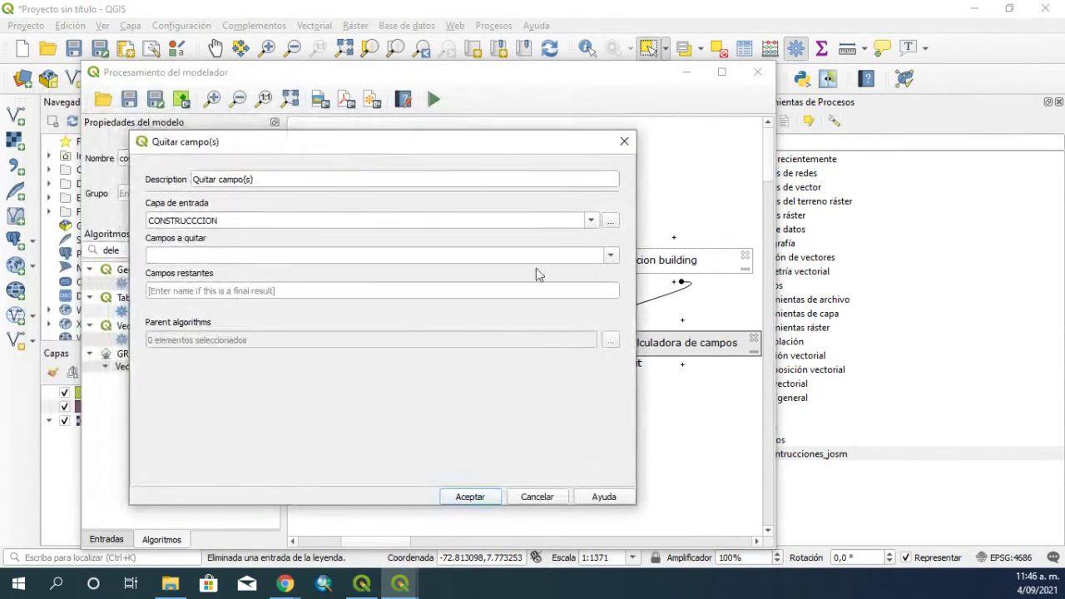
pyautogui.click(591, 220)
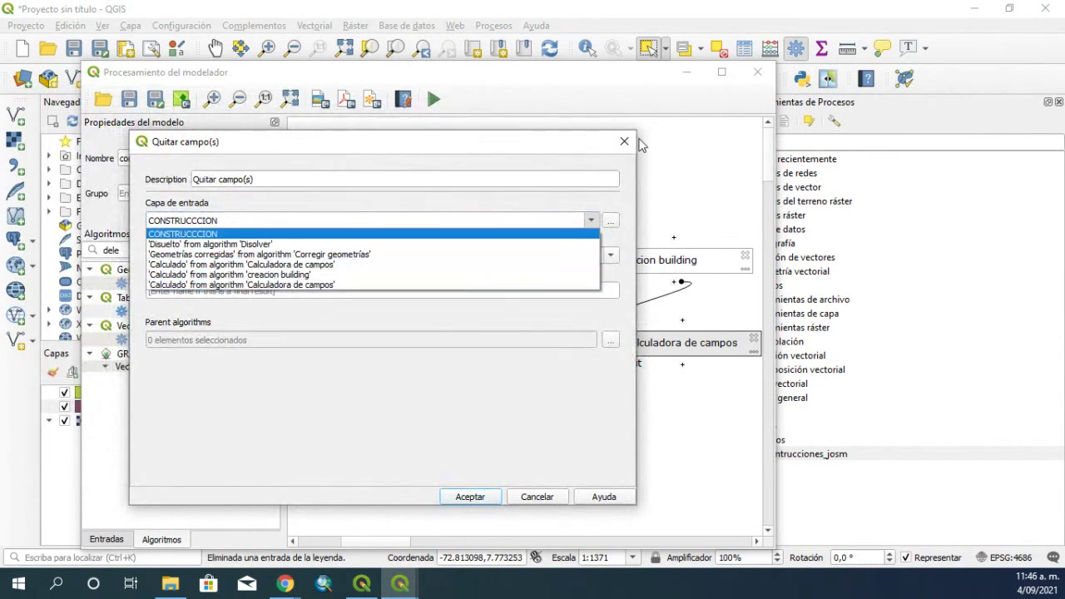
pyautogui.click(573, 140)
pyautogui.moveTo(321, 138); pyautogui.dragTo(148, 146)
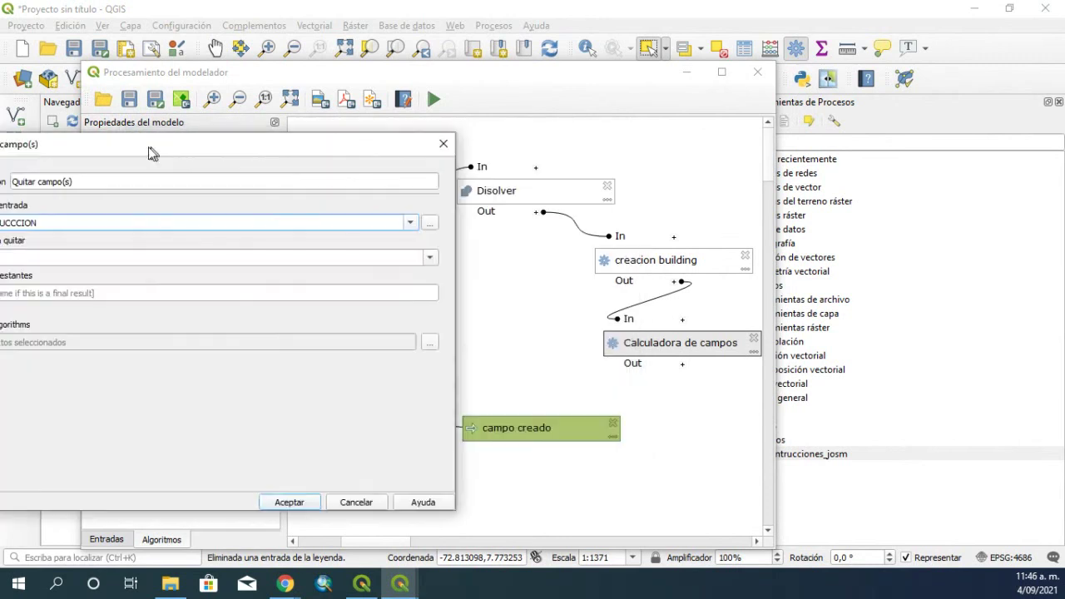
pyautogui.click(444, 144)
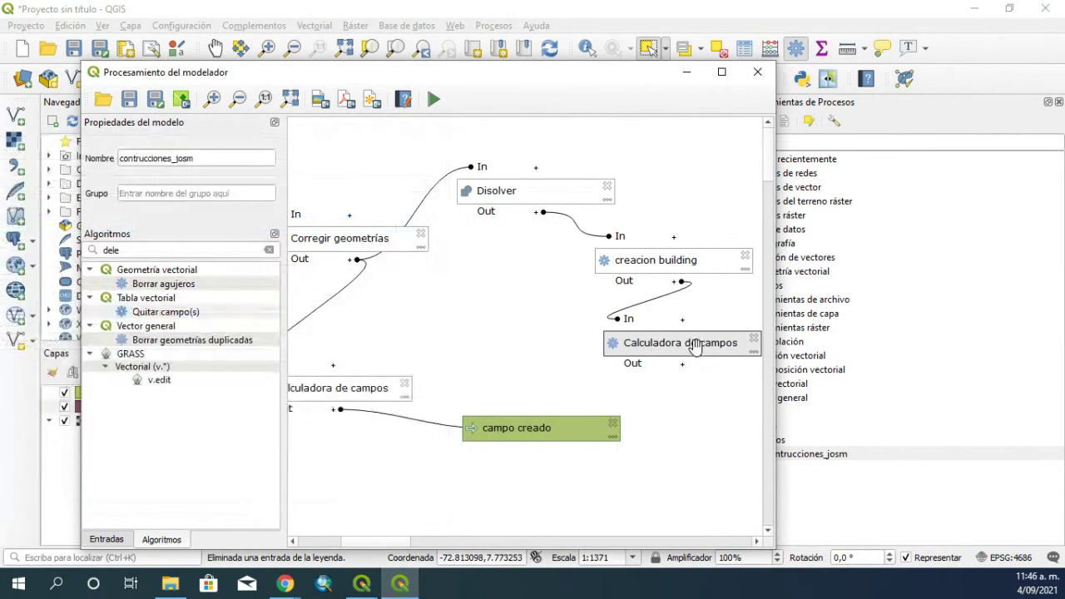
# Change the description of the ref:codcat field calculator to "campocatastra de predio"
pyautogui.doubleClick(695, 348)
pyautogui.moveTo(152, 150); pyautogui.dragTo(765, 219)
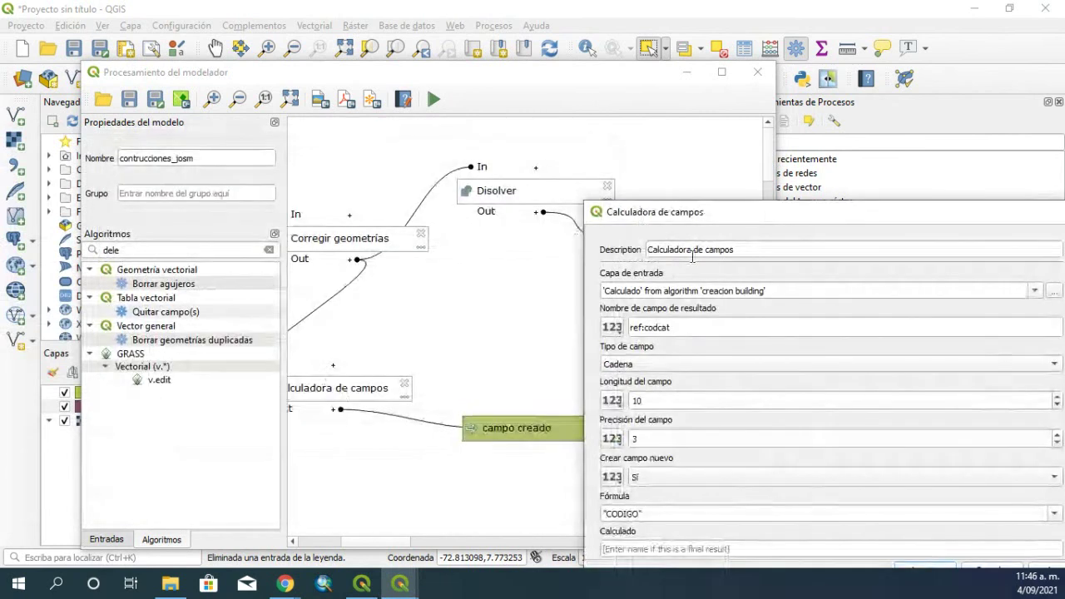
pyautogui.moveTo(689, 213); pyautogui.dragTo(353, 129)
pyautogui.moveTo(403, 164); pyautogui.dragTo(310, 163)
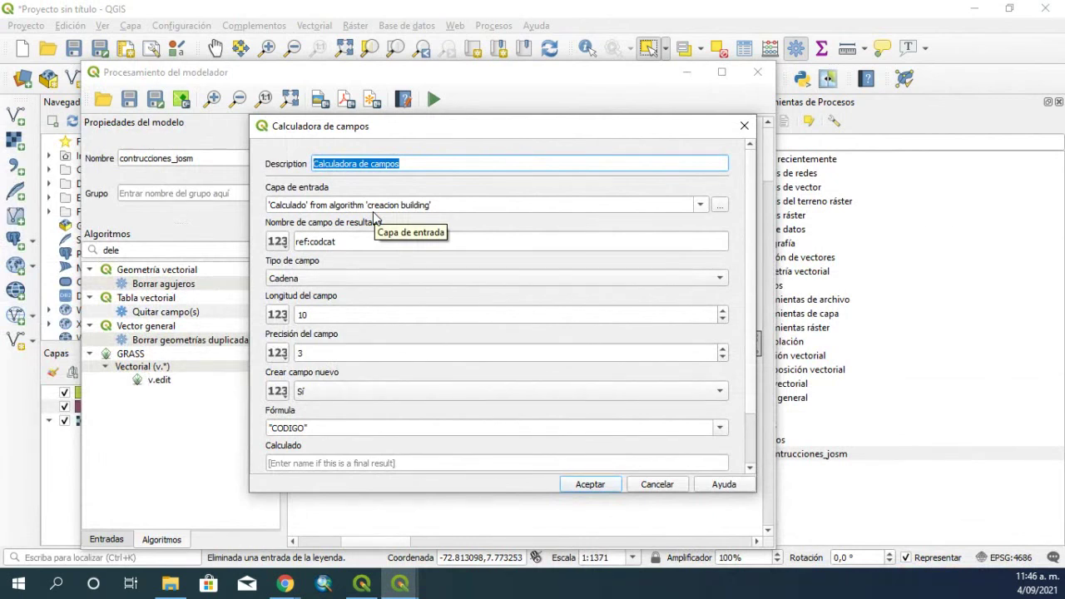
pyautogui.write('campocatastra de')
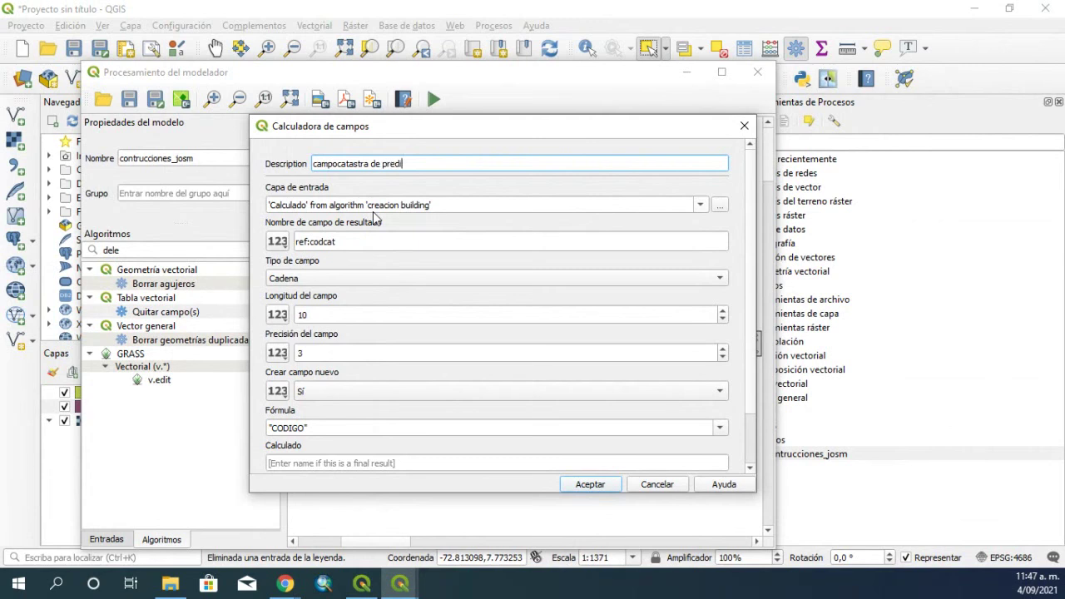
pyautogui.write('predio')
pyautogui.click(590, 484)
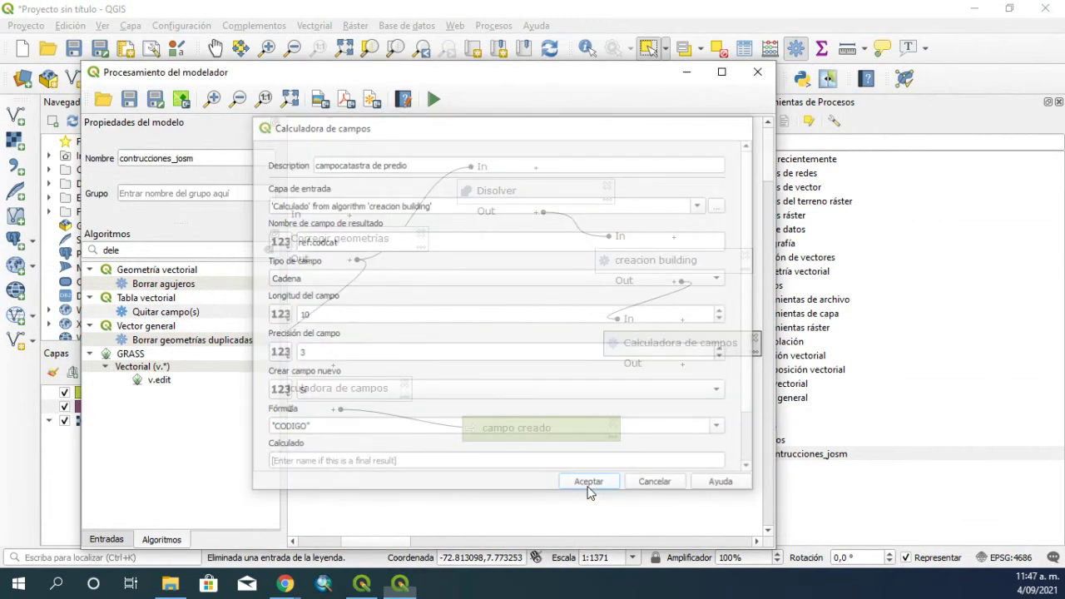
# Try to add a Quitar campo(s) algorithm to the model with 'Calculado' from algorithm 'campocatastra de predio' as its input layer
pyautogui.moveTo(165, 313); pyautogui.dragTo(491, 368)
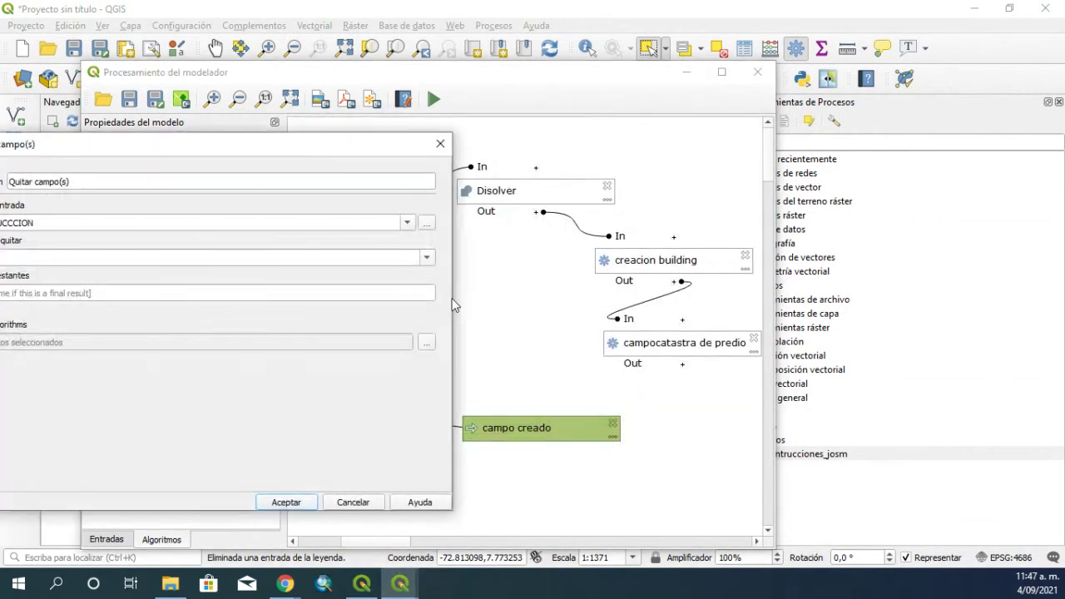
pyautogui.moveTo(216, 151); pyautogui.dragTo(337, 109)
pyautogui.click(530, 183)
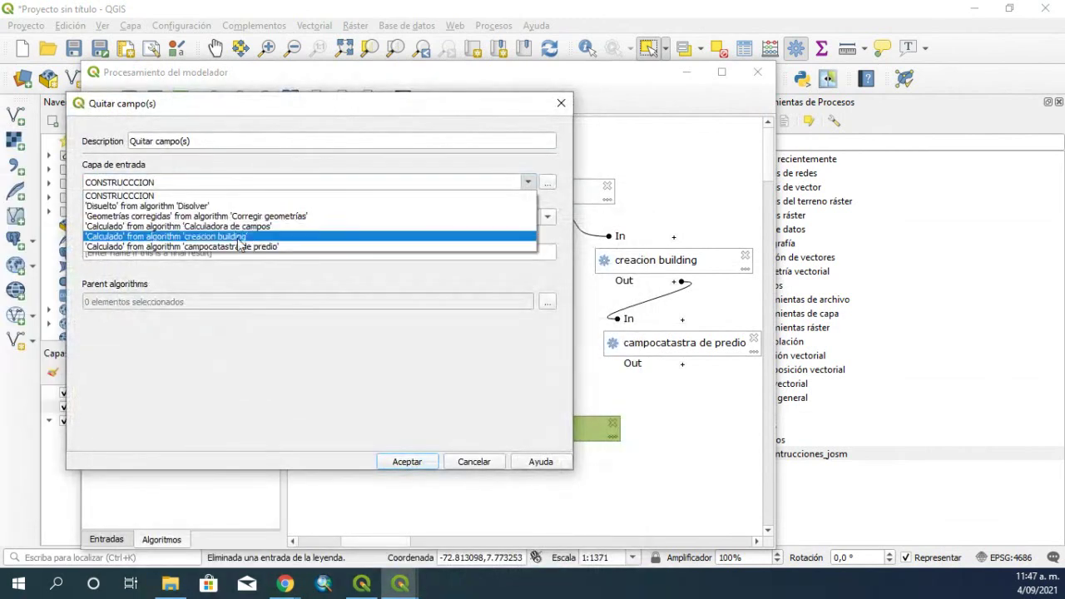
pyautogui.click(223, 246)
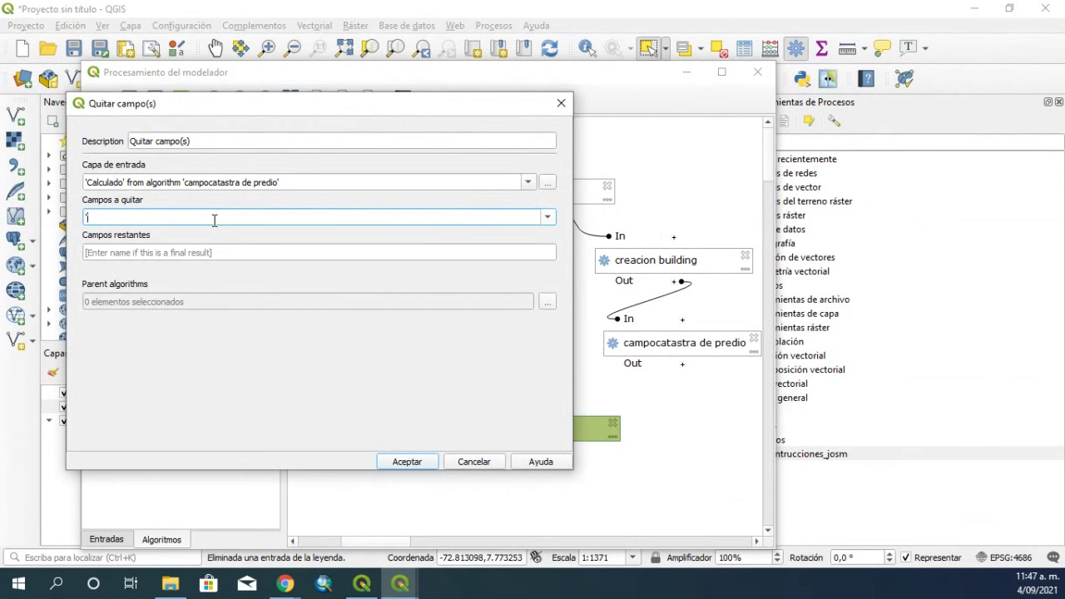
pyautogui.write('oad')
pyautogui.write("'")
pyautogui.click(560, 103)
# Find Quitar campo(s) in the main window's processing toolbox, try CODIGO as the field to remove from CAPA_PRUEBA, and close it without running
pyautogui.moveTo(533, 84); pyautogui.dragTo(447, 90)
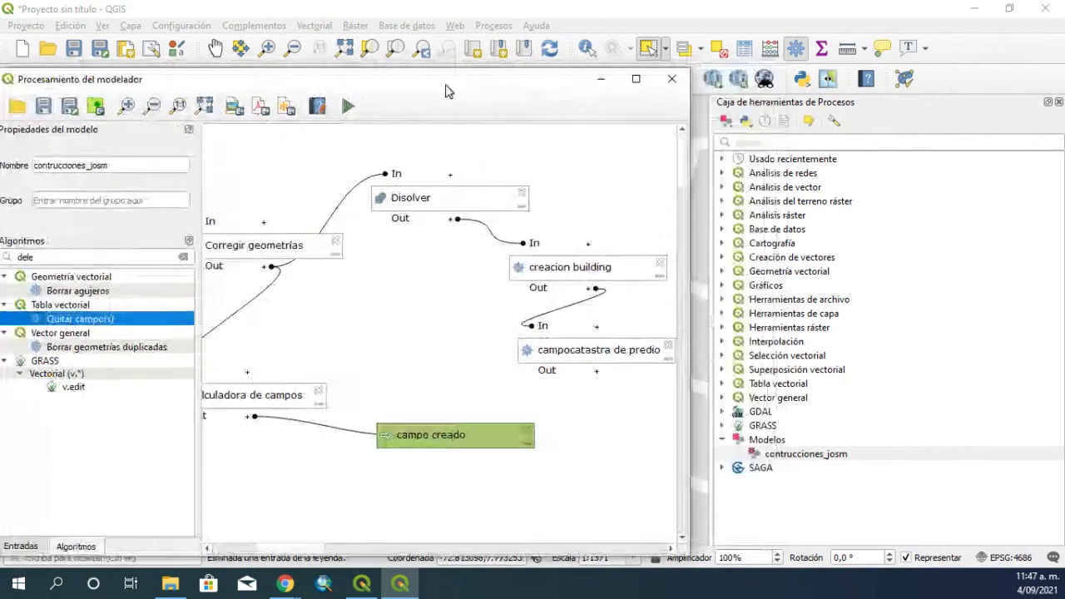
pyautogui.click(760, 139)
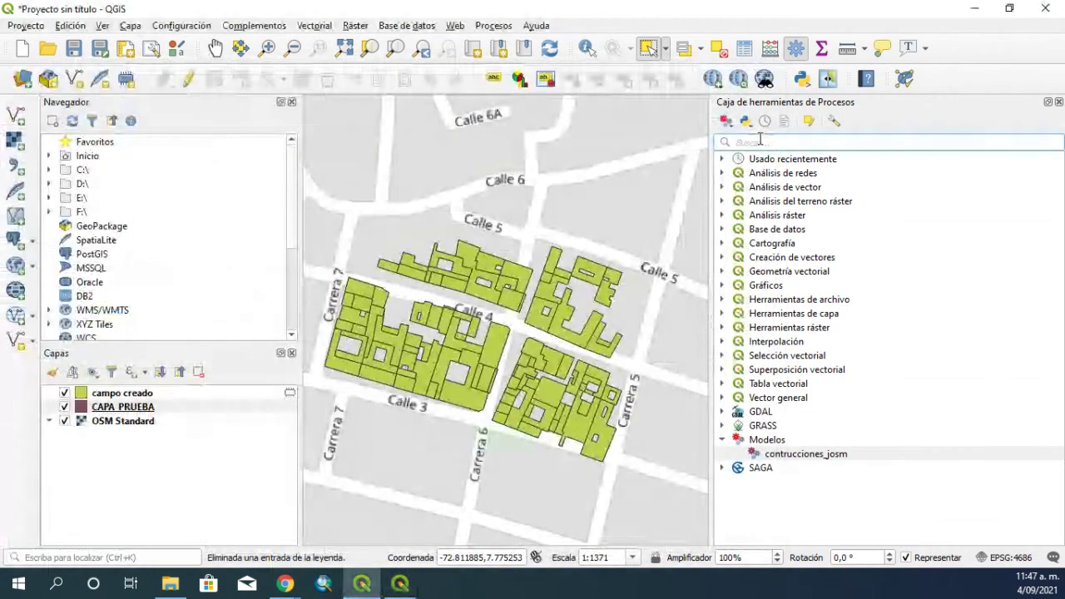
pyautogui.write('QUITAR')
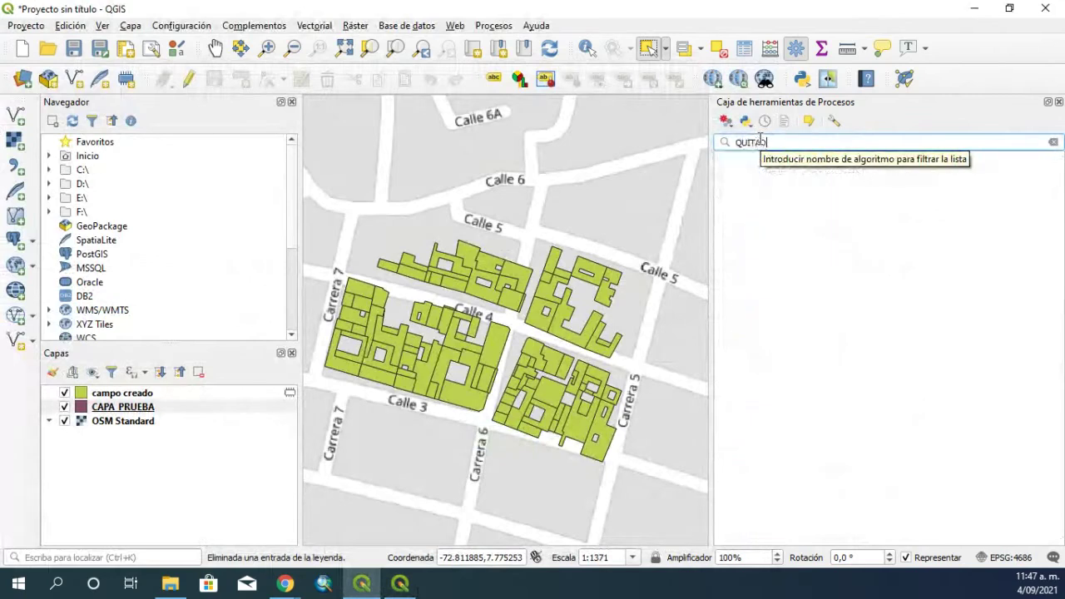
pyautogui.press('BackSpace')
pyautogui.press('BackSpace')
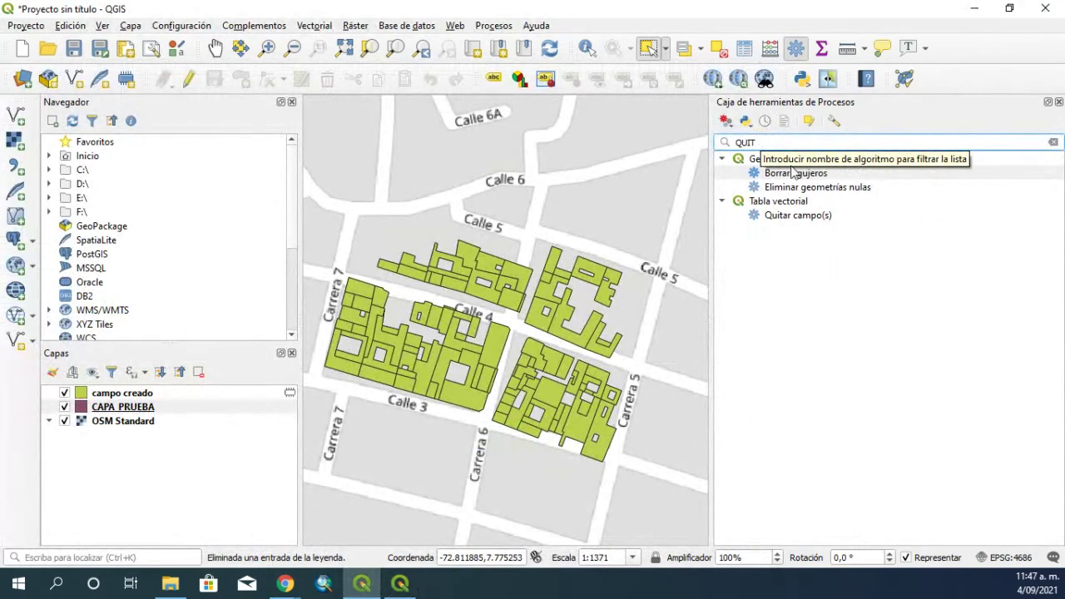
pyautogui.doubleClick(797, 215)
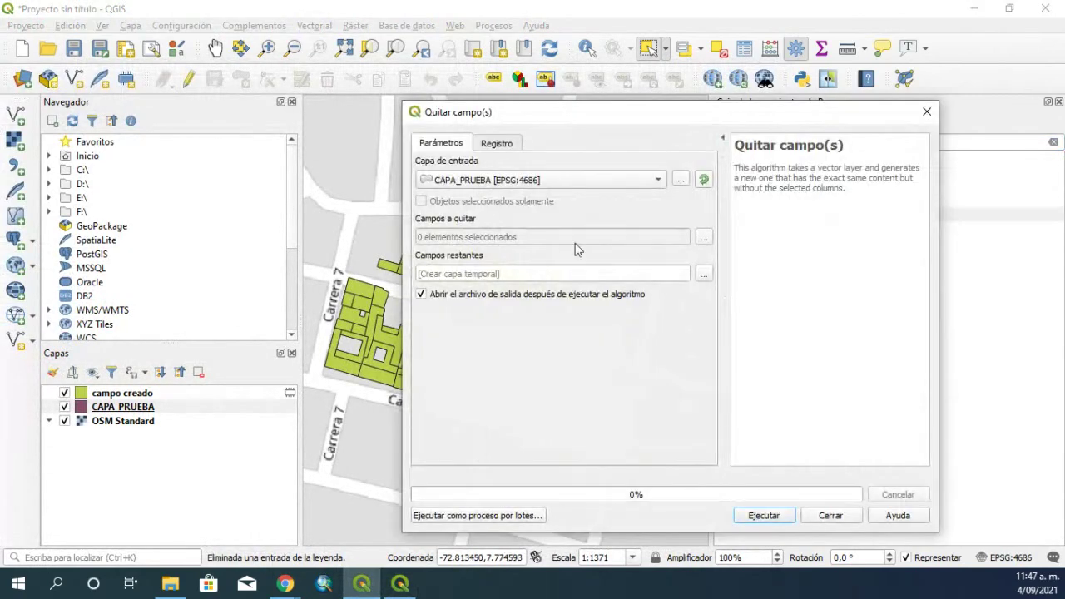
pyautogui.click(703, 237)
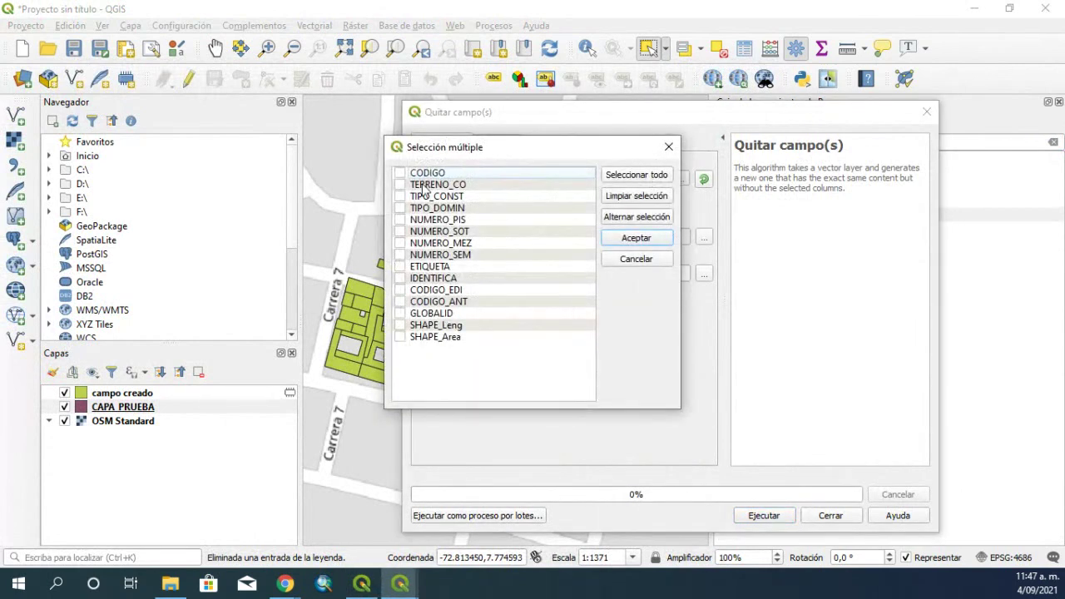
pyautogui.click(401, 173)
pyautogui.click(636, 238)
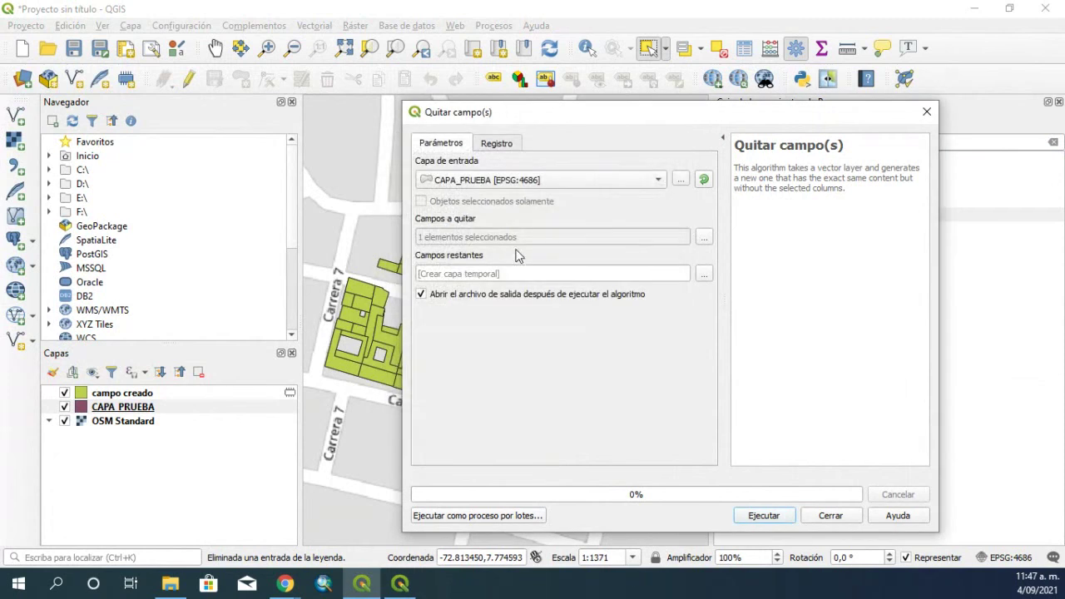
pyautogui.click(927, 113)
pyautogui.click(414, 590)
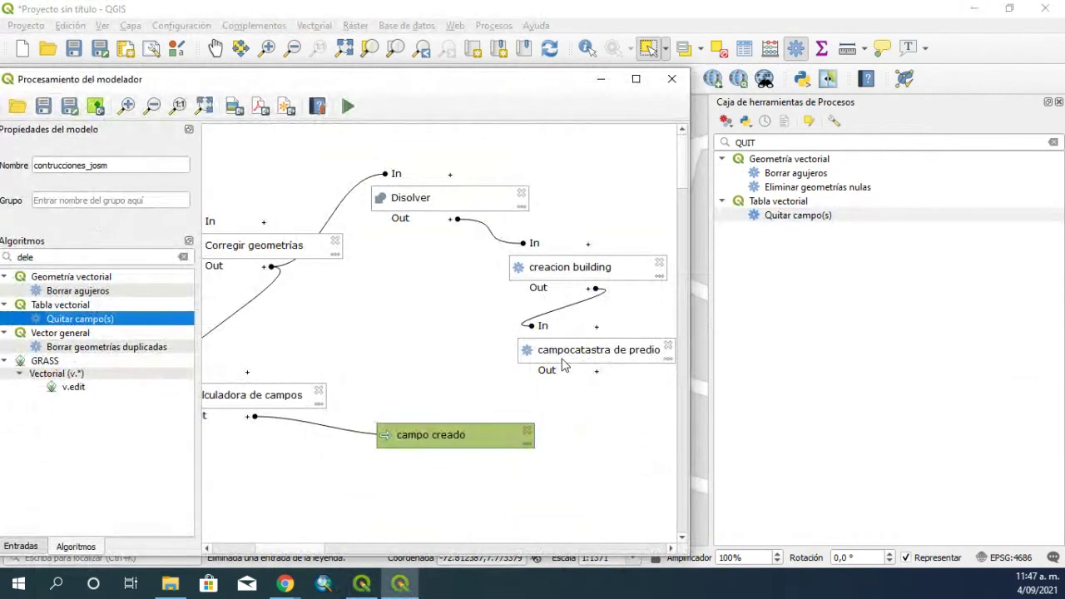
pyautogui.moveTo(58, 325); pyautogui.dragTo(421, 354)
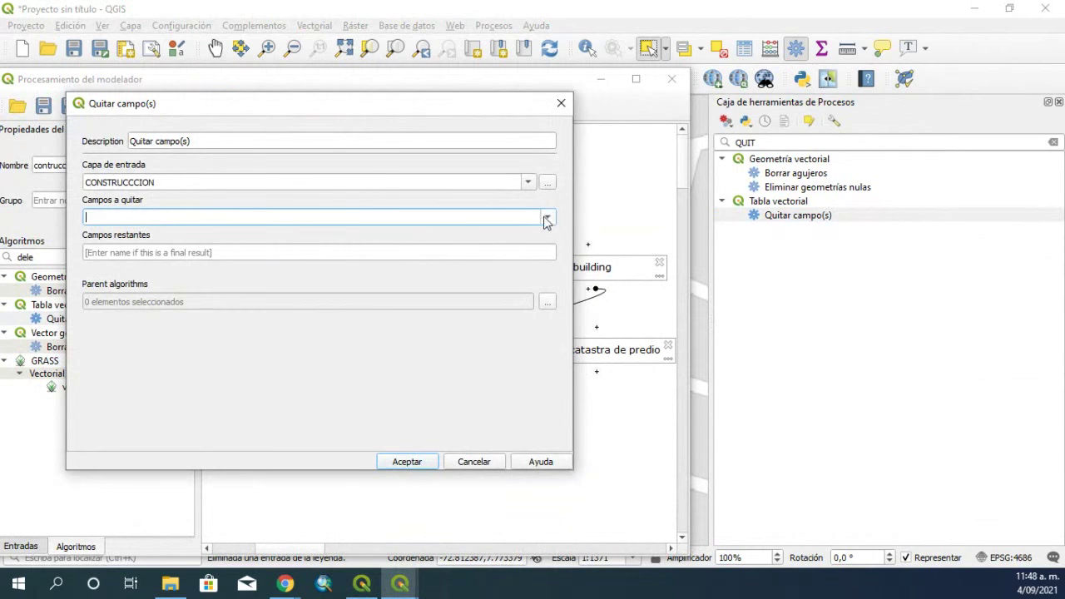
pyautogui.click(285, 216)
pyautogui.click(155, 253)
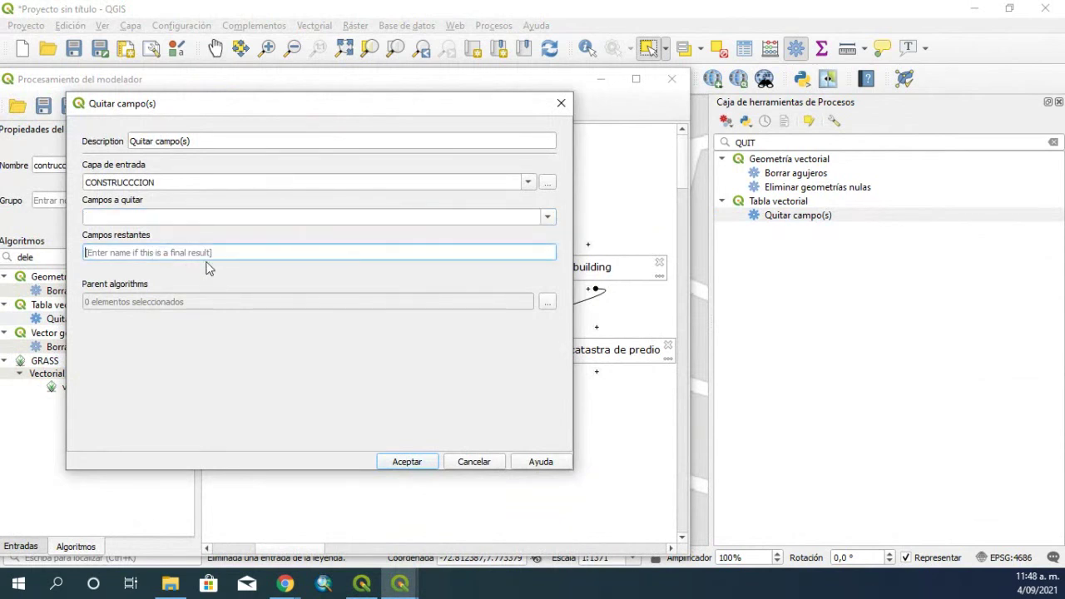
pyautogui.click(149, 220)
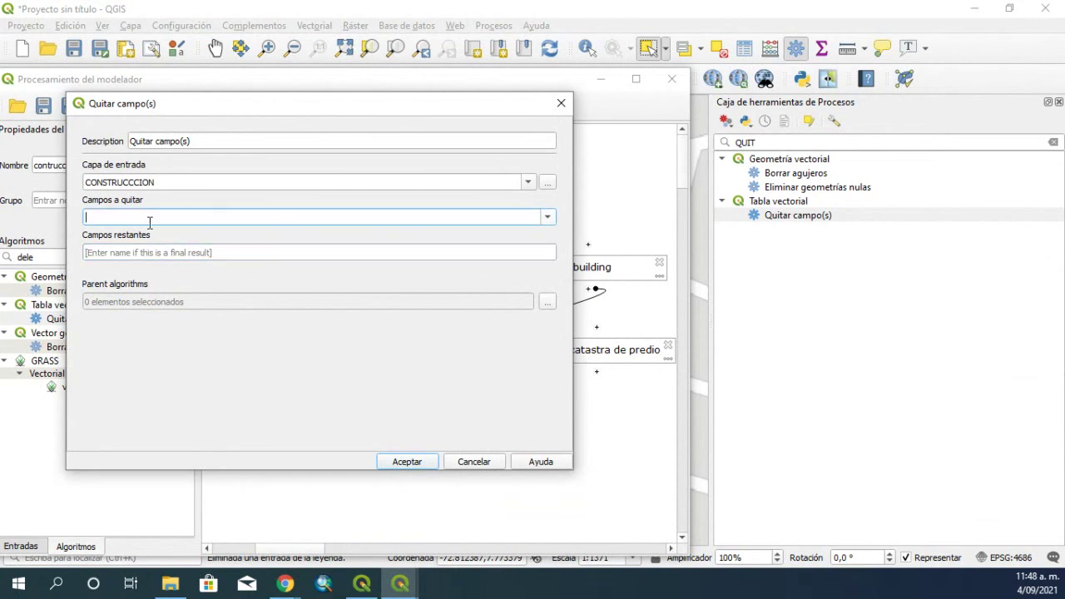
pyautogui.moveTo(285, 107); pyautogui.dragTo(442, 129)
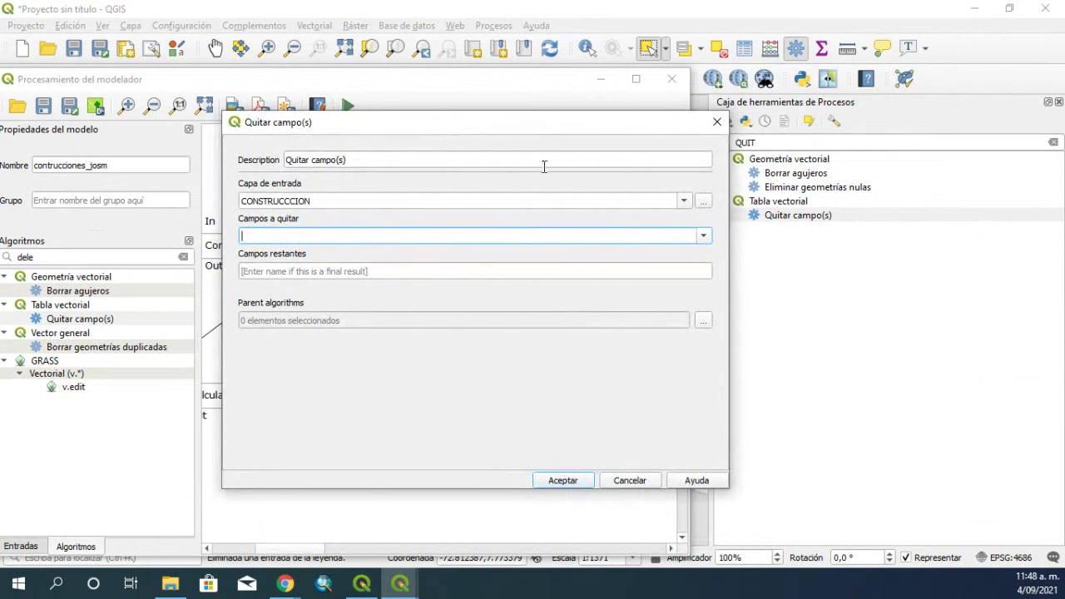
pyautogui.moveTo(508, 127); pyautogui.dragTo(311, 199)
pyautogui.click(519, 189)
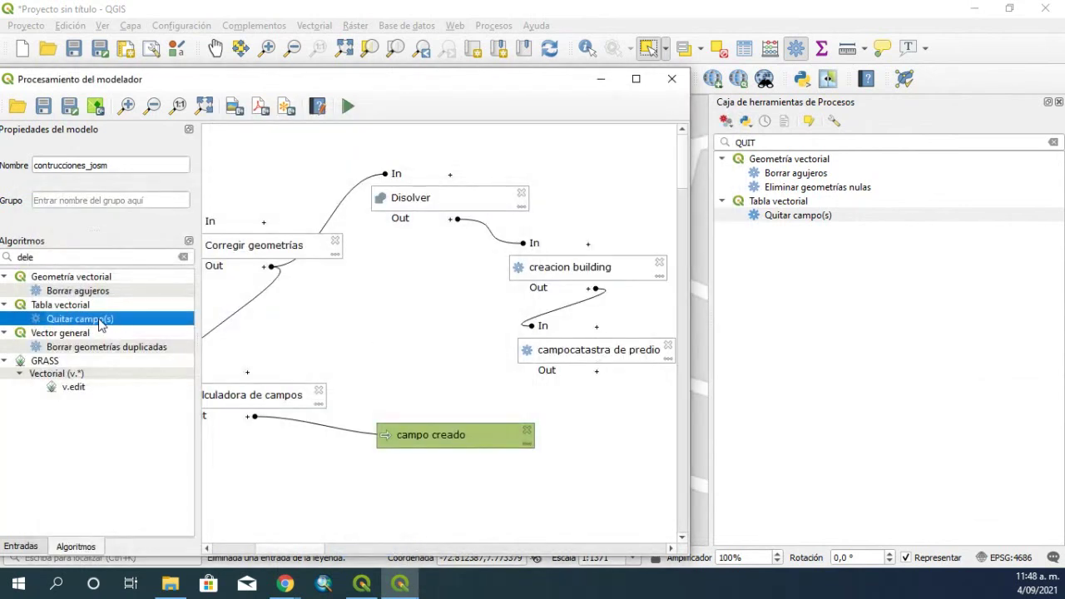
# Try to add Quitar campo(s) to the model with input CONSTRUCCCION and 'CODIGO' as the field to remove
pyautogui.moveTo(100, 321); pyautogui.dragTo(403, 358)
pyautogui.moveTo(211, 195); pyautogui.dragTo(348, 130)
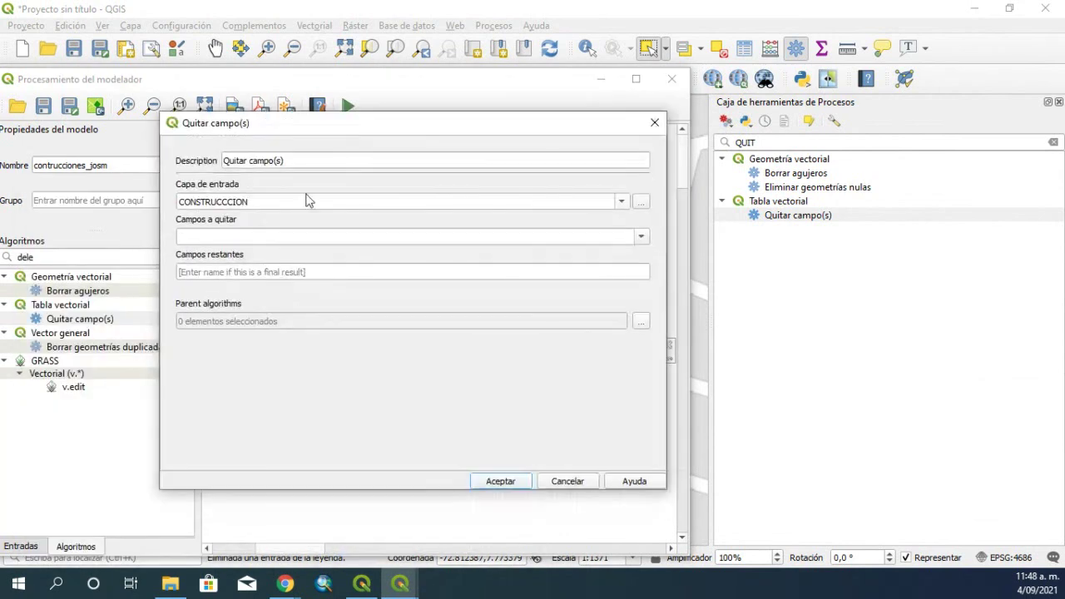
pyautogui.click(213, 238)
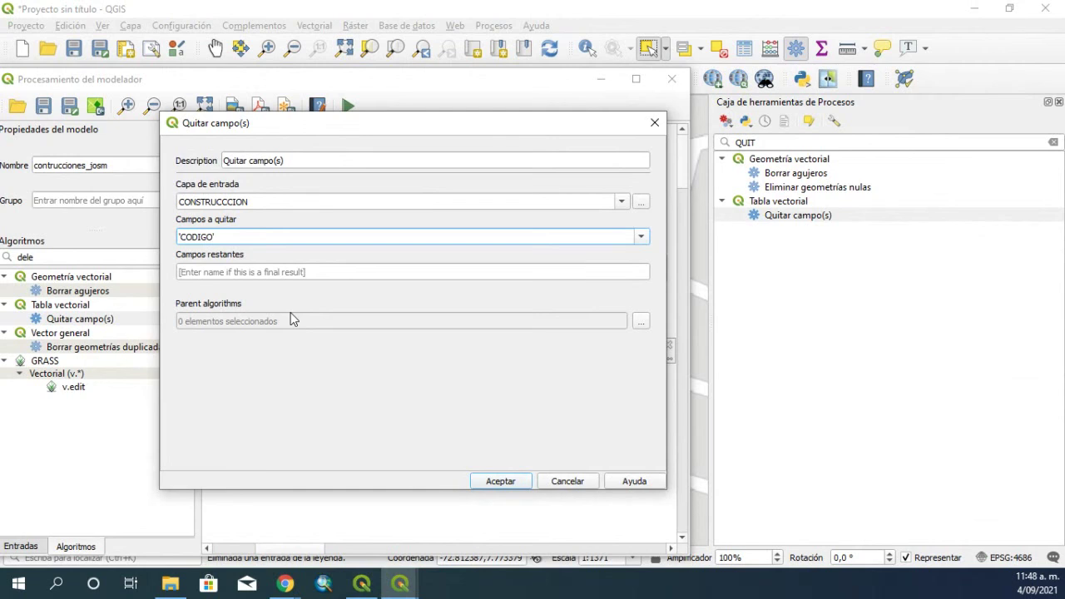
pyautogui.click(656, 123)
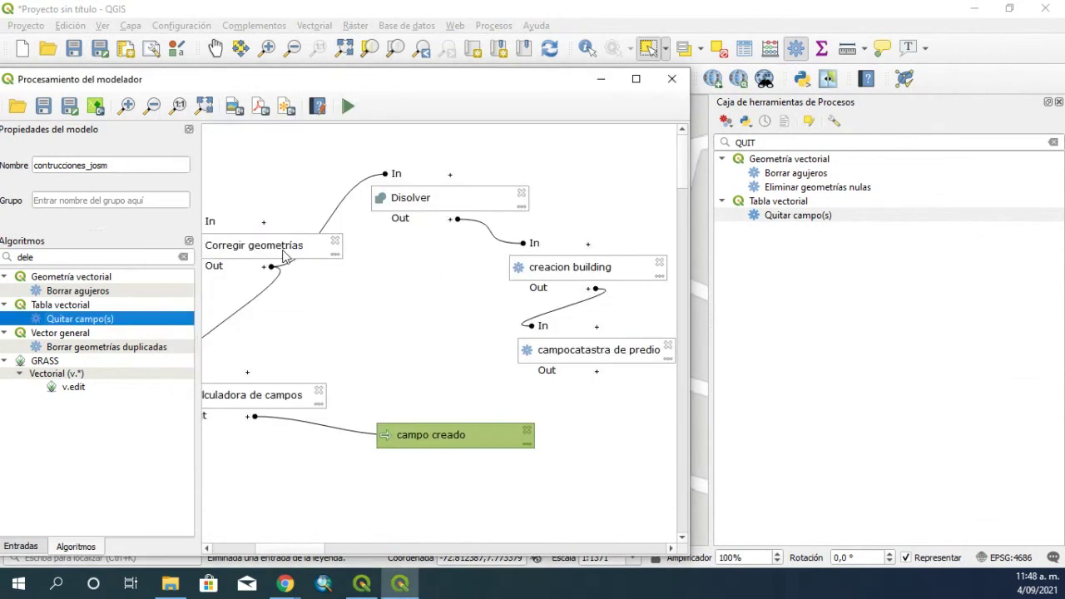
# Add Quitar campo(s) to the model with 'Calculado' from algorithm 'campocatastra de predio' as input and 'CODIGO' as the field to remove
pyautogui.moveTo(283, 256); pyautogui.dragTo(440, 283)
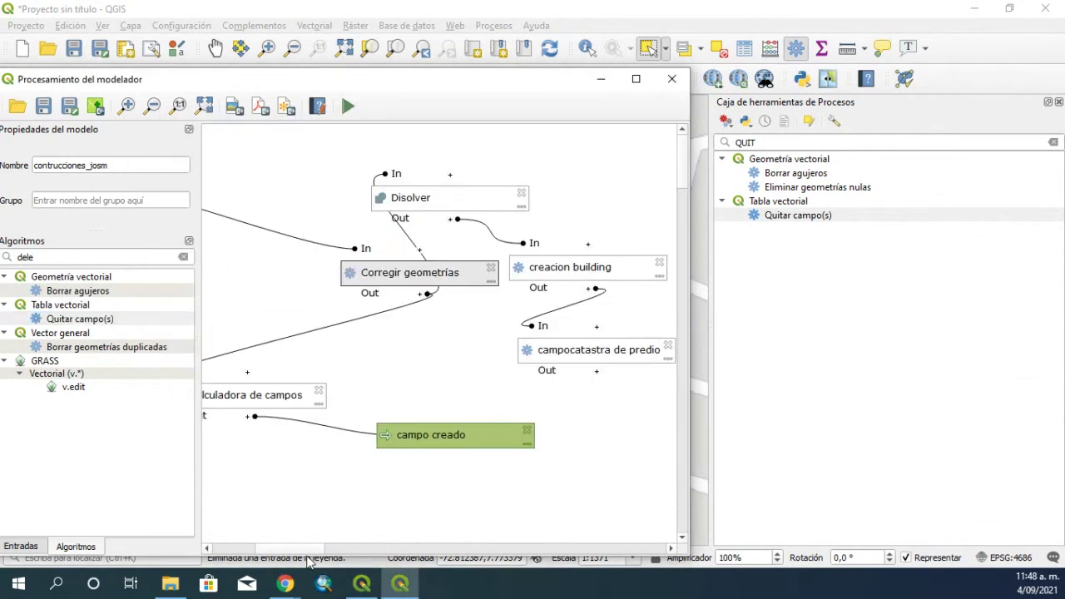
pyautogui.moveTo(306, 549); pyautogui.dragTo(242, 551)
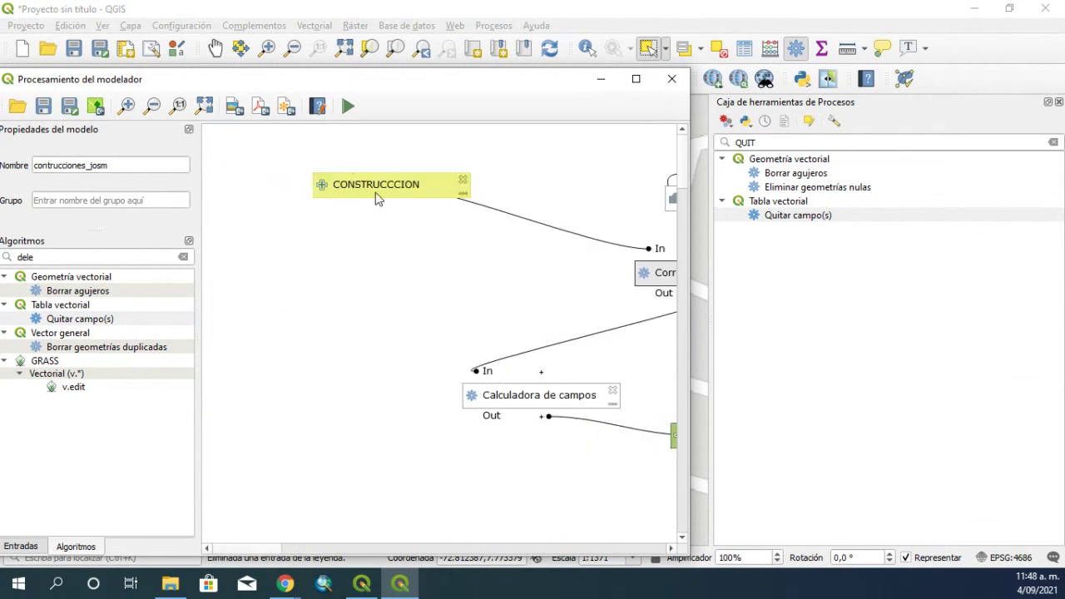
pyautogui.moveTo(75, 319); pyautogui.dragTo(313, 285)
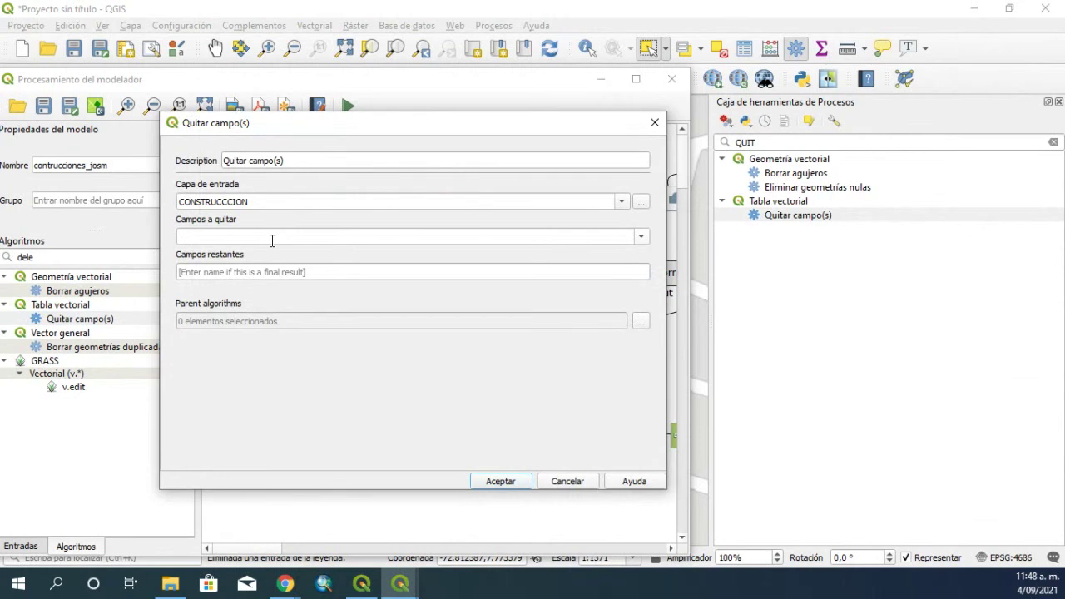
pyautogui.click(639, 239)
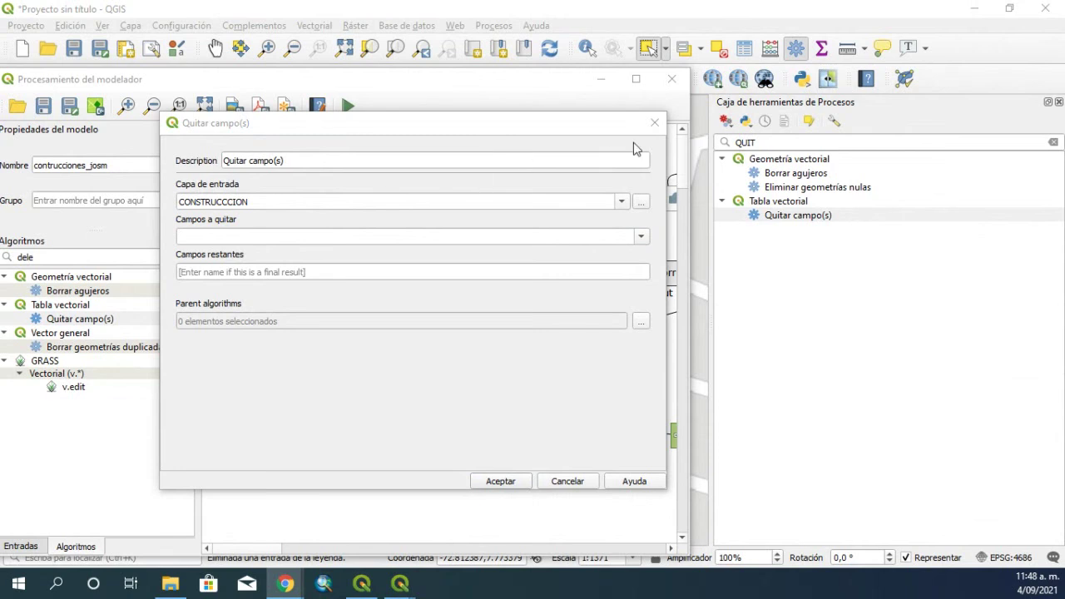
pyautogui.click(218, 240)
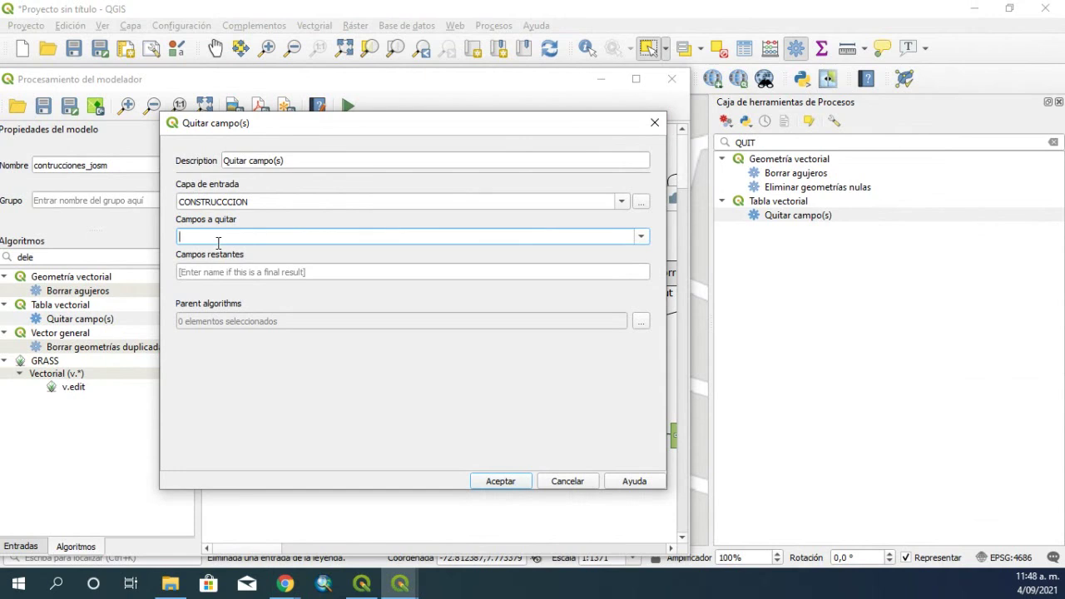
pyautogui.write("'CODIGO'")
pyautogui.click(620, 203)
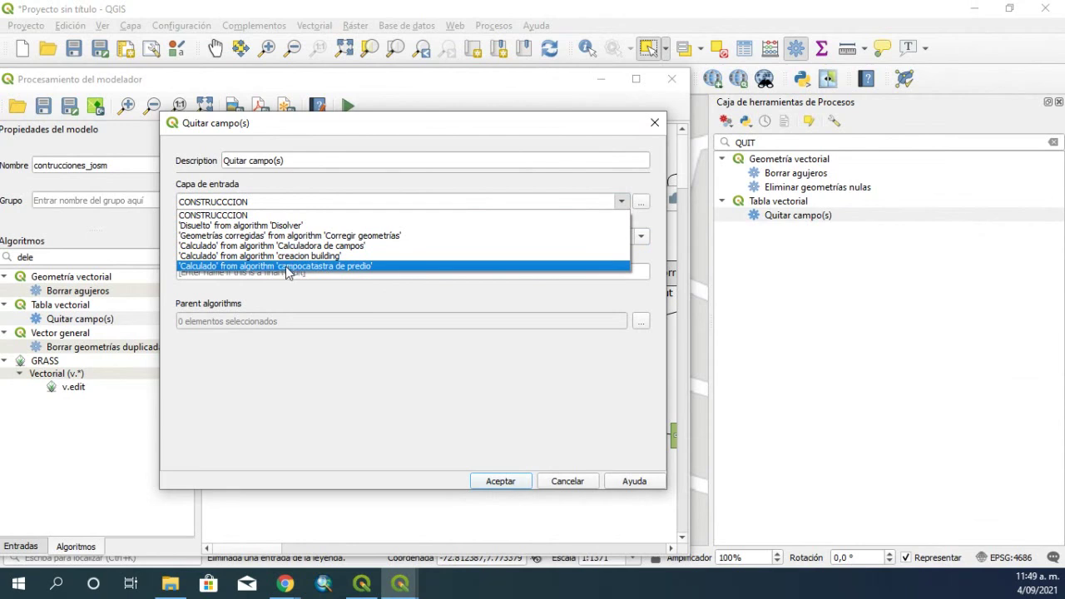
pyautogui.click(289, 267)
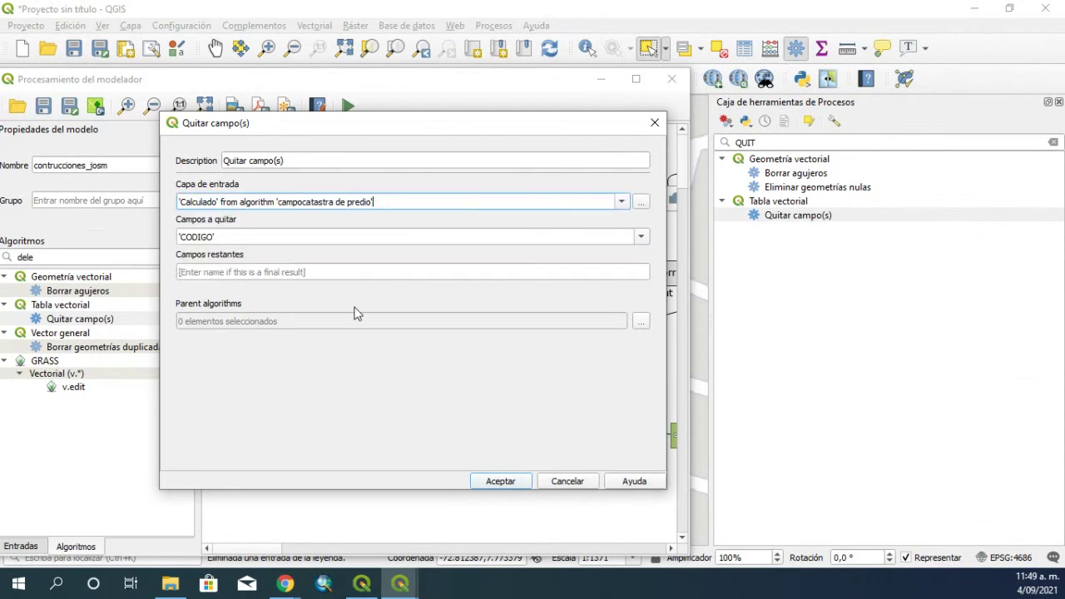
pyautogui.click(502, 482)
# Place the Quitar campo(s) box just below campocatastra de predio on the canvas and shift the campo creado output slightly
pyautogui.moveTo(316, 283); pyautogui.dragTo(619, 353)
pyautogui.moveTo(270, 550); pyautogui.dragTo(325, 549)
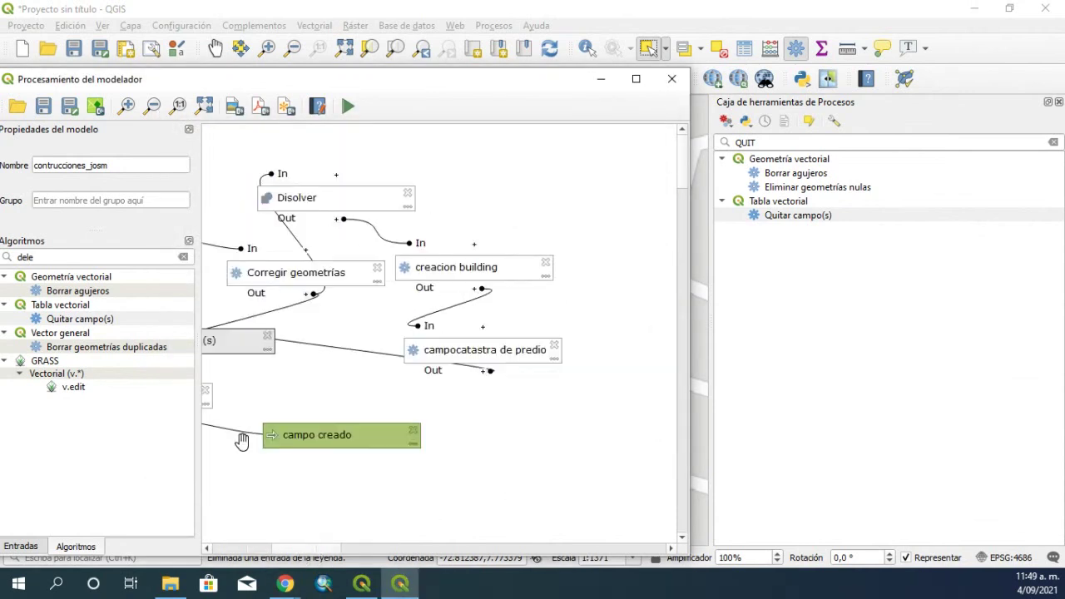
pyautogui.moveTo(241, 342); pyautogui.dragTo(605, 418)
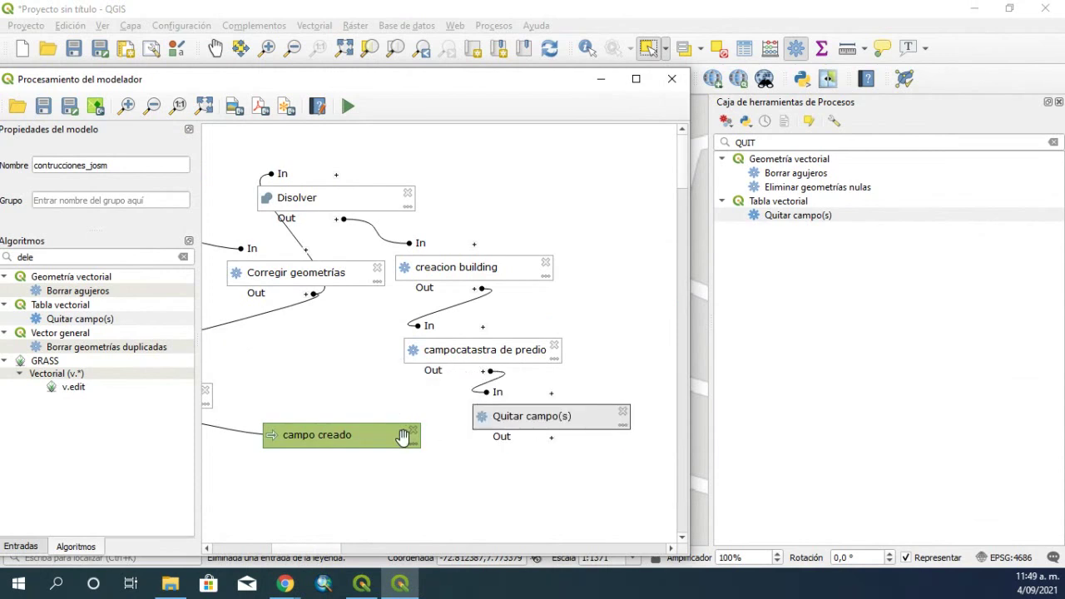
pyautogui.moveTo(403, 437); pyautogui.dragTo(387, 419)
# Review the settings of Quitar campo(s) and campocatastra de predio, including their output fields, without changing them
pyautogui.doubleClick(515, 428)
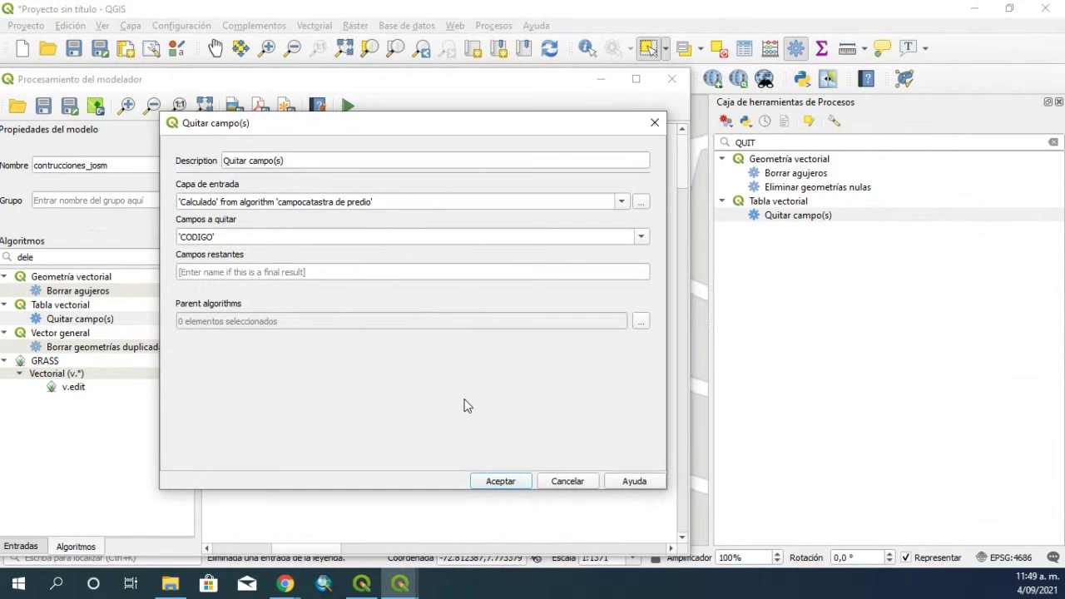
pyautogui.click(566, 481)
pyautogui.doubleClick(467, 347)
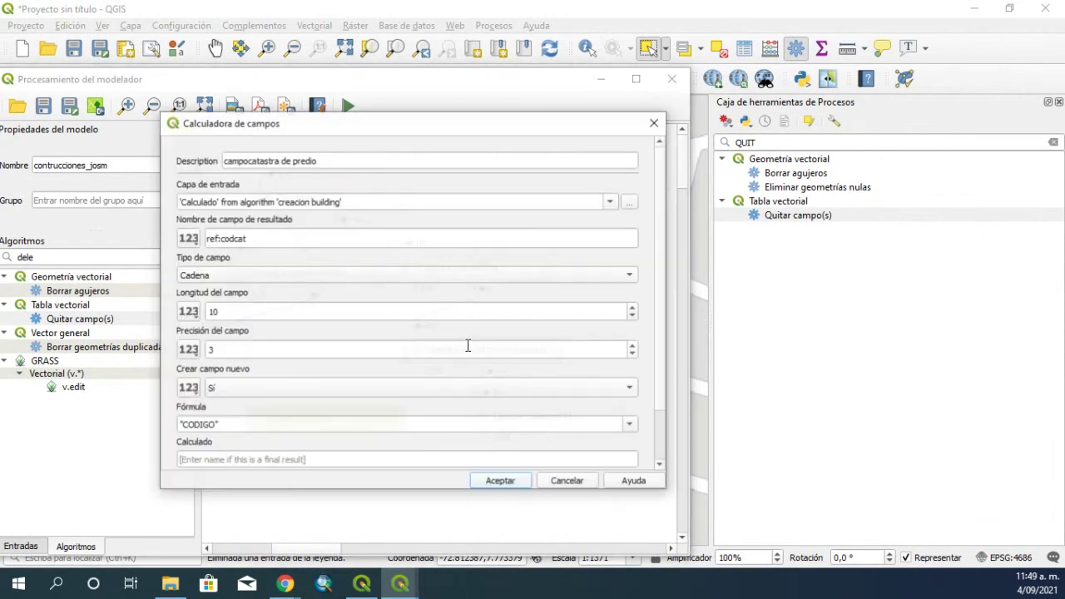
pyautogui.scroll(-1, 283, 400)
pyautogui.click(263, 413)
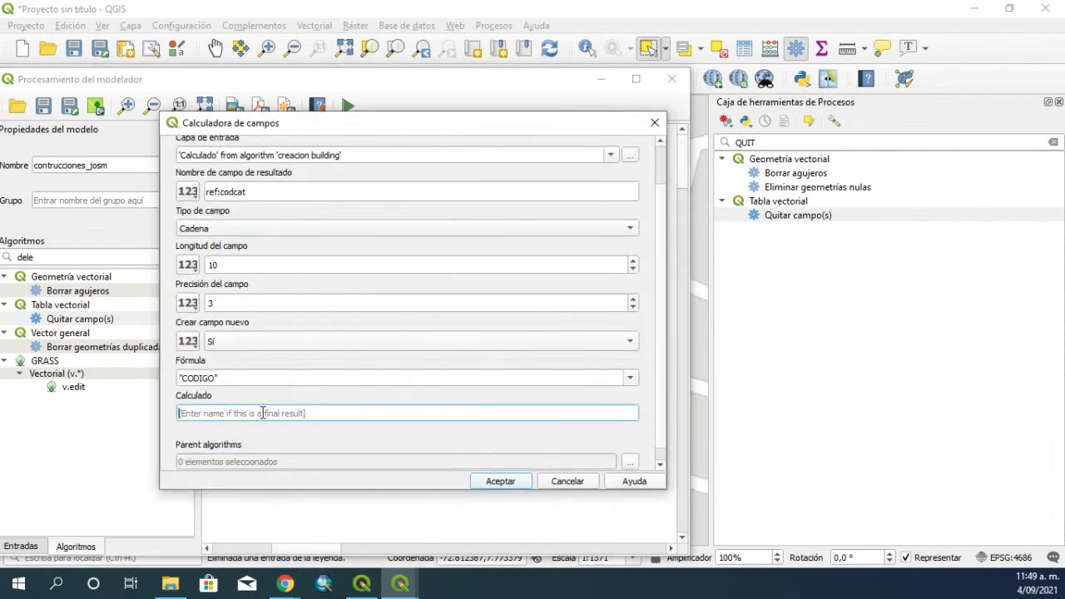
pyautogui.click(586, 481)
# Make the Campos restantes result of Quitar campo(s) a final output named CAPA FINAL
pyautogui.doubleClick(519, 420)
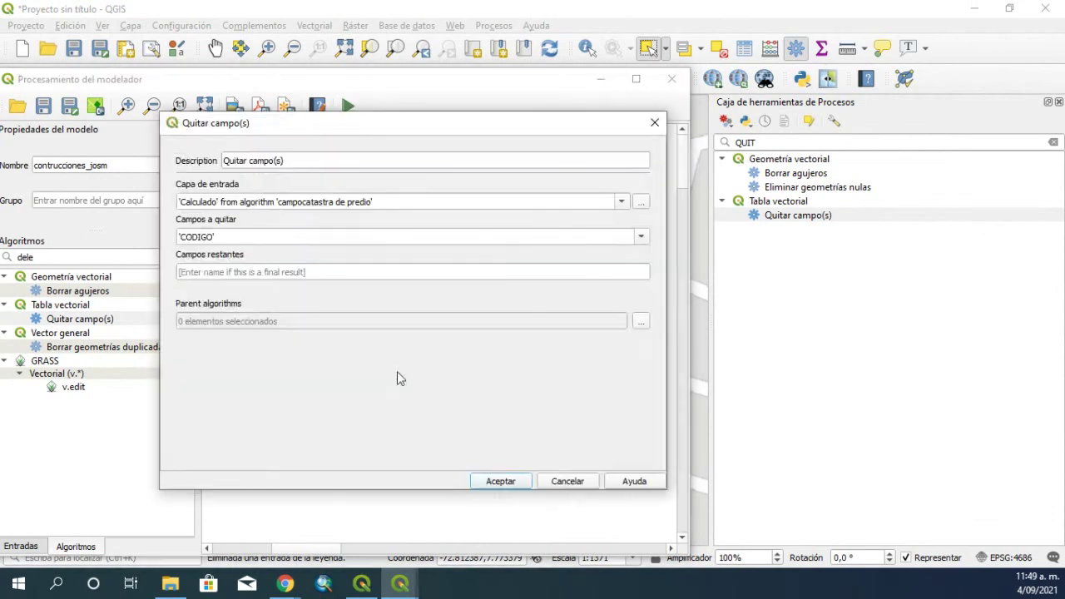
pyautogui.click(219, 272)
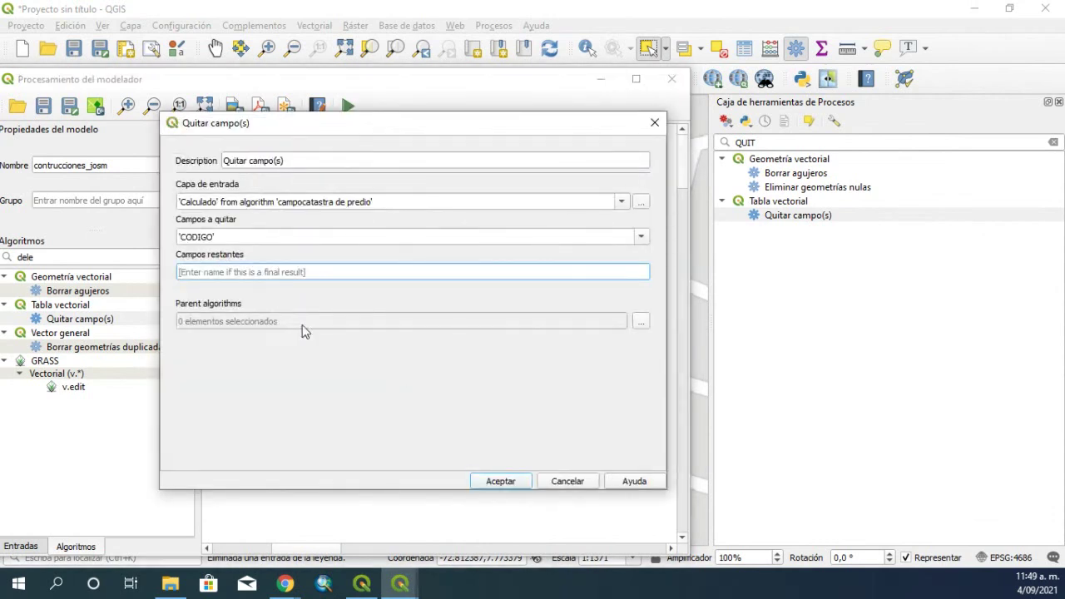
pyautogui.write('CA')
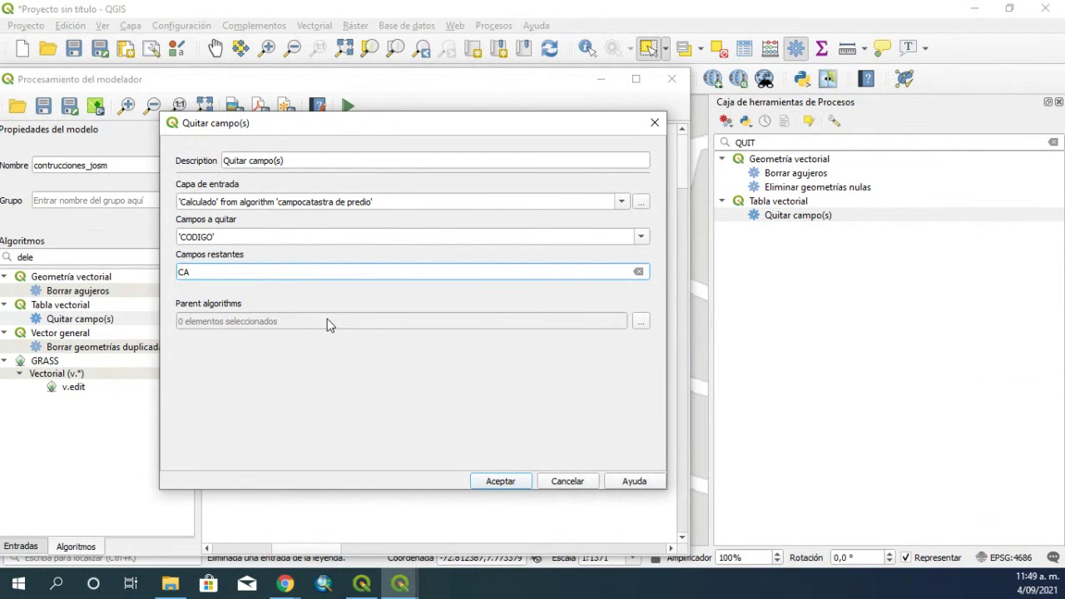
pyautogui.write('PA FINAL')
pyautogui.click(483, 481)
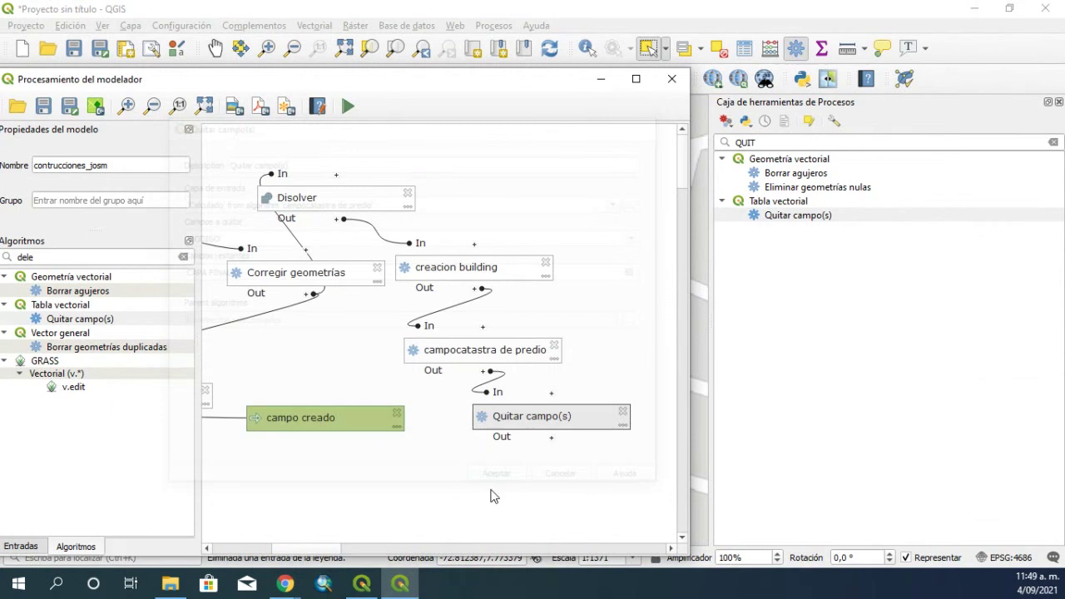
# Try to rename the campo creado output parameter in the model
pyautogui.doubleClick(308, 423)
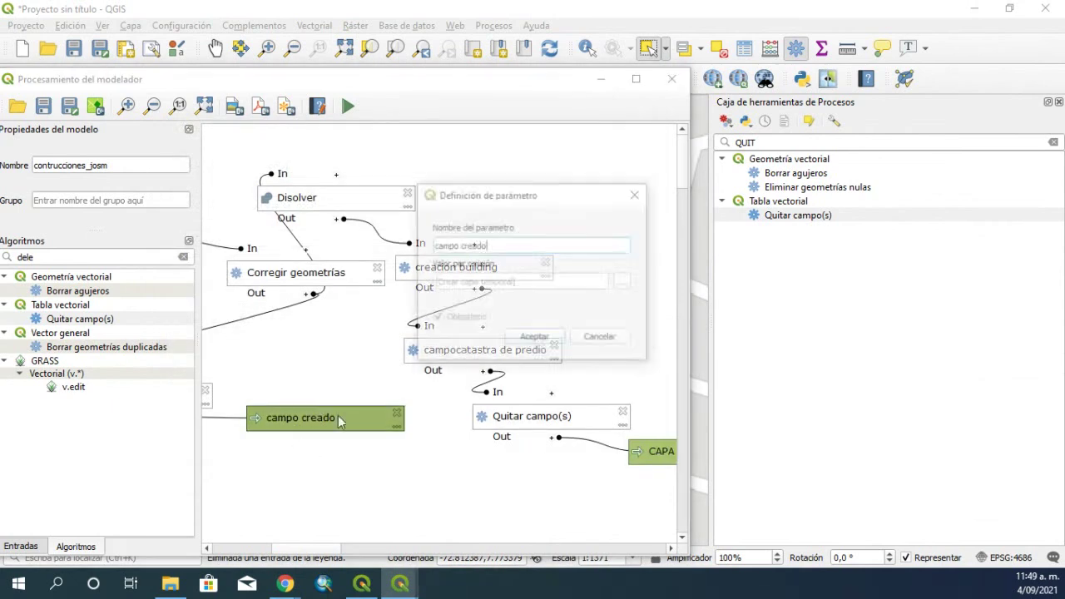
pyautogui.moveTo(489, 248); pyautogui.dragTo(461, 248)
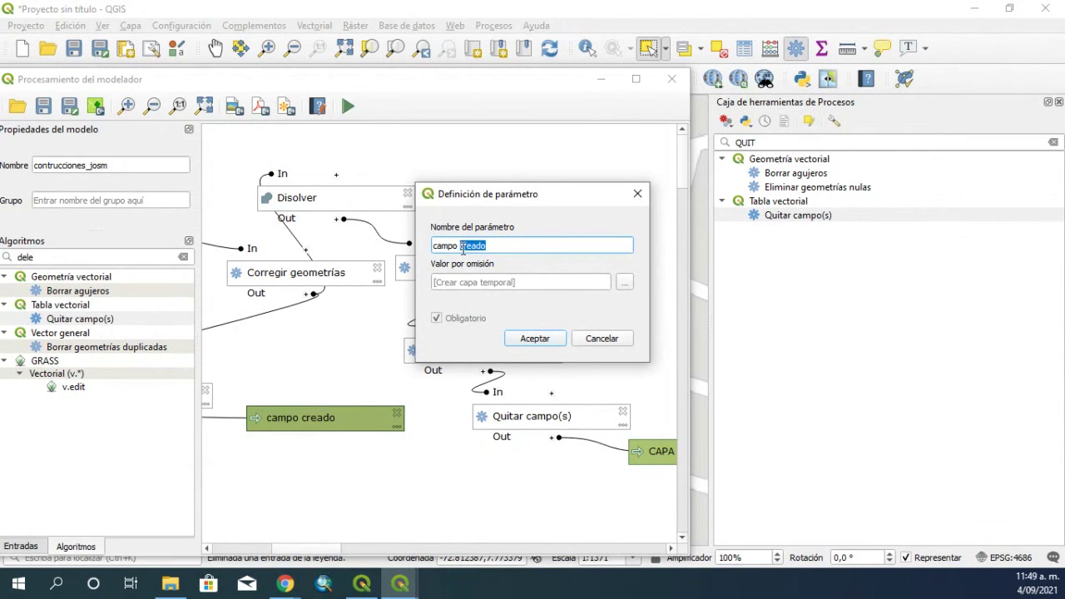
pyautogui.write('FAR')
pyautogui.click(524, 339)
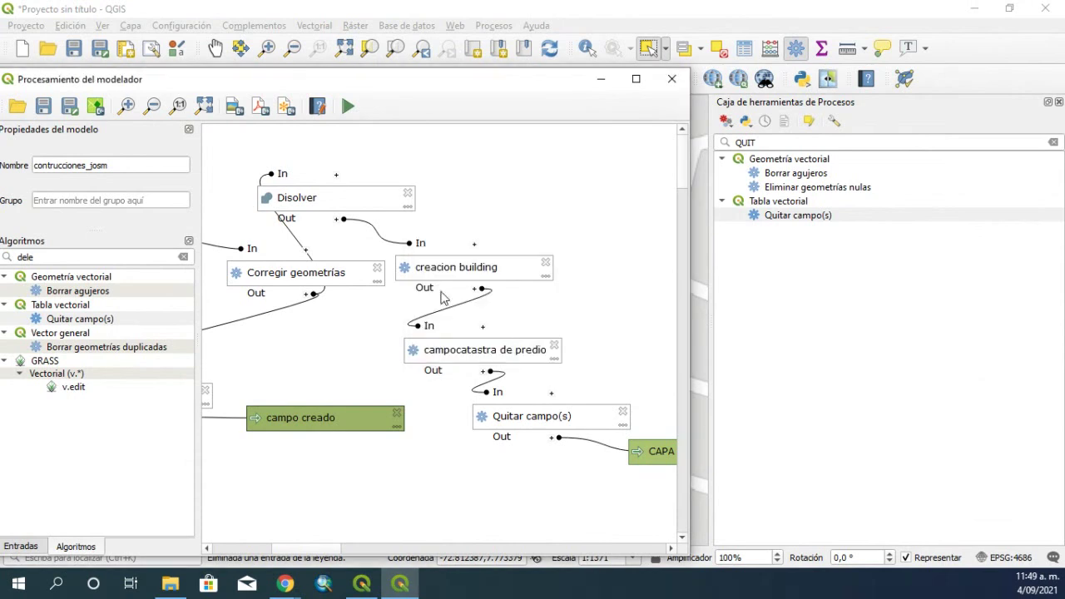
# Save the model and open contrucciones_josm from the saved models in the main window's processing toolbox
pyautogui.click(43, 105)
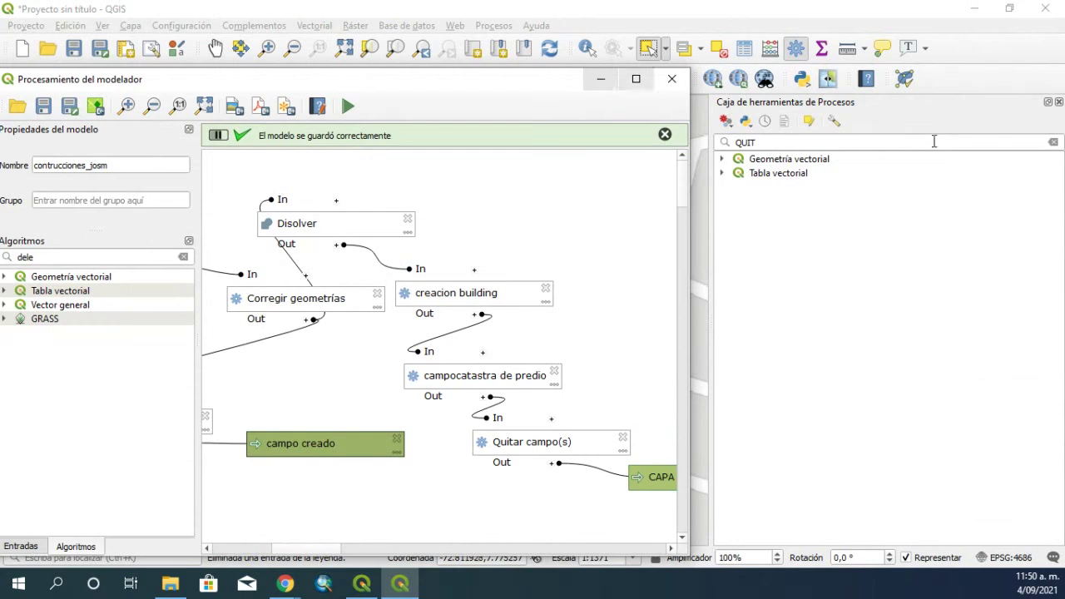
pyautogui.click(601, 84)
pyautogui.click(1054, 142)
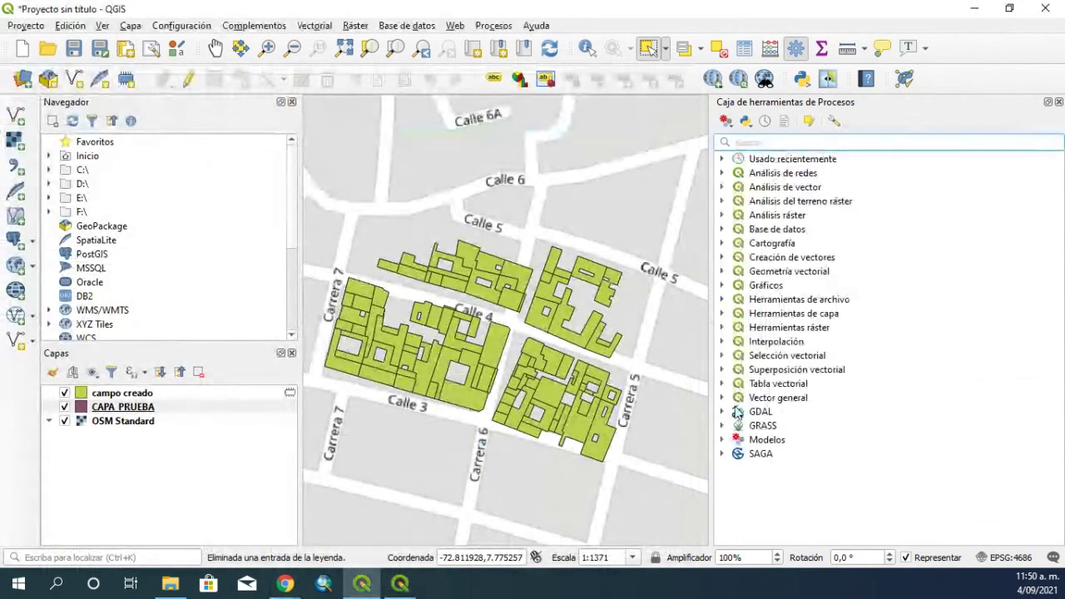
pyautogui.click(722, 439)
pyautogui.doubleClick(779, 453)
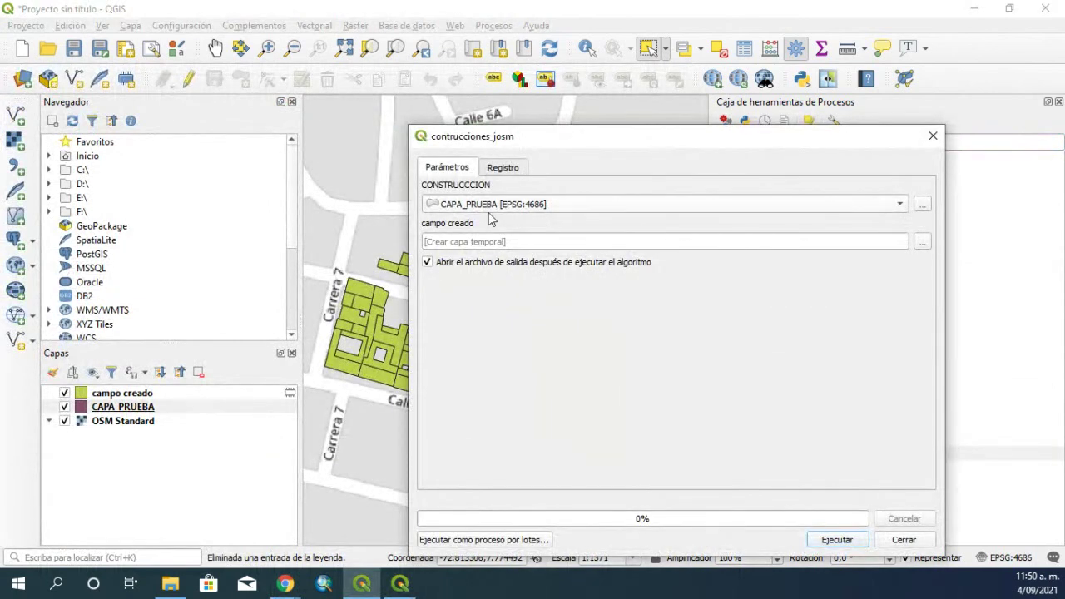
# Remove the campo creado layer from the project
pyautogui.rightClick(141, 395)
pyautogui.click(203, 220)
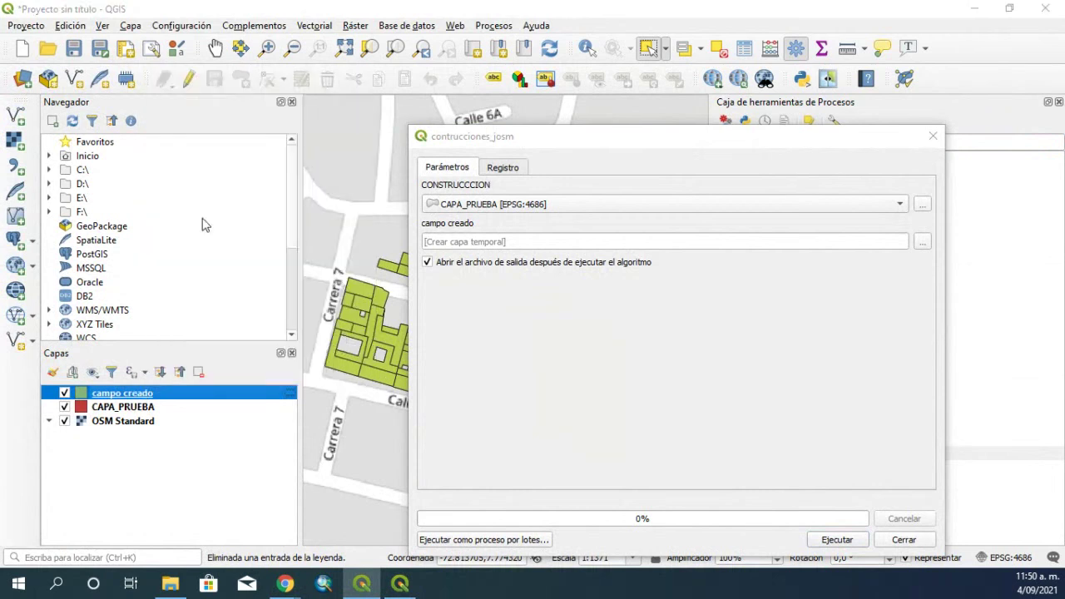
pyautogui.click(516, 314)
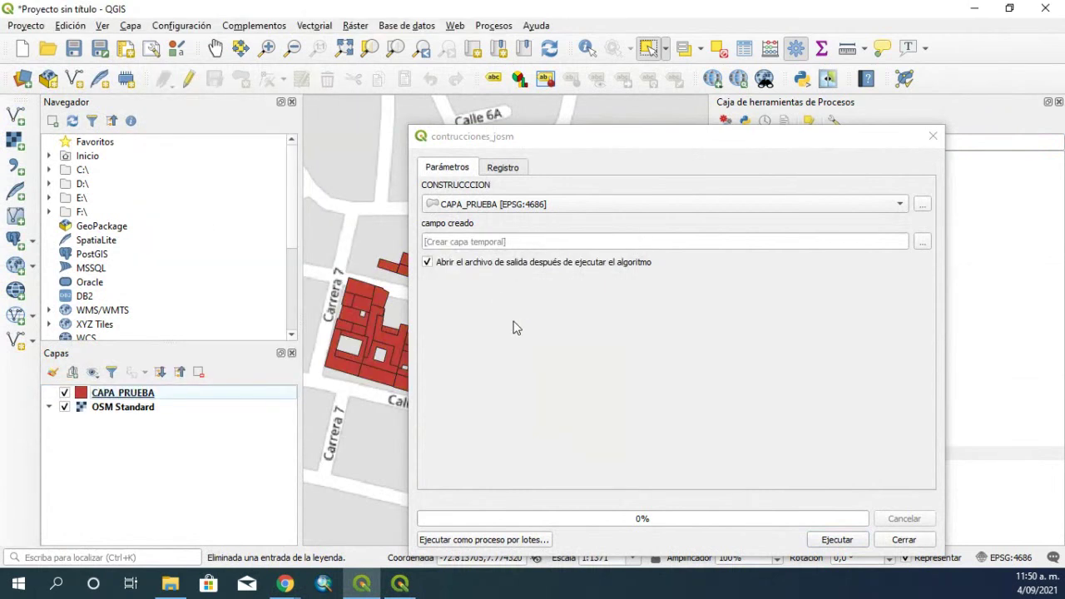
# Return to the model designer and delete the CAPA FINAL output of Quitar campo(s)
pyautogui.click(400, 587)
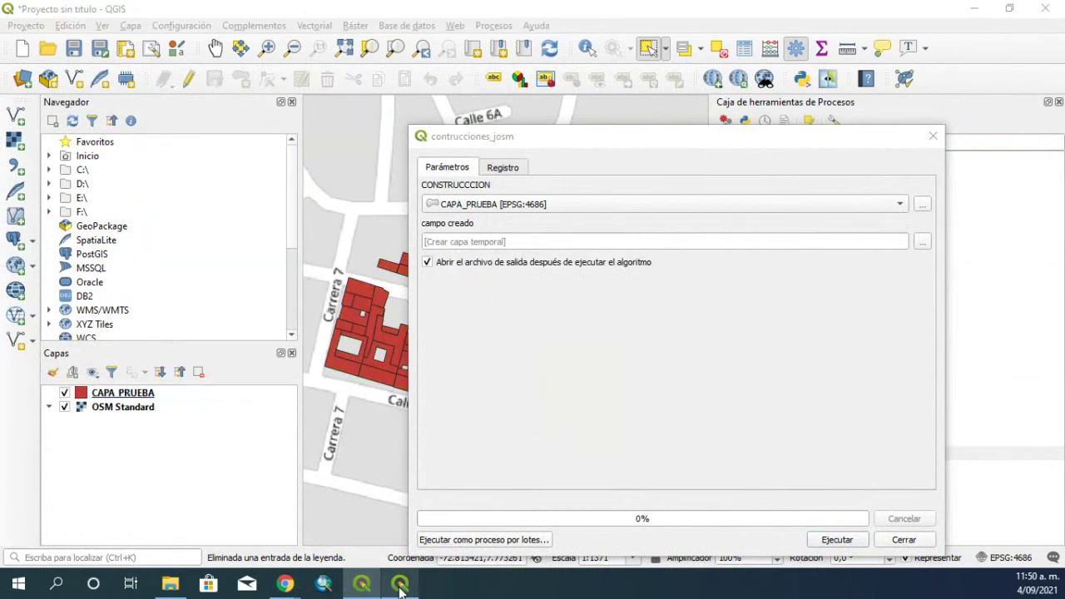
pyautogui.moveTo(311, 549); pyautogui.dragTo(338, 555)
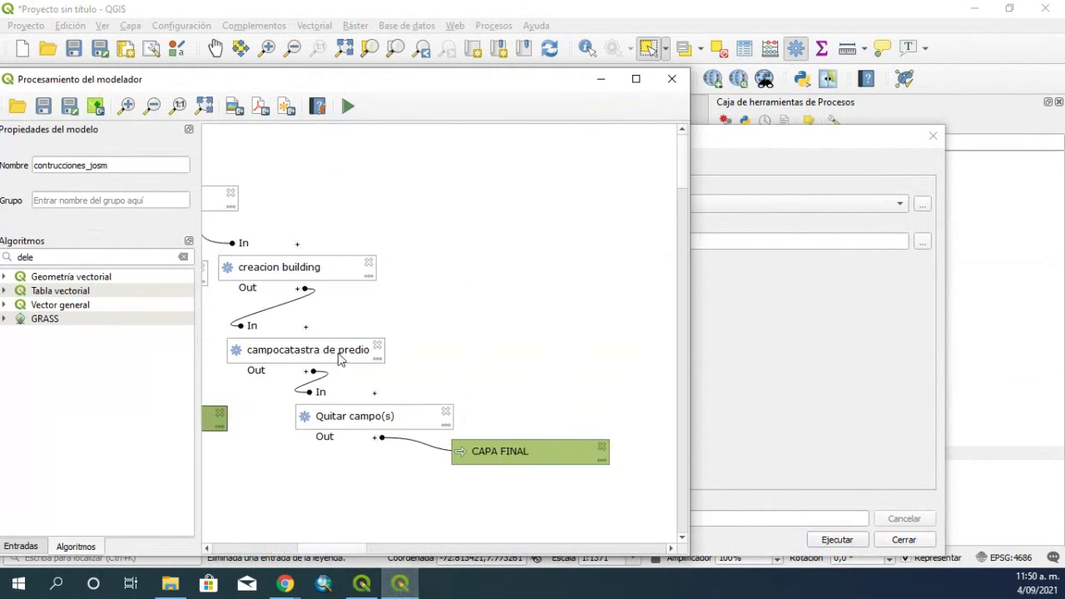
pyautogui.click(602, 446)
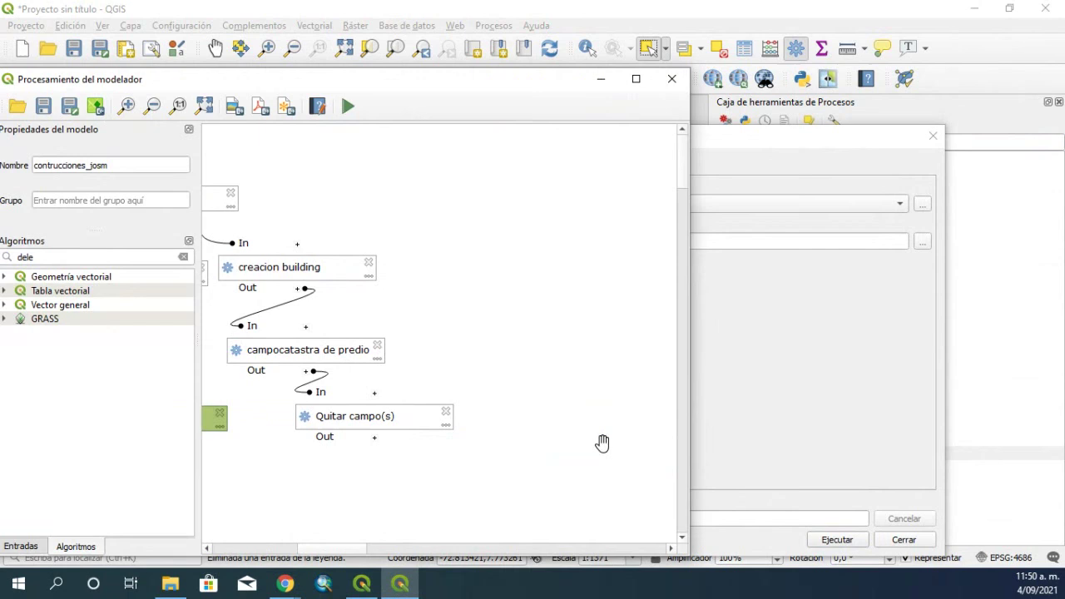
# Make the Calculado result of campocatastra de predio a final output named CAPA CONSTRUCCION, keeping the field precision at 3
pyautogui.doubleClick(302, 359)
pyautogui.scroll(-2, 296, 356)
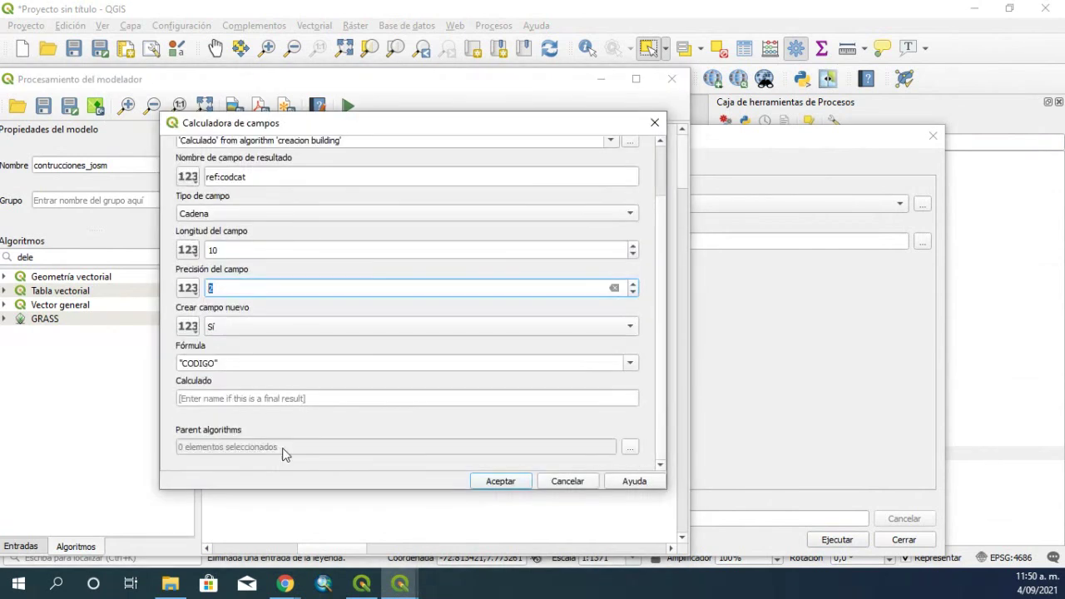
pyautogui.press('Up')
pyautogui.click(214, 398)
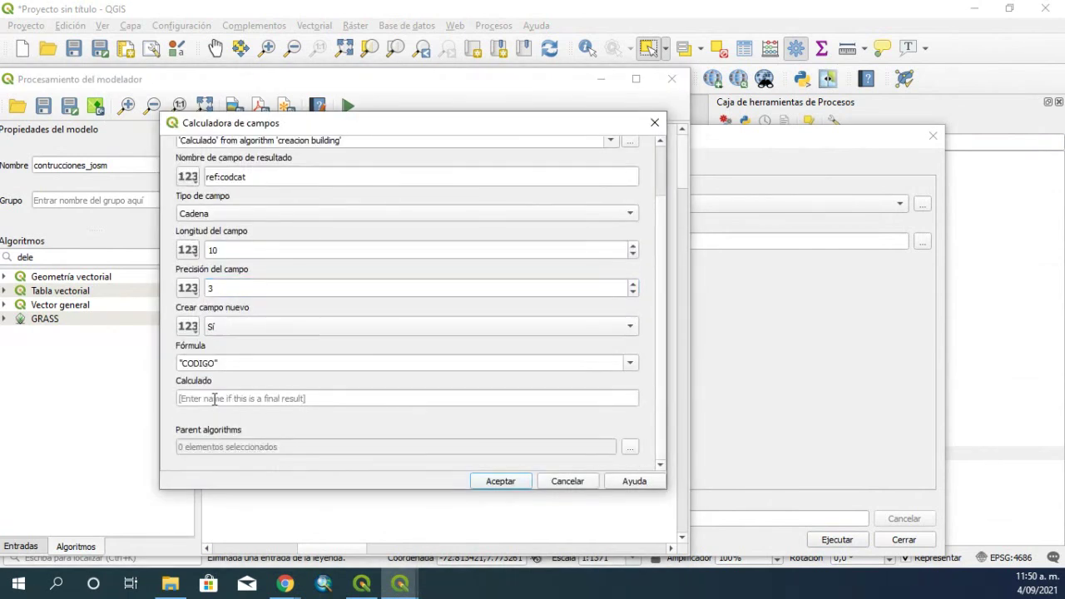
pyautogui.click(208, 400)
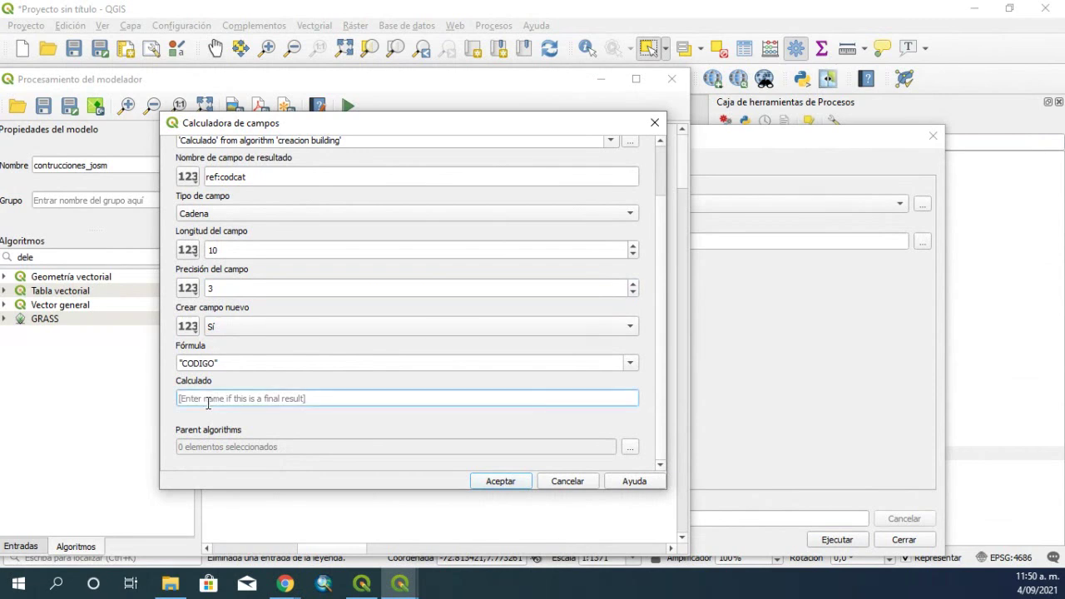
pyautogui.write('CAPA CONSTRUCCION')
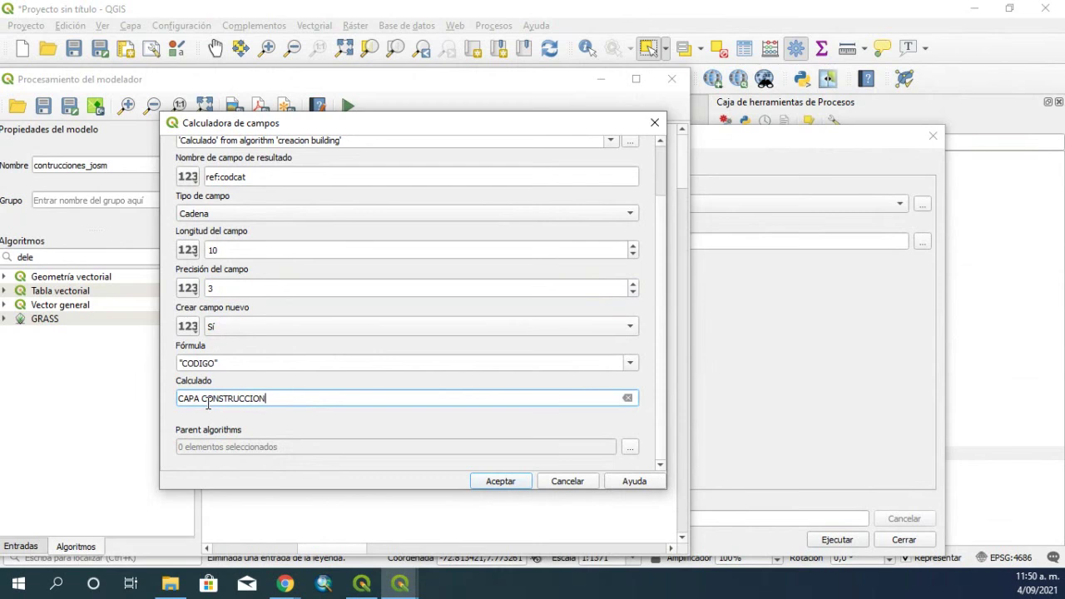
pyautogui.click(500, 481)
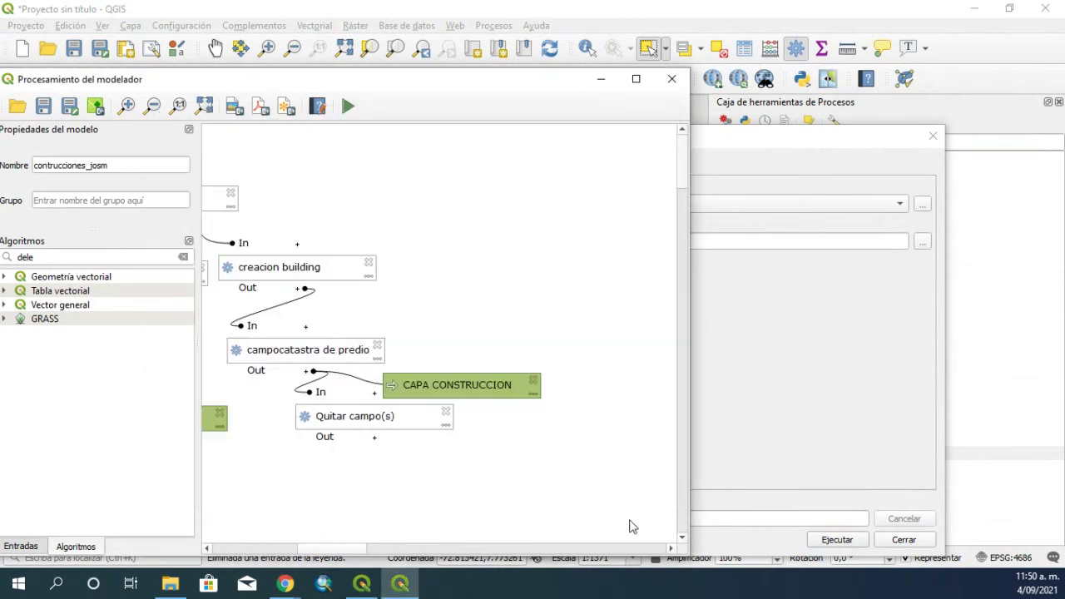
# Save the model, minimize the model designer and close the contrucciones_josm run dialog without executing it
pyautogui.click(43, 106)
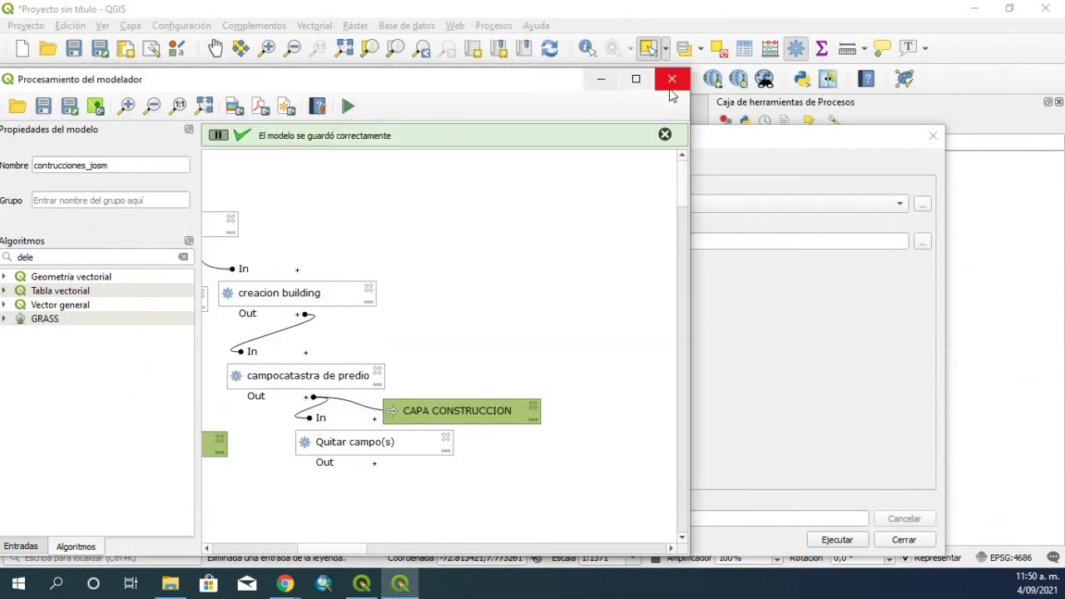
pyautogui.click(601, 80)
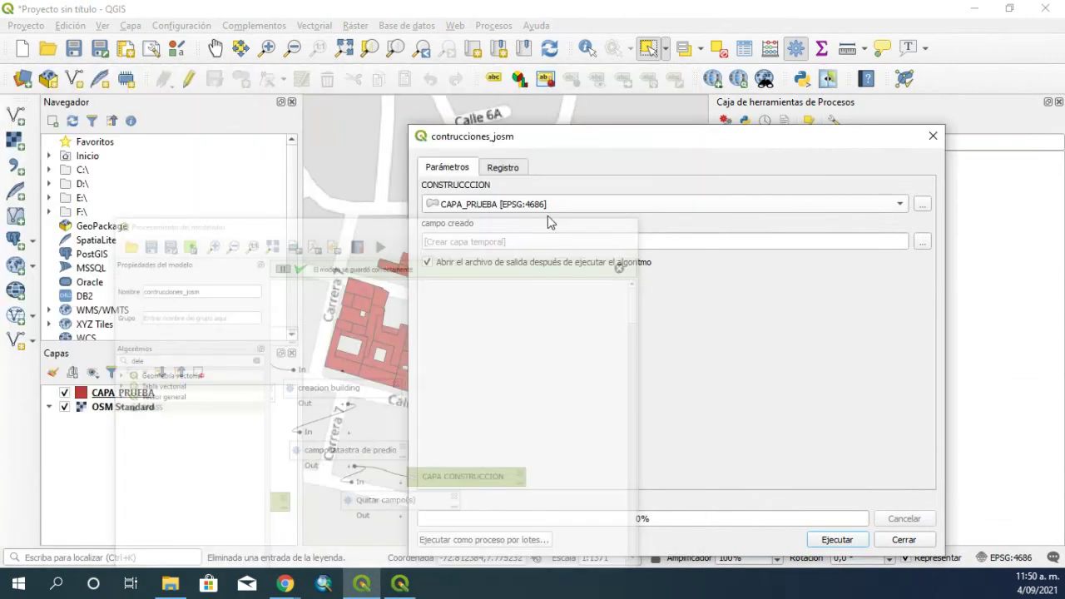
pyautogui.click(933, 136)
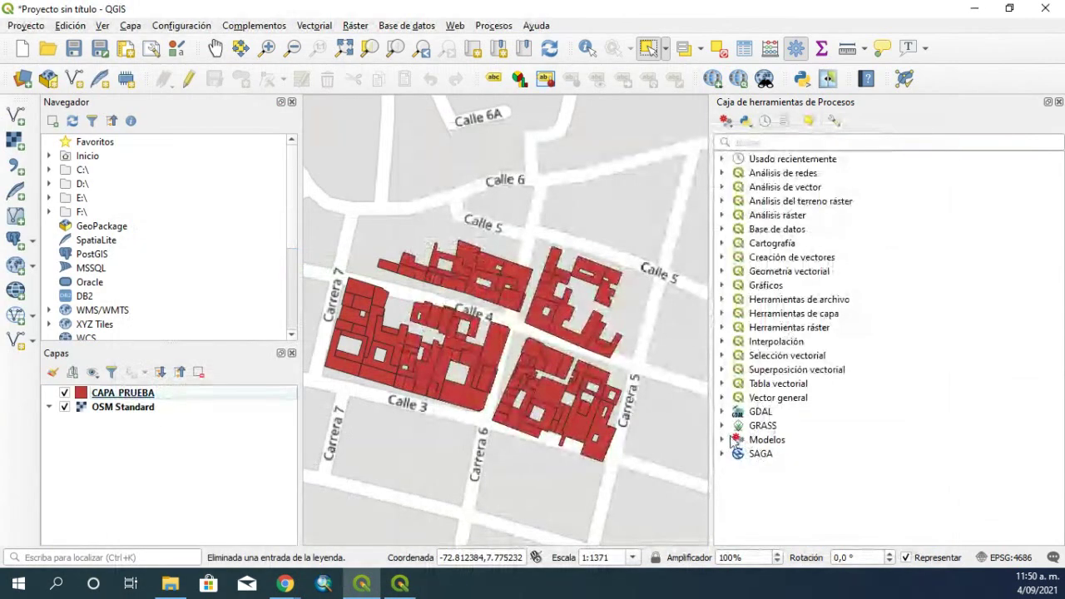
# Check the output parameters offered by the contrucciones_josm model in its run dialog, then close it without executing
pyautogui.doubleClick(732, 442)
pyautogui.doubleClick(808, 456)
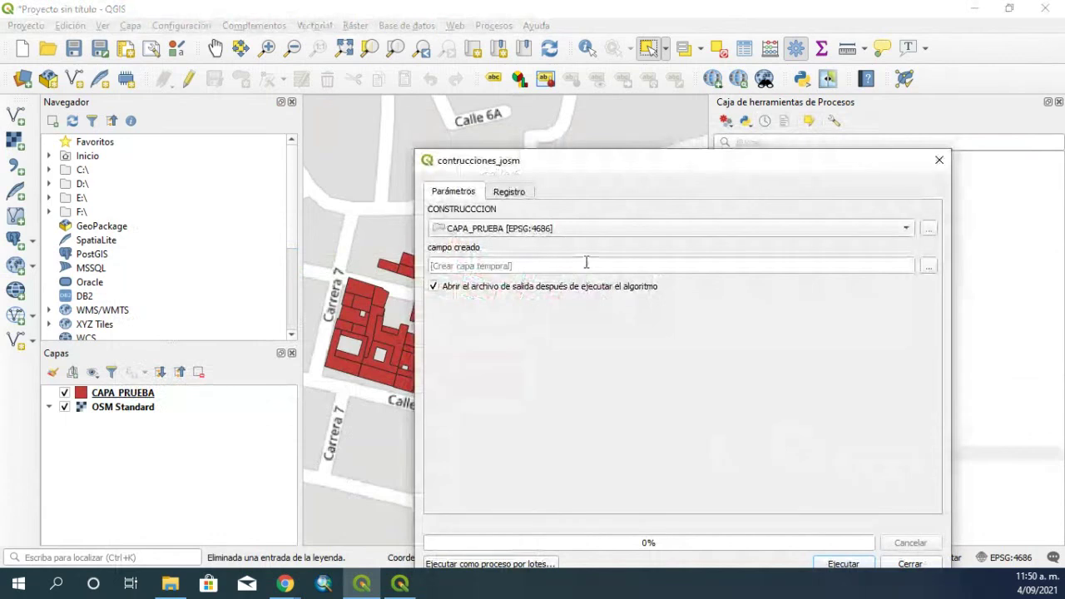
pyautogui.click(939, 160)
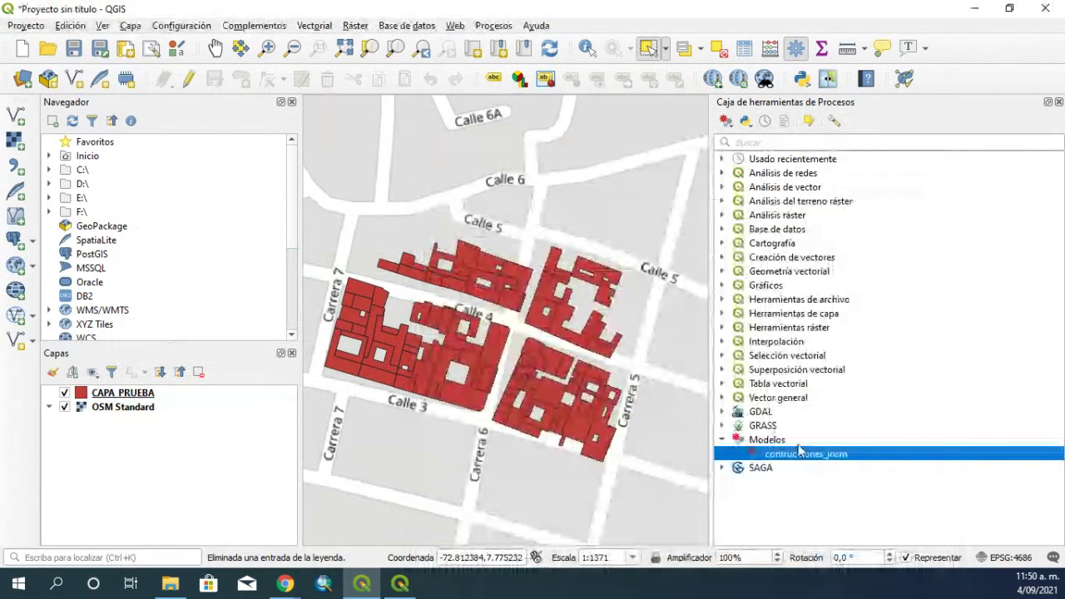
pyautogui.rightClick(799, 453)
pyautogui.click(758, 447)
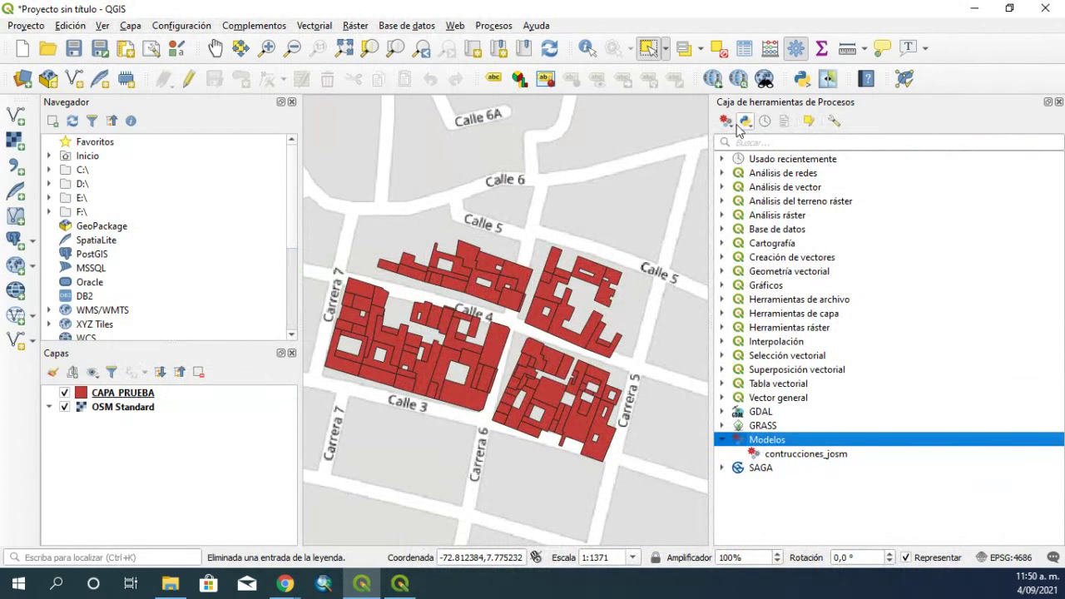
pyautogui.click(759, 455)
pyautogui.rightClick(758, 456)
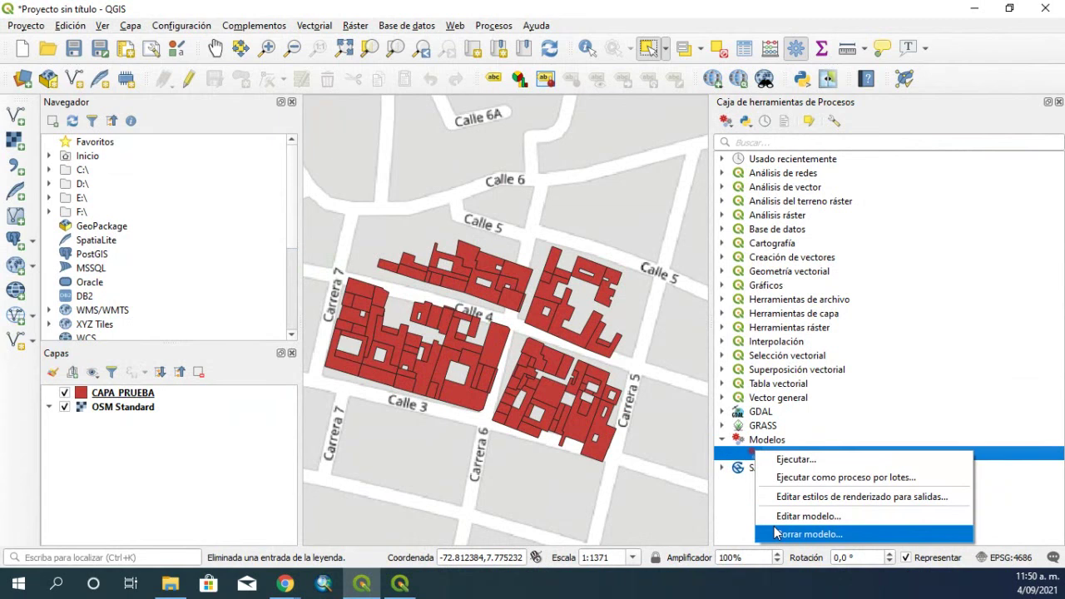
pyautogui.click(782, 461)
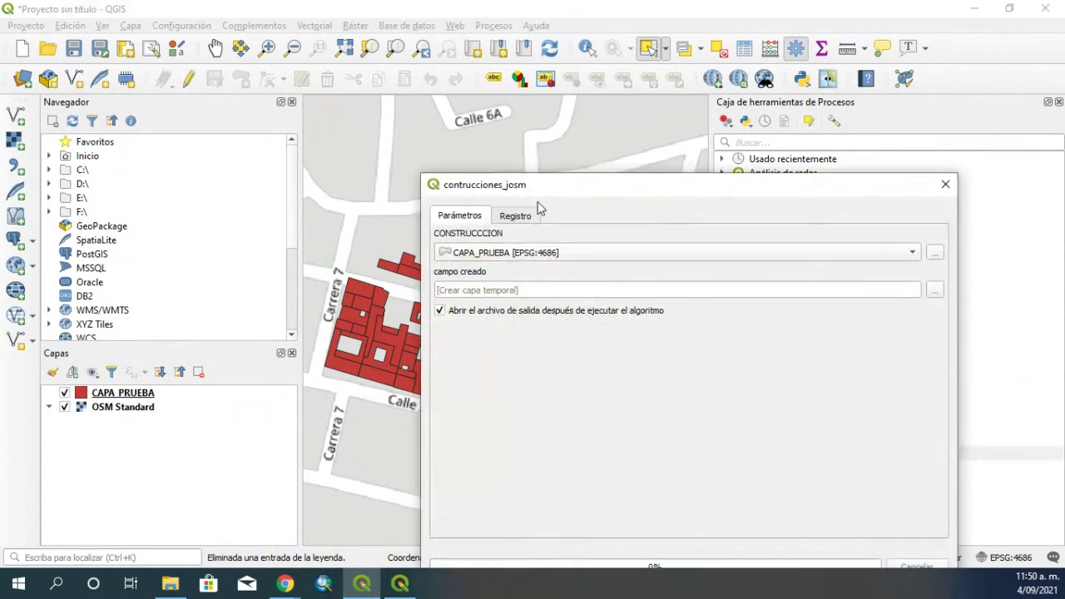
pyautogui.click(946, 184)
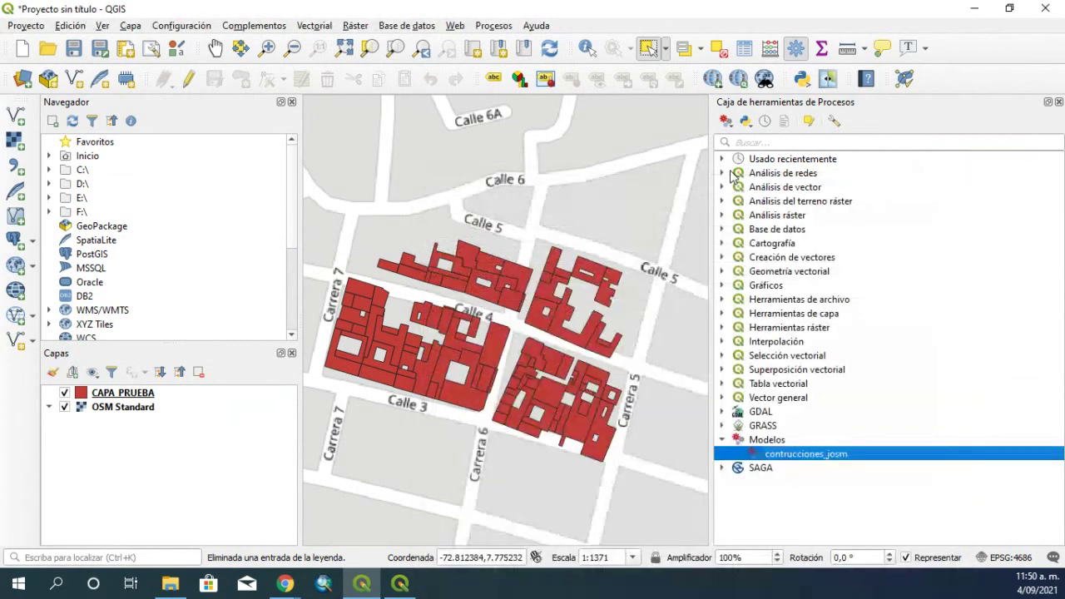
# Delete the contrucciones_josm model from the processing toolbox and confirm the removal
pyautogui.rightClick(783, 455)
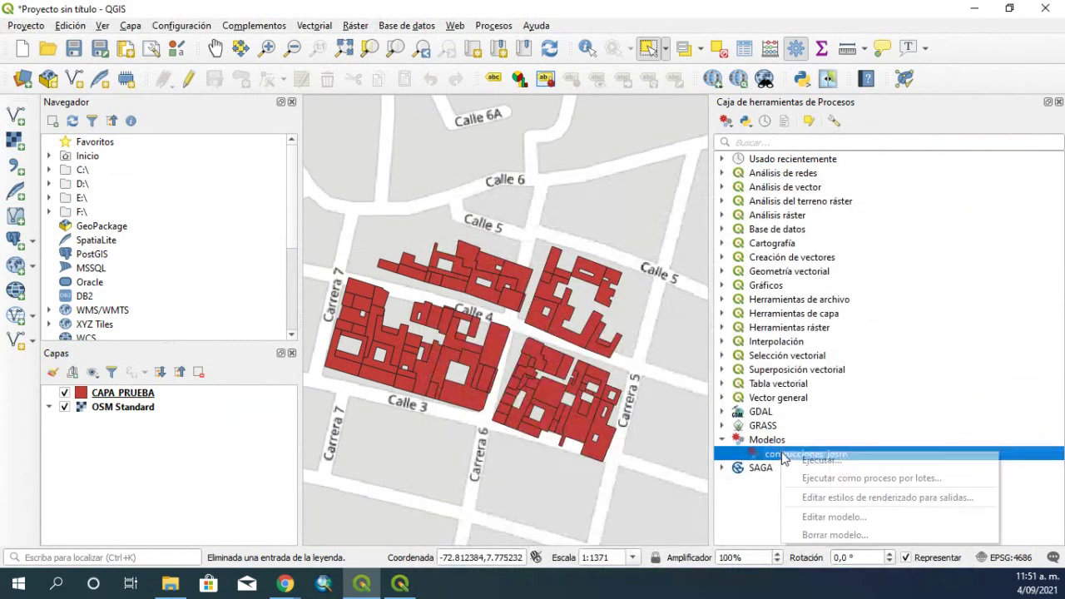
pyautogui.click(835, 534)
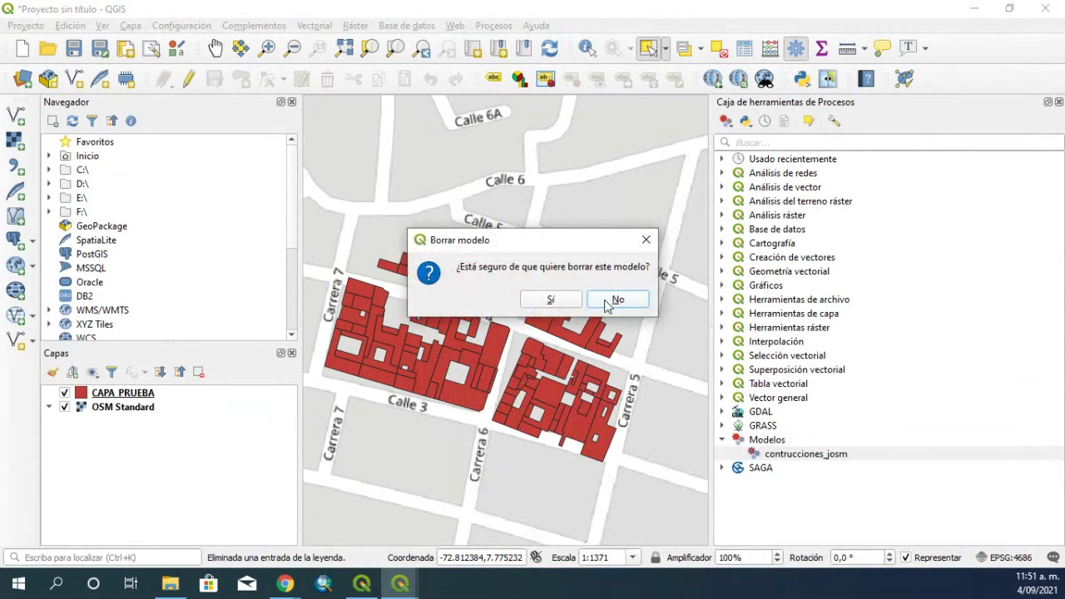
pyautogui.click(553, 299)
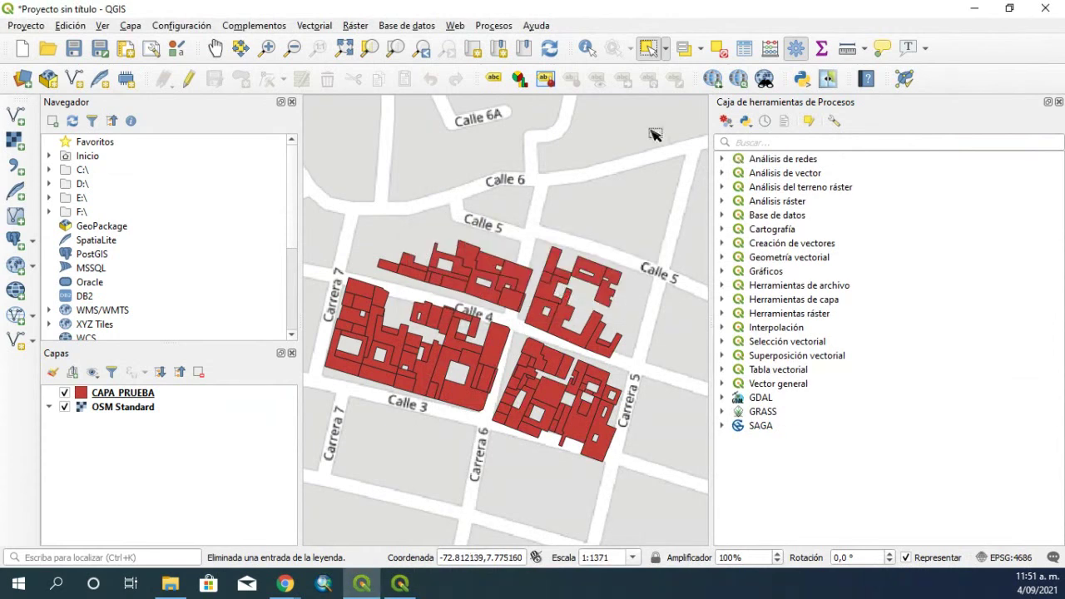
pyautogui.click(726, 121)
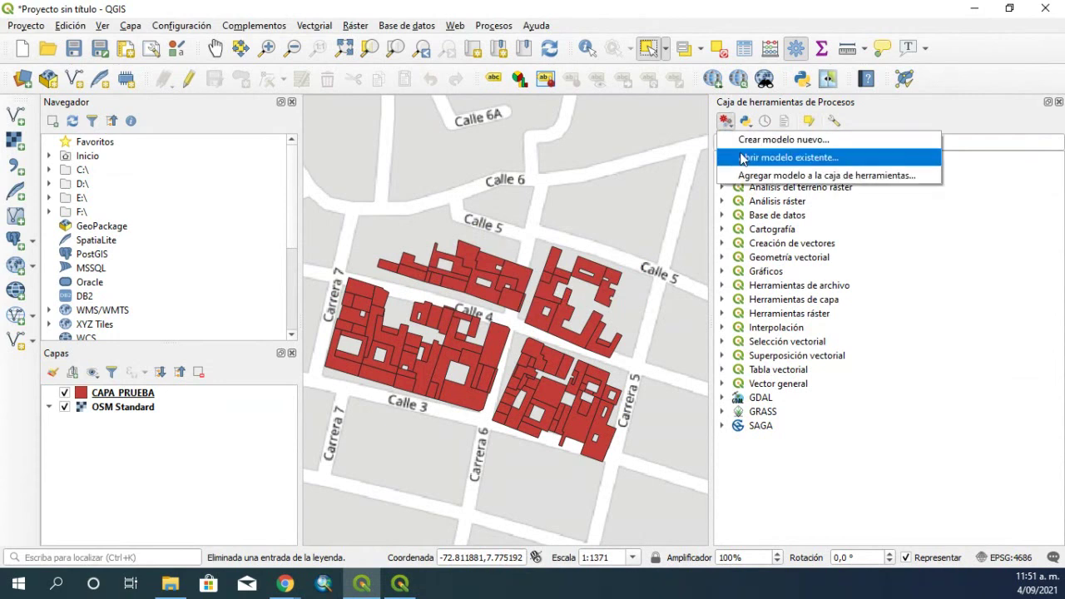
pyautogui.click(743, 158)
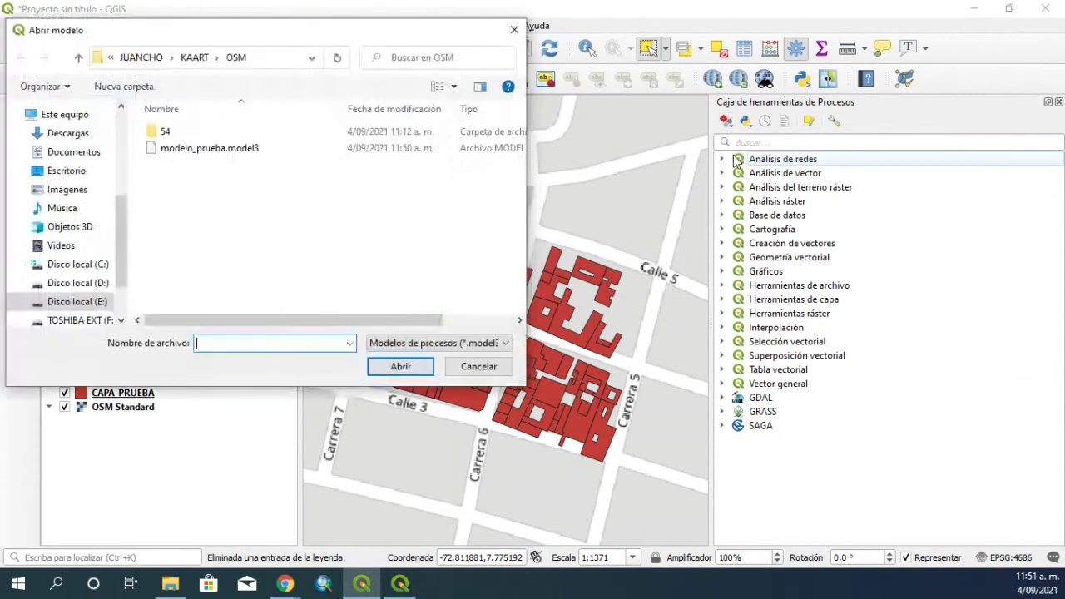
pyautogui.click(512, 33)
# Add the model file modelo_prueba.model3 from the OSM folder to the processing toolbox
pyautogui.click(725, 120)
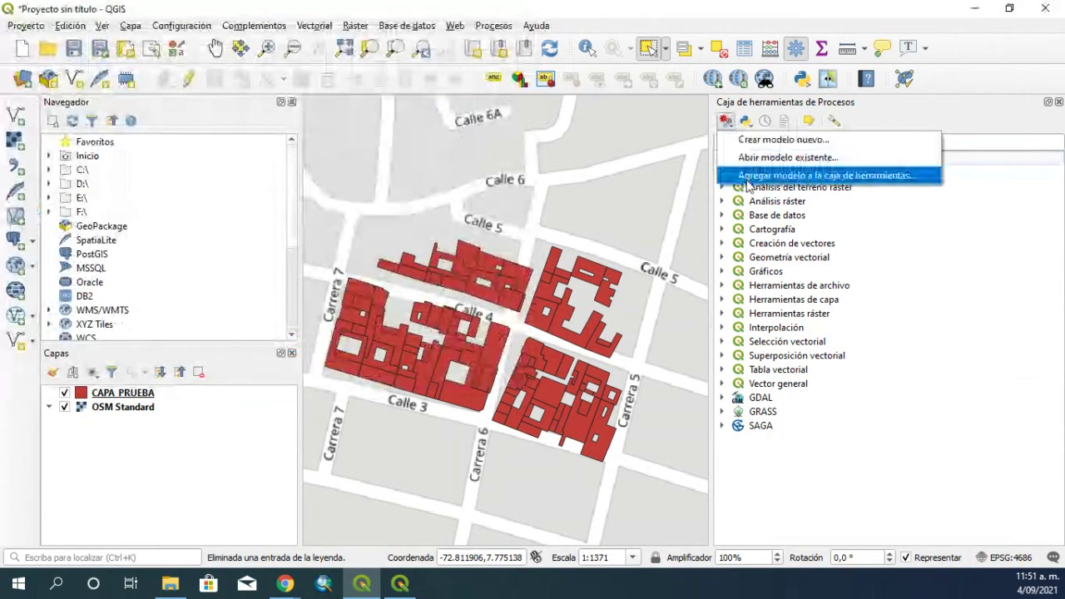
pyautogui.click(749, 172)
pyautogui.click(241, 148)
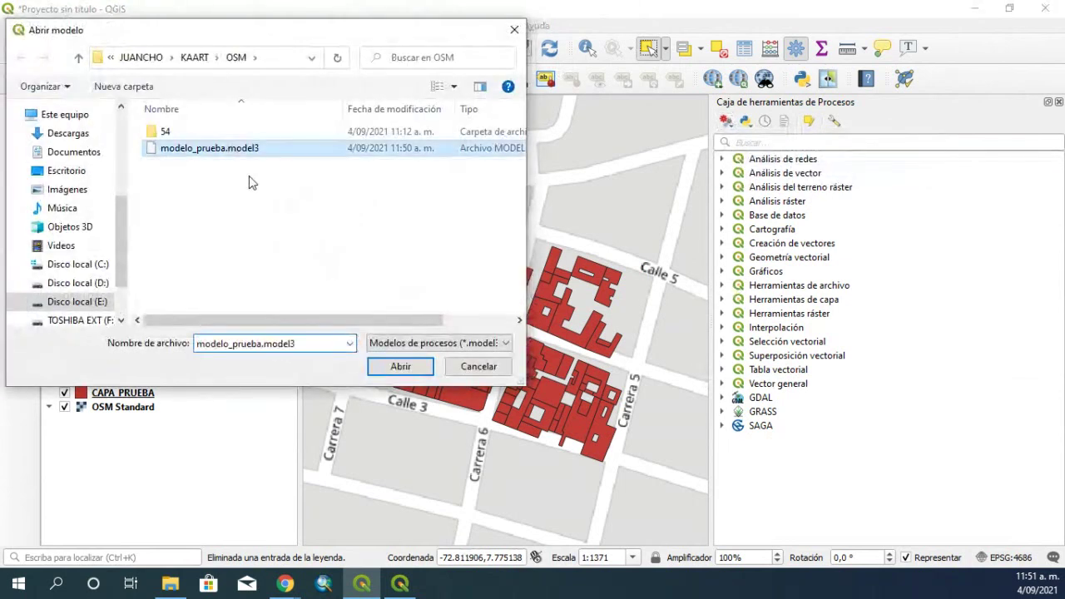
pyautogui.click(398, 367)
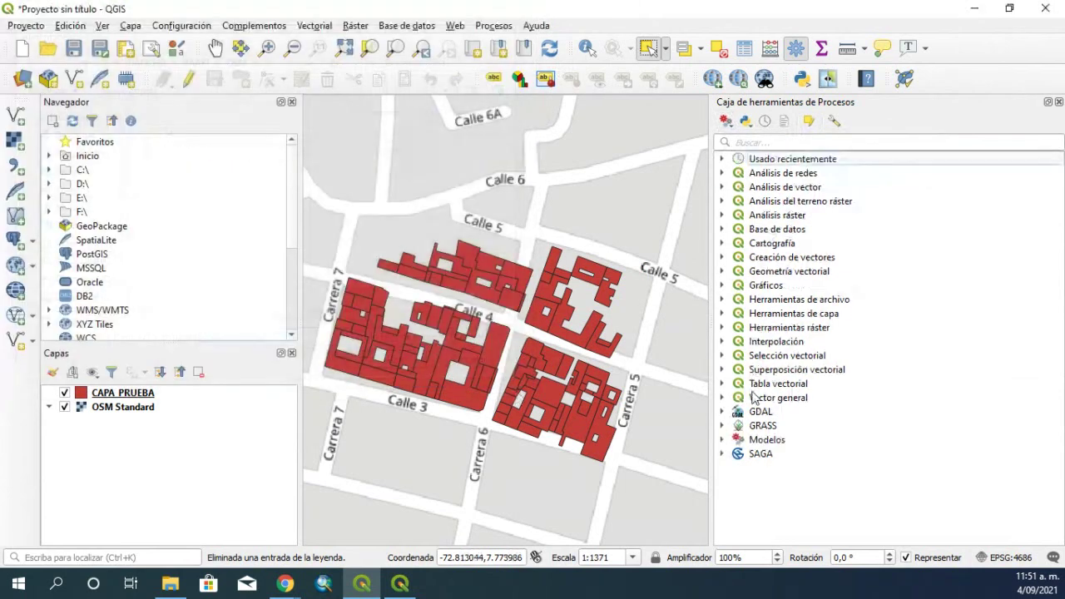
# Try to run contrucciones_josm on CAPA_PRUEBA with campo creado set to PART and CAPA CONSTRUCCION set to COMPLETO
pyautogui.click(724, 441)
pyautogui.doubleClick(787, 453)
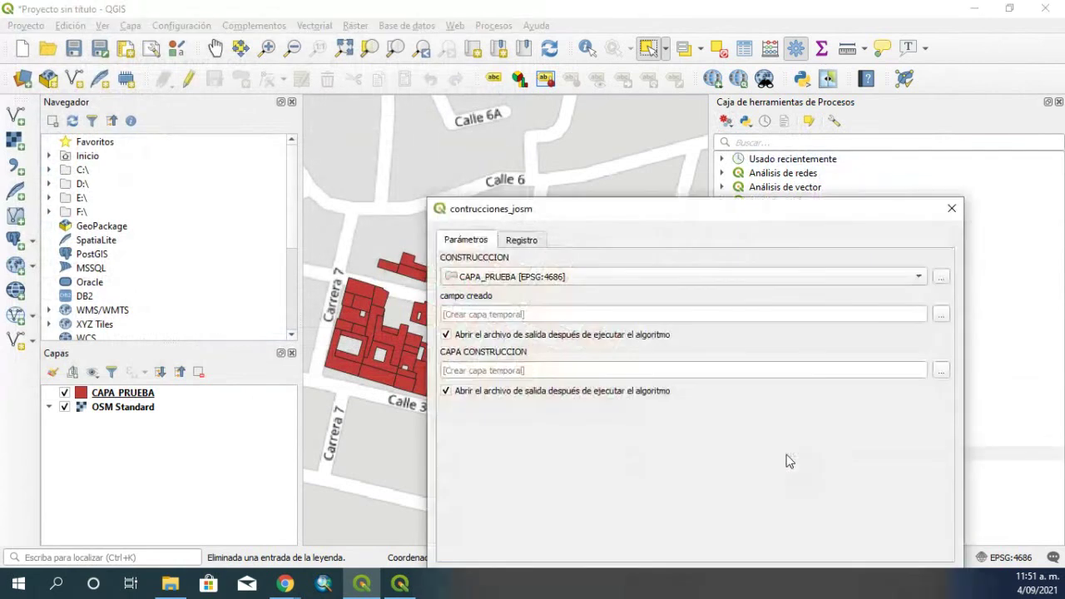
pyautogui.moveTo(582, 213); pyautogui.dragTo(481, 113)
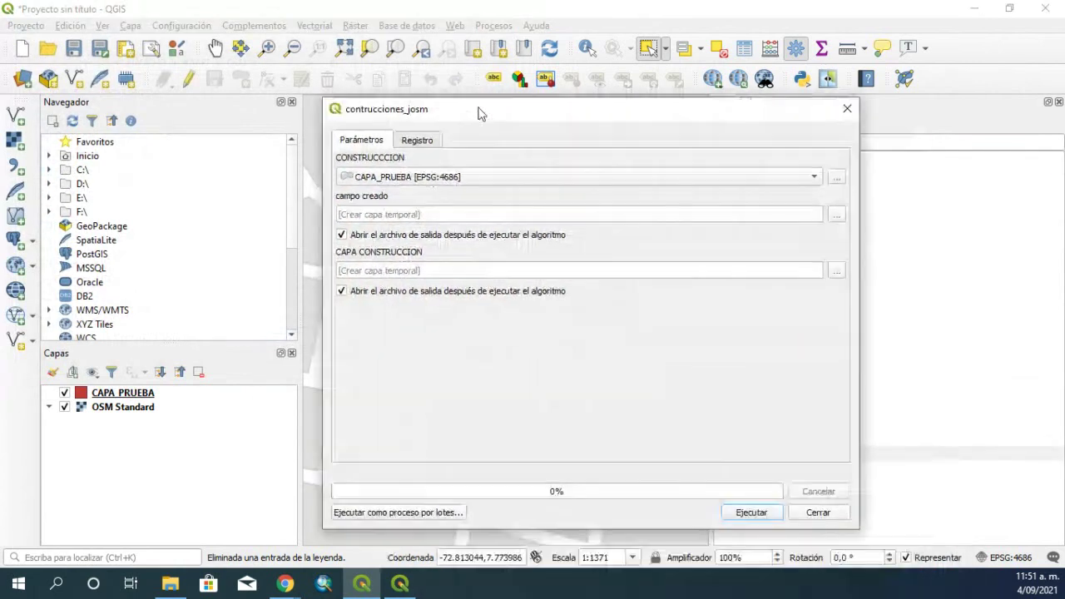
pyautogui.click(380, 215)
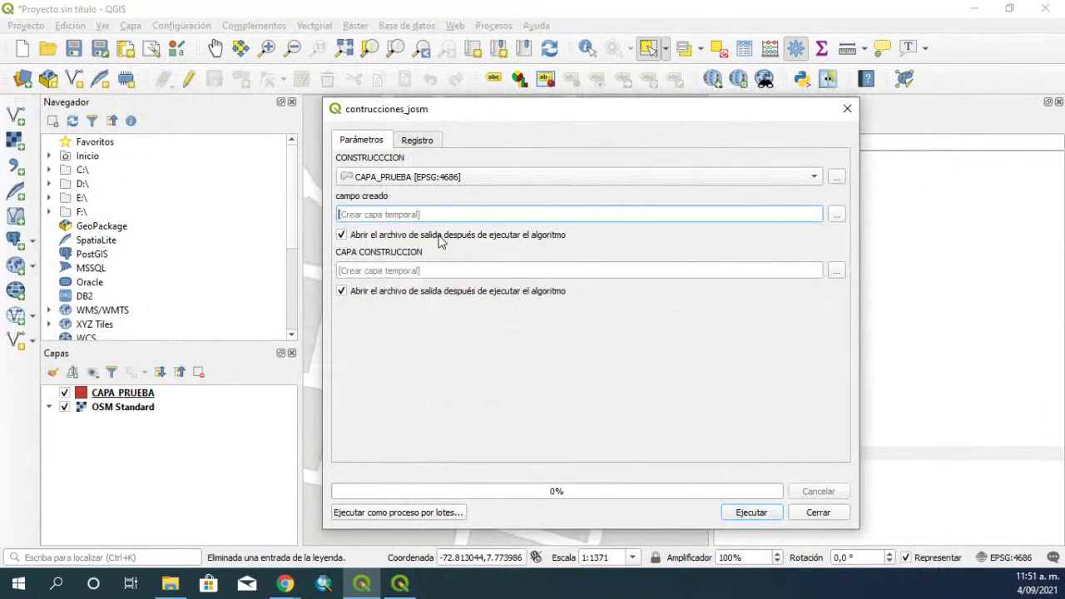
pyautogui.write('PART')
pyautogui.click(371, 265)
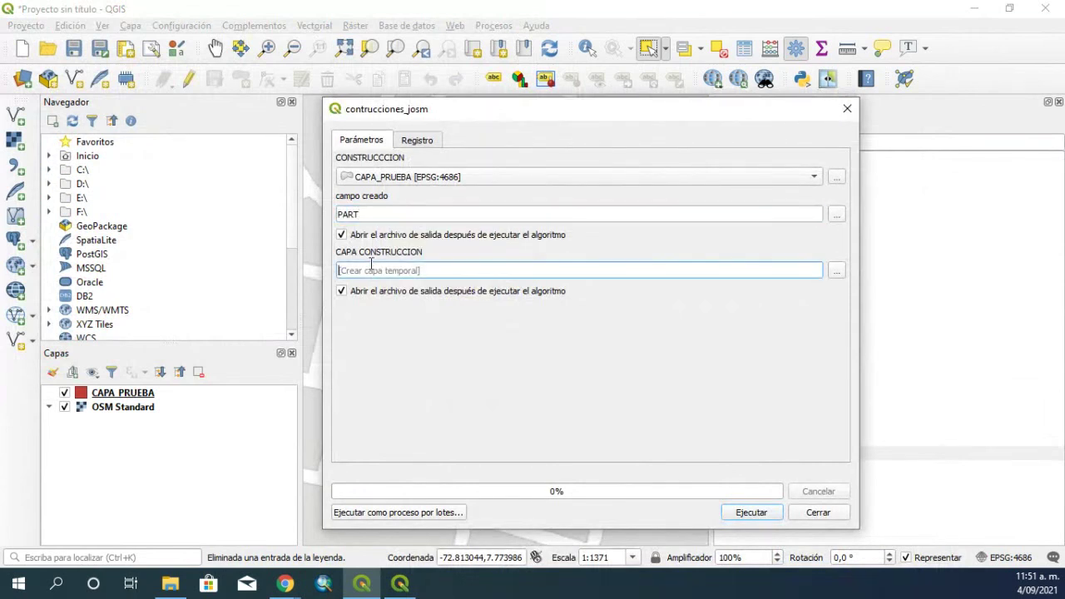
pyautogui.write('COMPLETO')
pyautogui.click(749, 512)
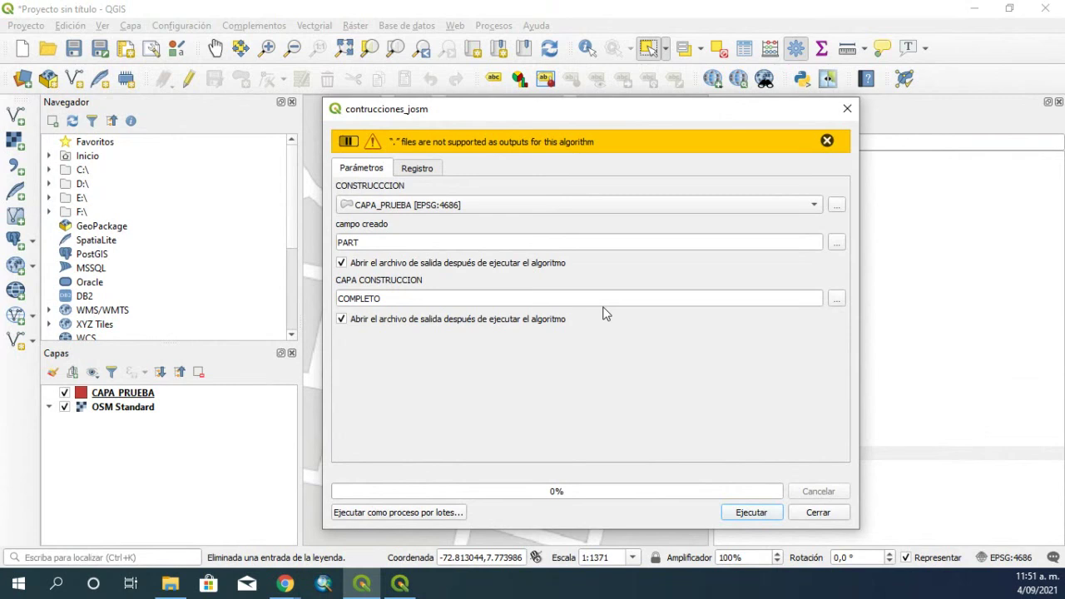
# Reselect CAPA_PRUEBA as the CONSTRUCCCION input, try executing the model again, and close the run dialog
pyautogui.click(497, 207)
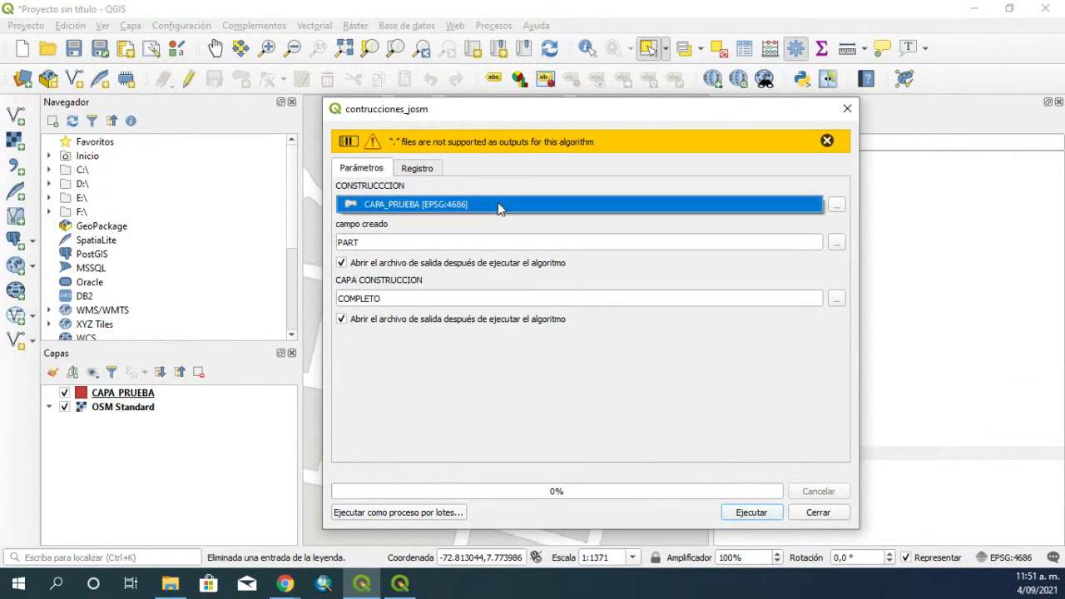
pyautogui.click(496, 207)
pyautogui.click(449, 184)
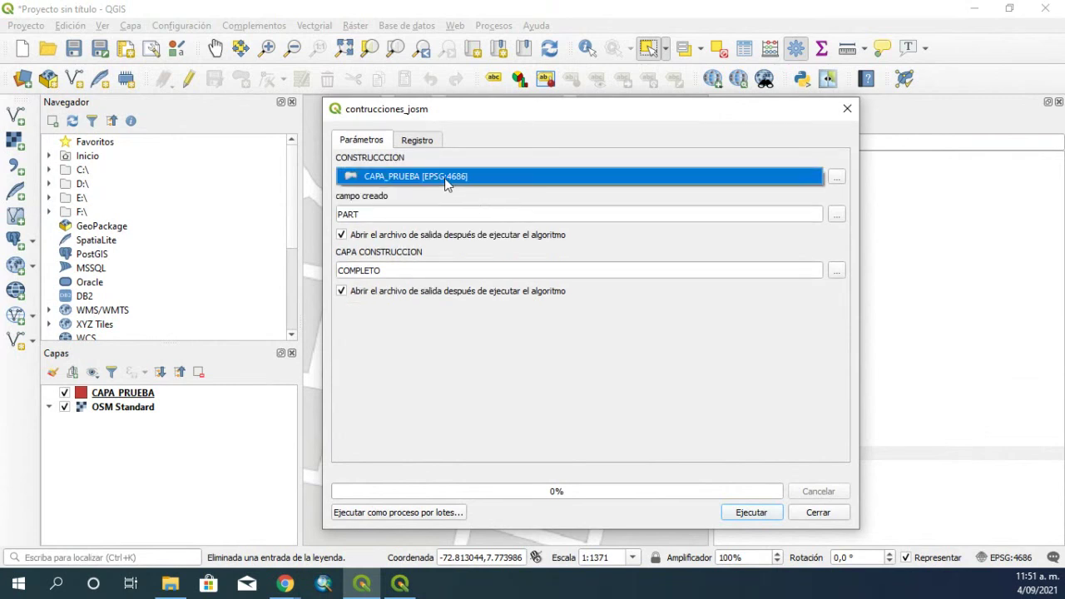
pyautogui.click(446, 183)
pyautogui.click(726, 515)
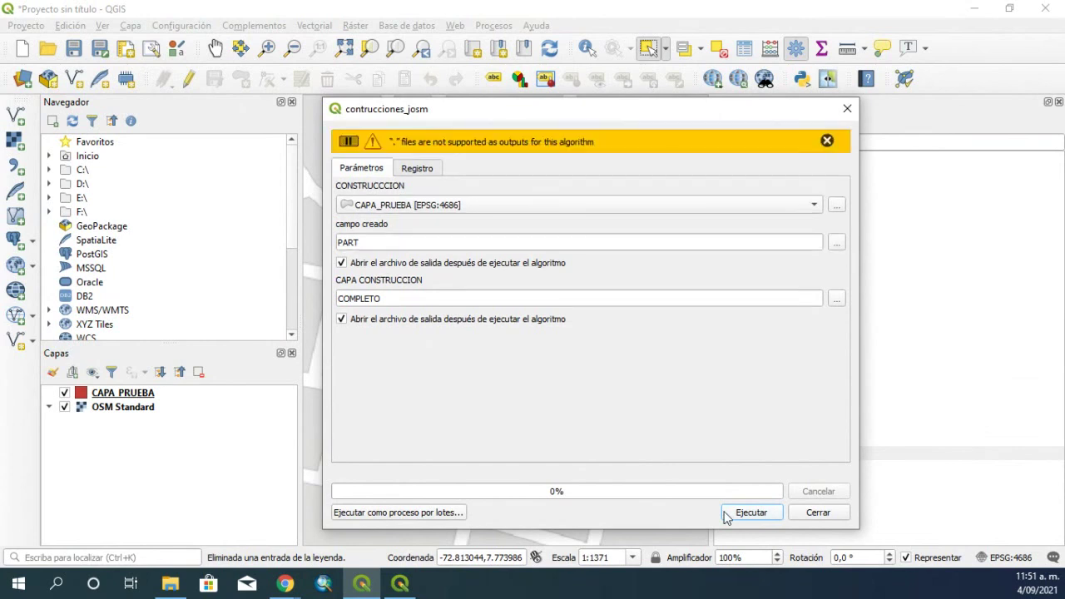
pyautogui.click(819, 513)
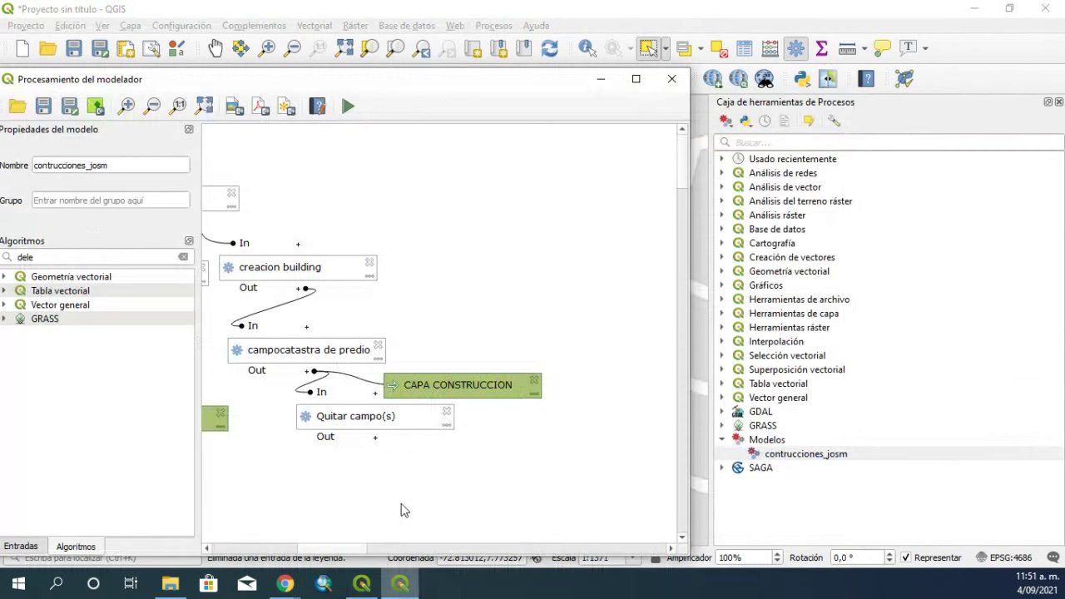
# Delete the Quitar campo(s) algorithm from the model and rearrange the CAPA CONSTRUCCION and campocatastra de predio boxes
pyautogui.doubleClick(450, 417)
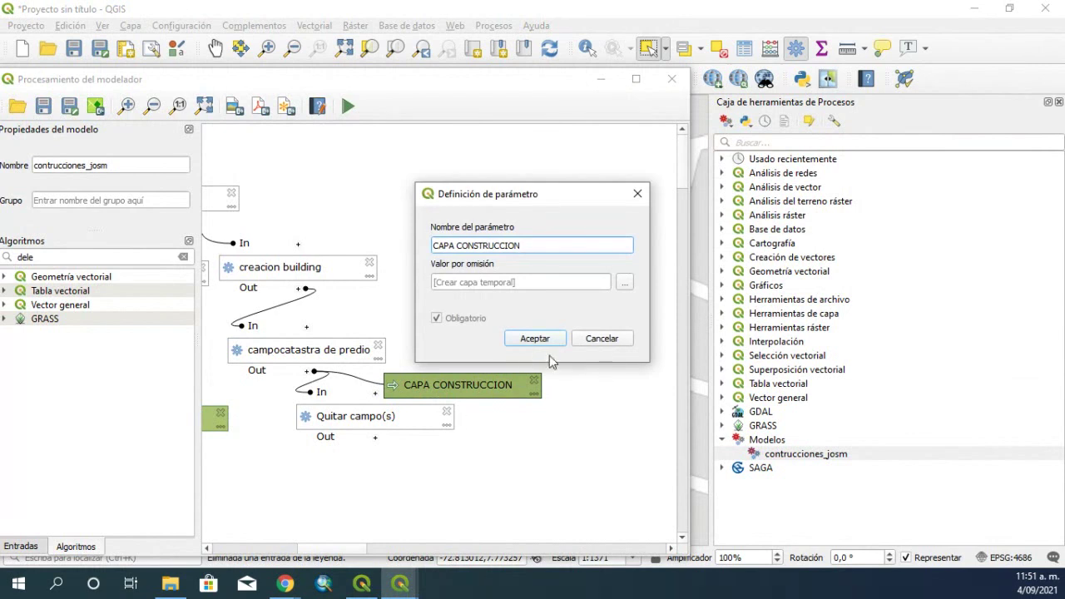
pyautogui.click(602, 339)
pyautogui.moveTo(400, 408); pyautogui.dragTo(434, 401)
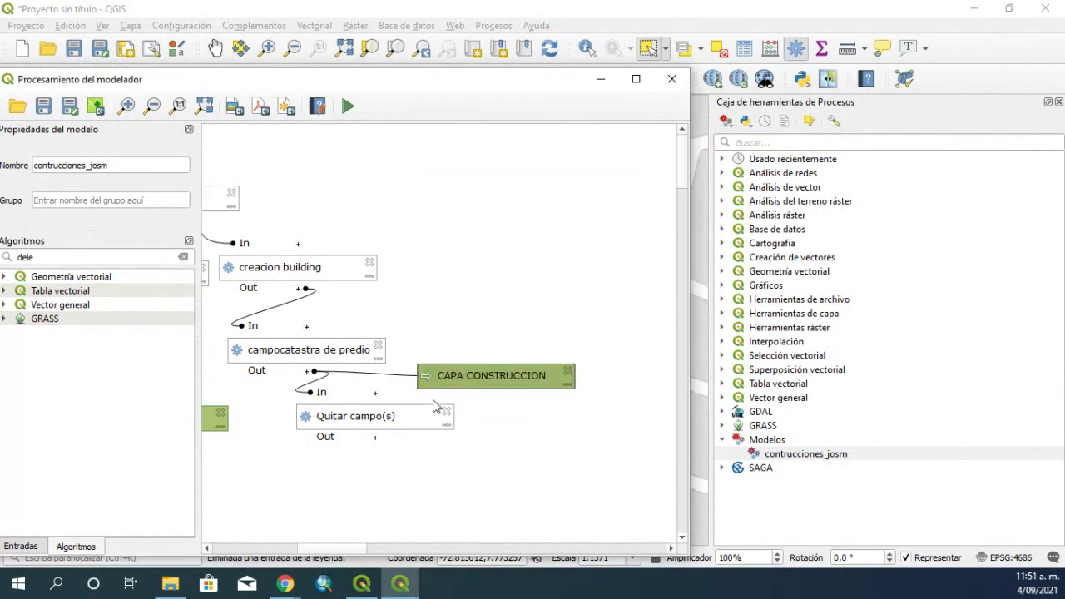
pyautogui.click(446, 411)
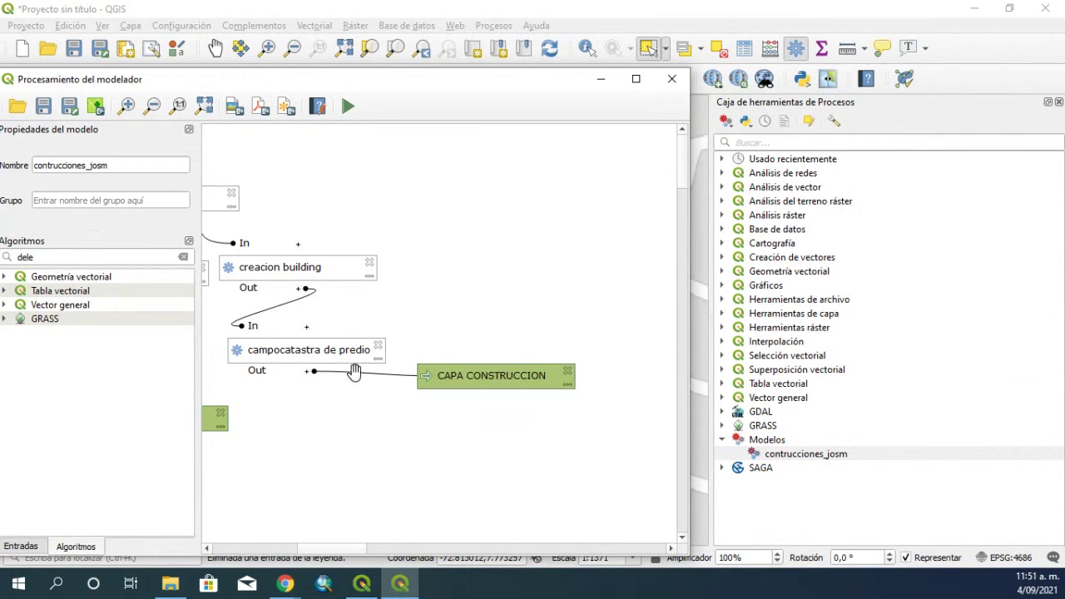
pyautogui.moveTo(345, 350); pyautogui.dragTo(437, 321)
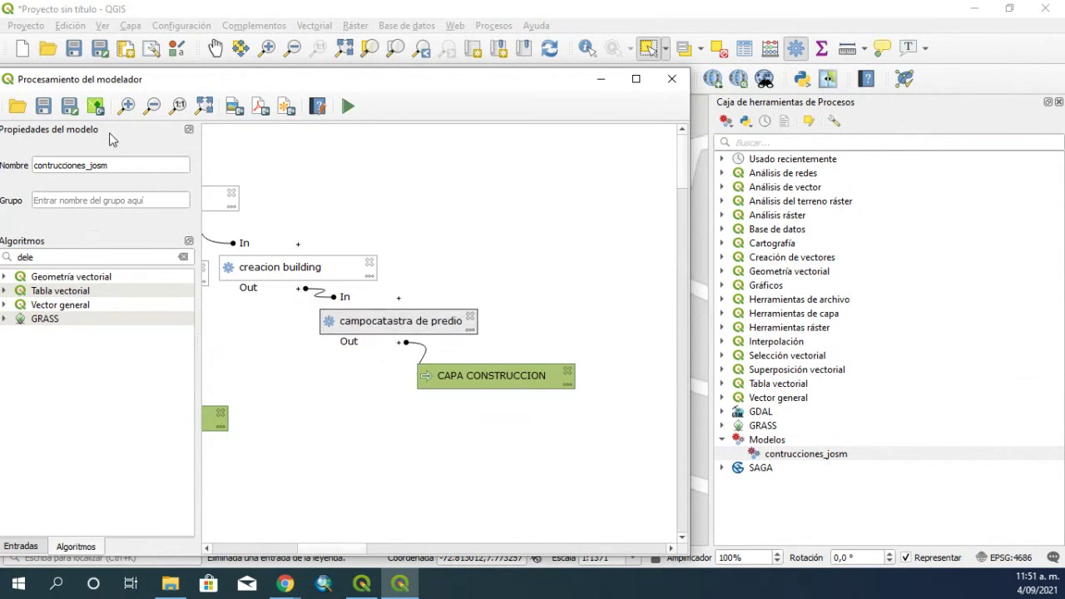
# Save the edited contrucciones_josm model and close the model designer
pyautogui.click(43, 105)
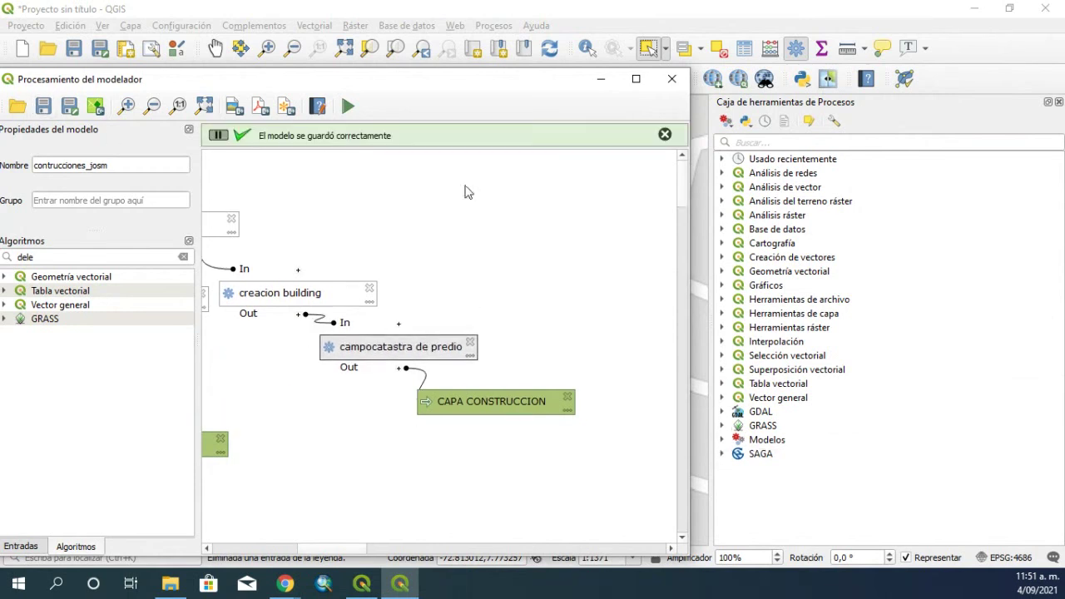
pyautogui.click(672, 80)
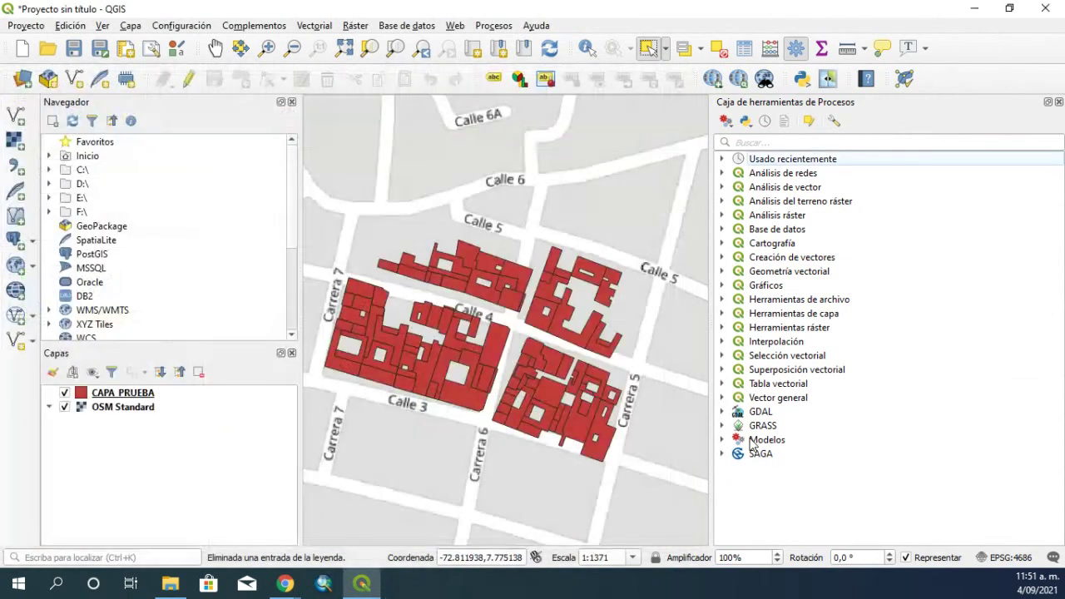
# Remove the outdated contrucciones_josm entry from the Modelos group of the toolbox, confirming the deletion
pyautogui.click(722, 439)
pyautogui.click(773, 454)
pyautogui.rightClick(774, 456)
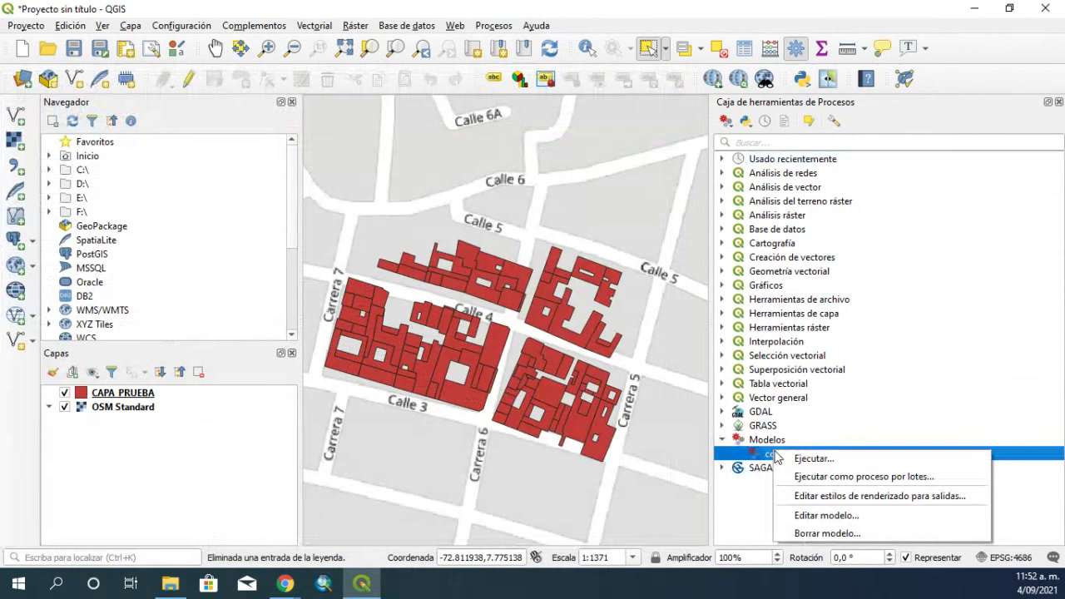
pyautogui.click(812, 533)
pyautogui.click(550, 300)
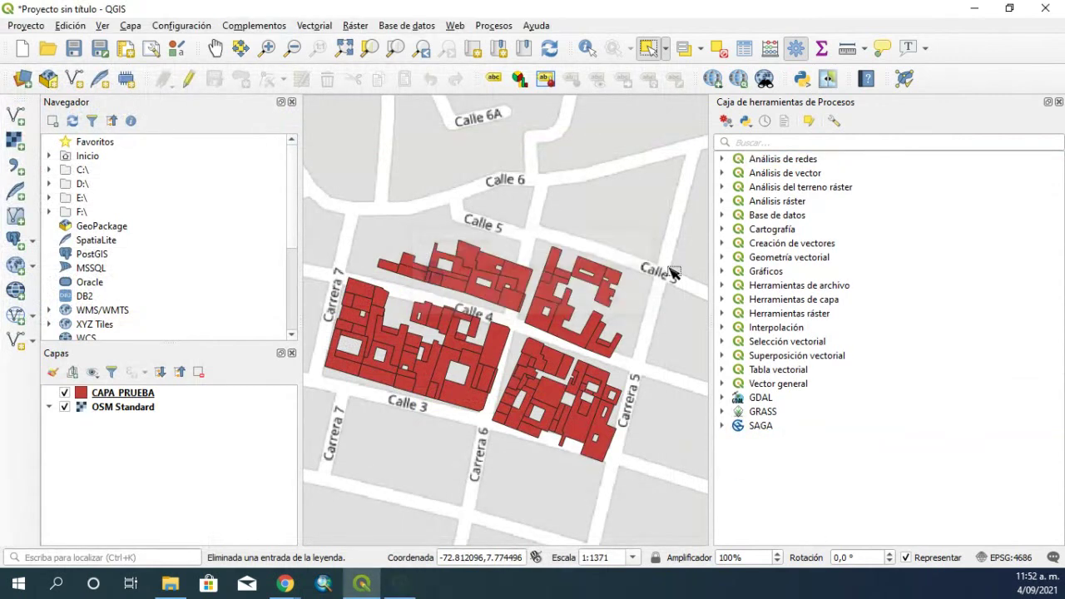
# Add the updated modelo_prueba.model3 to the processing toolbox again and open the run dialog of contrucciones_josm
pyautogui.click(726, 121)
pyautogui.click(724, 234)
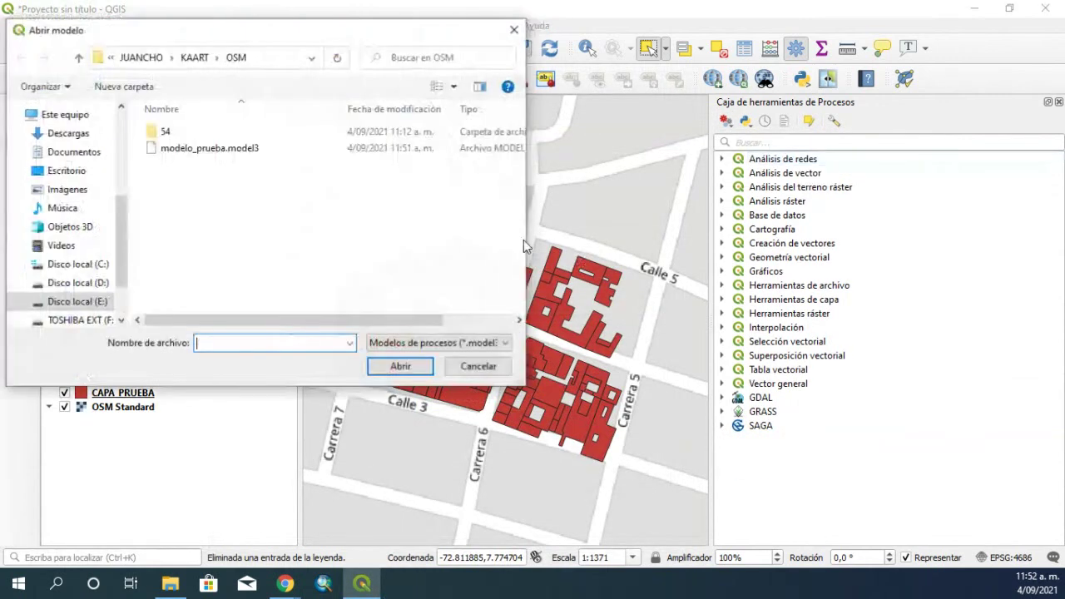
pyautogui.click(229, 151)
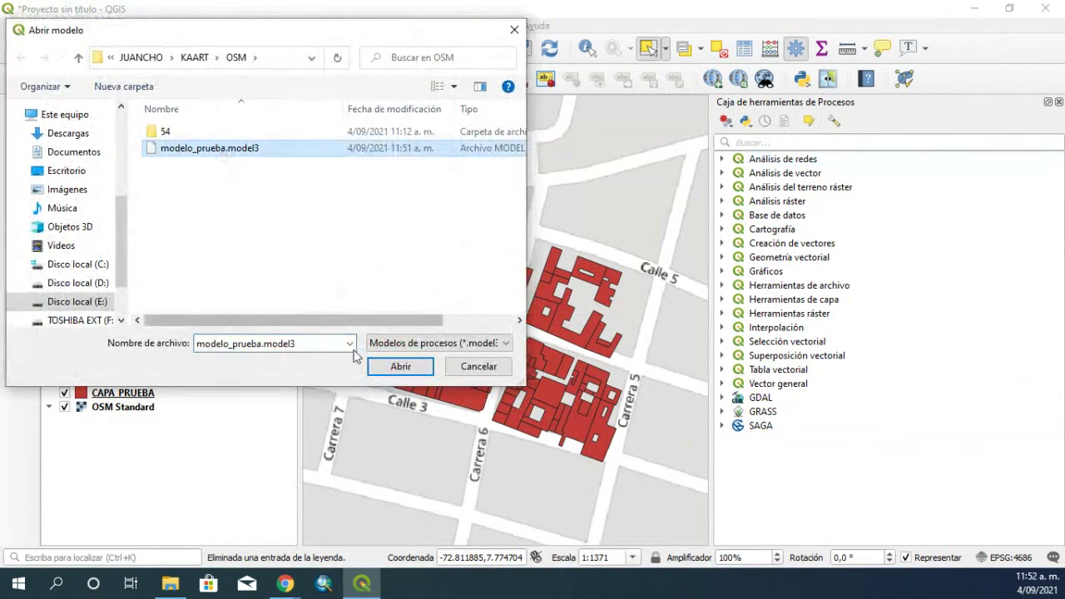
pyautogui.click(400, 366)
pyautogui.click(724, 440)
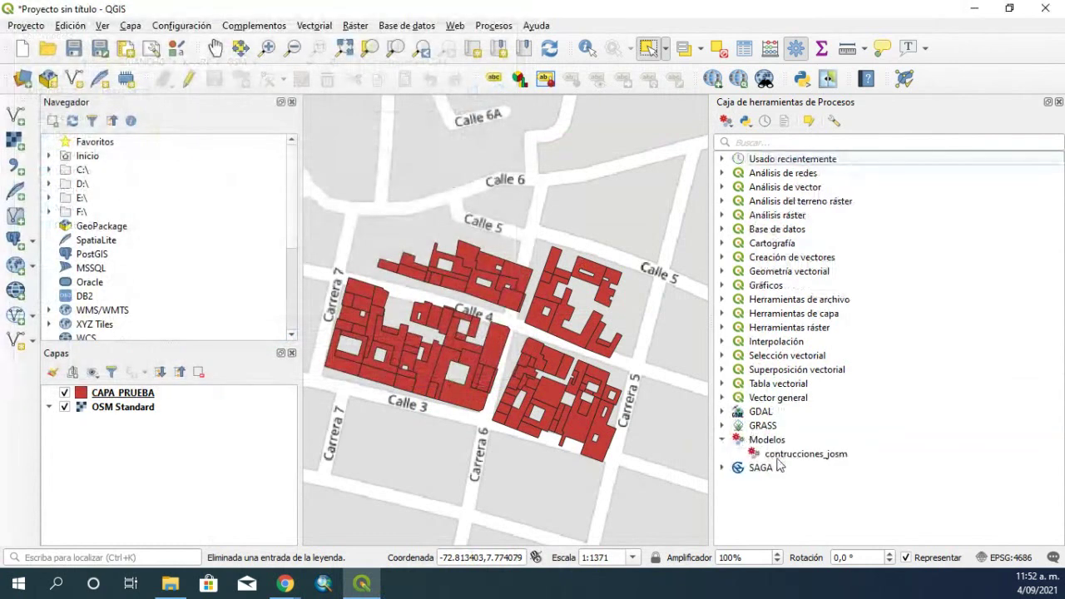
pyautogui.doubleClick(774, 454)
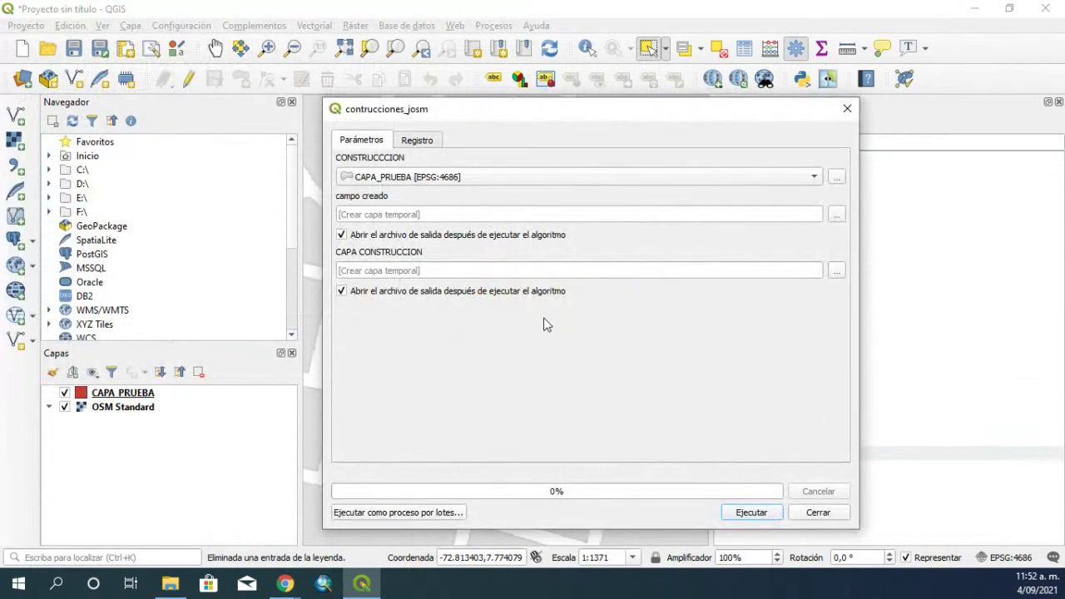
# Try to run contrucciones_josm on CAPA_PRUEBA with the campo creado output named PART and CAPA CONSTRUCCION named COMPLETA
pyautogui.click(407, 214)
pyautogui.write('cb')
pyautogui.press('BackSpace')
pyautogui.press('BackSpace')
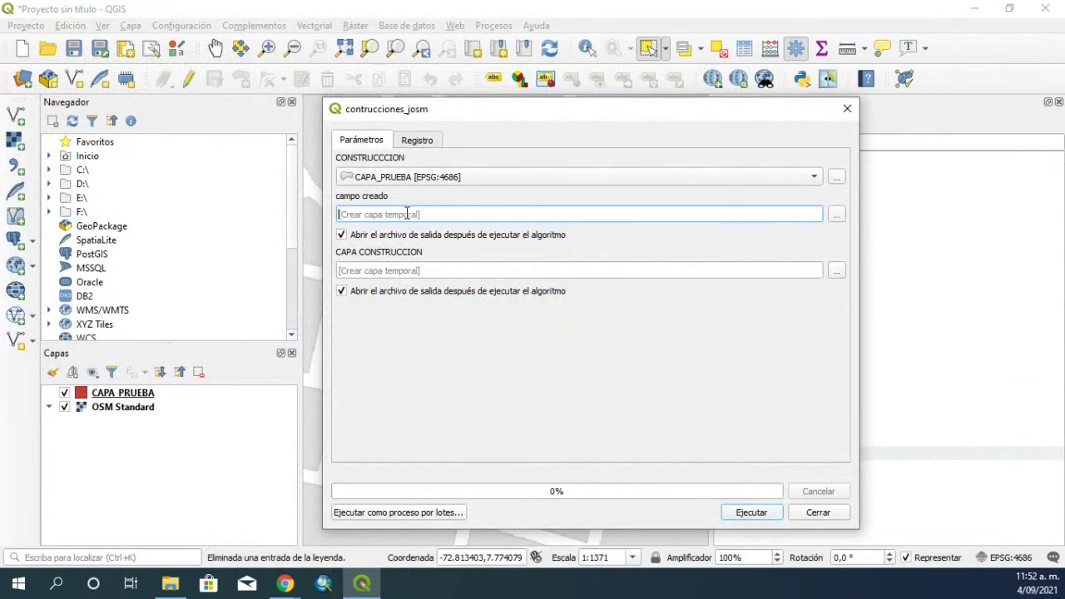
pyautogui.write('PART')
pyautogui.click(372, 270)
pyautogui.write('COMPLETA')
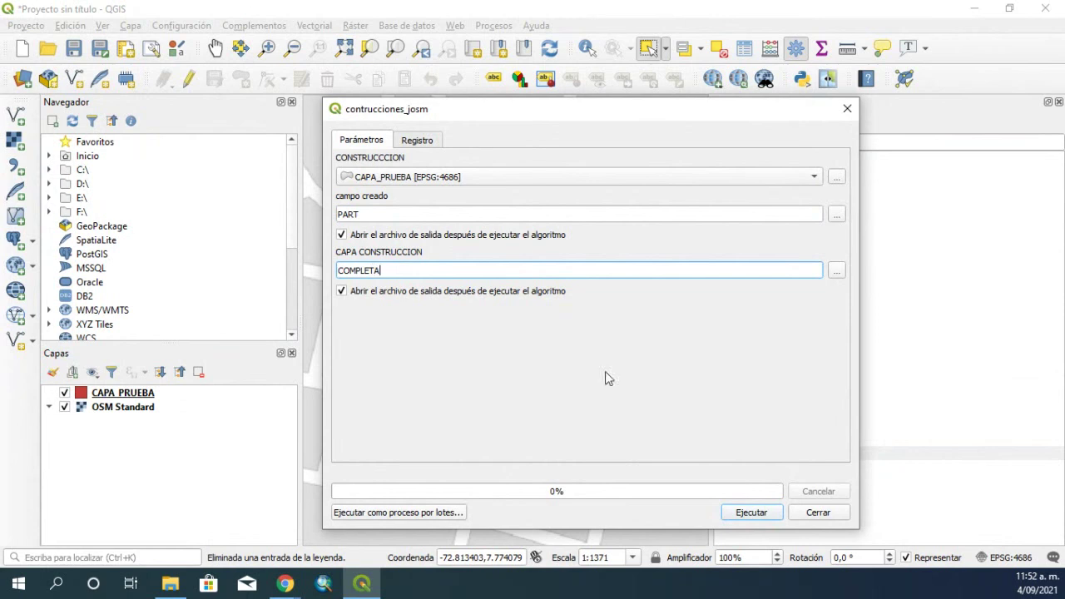
pyautogui.click(749, 520)
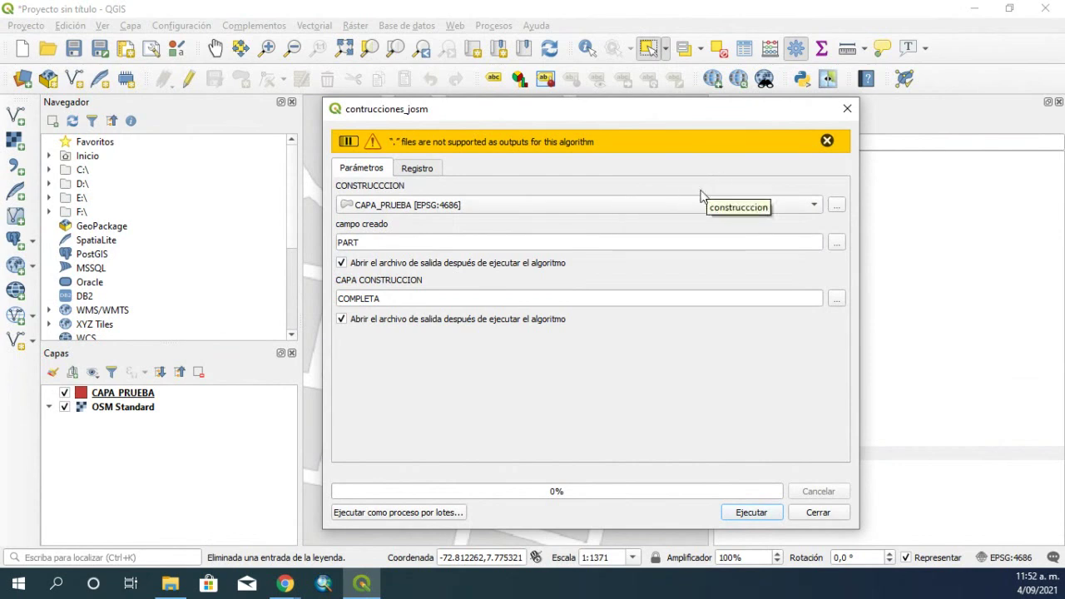
pyautogui.click(845, 110)
# Open the contrucciones_josm model for editing, check how its algorithms and outputs are connected, and close the designer
pyautogui.rightClick(784, 454)
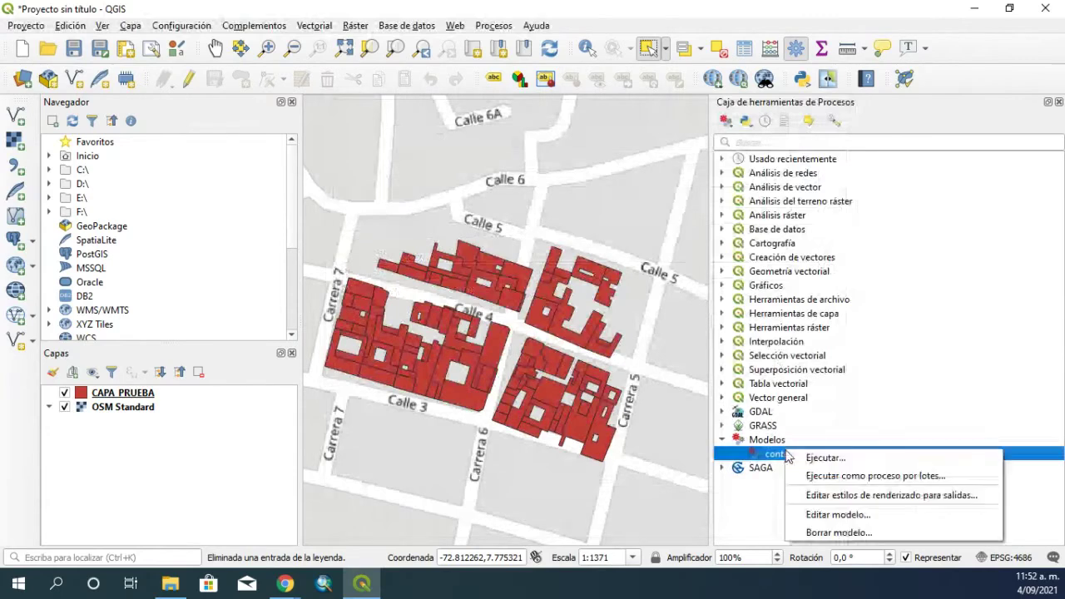
pyautogui.click(837, 514)
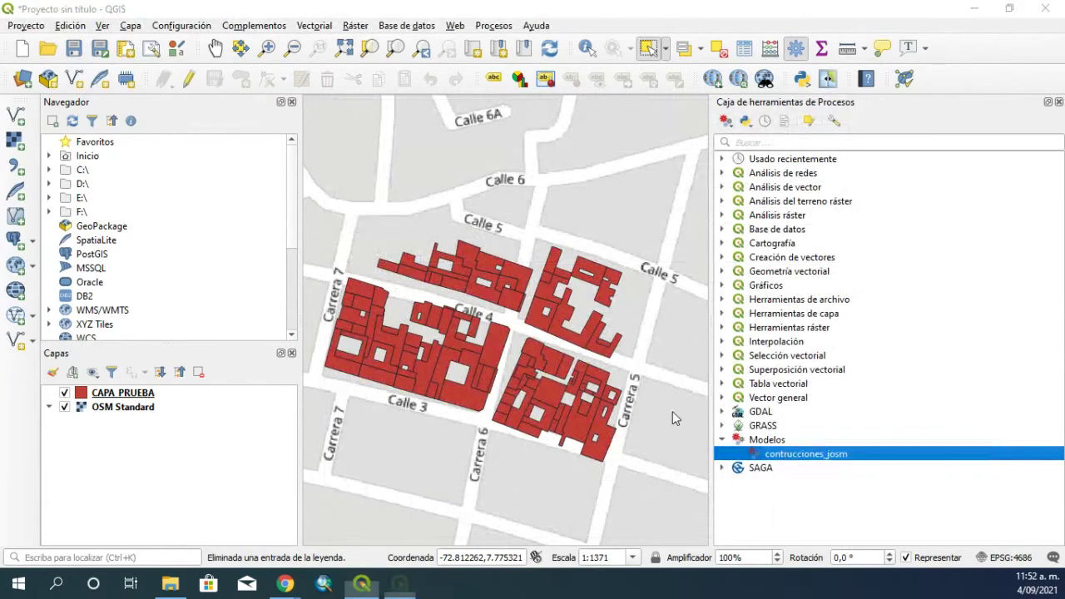
pyautogui.moveTo(380, 82); pyautogui.dragTo(512, 40)
pyautogui.moveTo(397, 507); pyautogui.dragTo(419, 511)
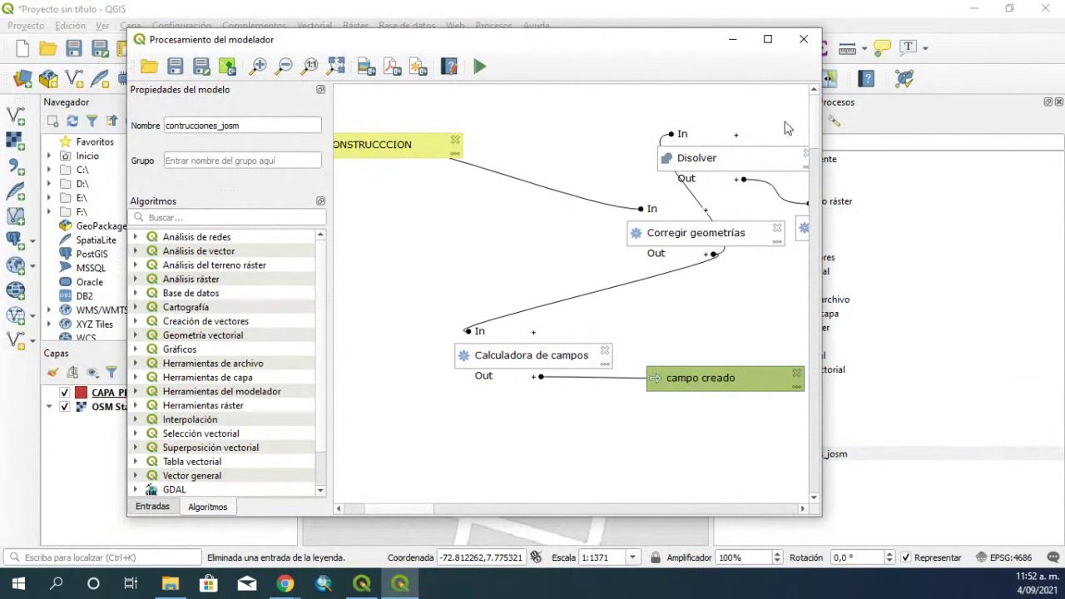
pyautogui.click(803, 42)
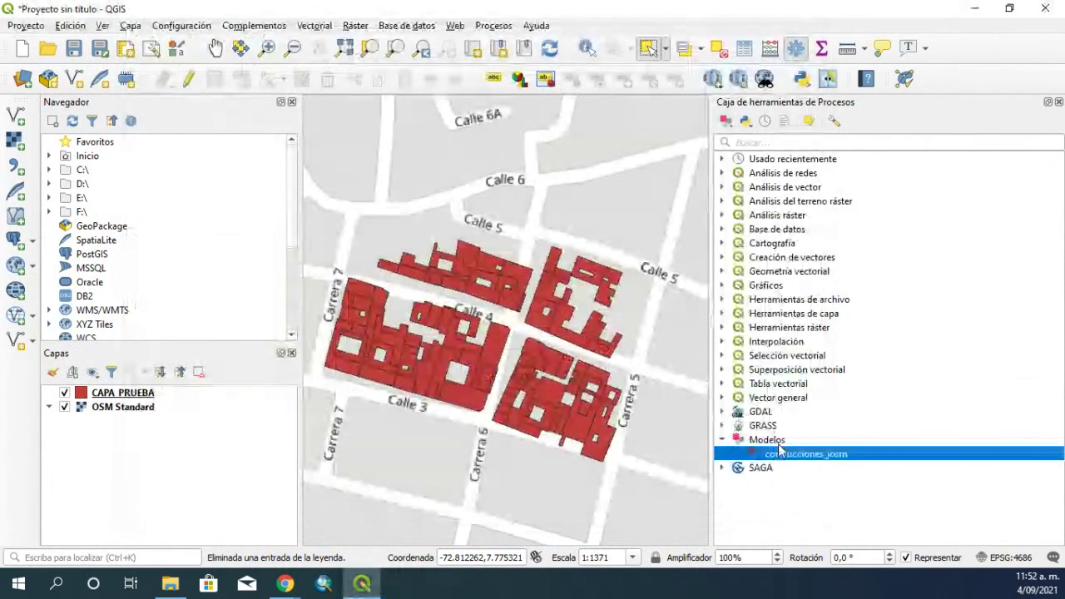
# Run contrucciones_josm on CAPA_PRUEBA with both outputs as temporary layers and close the run dialog
pyautogui.doubleClick(787, 454)
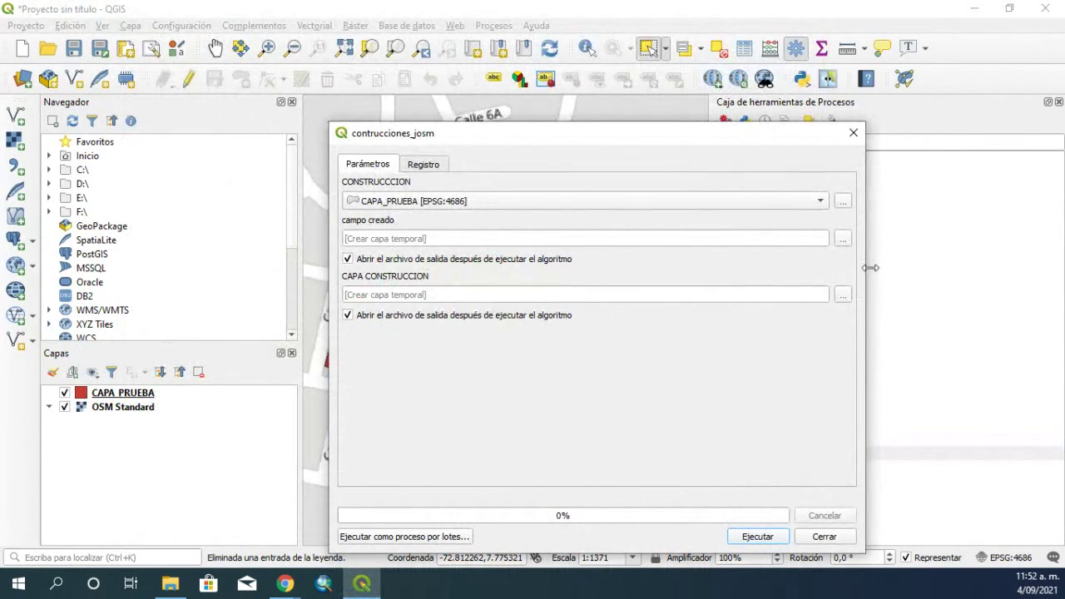
pyautogui.click(844, 298)
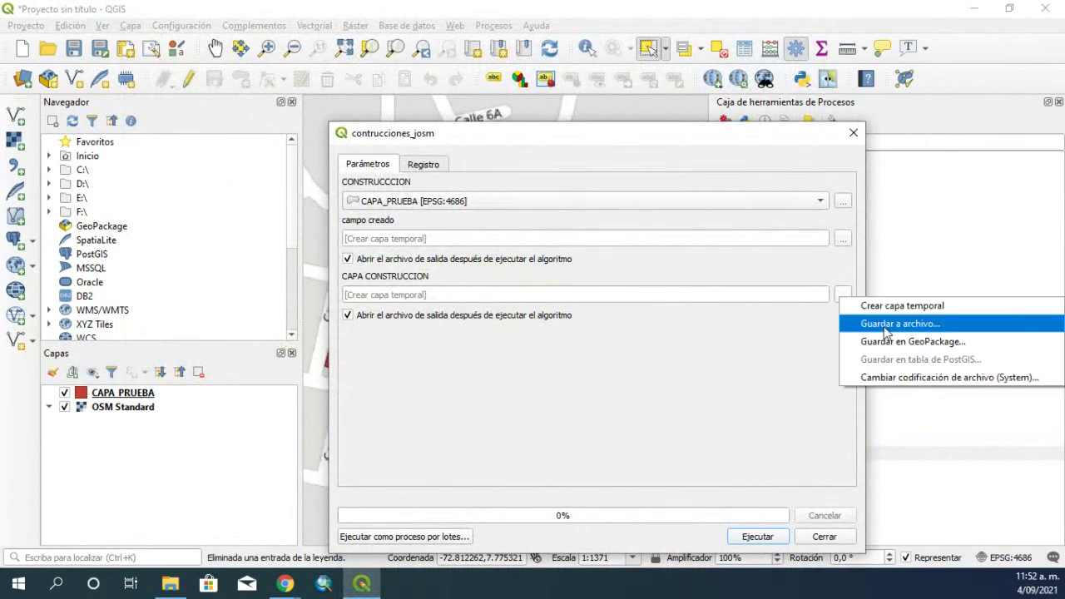
pyautogui.click(733, 414)
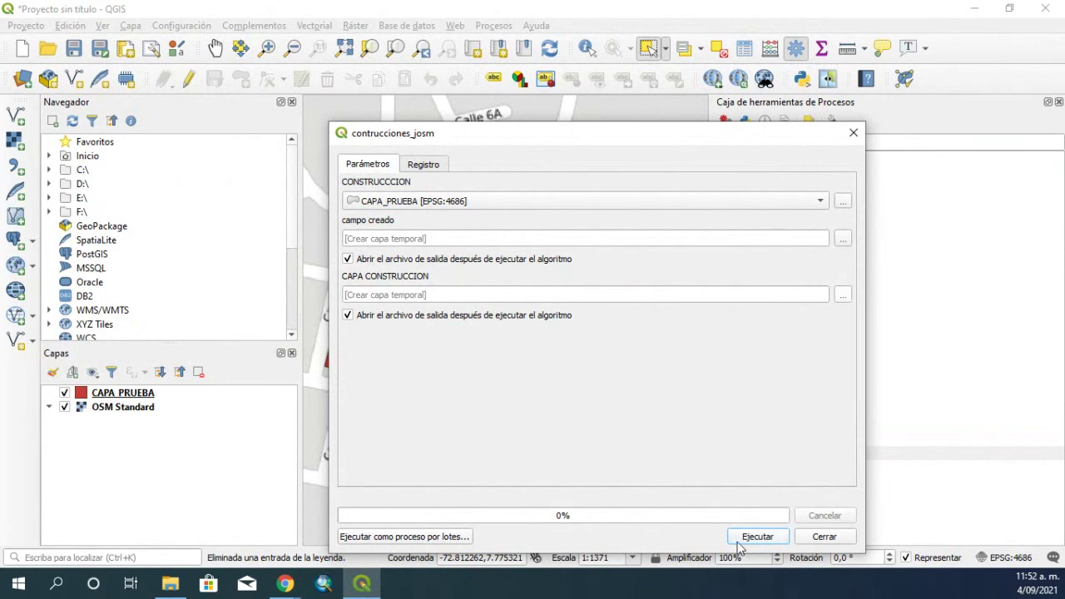
pyautogui.click(752, 538)
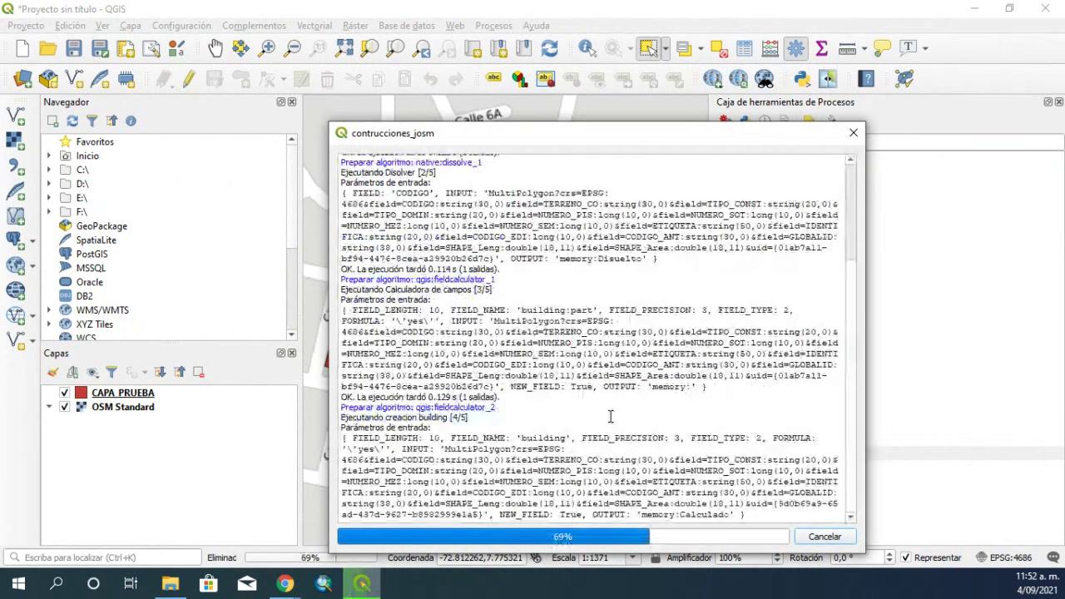
pyautogui.click(853, 132)
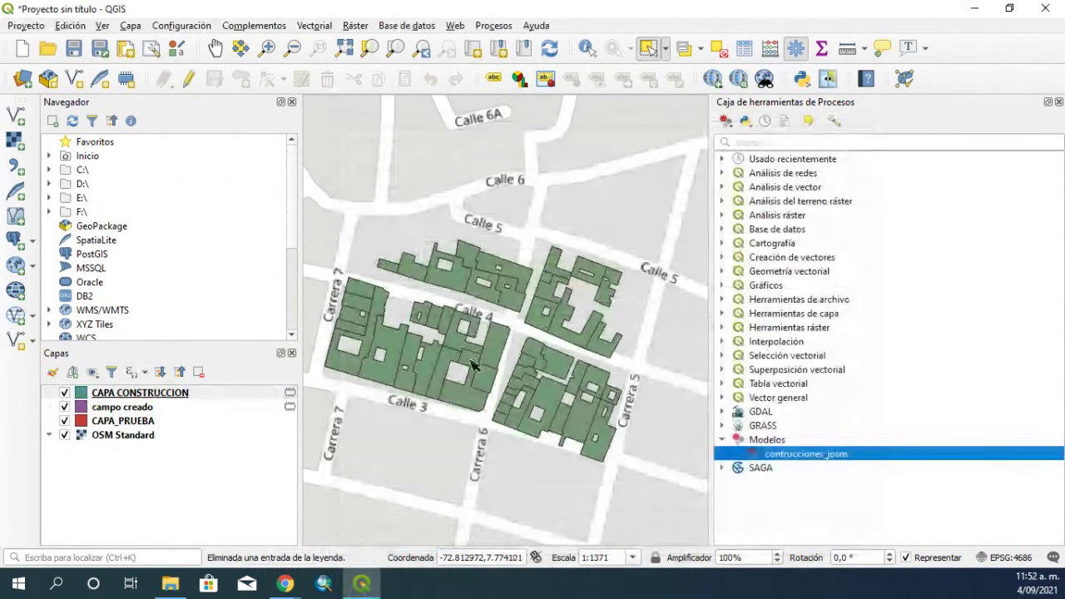
# Hide the CAPA CONSTRUCCION layer and switch campo creado off and on to compare its buildings with CAPA_PRUEBA
pyautogui.click(64, 394)
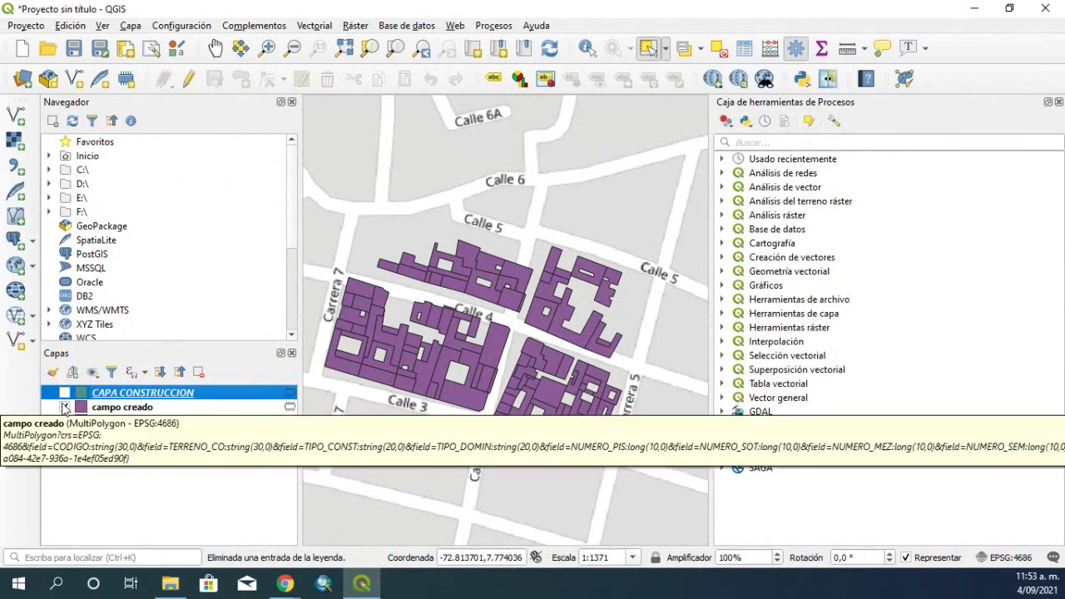
pyautogui.scroll(1, 514, 388)
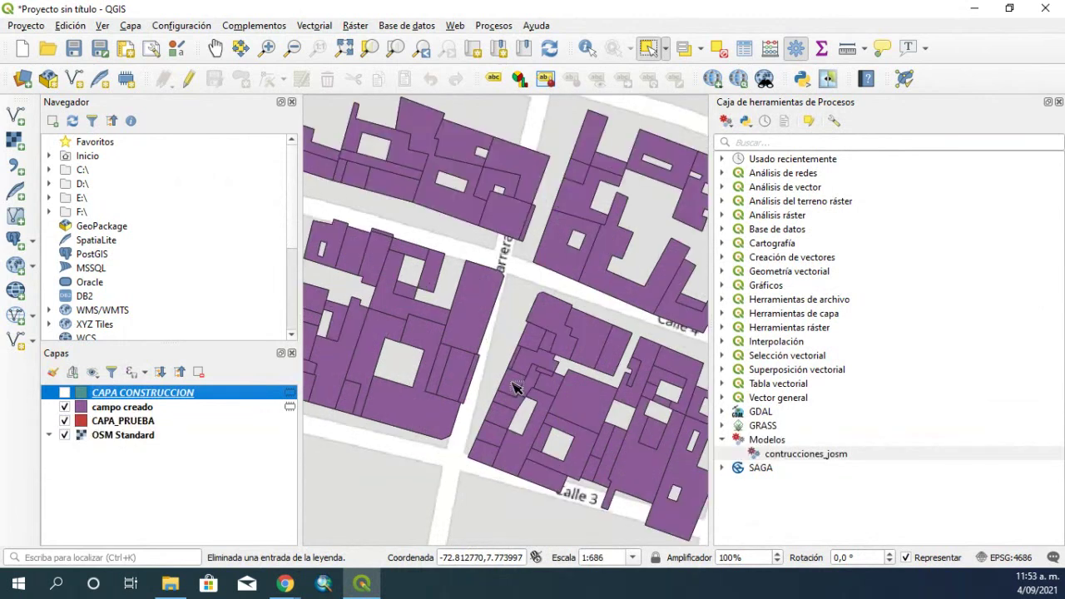
pyautogui.click(65, 408)
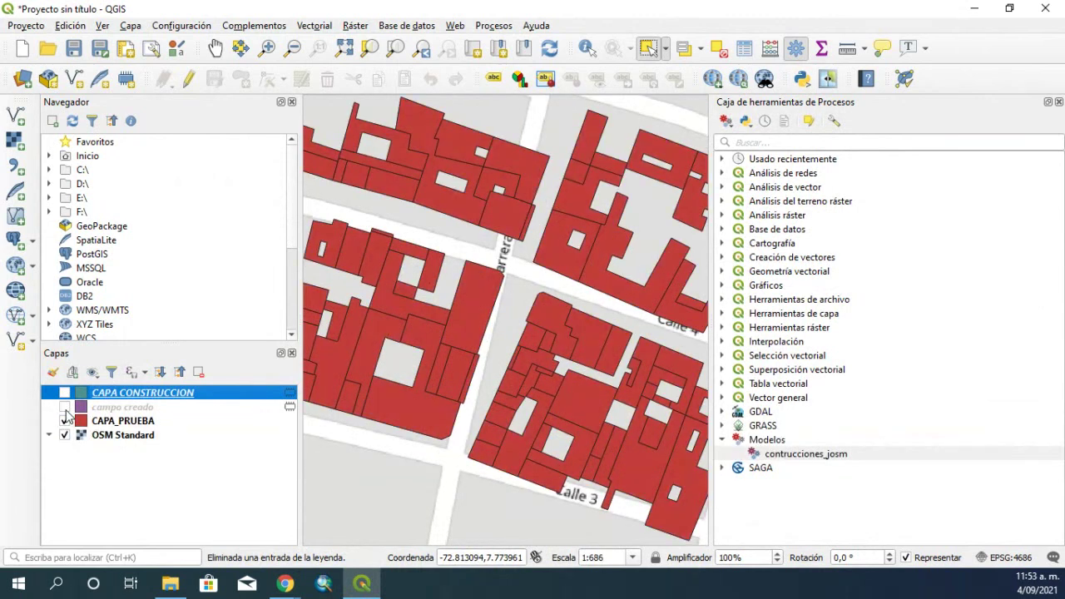
pyautogui.click(64, 408)
pyautogui.click(65, 408)
pyautogui.click(65, 408)
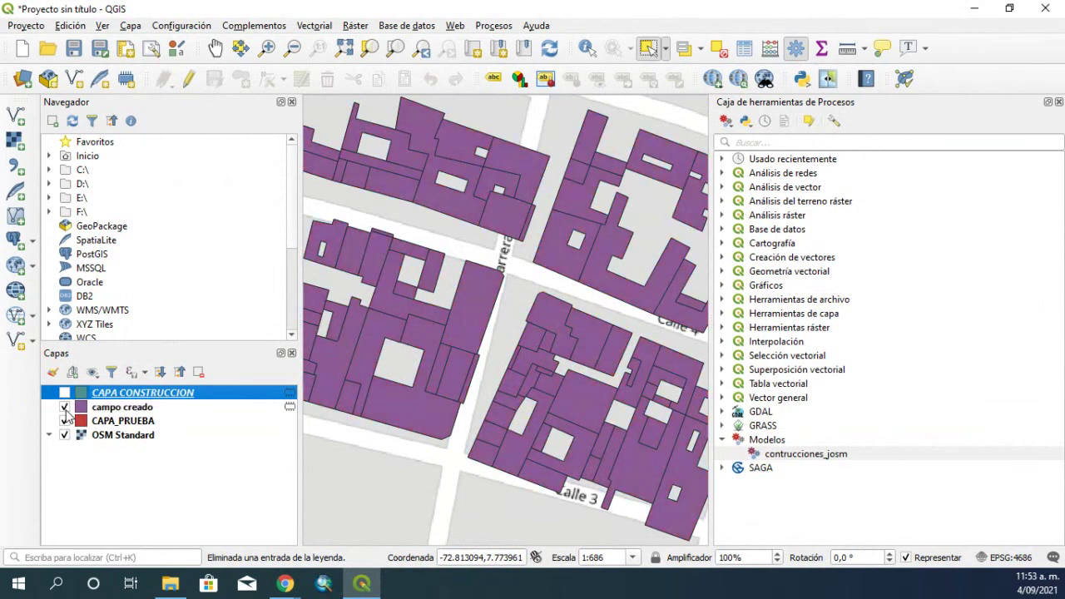
# Examine the building:part field in the attribute table of the campo creado layer, then close the table
pyautogui.rightClick(127, 409)
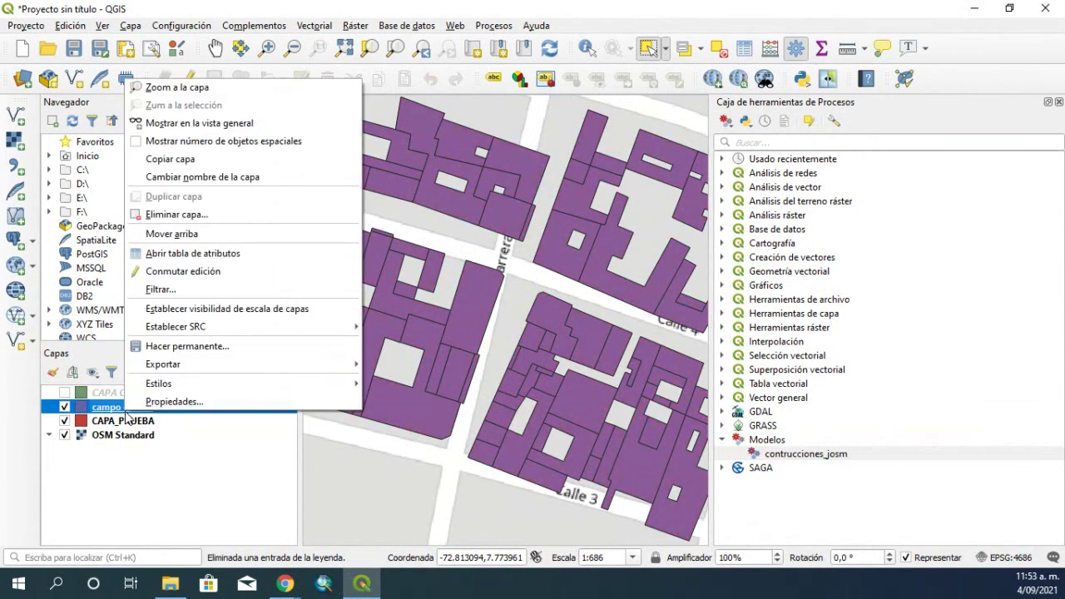
pyautogui.click(175, 449)
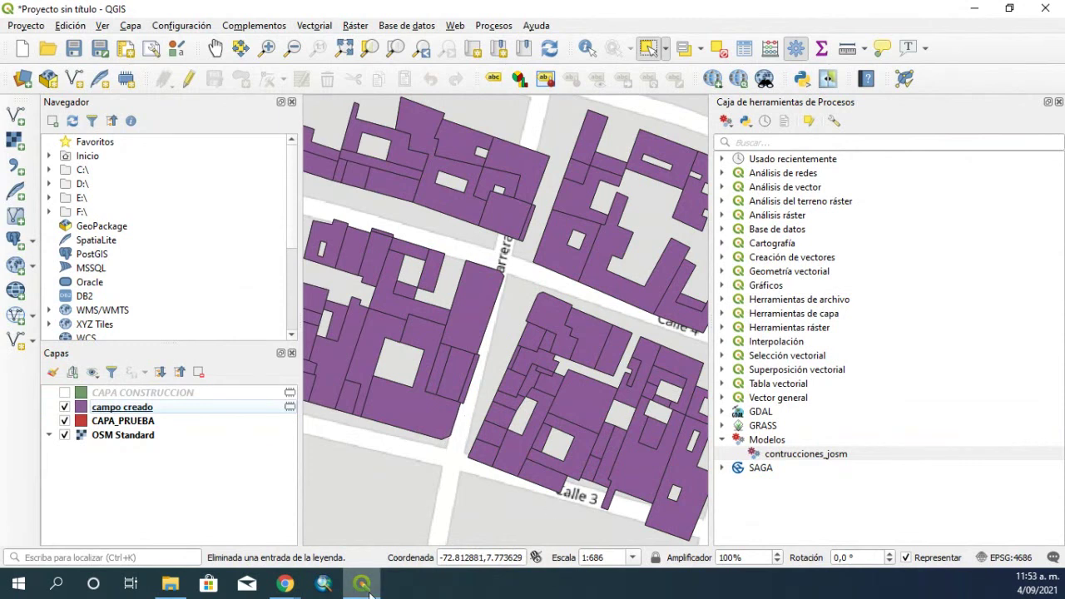
pyautogui.moveTo(369, 593)
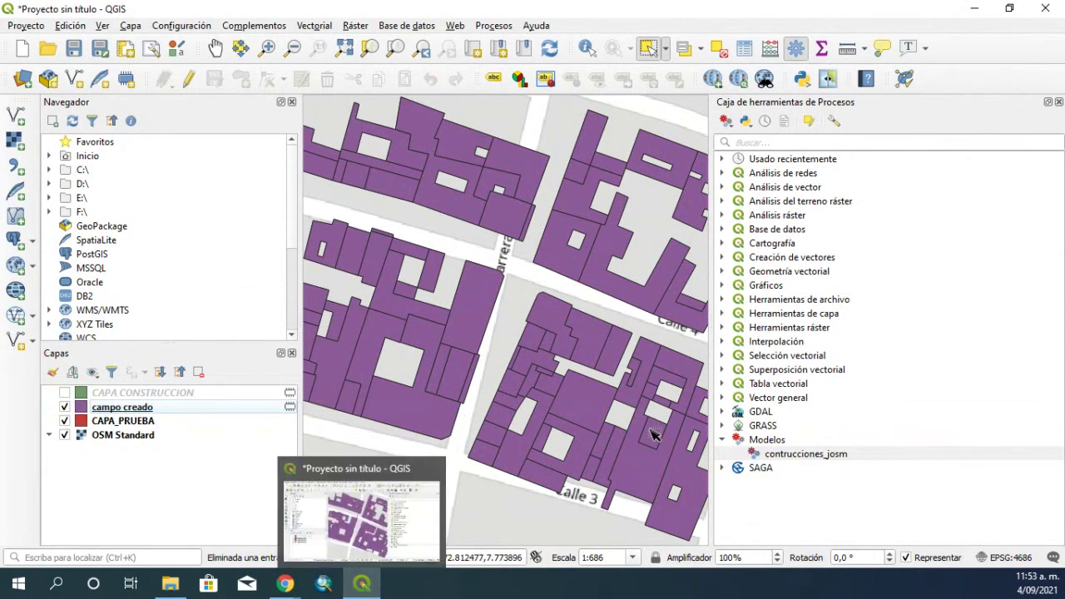
pyautogui.click(110, 410)
pyautogui.rightClick(110, 410)
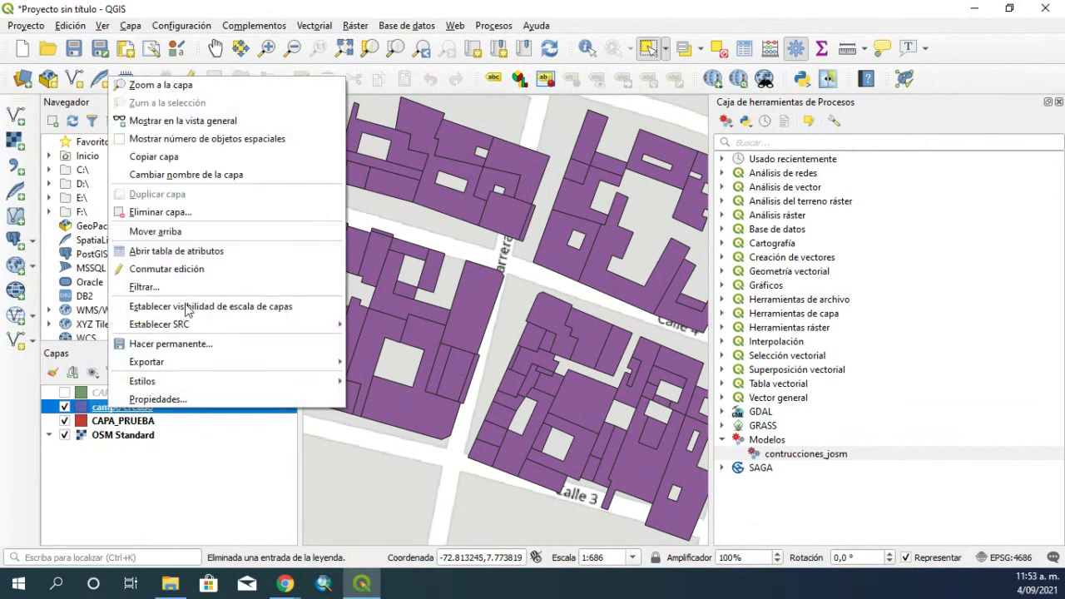
pyautogui.click(200, 247)
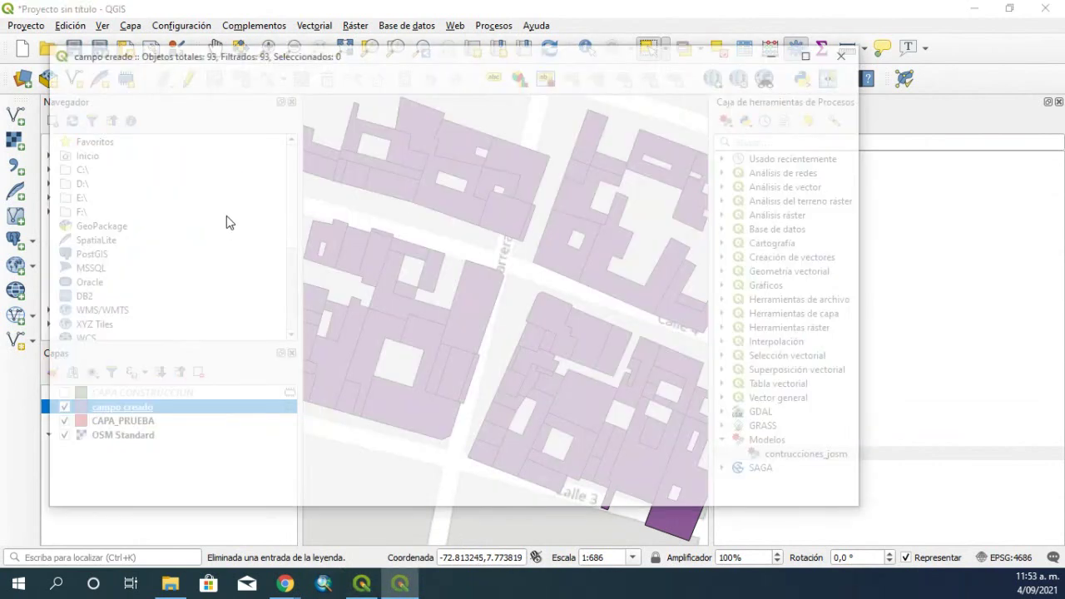
pyautogui.hscroll(5, 535, 484)
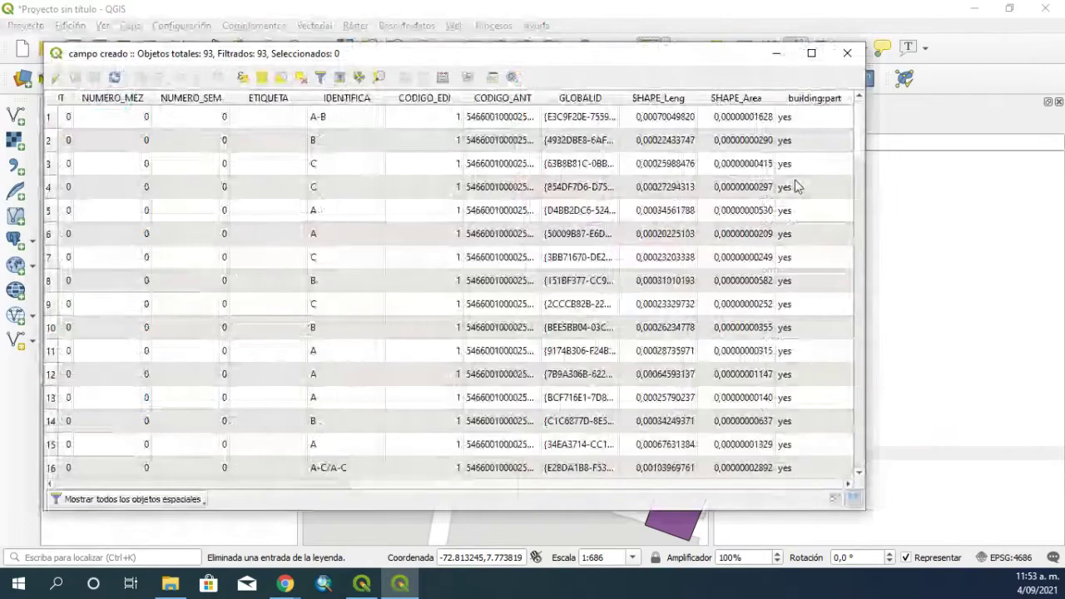
pyautogui.scroll(-6, 838, 183)
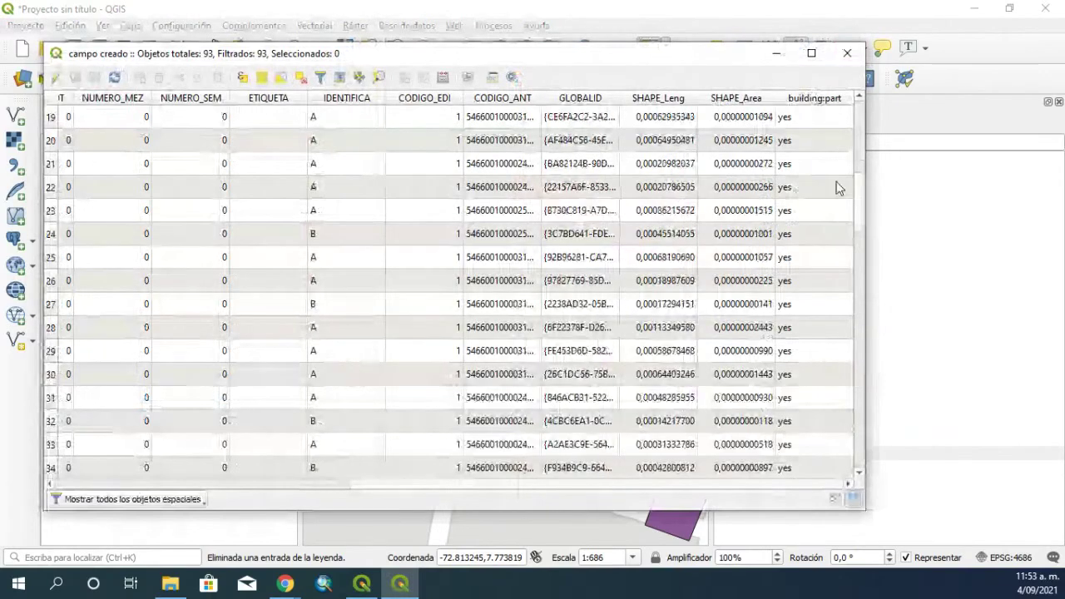
pyautogui.click(848, 57)
# Look through the original fields in the CAPA_PRUEBA attribute table and close it
pyautogui.rightClick(119, 420)
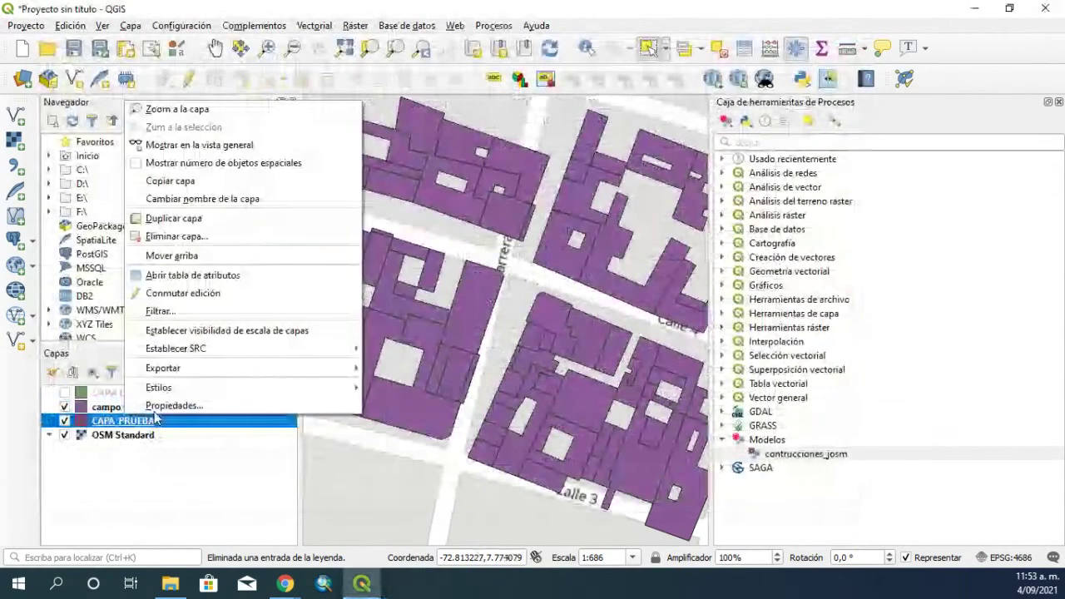
pyautogui.click(166, 289)
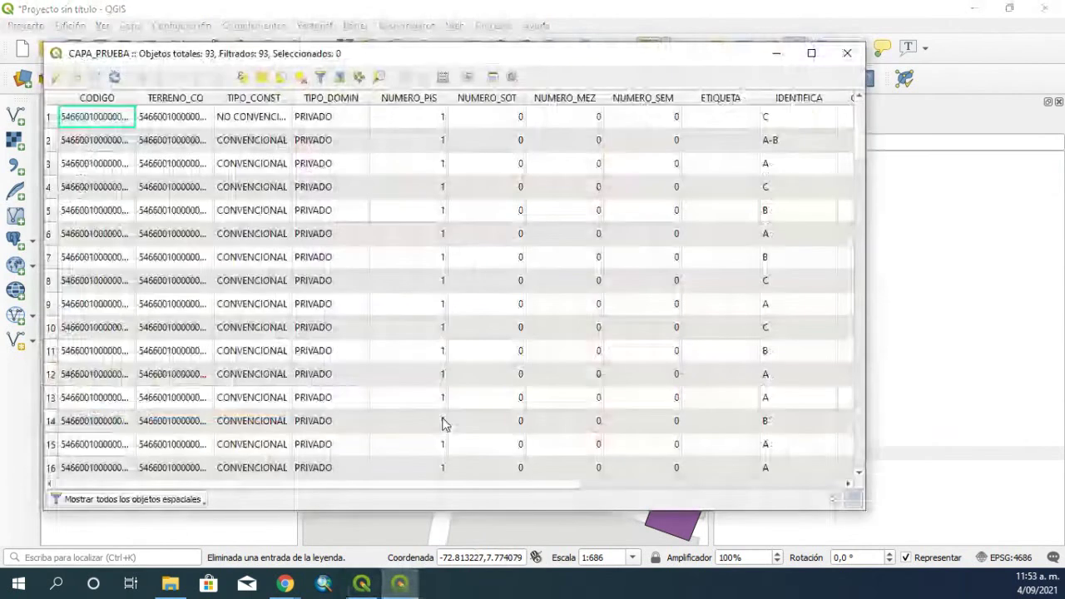
pyautogui.moveTo(363, 485); pyautogui.dragTo(616, 485)
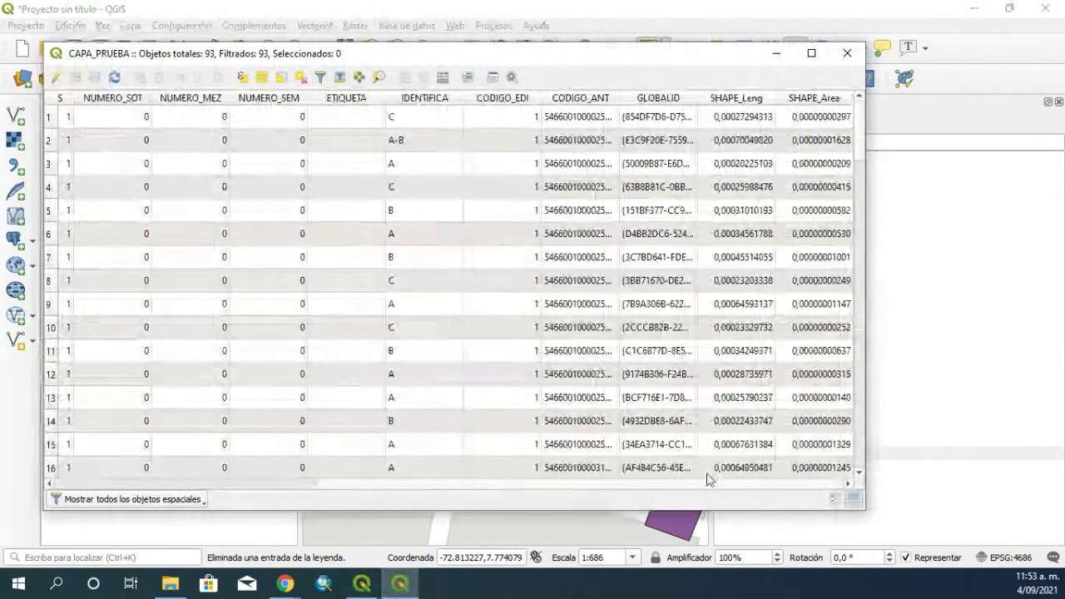
pyautogui.moveTo(707, 481); pyautogui.dragTo(208, 499)
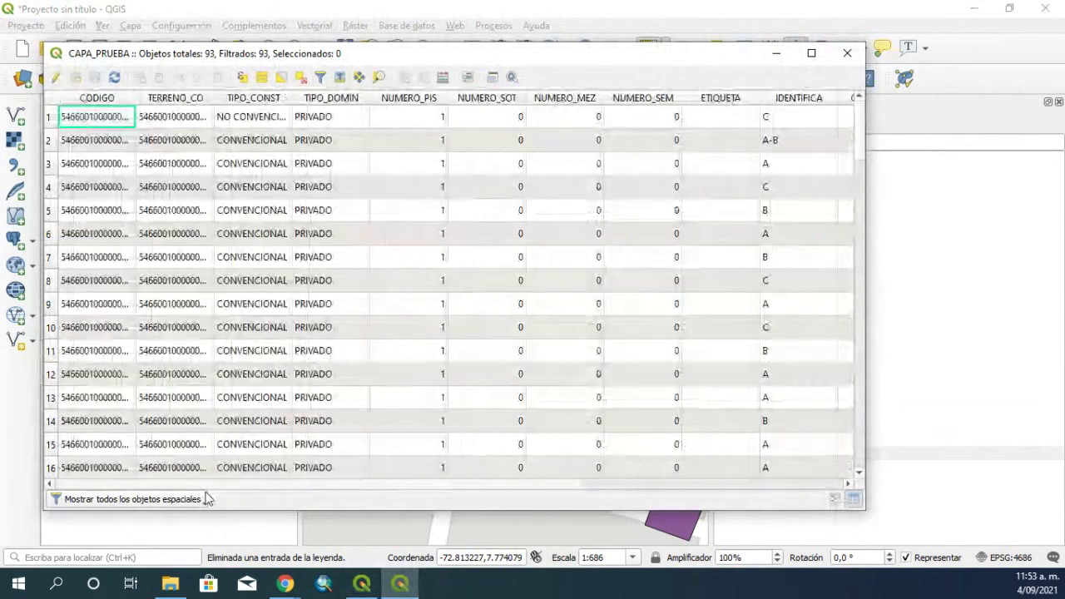
pyautogui.click(848, 52)
# Make the CAPA CONSTRUCCION layer visible again and hide the CAPA_PRUEBA layer
pyautogui.rightClick(123, 423)
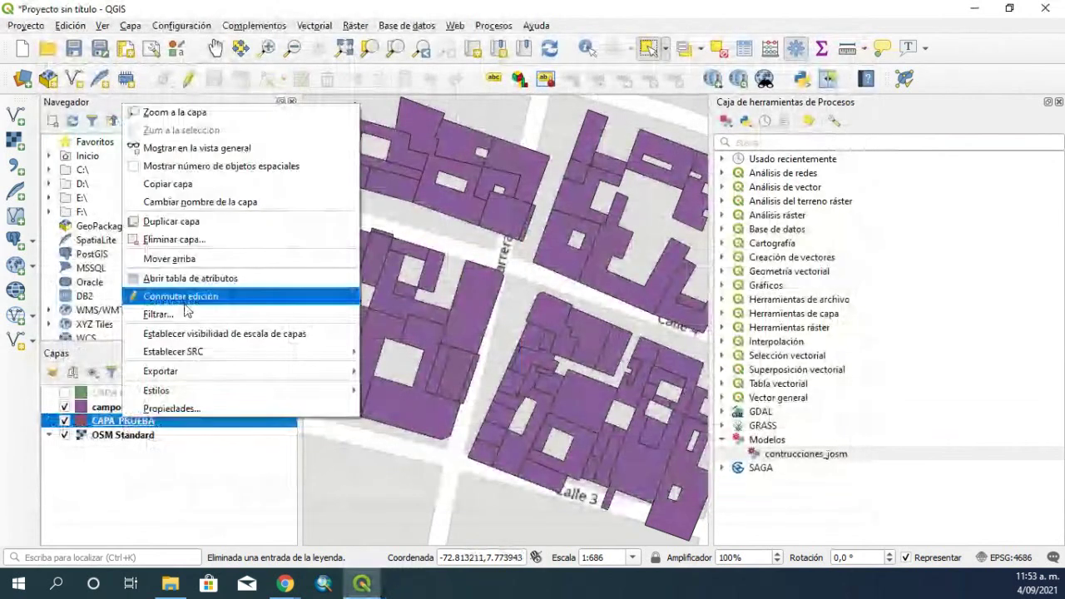
pyautogui.click(63, 449)
pyautogui.click(63, 393)
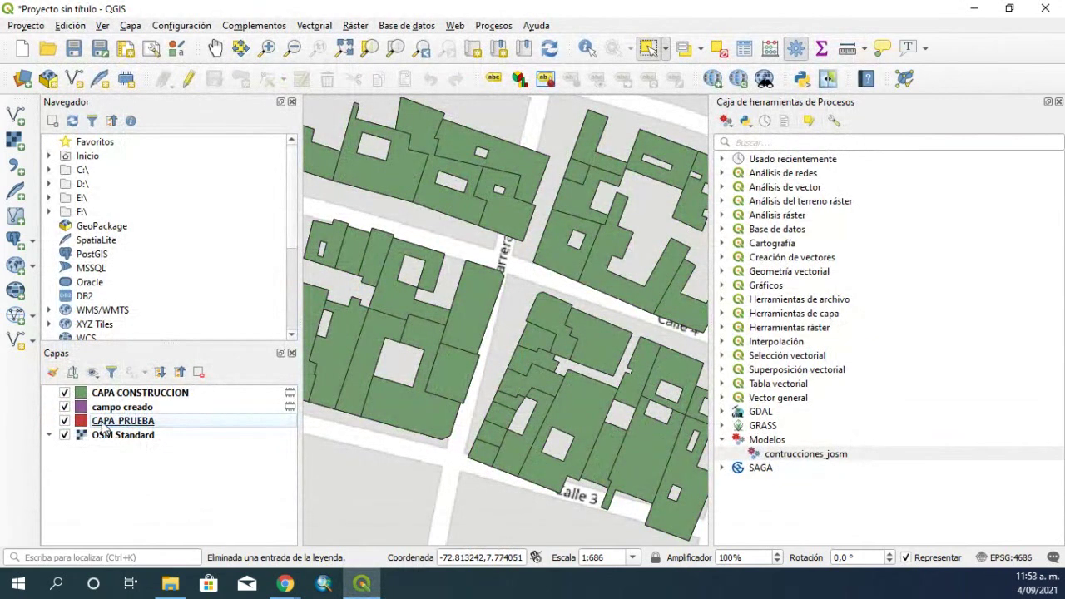
pyautogui.click(71, 422)
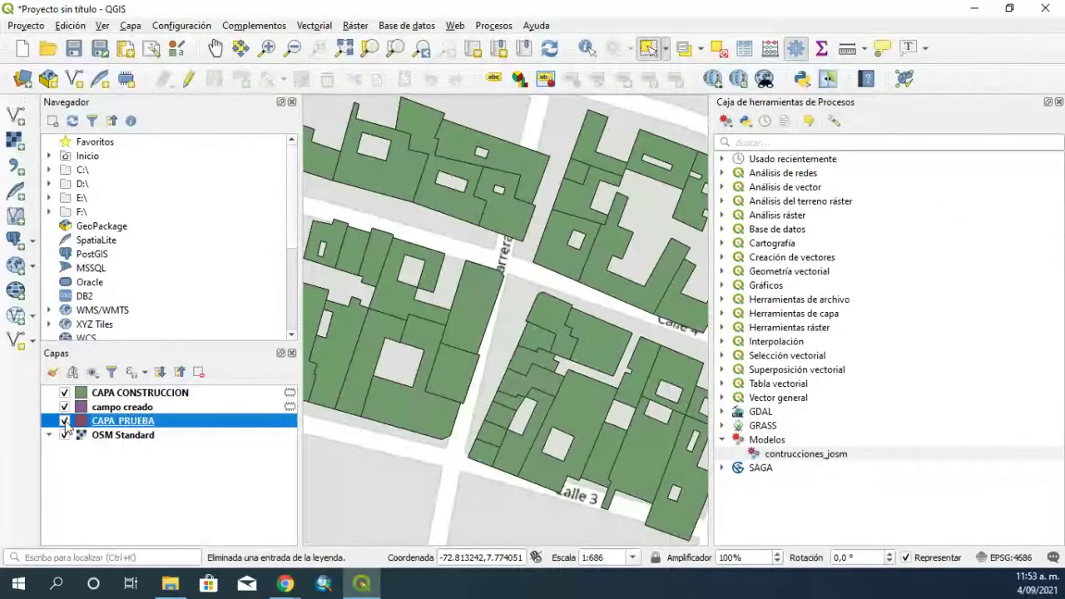
# Open the CAPA CONSTRUCCION attribute table and examine the building and ref:codcat fields
pyautogui.click(112, 393)
pyautogui.rightClick(112, 393)
pyautogui.click(196, 242)
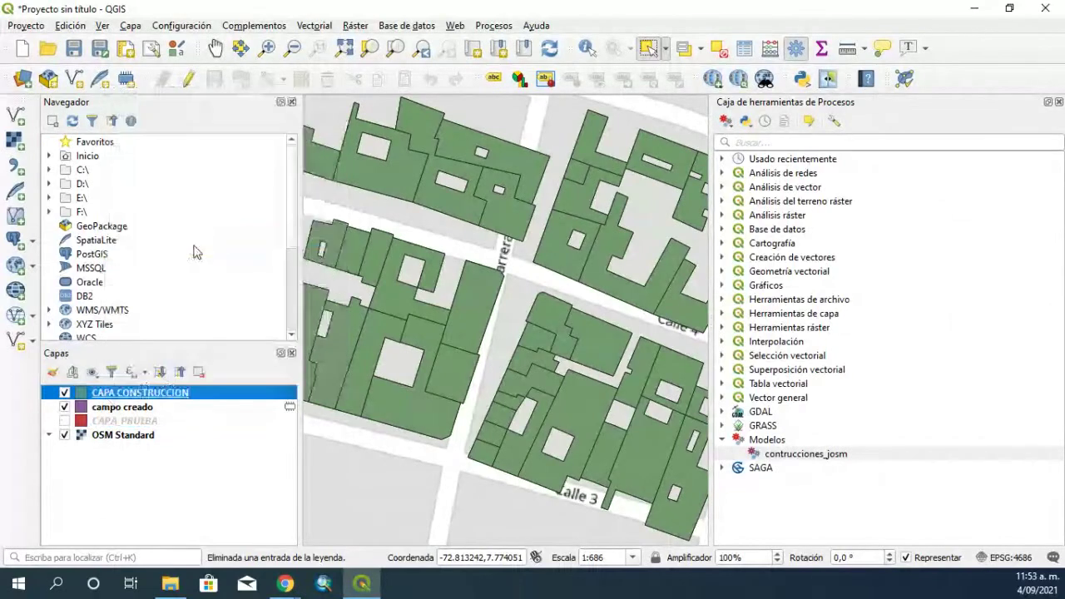
pyautogui.moveTo(381, 485); pyautogui.dragTo(732, 489)
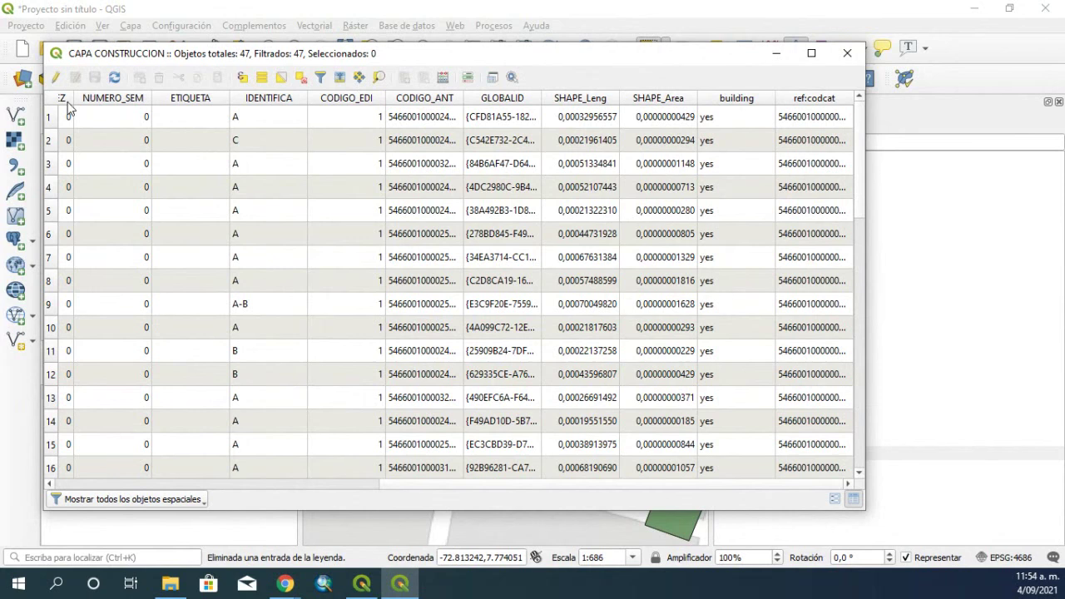
# Enable editing on CAPA CONSTRUCCION, view the list of fields that can be deleted, cancel it and close the table
pyautogui.click(55, 77)
pyautogui.click(424, 76)
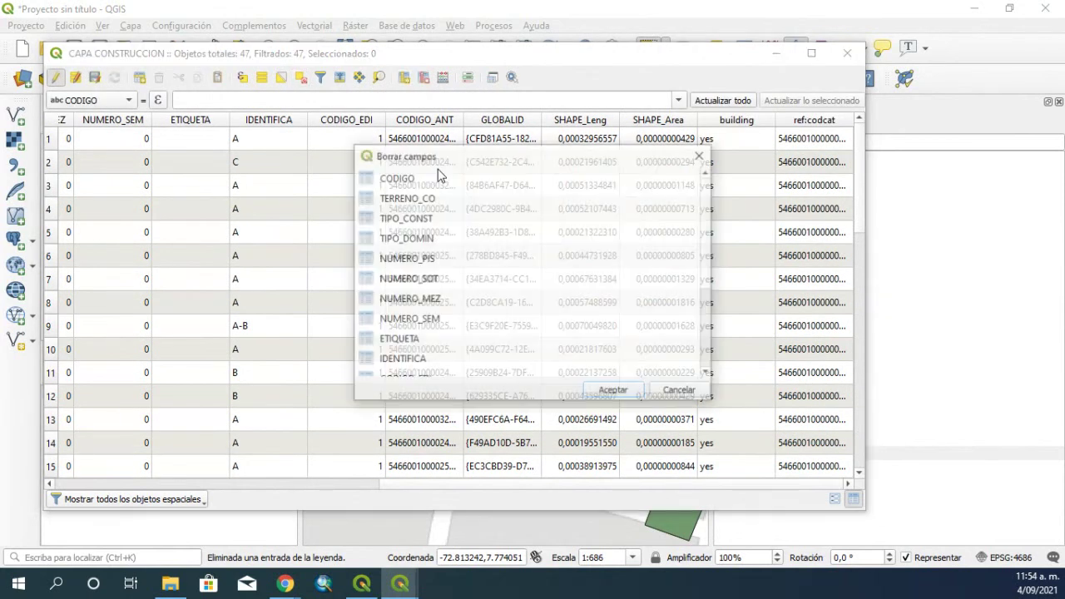
pyautogui.click(702, 155)
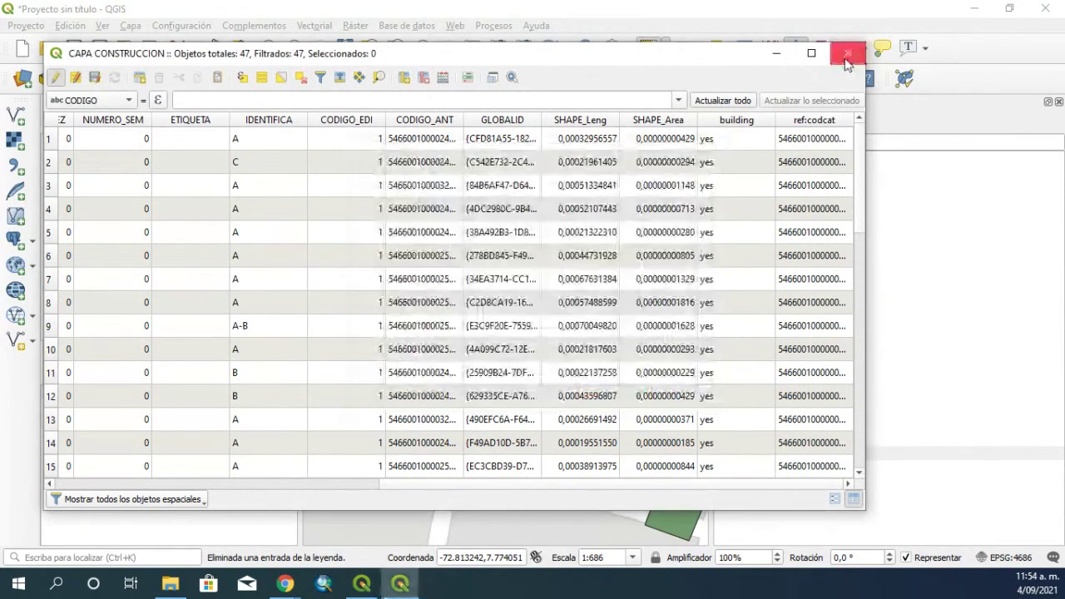
pyautogui.click(848, 53)
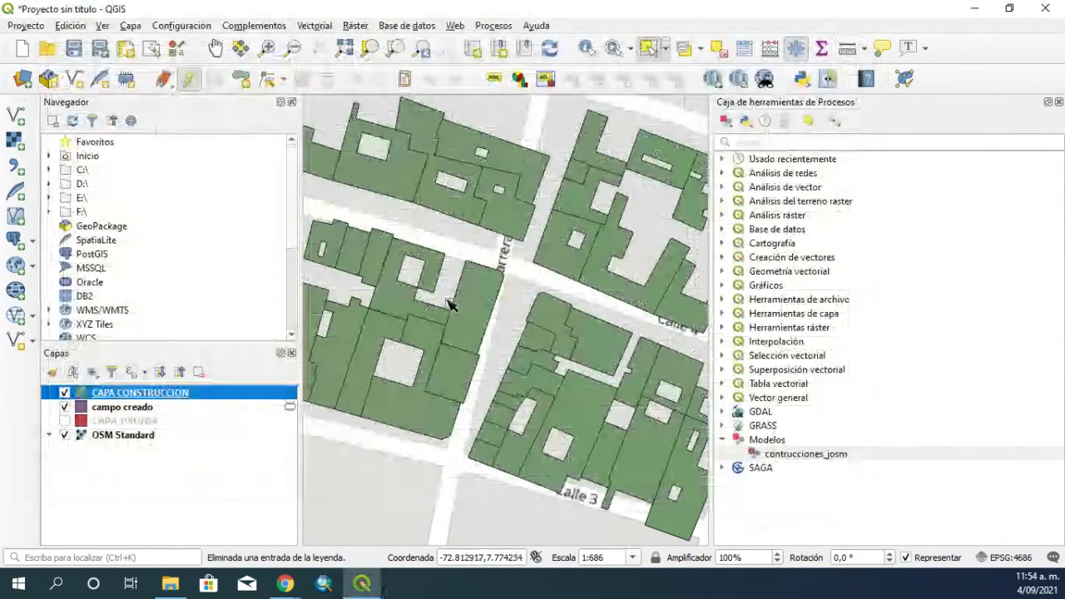
# Turn off editing on the CAPA CONSTRUCCION layer and open the contrucciones_josm model for editing
pyautogui.rightClick(108, 393)
pyautogui.click(150, 221)
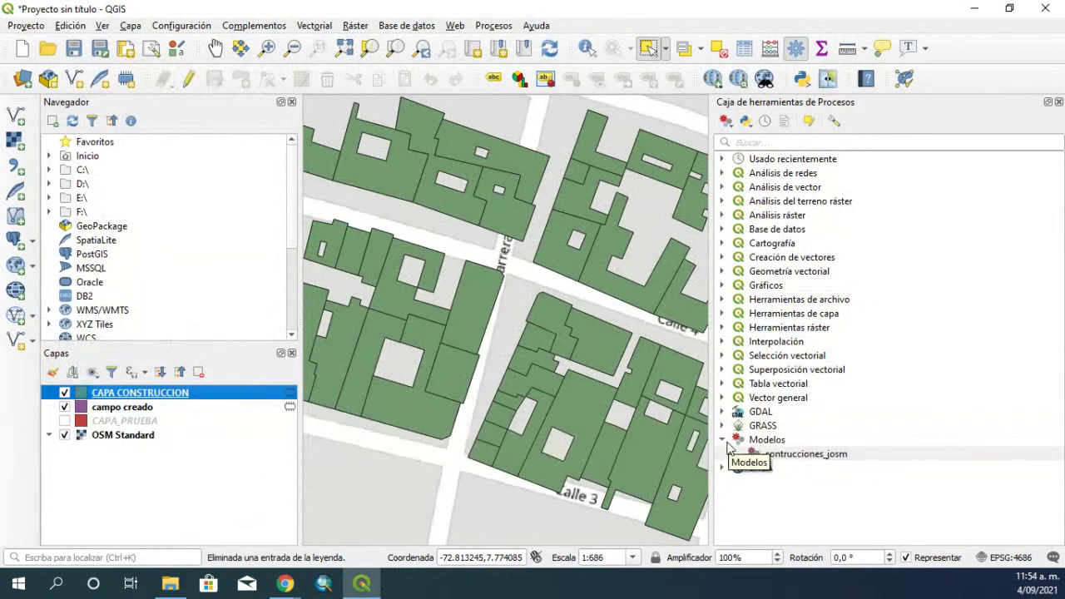
pyautogui.rightClick(793, 461)
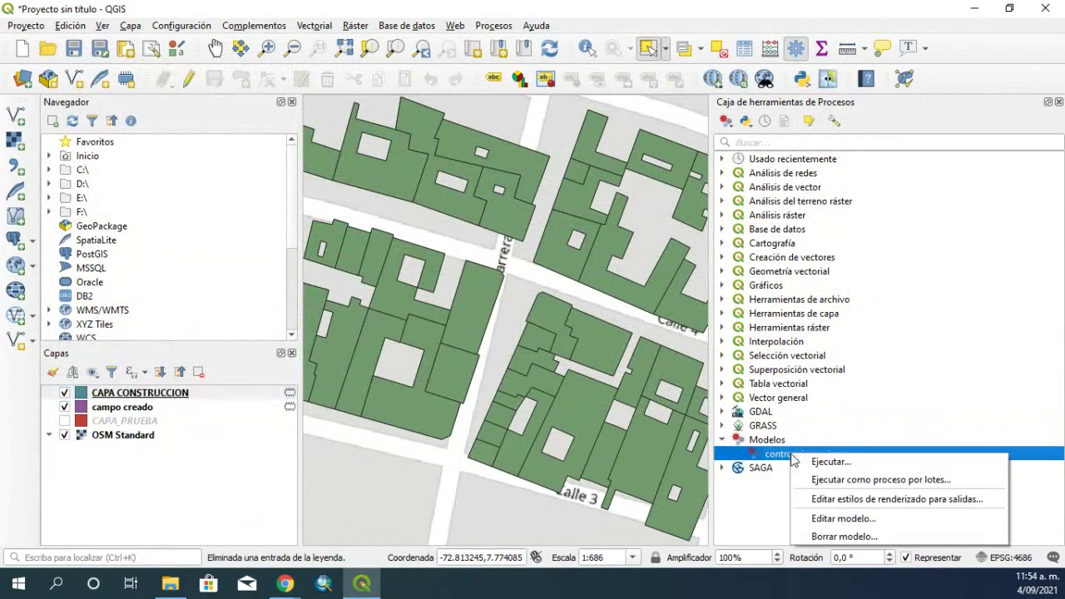
pyautogui.click(834, 520)
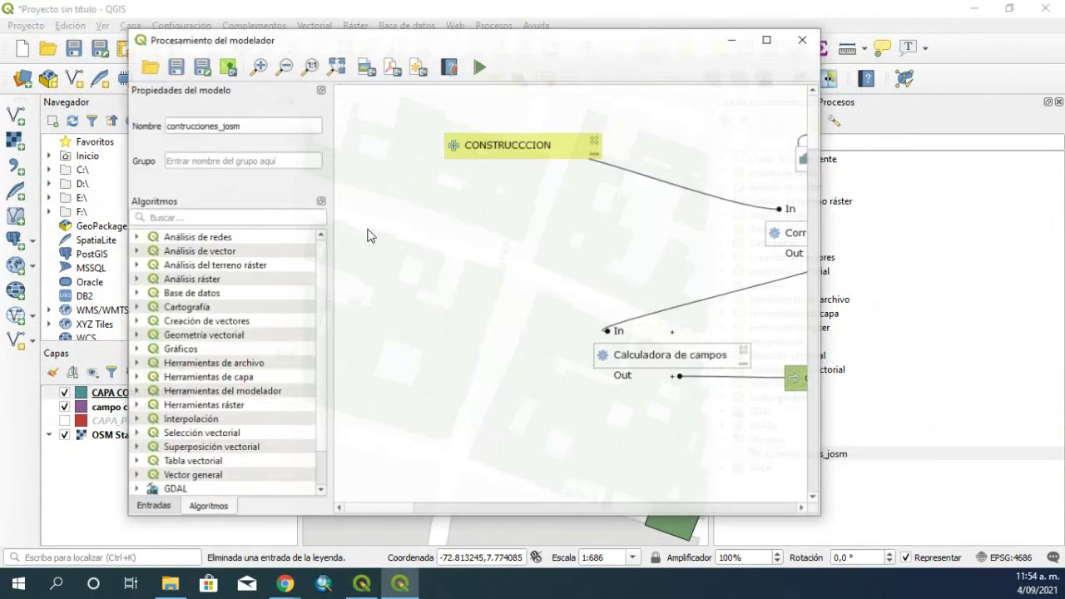
# Move the Calculadora de campos block closer beneath Corregir geometrías and remove its campo creado output from the model
pyautogui.moveTo(391, 510)
pyautogui.mouseDown()
pyautogui.moveTo(444, 510)
pyautogui.moveTo(412, 510)
pyautogui.mouseUp()
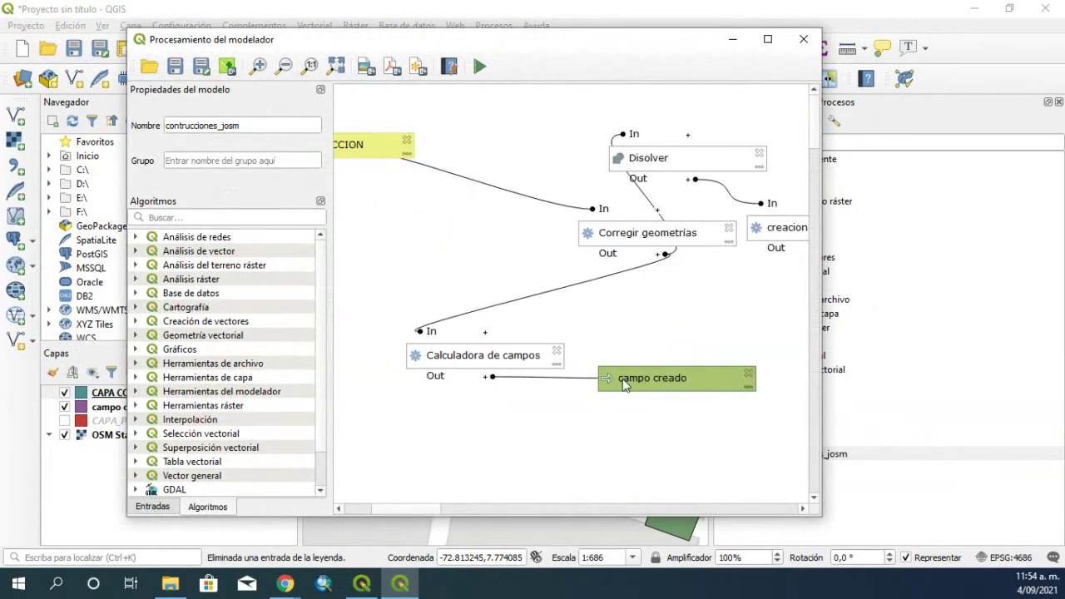
pyautogui.moveTo(522, 364); pyautogui.dragTo(650, 320)
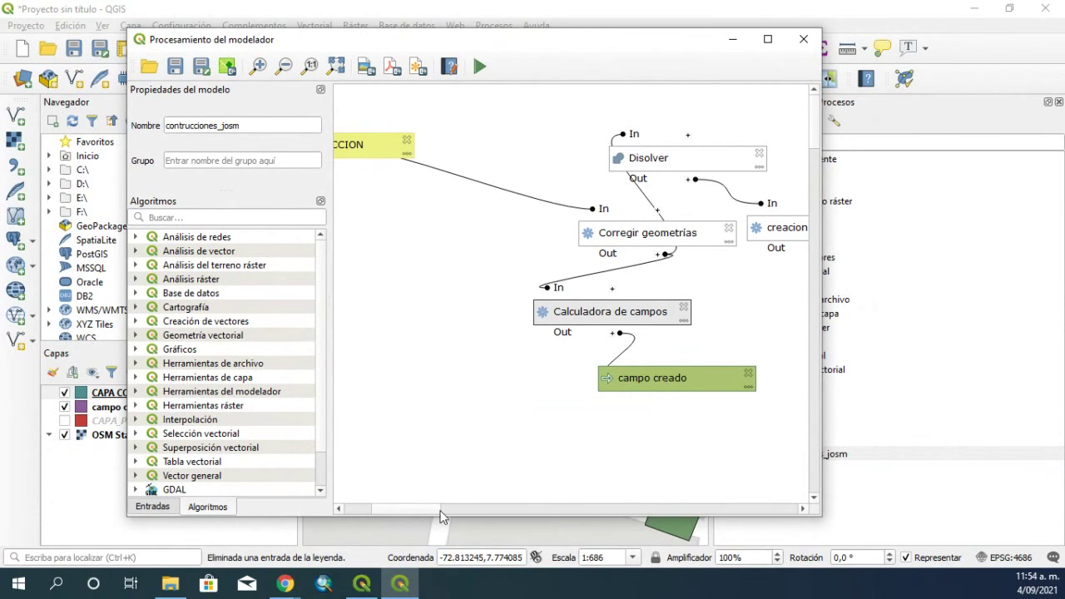
pyautogui.hscroll(1, 426, 508)
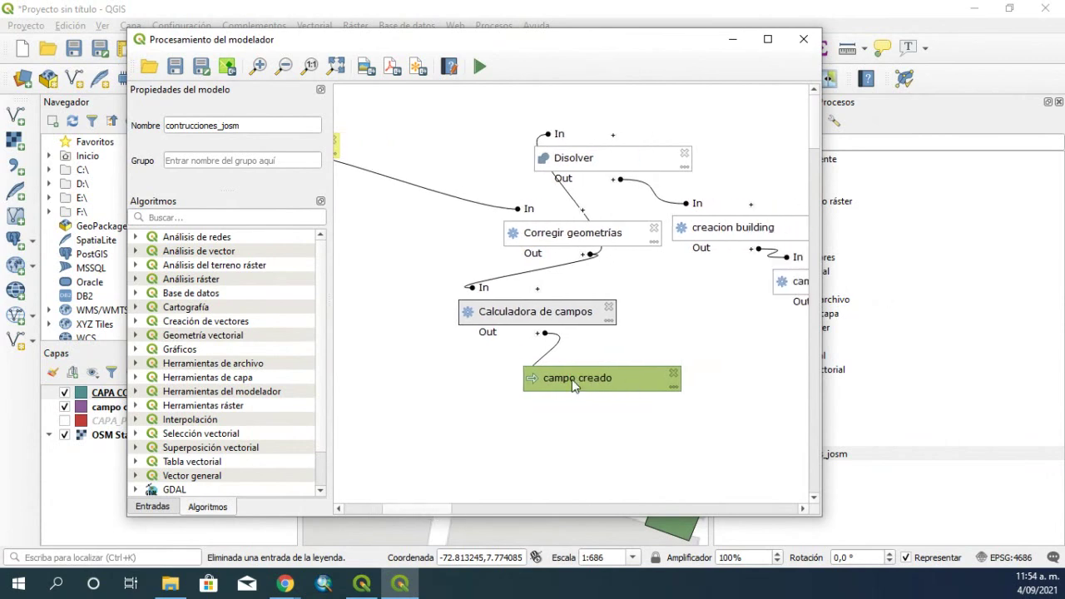
pyautogui.click(673, 378)
# Change the description of the building:part field calculator to CAMPO BUILDING PART and reposition its block below Corregir geometrías
pyautogui.doubleClick(549, 310)
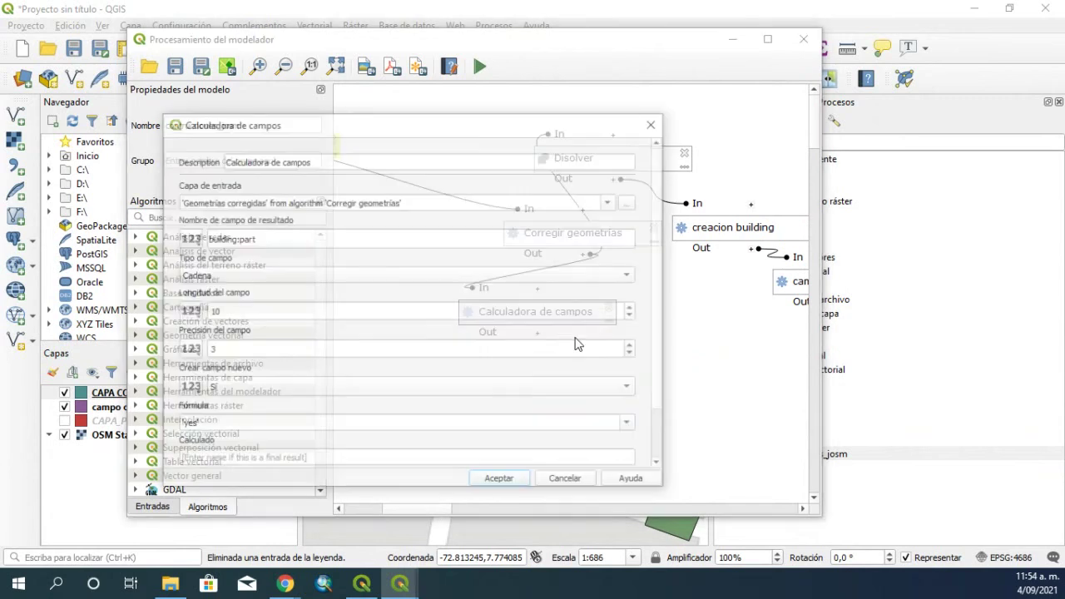
pyautogui.moveTo(326, 159); pyautogui.dragTo(210, 158)
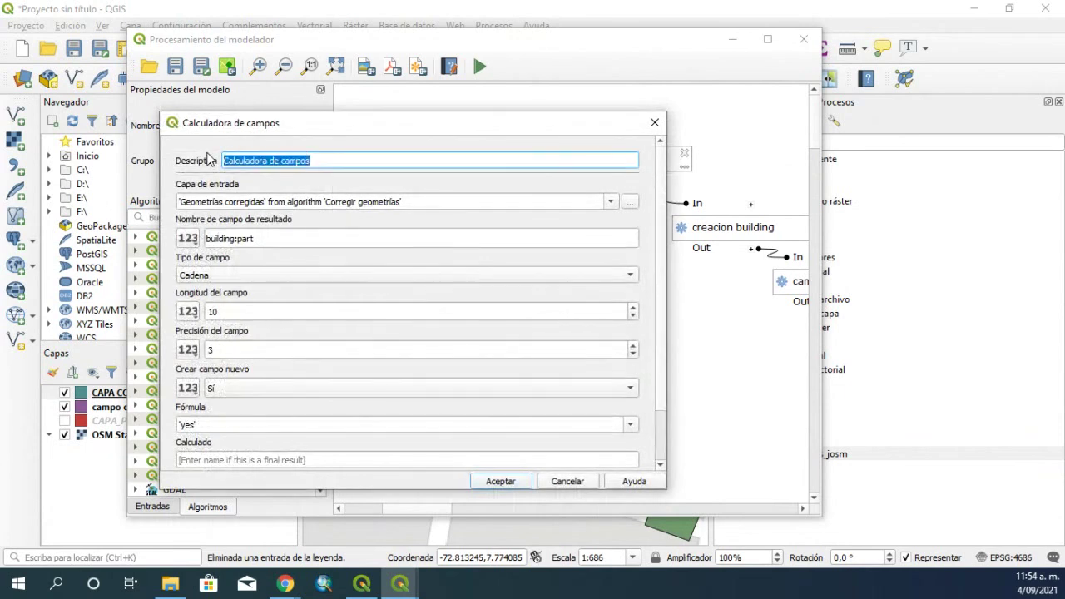
pyautogui.write('CAMPO BUIDING PART')
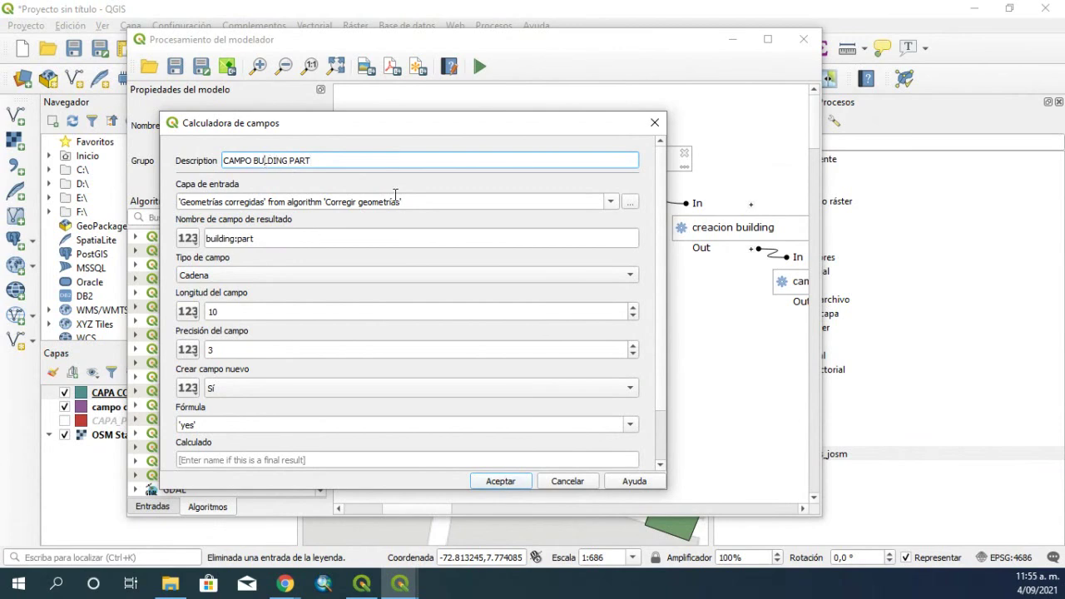
pyautogui.write('I')
pyautogui.click(491, 484)
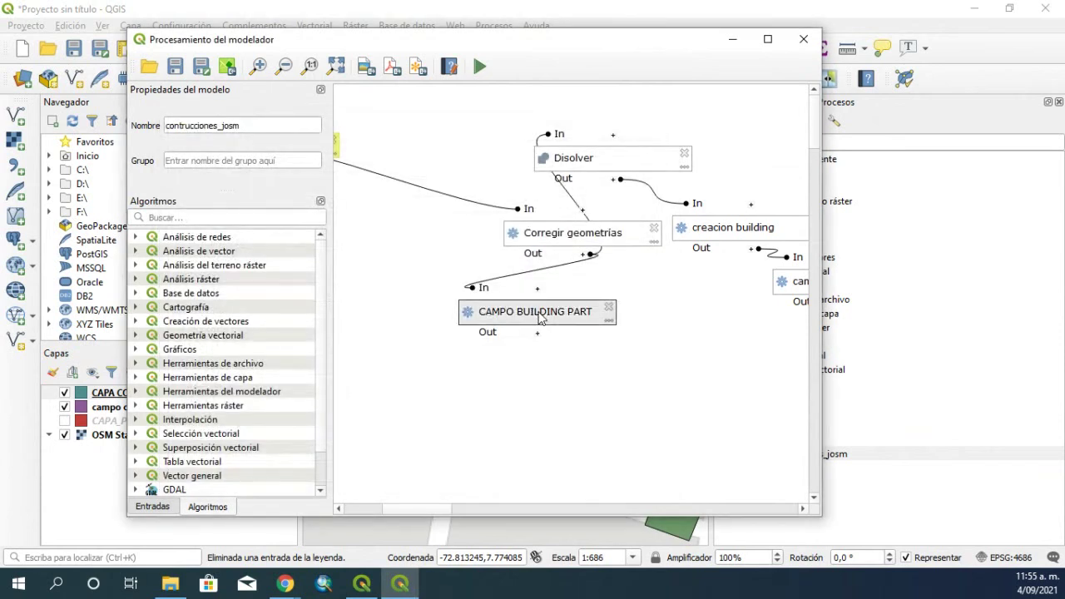
pyautogui.moveTo(540, 316); pyautogui.dragTo(601, 337)
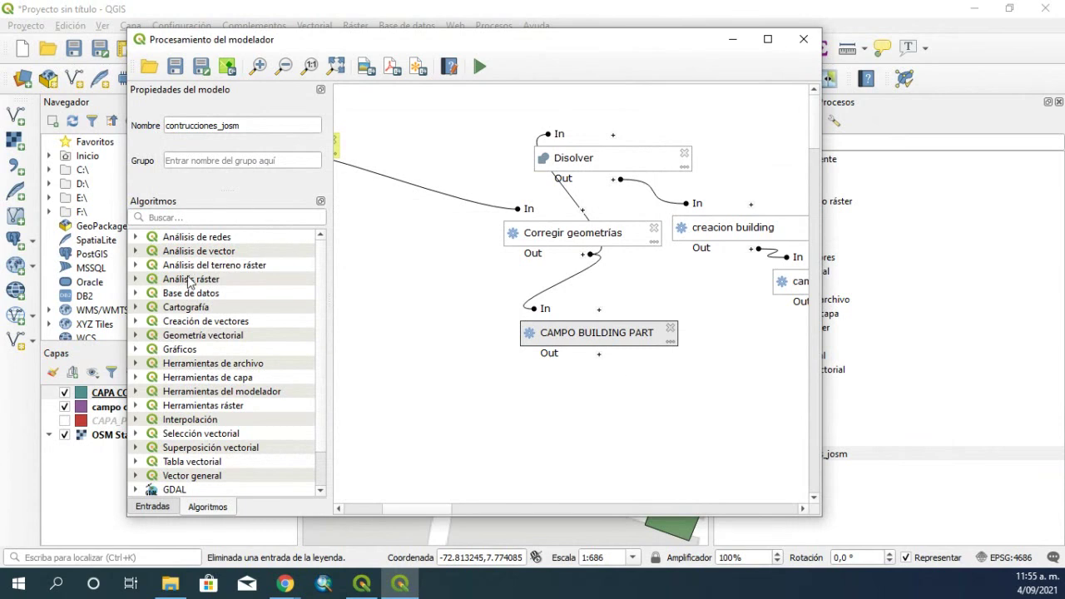
# Add another Calculadora de campos to the model, defining a Cadena field ref:codcat with the formula "CODIGO"
pyautogui.click(176, 218)
pyautogui.write('CALC')
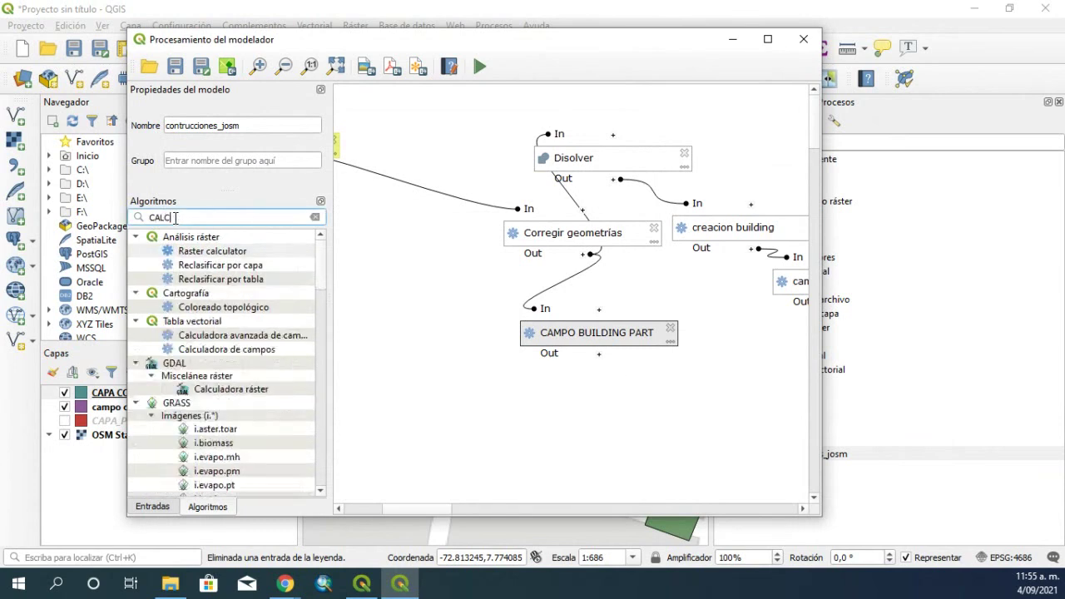
pyautogui.write('U')
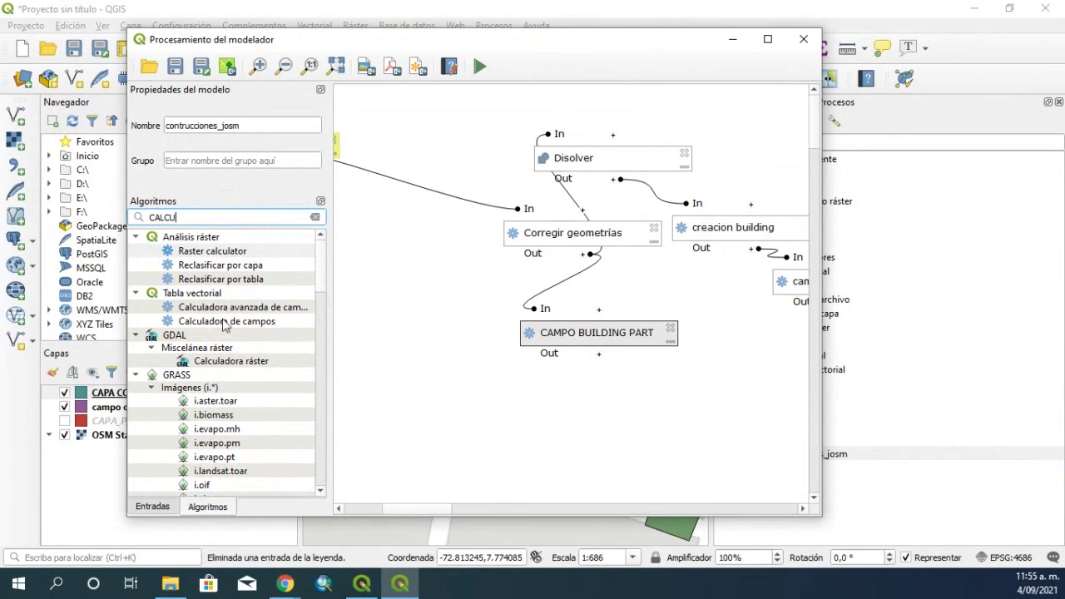
pyautogui.moveTo(225, 322); pyautogui.dragTo(630, 435)
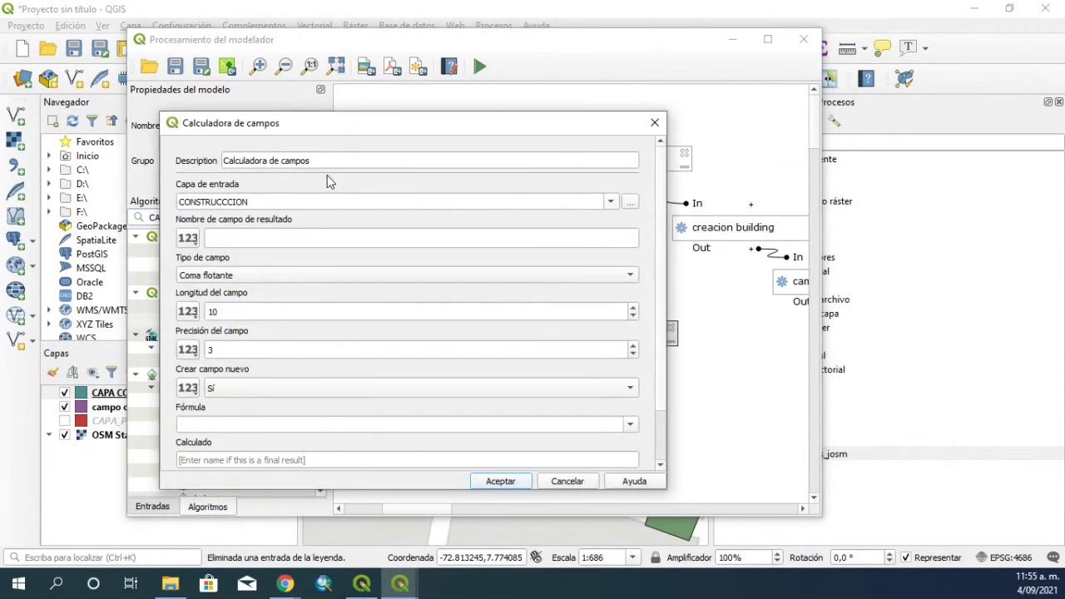
pyautogui.click(227, 243)
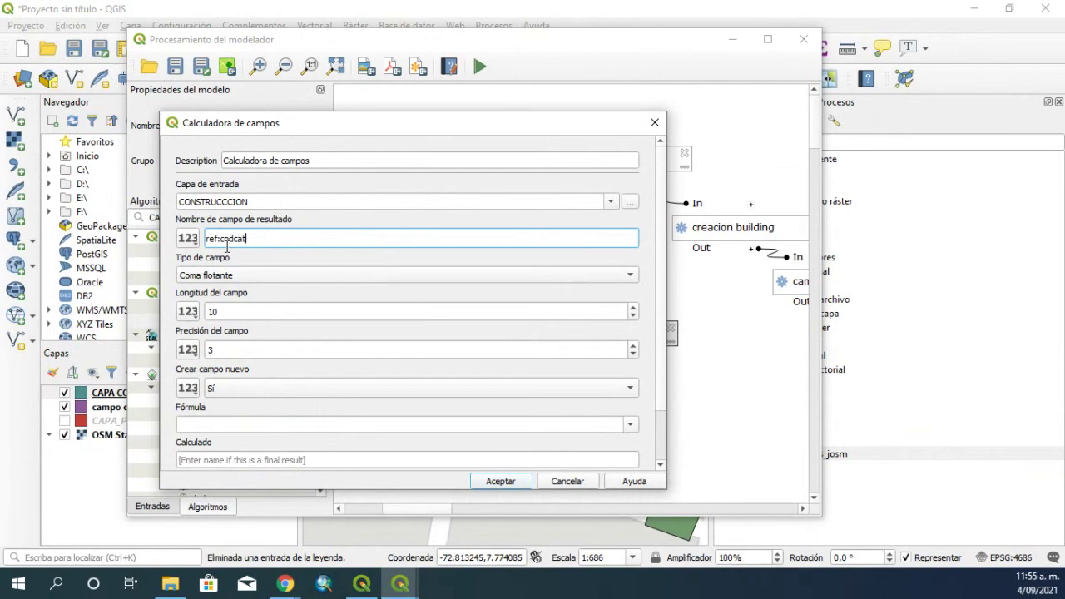
pyautogui.click(250, 275)
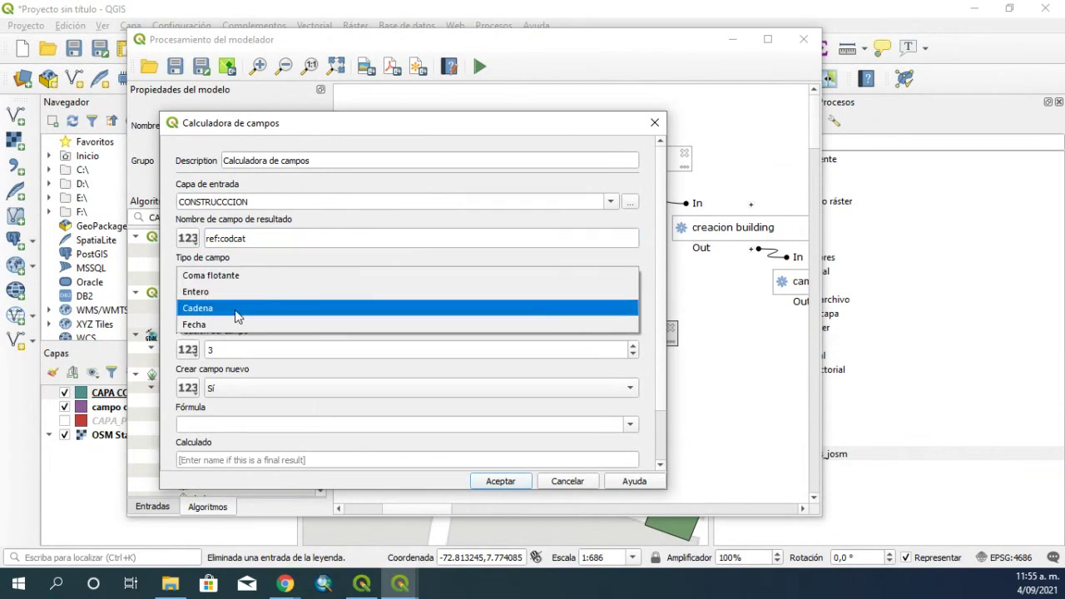
pyautogui.click(252, 307)
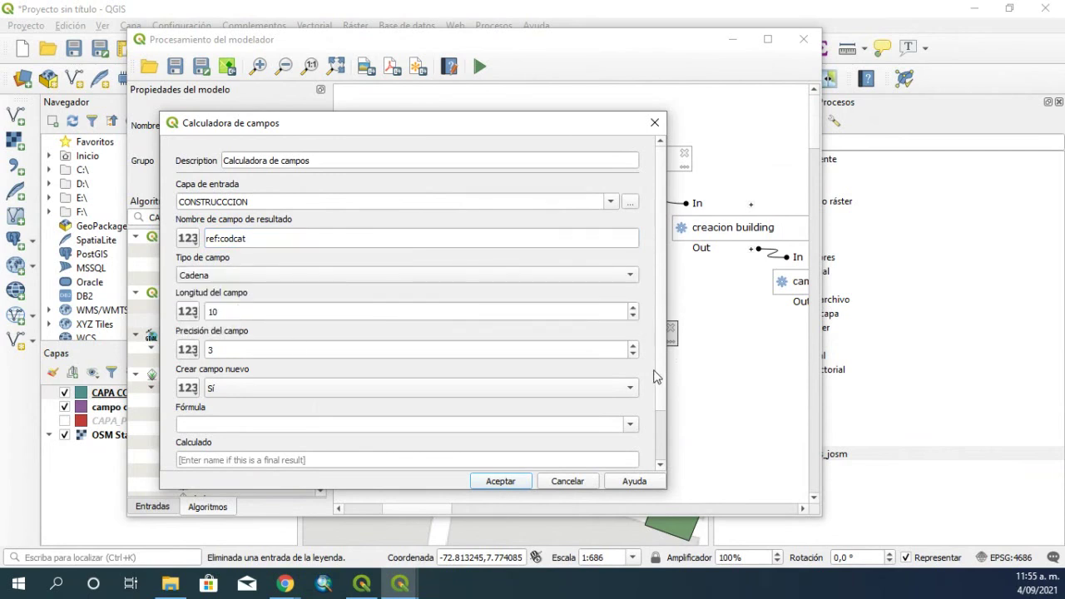
pyautogui.scroll(-2, 655, 377)
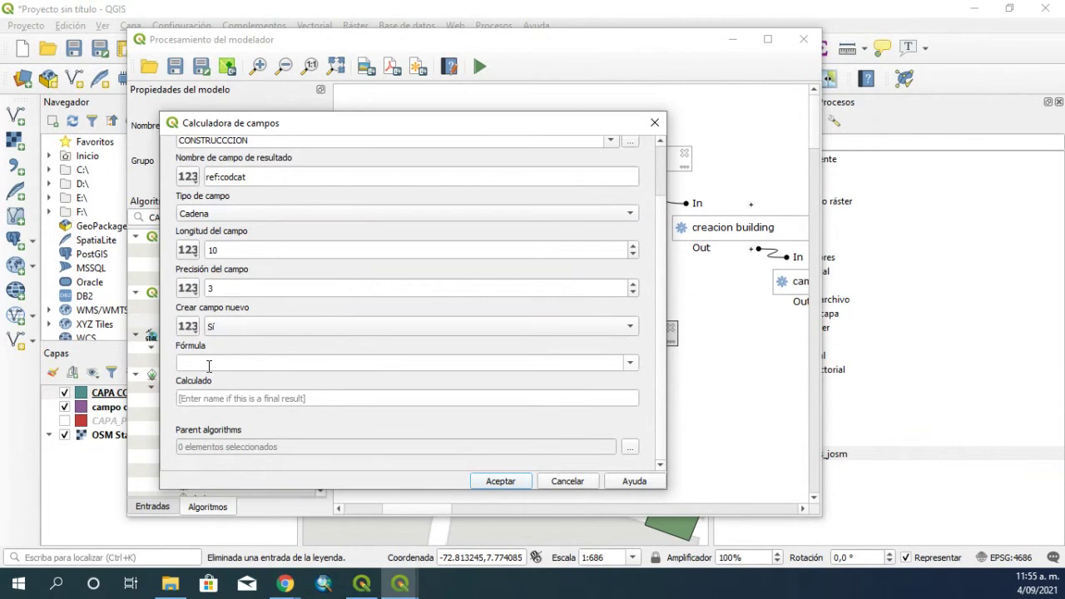
pyautogui.click(209, 366)
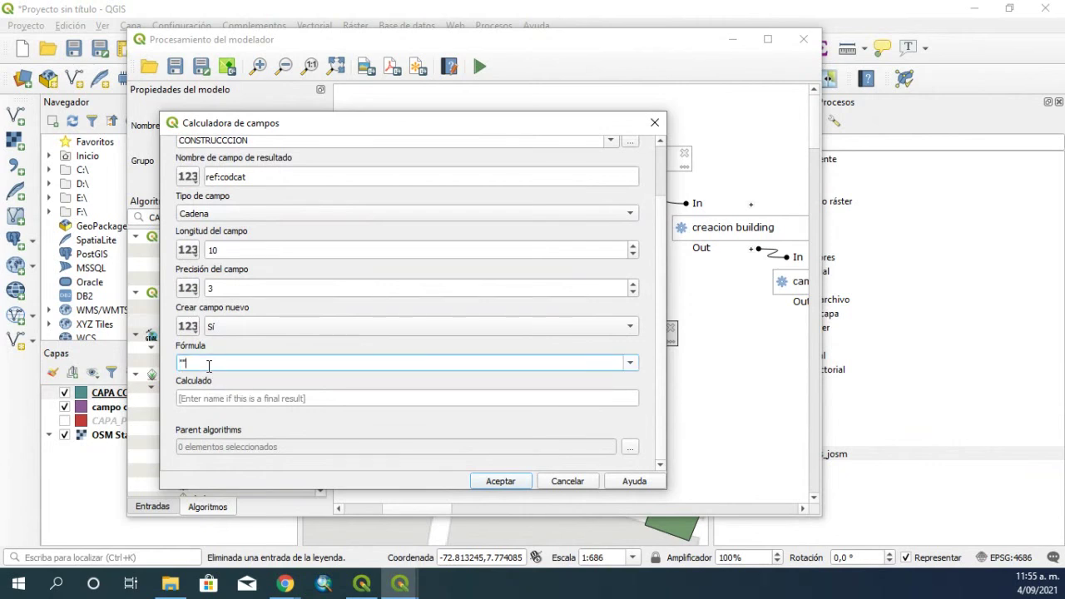
# Set the new ref:codcat field's length to 33 and accept the field calculator settings
pyautogui.click(272, 252)
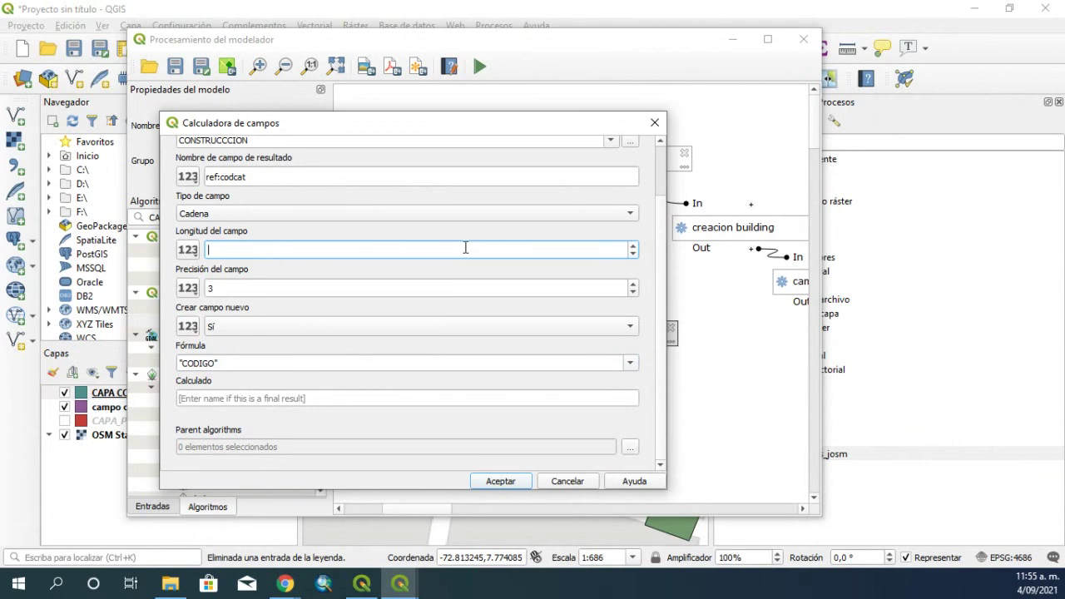
pyautogui.click(634, 246)
pyautogui.click(214, 252)
pyautogui.moveTo(221, 252); pyautogui.dragTo(207, 255)
pyautogui.write('15')
pyautogui.click(633, 246)
pyautogui.click(633, 246)
pyautogui.click(653, 293)
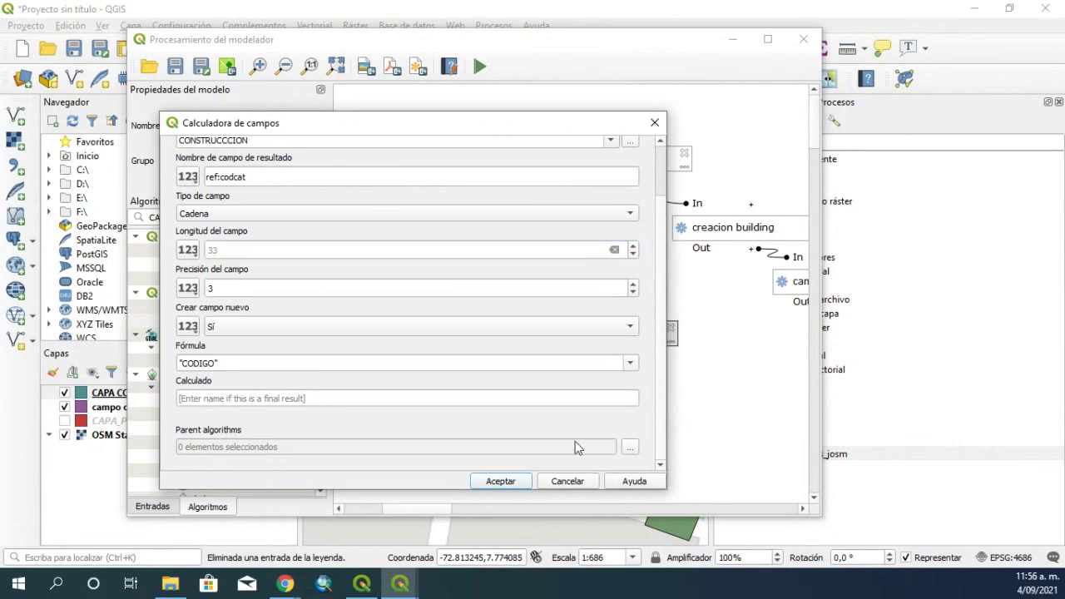
pyautogui.click(501, 481)
# Set the new field calculator's input layer to 'Calculado' from algorithm 'CAMPO BUILDING PART'
pyautogui.moveTo(387, 509); pyautogui.dragTo(447, 509)
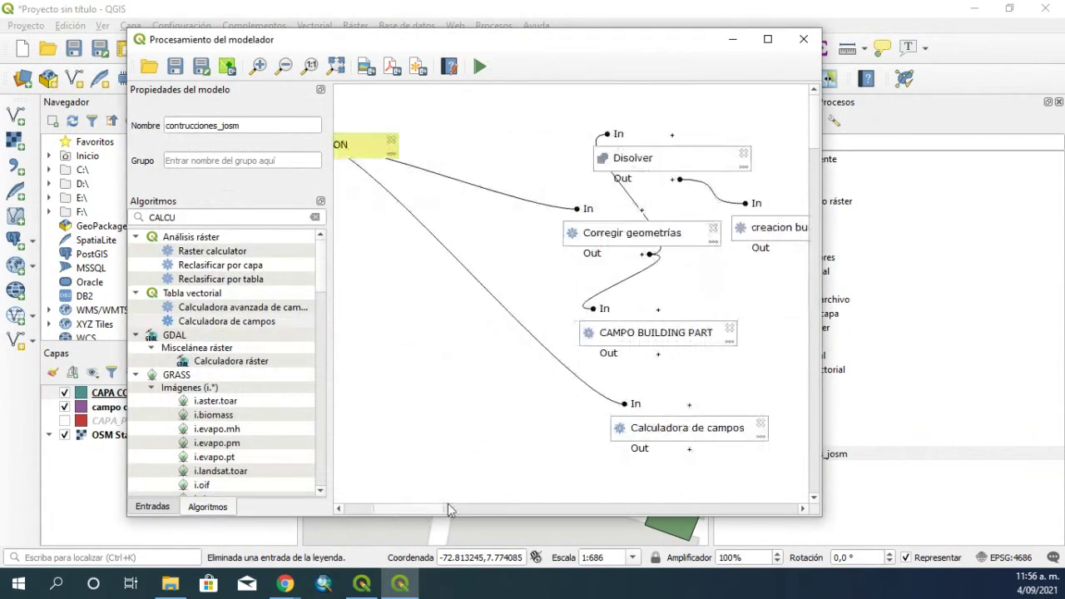
pyautogui.doubleClick(703, 427)
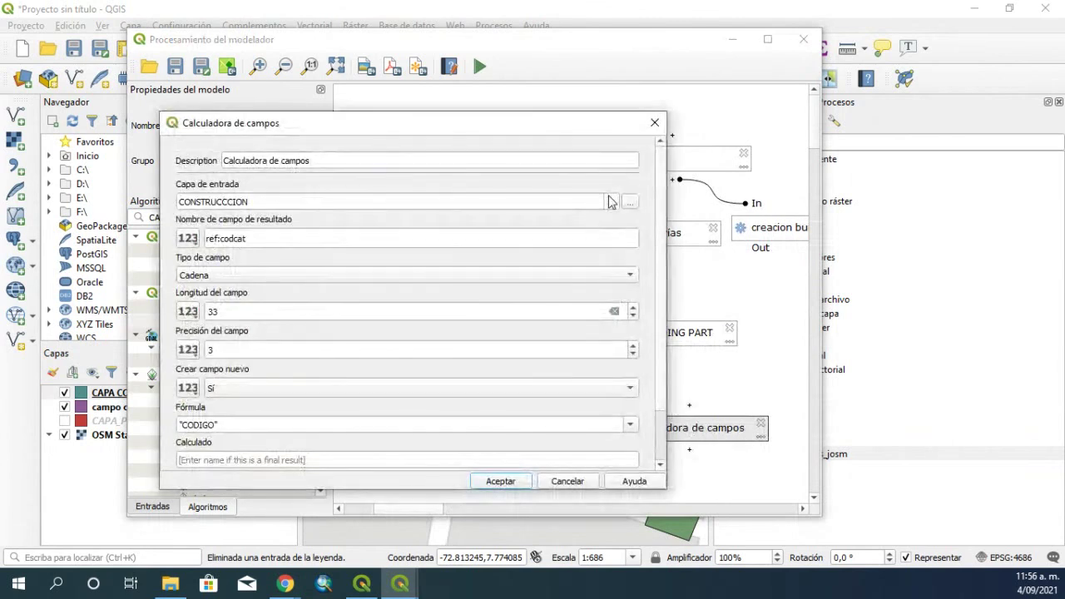
pyautogui.click(611, 202)
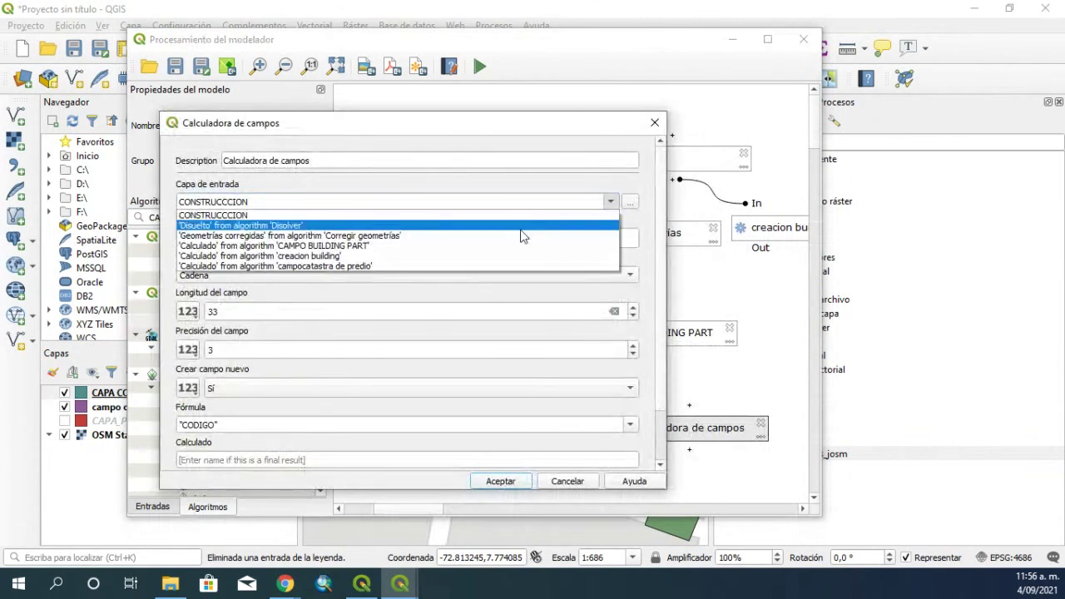
pyautogui.click(308, 255)
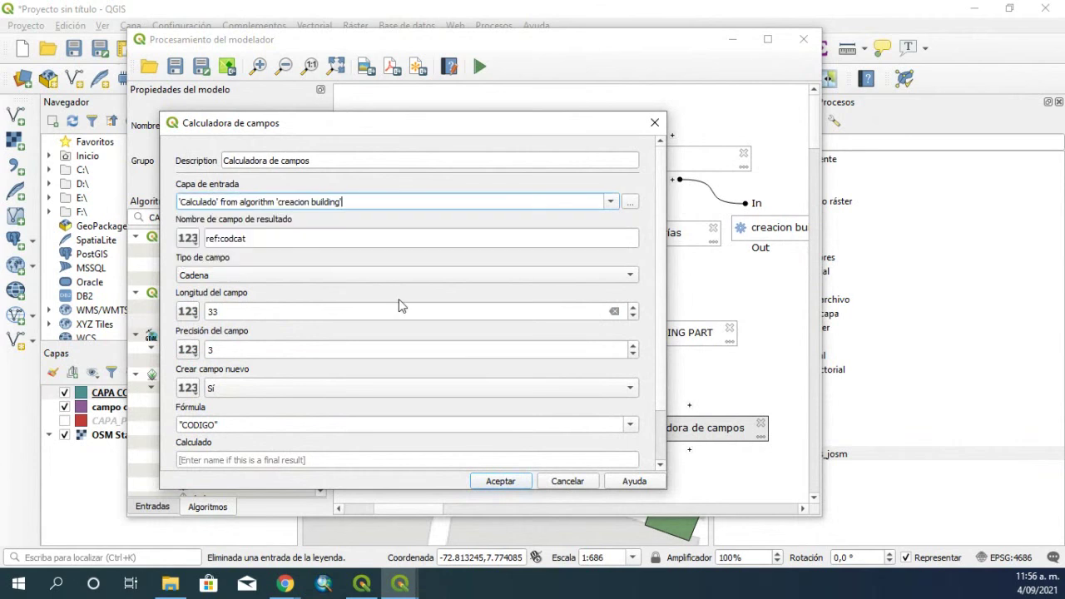
pyautogui.click(611, 201)
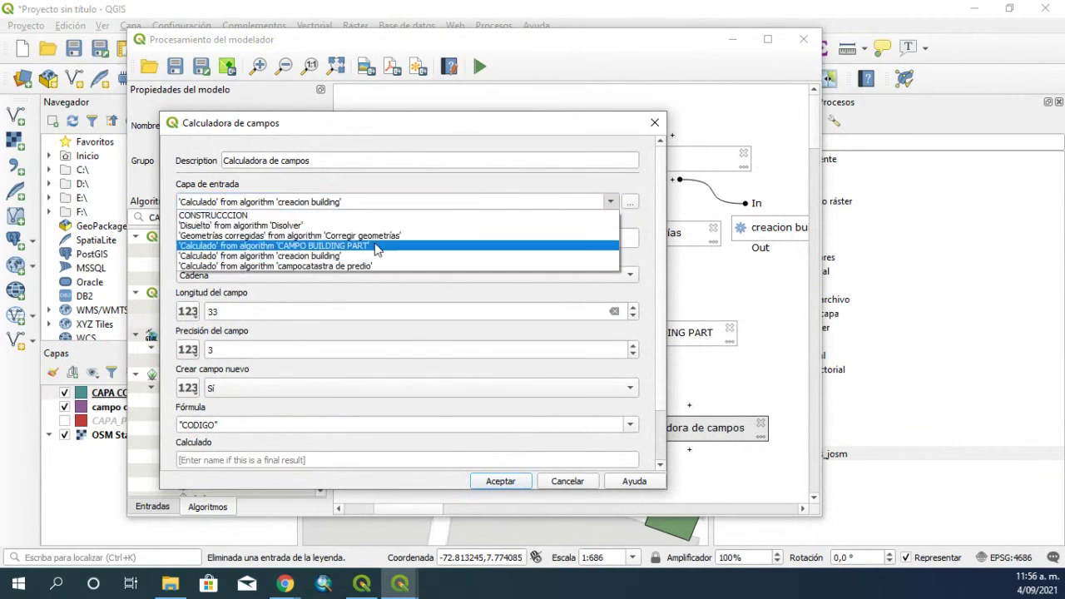
pyautogui.click(367, 246)
pyautogui.click(501, 482)
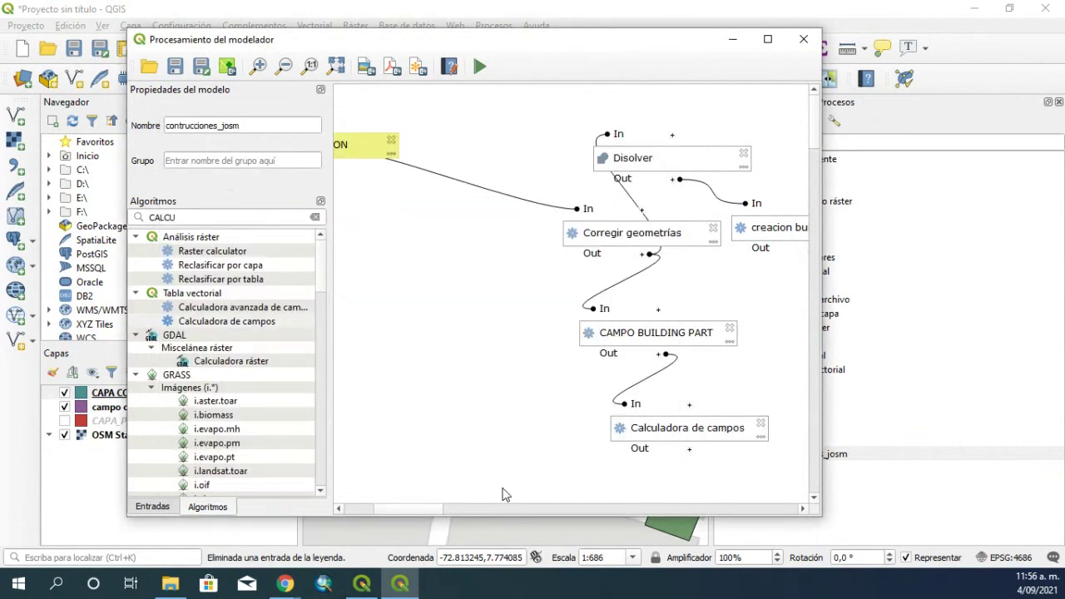
# Rearrange the model blocks into two tidy branches from Corregir geometrías, one through Disolver and one through CAMPO BUILDING PART
pyautogui.moveTo(707, 331); pyautogui.dragTo(644, 365)
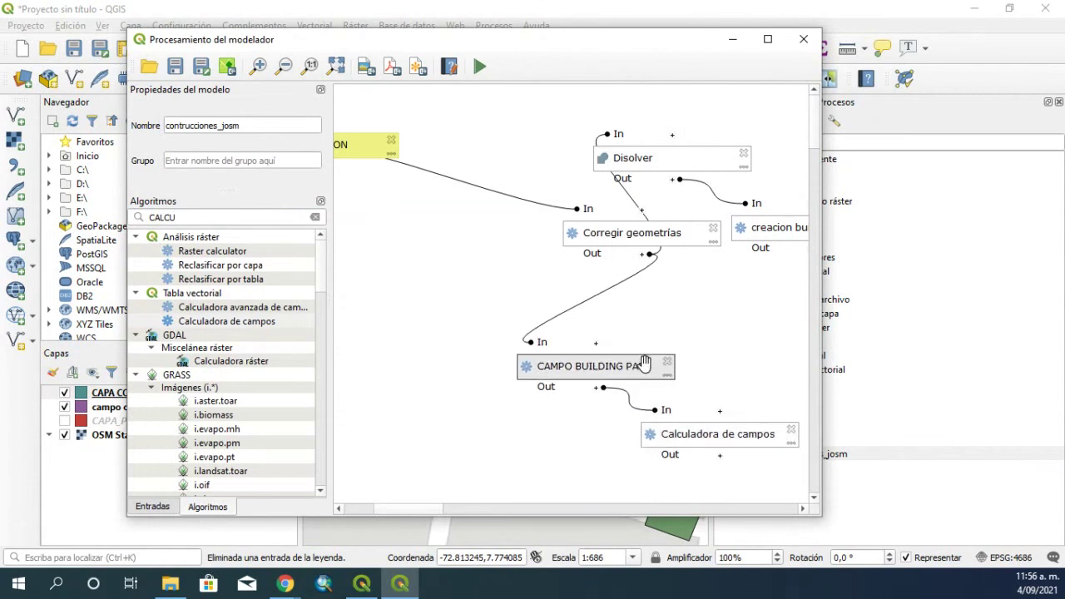
pyautogui.moveTo(651, 241); pyautogui.dragTo(514, 226)
pyautogui.moveTo(619, 164); pyautogui.dragTo(577, 149)
pyautogui.moveTo(739, 233); pyautogui.dragTo(652, 217)
pyautogui.moveTo(405, 514); pyautogui.dragTo(427, 516)
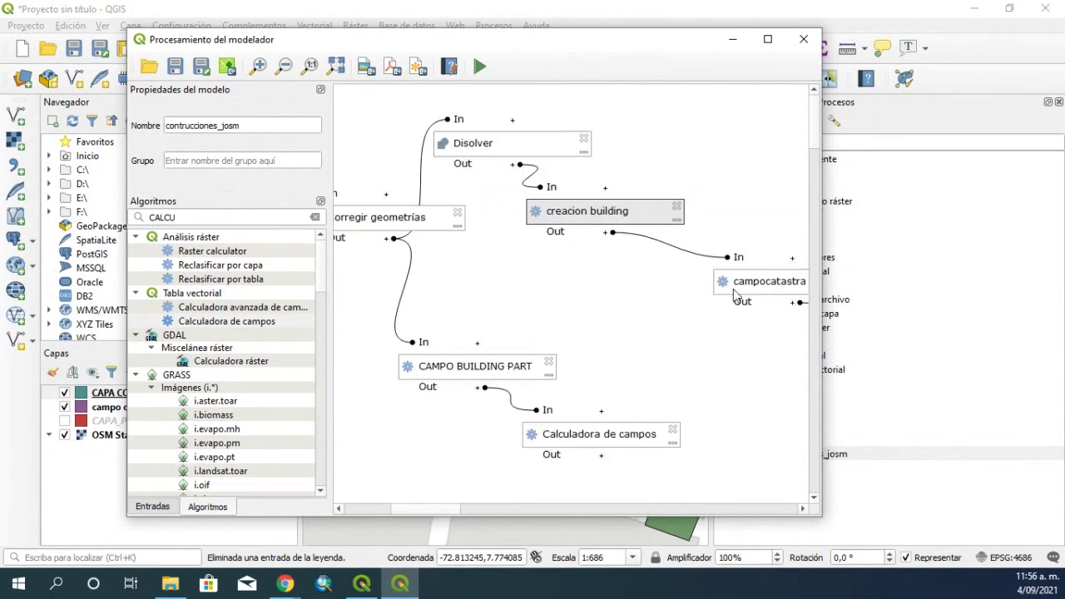
pyautogui.moveTo(734, 288); pyautogui.dragTo(637, 285)
pyautogui.moveTo(437, 511)
pyautogui.mouseDown()
pyautogui.moveTo(471, 511)
pyautogui.moveTo(439, 518)
pyautogui.mouseUp()
pyautogui.moveTo(473, 370); pyautogui.dragTo(500, 352)
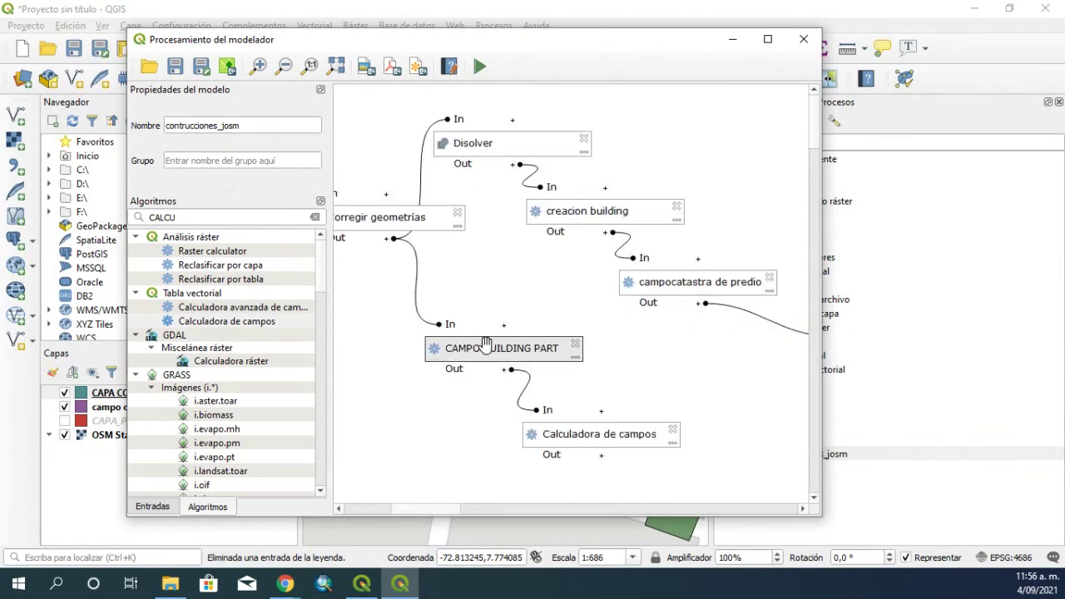
pyautogui.moveTo(550, 435); pyautogui.dragTo(533, 435)
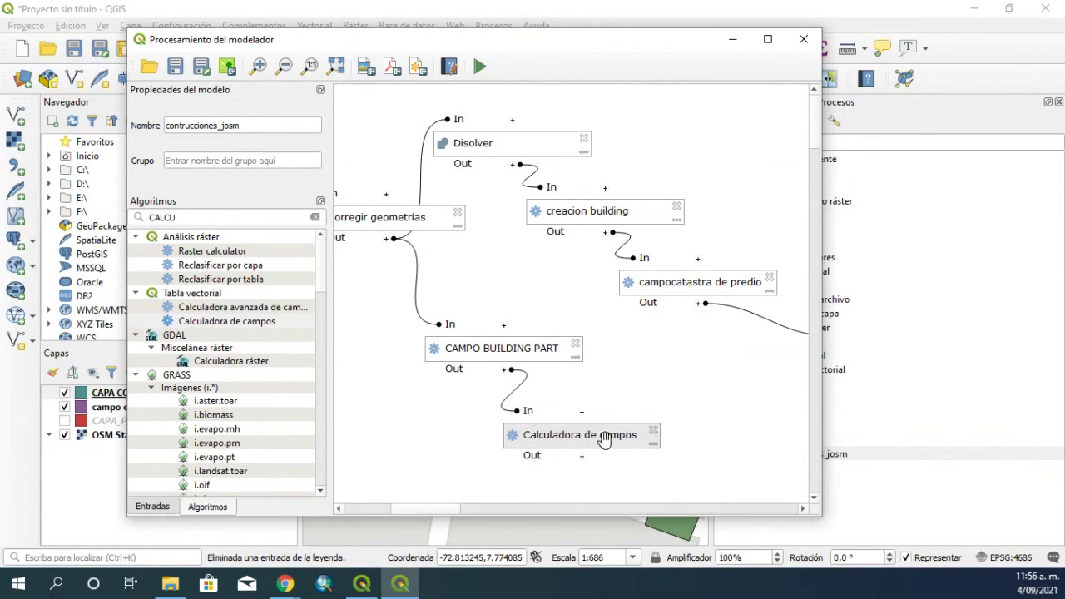
# Set the ref:codcat field length in the campocatastra de predio calculator to 30 and recheck its settings
pyautogui.doubleClick(659, 283)
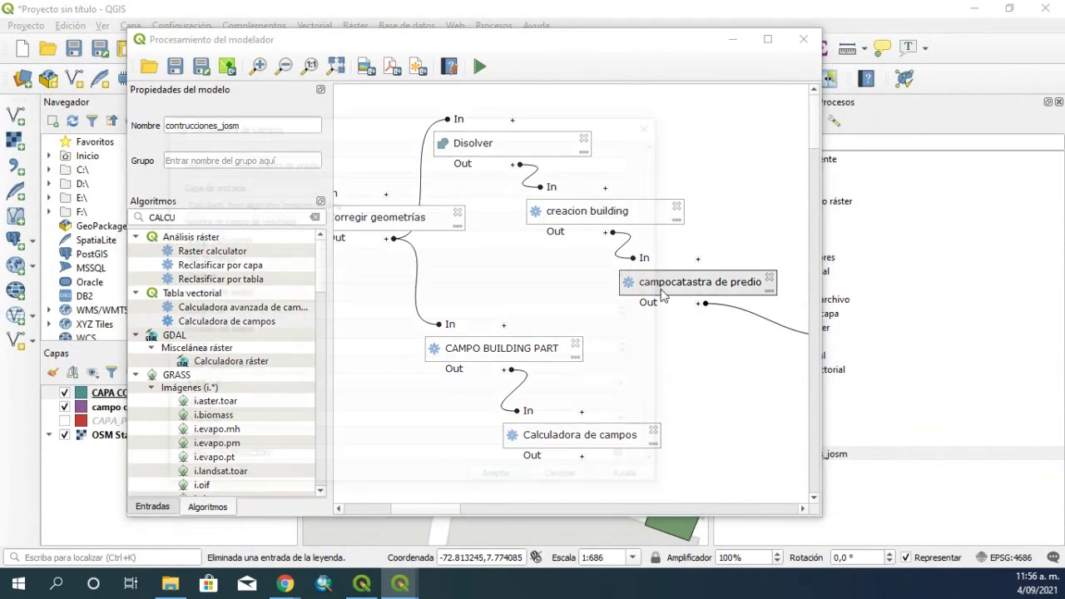
pyautogui.click(633, 308)
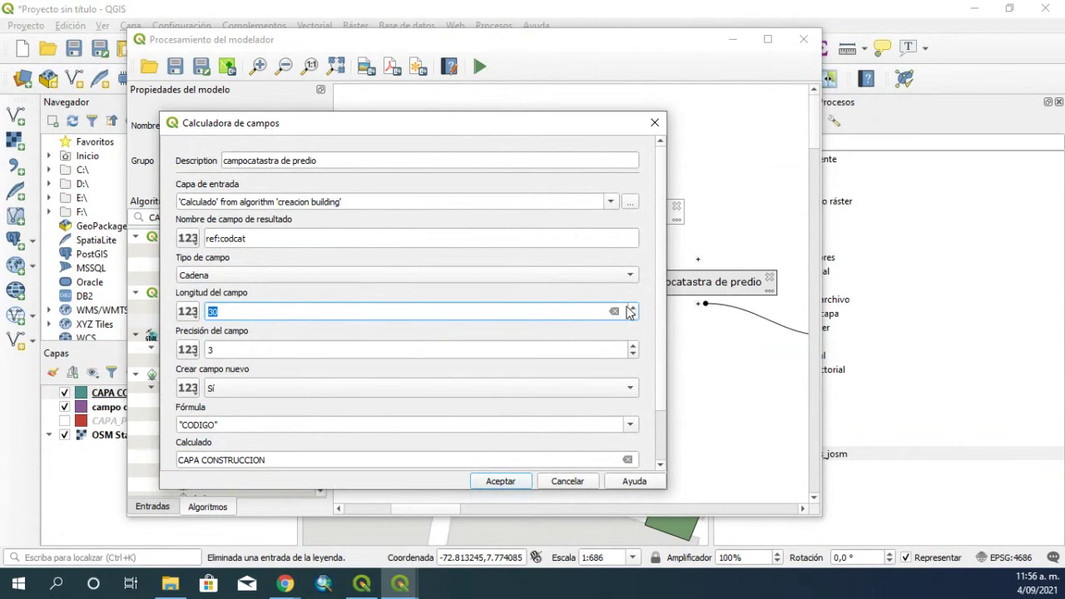
pyautogui.click(526, 482)
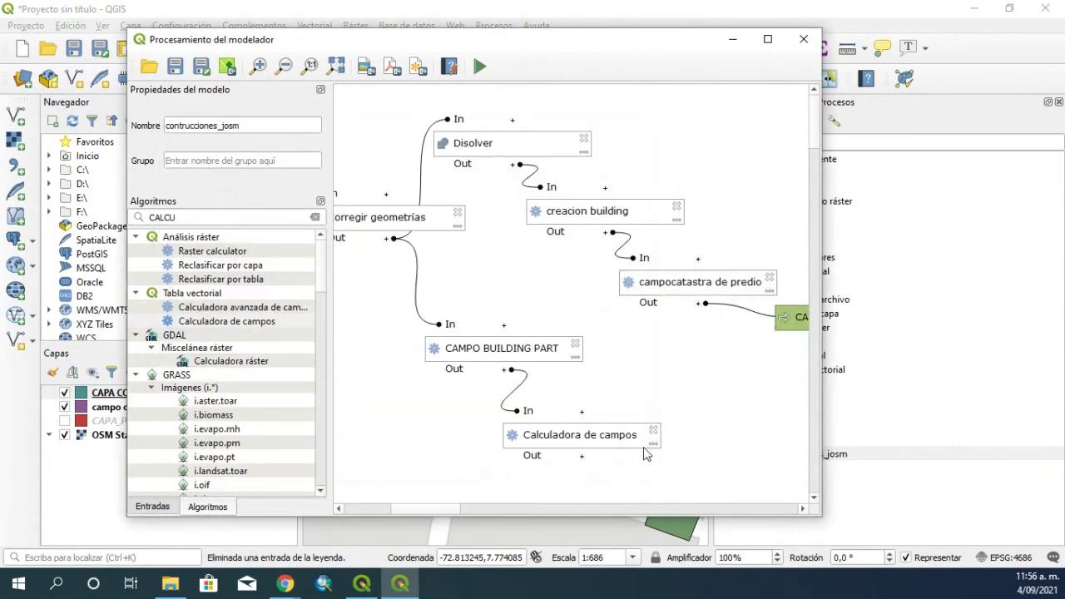
pyautogui.doubleClick(722, 284)
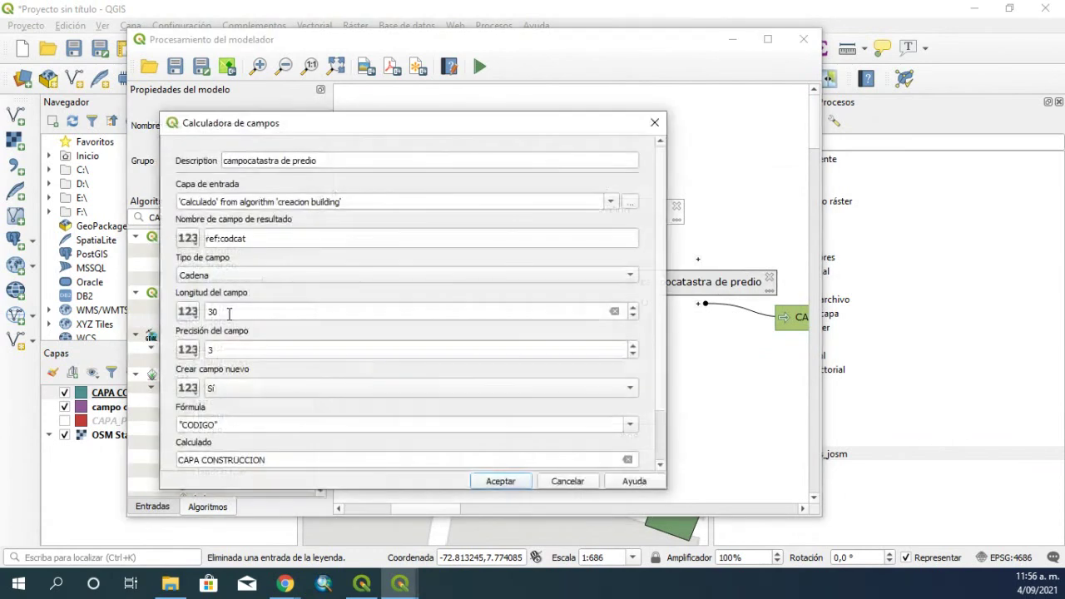
pyautogui.click(518, 484)
# Set the ref:codcat field length to 30 in the Calculadora de campos block that follows CAMPO BUILDING PART
pyautogui.doubleClick(551, 427)
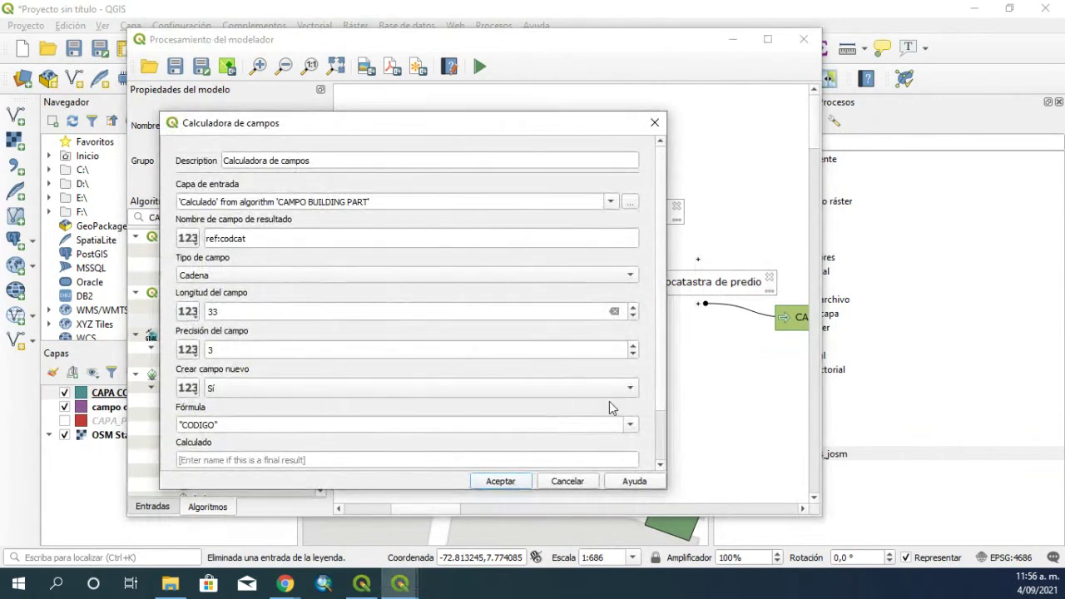
pyautogui.click(633, 315)
pyautogui.click(633, 316)
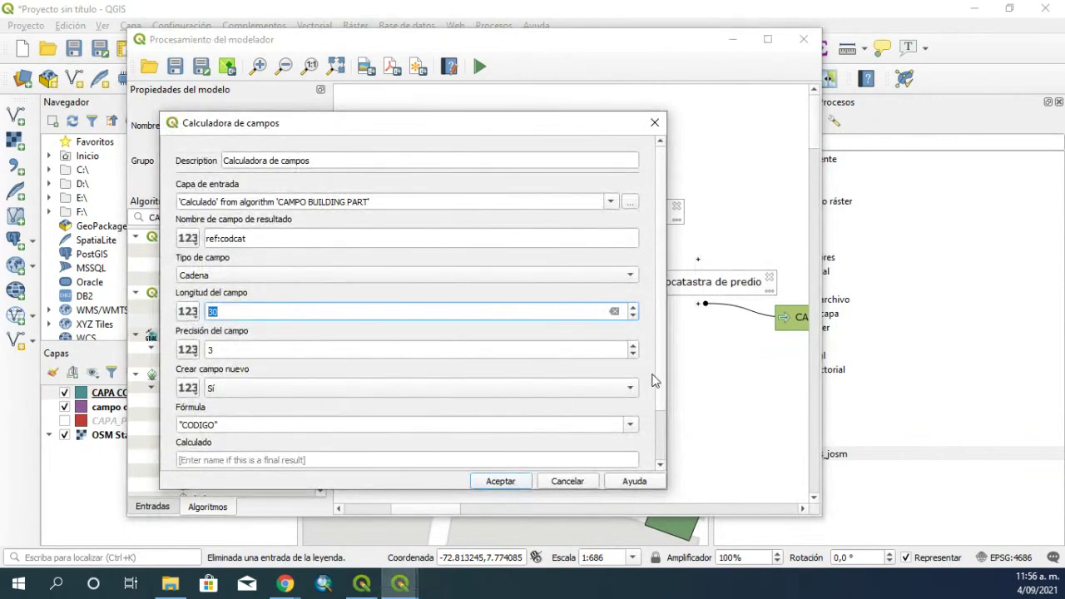
# Name the calculator's final output Capa parte and accept its settings
pyautogui.scroll(-3, 660, 384)
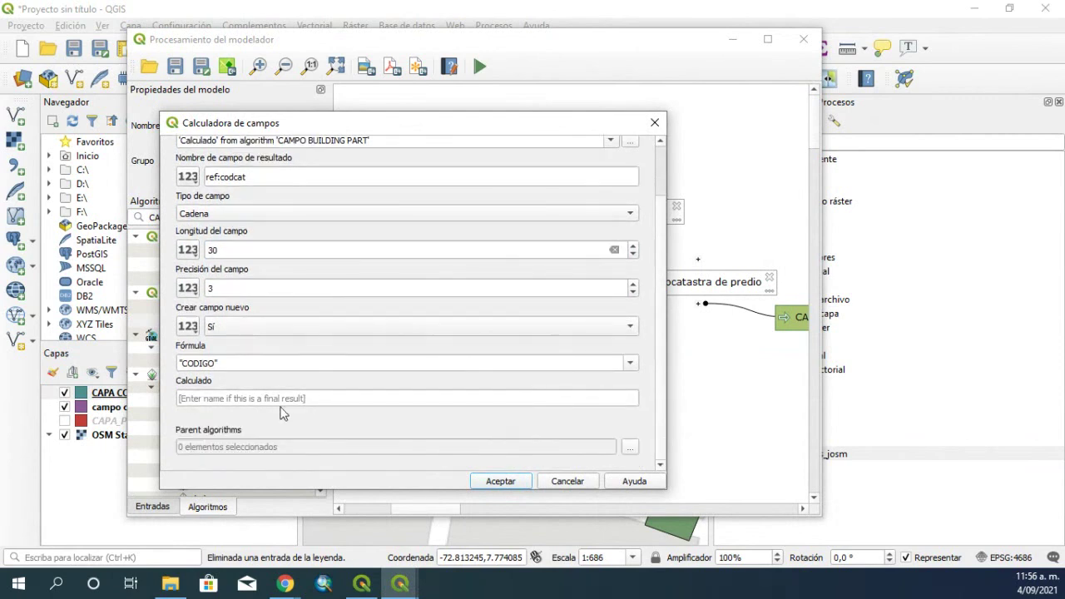
pyautogui.click(271, 401)
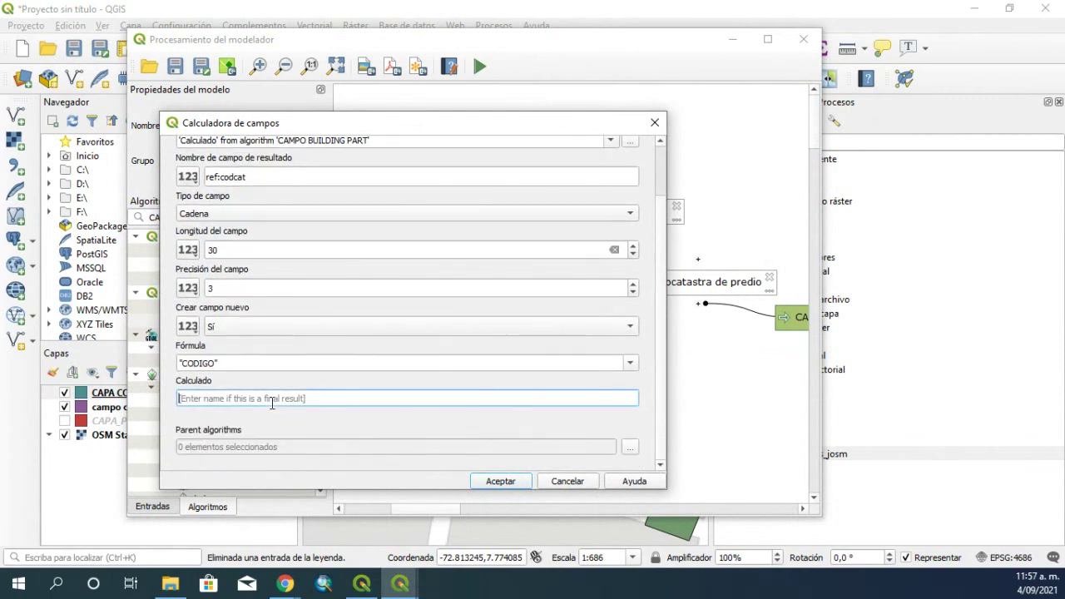
pyautogui.write('c')
pyautogui.press('BackSpace')
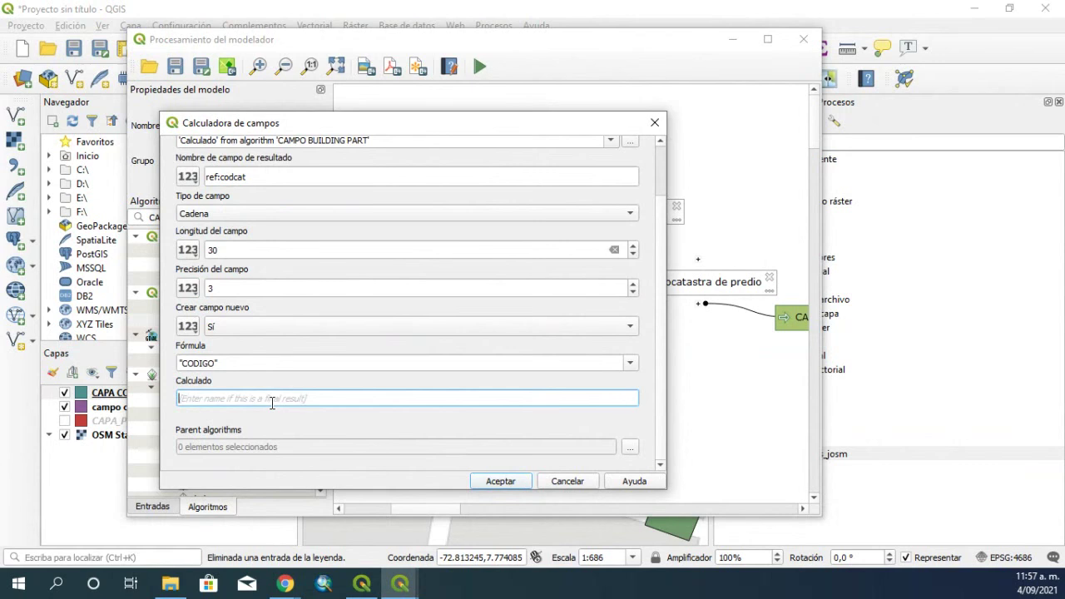
pyautogui.write('C')
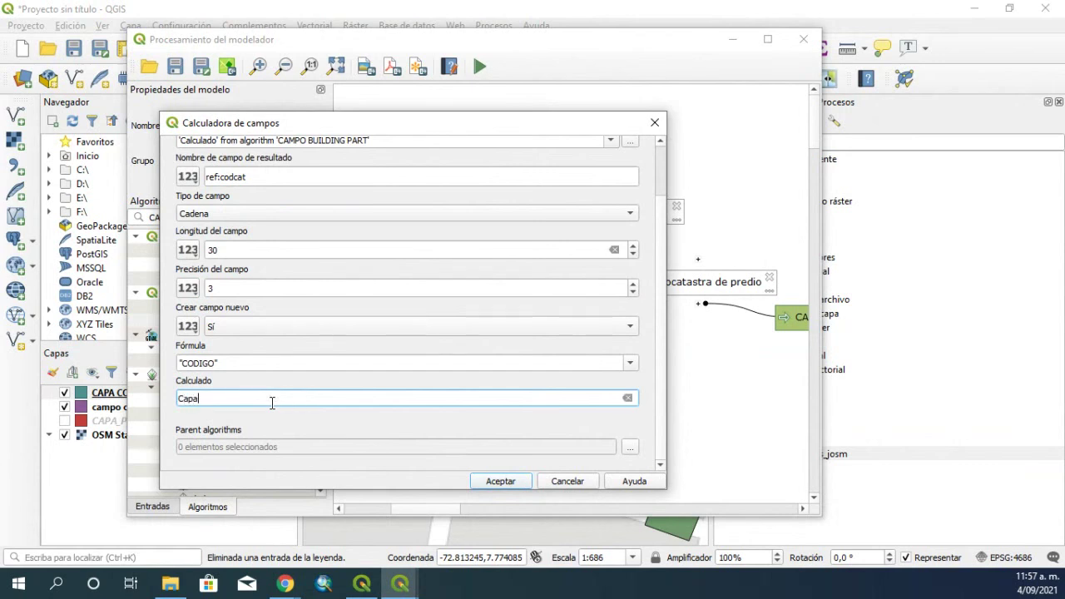
pyautogui.write('apa parte')
pyautogui.click(491, 481)
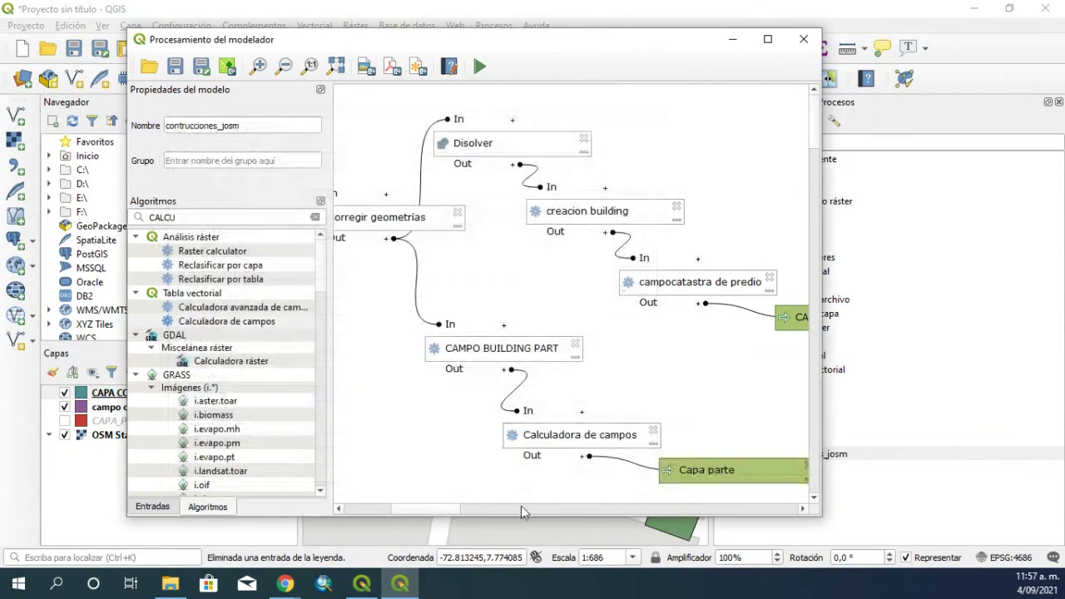
# Check the CAPA CONSTRUCCION output definition and the settings of the campocatastra de predio calculator
pyautogui.moveTo(423, 510); pyautogui.dragTo(452, 512)
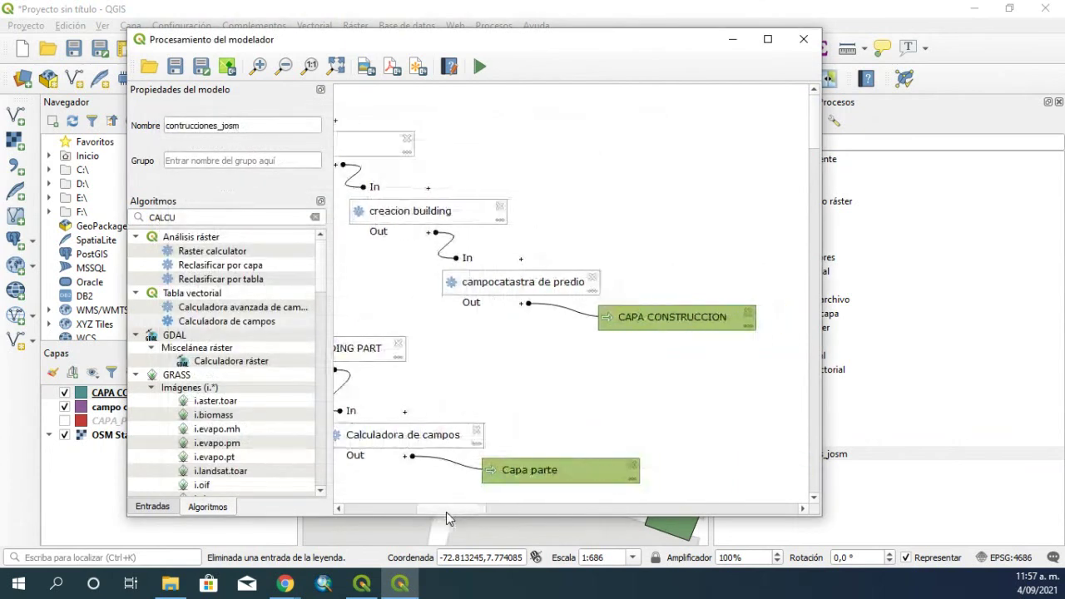
pyautogui.doubleClick(648, 308)
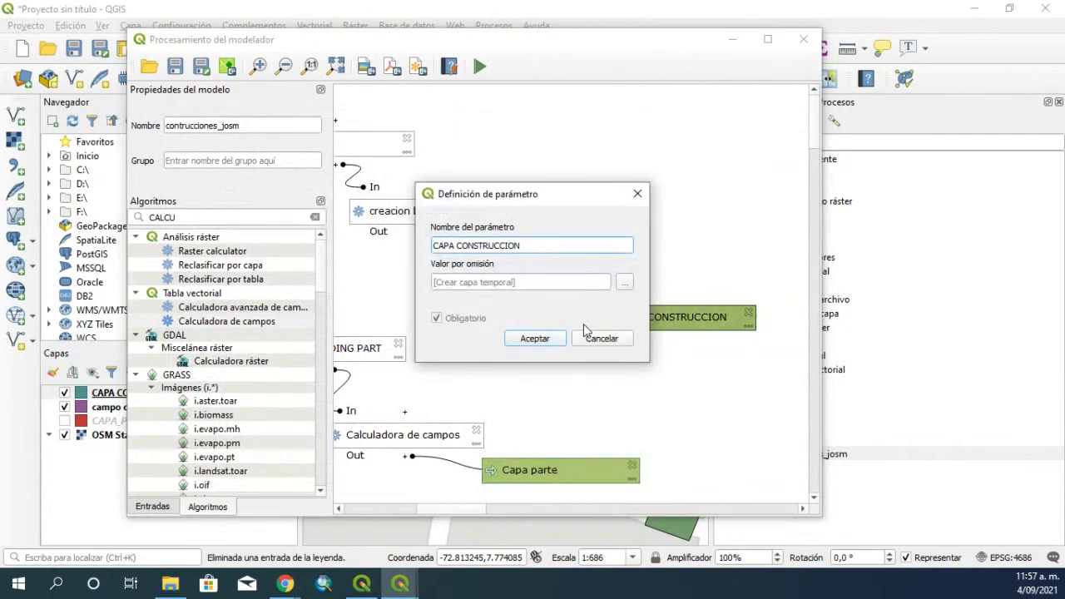
pyautogui.click(601, 338)
pyautogui.doubleClick(535, 280)
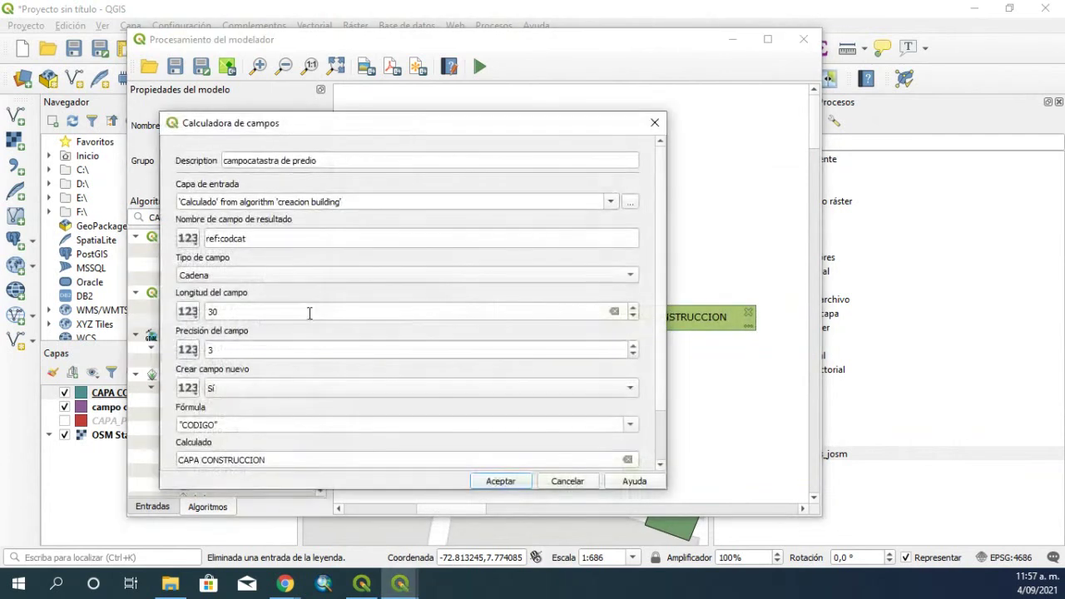
pyautogui.moveTo(267, 460); pyautogui.dragTo(204, 468)
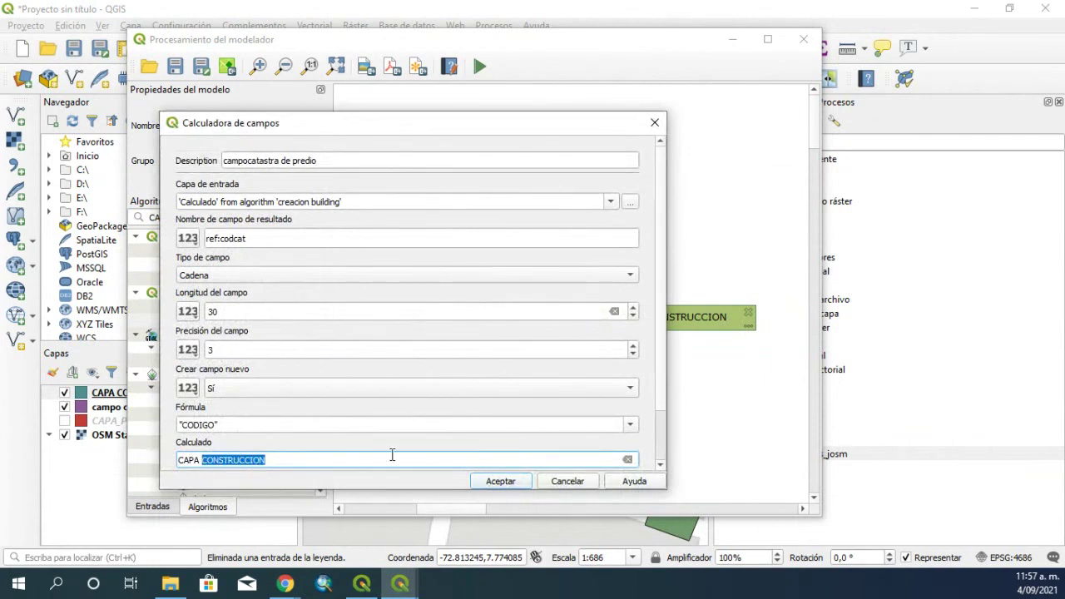
pyautogui.click(491, 481)
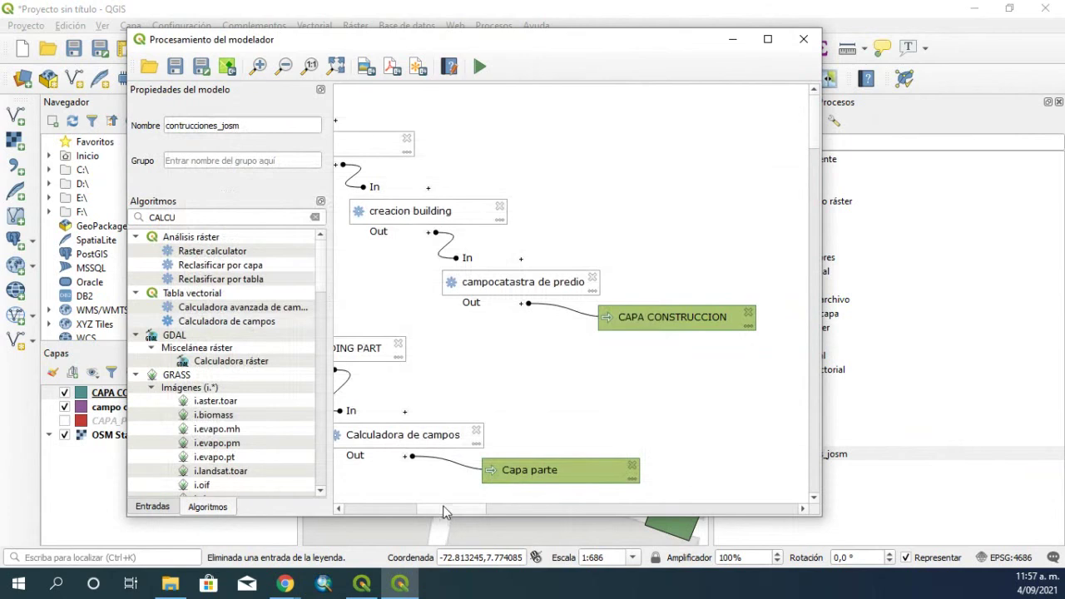
# Save the contrucciones_josm model with its new Capa parte output
pyautogui.moveTo(445, 511)
pyautogui.mouseDown()
pyautogui.moveTo(389, 508)
pyautogui.moveTo(442, 516)
pyautogui.mouseUp()
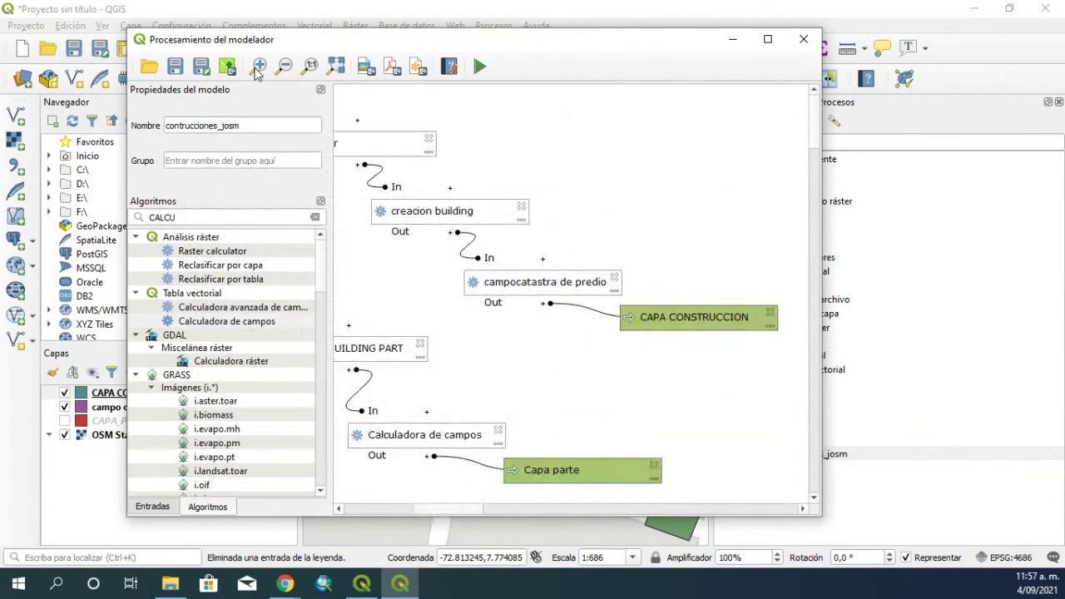
pyautogui.click(176, 68)
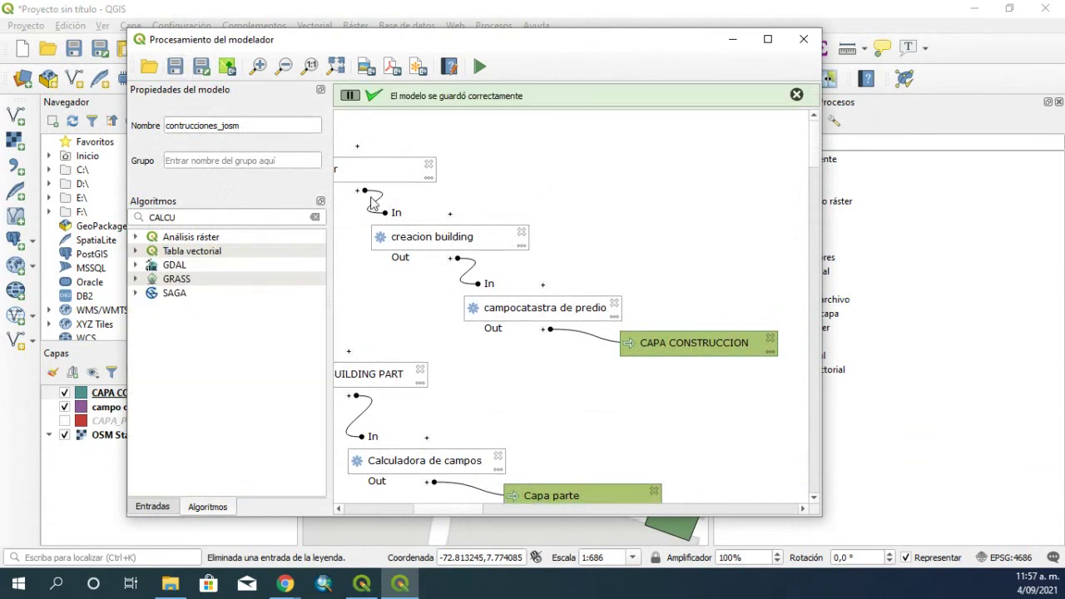
# Search the modeler's algorithms for "copia", "gs" and "gjs", and clear the search
pyautogui.moveTo(245, 213); pyautogui.dragTo(142, 221)
pyautogui.write('copia')
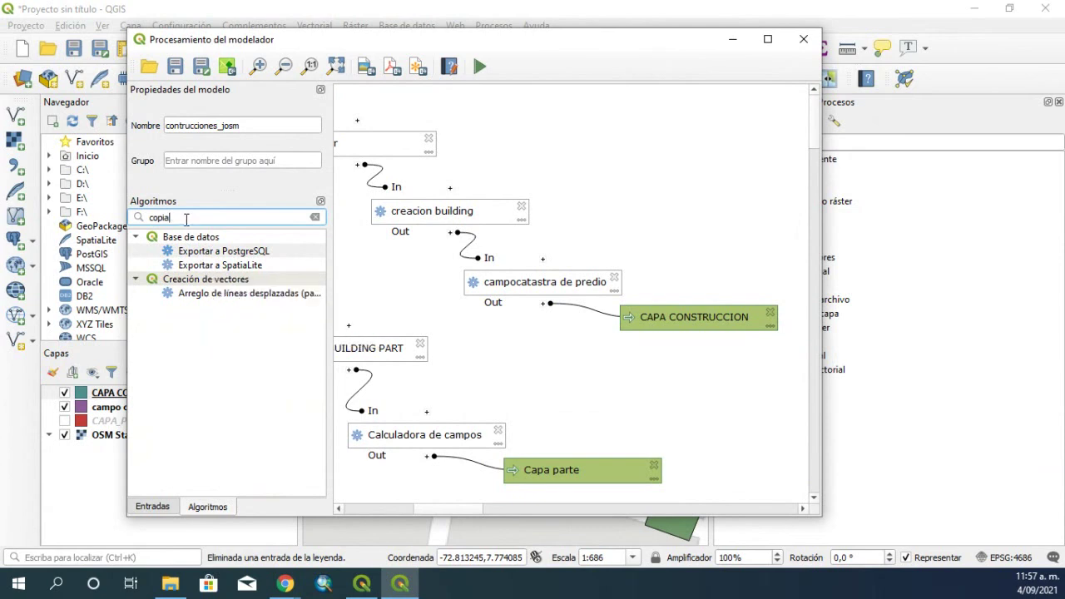
pyautogui.moveTo(186, 219); pyautogui.dragTo(143, 223)
pyautogui.write('gs')
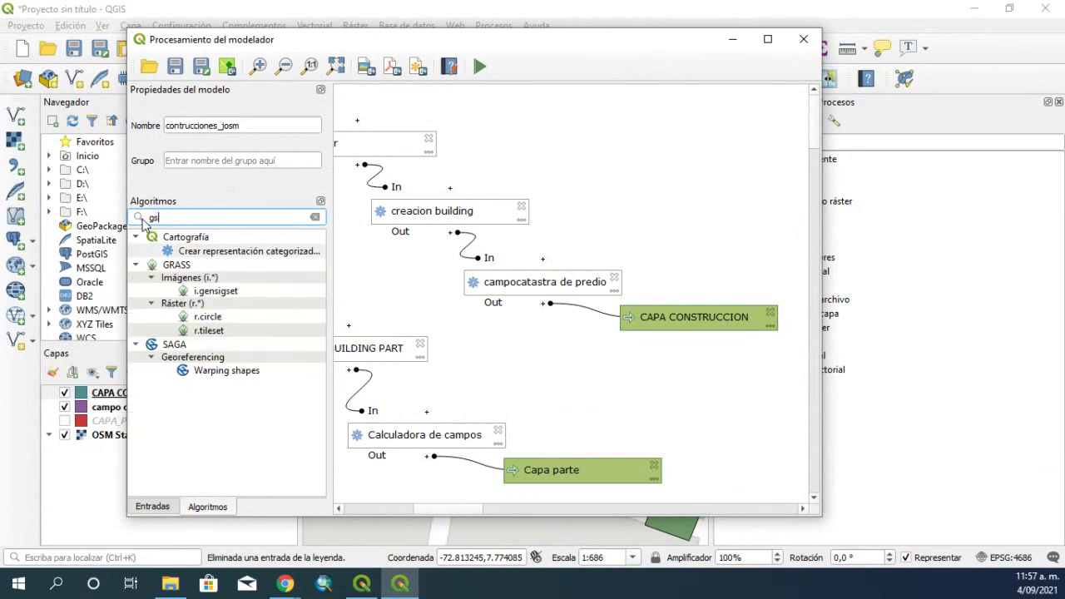
pyautogui.press('BackSpace')
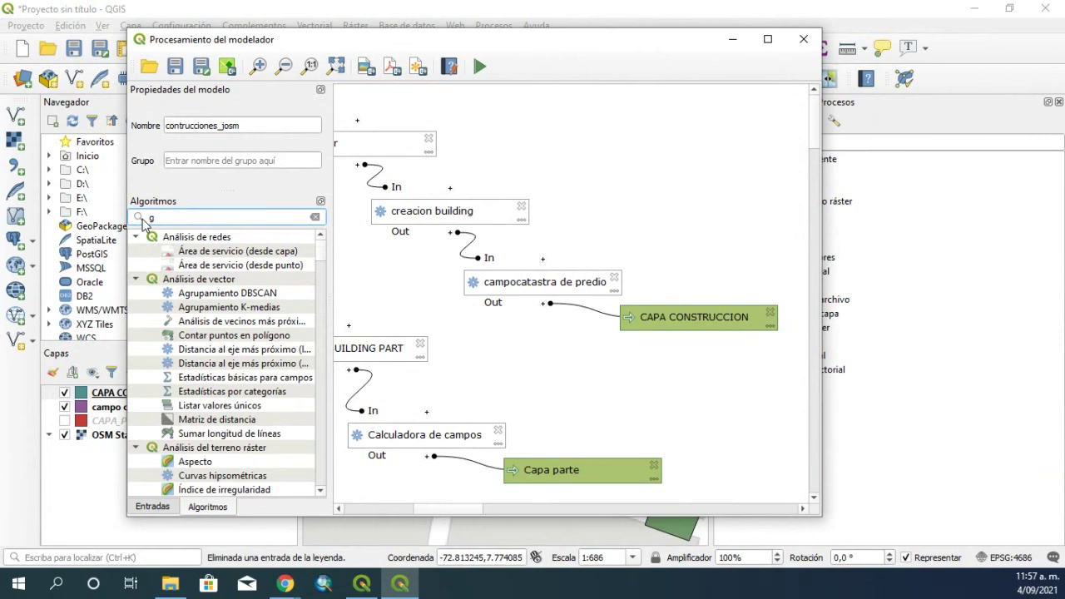
pyautogui.press('BackSpace')
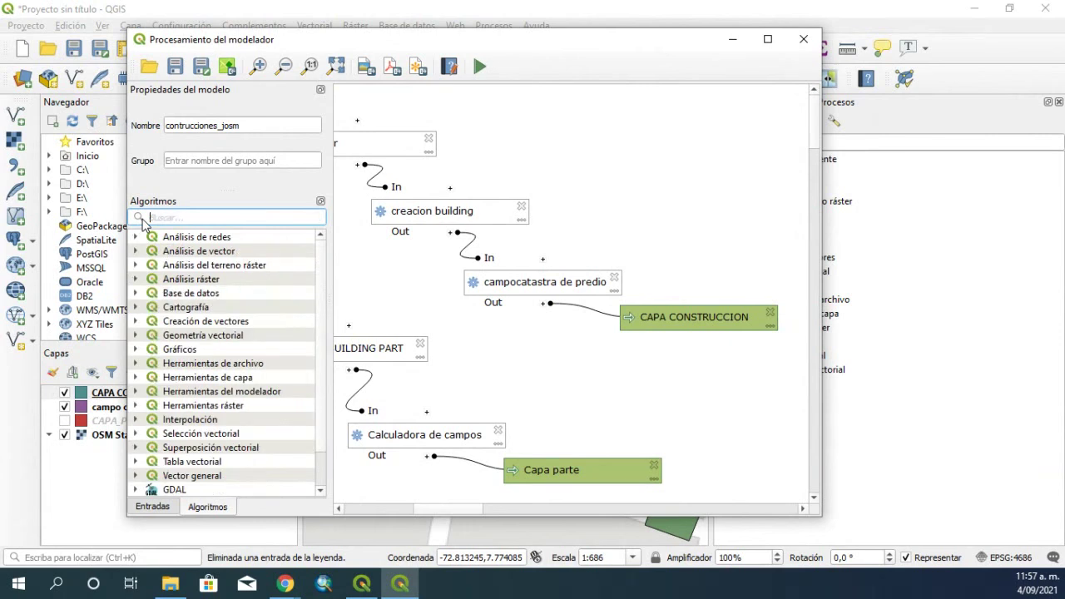
pyautogui.write('gs')
pyautogui.press('BackSpace')
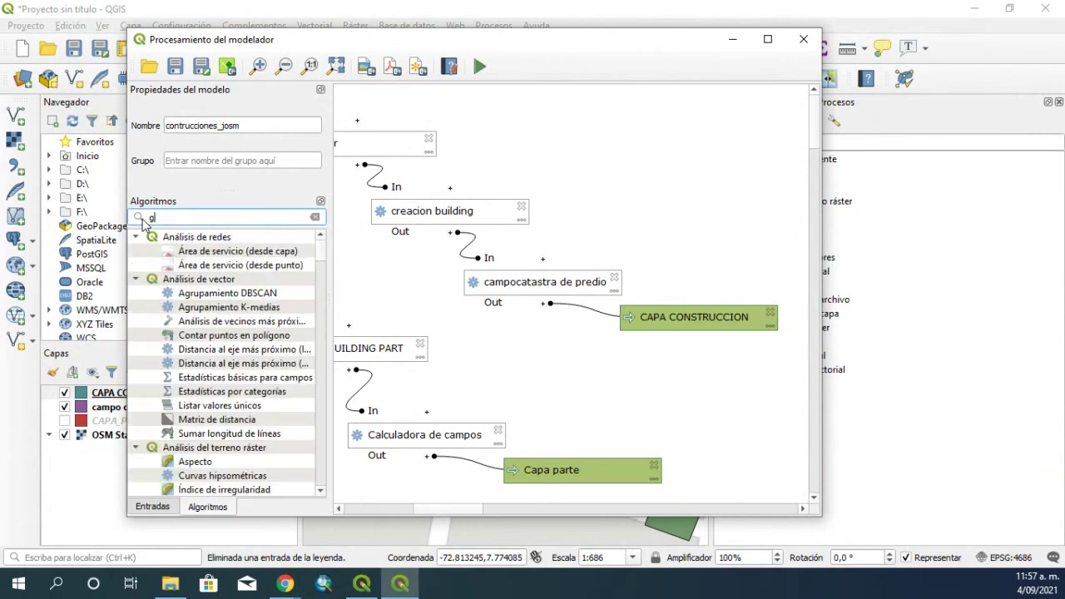
pyautogui.write('l')
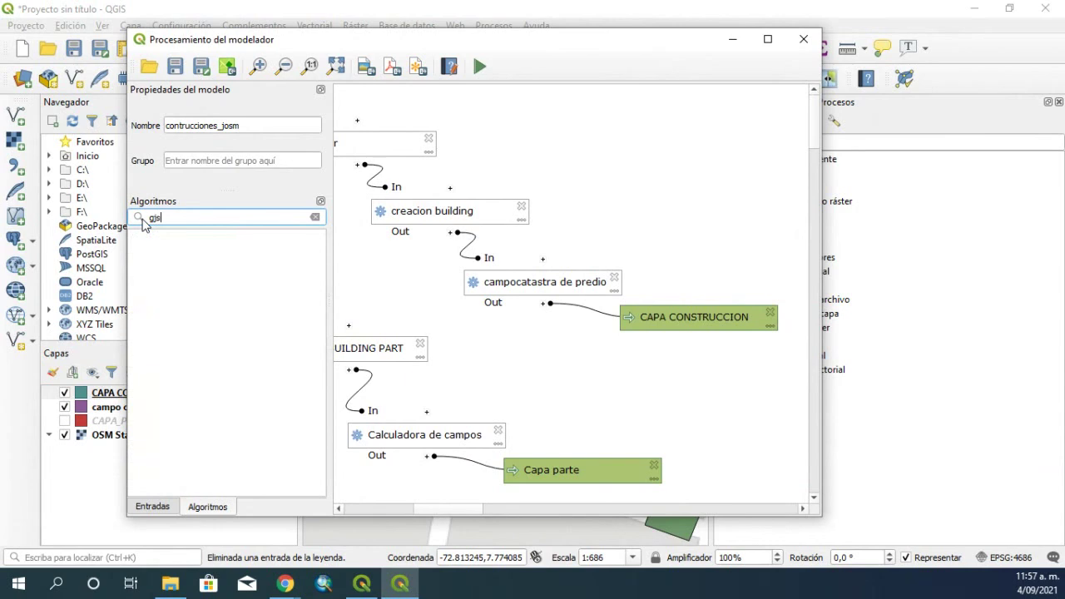
pyautogui.press('BackSpace')
pyautogui.press('BackSpace')
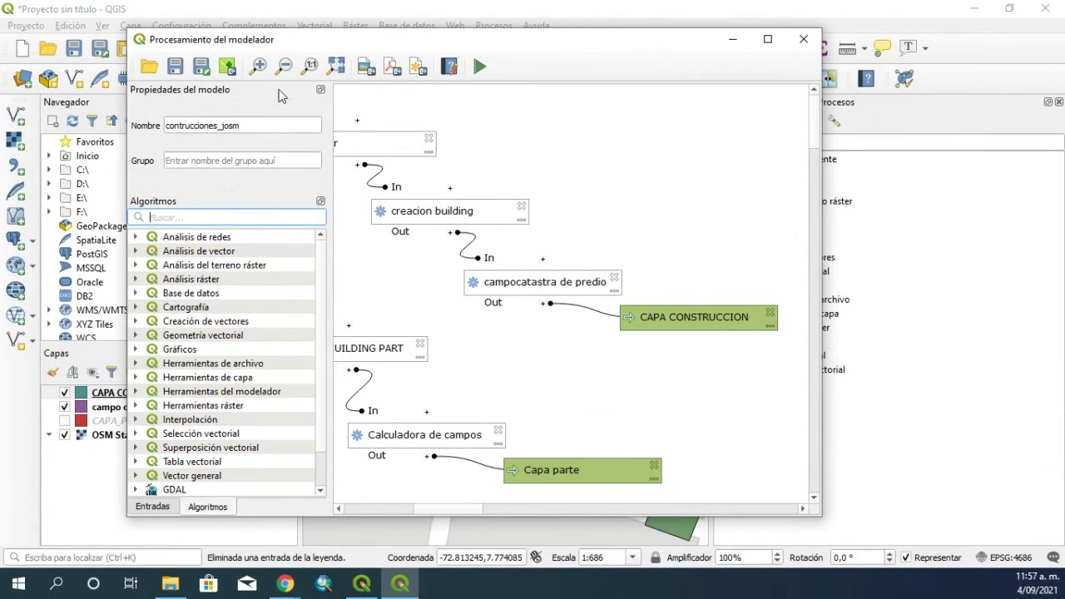
# Save the model again and minimize the modeler to return to the main map window
pyautogui.click(176, 68)
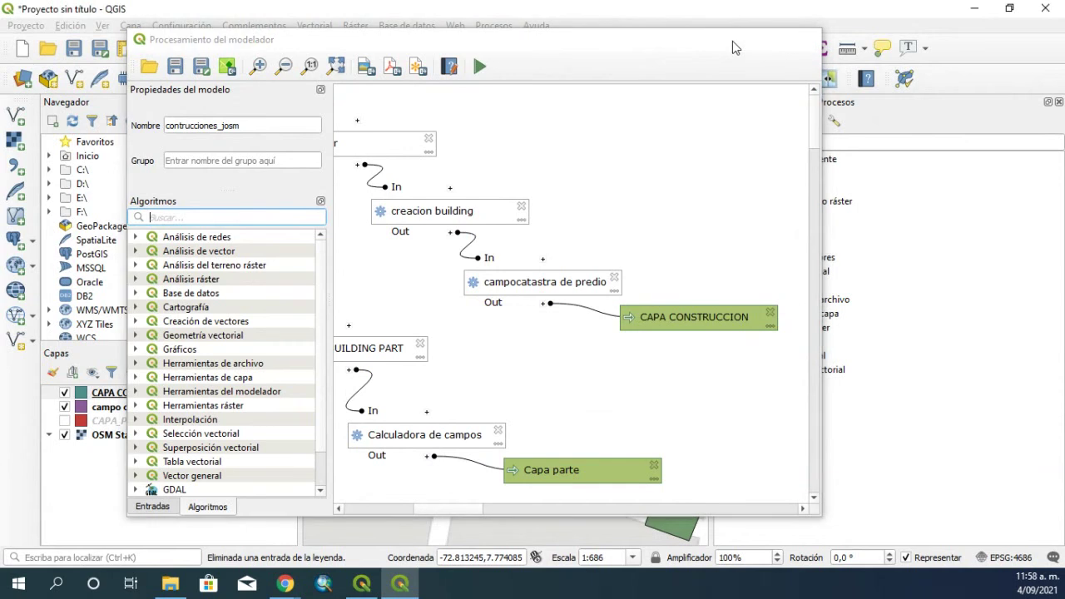
pyautogui.click(732, 41)
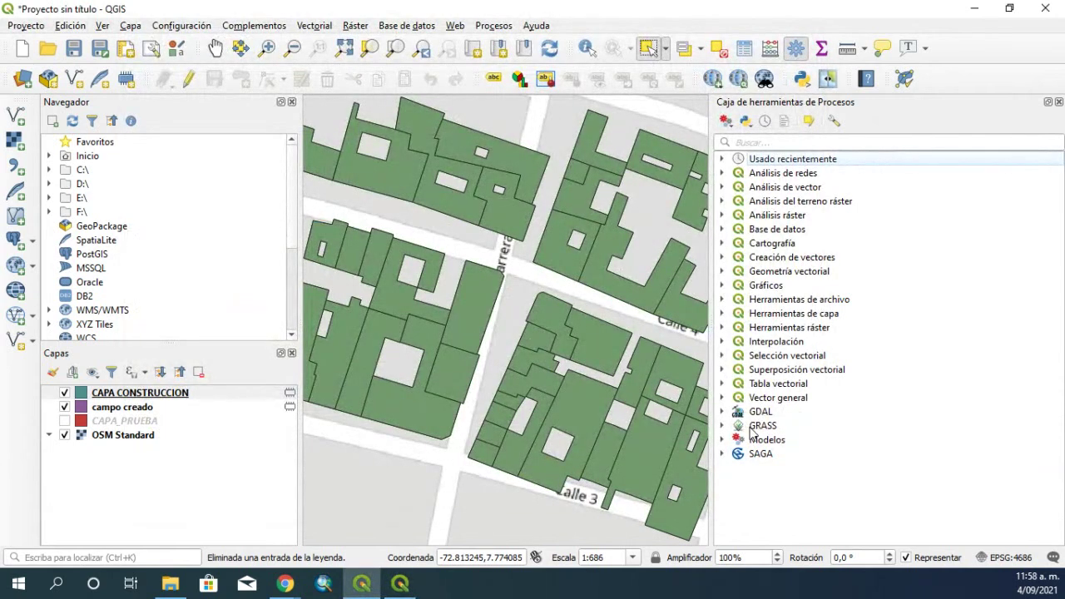
# Remove the CAPA CONSTRUCCION and campo creado layers and make the CAPA_PRUEBA layer visible on the map
pyautogui.click(149, 410)
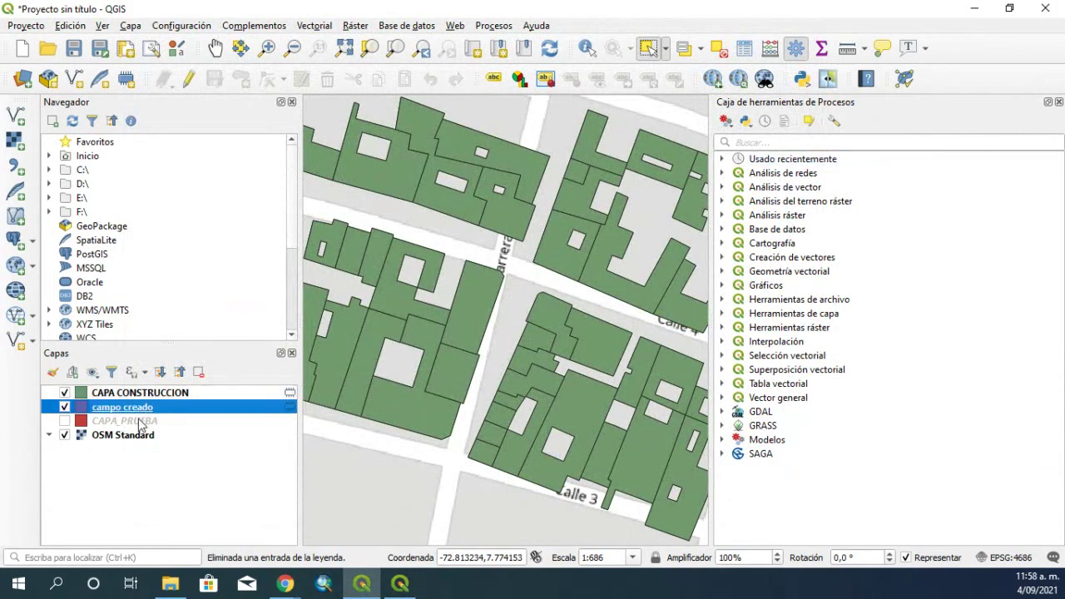
pyautogui.keyDown('ctrl'); pyautogui.click(119, 398); pyautogui.keyUp('ctrl')
pyautogui.rightClick(119, 398)
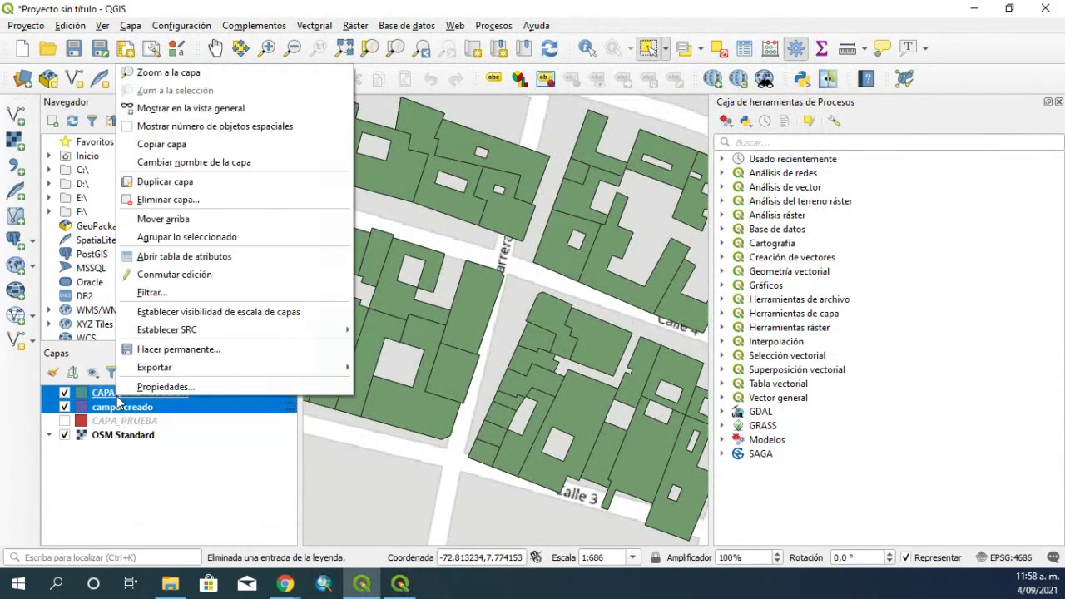
pyautogui.click(143, 206)
pyautogui.press('Return')
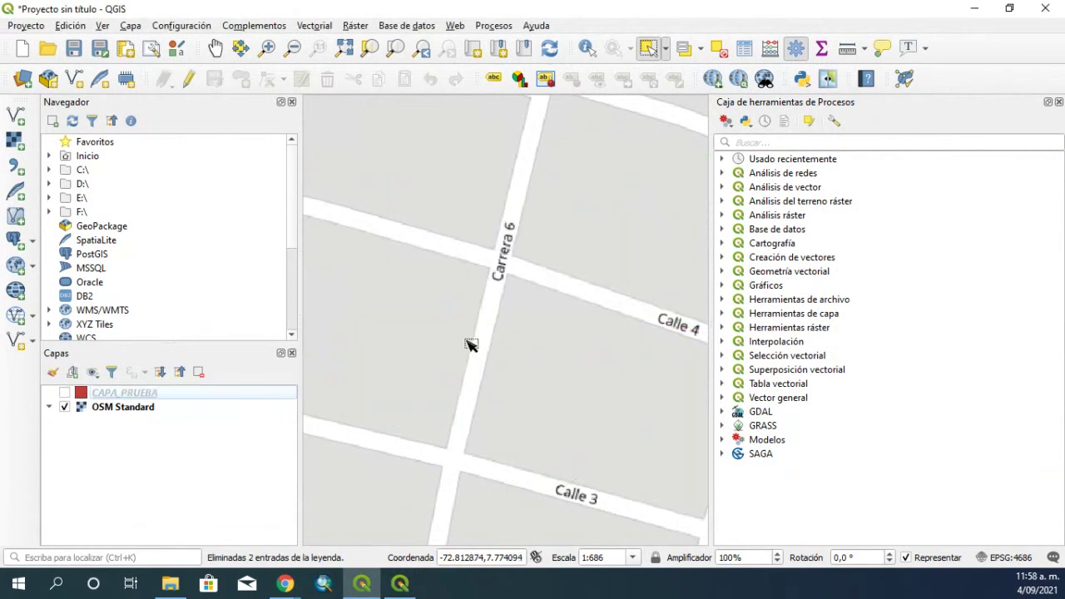
pyautogui.scroll(-2, 448, 348)
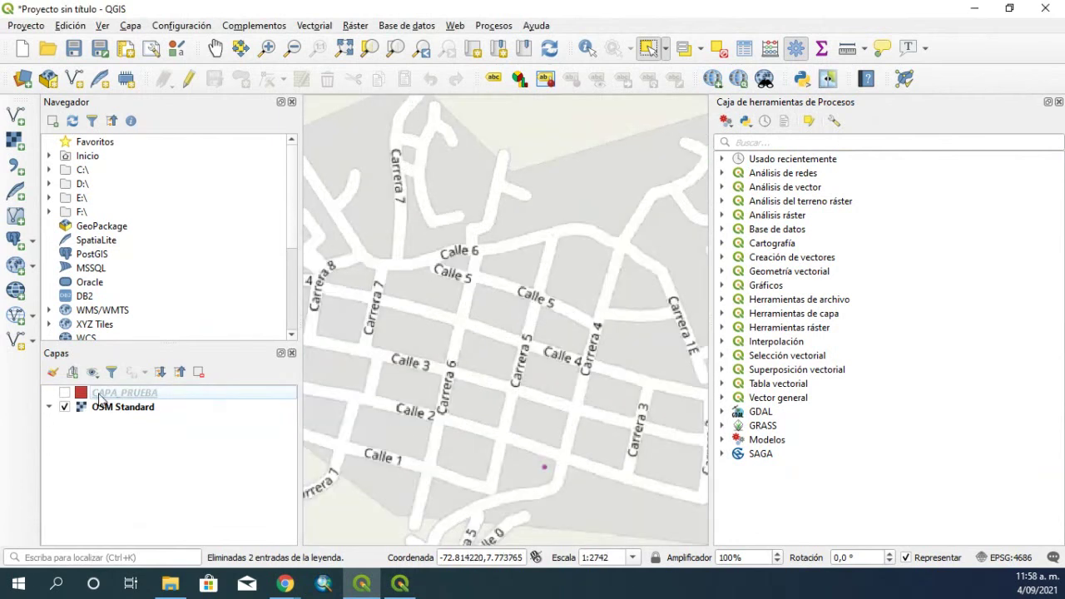
pyautogui.click(65, 393)
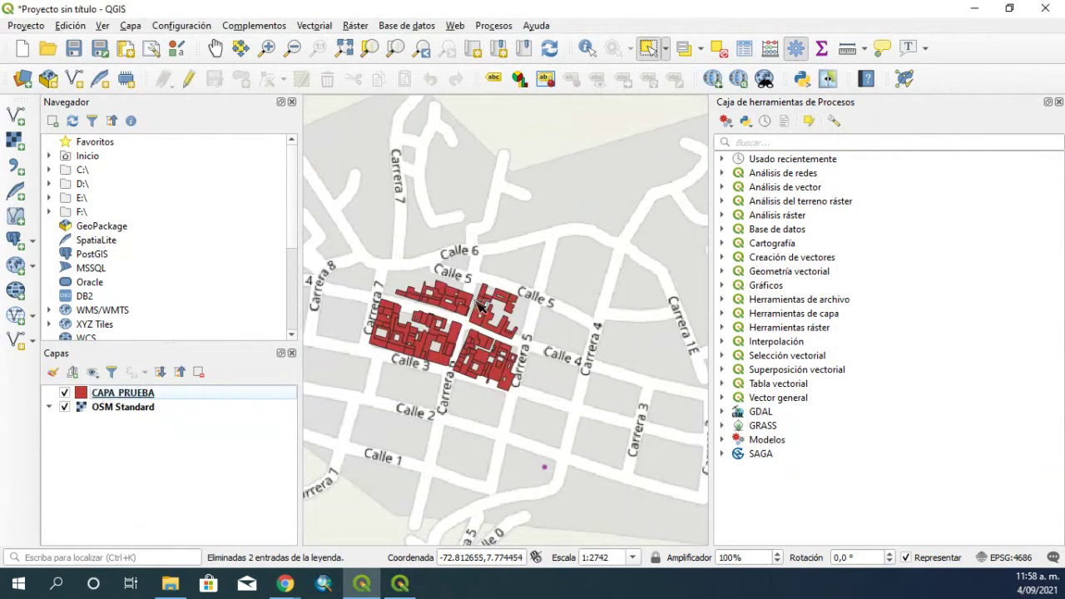
# Delete the contrucciones_josm model from the processing toolbox's Modelos group and confirm the deletion
pyautogui.click(723, 439)
pyautogui.rightClick(782, 453)
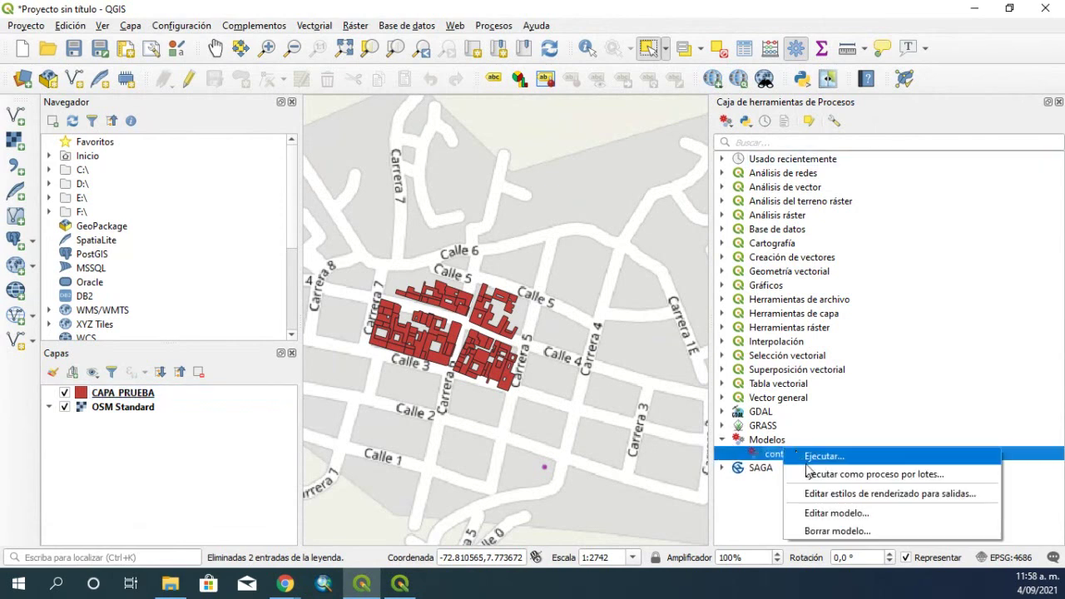
pyautogui.click(815, 532)
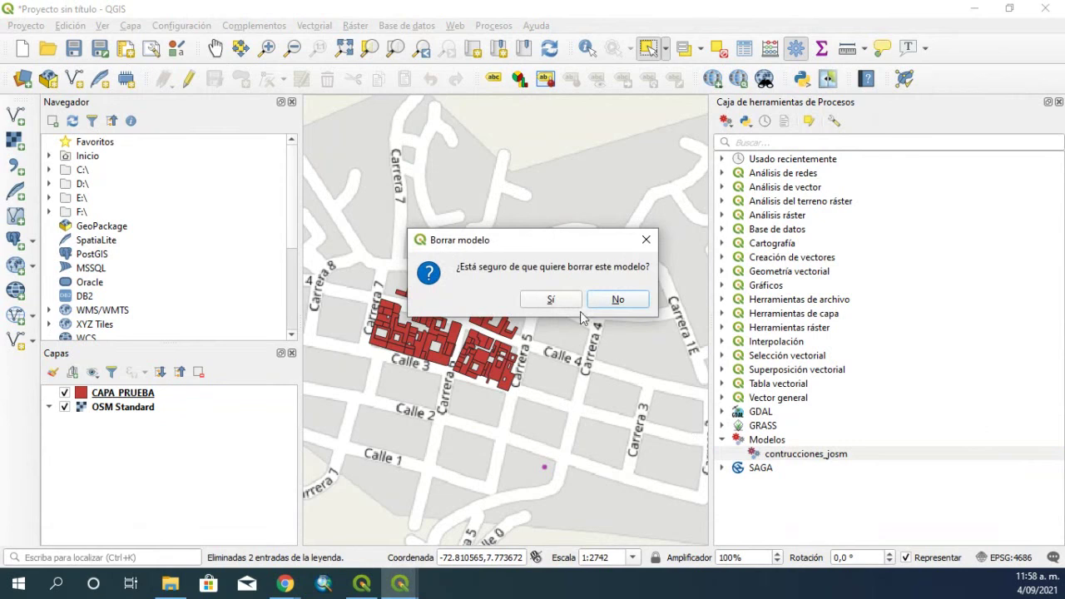
pyautogui.click(551, 300)
# Add the model file modelo_prueba.model3 from the OSM folder to the processing toolbox
pyautogui.click(726, 120)
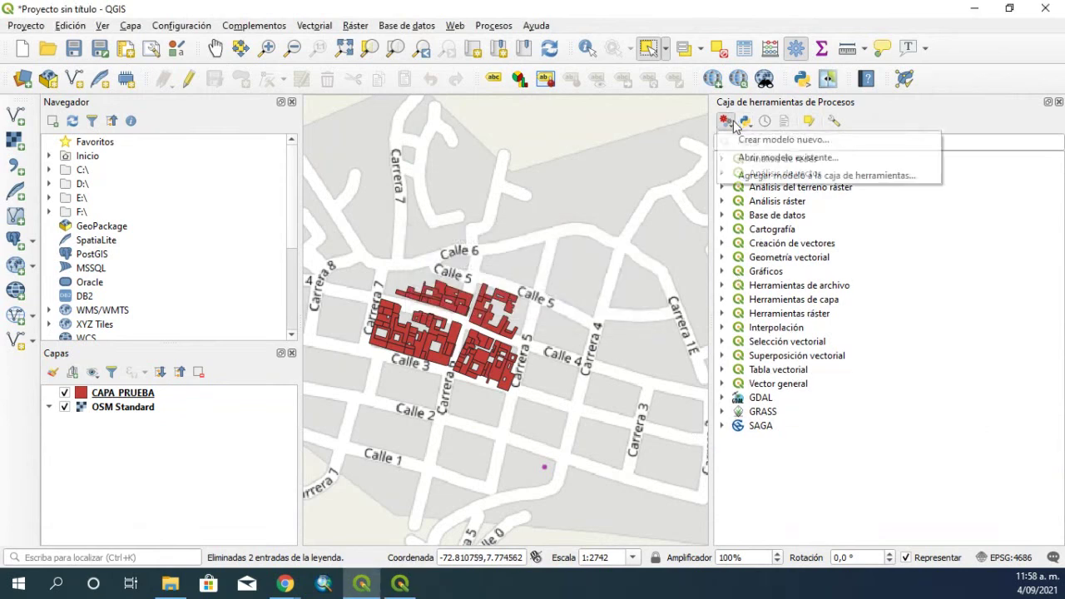
pyautogui.click(749, 175)
pyautogui.click(223, 148)
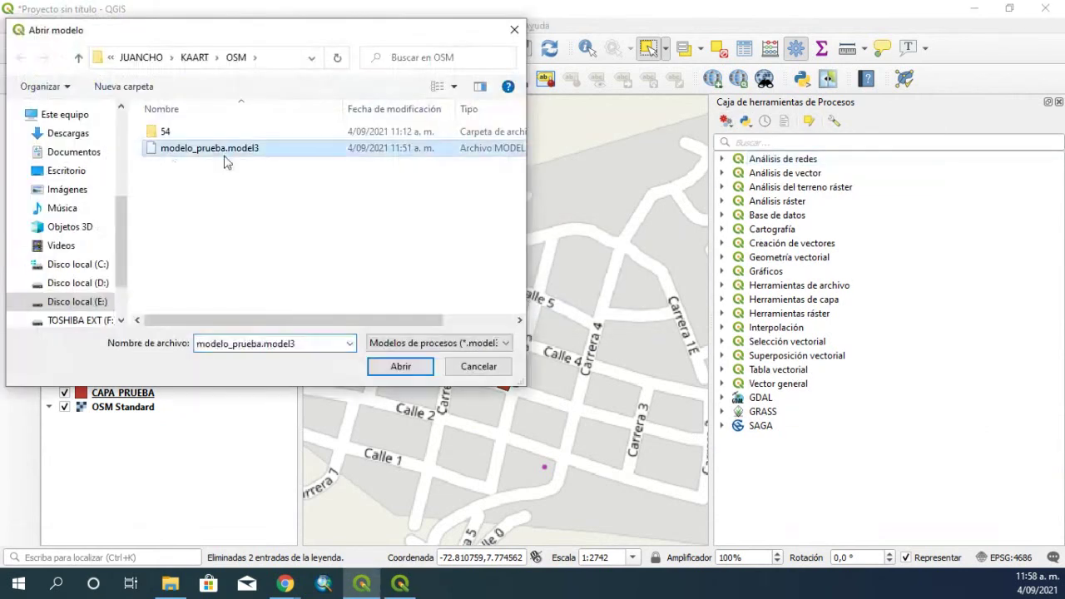
pyautogui.click(400, 366)
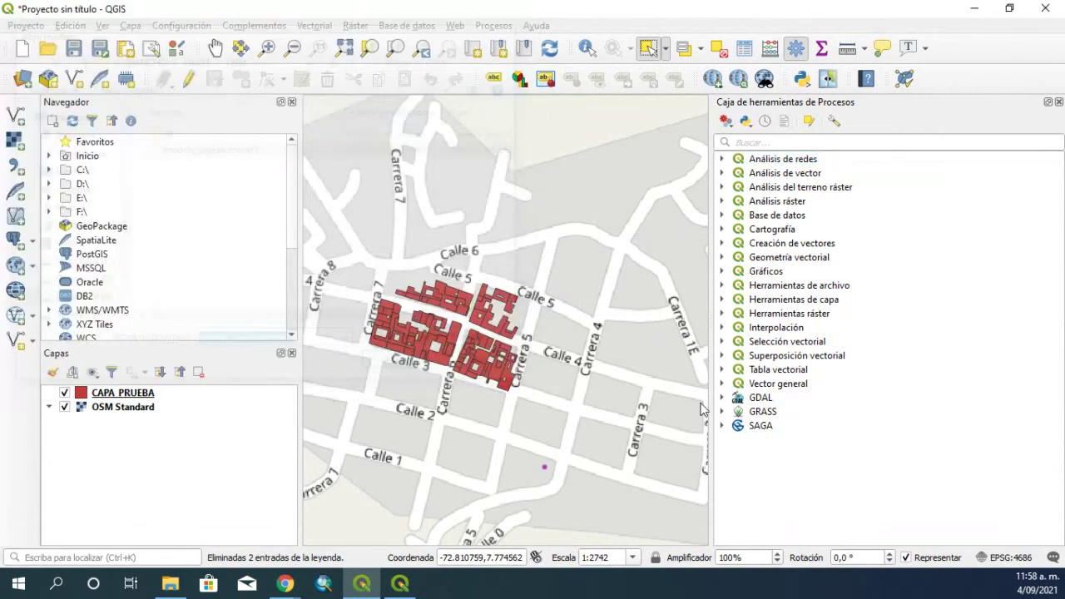
# Open the contrucciones_josm model's run dialog, check which outputs it offers, and close it without running
pyautogui.click(723, 439)
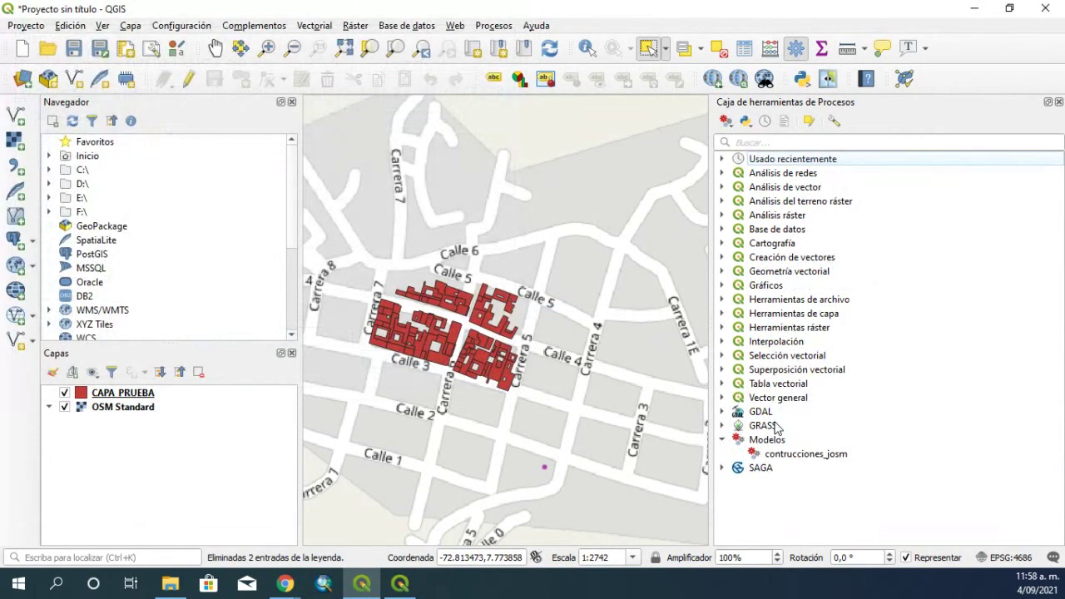
pyautogui.doubleClick(795, 455)
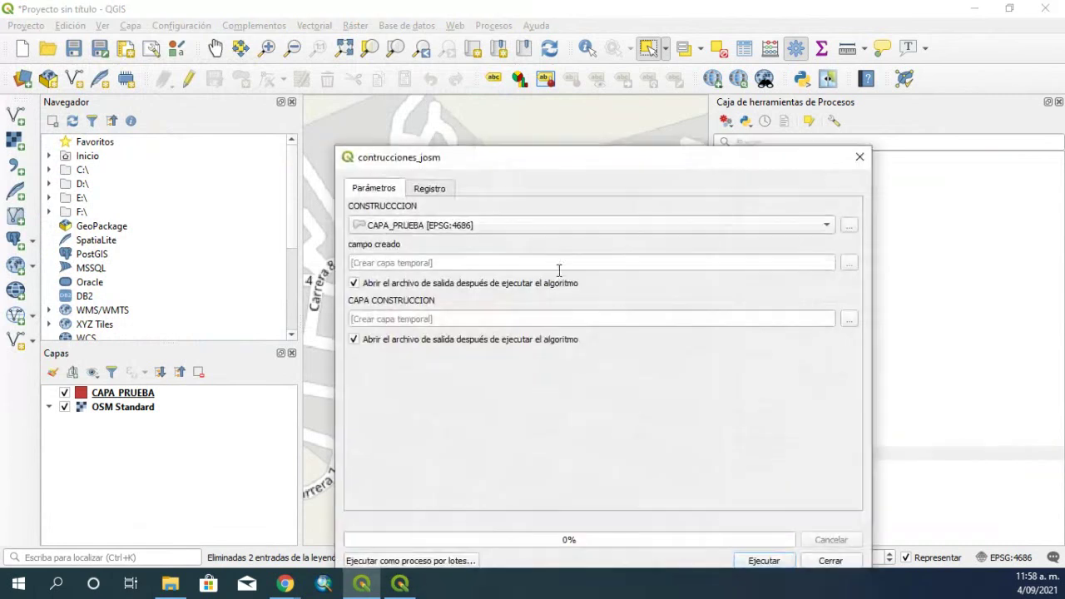
pyautogui.moveTo(487, 160); pyautogui.dragTo(595, 106)
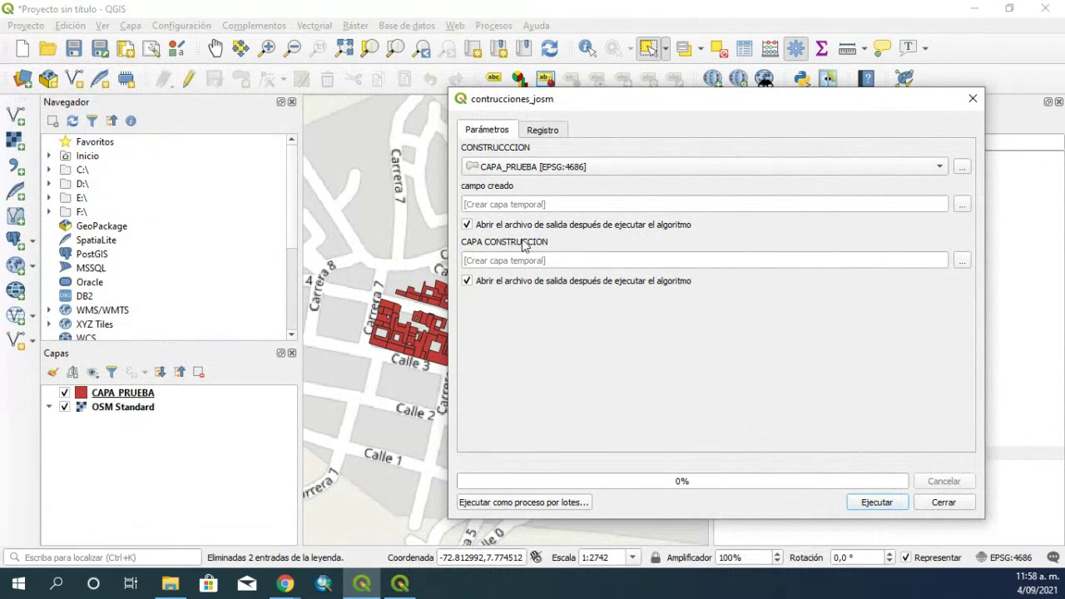
pyautogui.click(972, 99)
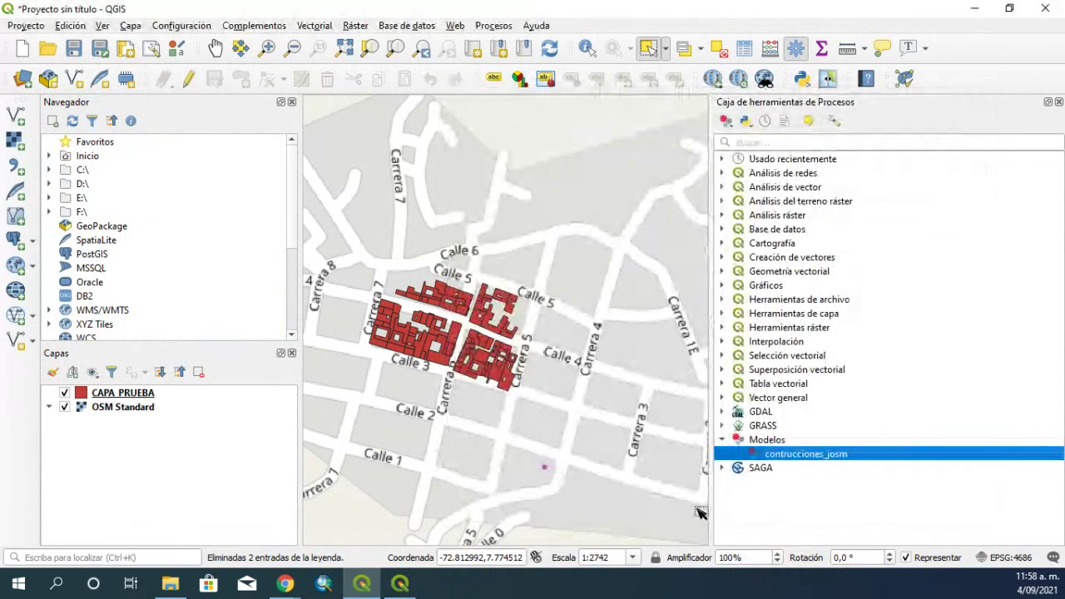
# Open contrucciones_josm for editing, check the chain leading to its CAPA CONSTRUCCION and Capa parte outputs, save it and close the modeler
pyautogui.rightClick(805, 454)
pyautogui.click(841, 499)
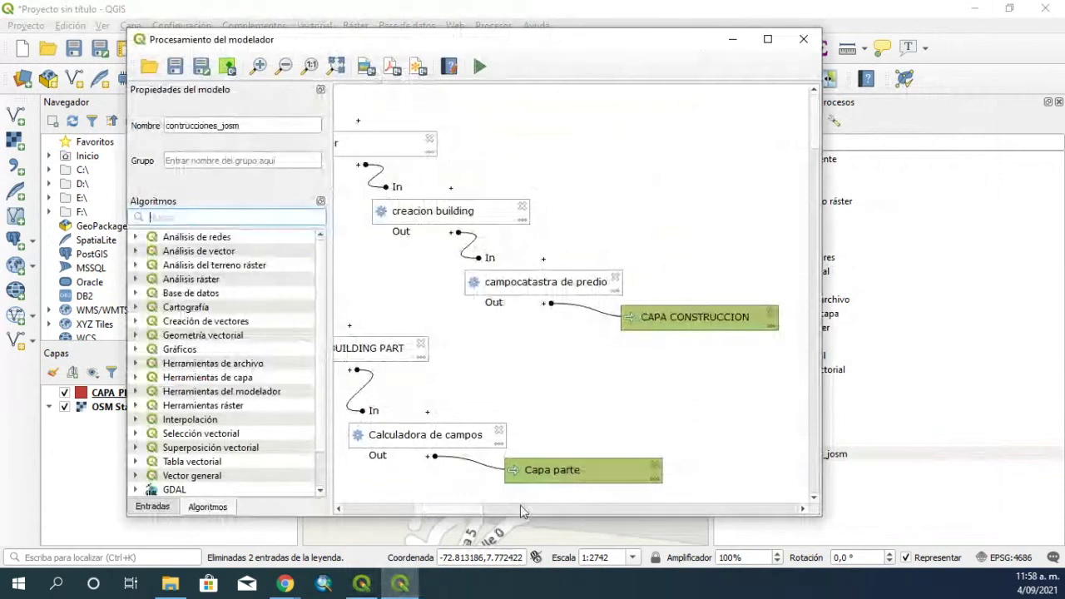
pyautogui.moveTo(522, 511); pyautogui.dragTo(482, 511)
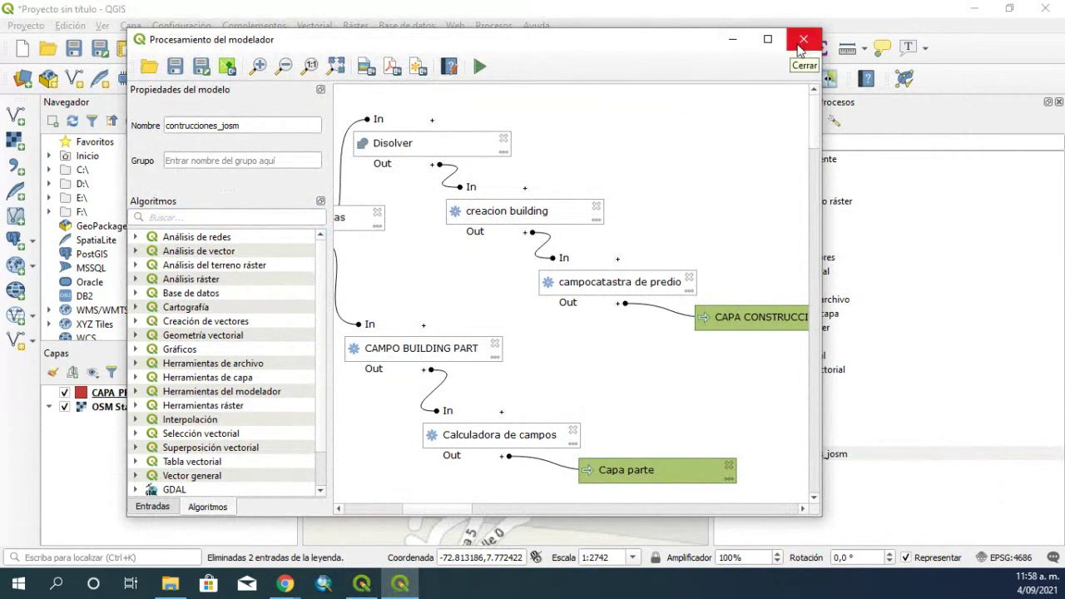
pyautogui.click(175, 67)
pyautogui.click(803, 39)
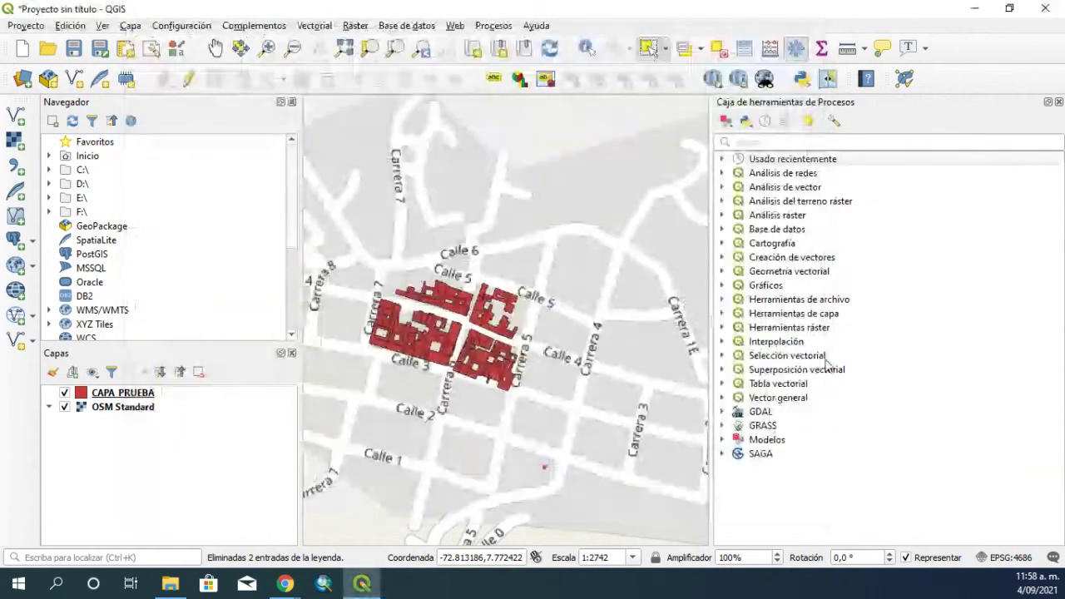
# Delete the contrucciones_josm model from the Modelos group again and confirm the deletion
pyautogui.doubleClick(776, 440)
pyautogui.click(782, 454)
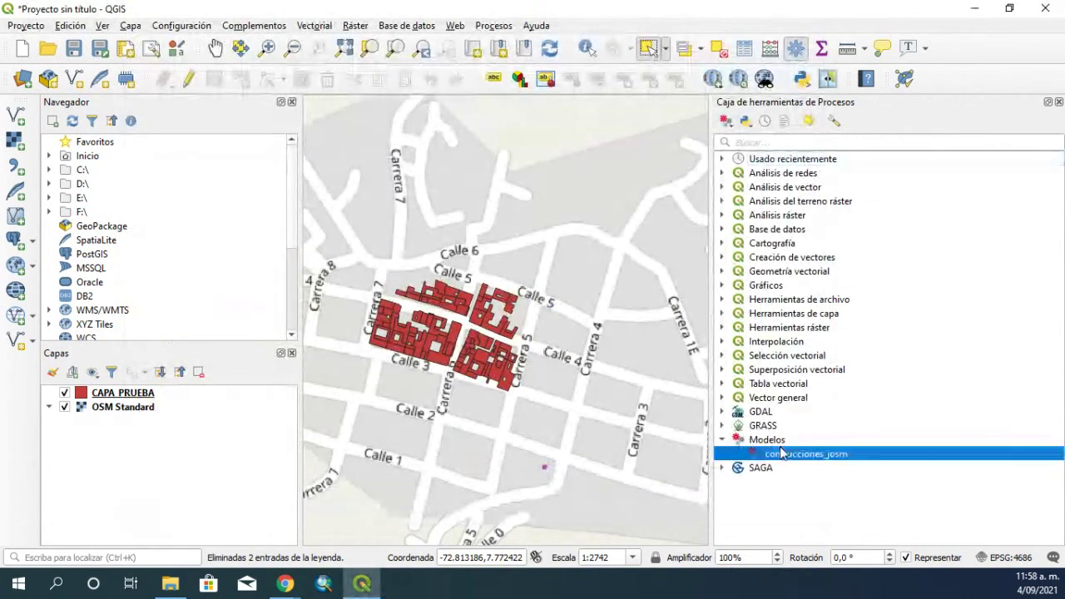
pyautogui.rightClick(782, 453)
pyautogui.click(801, 526)
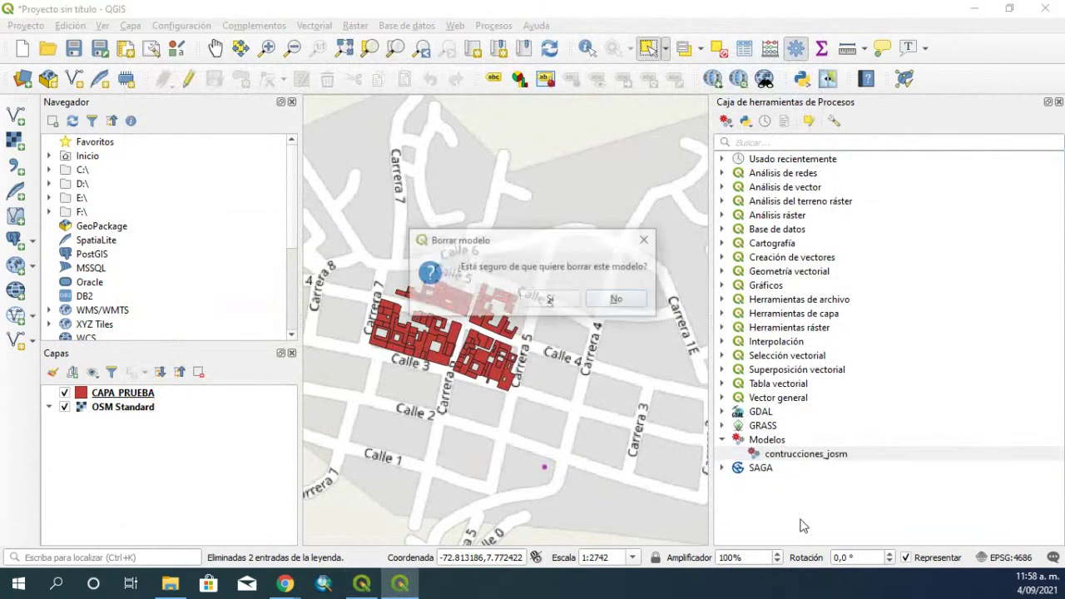
pyautogui.click(539, 300)
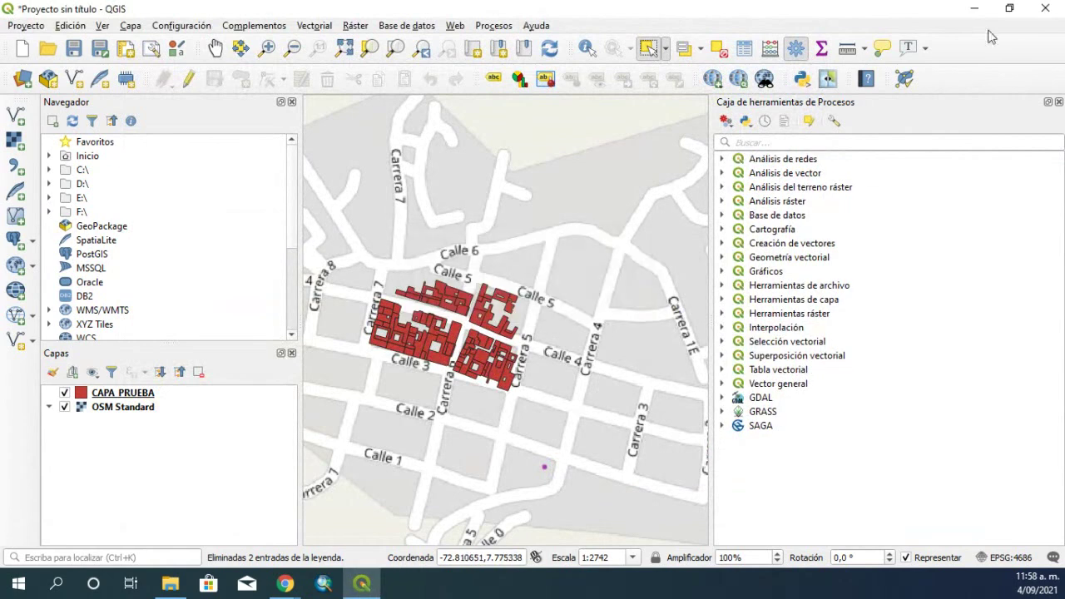
# Restart QGIS with an empty project and add modelo_prueba.model3 to the processing toolbox
pyautogui.click(1044, 7)
pyautogui.click(533, 308)
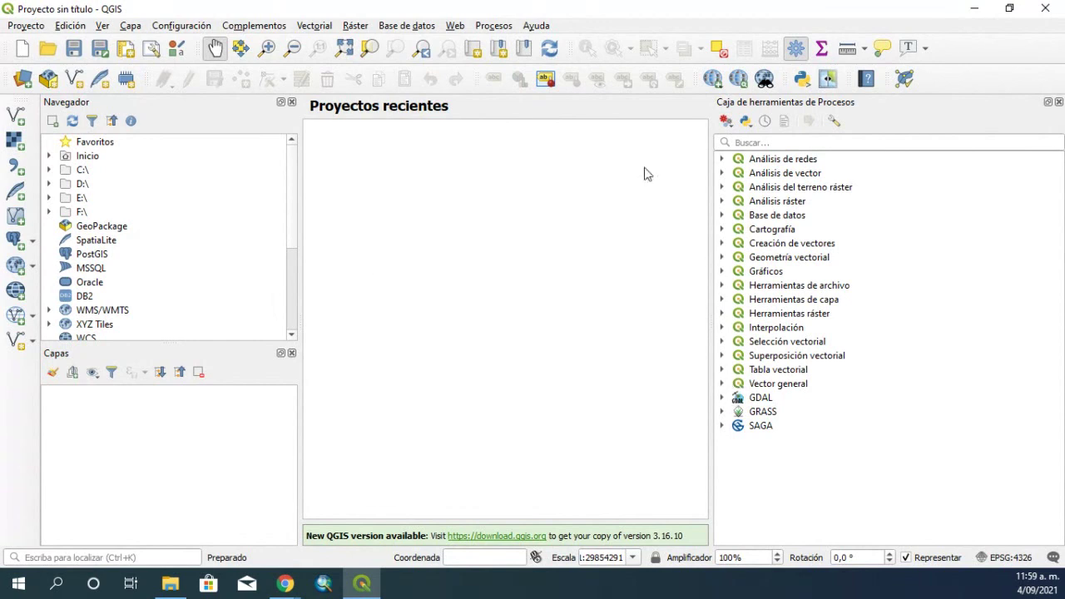
pyautogui.click(726, 121)
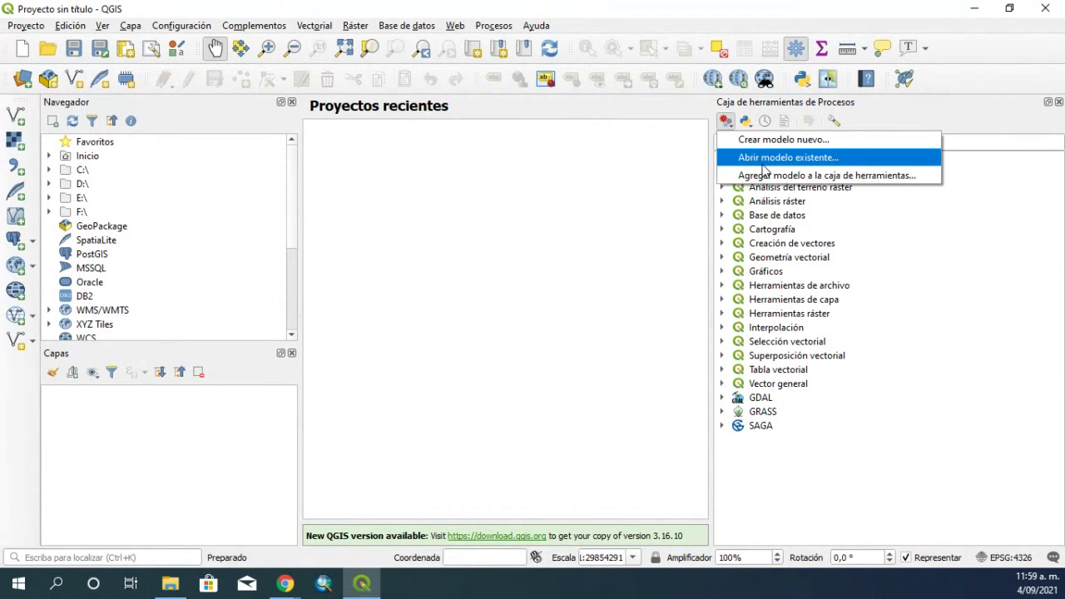
pyautogui.click(768, 175)
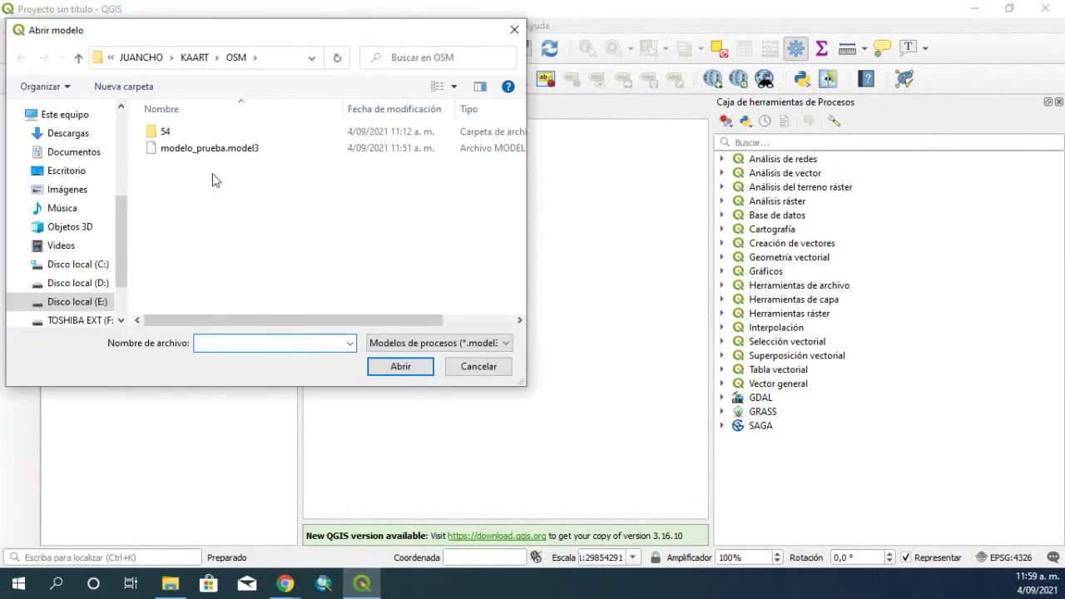
pyautogui.click(210, 148)
pyautogui.click(399, 367)
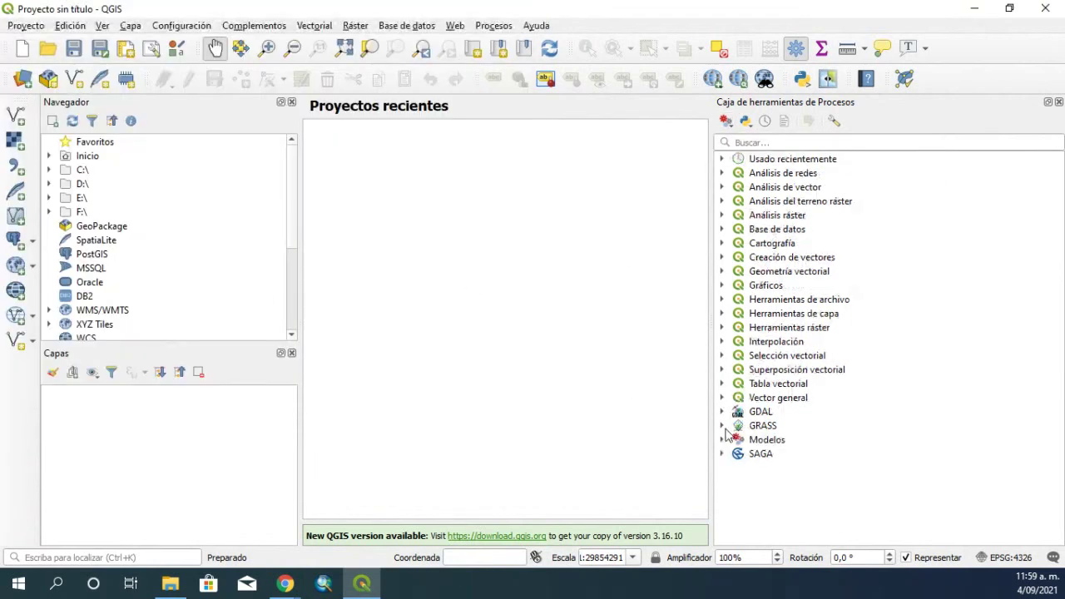
# Run the contrucciones_josm model with CAPA_PRUEBA.shp as the construction input and temporary output layers, and close its dialog
pyautogui.click(723, 439)
pyautogui.doubleClick(792, 457)
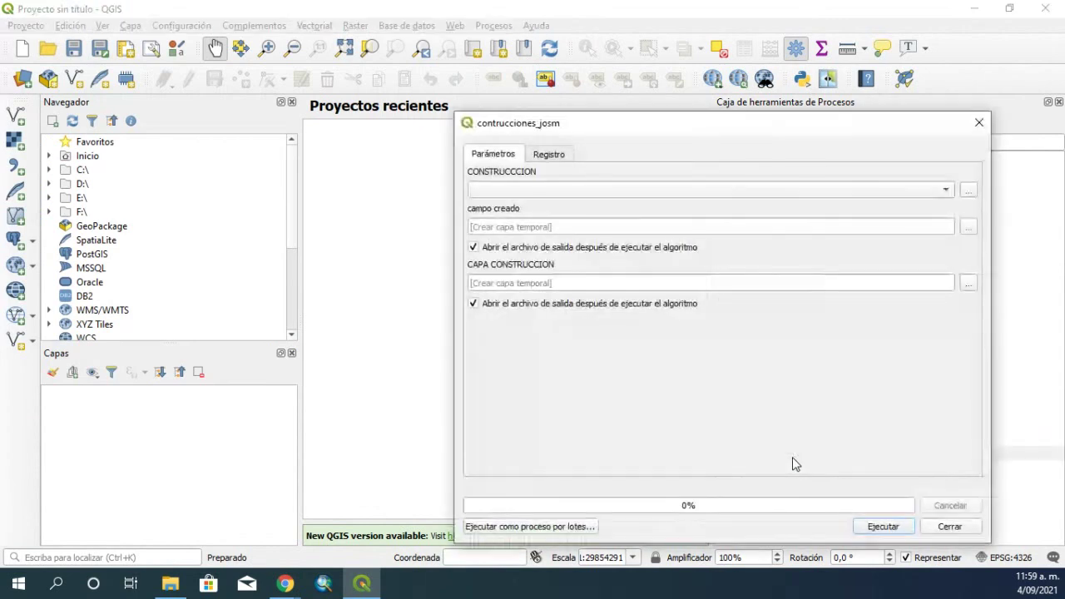
pyautogui.click(968, 190)
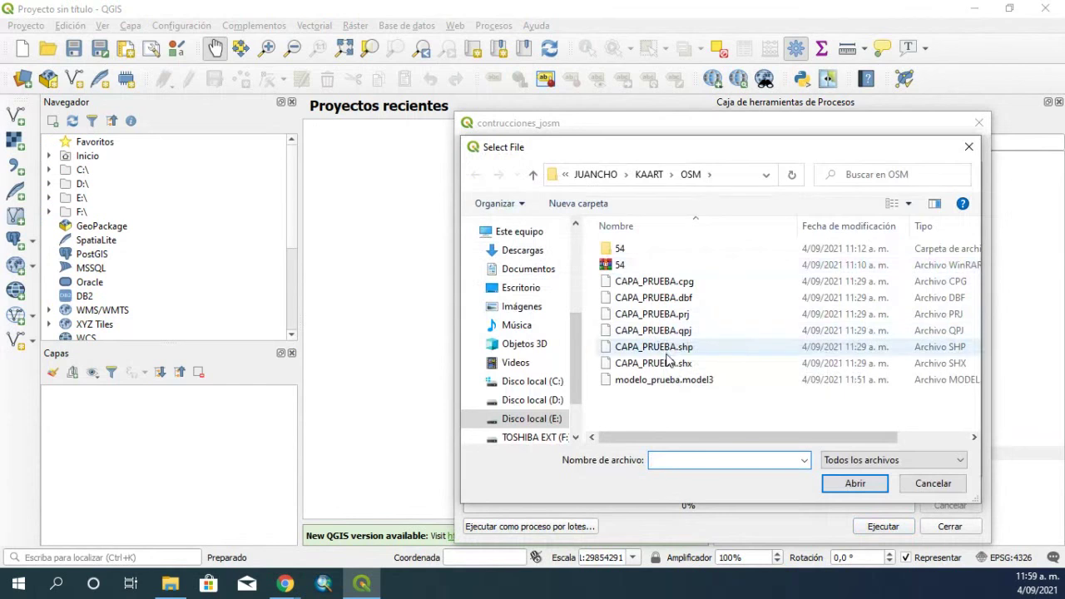
pyautogui.click(666, 348)
pyautogui.click(855, 484)
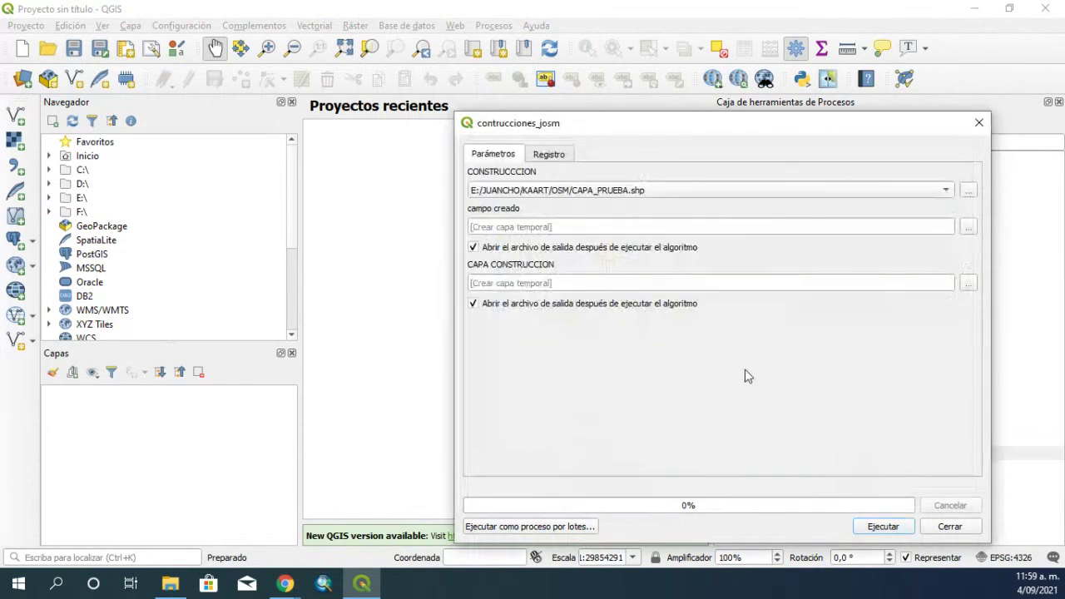
pyautogui.click(883, 529)
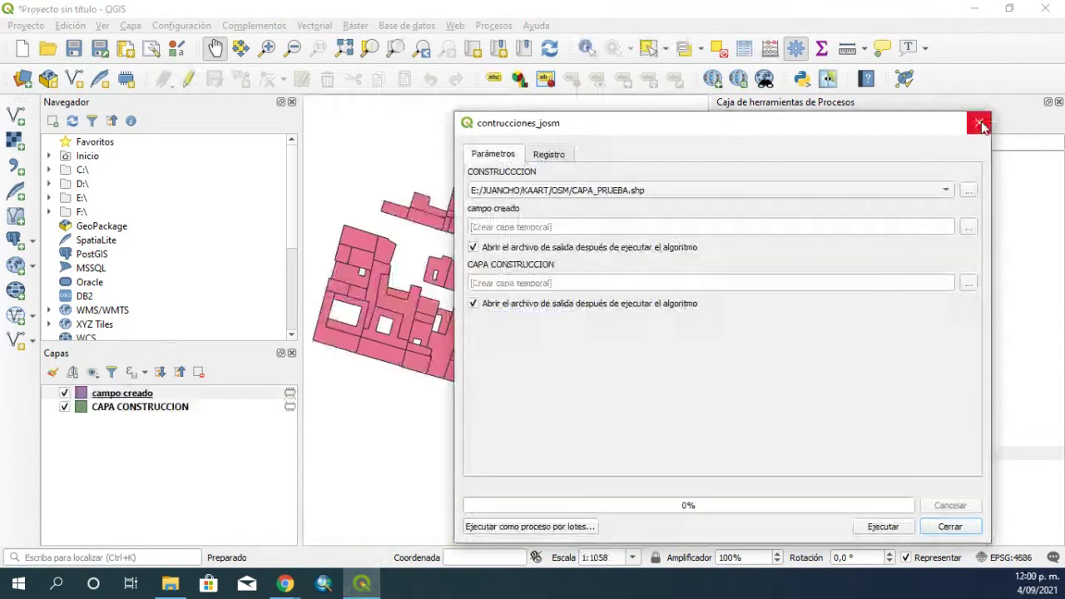
pyautogui.click(979, 123)
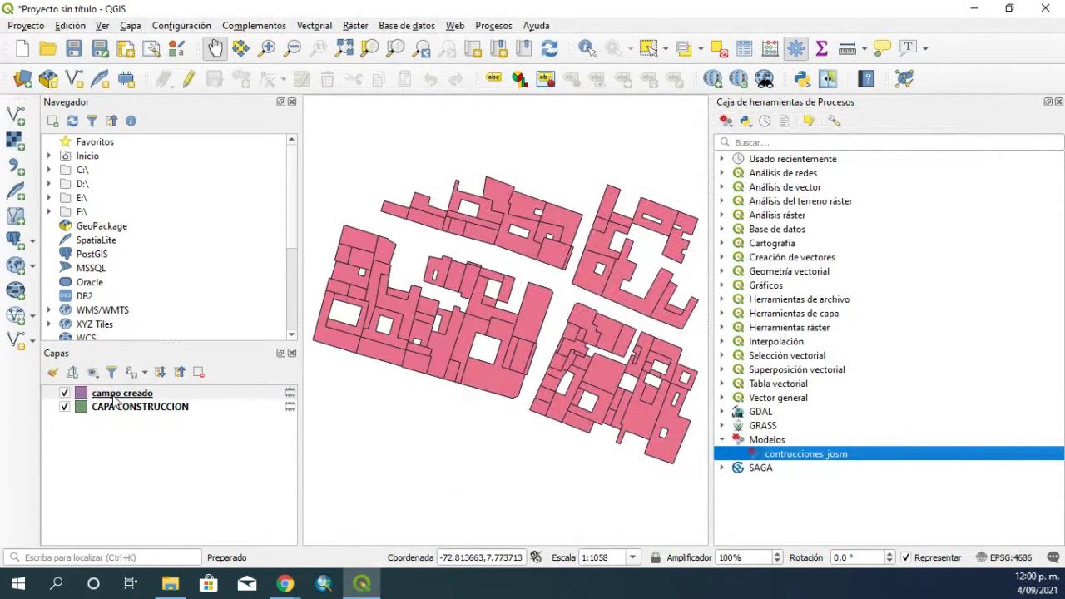
# Examine the campo creado layer's attribute table up to its last columns and close it
pyautogui.rightClick(113, 399)
pyautogui.click(167, 239)
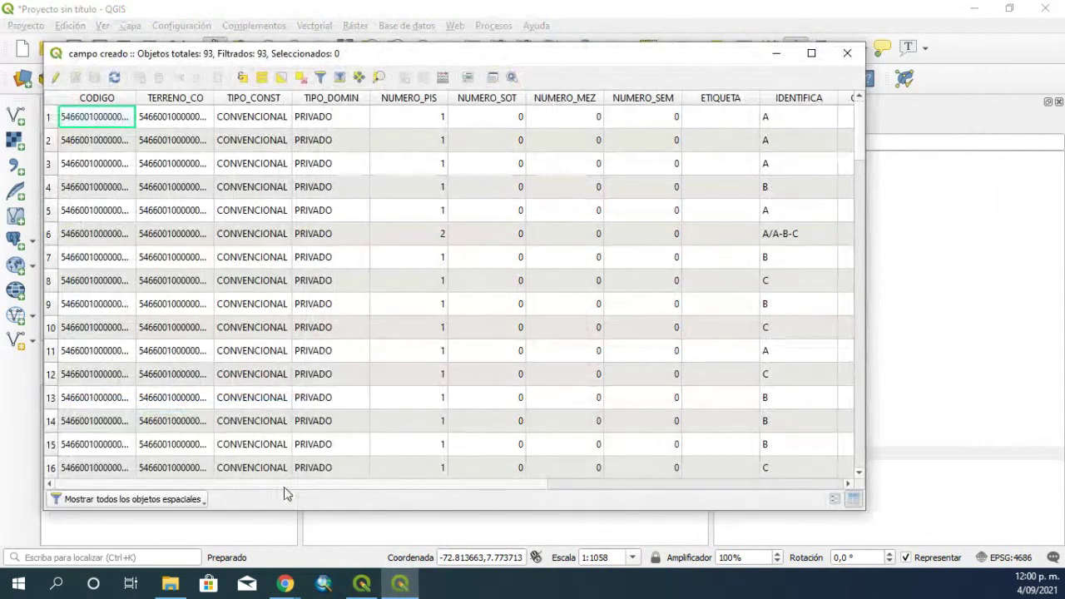
pyautogui.moveTo(288, 488); pyautogui.dragTo(638, 497)
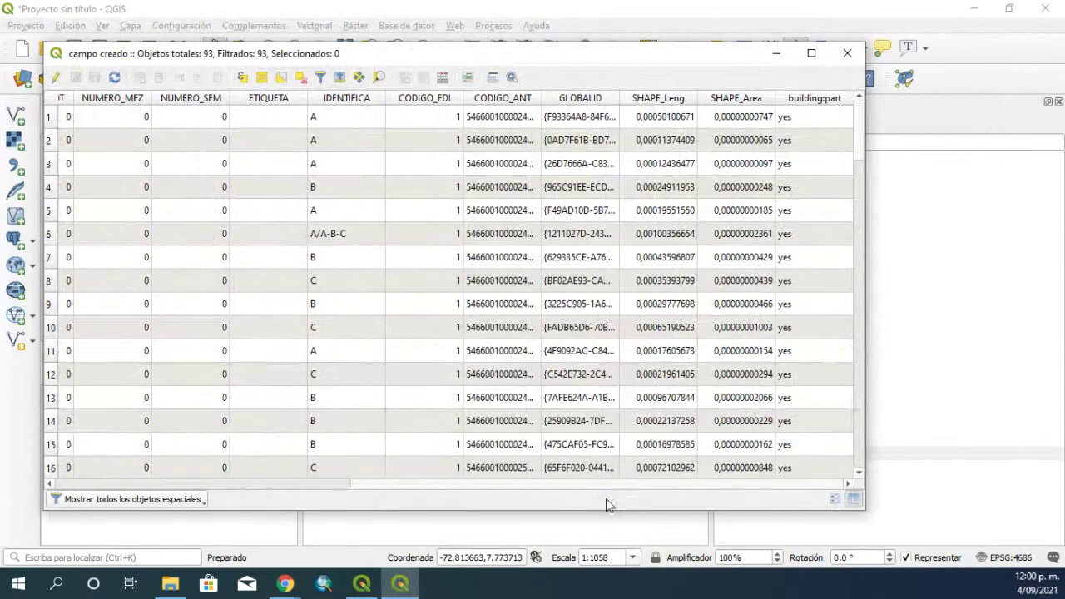
pyautogui.moveTo(590, 499); pyautogui.dragTo(333, 495)
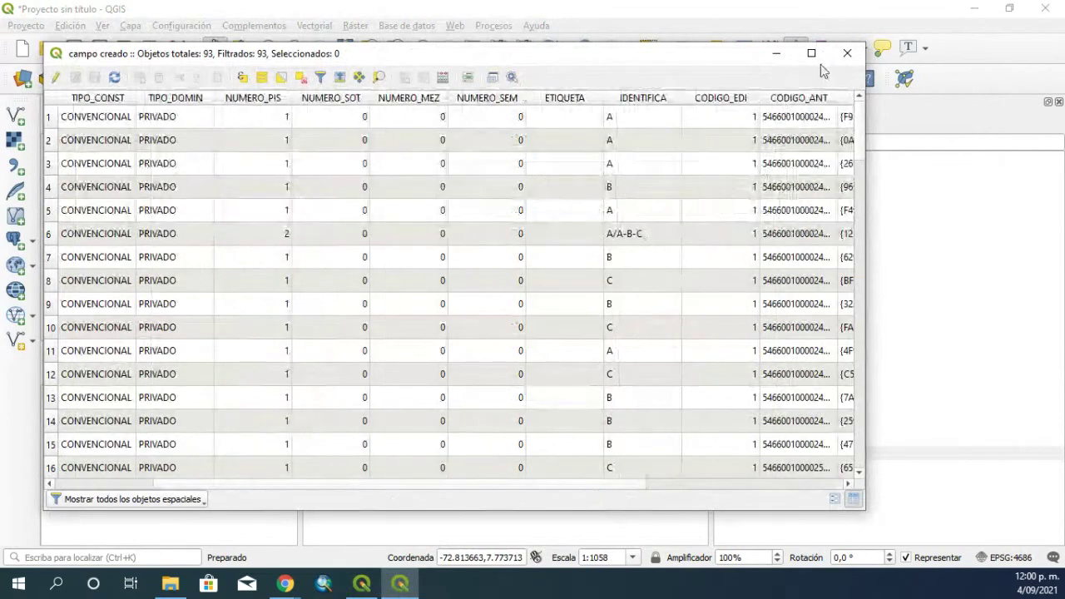
pyautogui.click(847, 53)
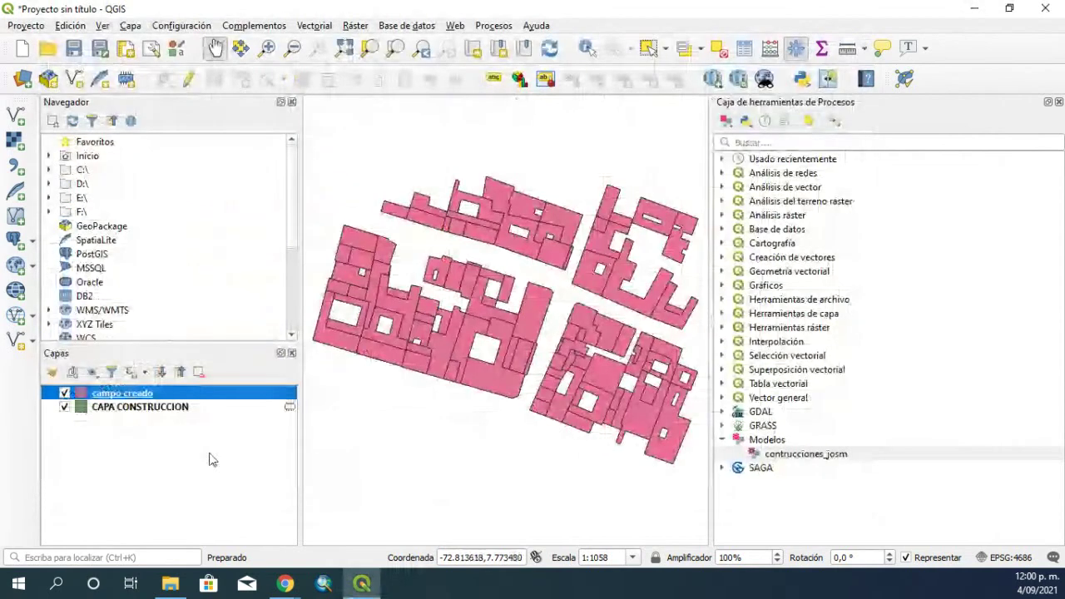
# Examine the CAPA CONSTRUCCION layer's attribute table up to its last columns and close it
pyautogui.rightClick(108, 407)
pyautogui.click(113, 414)
pyautogui.rightClick(112, 413)
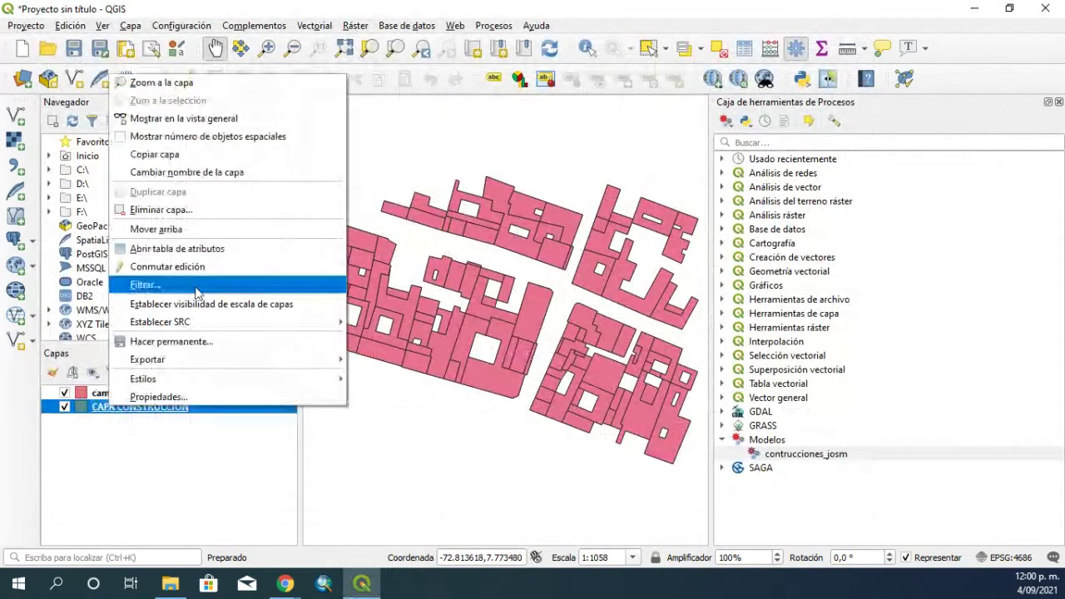
pyautogui.click(166, 245)
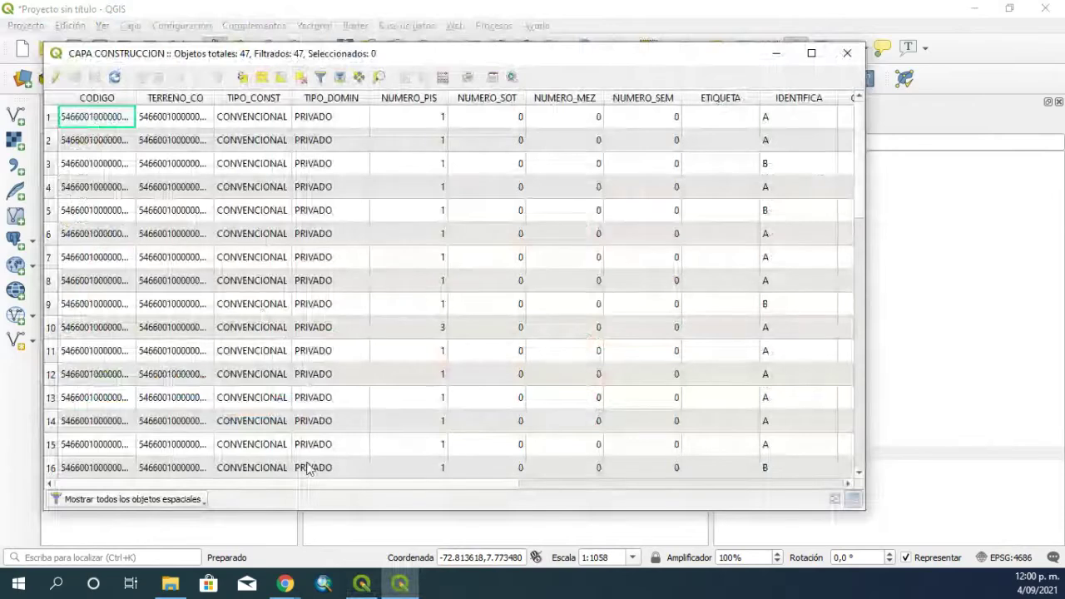
pyautogui.moveTo(278, 484); pyautogui.dragTo(676, 487)
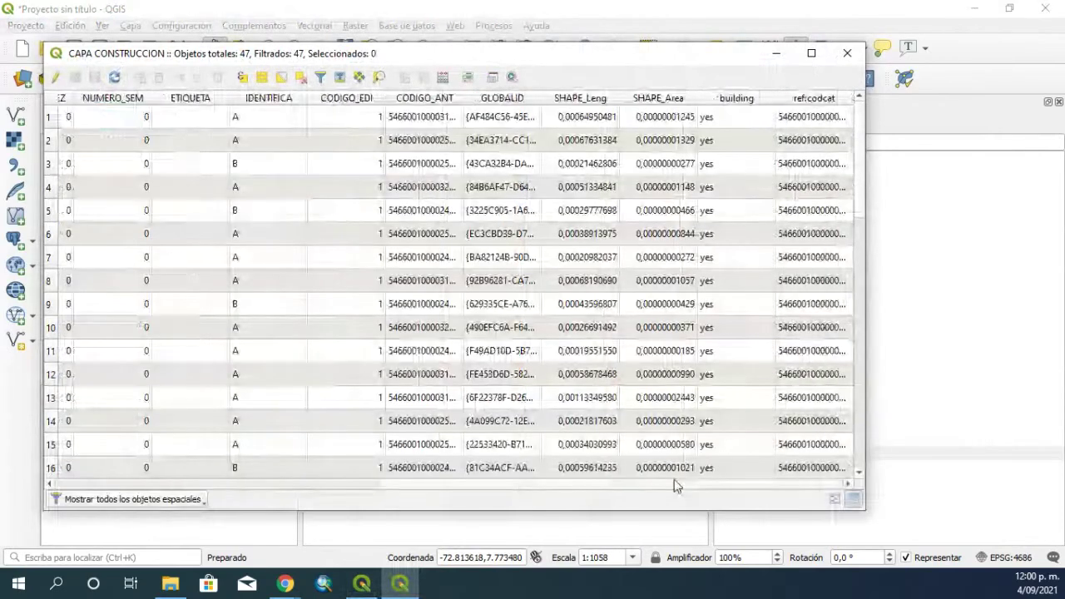
pyautogui.hotkey('alt', 'F4')
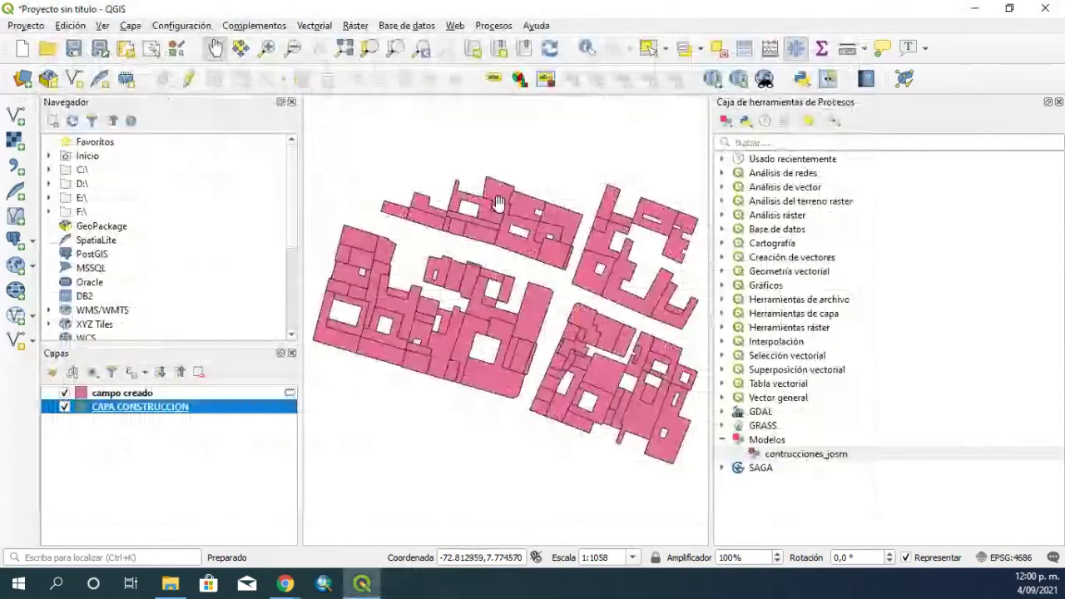
pyautogui.click(293, 586)
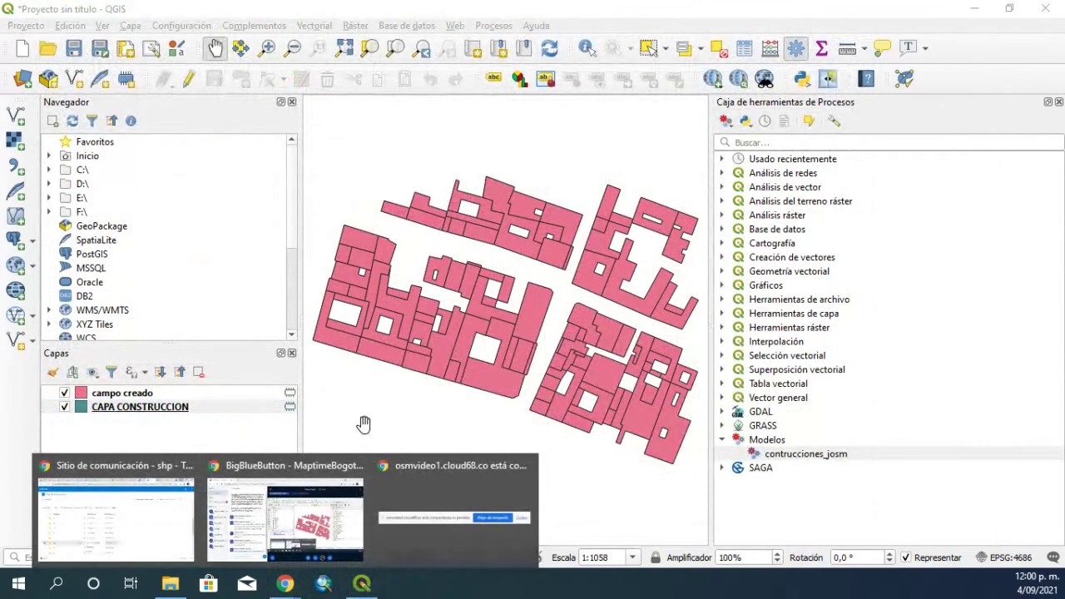
pyautogui.click(483, 325)
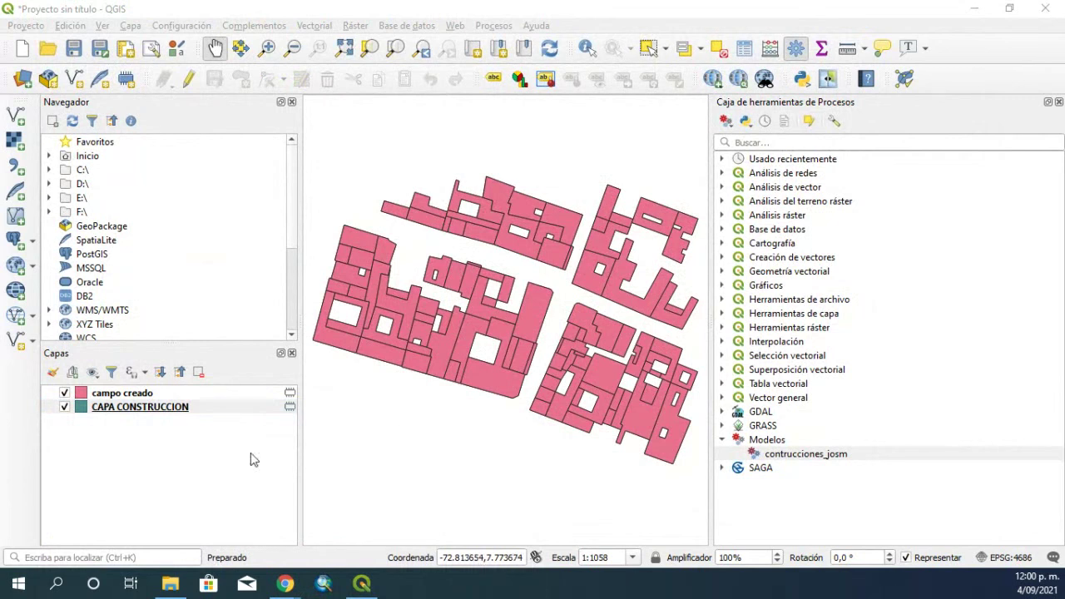
# Open the contrucciones_josm model for editing and line up the Calculadora de campos and campo creado boxes below Corregir geometrías
pyautogui.rightClick(781, 455)
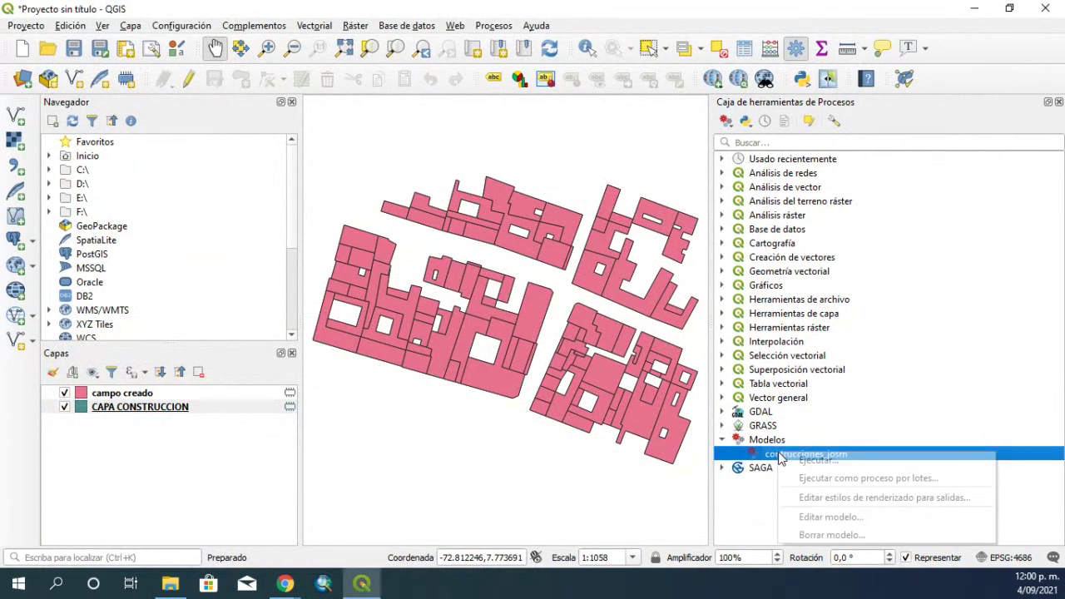
pyautogui.click(820, 517)
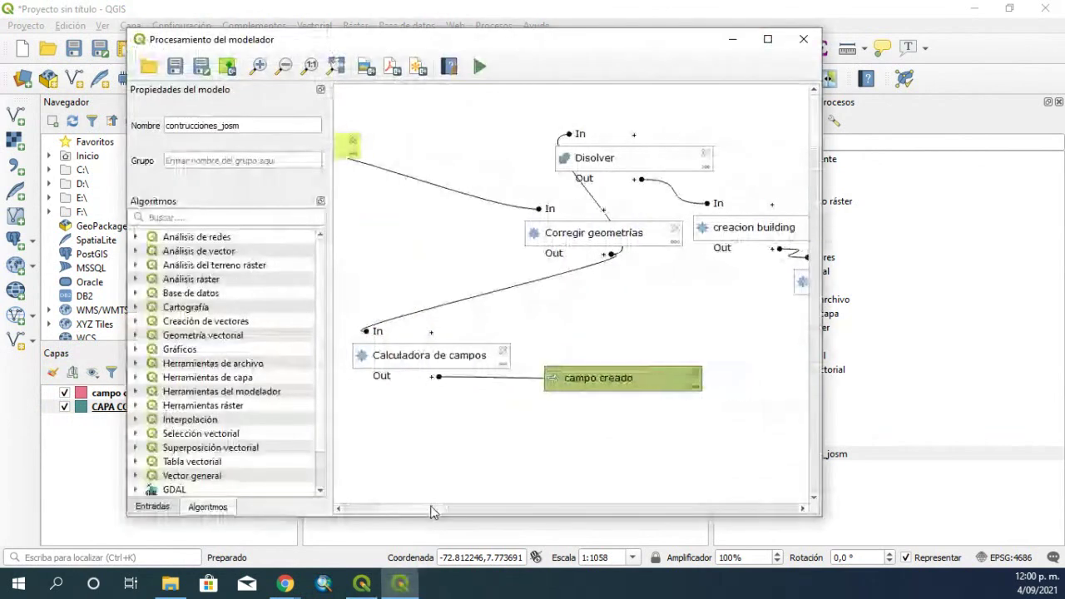
pyautogui.moveTo(468, 359); pyautogui.dragTo(563, 321)
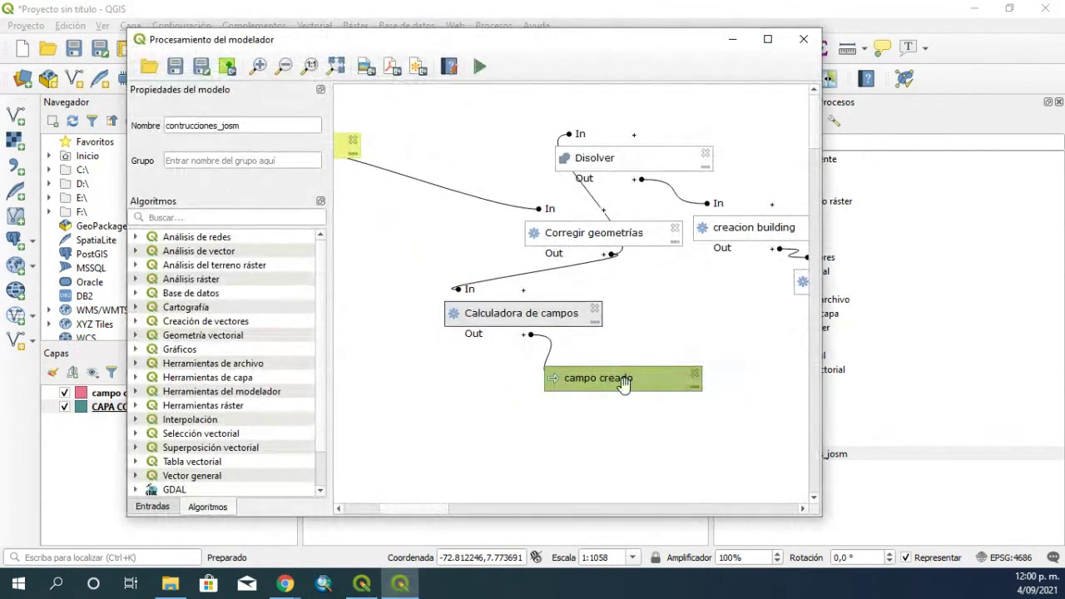
pyautogui.moveTo(620, 379); pyautogui.dragTo(653, 422)
pyautogui.moveTo(552, 319); pyautogui.dragTo(597, 350)
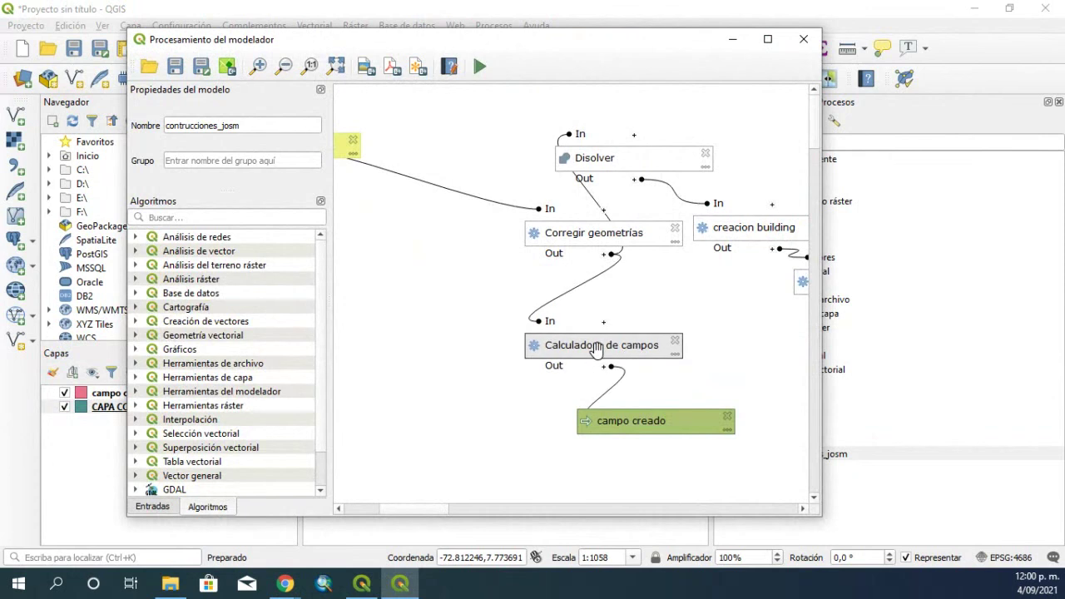
# Set the building:part field calculator's description to "creacion campo building part" and delete its campo creado output from the model
pyautogui.doubleClick(597, 350)
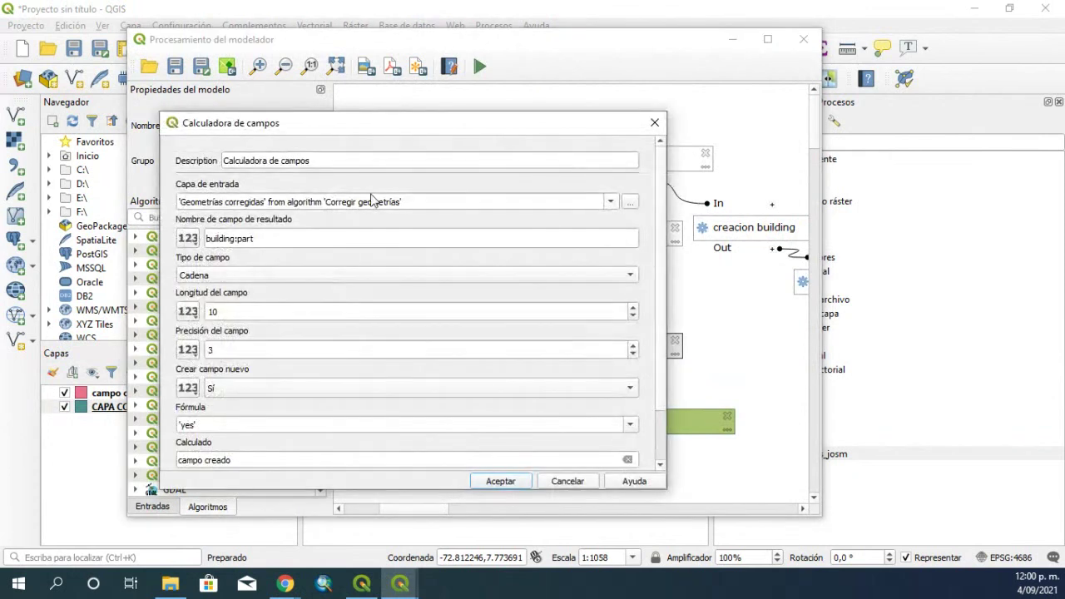
pyautogui.click(332, 163)
pyautogui.moveTo(332, 164); pyautogui.dragTo(218, 165)
pyautogui.write('cr')
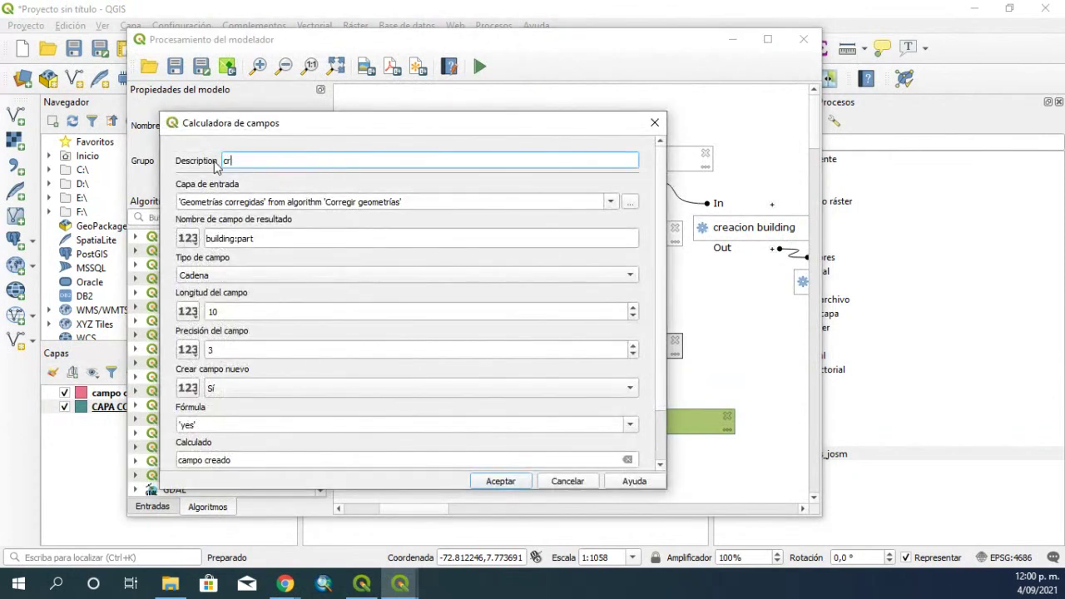
pyautogui.write('eacion campo buildi')
pyautogui.press('BackSpace')
pyautogui.press('BackSpace')
pyautogui.write('ldin pa')
pyautogui.press('BackSpace')
pyautogui.press('BackSpace')
pyautogui.press('BackSpace')
pyautogui.write('g pa')
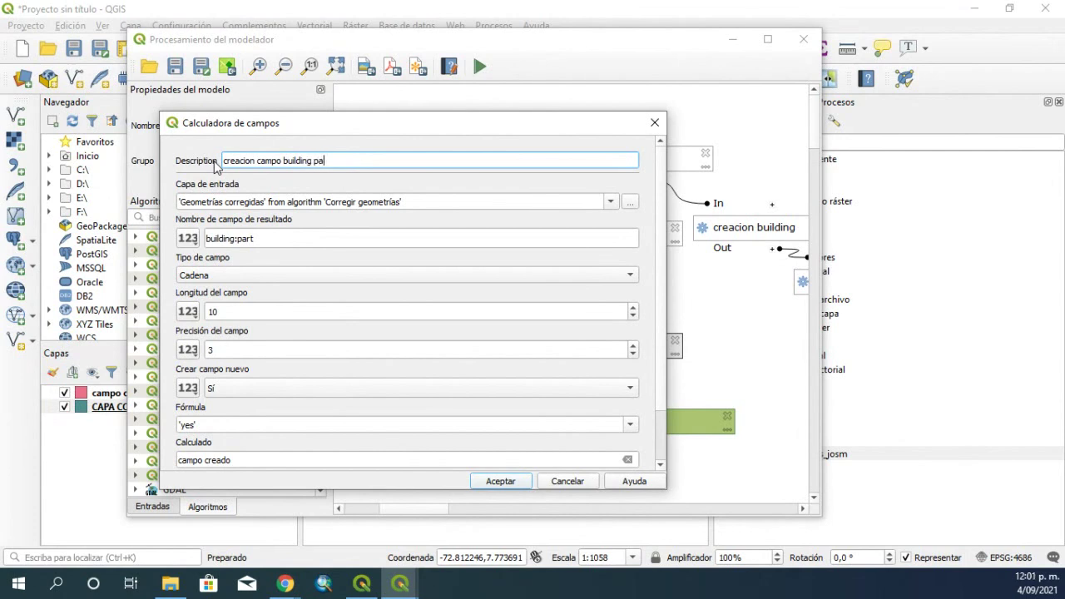
pyautogui.write('rt')
pyautogui.moveTo(660, 384); pyautogui.dragTo(665, 445)
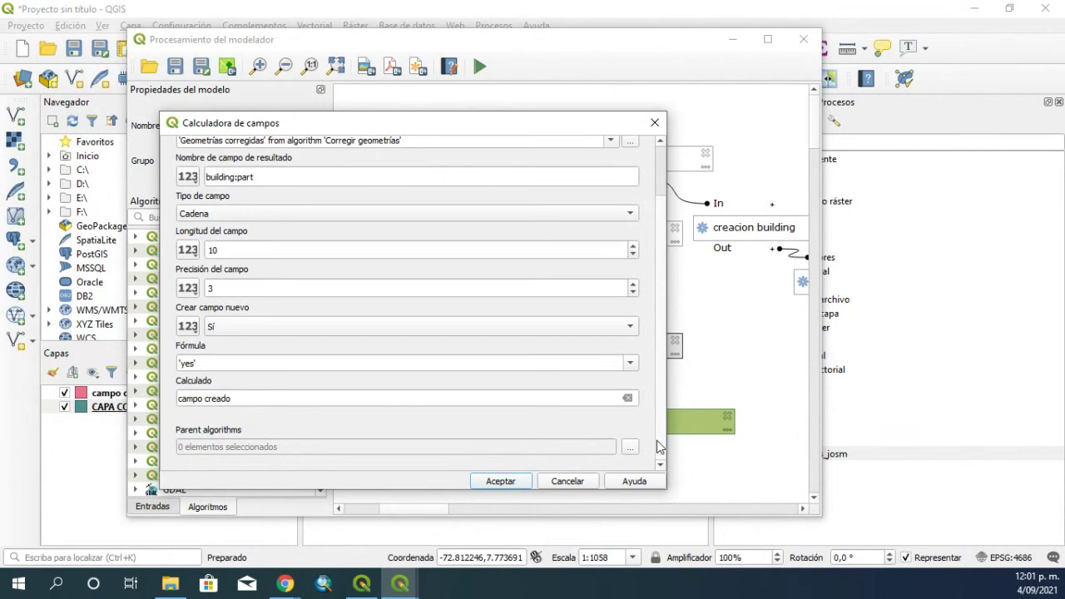
pyautogui.click(500, 482)
pyautogui.moveTo(725, 381); pyautogui.dragTo(533, 433)
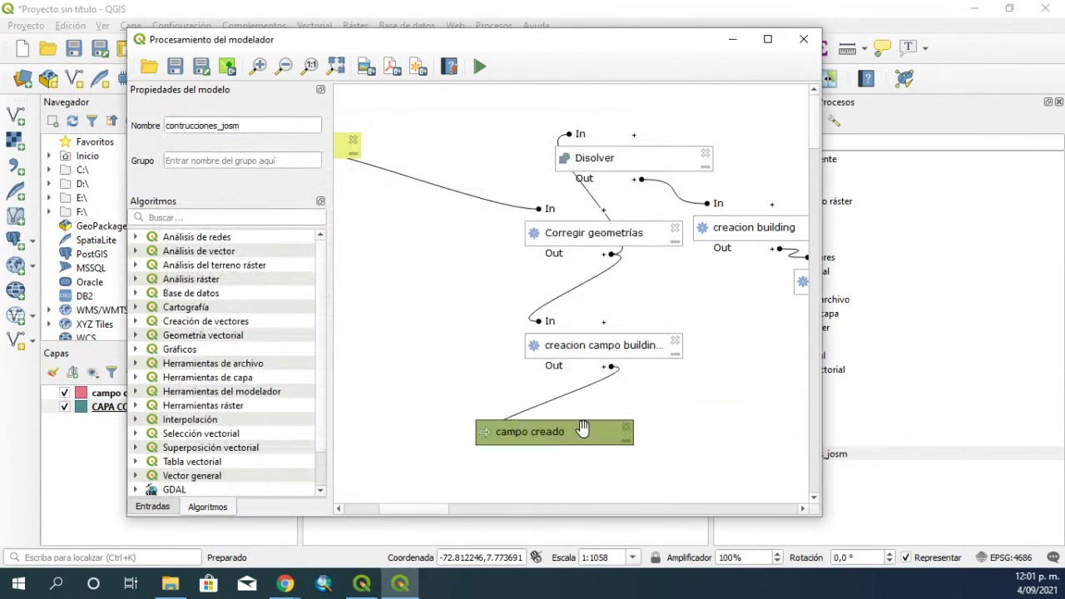
pyautogui.click(625, 426)
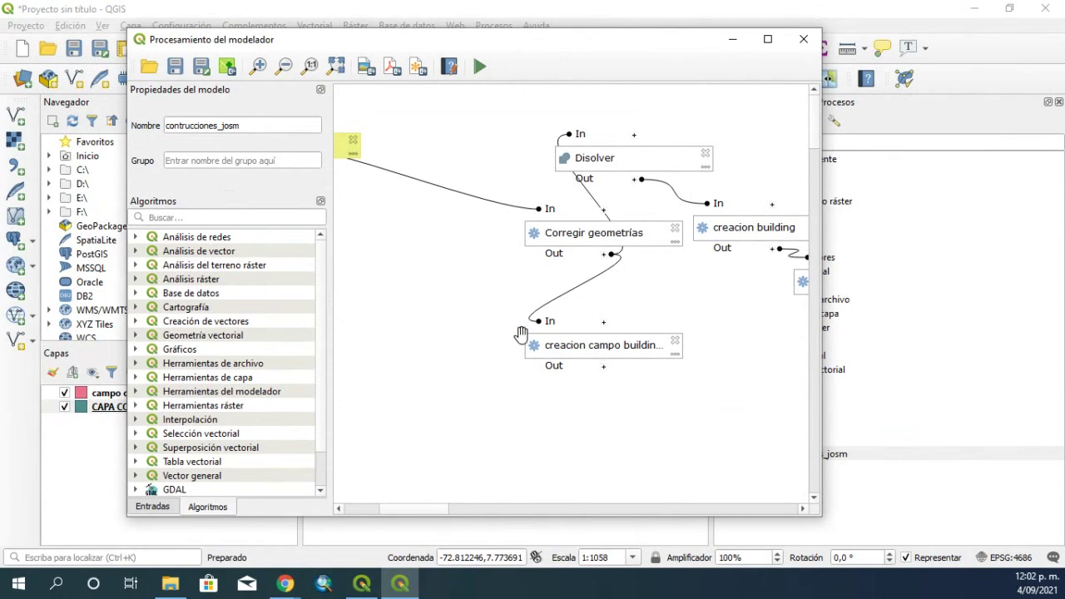
# Add a Calculadora de campos algorithm to the model, taking the 'Calculado' result of 'creacion campo building part' as its input layer
pyautogui.scroll(-1, 236, 367)
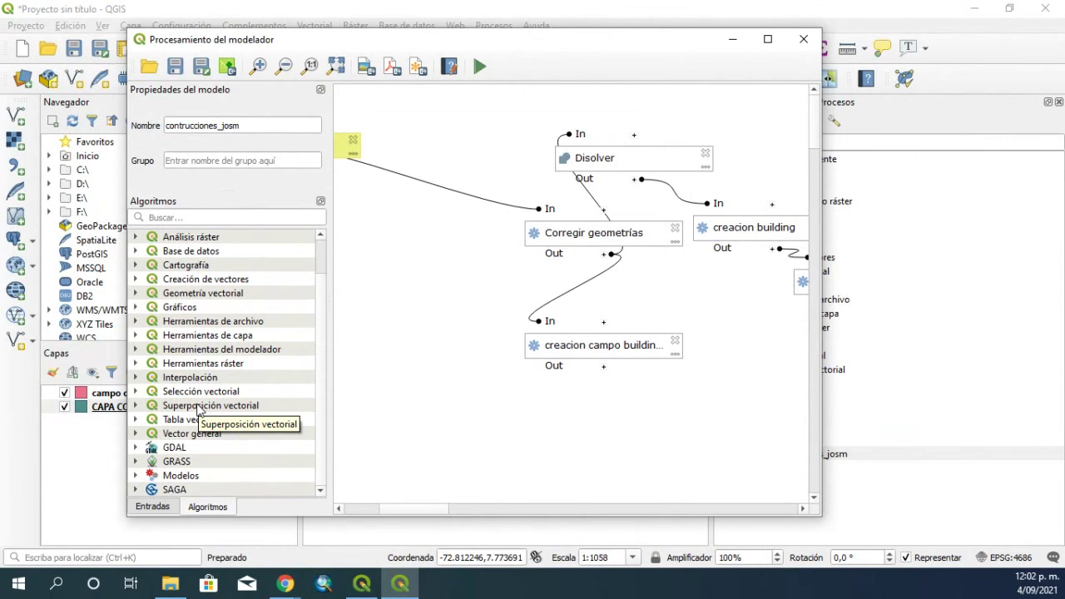
pyautogui.click(135, 476)
pyautogui.click(135, 476)
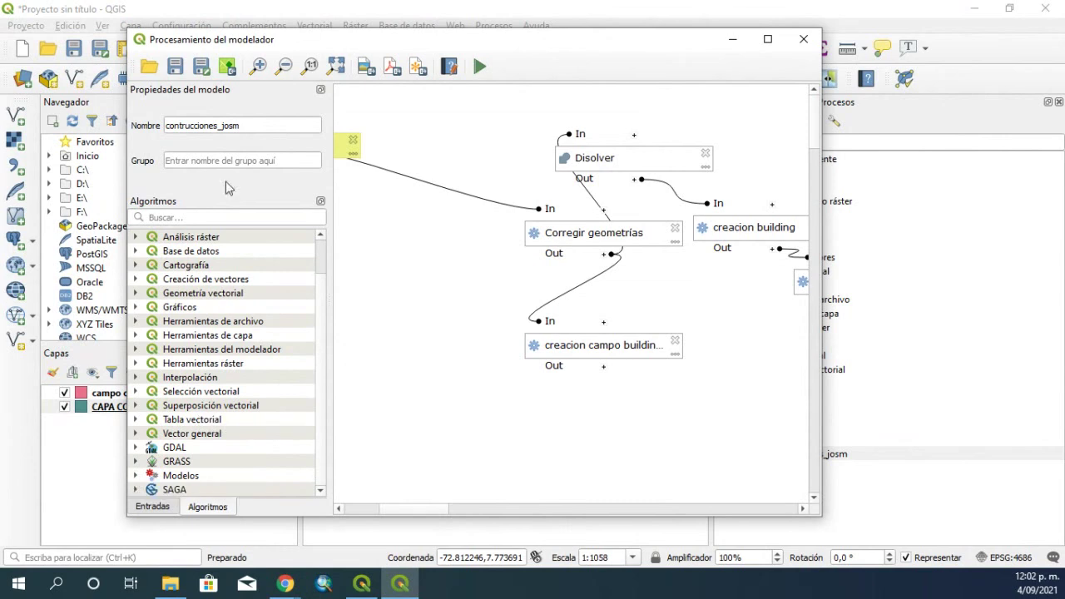
pyautogui.click(183, 214)
pyautogui.write('alci')
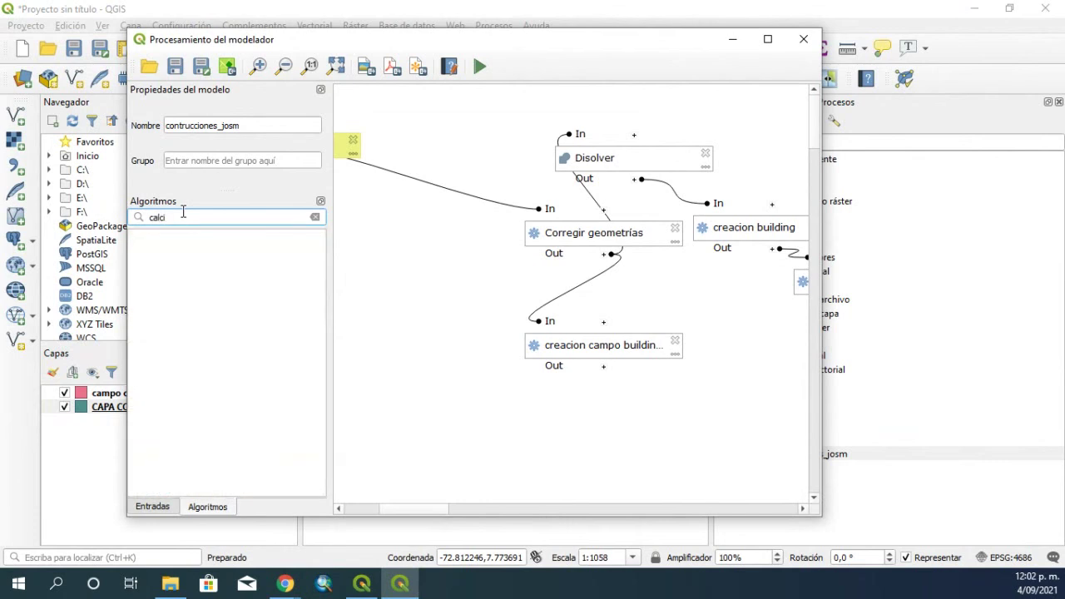
pyautogui.press('BackSpace')
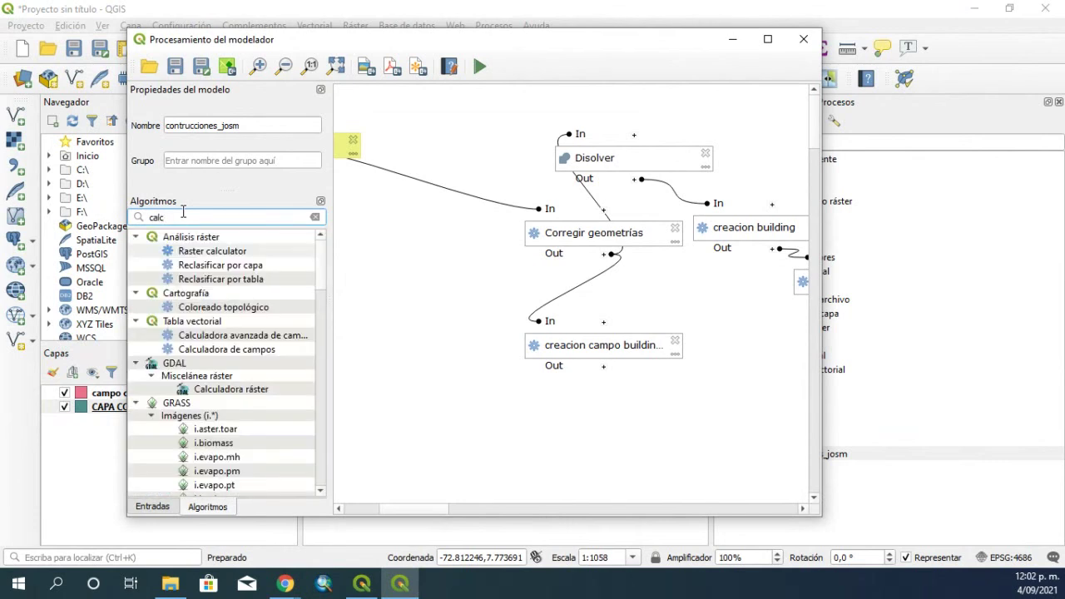
pyautogui.write('ul')
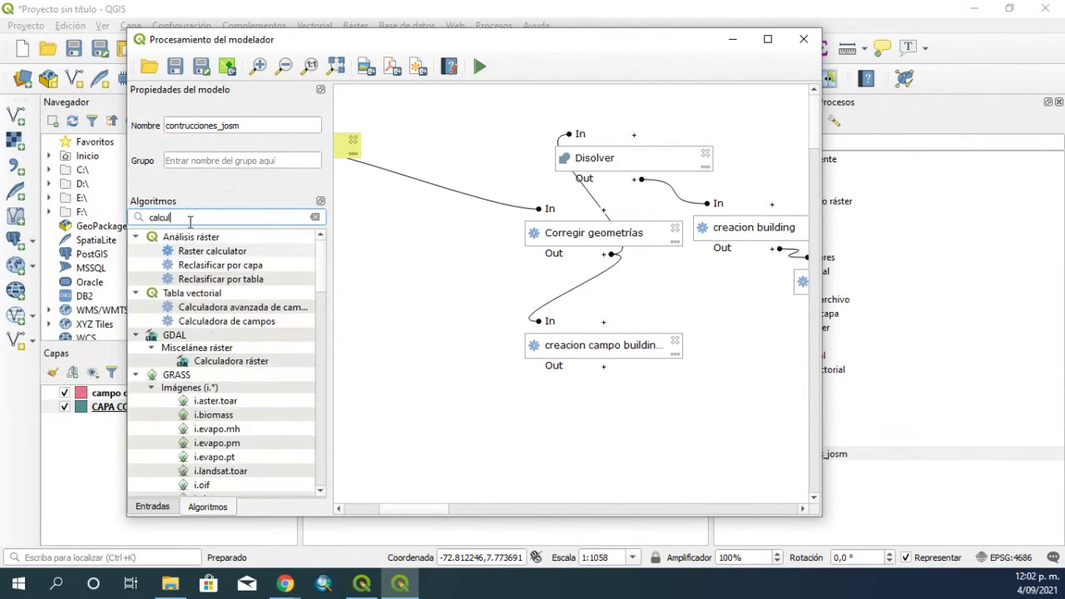
pyautogui.moveTo(237, 321); pyautogui.dragTo(602, 436)
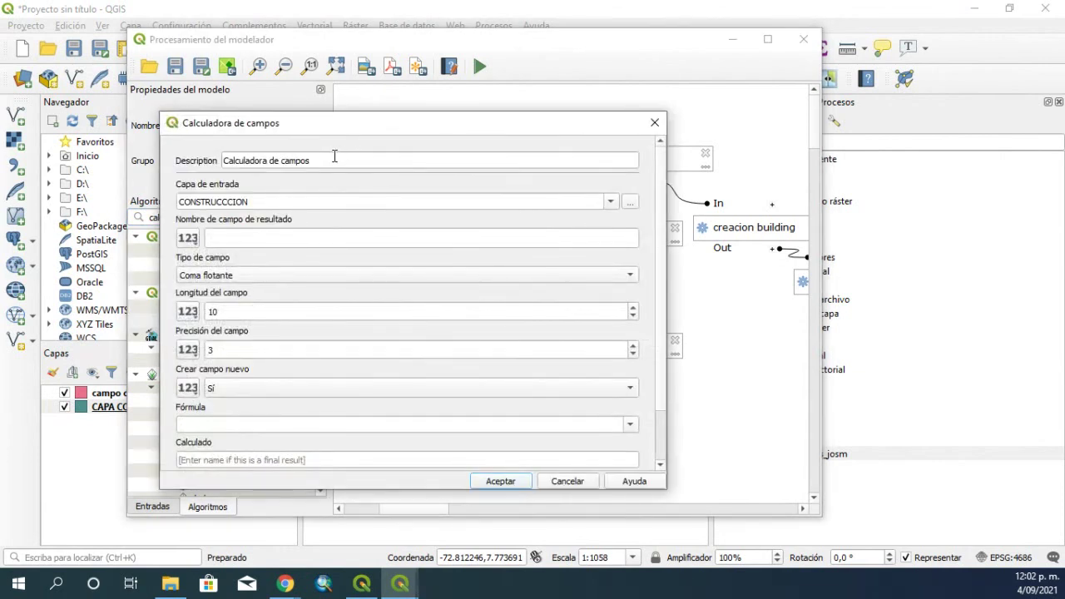
pyautogui.click(612, 202)
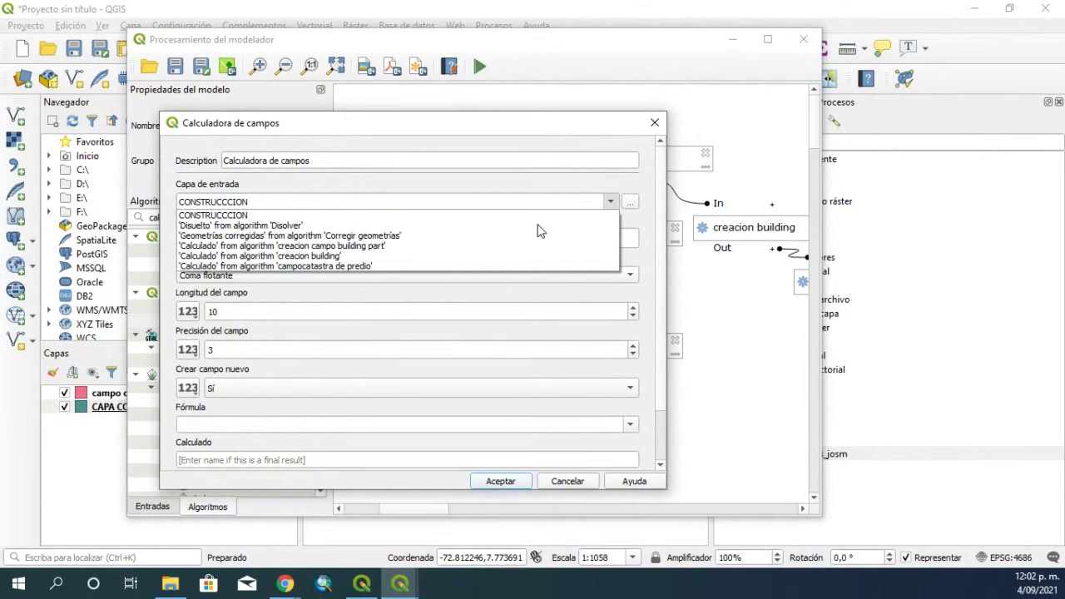
pyautogui.click(290, 247)
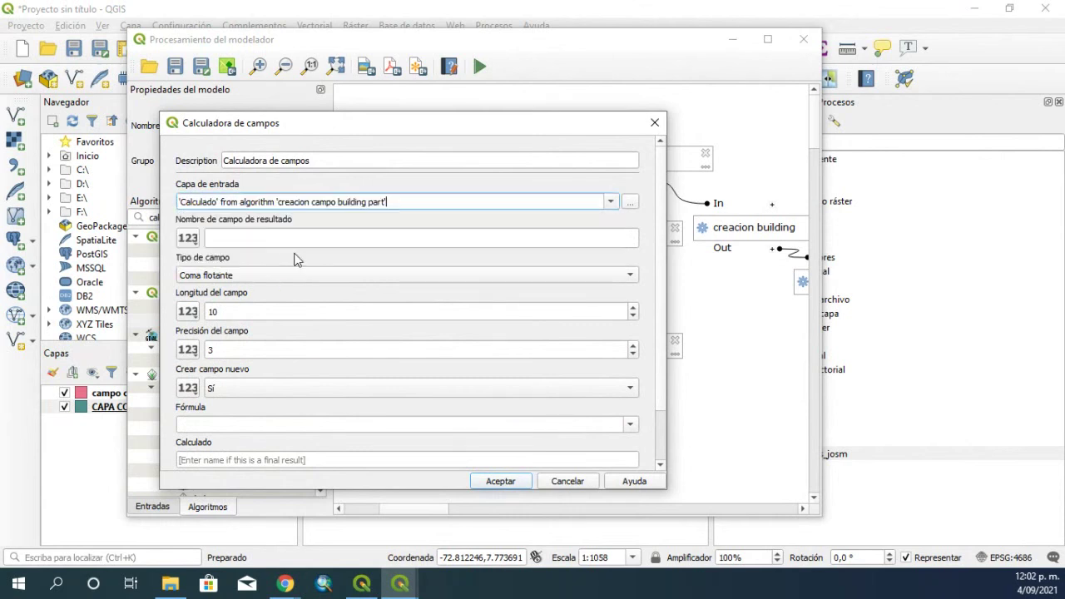
# Name the new calculator's result field ref:codcat and set its field type to Cadena
pyautogui.click(276, 237)
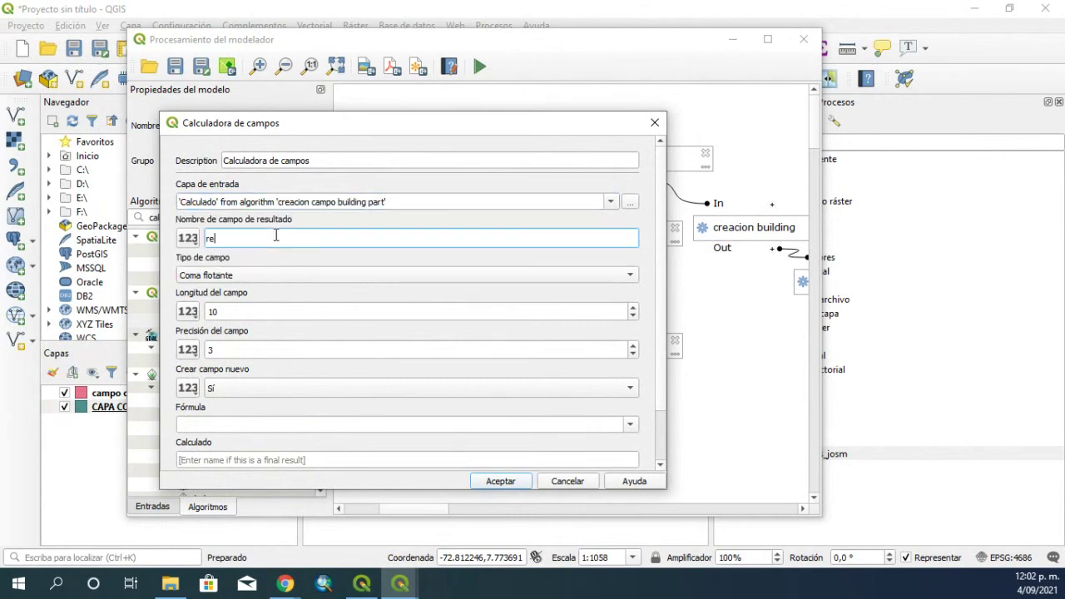
pyautogui.write('ref:ca')
pyautogui.press('BackSpace')
pyautogui.press('BackSpace')
pyautogui.write('odcat')
pyautogui.click(274, 271)
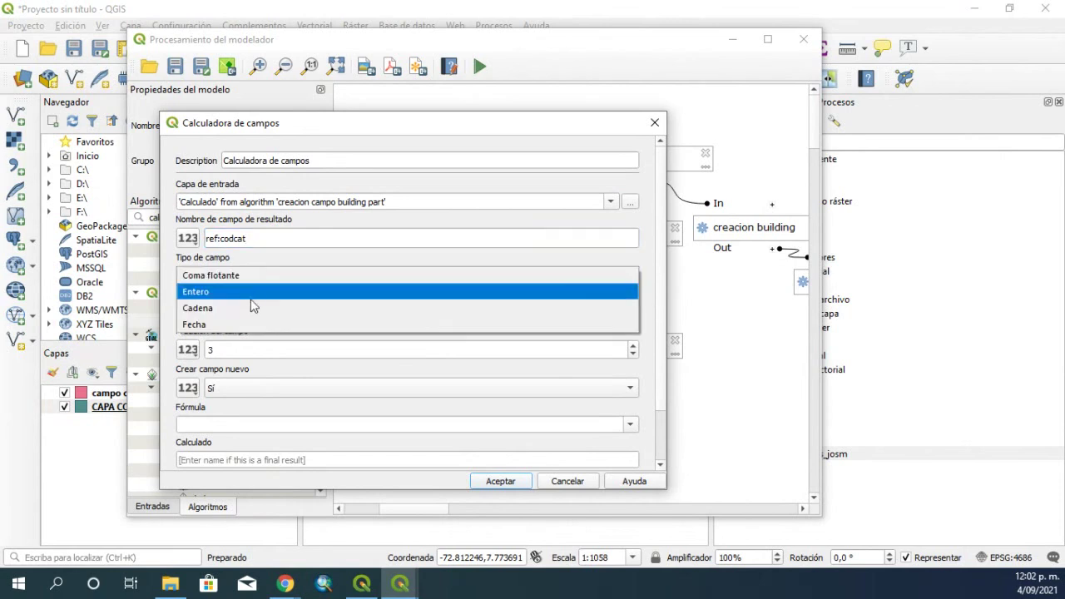
pyautogui.click(254, 324)
# Set the length of the ref:codcat field to 23
pyautogui.click(311, 313)
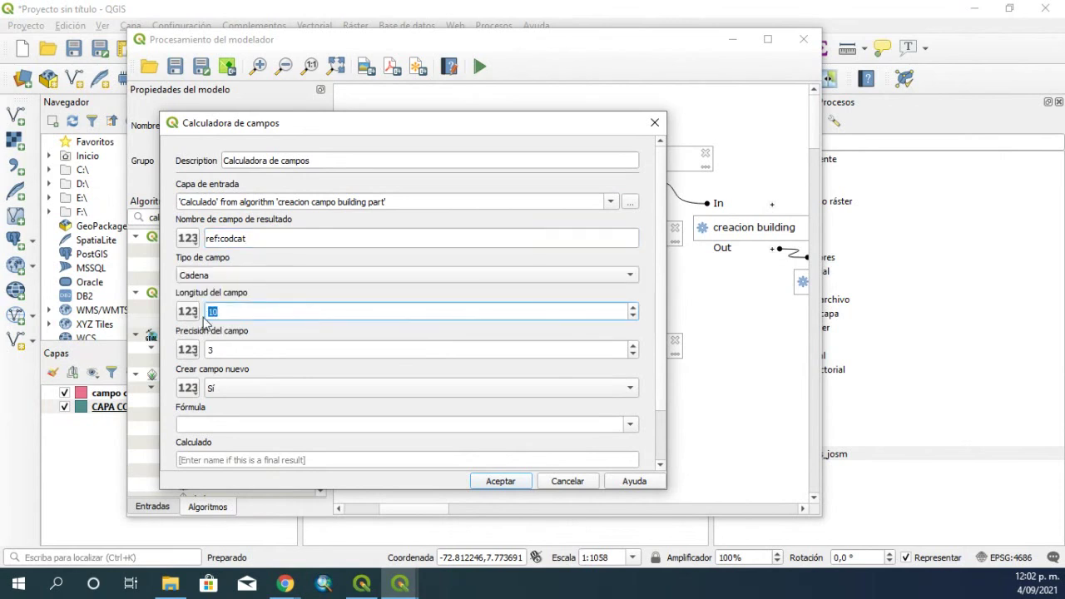
pyautogui.write('3')
pyautogui.press('BackSpace')
pyautogui.write('3')
pyautogui.click(633, 308)
pyautogui.click(633, 308)
pyautogui.click(633, 308)
pyautogui.click(633, 308)
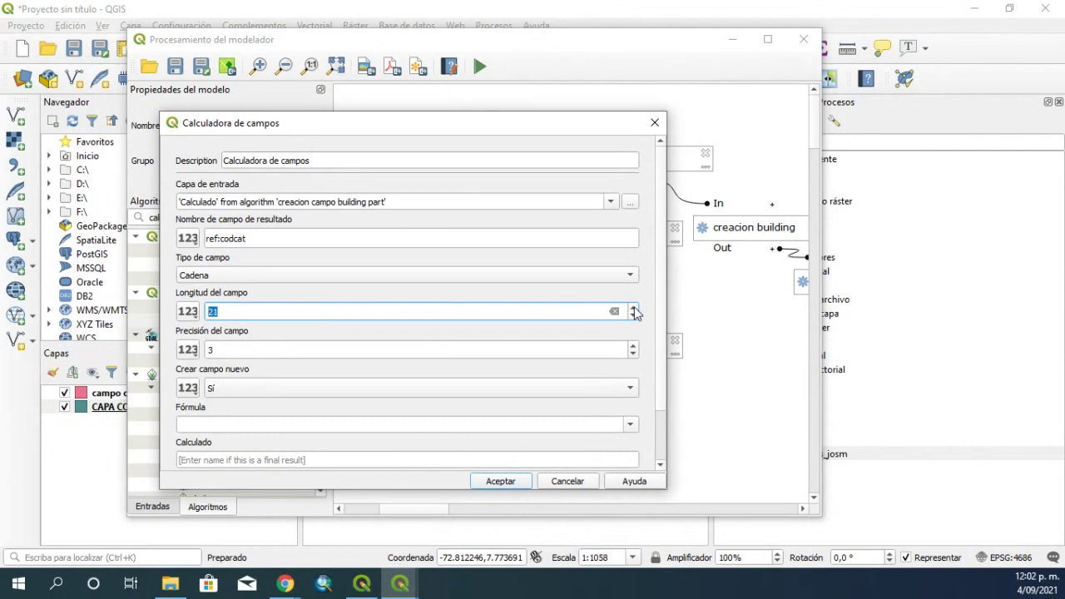
# Use "CODIGO" as the ref:codcat formula, name the final output "capa parte", and accept the field calculator
pyautogui.click(340, 418)
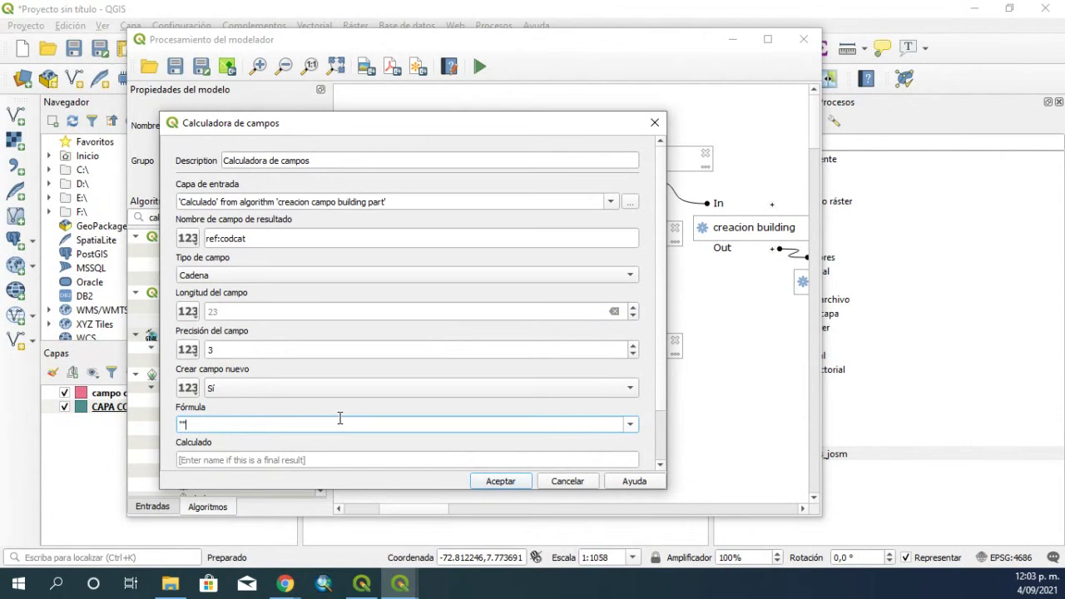
pyautogui.write('"CODIGO"')
pyautogui.click(255, 461)
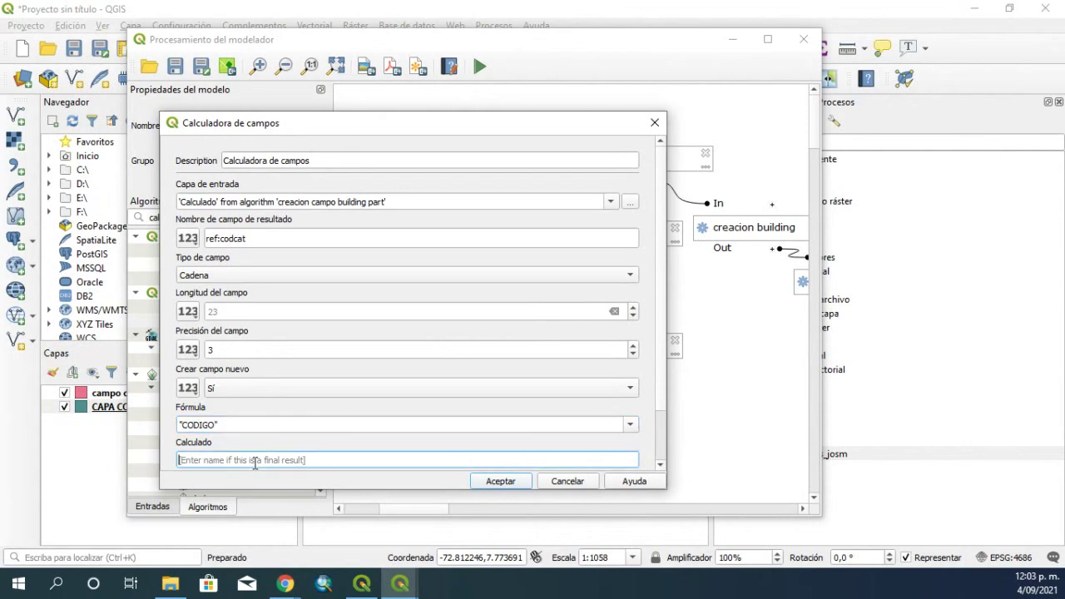
pyautogui.write('Ca')
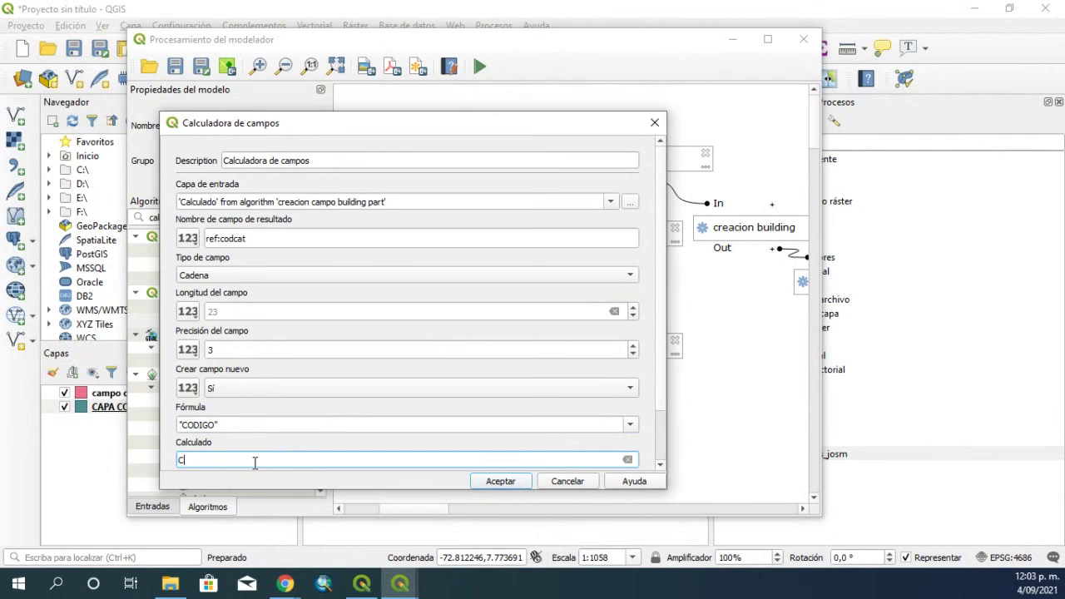
pyautogui.press('BackSpace')
pyautogui.press('BackSpace')
pyautogui.write('capa')
pyautogui.write('parte')
pyautogui.click(486, 483)
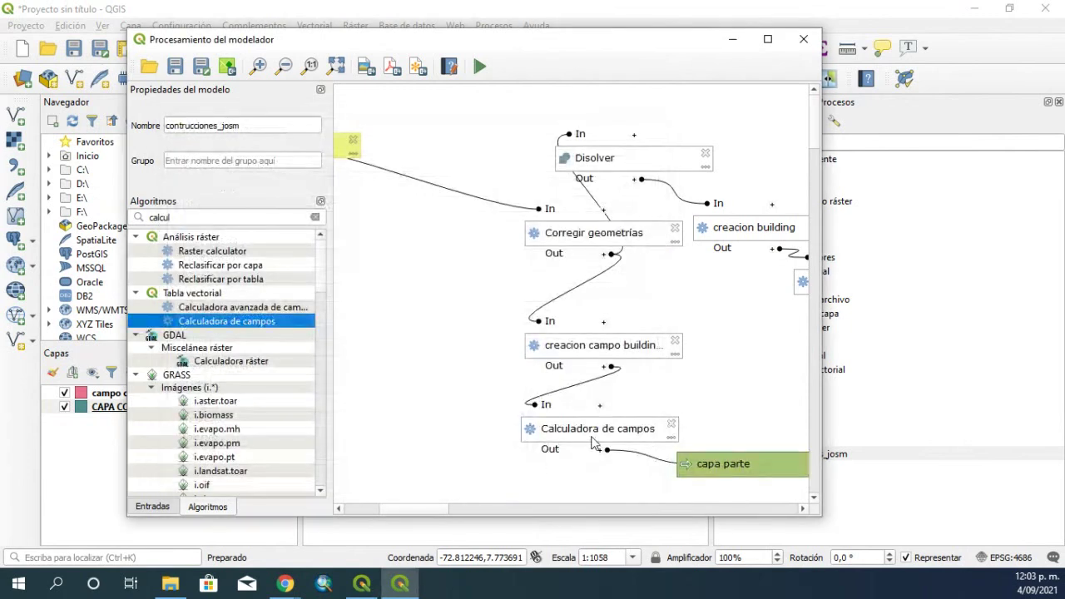
# Rearrange the calculator, Corregir geometrías, creacion building and capa parte boxes to tidy the diagram, and save and close the model
pyautogui.moveTo(593, 443); pyautogui.dragTo(526, 439)
pyautogui.moveTo(627, 343); pyautogui.dragTo(554, 309)
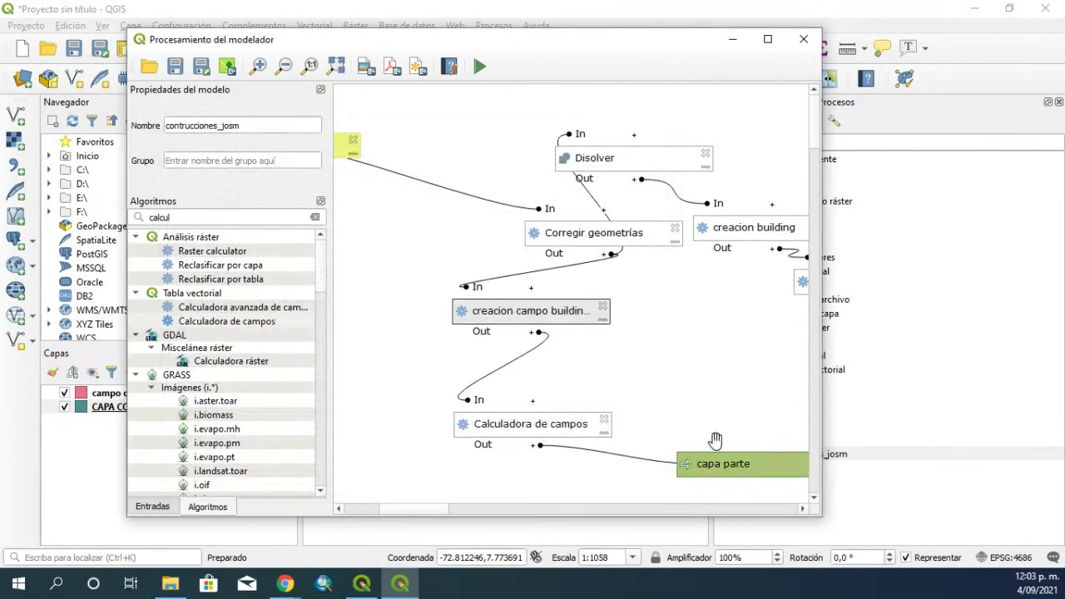
pyautogui.moveTo(757, 465); pyautogui.dragTo(682, 448)
pyautogui.moveTo(606, 239); pyautogui.dragTo(557, 241)
pyautogui.moveTo(713, 231); pyautogui.dragTo(678, 218)
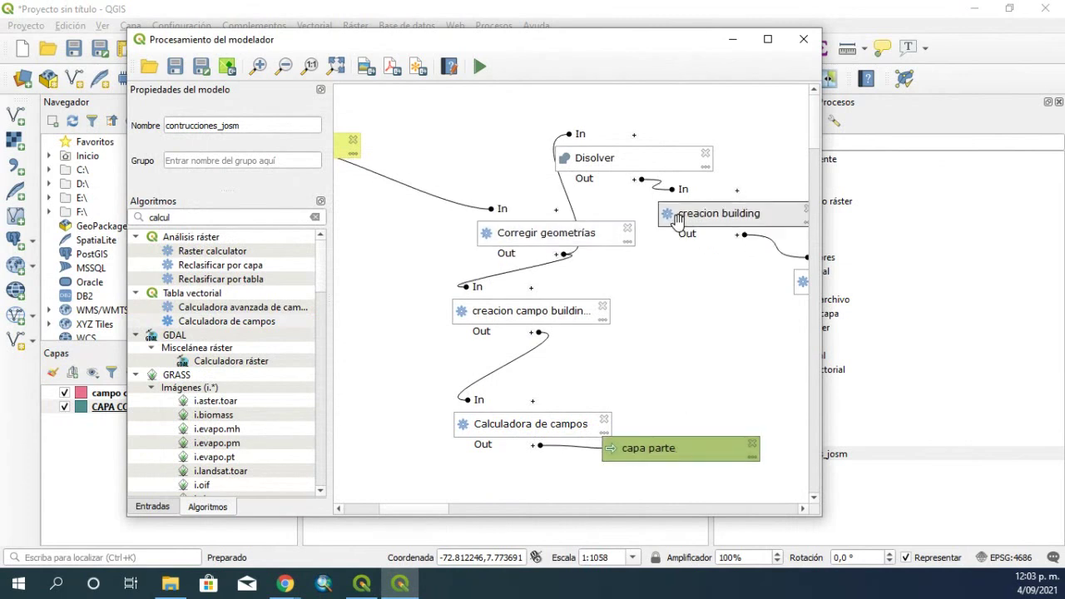
pyautogui.click(175, 67)
pyautogui.click(804, 39)
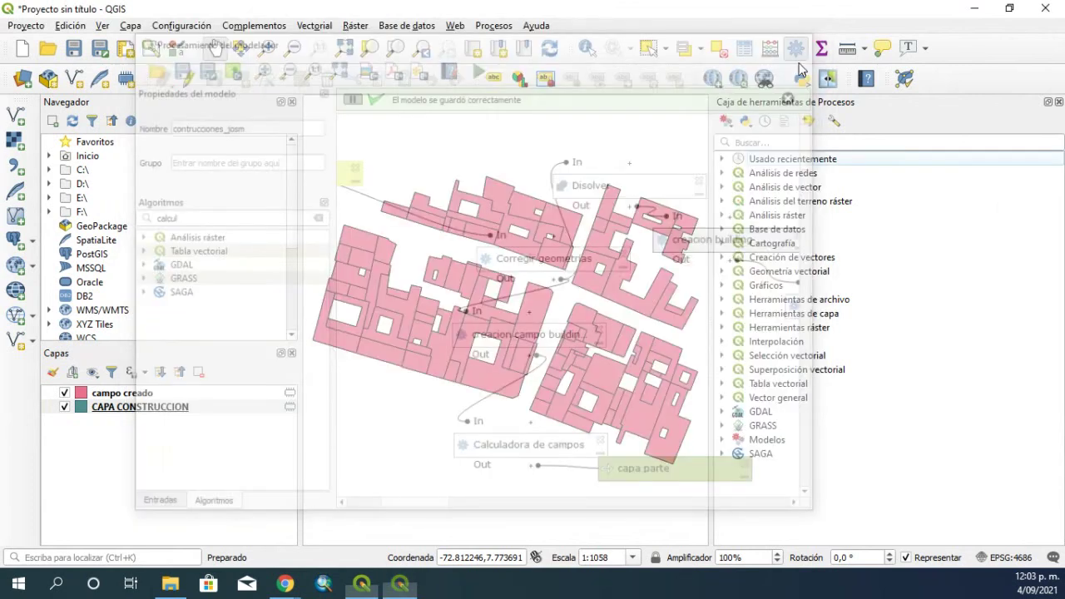
# Open the contrucciones_josm model's run dialog and remove the campo creado layer from the project
pyautogui.doubleClick(783, 454)
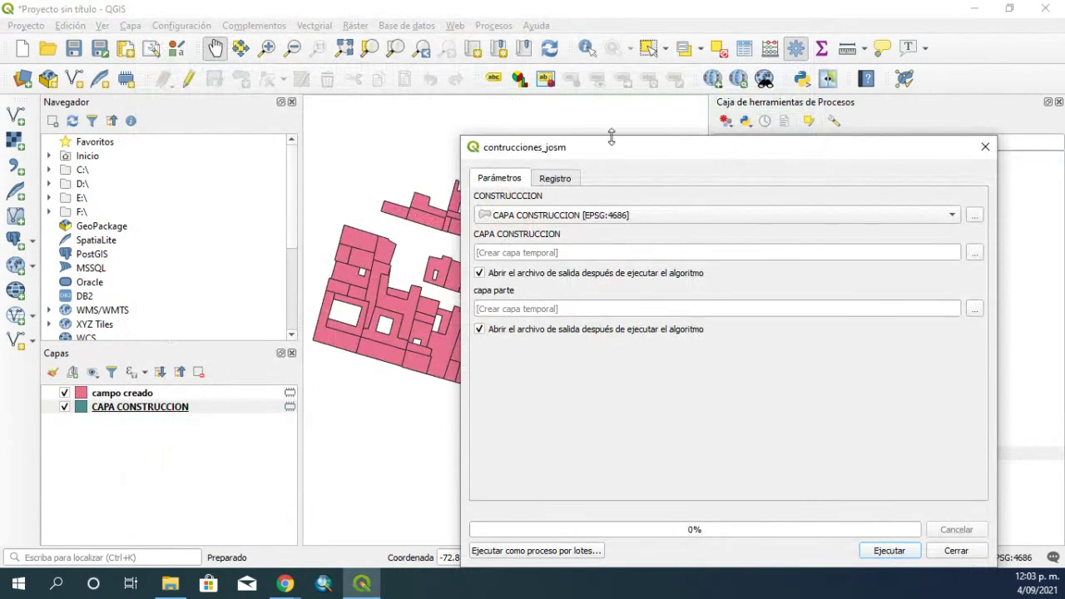
pyautogui.click(119, 407)
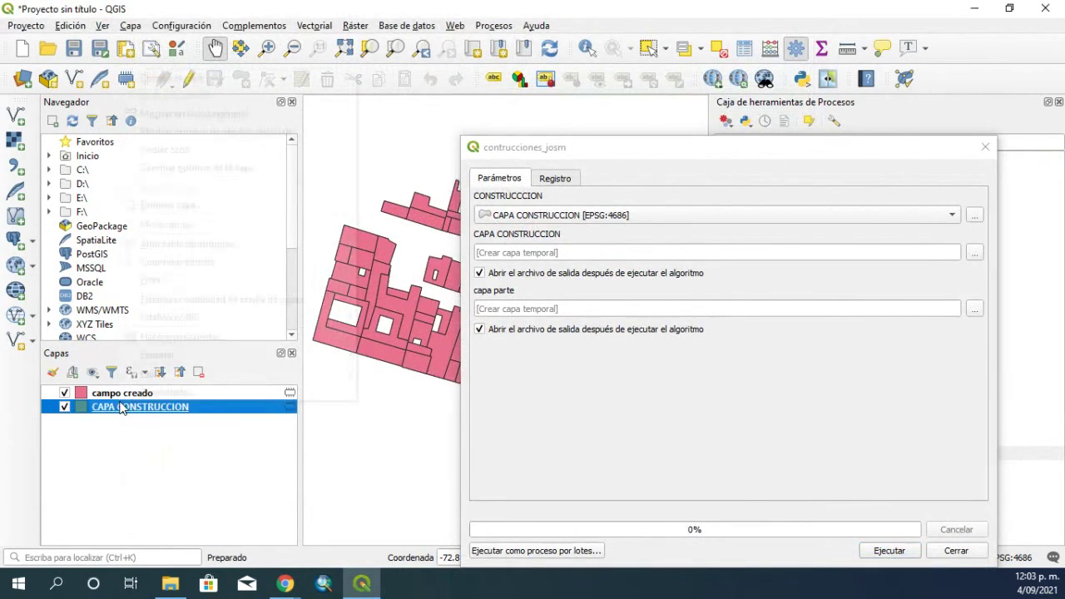
pyautogui.rightClick(119, 406)
pyautogui.rightClick(116, 392)
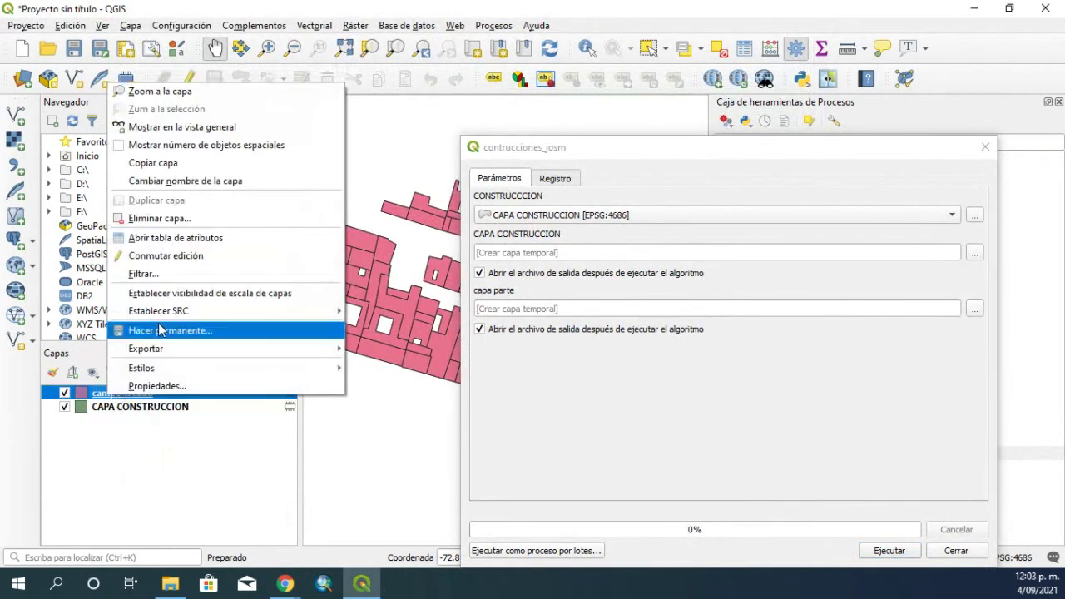
pyautogui.click(158, 218)
pyautogui.click(516, 312)
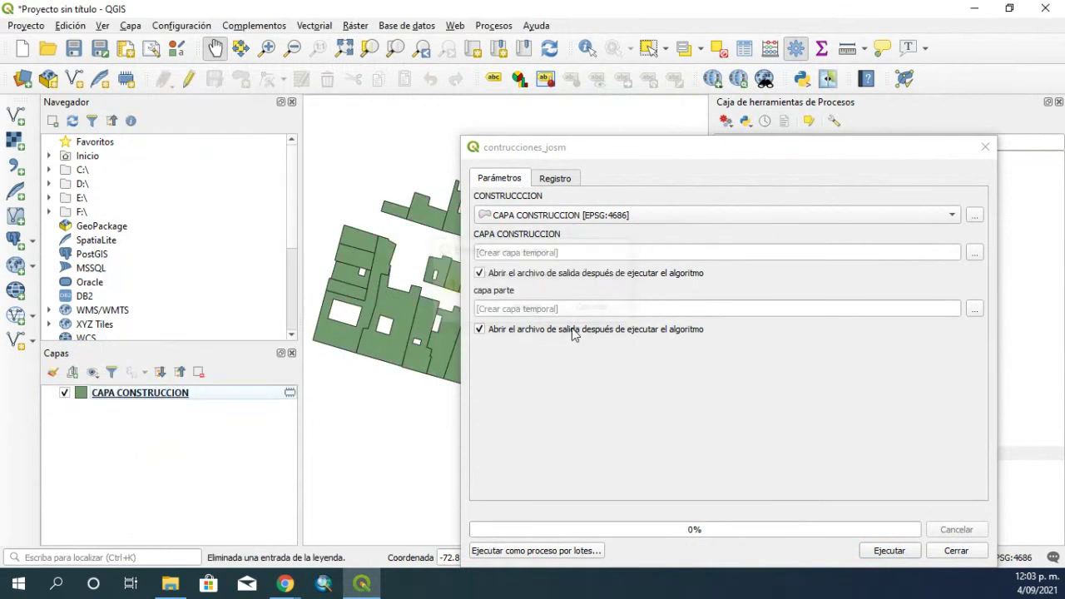
# Run contrucciones_josm with CAPA CONSTRUCCION as the construction input and temporary output layers, and close its dialog
pyautogui.moveTo(672, 161); pyautogui.dragTo(592, 89)
pyautogui.click(809, 483)
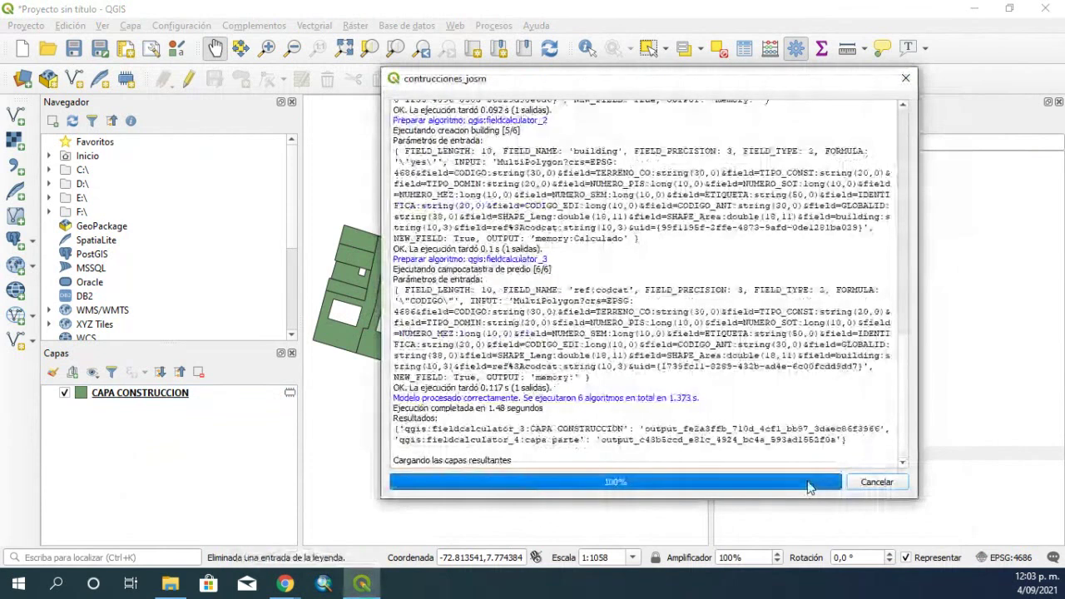
pyautogui.click(876, 483)
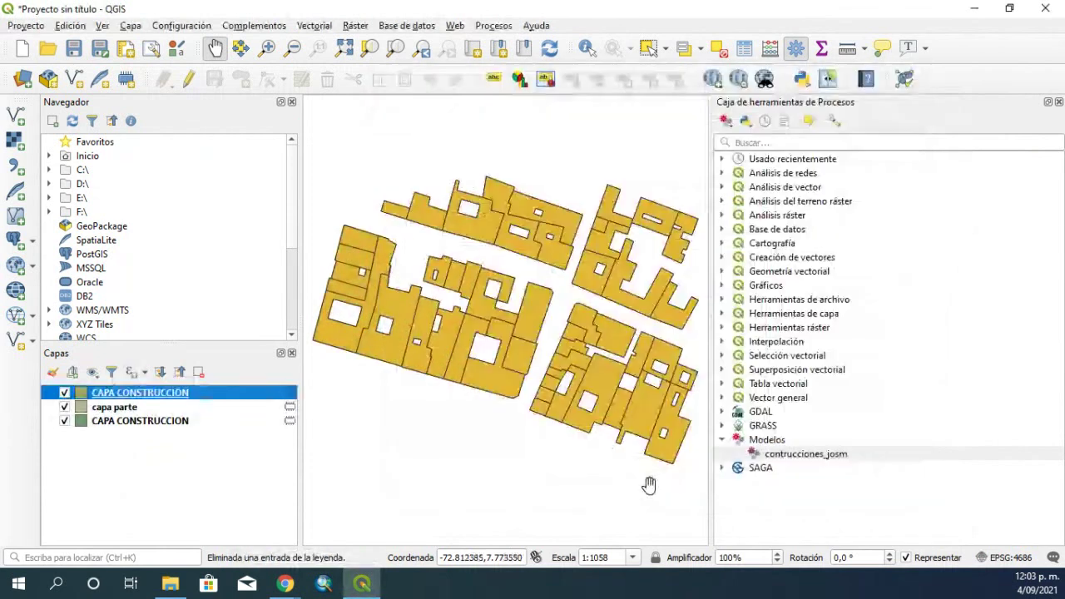
# Check the building and ref:codcat fields in the attribute table of the topmost CAPA CONSTRUCCION layer, and close the table
pyautogui.rightClick(104, 393)
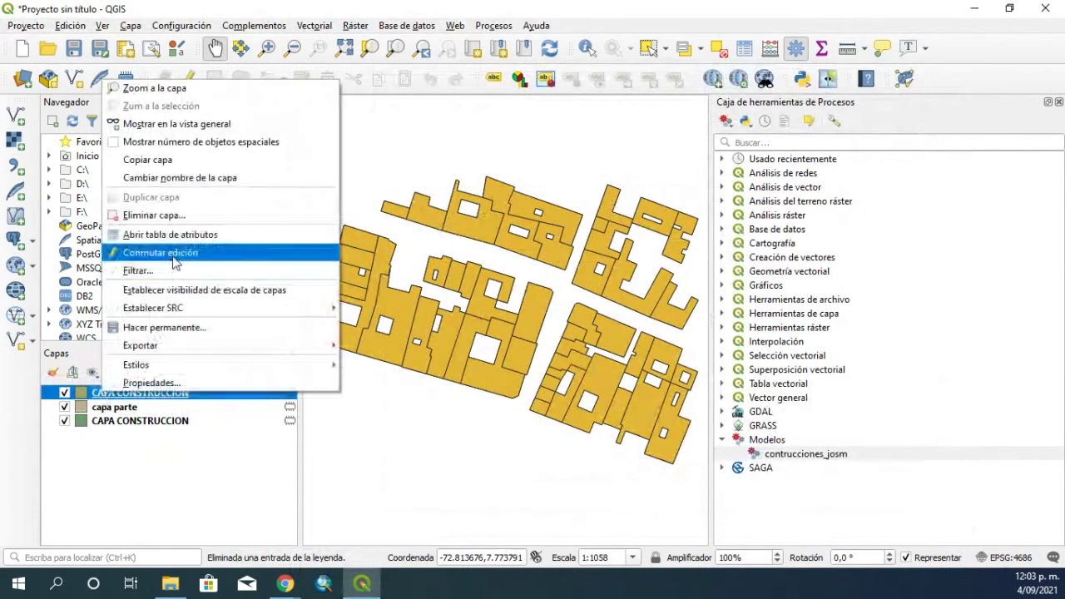
pyautogui.click(170, 235)
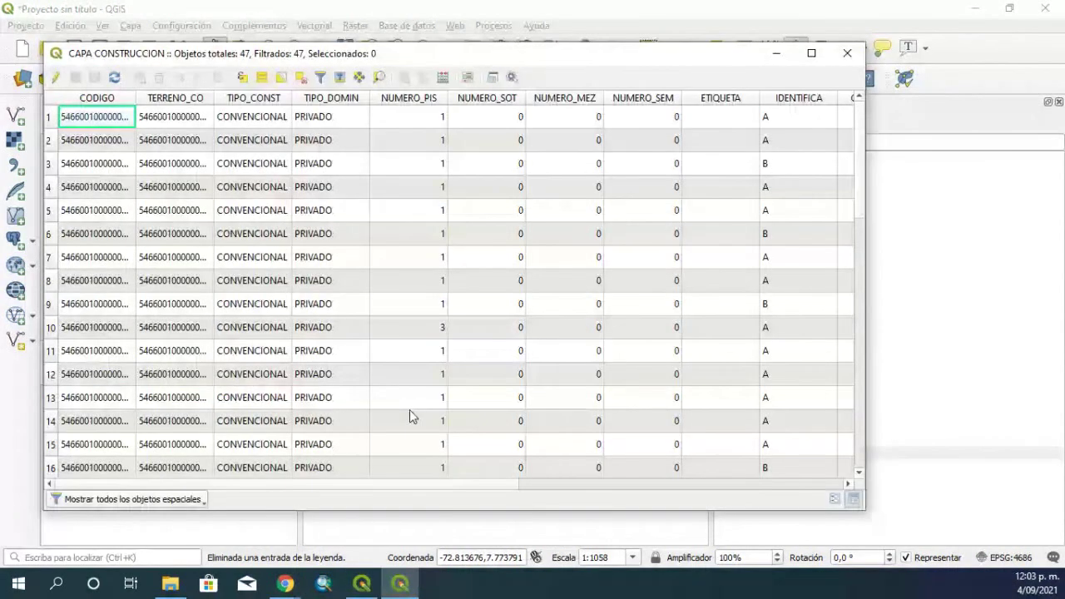
pyautogui.hscroll(1, 478, 488)
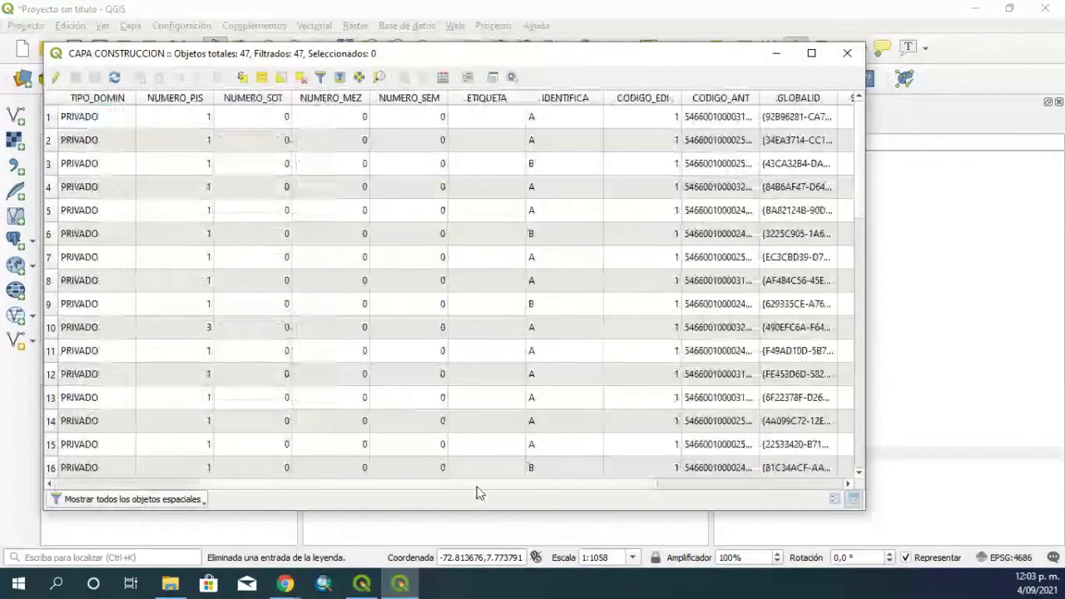
pyautogui.moveTo(477, 489); pyautogui.dragTo(625, 491)
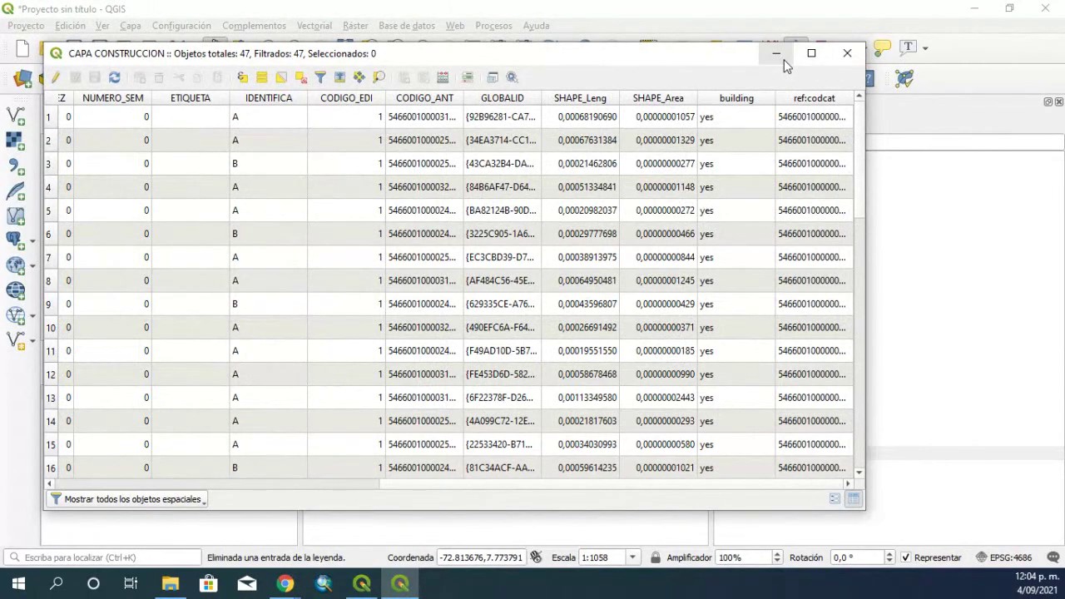
pyautogui.click(847, 54)
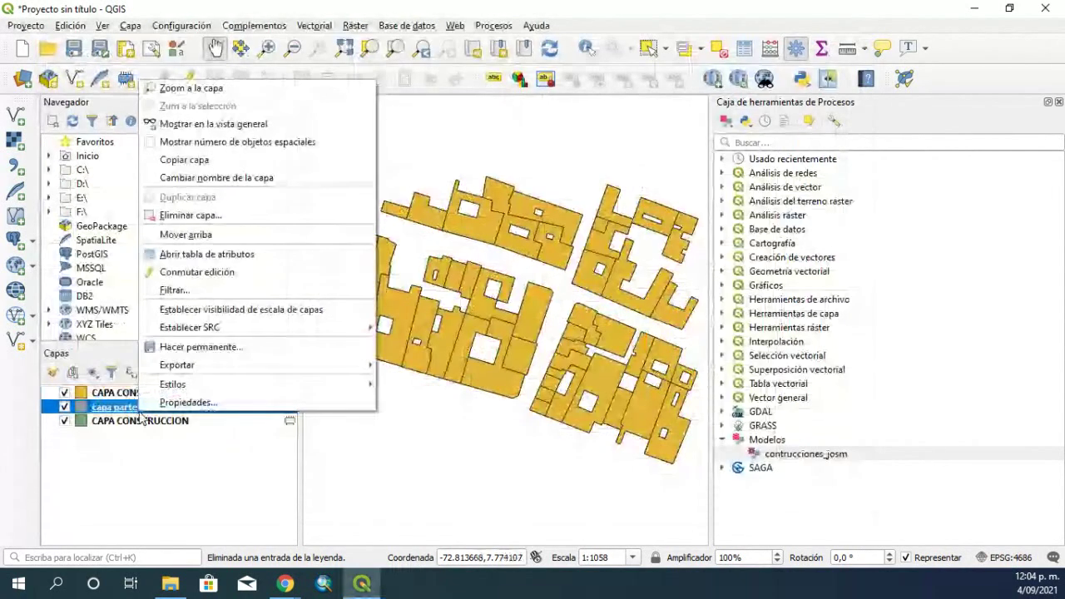
# Open the capa parte attribute table, widen the ref:codcat column and narrow building to inspect them alongside building:part
pyautogui.rightClick(139, 407)
pyautogui.click(212, 254)
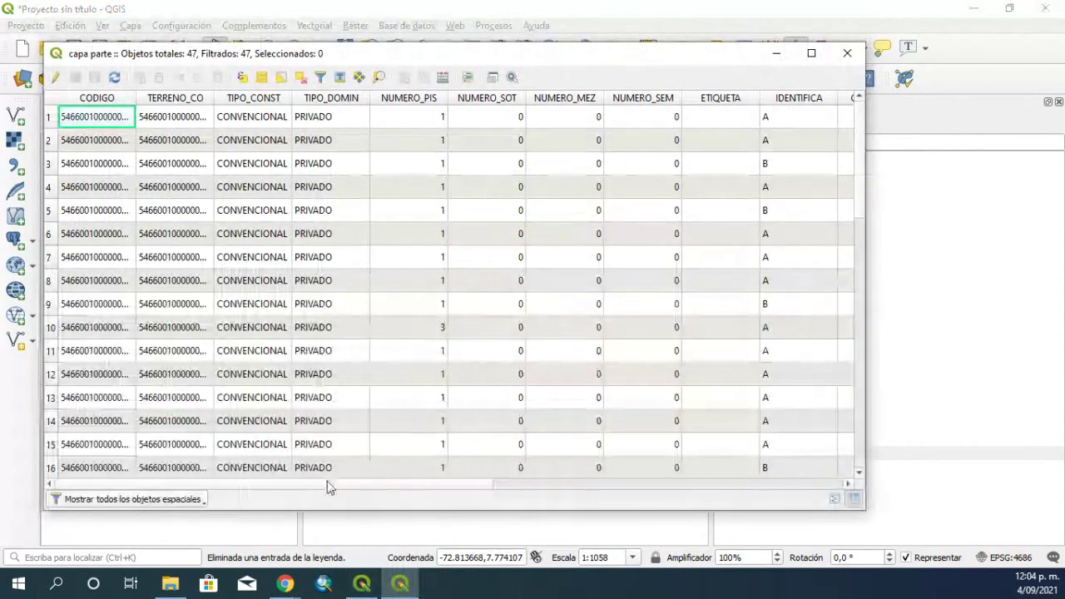
pyautogui.moveTo(330, 484); pyautogui.dragTo(680, 508)
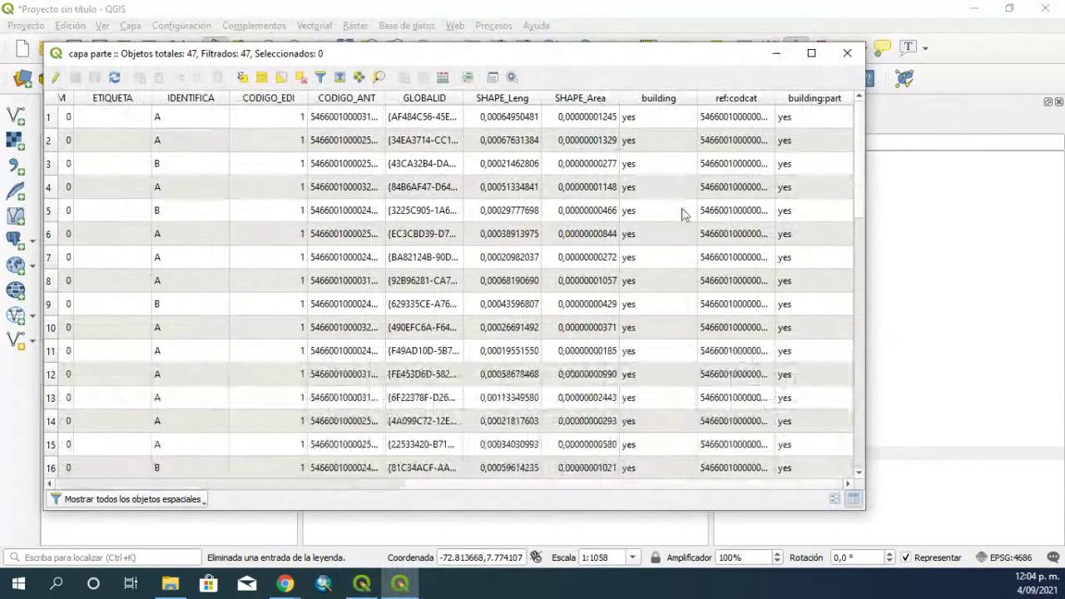
pyautogui.moveTo(775, 99); pyautogui.dragTo(845, 366)
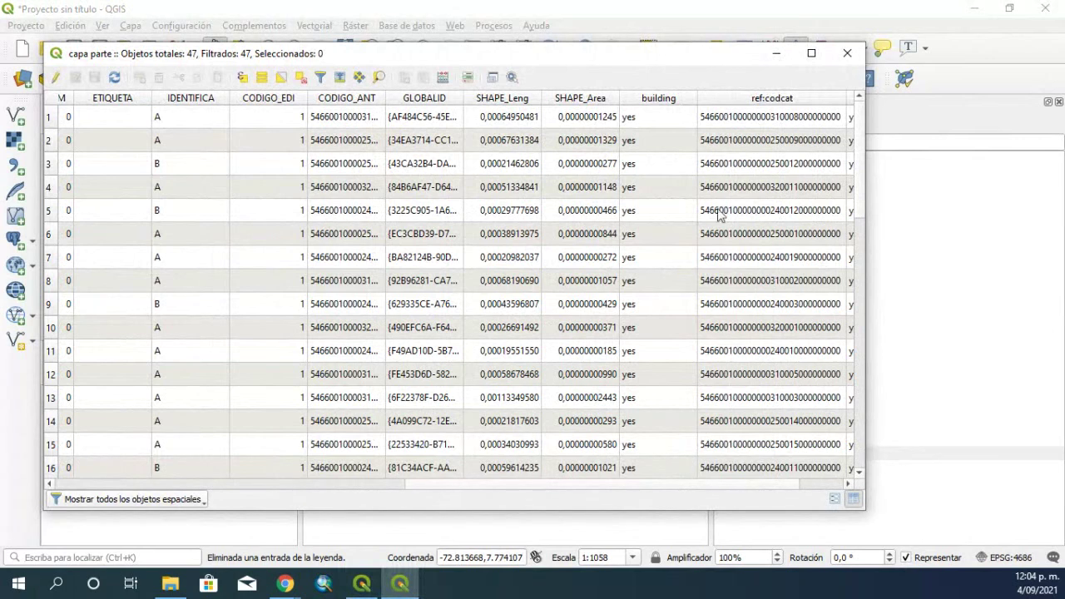
pyautogui.moveTo(697, 101); pyautogui.dragTo(665, 100)
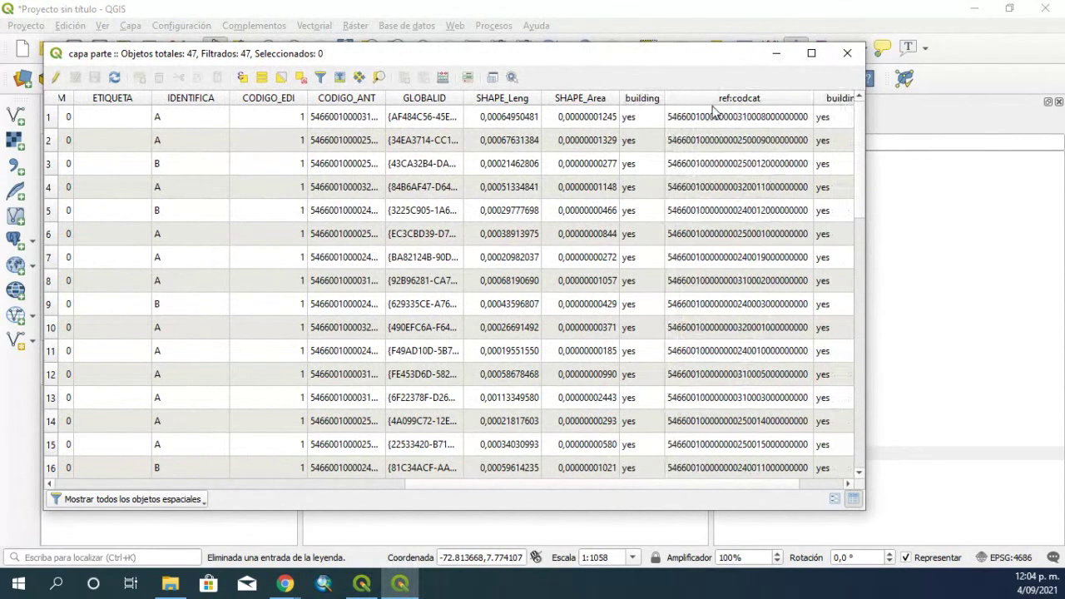
pyautogui.moveTo(812, 101); pyautogui.dragTo(833, 99)
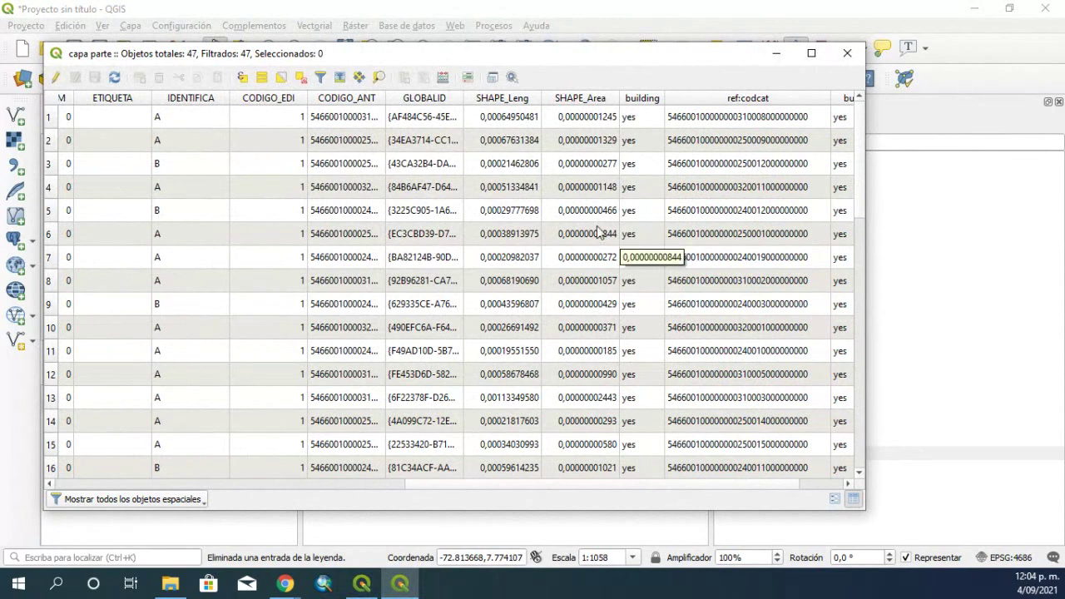
pyautogui.click(258, 188)
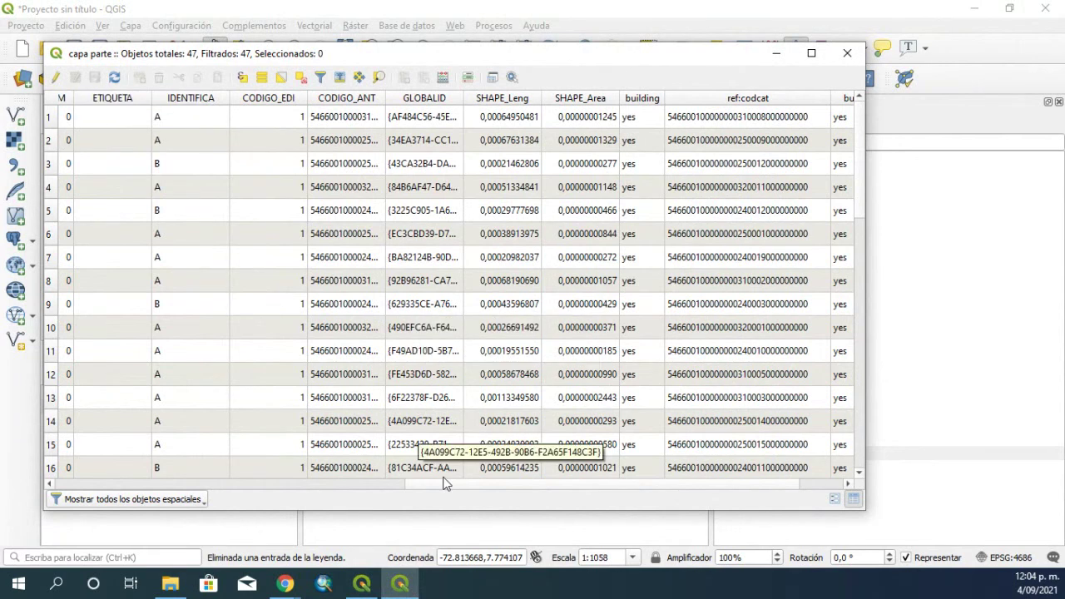
# Return to the first columns of the capa parte table, widen TIPO_DOMIN slightly, and review the NUMERO_PIS values down the rows
pyautogui.moveTo(448, 486); pyautogui.dragTo(431, 498)
pyautogui.moveTo(349, 497); pyautogui.dragTo(80, 495)
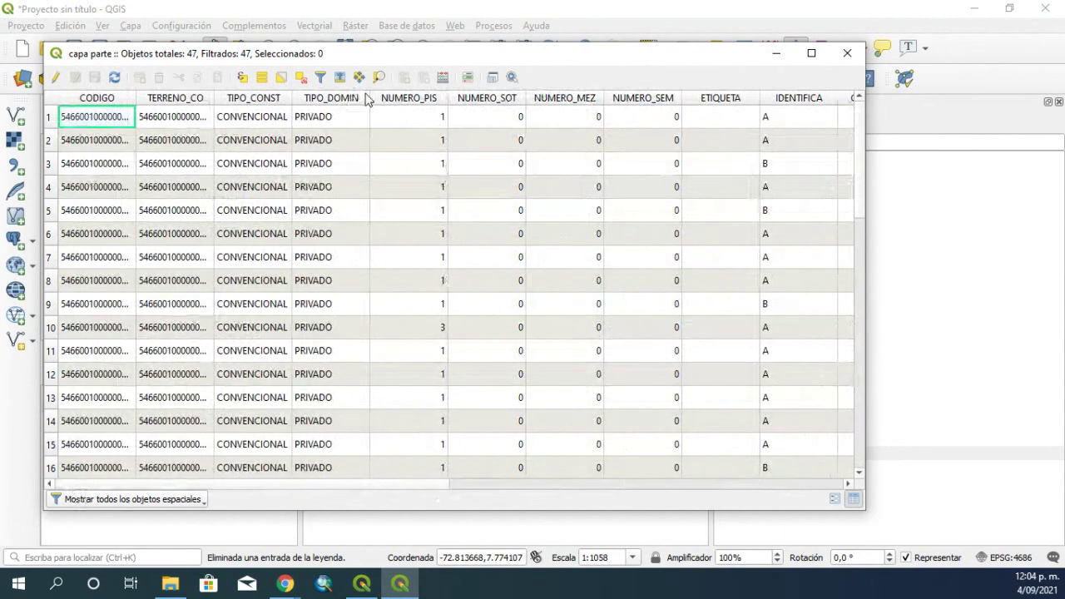
pyautogui.moveTo(372, 90); pyautogui.dragTo(388, 92)
pyautogui.scroll(-11, 325, 275)
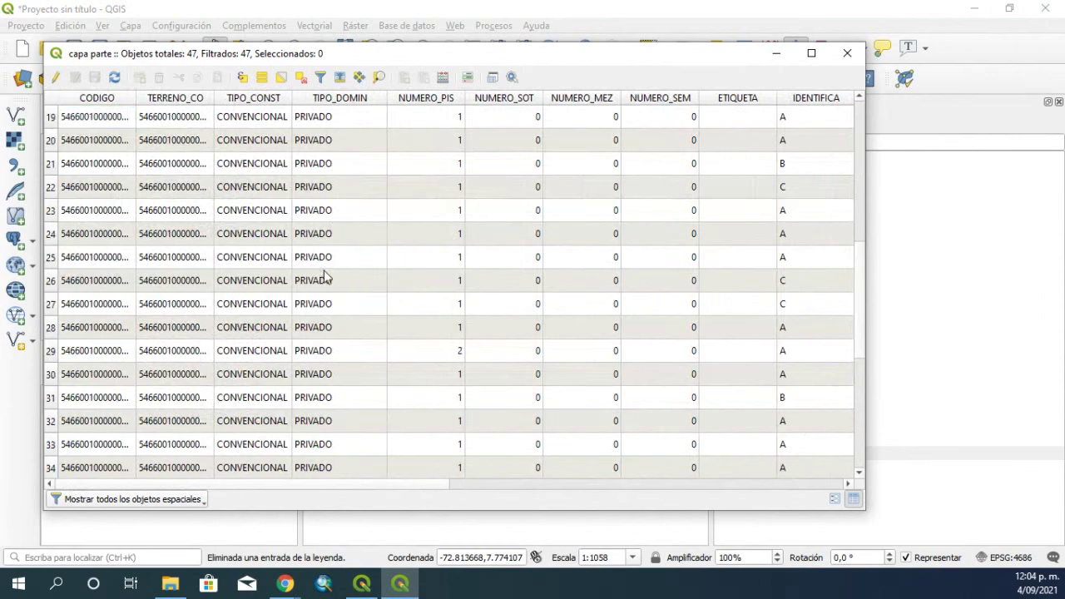
pyautogui.scroll(8, 319, 330)
pyautogui.scroll(3, 318, 331)
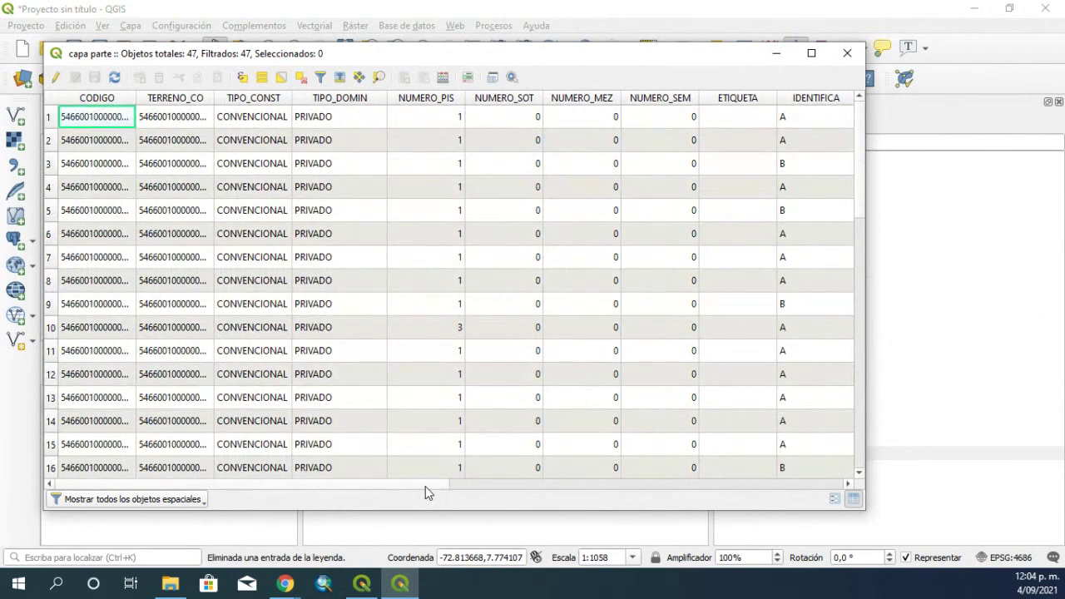
# Examine the last columns of the capa parte attribute table, including building, ref:codcat and building:part, and close it
pyautogui.hscroll(1, 449, 491)
pyautogui.moveTo(452, 488); pyautogui.dragTo(799, 482)
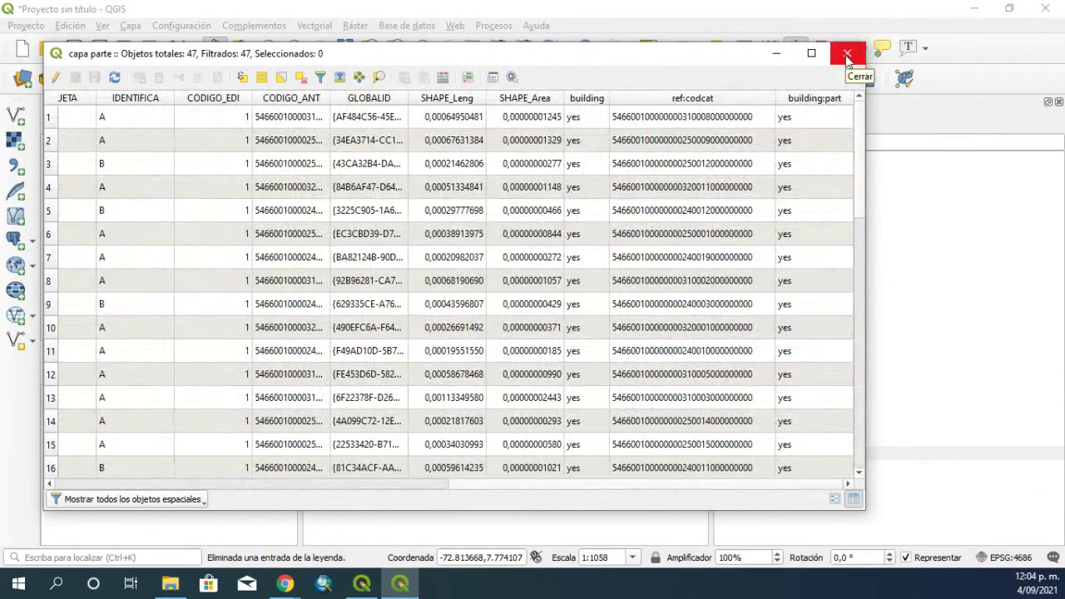
pyautogui.click(847, 54)
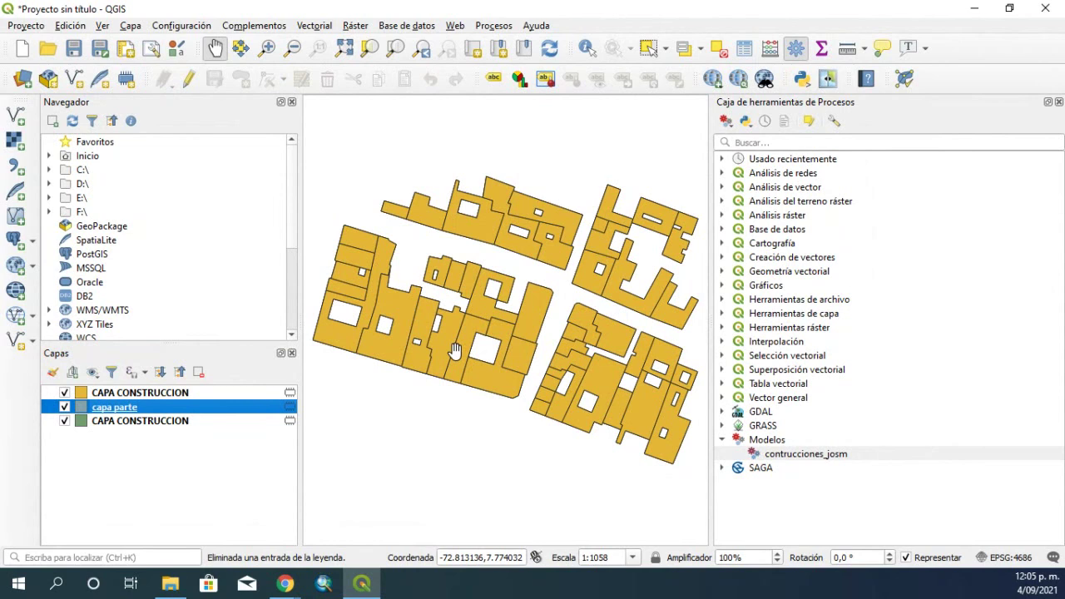
# Move the capa parte layer above both CAPA CONSTRUCCION layers in the drawing order
pyautogui.scroll(-1, 455, 350)
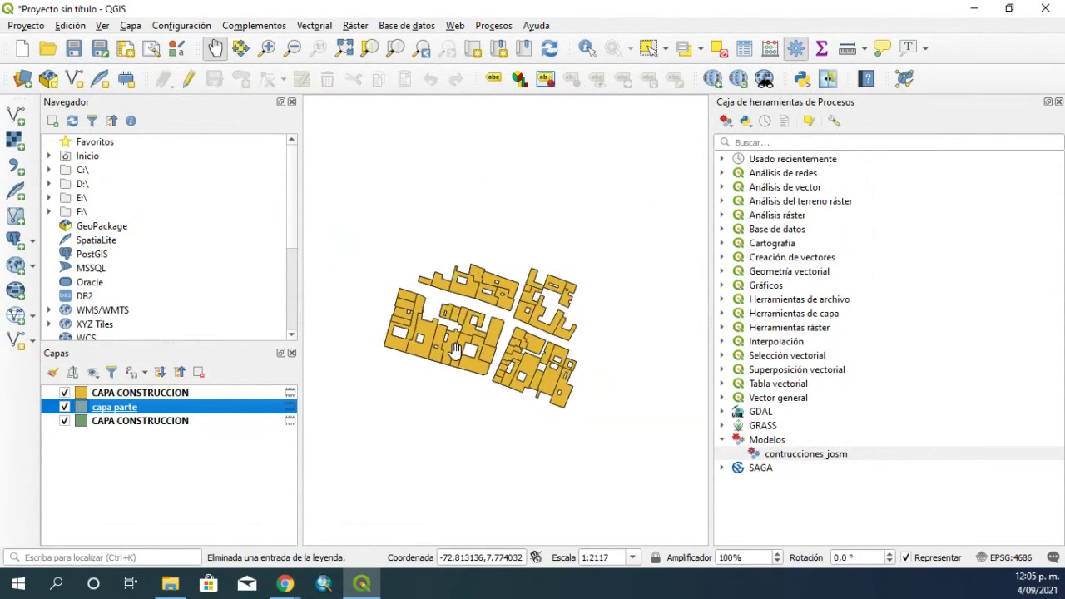
pyautogui.click(455, 350)
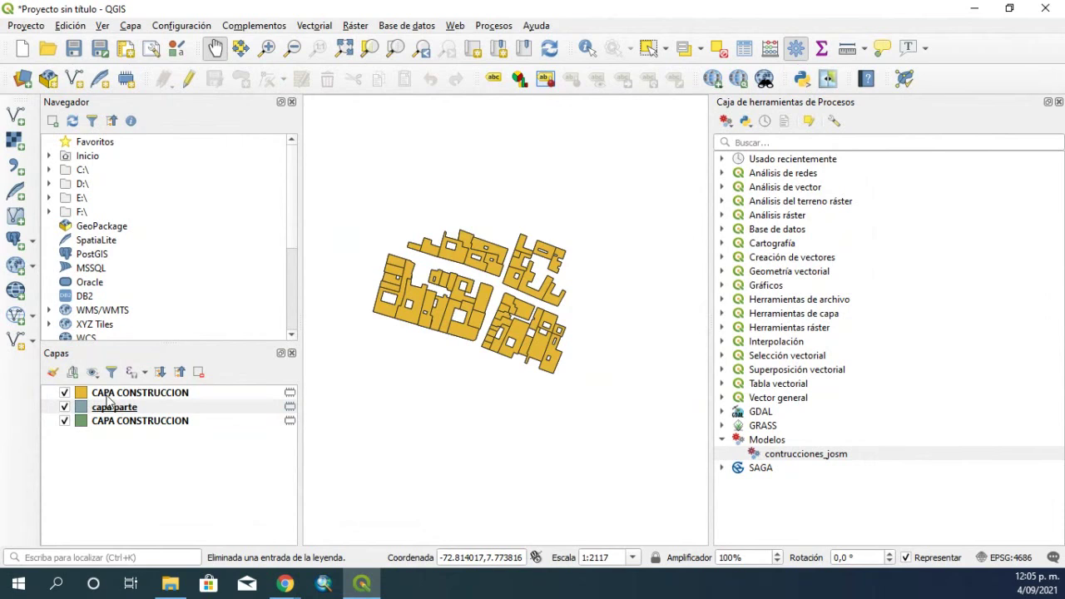
pyautogui.moveTo(110, 407); pyautogui.dragTo(125, 388)
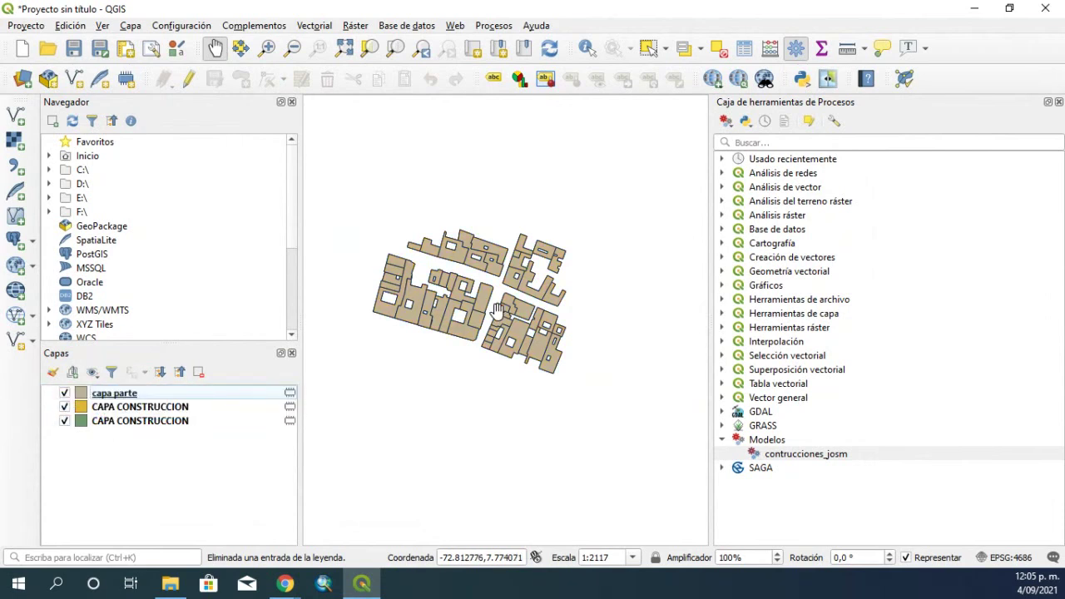
pyautogui.scroll(2, 501, 326)
pyautogui.scroll(-1, 513, 366)
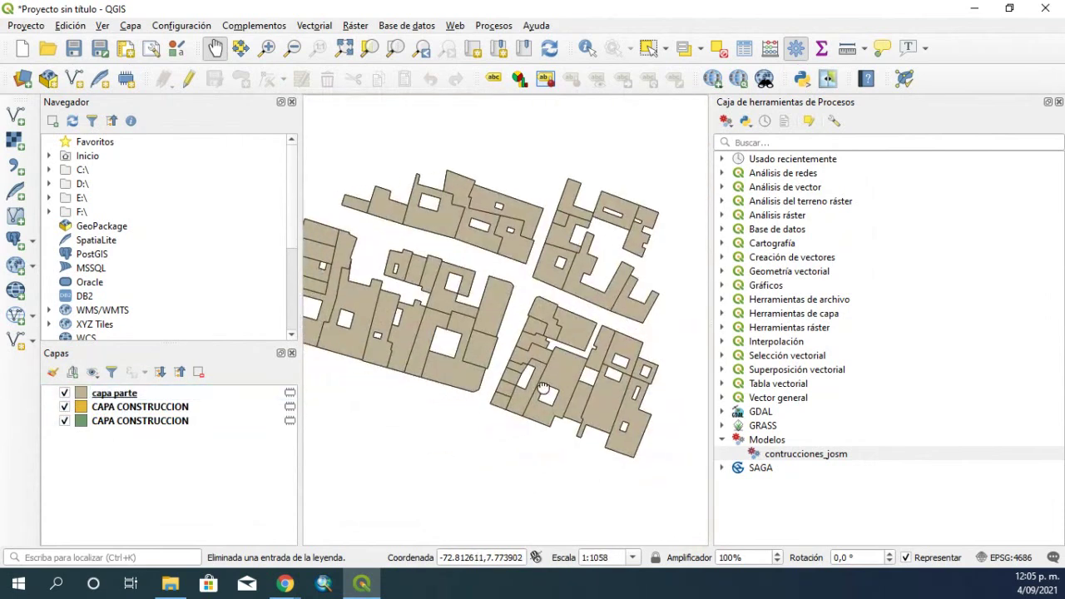
pyautogui.scroll(-1, 512, 371)
pyautogui.scroll(1, 504, 351)
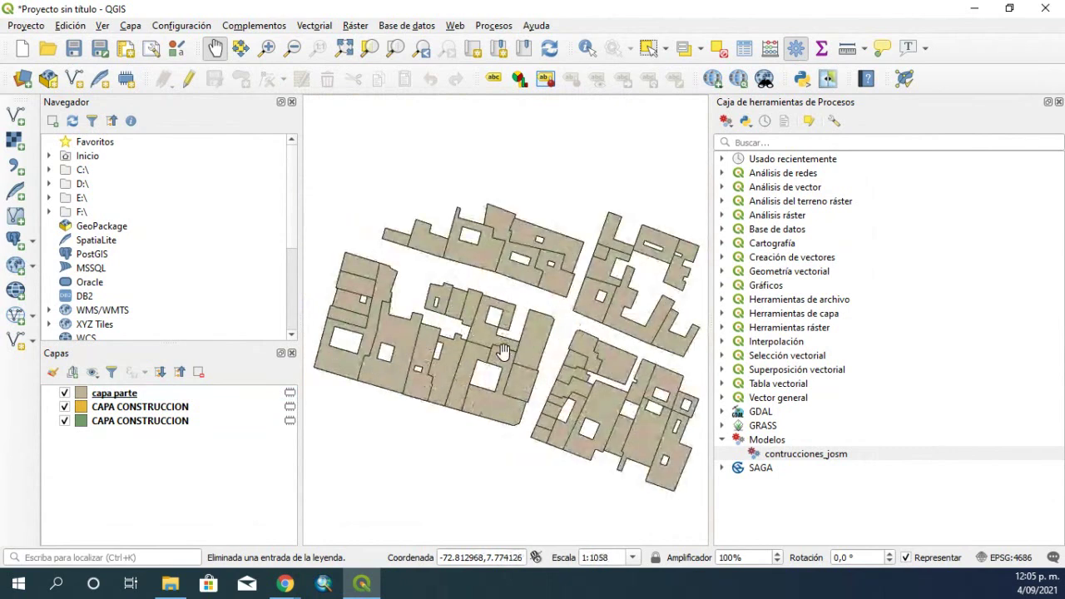
pyautogui.moveTo(503, 351); pyautogui.dragTo(477, 306)
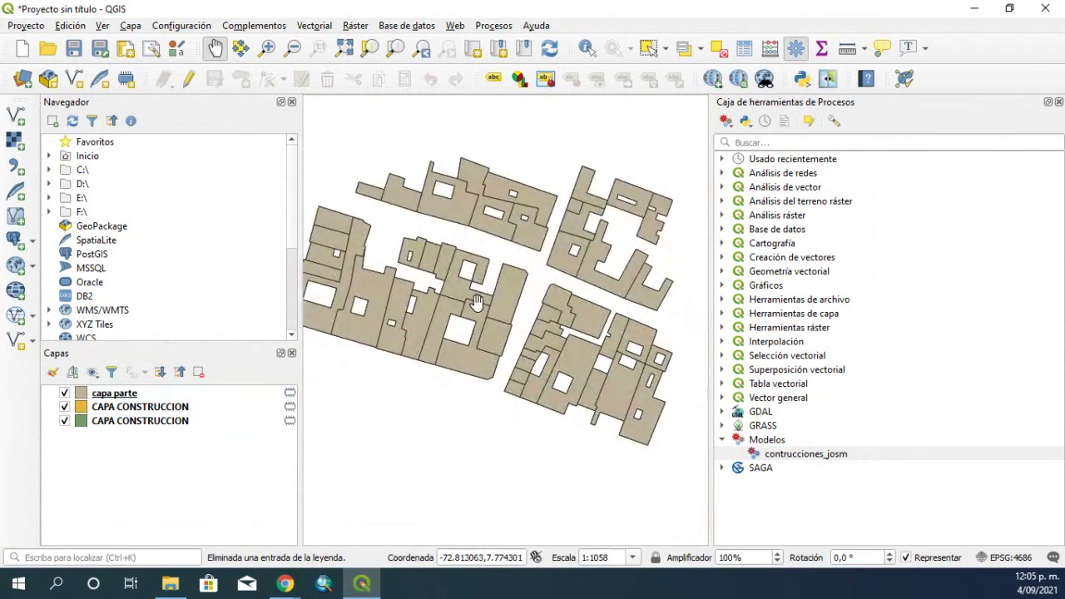
# Compare capa parte with the CAPA CONSTRUCCION layer beneath it by toggling capa parte's visibility
pyautogui.click(65, 396)
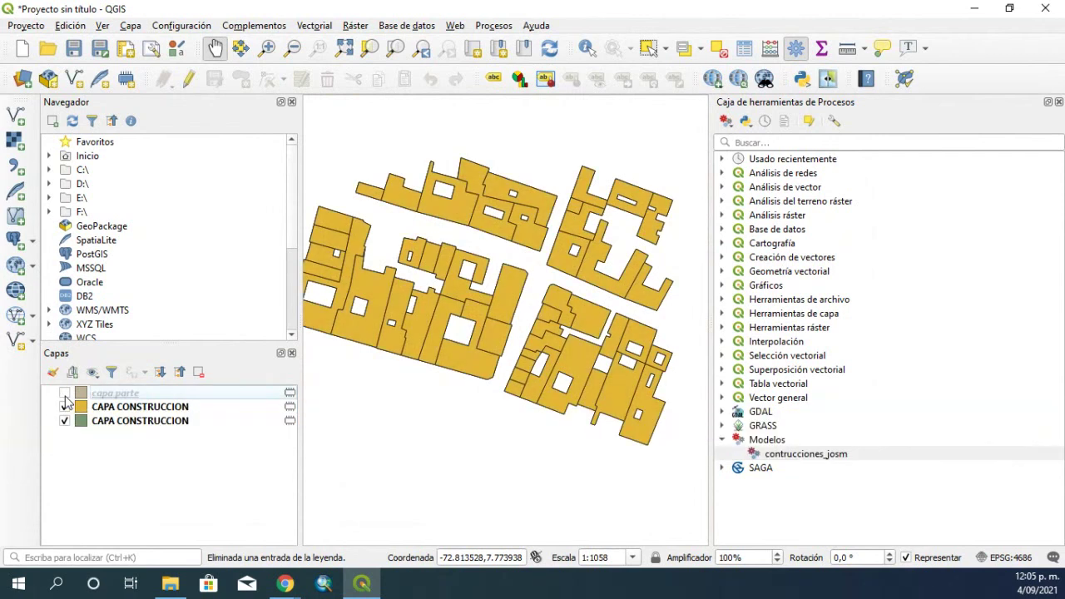
pyautogui.click(65, 394)
pyautogui.click(65, 395)
pyautogui.scroll(-1, 448, 337)
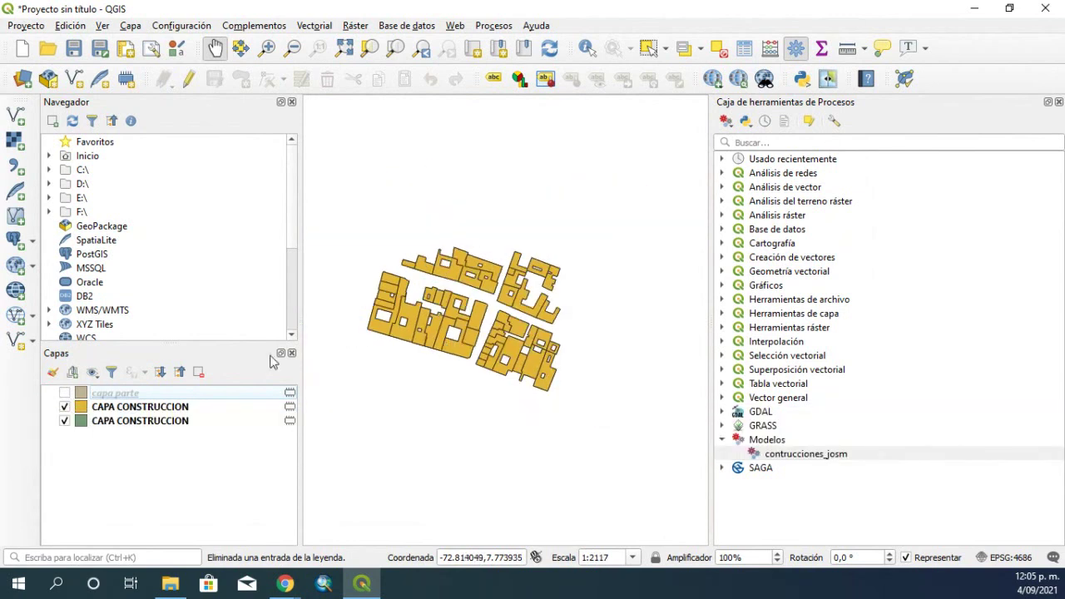
pyautogui.scroll(1, 397, 309)
pyautogui.moveTo(558, 359); pyautogui.dragTo(486, 330)
pyautogui.moveTo(507, 266); pyautogui.dragTo(527, 273)
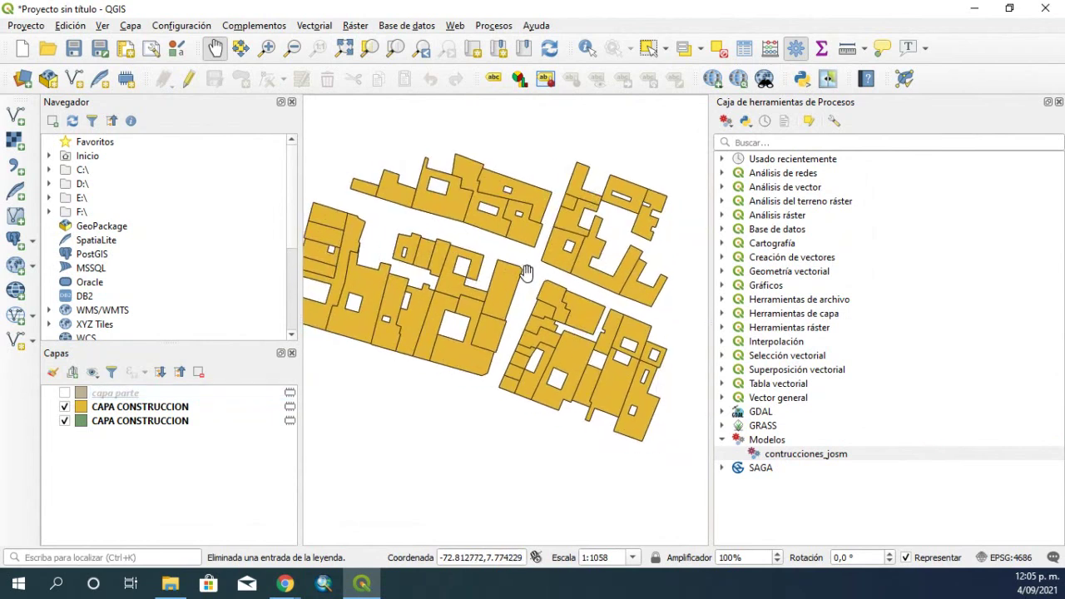
pyautogui.click(66, 393)
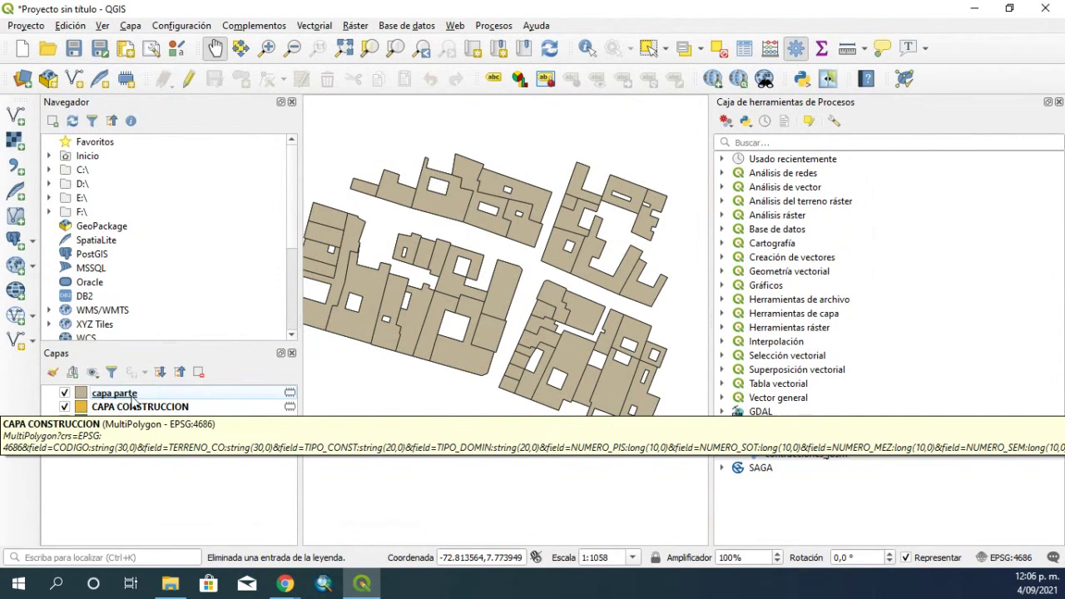
# Remove the lowest CAPA CONSTRUCCION layer from the project
pyautogui.rightClick(124, 431)
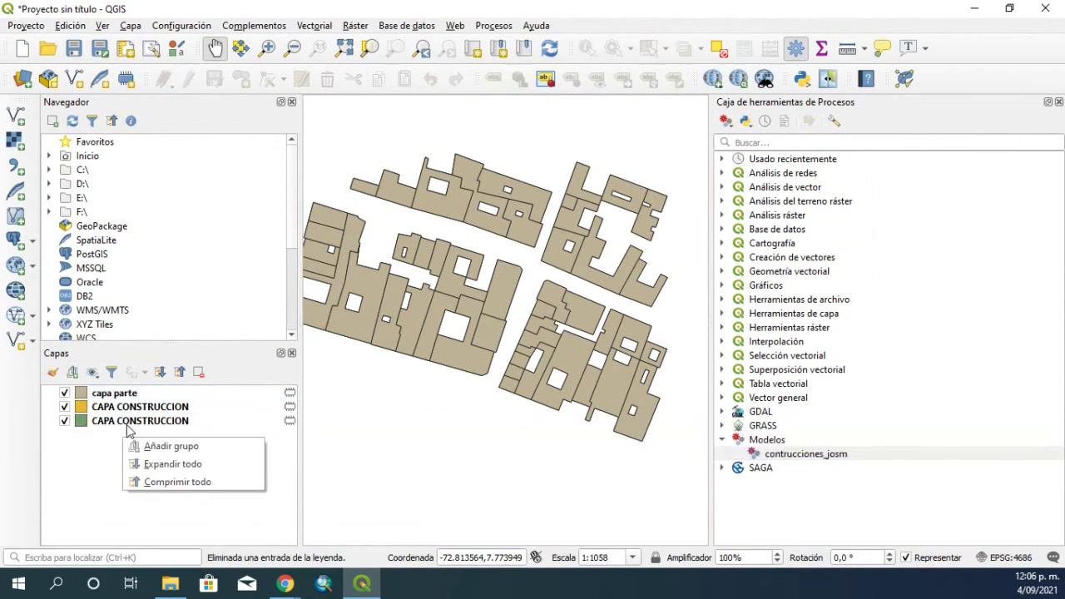
pyautogui.rightClick(125, 420)
pyautogui.click(178, 227)
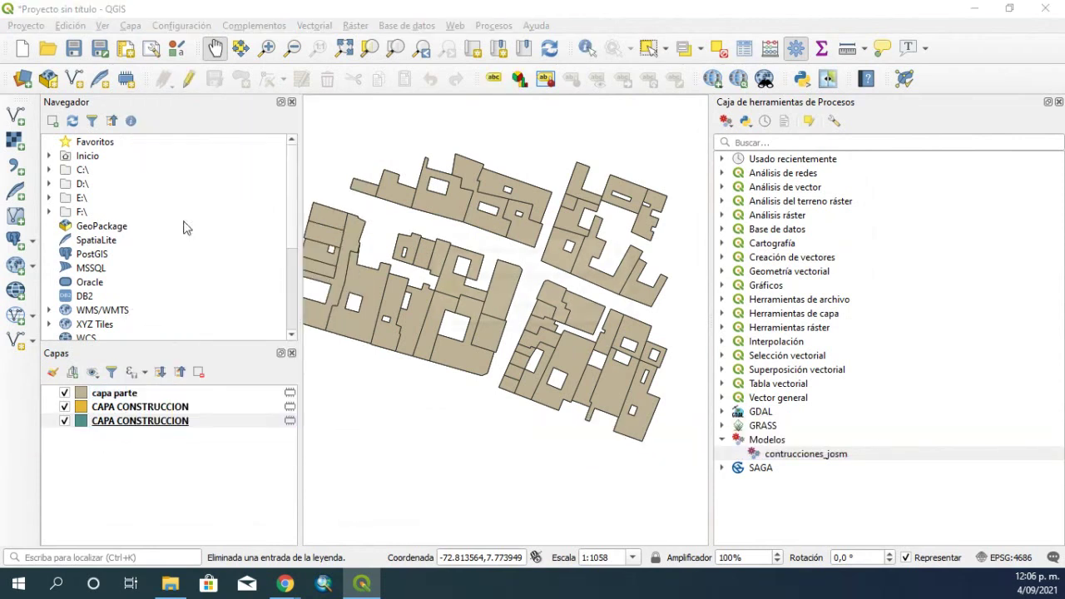
pyautogui.click(507, 305)
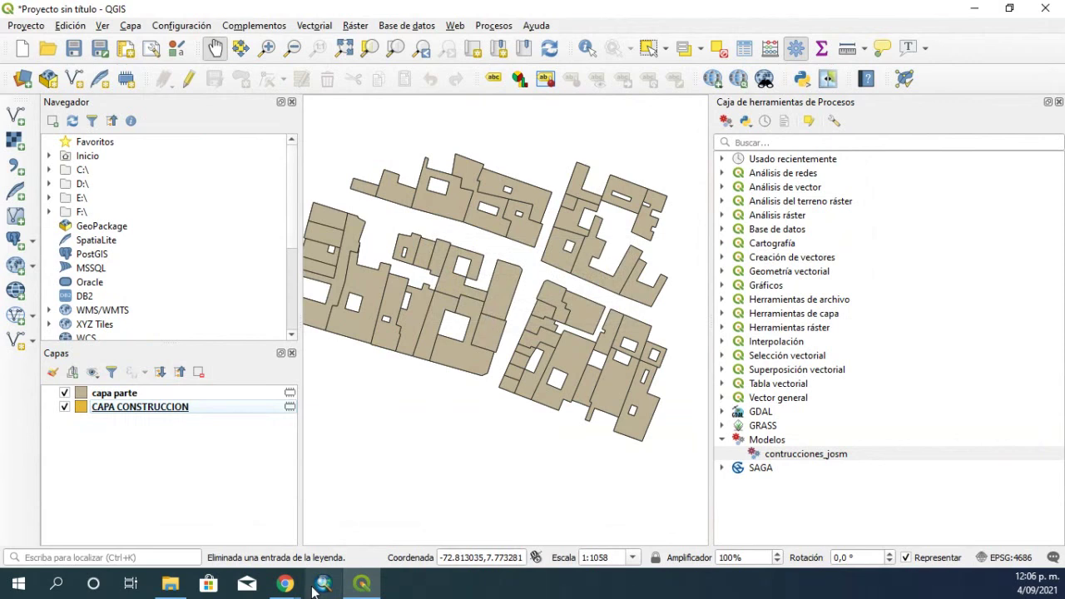
# Add the CAPA_PRUEBA shapefile from File Explorer to the project and place it beneath CAPA CONSTRUCCION
pyautogui.click(173, 586)
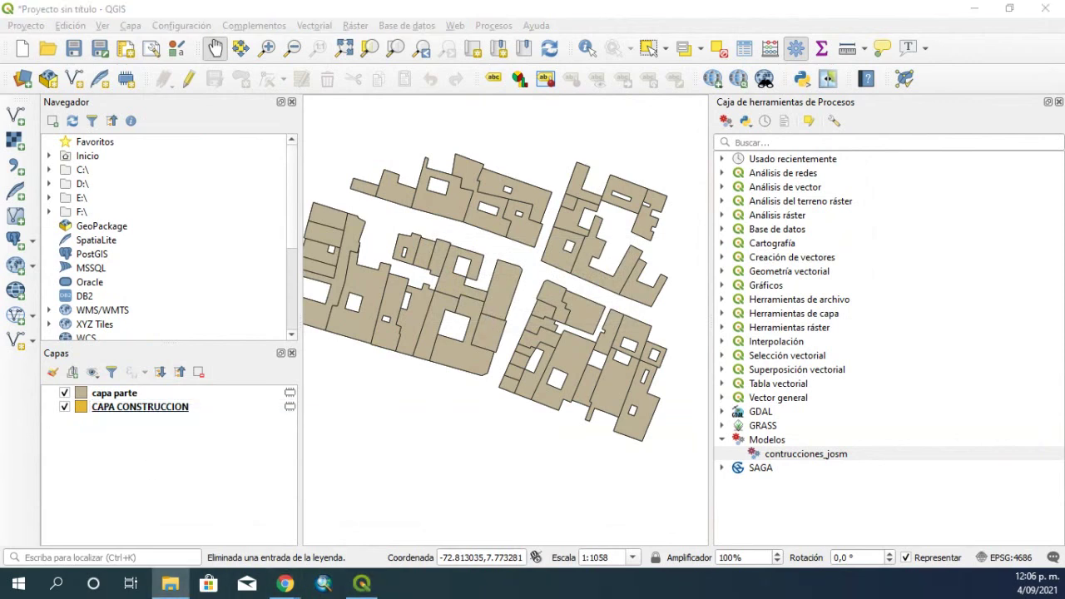
pyautogui.moveTo(2, 475); pyautogui.dragTo(121, 499)
pyautogui.moveTo(1, 520); pyautogui.dragTo(482, 494)
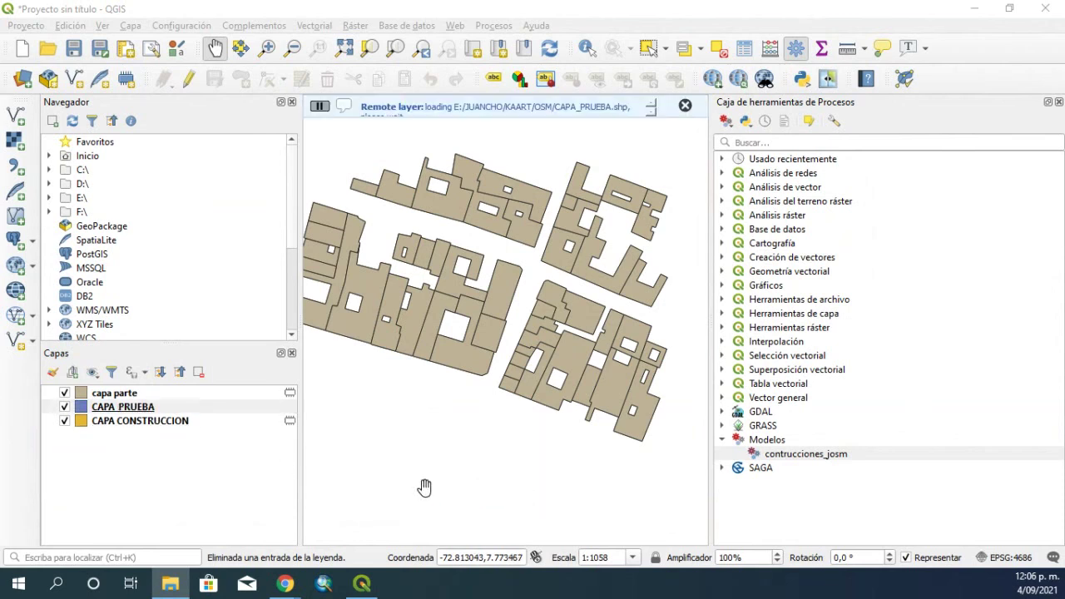
pyautogui.moveTo(105, 408)
pyautogui.mouseDown()
pyautogui.moveTo(118, 444)
pyautogui.moveTo(103, 423)
pyautogui.mouseUp()
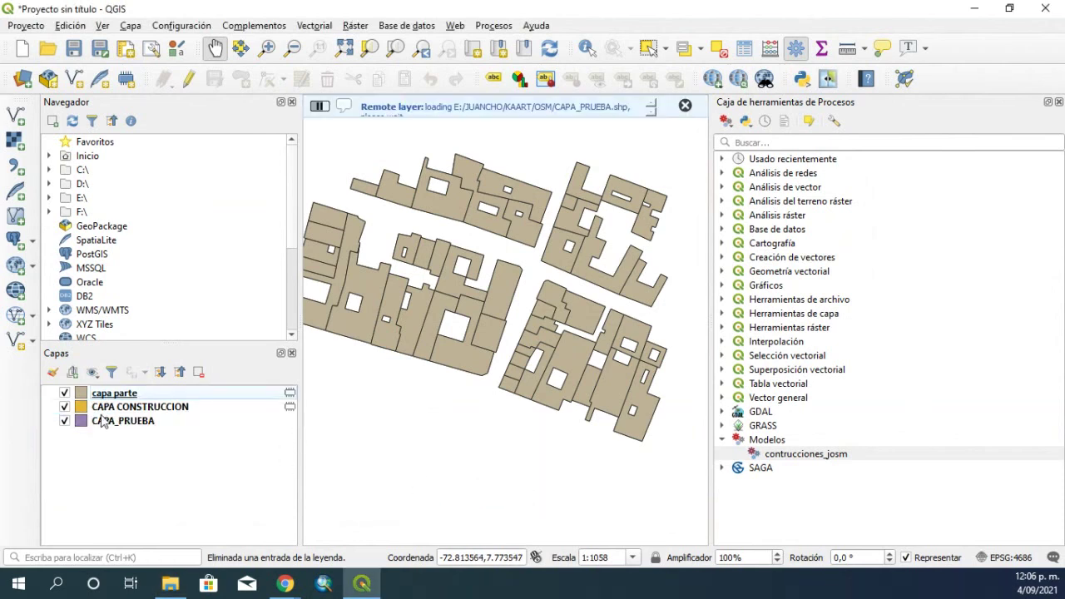
# Compare CAPA_PRUEBA with capa parte and CAPA CONSTRUCCION by toggling the upper two layers' visibility
pyautogui.click(64, 393)
pyautogui.click(64, 407)
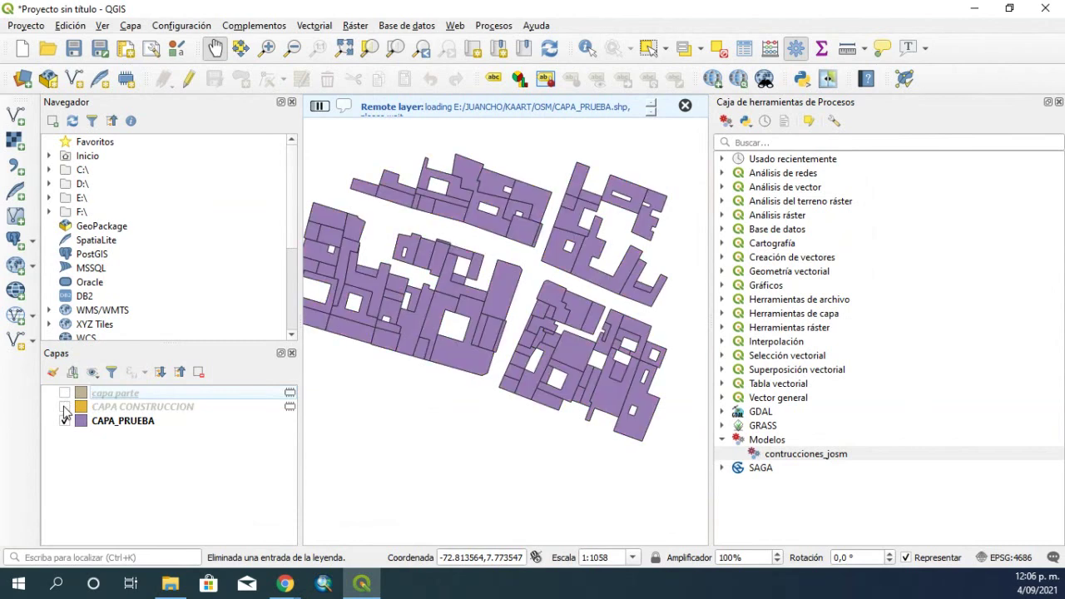
pyautogui.click(65, 407)
pyautogui.click(65, 394)
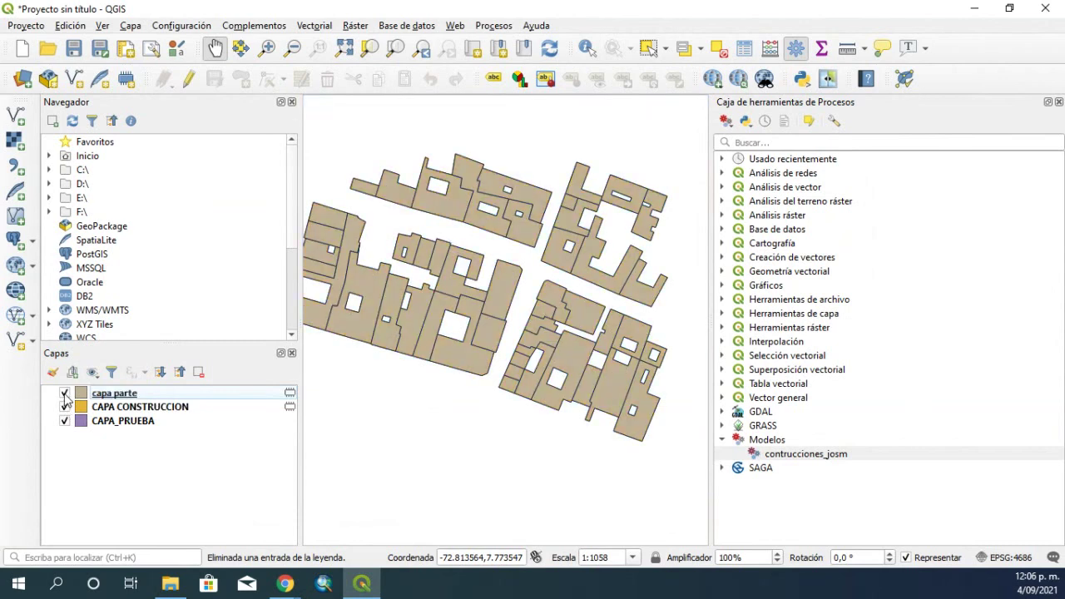
pyautogui.click(66, 399)
pyautogui.click(64, 393)
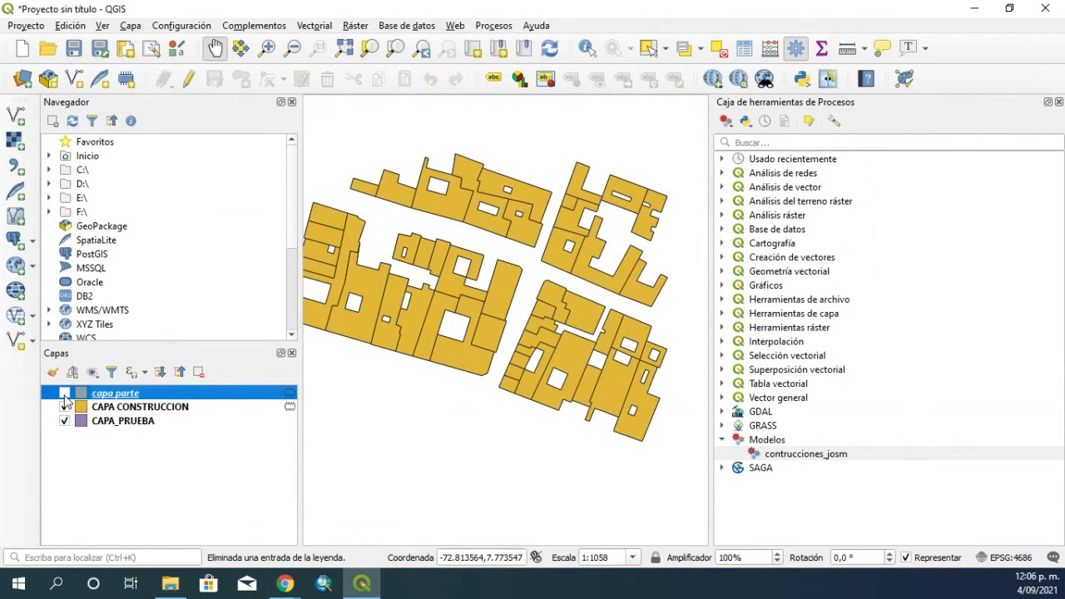
pyautogui.click(65, 394)
pyautogui.click(65, 407)
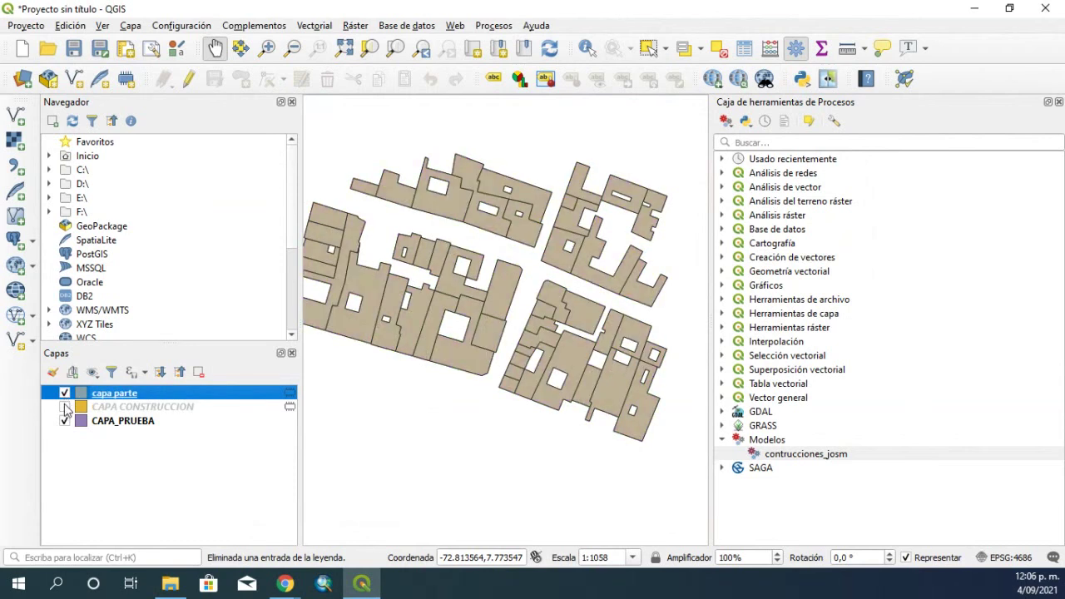
pyautogui.click(65, 407)
pyautogui.click(65, 393)
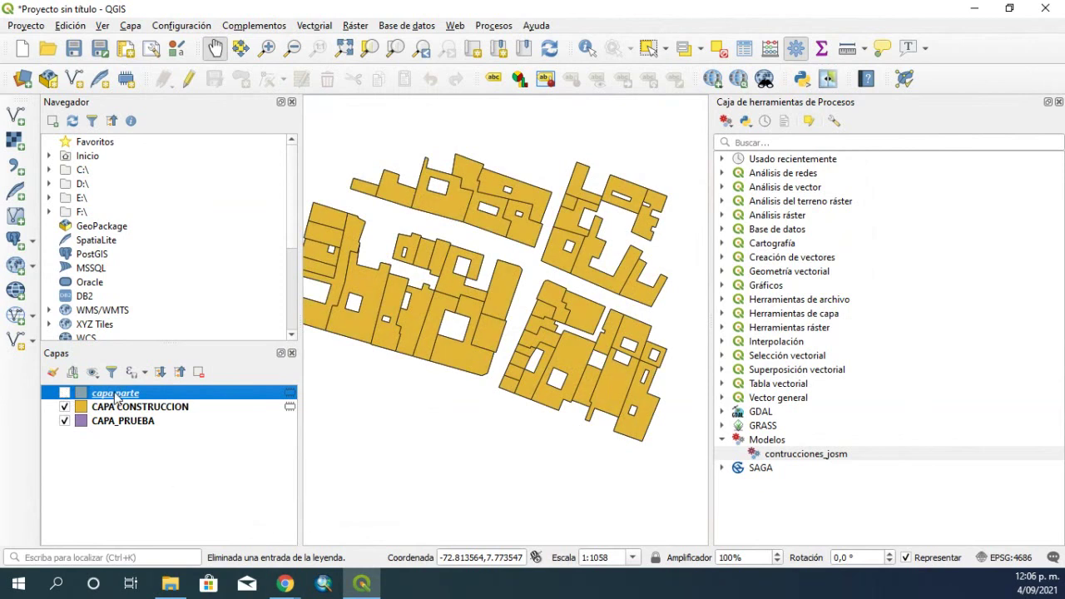
pyautogui.click(65, 407)
# Remove the CAPA CONSTRUCCION and capa parte layers from the project, keeping only CAPA_PRUEBA
pyautogui.rightClick(120, 407)
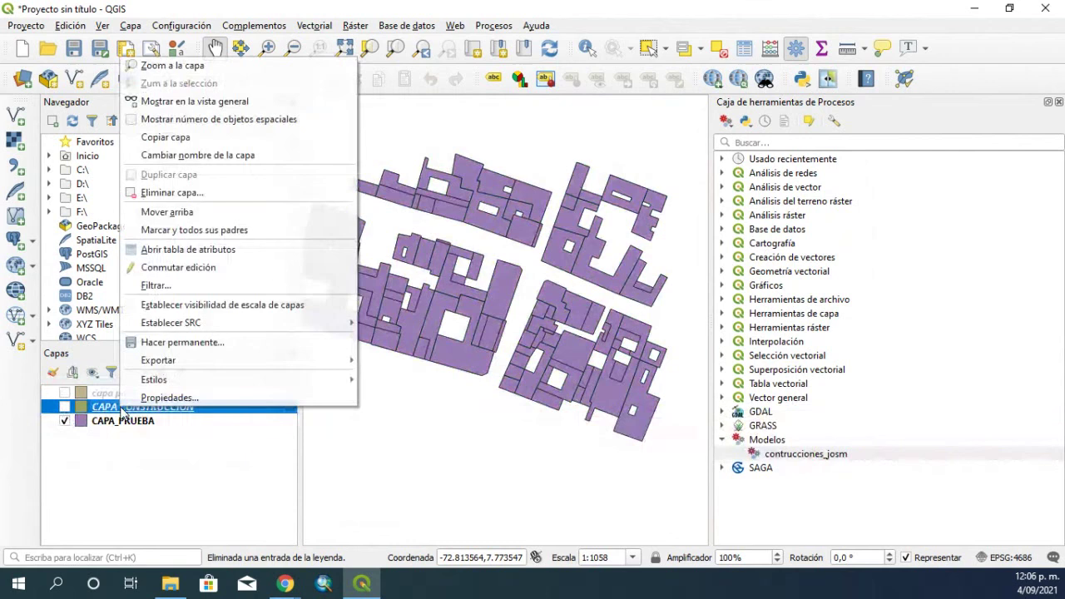
pyautogui.click(172, 194)
pyautogui.click(527, 308)
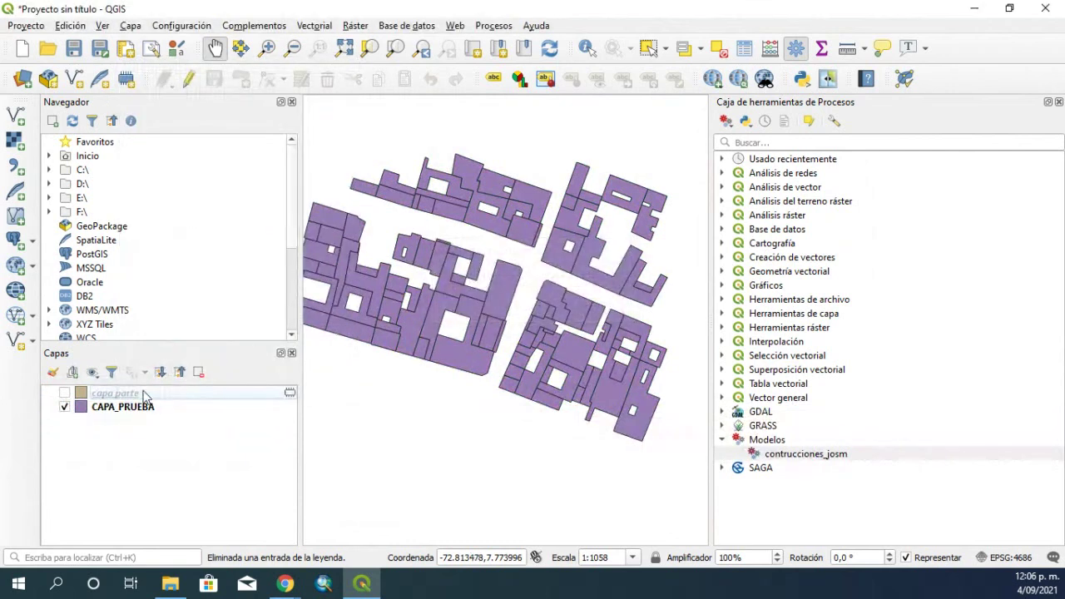
pyautogui.rightClick(140, 399)
pyautogui.click(171, 194)
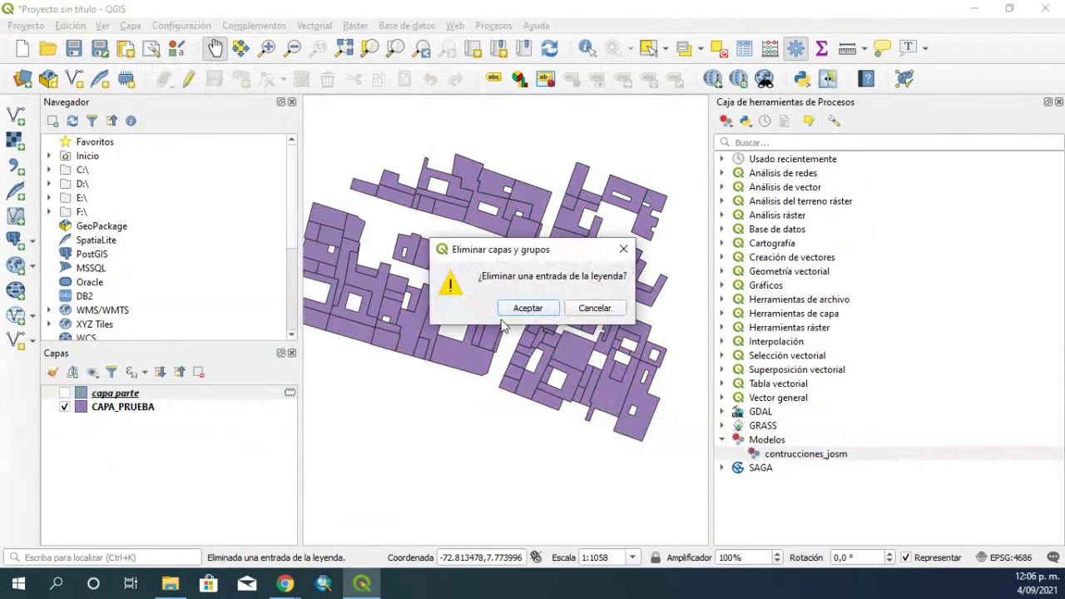
pyautogui.click(517, 312)
# Run the contrucciones_josm model on CAPA_PRUEBA with temporary layers for both outputs
pyautogui.doubleClick(820, 456)
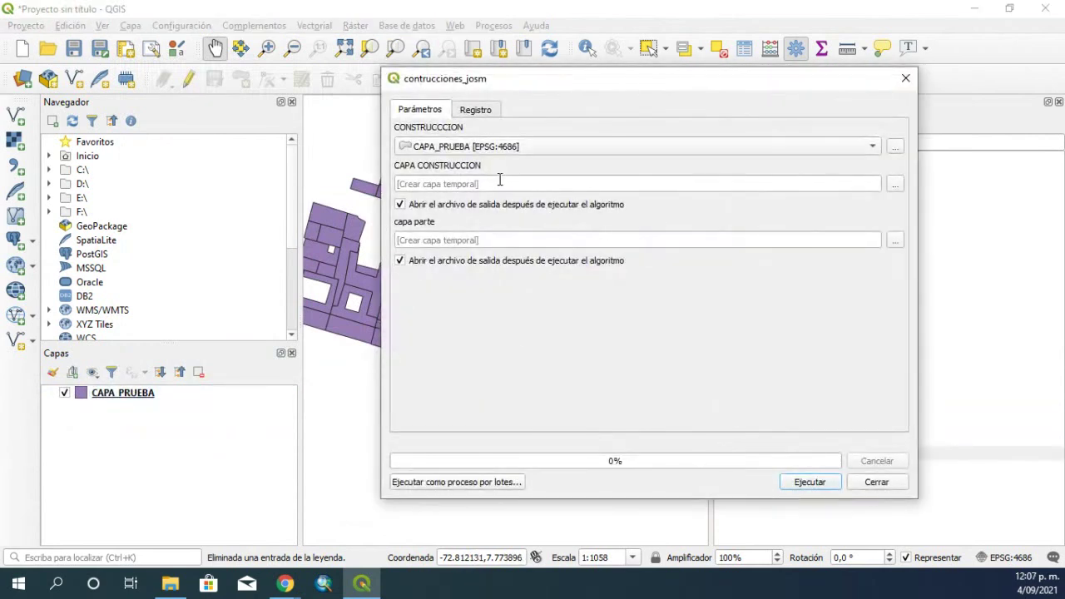
pyautogui.click(821, 484)
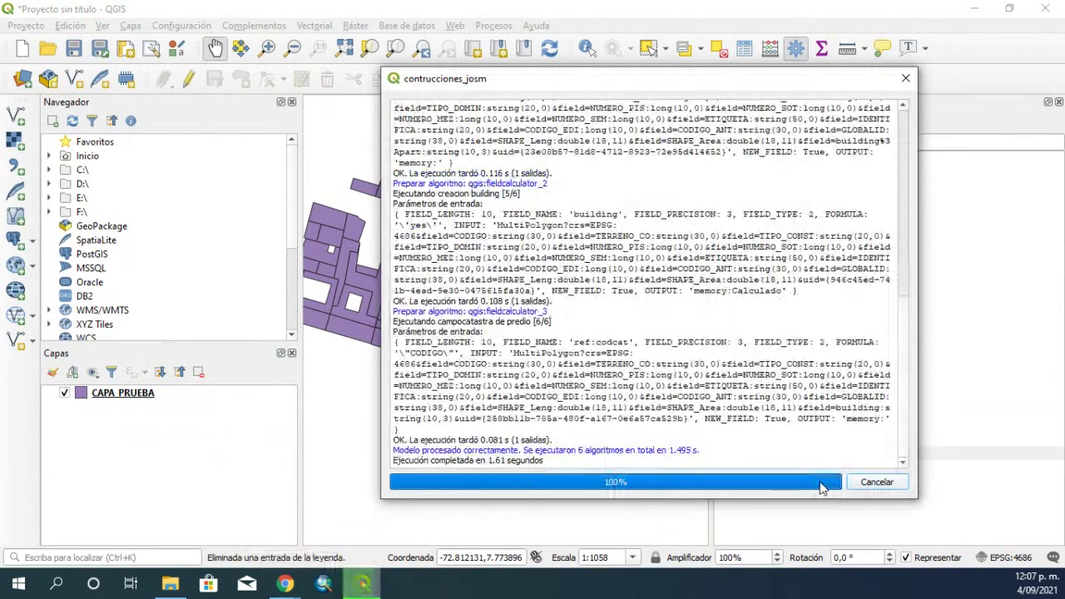
# Compare the new capa parte and CAPA CONSTRUCCION output layers on the map by toggling capa parte's visibility
pyautogui.click(64, 393)
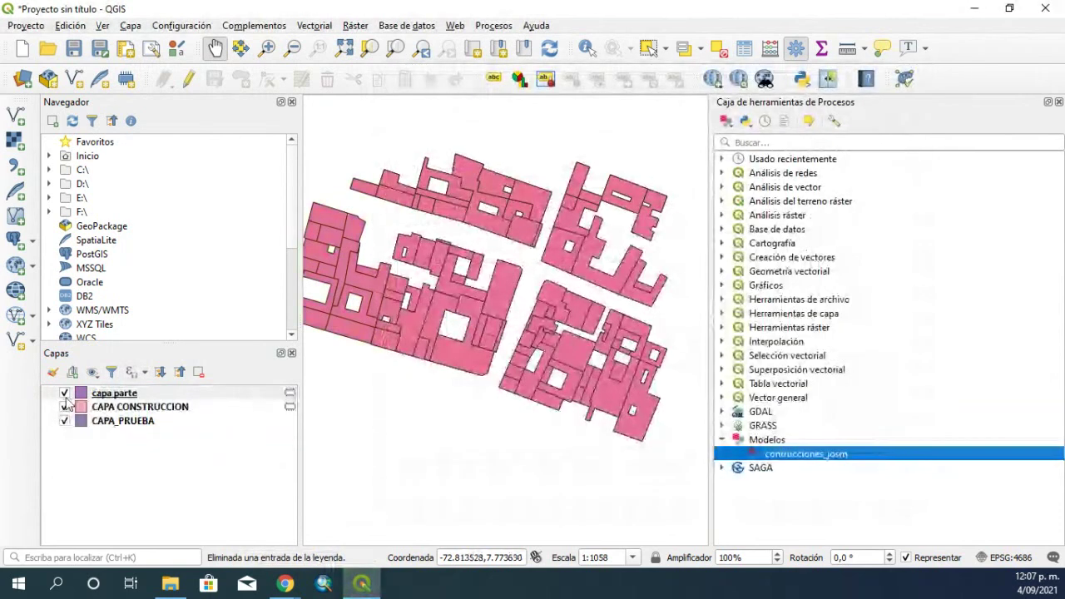
pyautogui.click(68, 406)
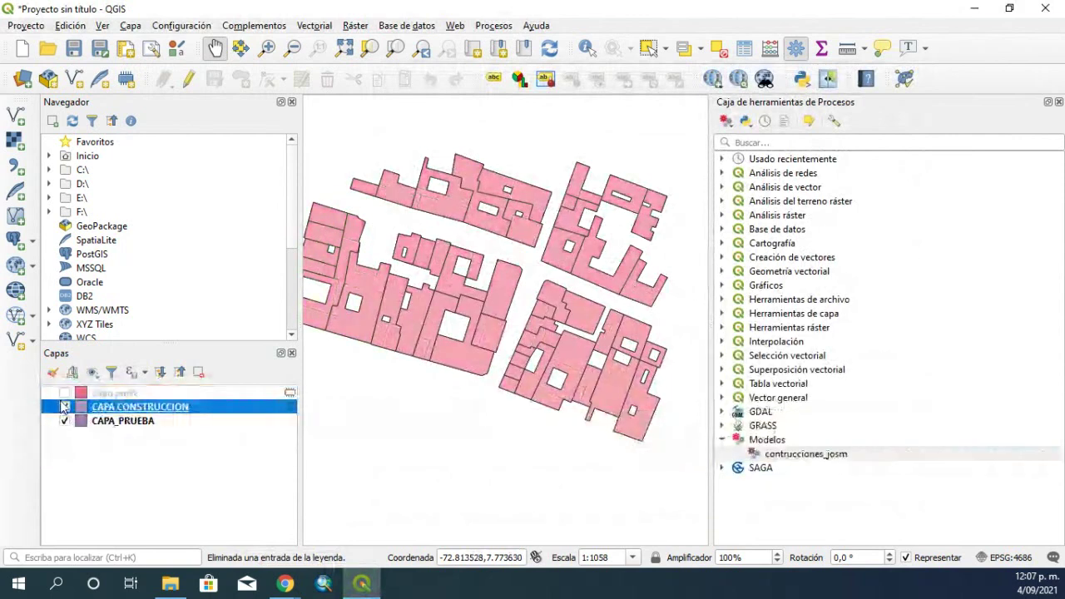
pyautogui.click(64, 393)
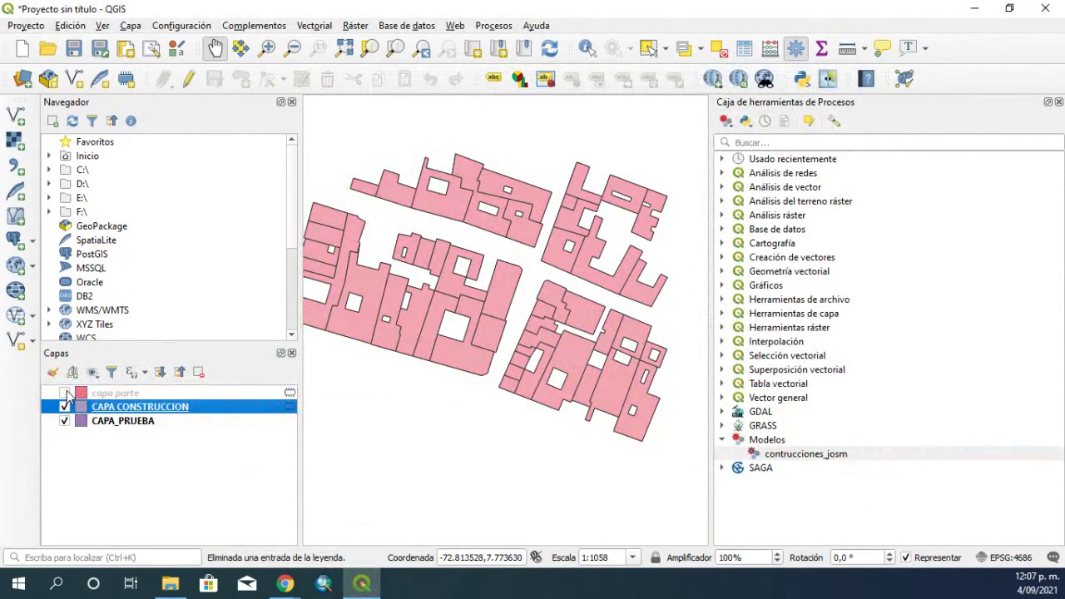
# Inspect the new capa parte layer's attribute table, checking building:part, ref:codcat and the floor-number columns, and close it
pyautogui.rightClick(109, 393)
pyautogui.click(173, 233)
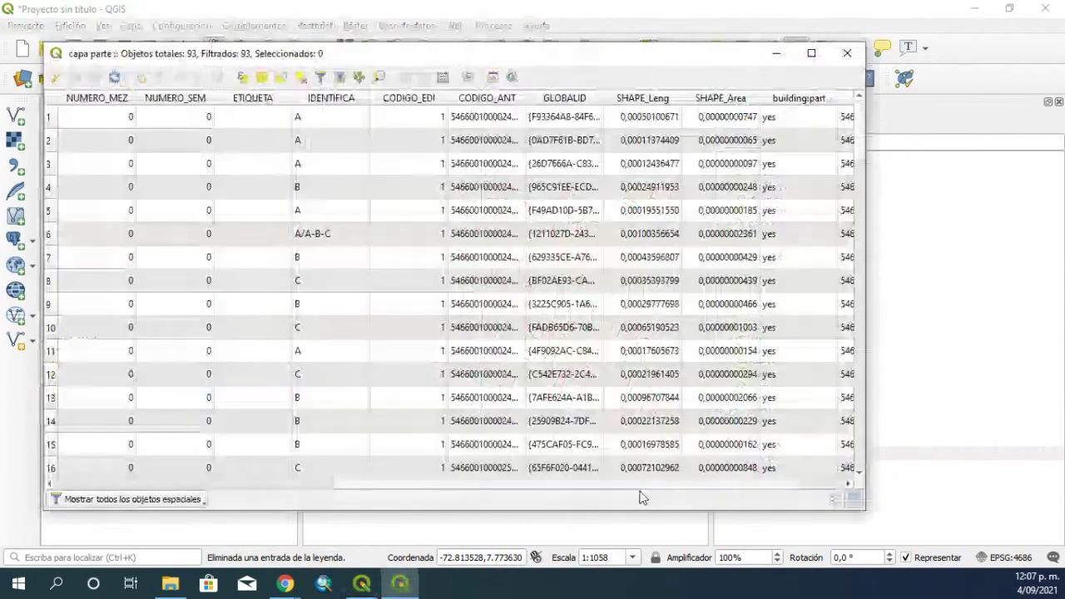
pyautogui.moveTo(638, 493); pyautogui.dragTo(704, 495)
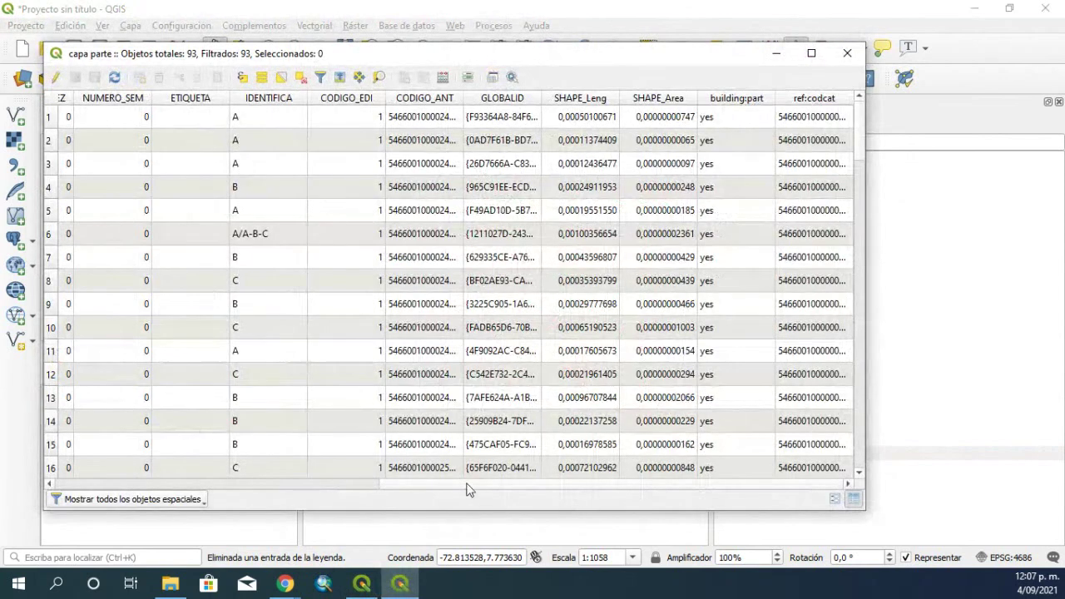
pyautogui.moveTo(539, 483); pyautogui.dragTo(179, 472)
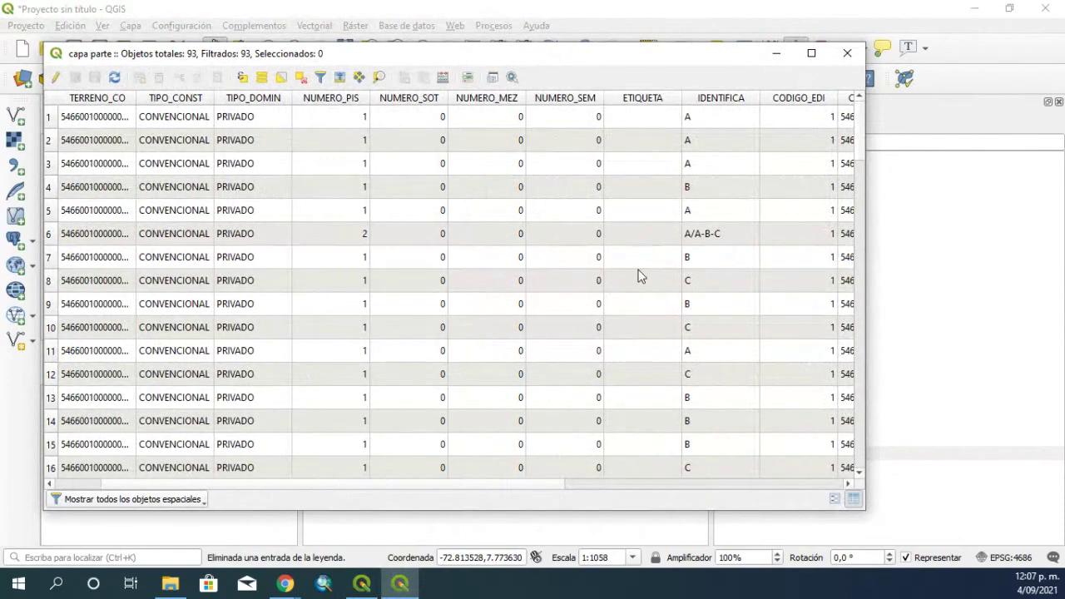
pyautogui.click(848, 53)
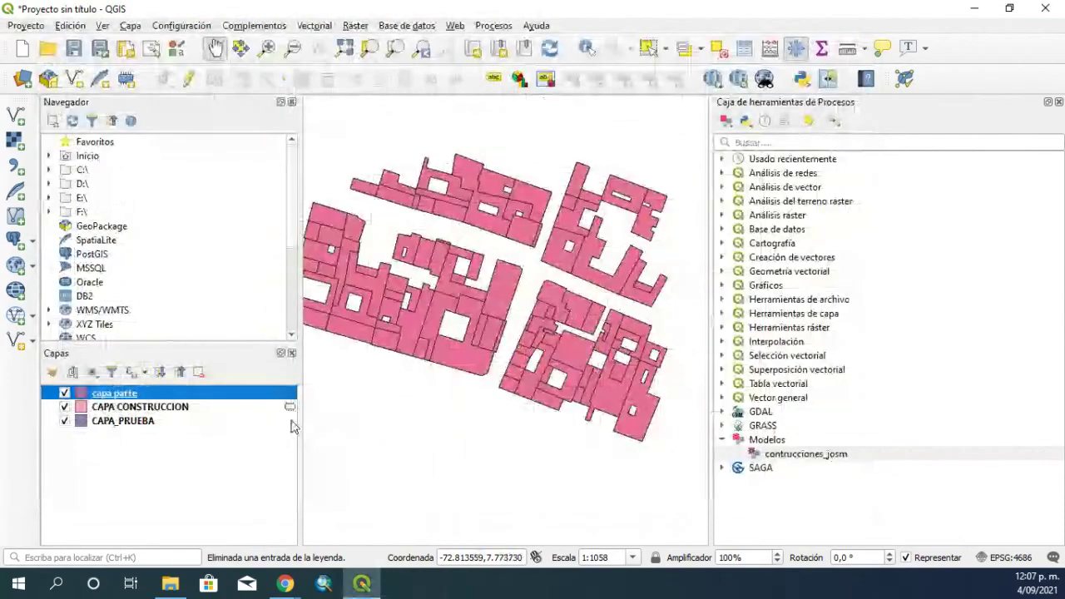
# Hide and show capa parte repeatedly to compare its part divisions with the building outlines in CAPA CONSTRUCCION
pyautogui.rightClick(126, 413)
pyautogui.click(96, 413)
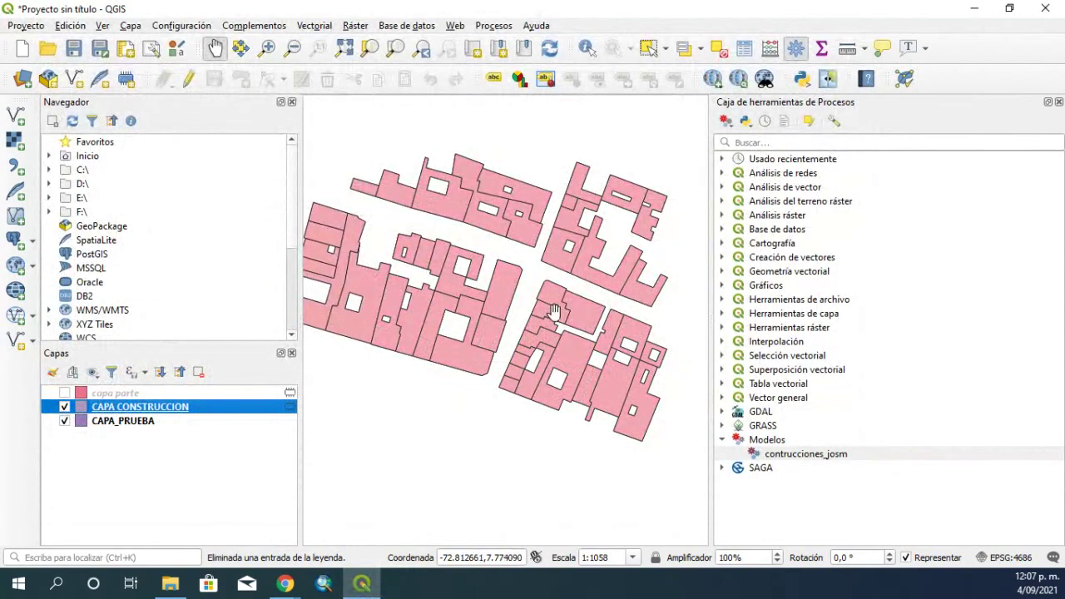
pyautogui.moveTo(499, 357); pyautogui.dragTo(549, 346)
pyautogui.moveTo(441, 310); pyautogui.dragTo(385, 343)
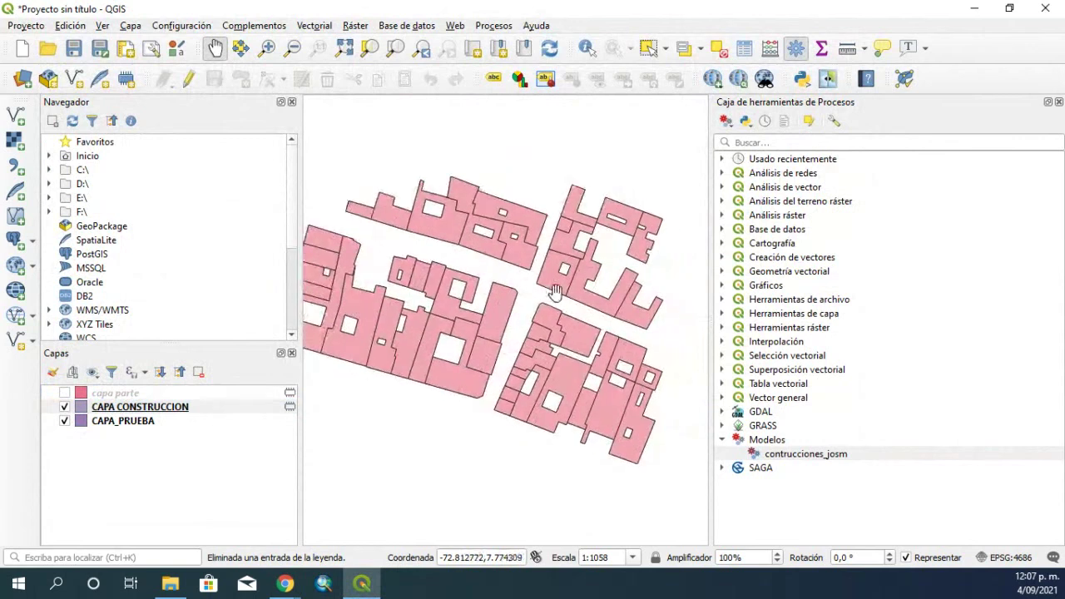
pyautogui.click(65, 393)
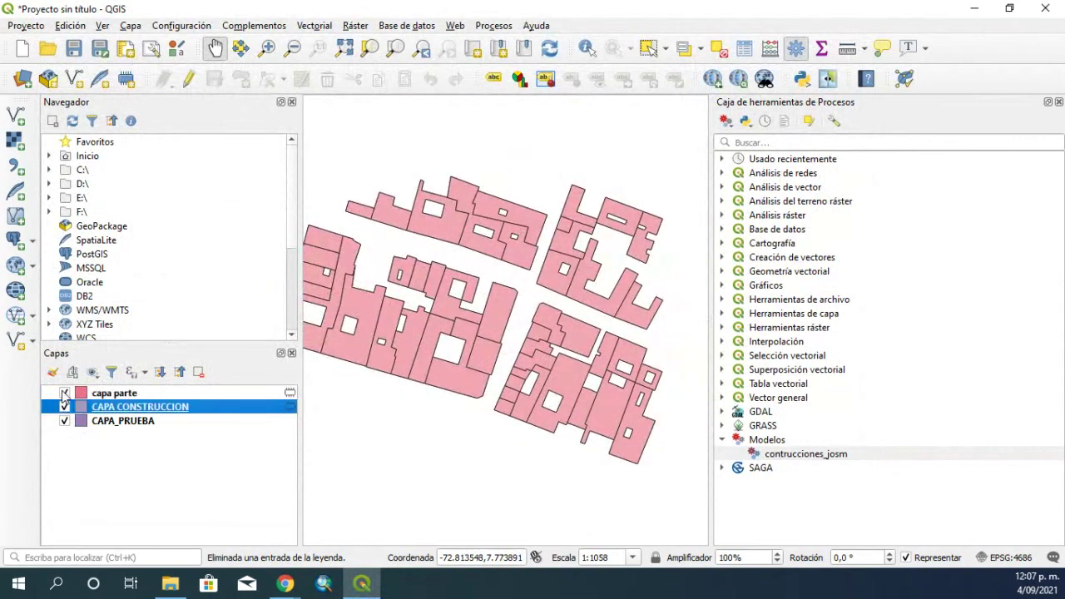
pyautogui.click(64, 393)
pyautogui.click(64, 394)
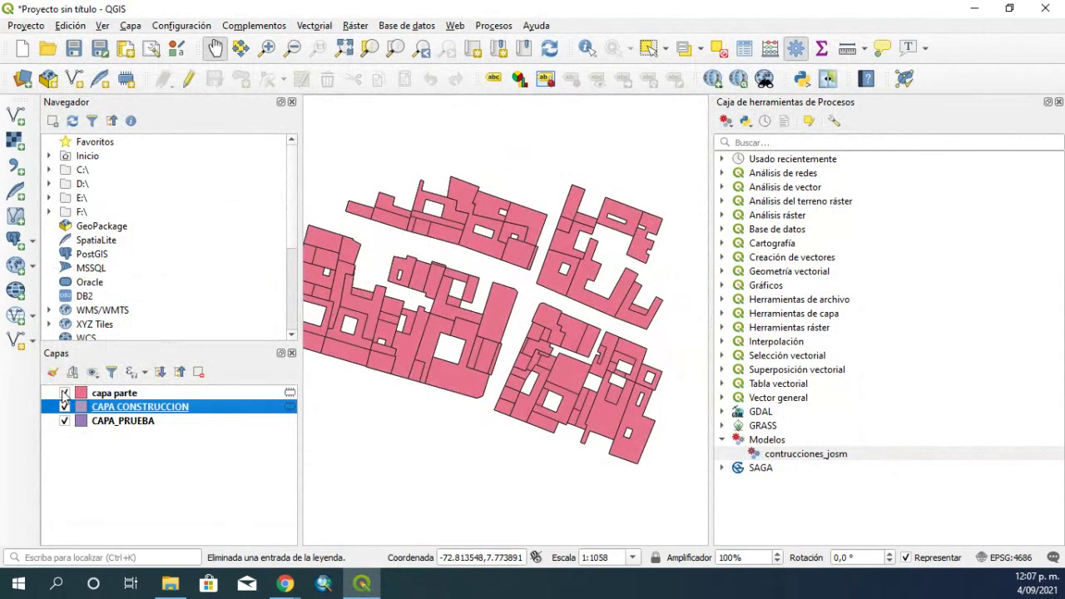
pyautogui.click(64, 393)
pyautogui.click(65, 394)
pyautogui.click(64, 394)
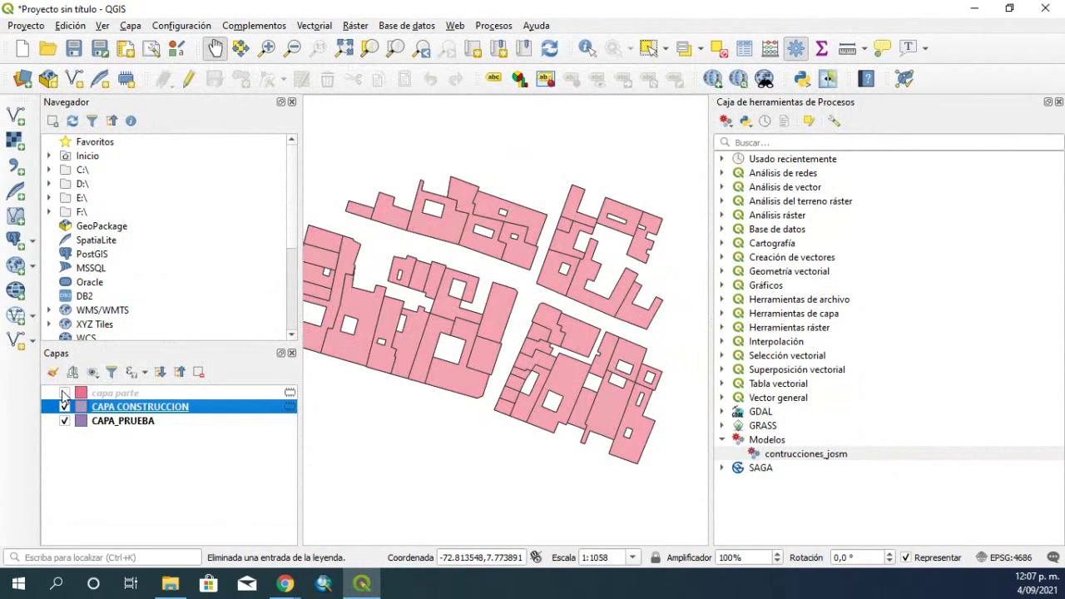
pyautogui.click(64, 394)
pyautogui.click(65, 394)
pyautogui.click(64, 394)
pyautogui.click(64, 393)
# Examine the corner buildings around the central street crossing up close, without and with capa parte displayed
pyautogui.scroll(2, 521, 304)
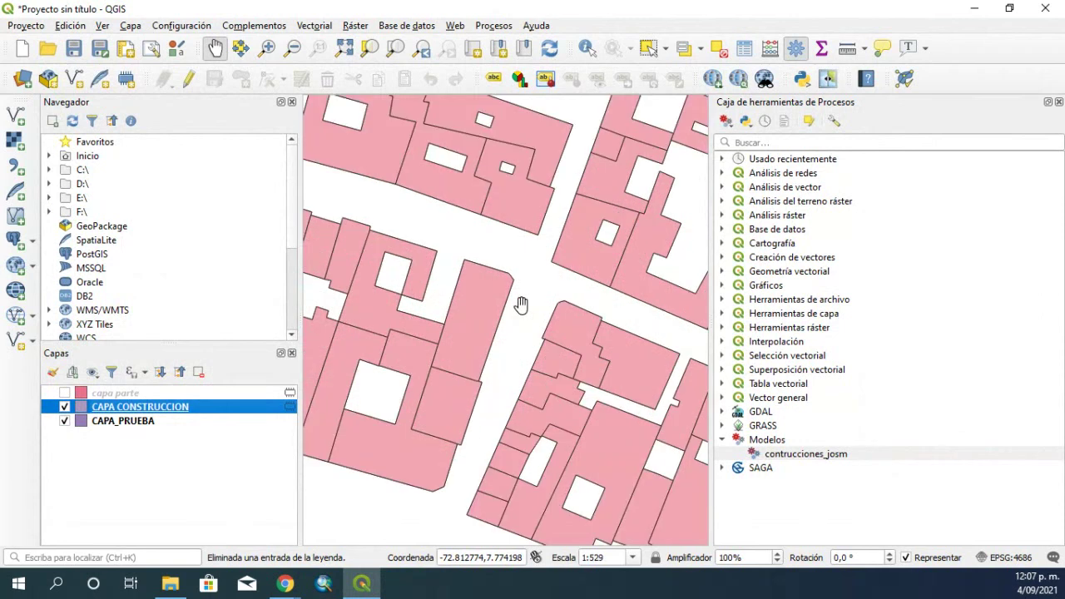
pyautogui.click(64, 394)
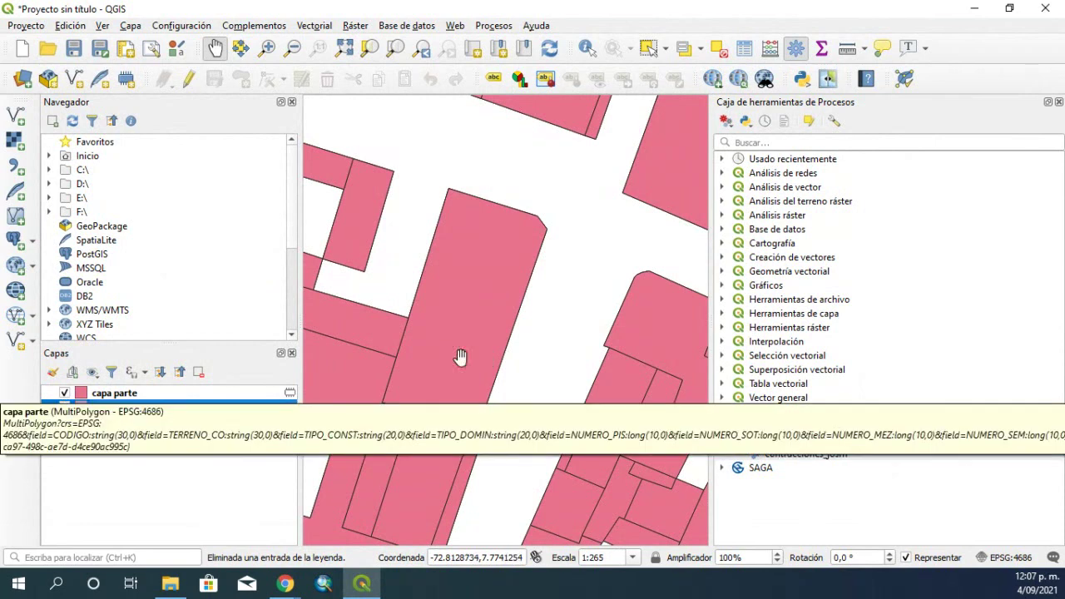
pyautogui.scroll(-2, 497, 345)
pyautogui.scroll(-2, 469, 425)
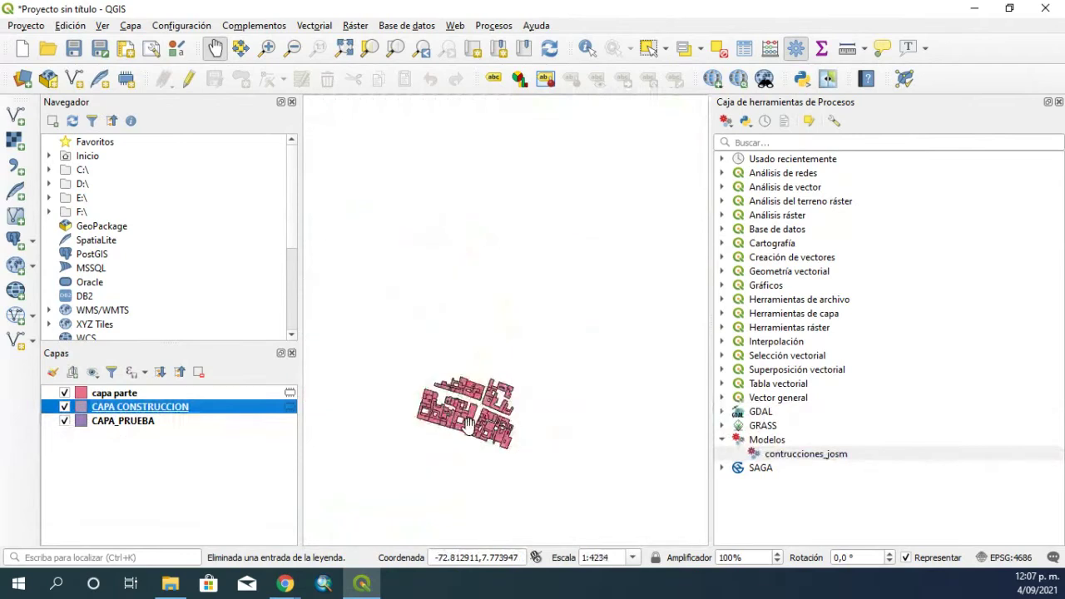
pyautogui.scroll(2, 491, 392)
pyautogui.scroll(1, 508, 358)
pyautogui.scroll(-1, 523, 346)
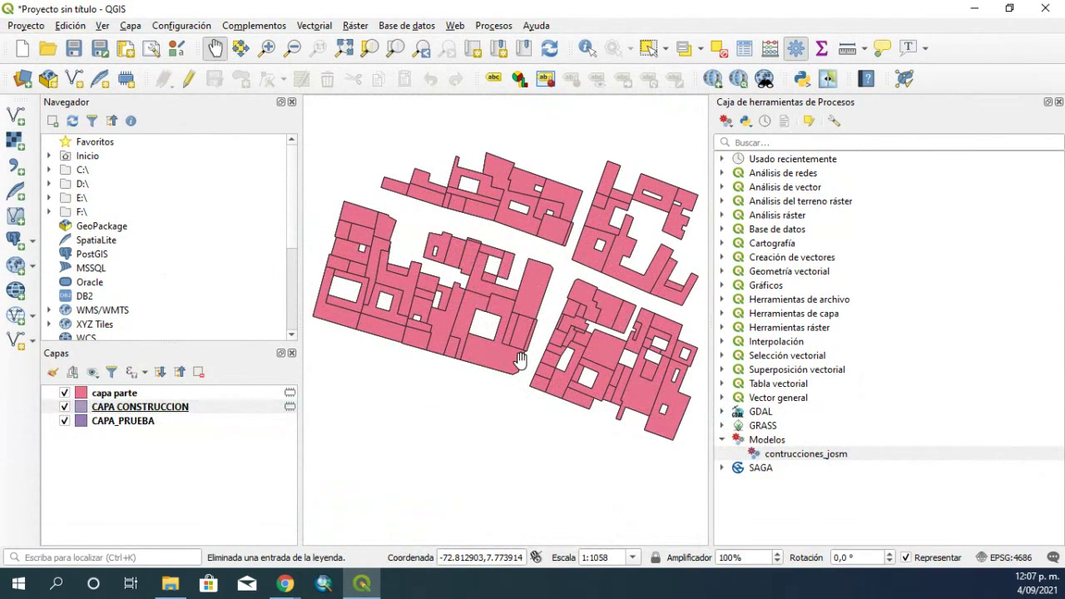
# Inspect the records in CAPA CONSTRUCCION's attribute table and minimize the table window
pyautogui.rightClick(162, 396)
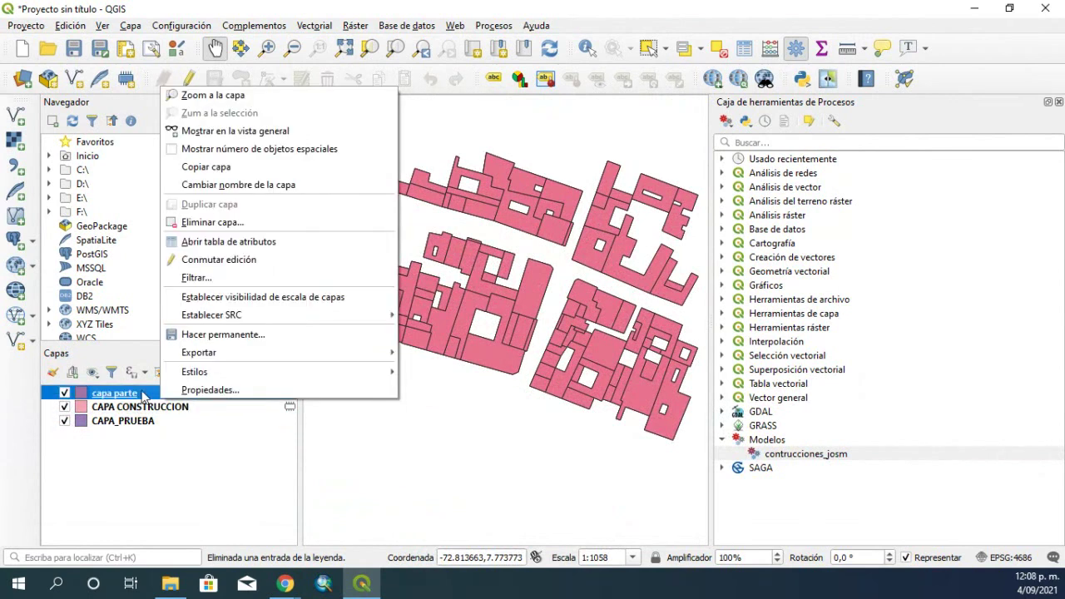
pyautogui.rightClick(136, 405)
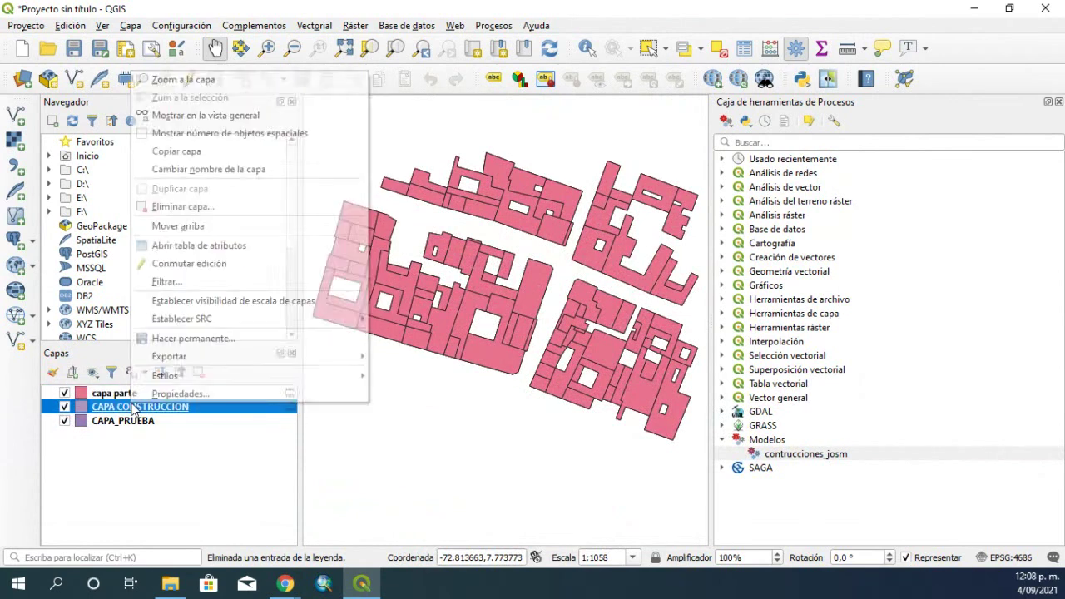
pyautogui.click(183, 249)
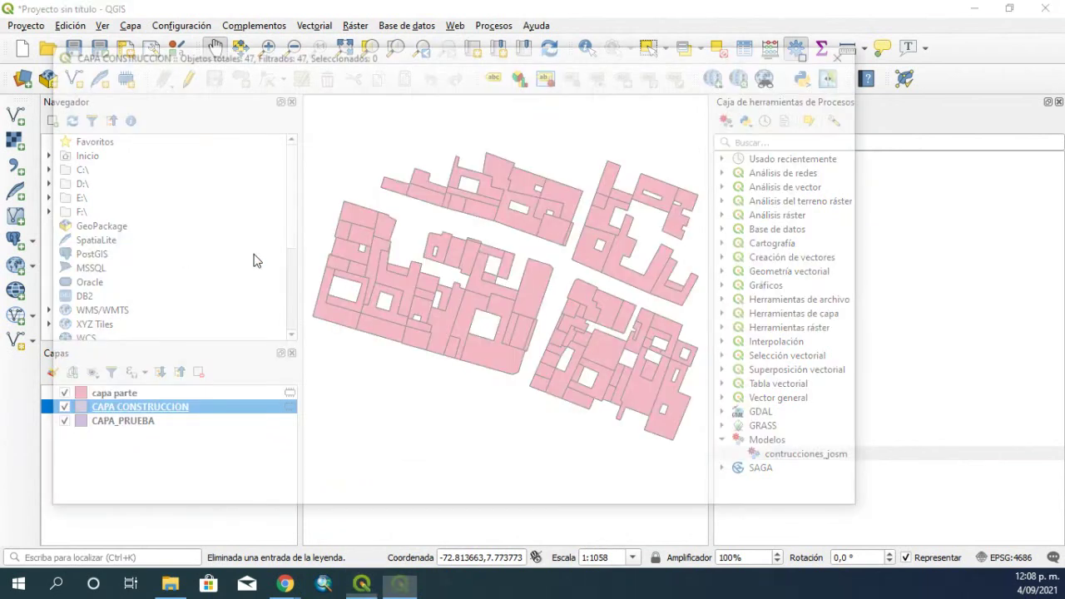
pyautogui.scroll(-10, 450, 366)
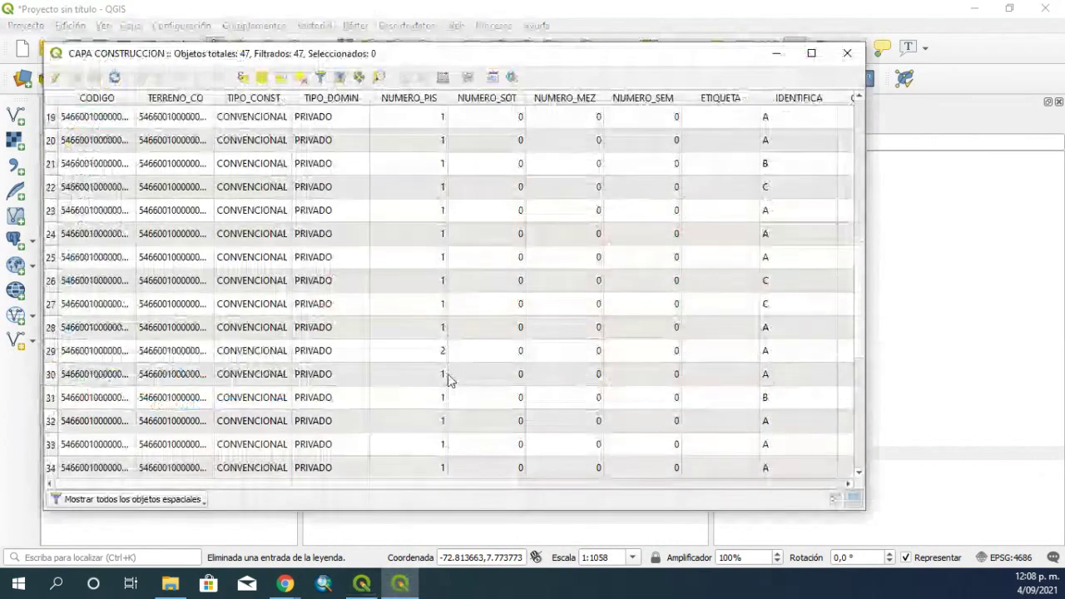
pyautogui.scroll(10, 448, 381)
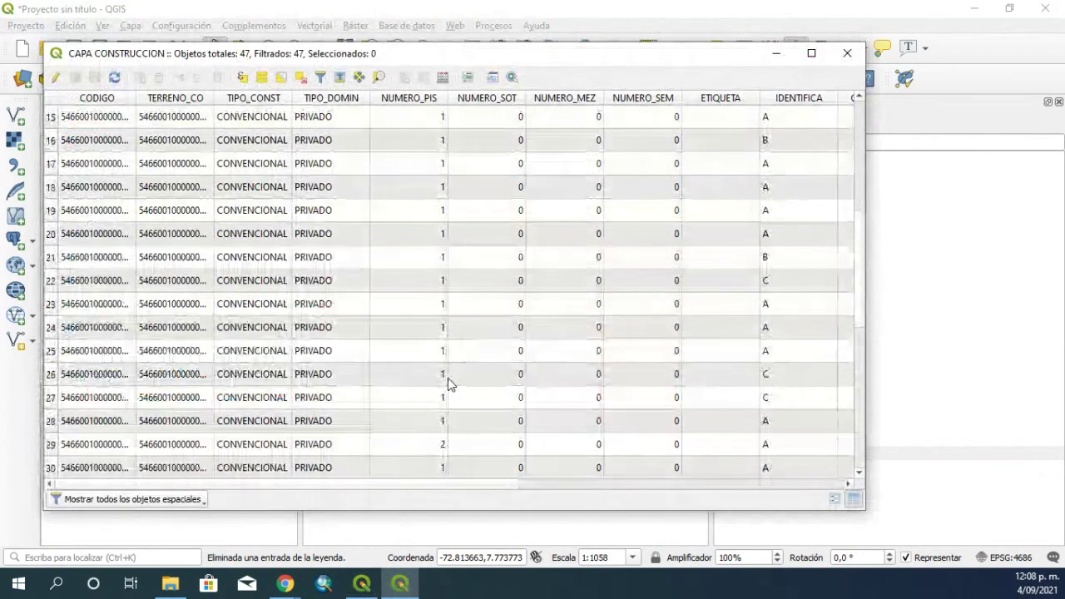
pyautogui.click(776, 54)
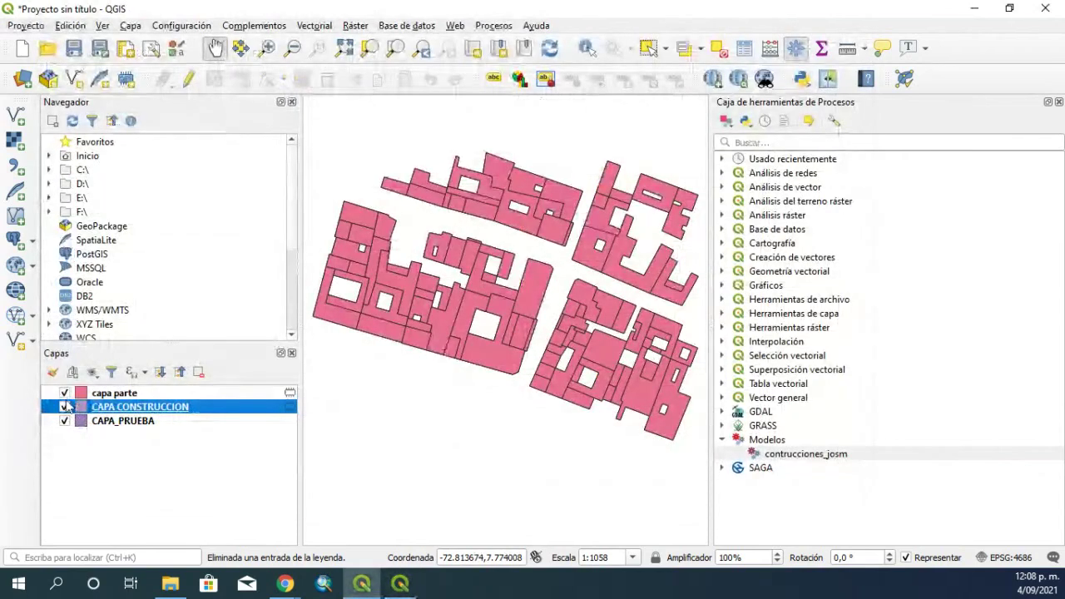
# Hide the CAPA CONSTRUCCION and capa parte layers, keeping only CAPA_PRUEBA displayed
pyautogui.click(64, 407)
pyautogui.click(73, 394)
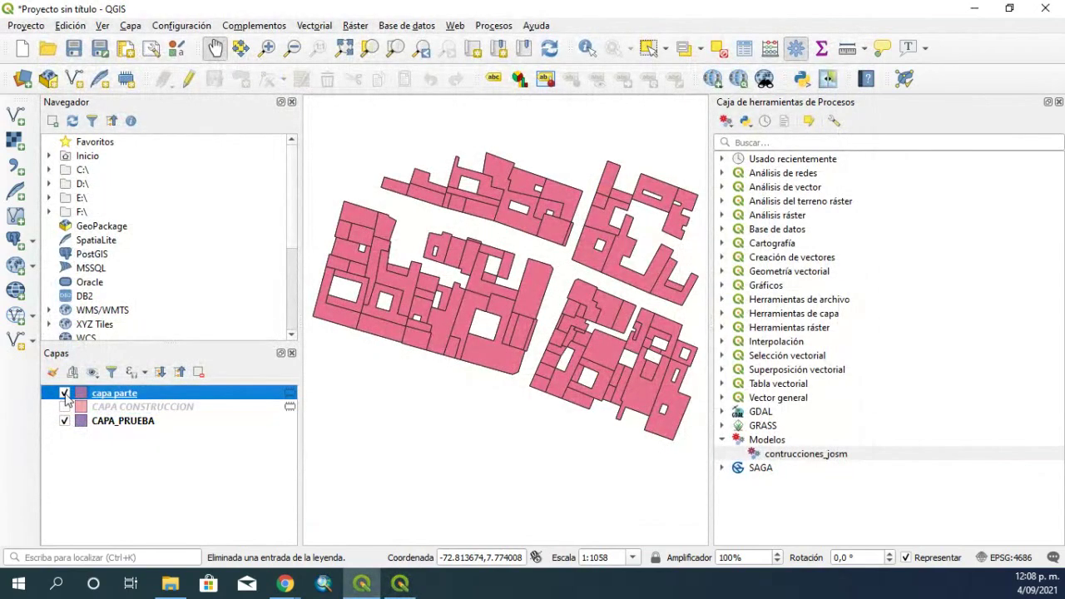
pyautogui.click(65, 394)
# Inspect CAPA_PRUEBA's attribute table, checking its columns and records from start to end
pyautogui.rightClick(115, 421)
pyautogui.click(173, 320)
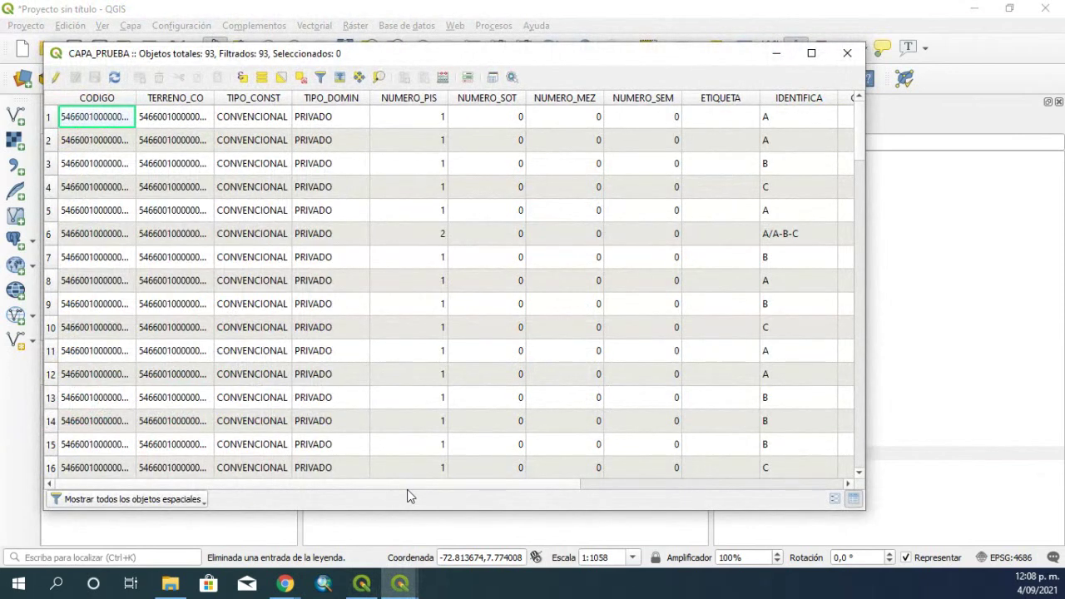
pyautogui.moveTo(426, 495); pyautogui.dragTo(604, 494)
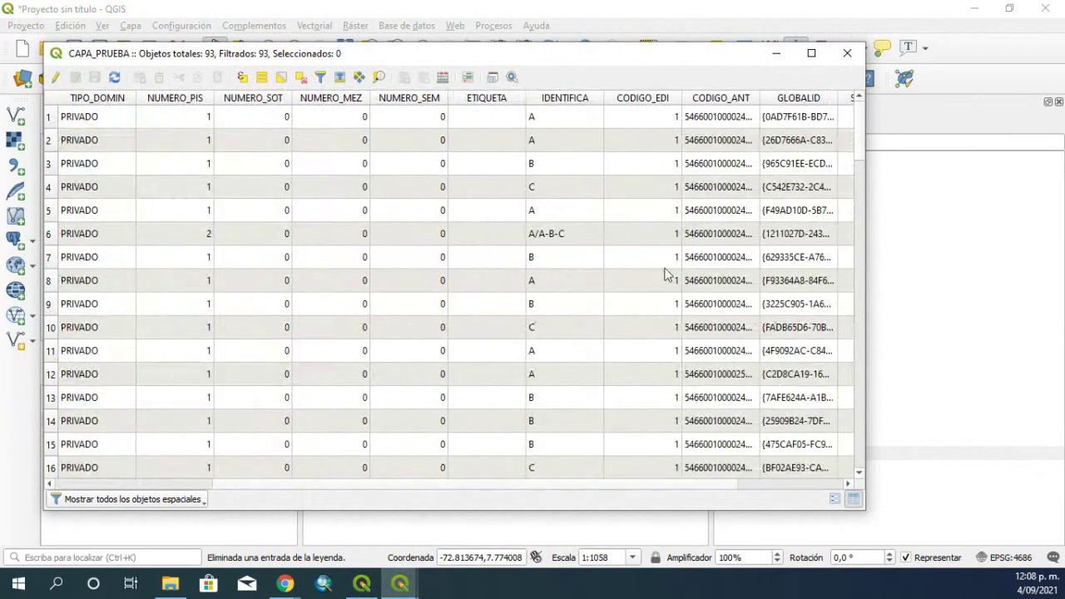
pyautogui.scroll(-16, 669, 308)
pyautogui.scroll(-9, 667, 320)
pyautogui.scroll(20, 664, 358)
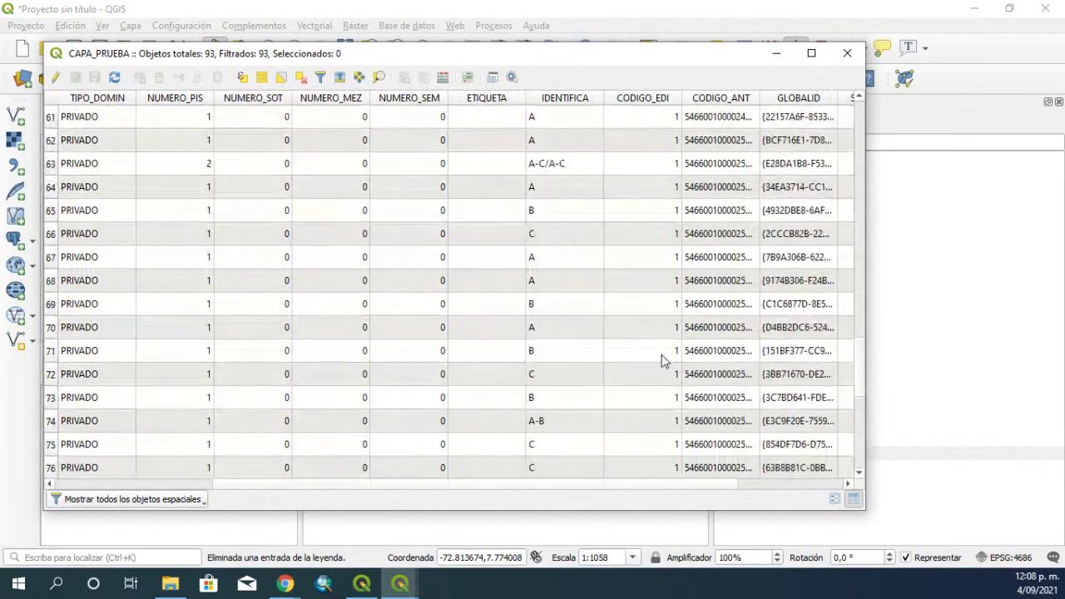
pyautogui.scroll(3, 664, 357)
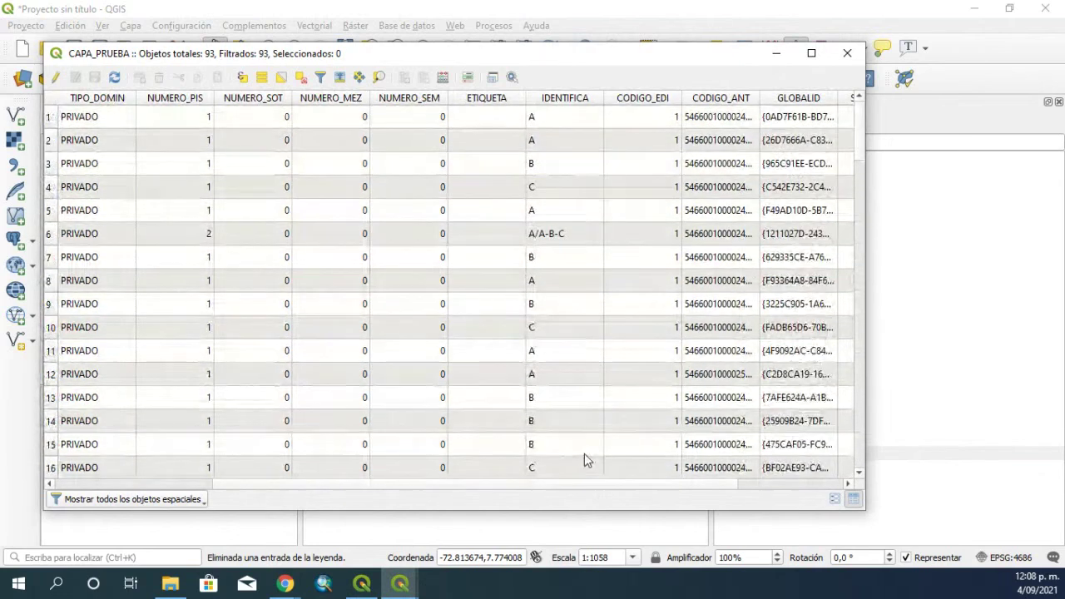
pyautogui.moveTo(432, 488); pyautogui.dragTo(261, 491)
# Sort CAPA_PRUEBA by NUMERO_PIS, select the record with 3 floors, and minimize the attribute table
pyautogui.click(425, 98)
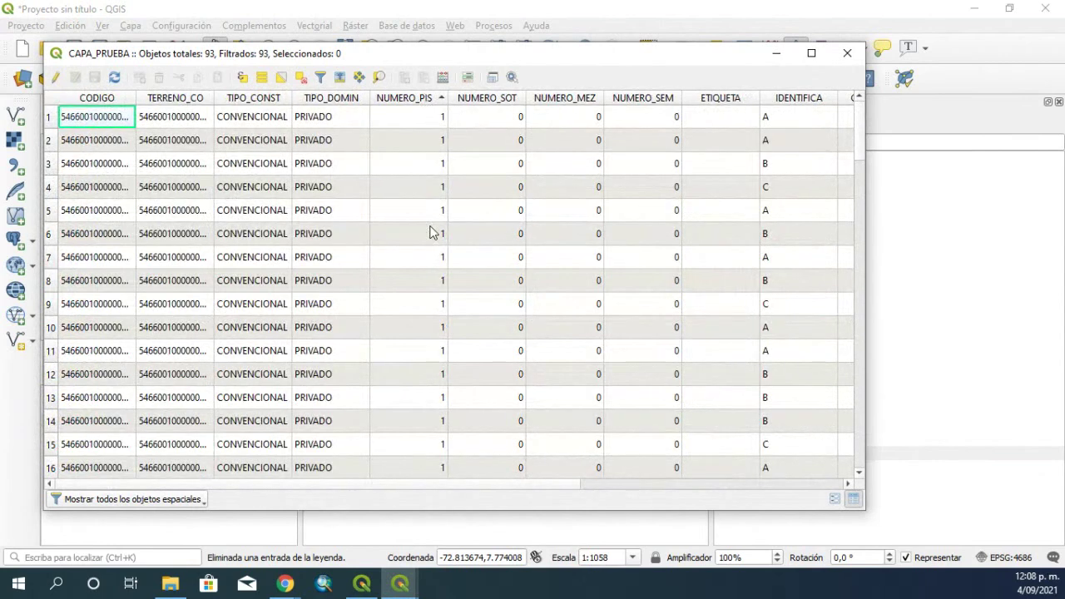
pyautogui.scroll(-13, 435, 237)
pyautogui.scroll(-10, 435, 237)
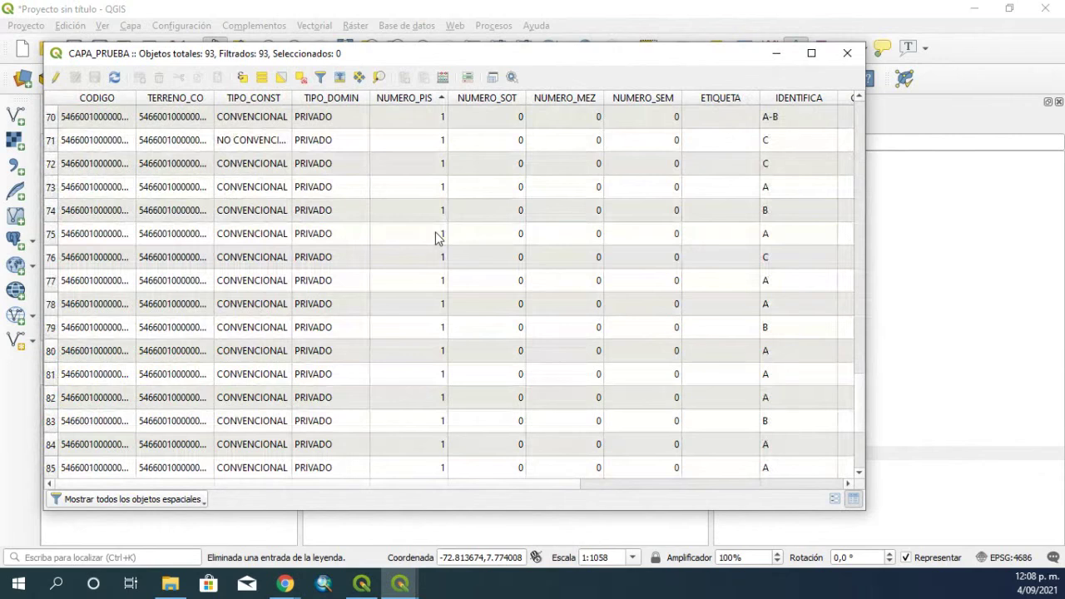
pyautogui.scroll(-3, 436, 237)
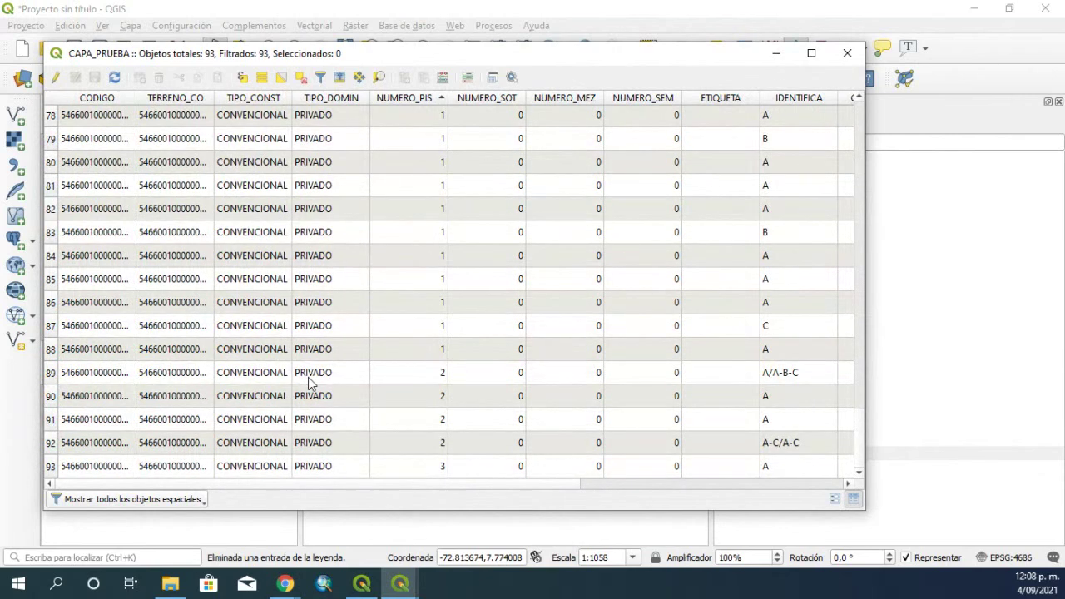
pyautogui.click(50, 472)
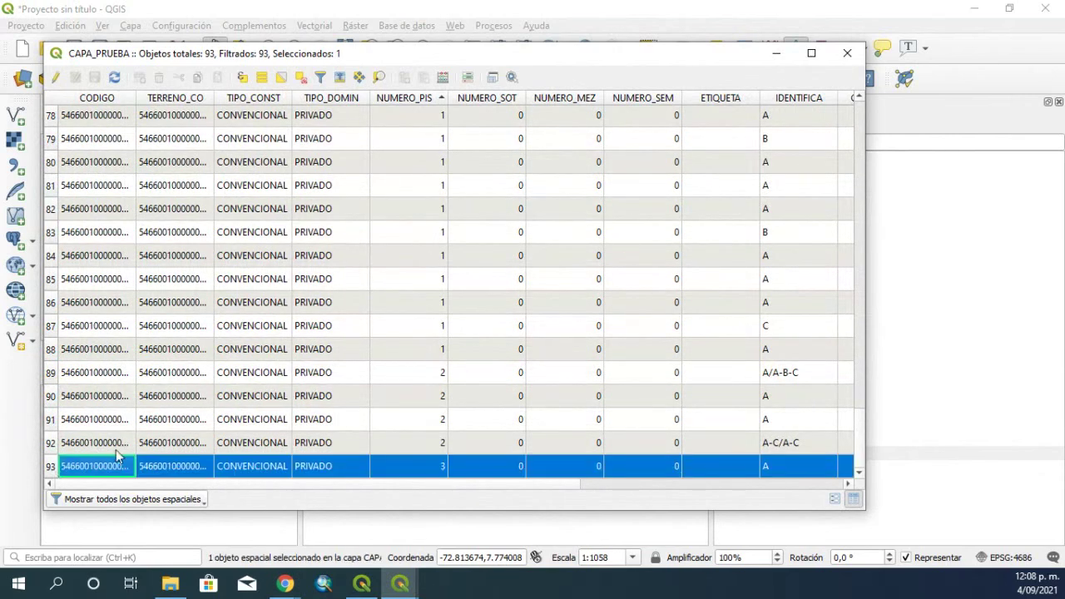
pyautogui.click(776, 53)
# Locate the selected three-floor building on the map and compare it with capa parte by toggling that layer's visibility
pyautogui.scroll(2, 394, 183)
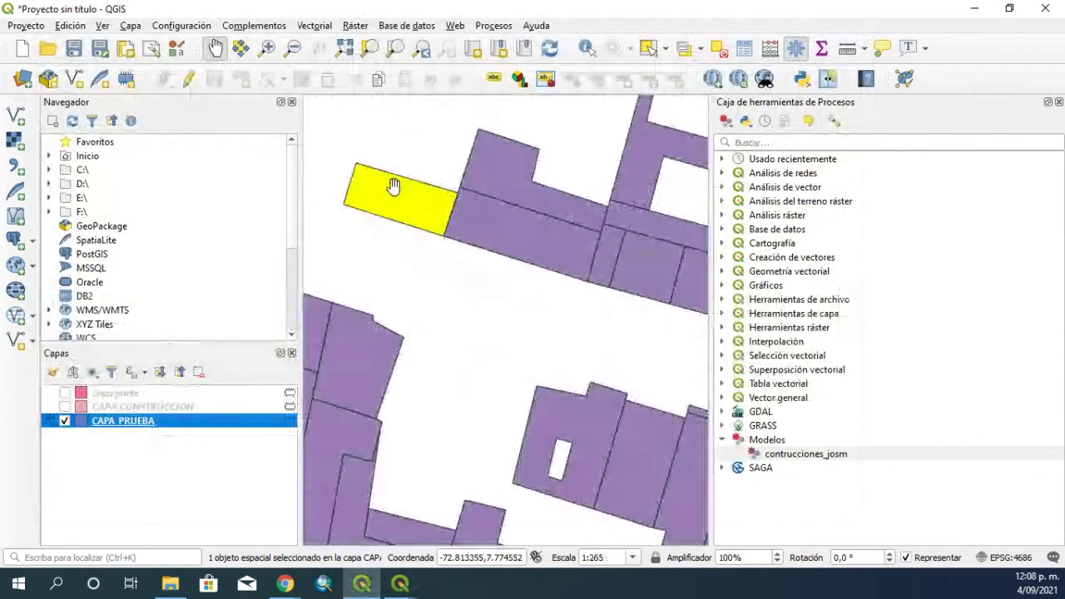
pyautogui.scroll(1, 391, 383)
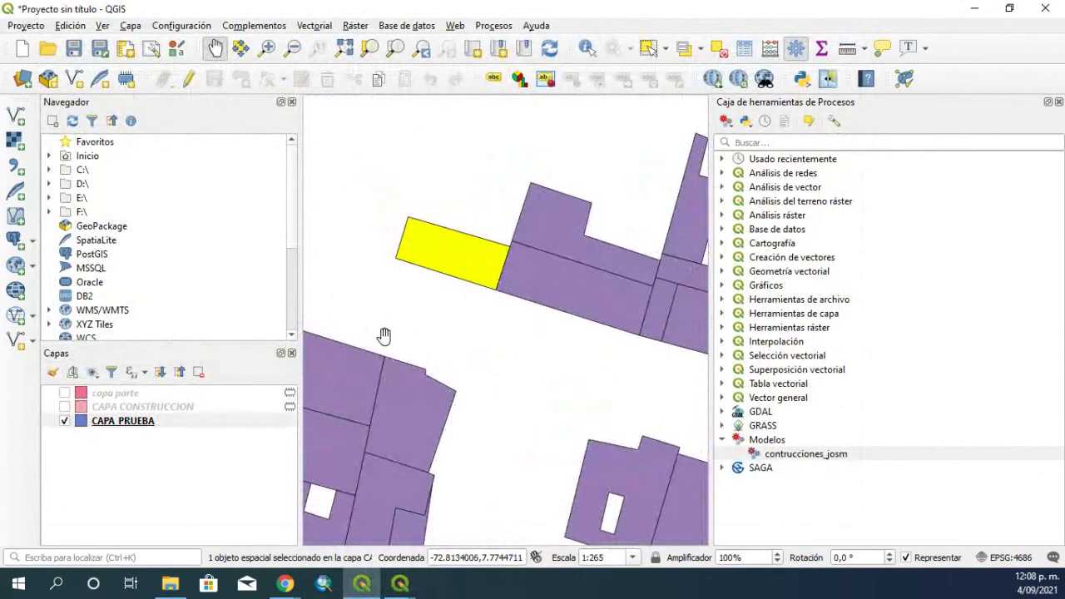
pyautogui.scroll(-1, 379, 341)
pyautogui.moveTo(431, 359); pyautogui.dragTo(459, 362)
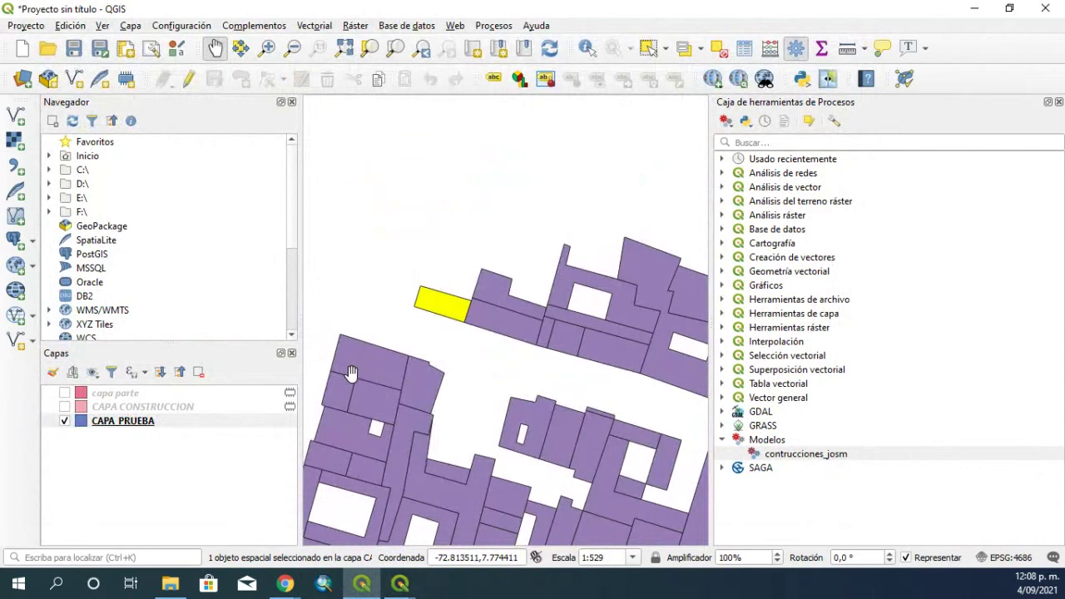
pyautogui.click(64, 393)
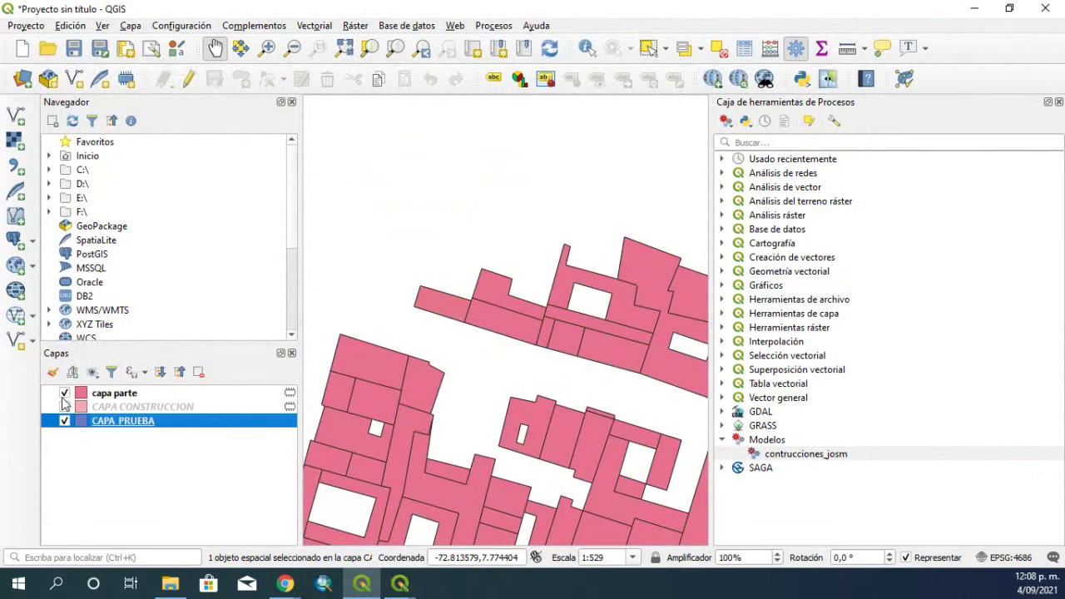
pyautogui.click(64, 395)
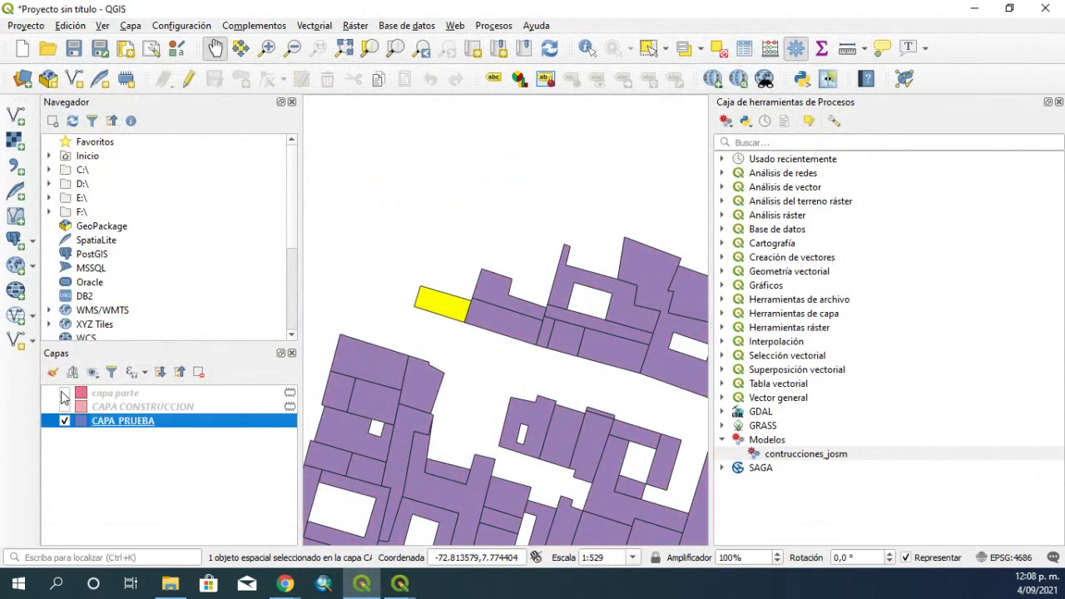
pyautogui.click(64, 395)
pyautogui.click(63, 395)
# Hide the CAPA_PRUEBA layer and minimize the main QGIS window
pyautogui.scroll(-1, 470, 369)
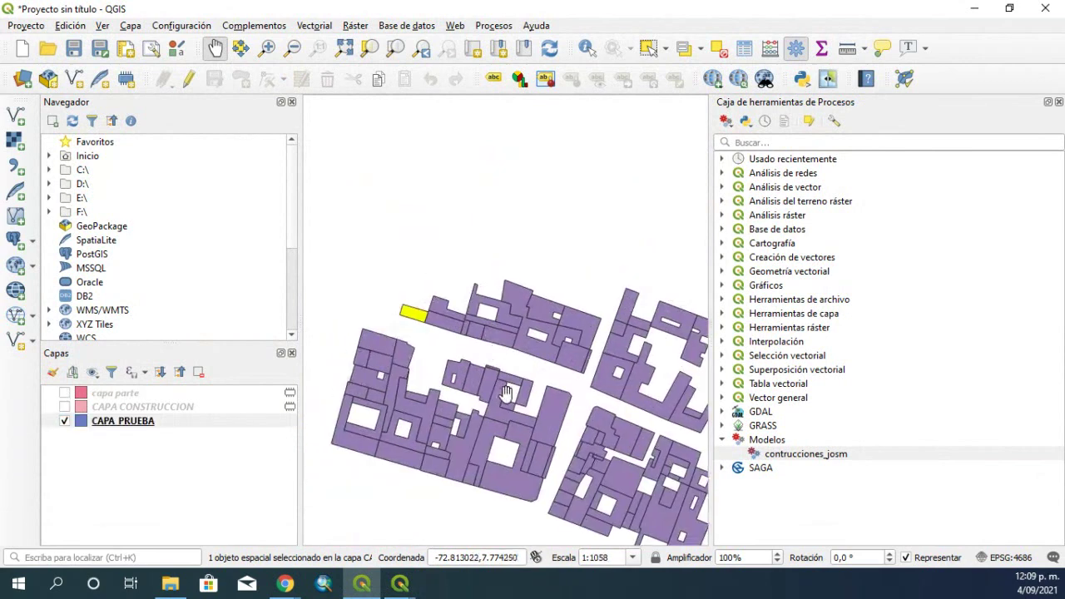
pyautogui.moveTo(504, 395); pyautogui.dragTo(478, 346)
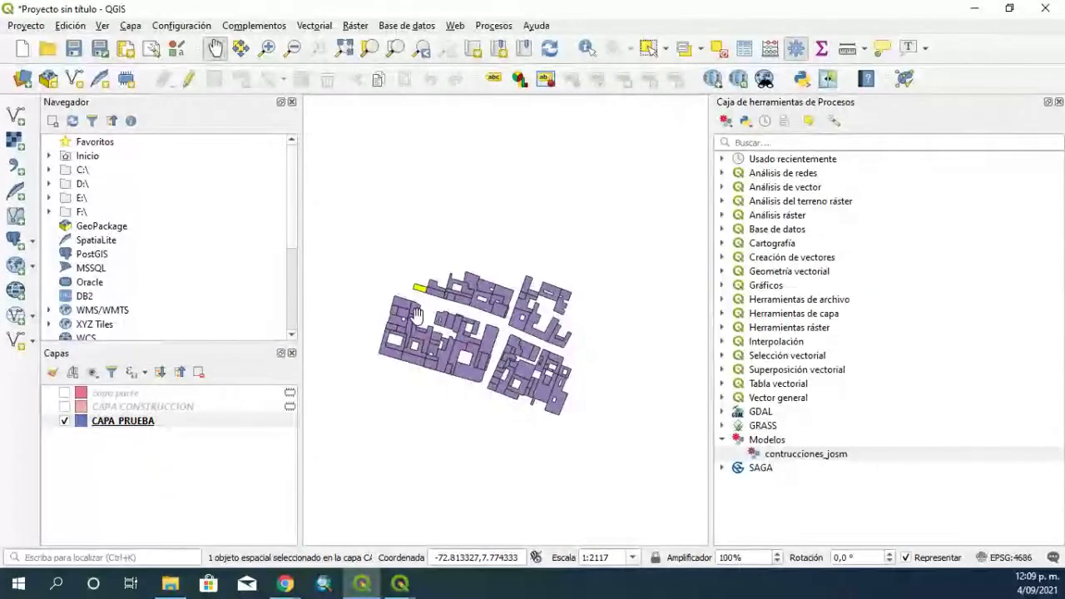
pyautogui.click(64, 420)
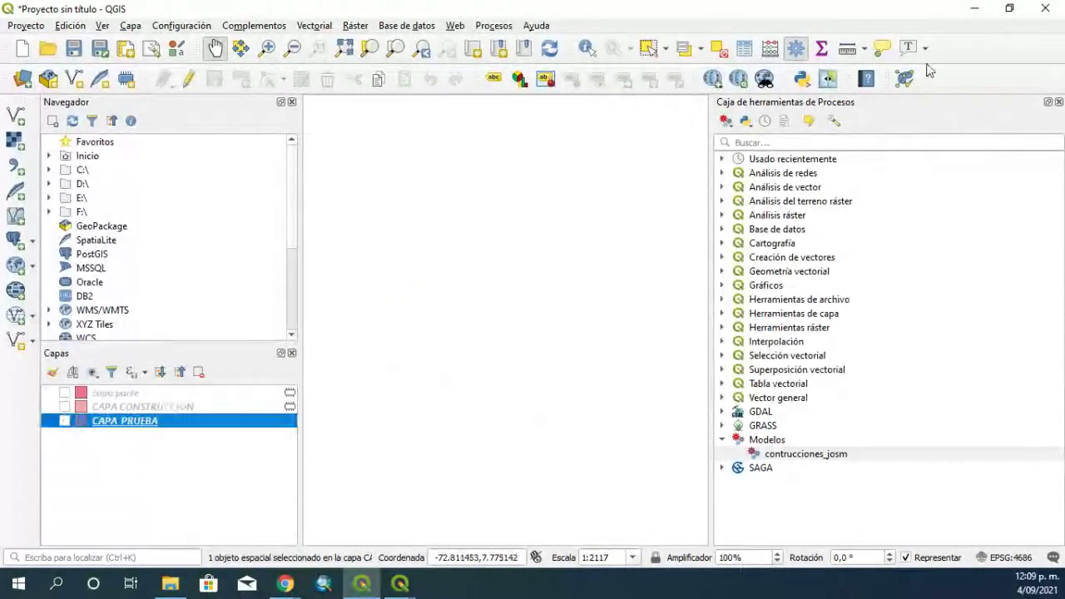
pyautogui.click(975, 8)
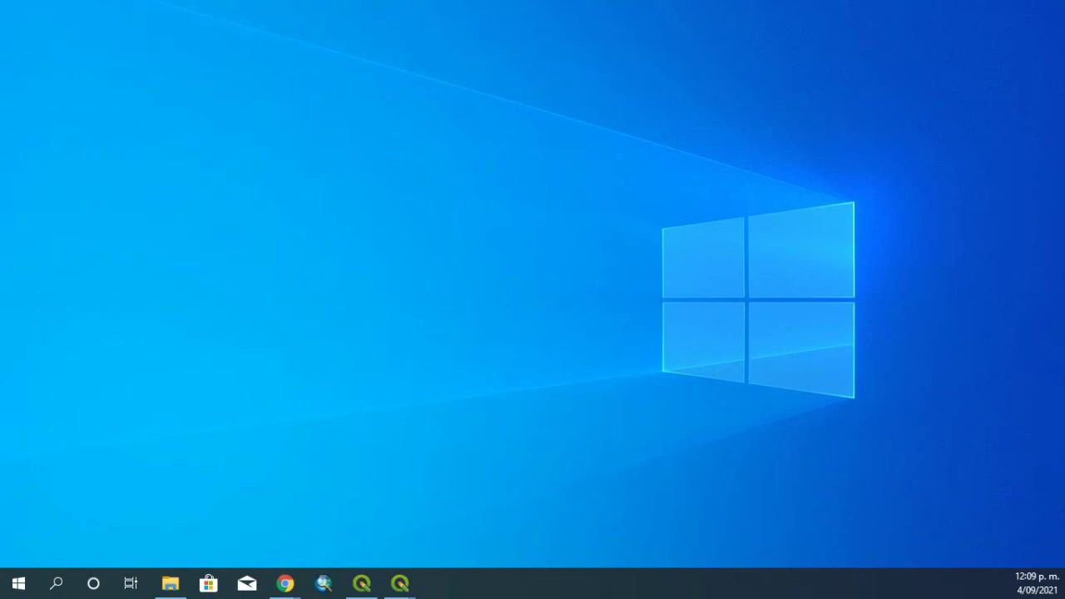
# Bring up CAPA_PRUEBA's attribute table and review the records back towards the first row
pyautogui.hotkey('alt', 'Tab')
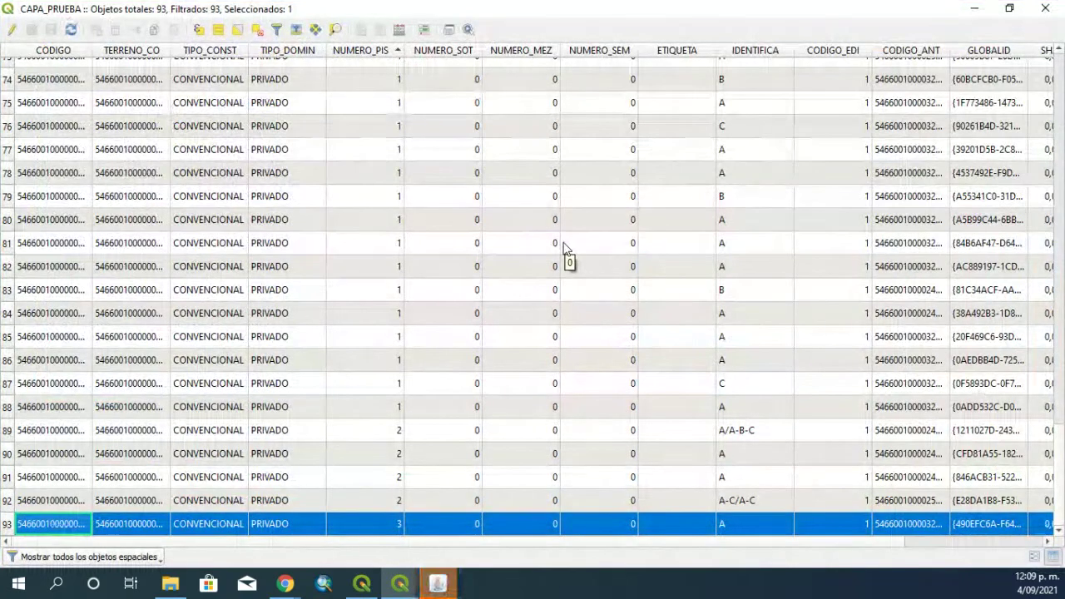
pyautogui.scroll(2, 563, 248)
pyautogui.scroll(20, 564, 248)
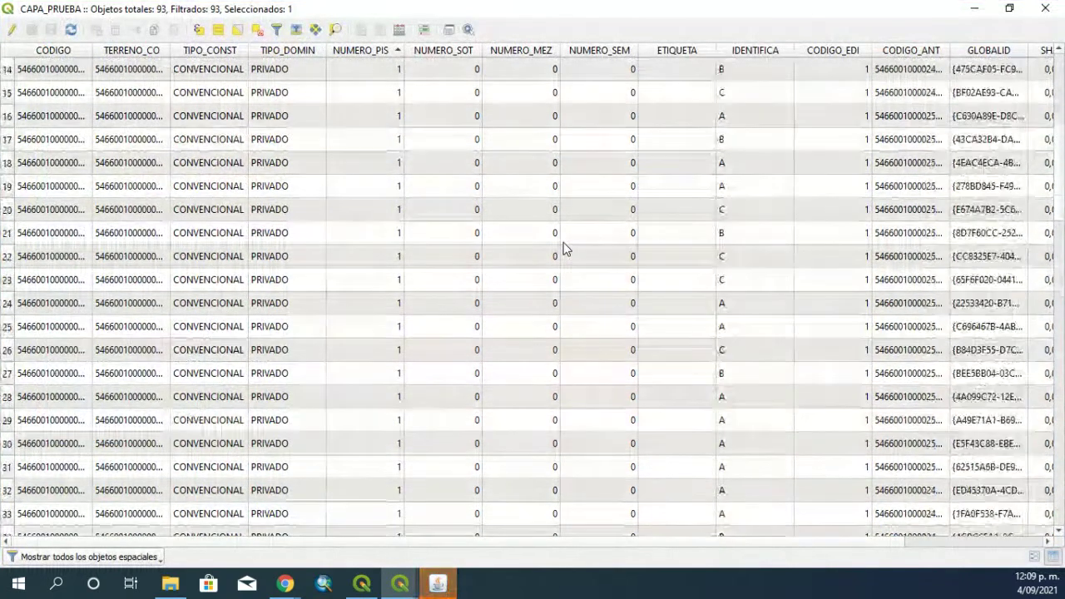
# Review the CAPA_PRUEBA records down to the last row and back to the first row
pyautogui.scroll(-20, 563, 248)
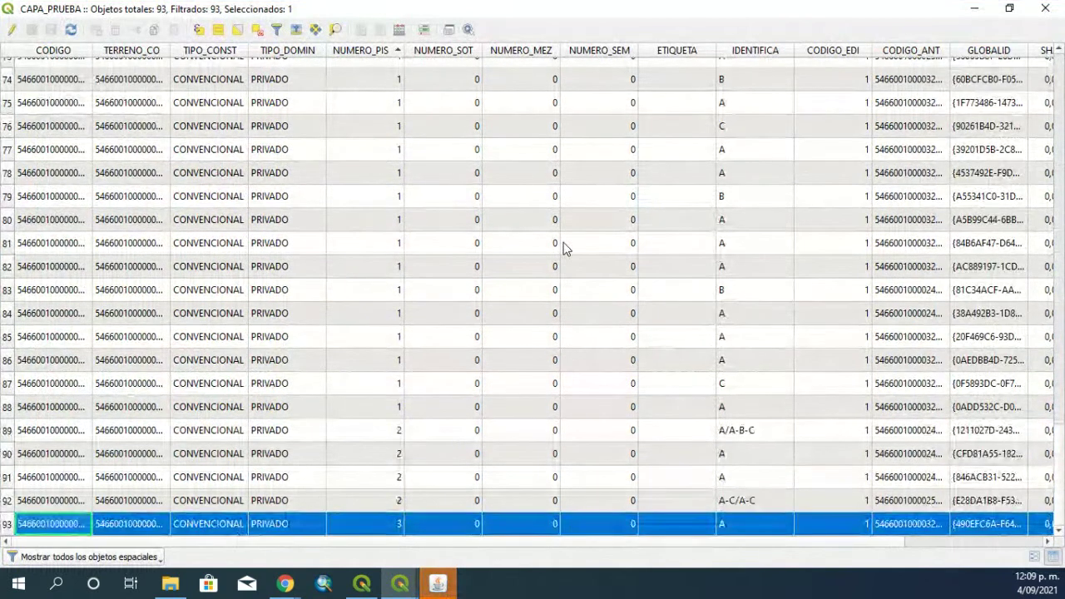
pyautogui.scroll(1, 564, 248)
pyautogui.scroll(4, 563, 248)
pyautogui.scroll(19, 564, 248)
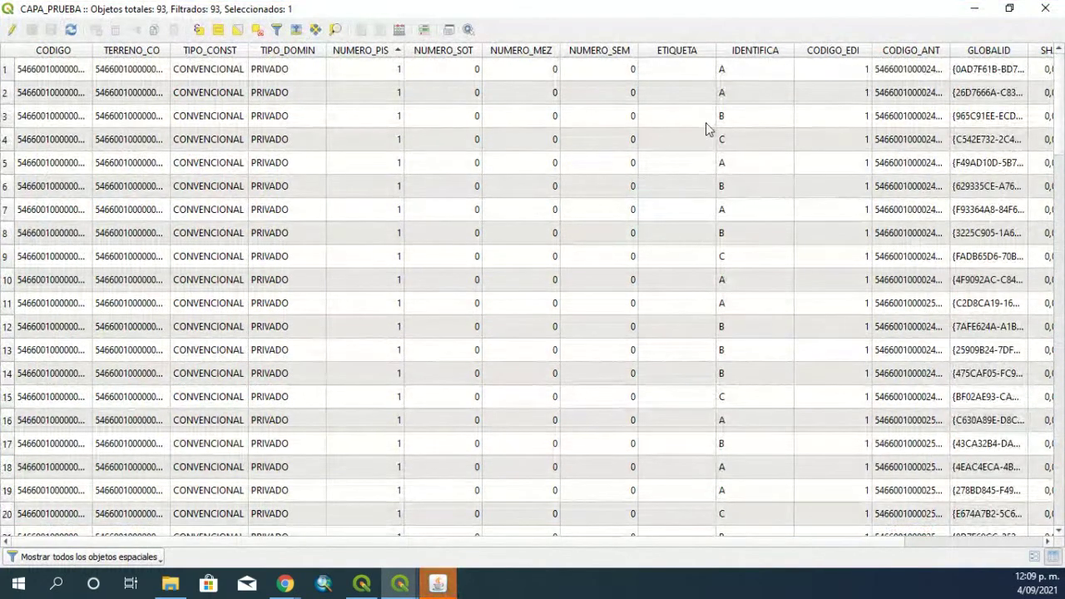
# Return to the main QGIS window, show the CAPA CONSTRUCCION layer and hide capa parte
pyautogui.moveTo(396, 590)
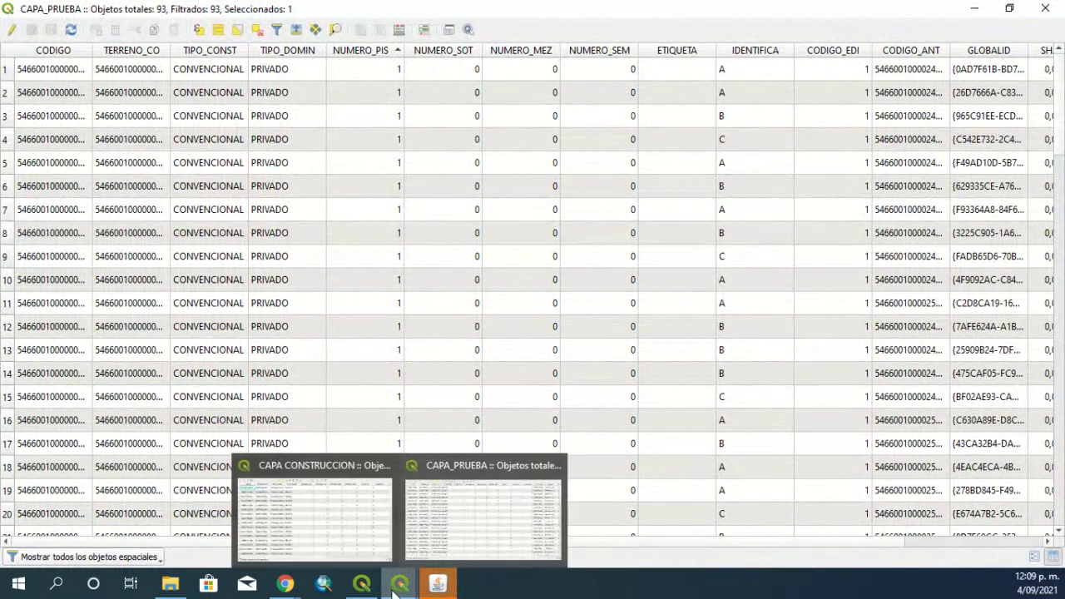
pyautogui.moveTo(362, 584)
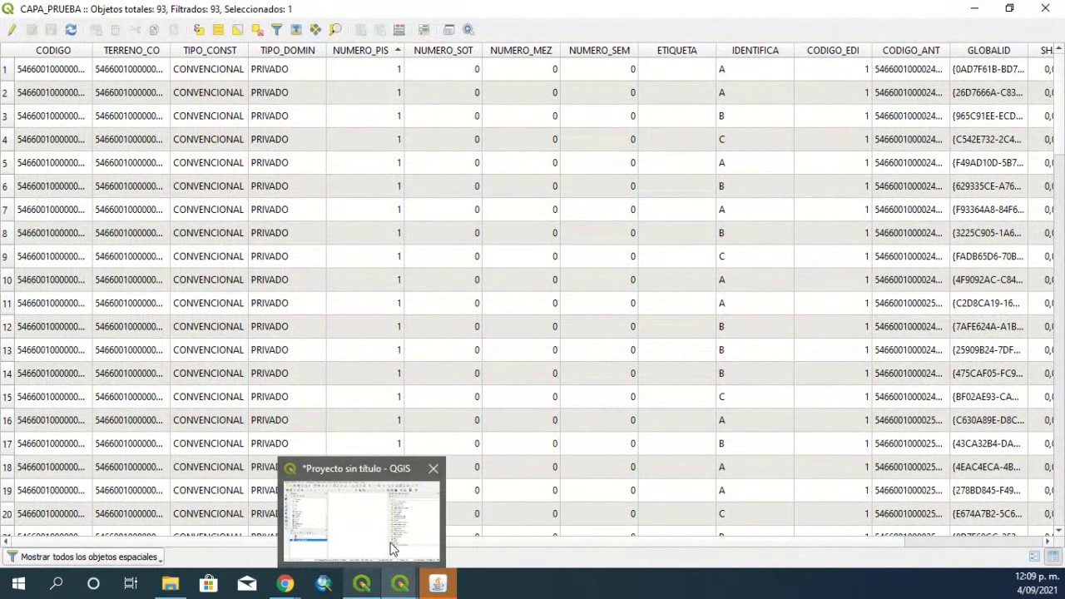
pyautogui.click(373, 587)
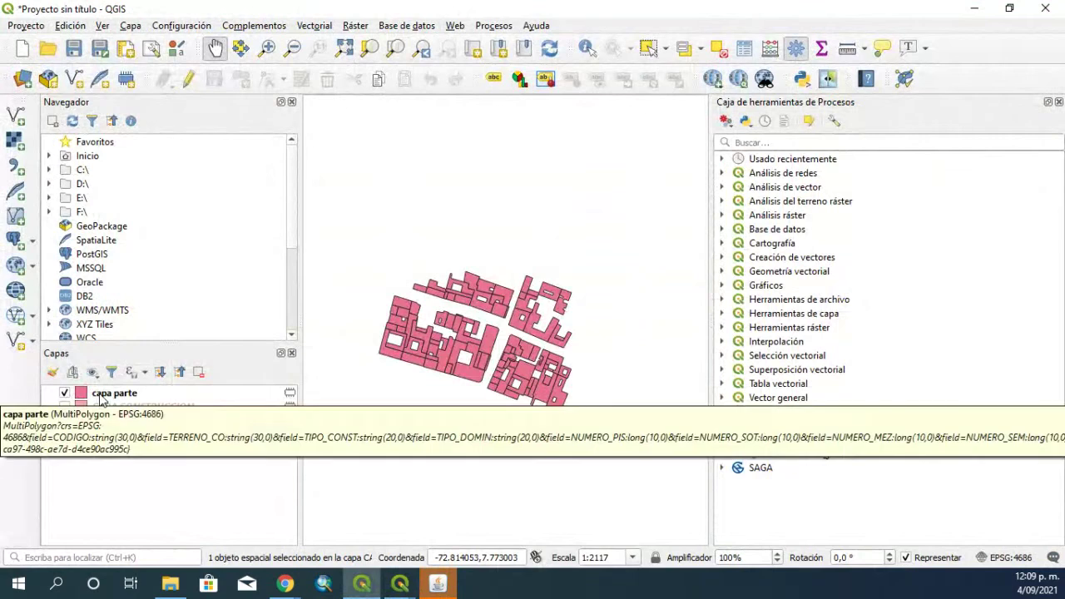
pyautogui.click(65, 408)
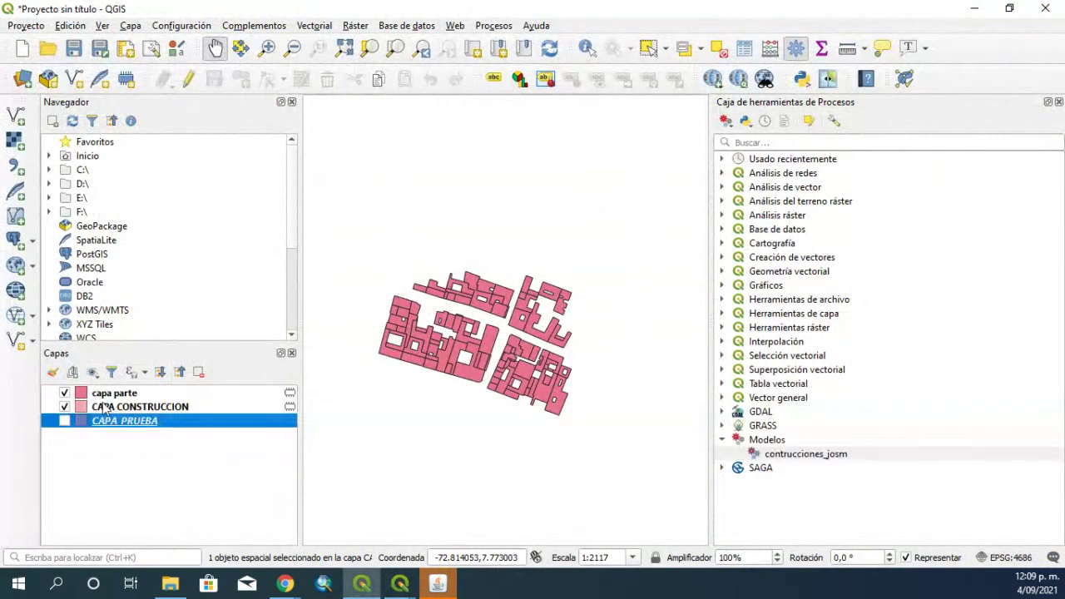
pyautogui.click(65, 393)
# Open CAPA CONSTRUCCION's attribute table and examine its records down to the last row and across the columns
pyautogui.rightClick(111, 406)
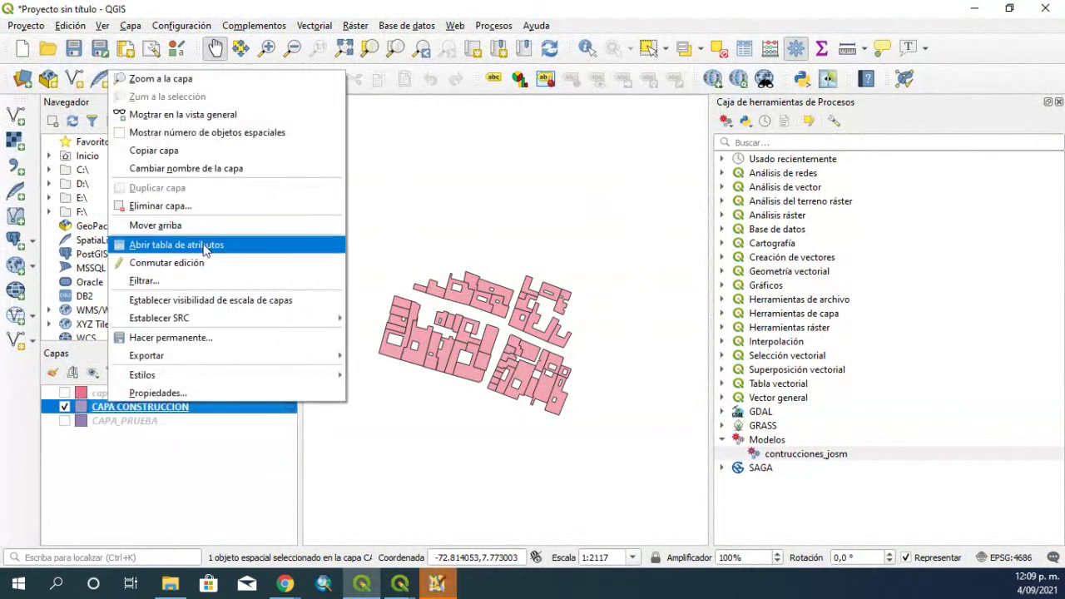
pyautogui.click(199, 245)
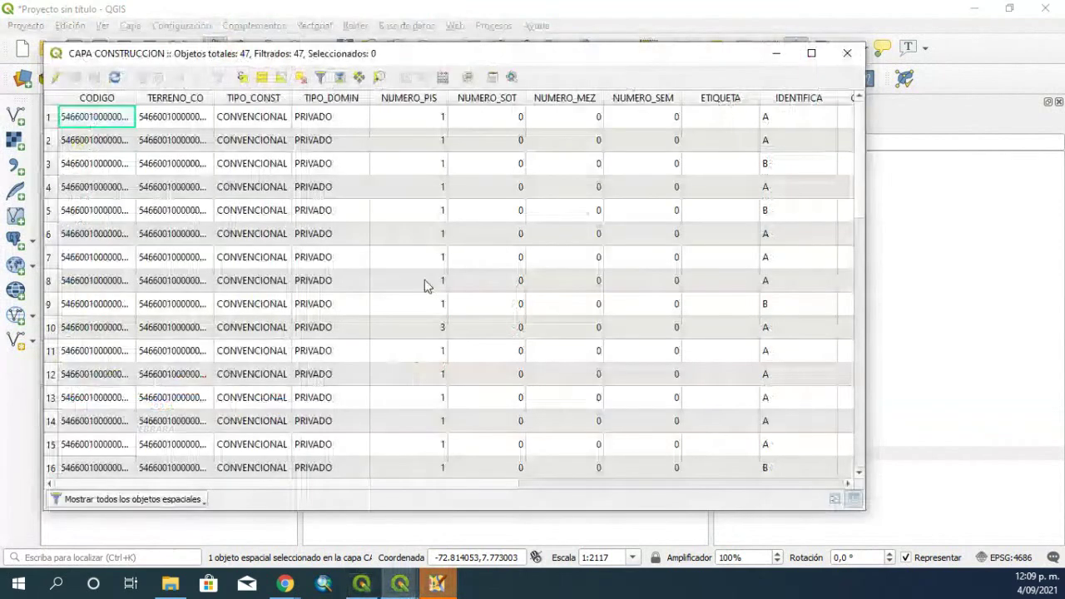
pyautogui.moveTo(426, 488); pyautogui.dragTo(402, 497)
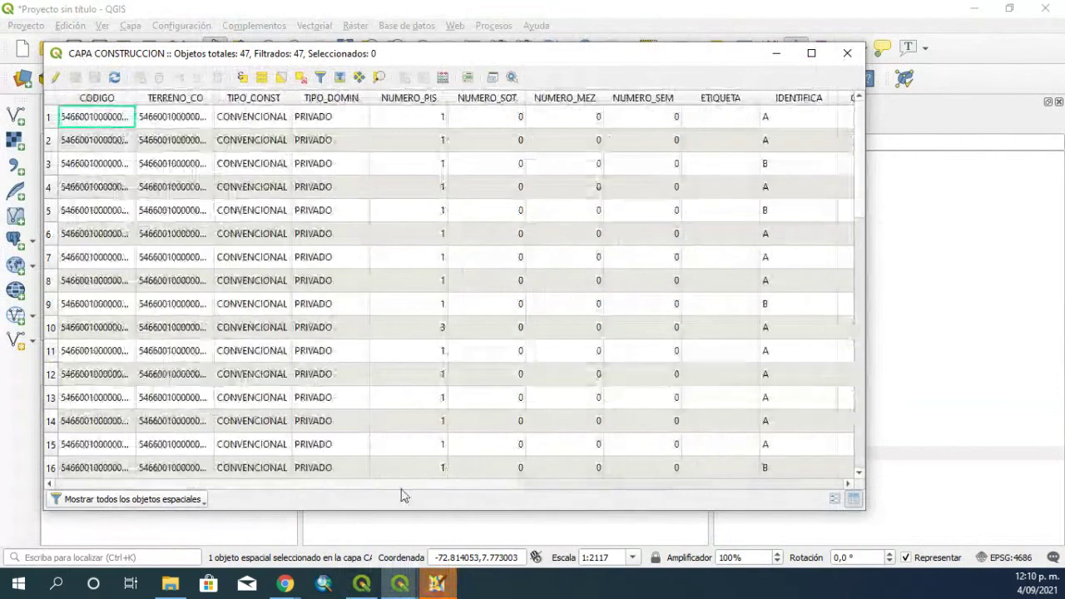
pyautogui.scroll(-10, 378, 262)
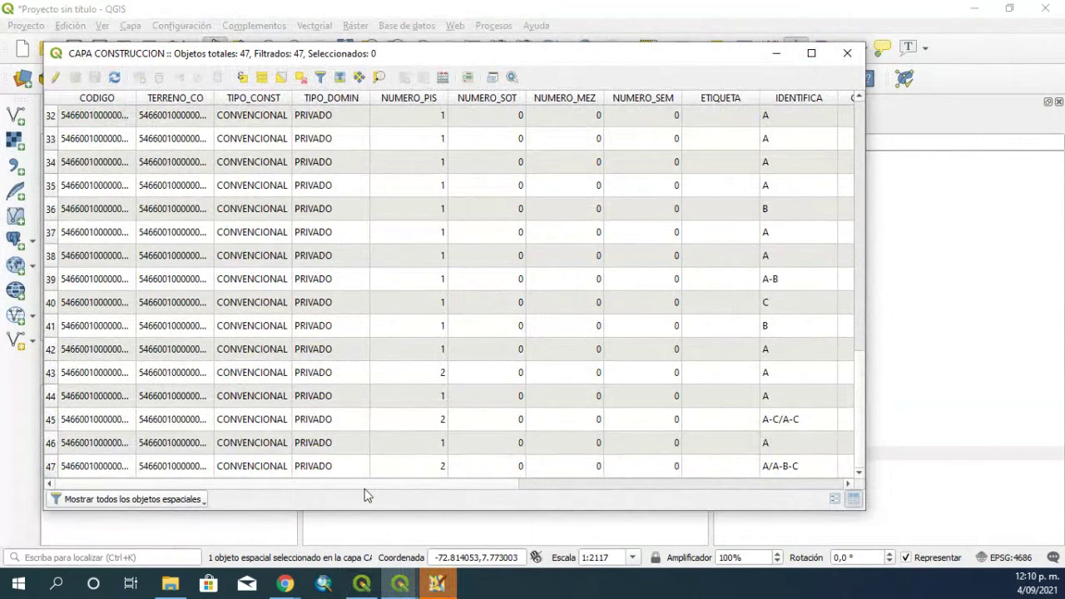
pyautogui.moveTo(364, 488); pyautogui.dragTo(498, 493)
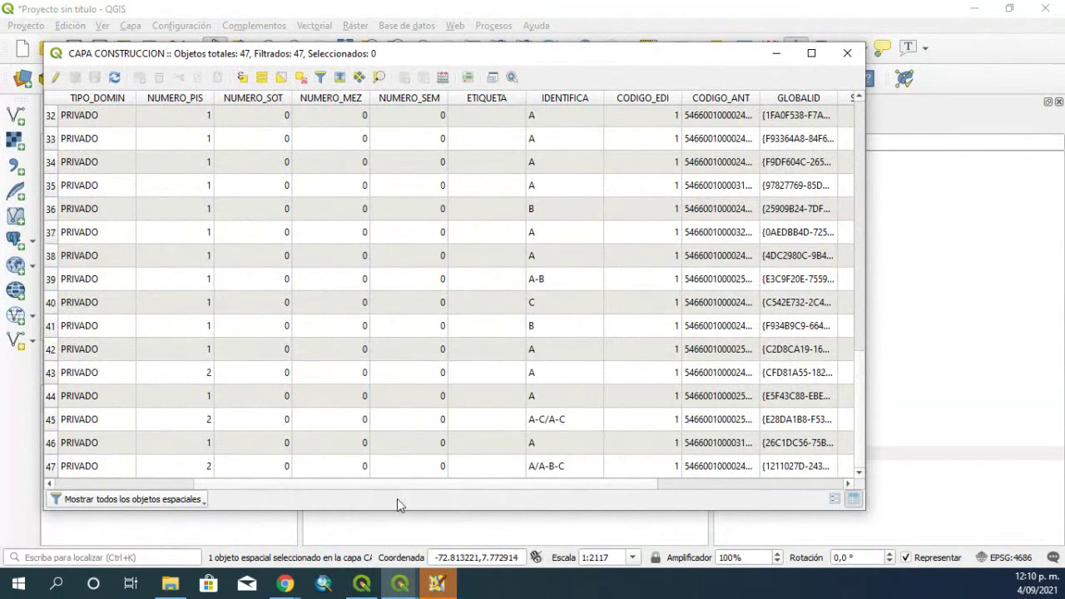
pyautogui.moveTo(373, 490); pyautogui.dragTo(208, 491)
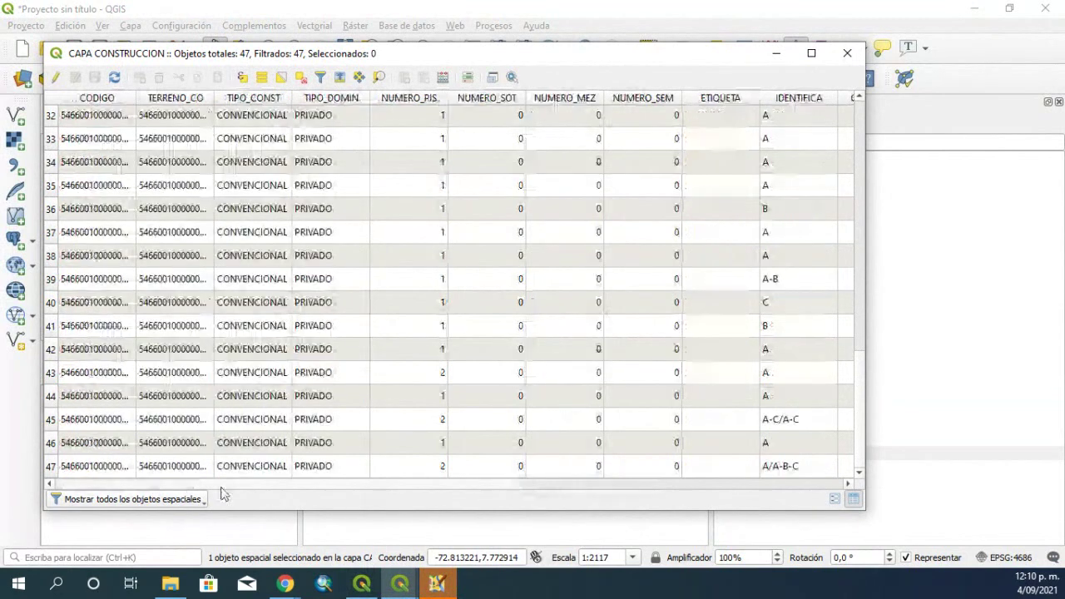
# Widen the CODIGO and CODIGO_ANT columns to compare the full codes, check the fields through ref:codcat, and minimize the table
pyautogui.doubleClick(134, 98)
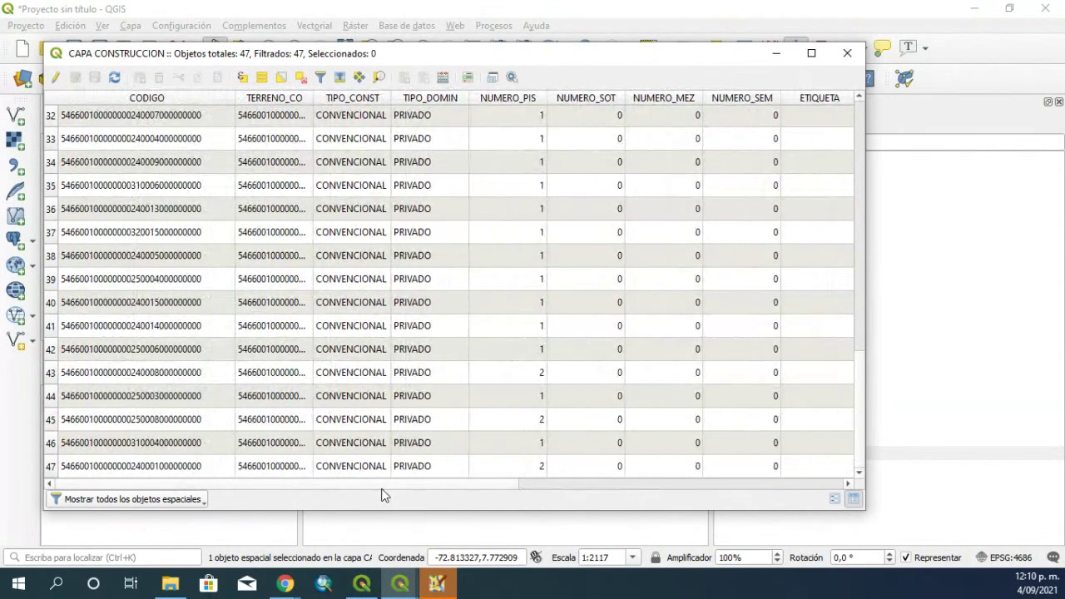
pyautogui.moveTo(385, 490); pyautogui.dragTo(576, 491)
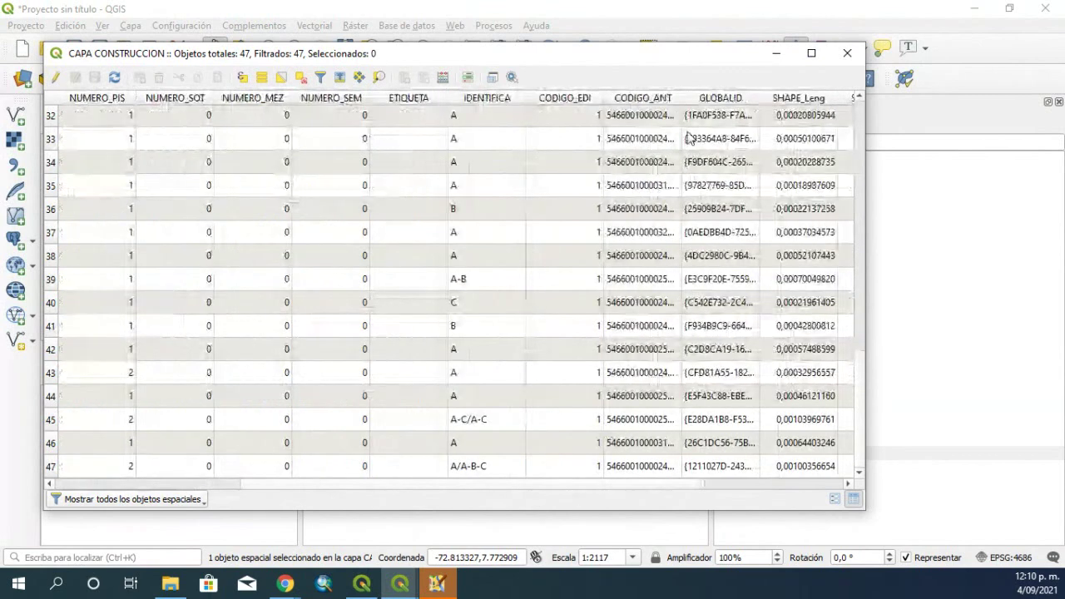
pyautogui.moveTo(681, 97); pyautogui.dragTo(749, 98)
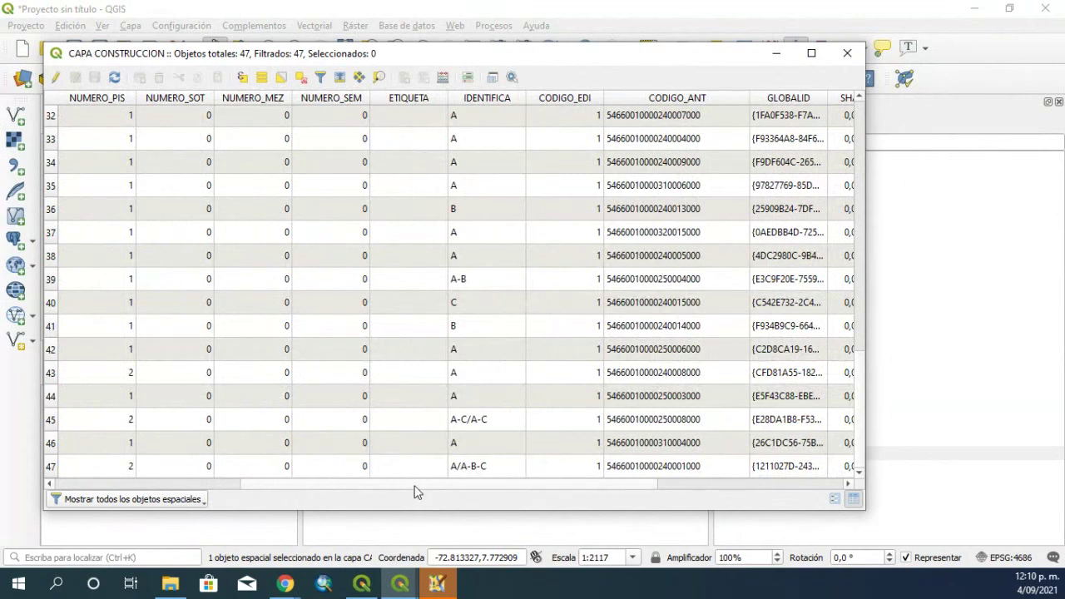
pyautogui.moveTo(414, 484); pyautogui.dragTo(223, 503)
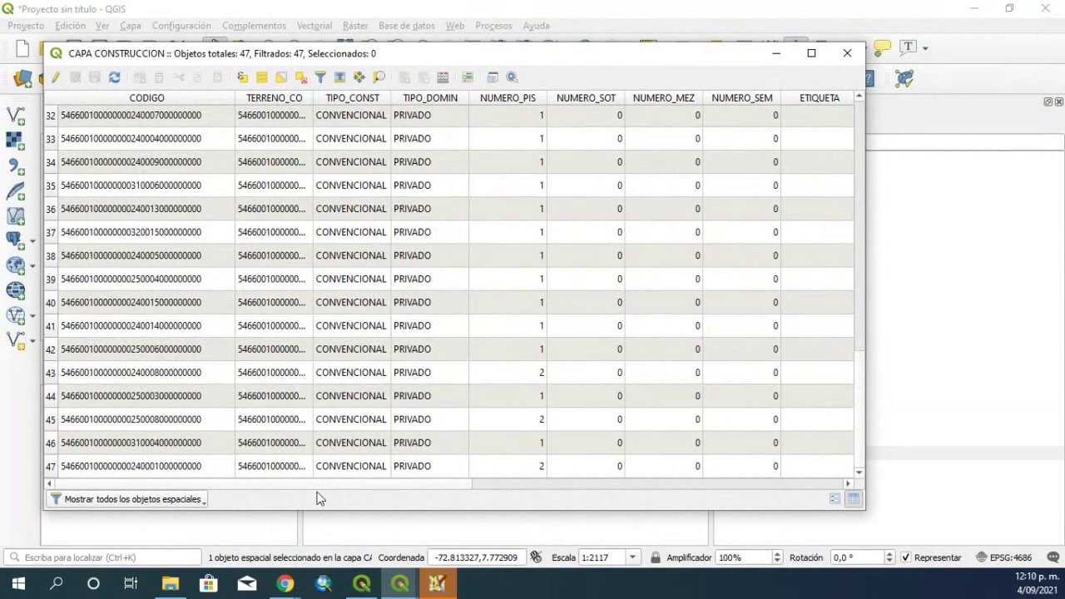
pyautogui.moveTo(307, 485); pyautogui.dragTo(659, 504)
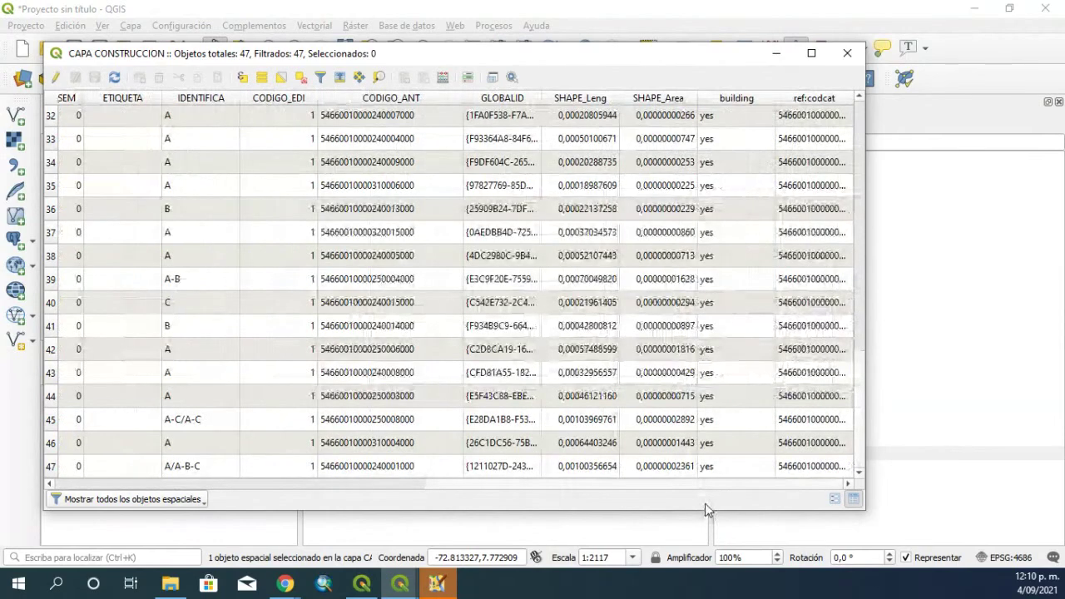
pyautogui.moveTo(670, 485); pyautogui.dragTo(310, 485)
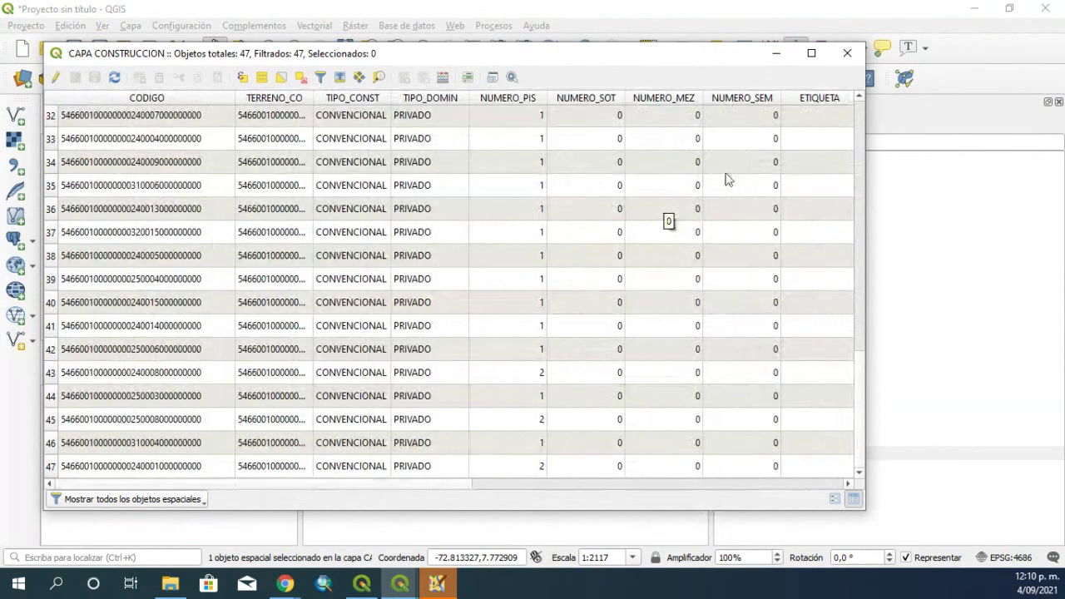
pyautogui.click(778, 57)
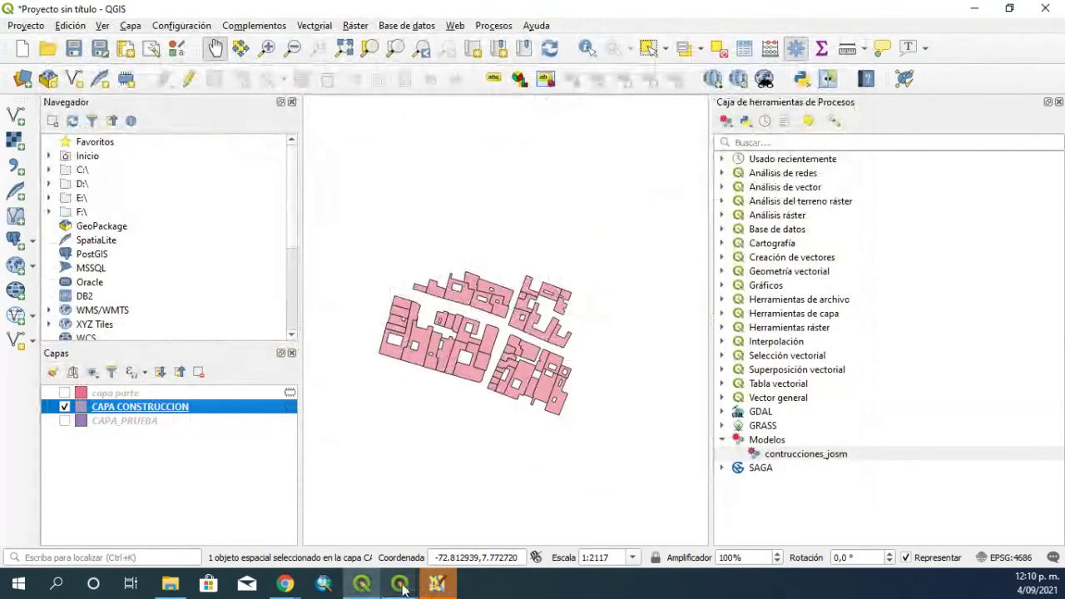
# Bring up the earlier CAPA CONSTRUCCION attribute table, review its fields through ref:codcat, and close it
pyautogui.moveTo(401, 585)
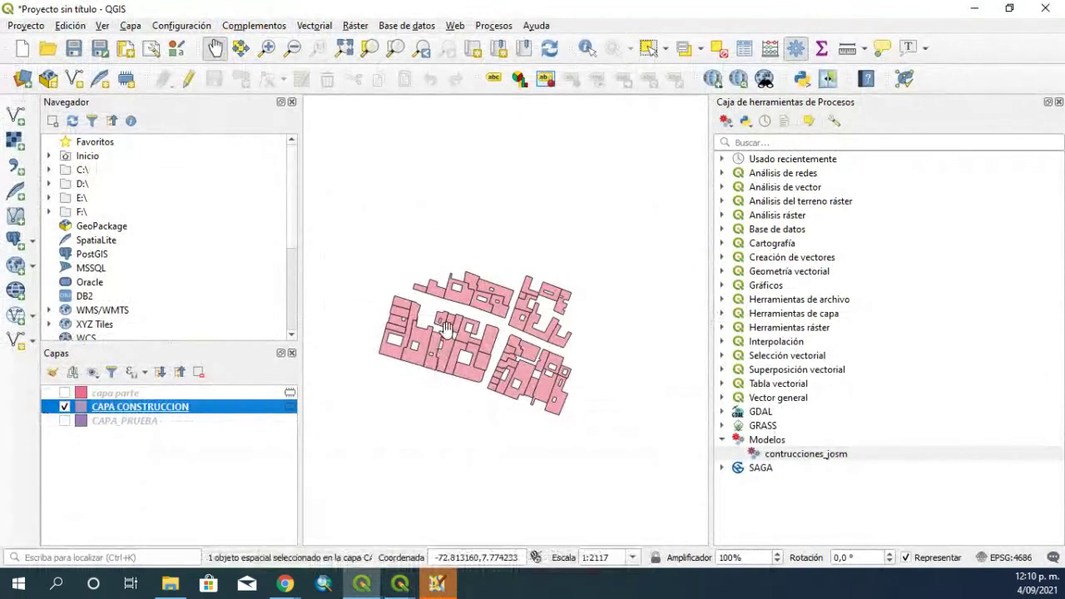
pyautogui.moveTo(441, 346); pyautogui.dragTo(443, 321)
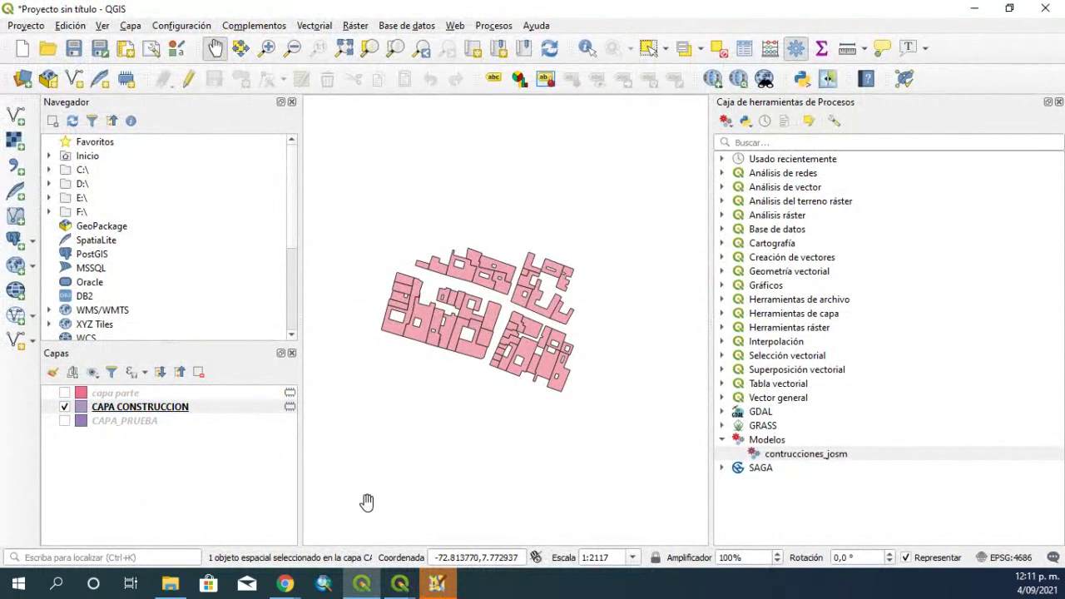
pyautogui.click(398, 585)
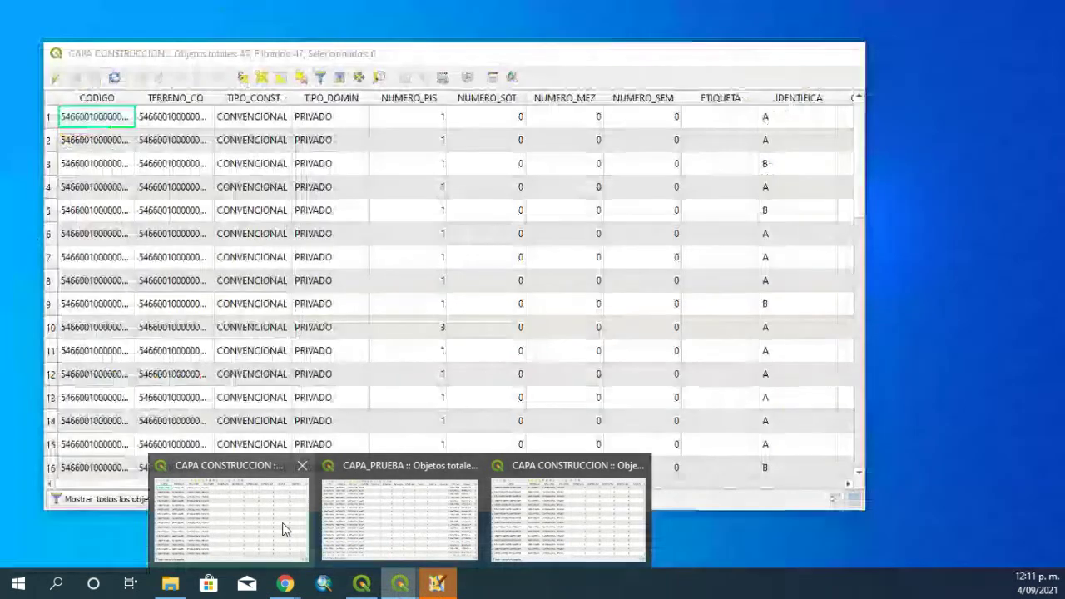
pyautogui.click(283, 529)
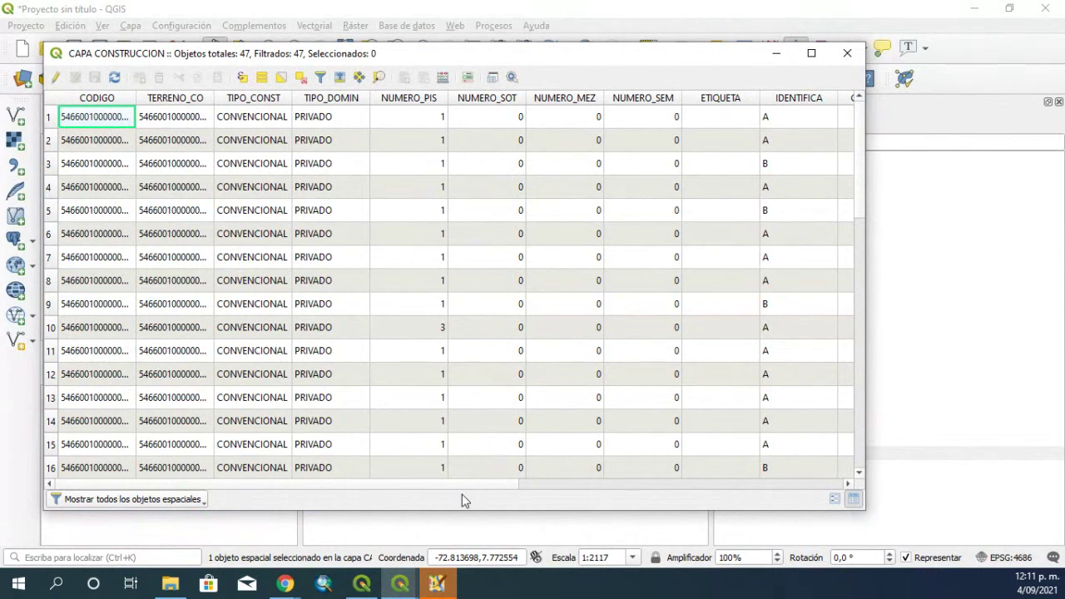
pyautogui.moveTo(479, 484); pyautogui.dragTo(704, 494)
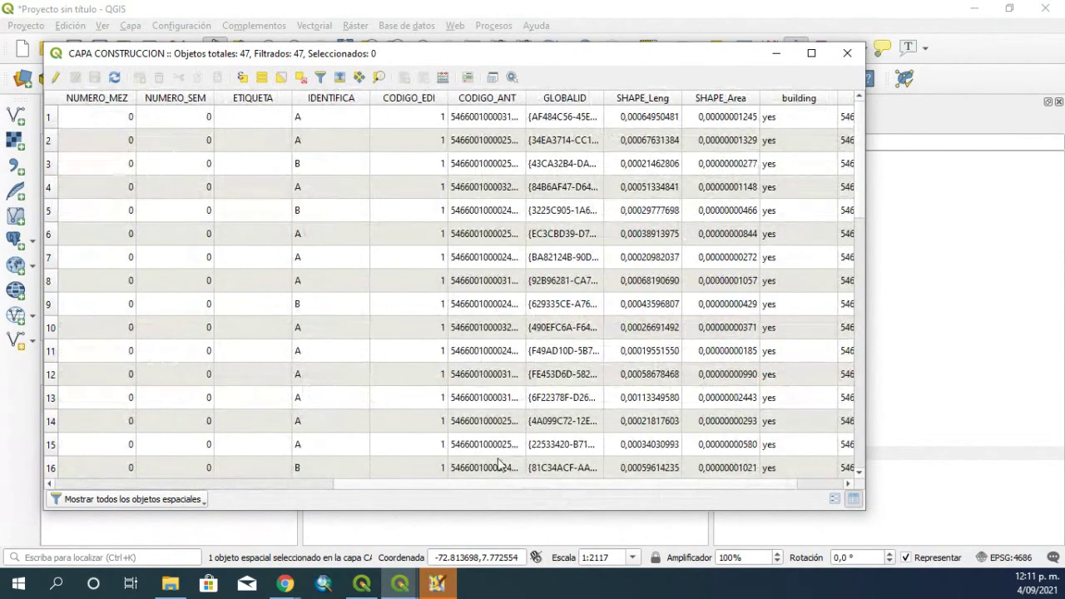
pyautogui.moveTo(513, 487); pyautogui.dragTo(595, 499)
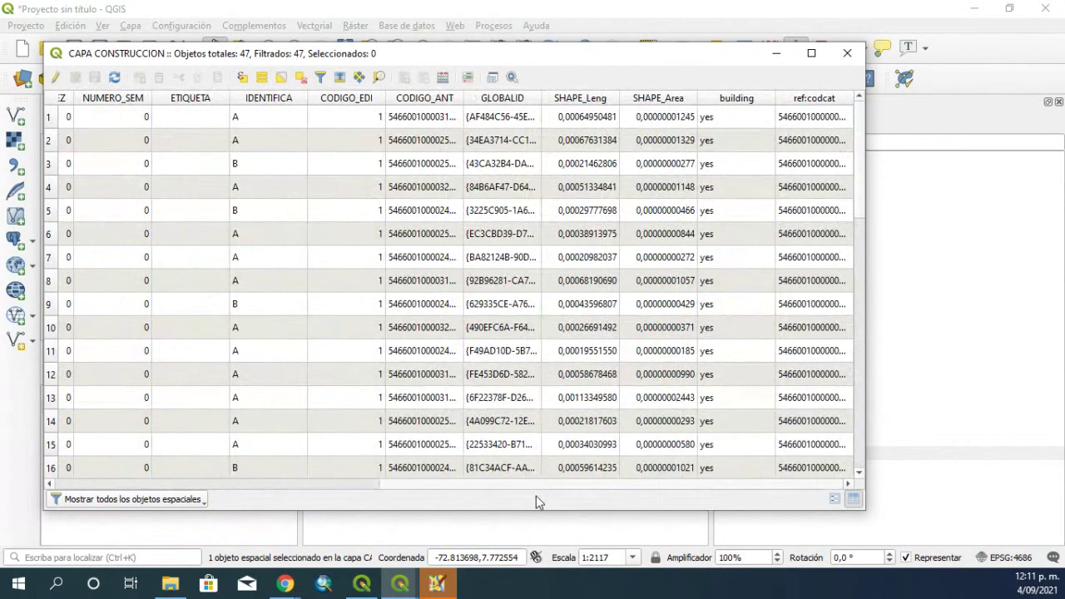
pyautogui.moveTo(537, 502); pyautogui.dragTo(459, 490)
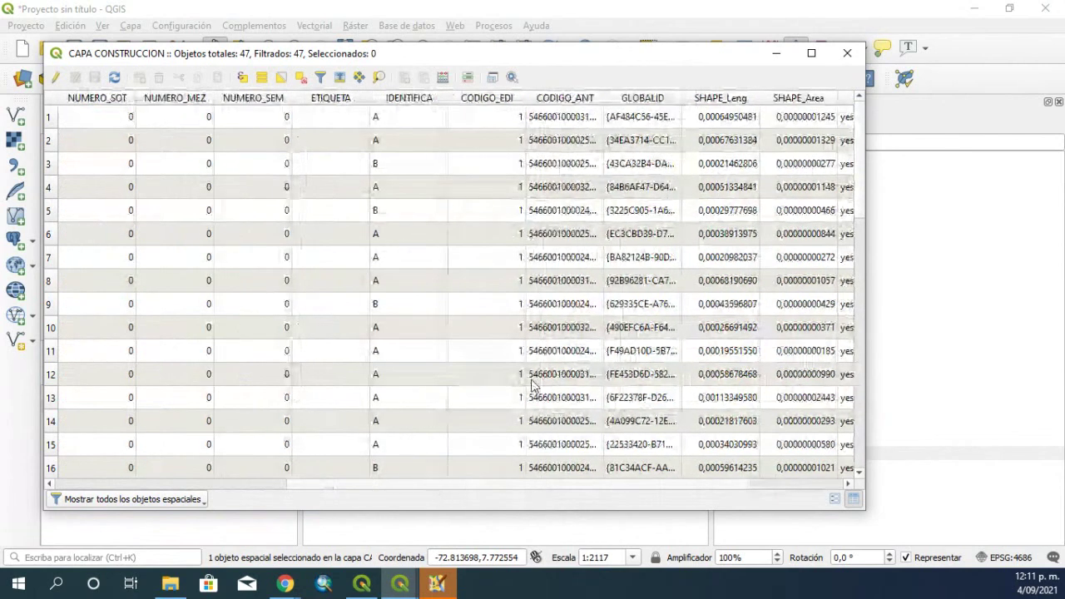
pyautogui.click(848, 53)
# Search the processing tools for "diss", inspect the parameters and log of the vector geometry Disolver tool, and close it
pyautogui.click(759, 143)
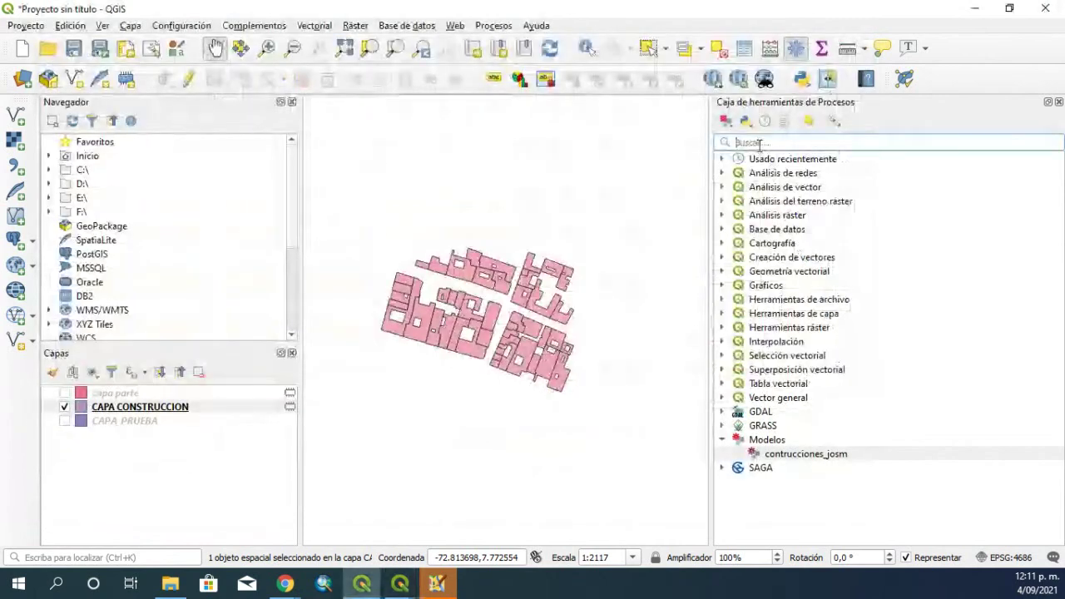
pyautogui.write('diss')
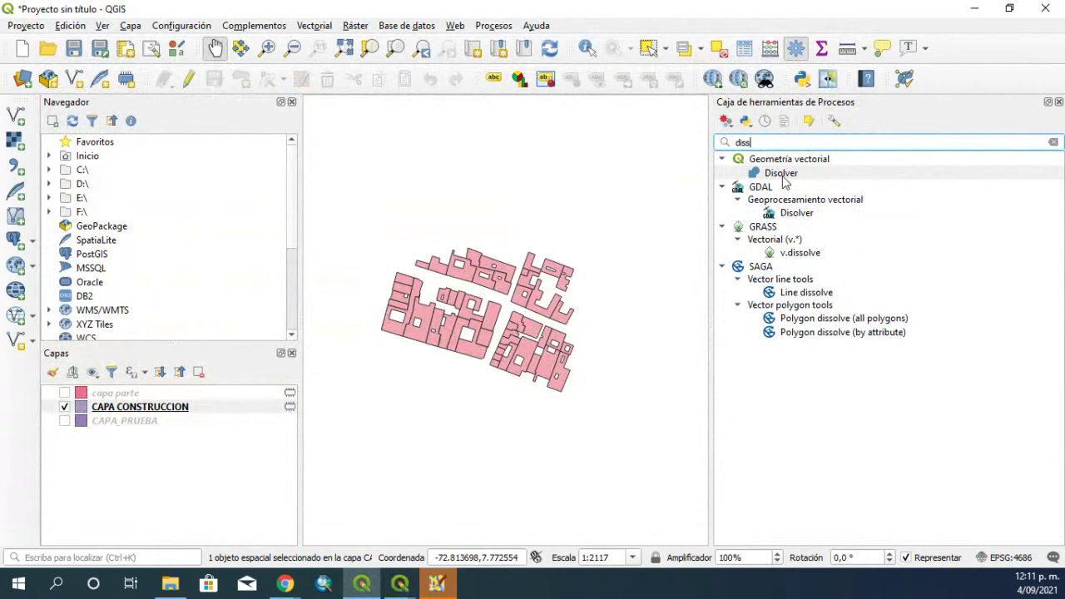
pyautogui.doubleClick(782, 175)
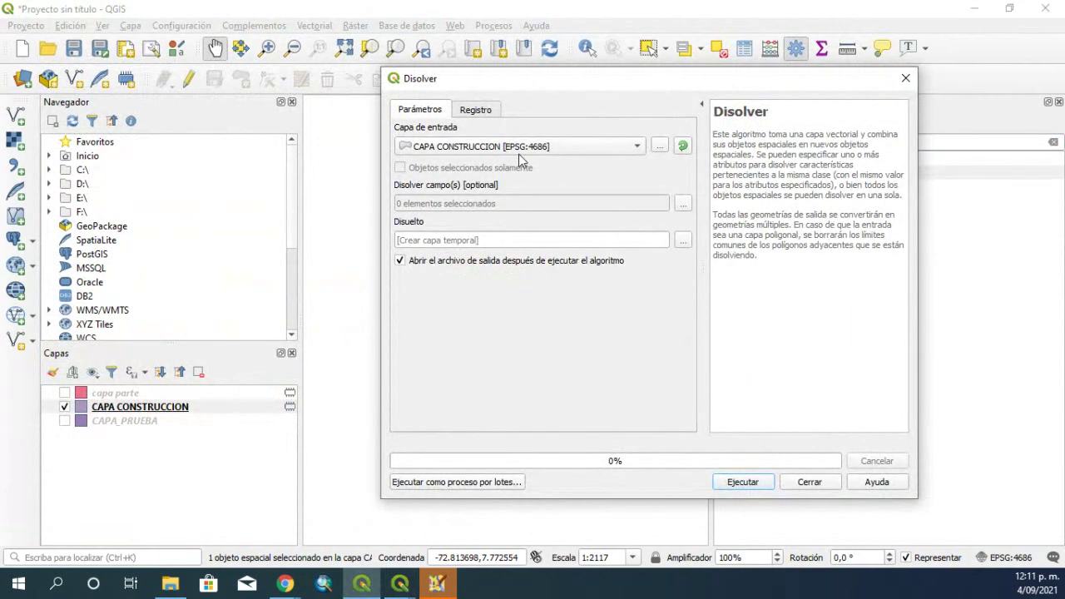
pyautogui.click(480, 115)
pyautogui.click(423, 112)
pyautogui.click(905, 79)
# Inspect the parameters of GDAL Disolver, GRASS v.dissolve and SAGA Polygon dissolve (by attribute), closing each tool without running it
pyautogui.doubleClick(789, 216)
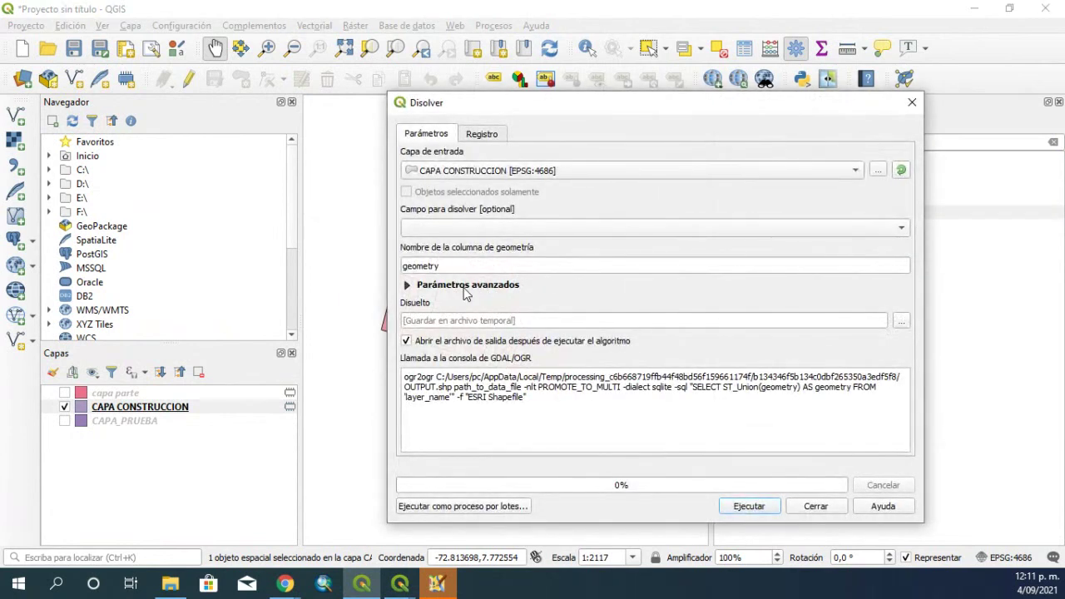
pyautogui.click(912, 103)
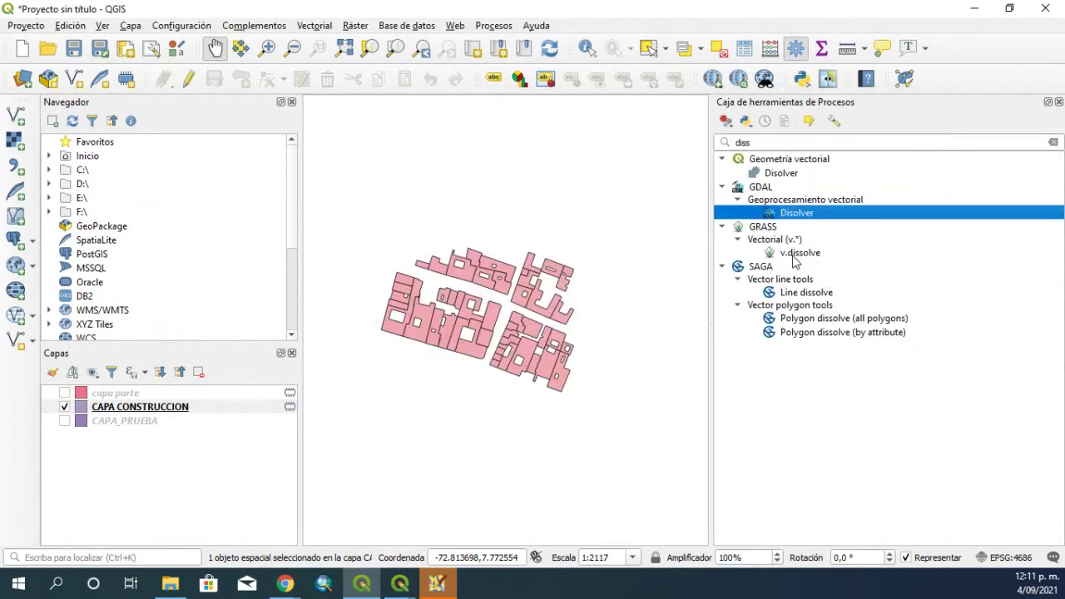
pyautogui.click(795, 254)
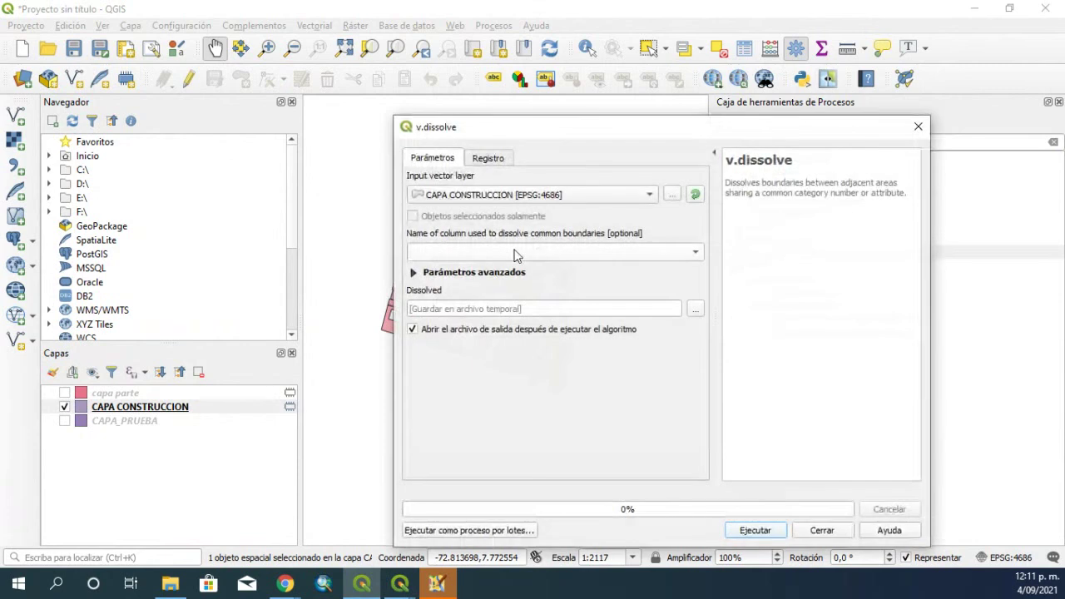
pyautogui.click(918, 127)
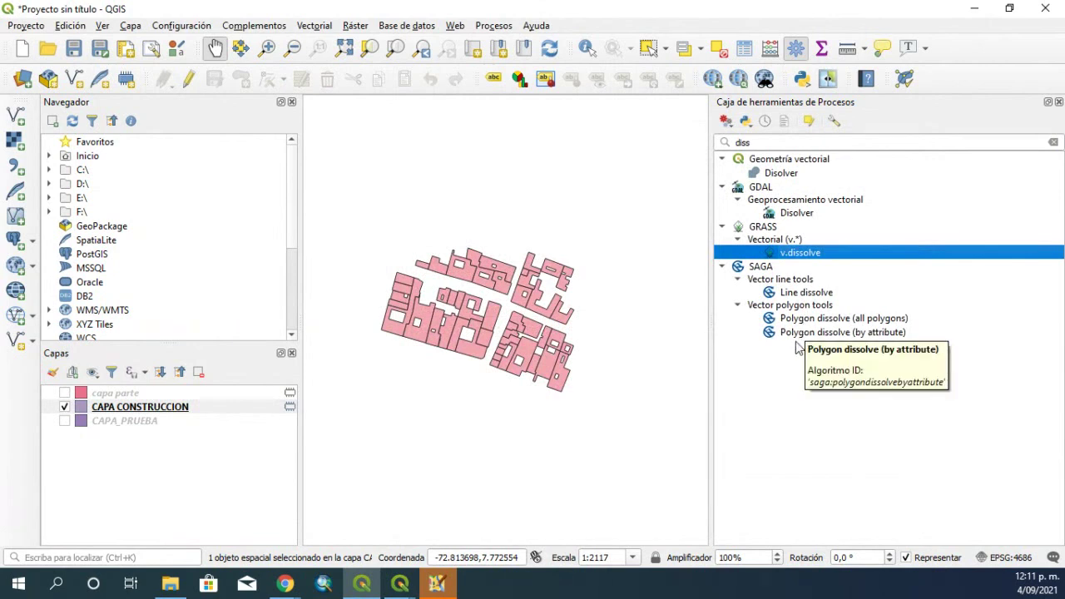
pyautogui.doubleClick(824, 334)
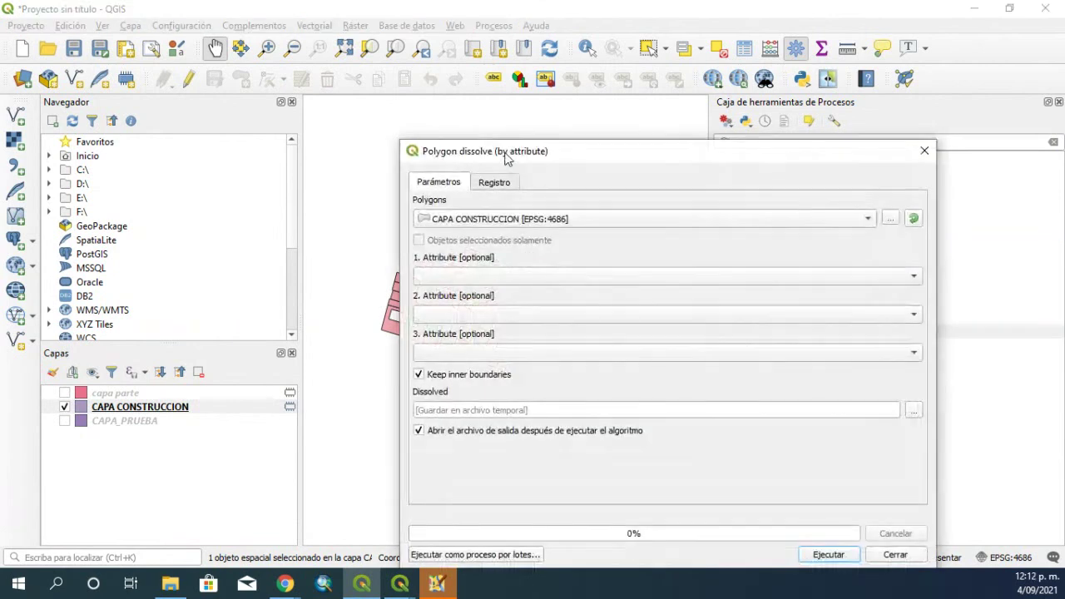
pyautogui.moveTo(505, 158); pyautogui.dragTo(382, 85)
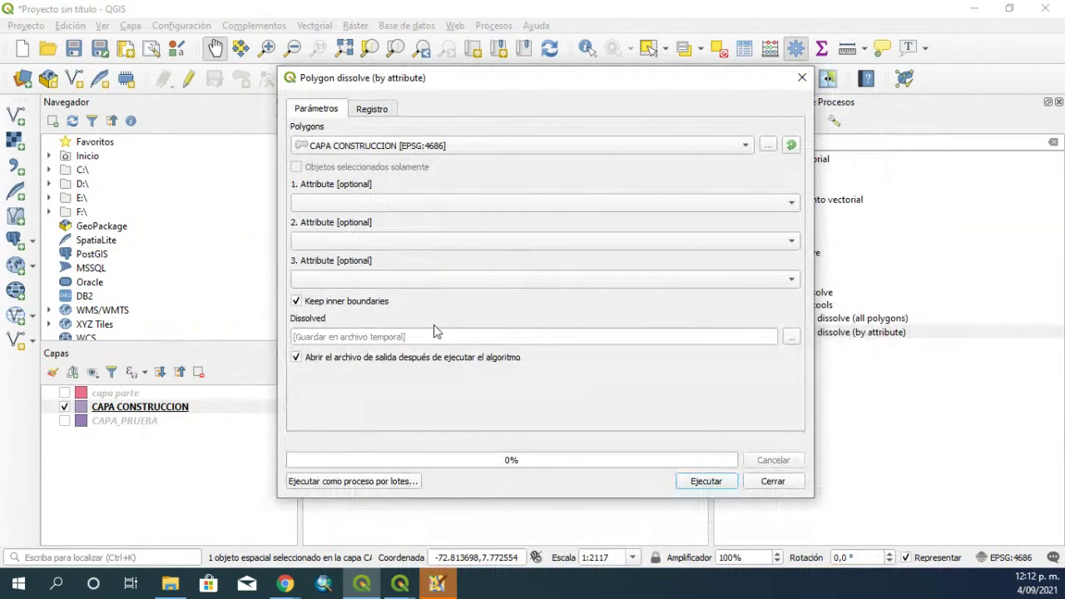
pyautogui.click(802, 77)
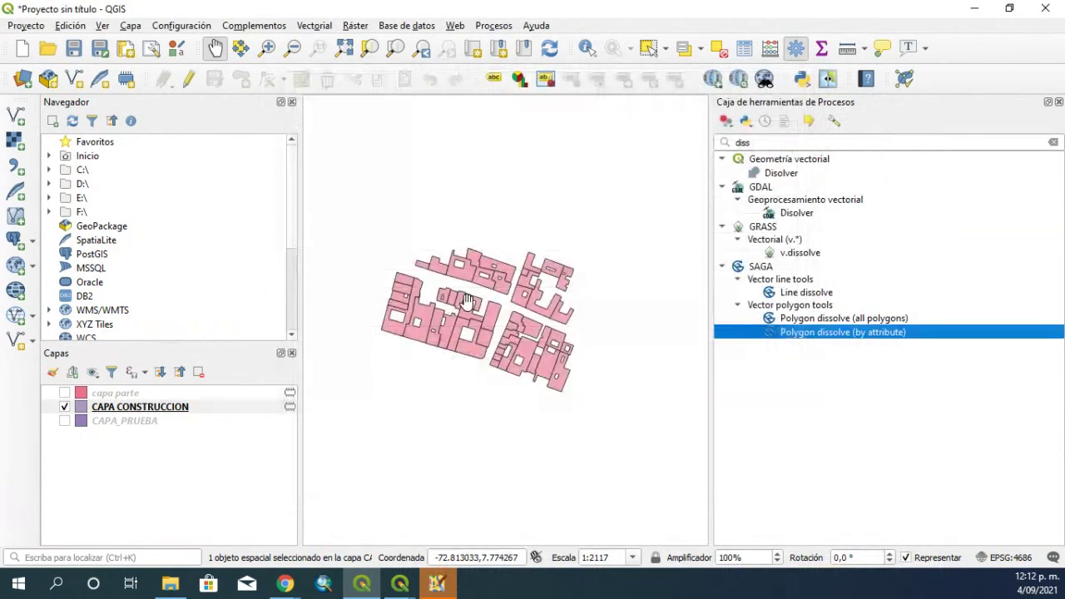
# Show capa parte on the map, and remove the capa parte and CAPA CONSTRUCCION layers from the project
pyautogui.scroll(1, 468, 301)
pyautogui.click(66, 394)
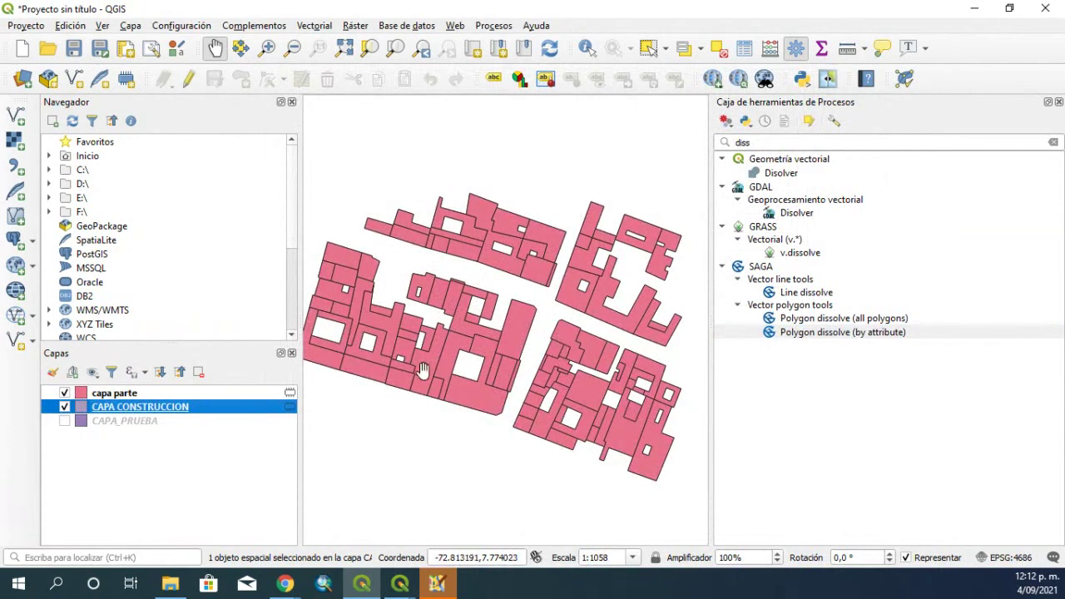
pyautogui.scroll(-1, 497, 353)
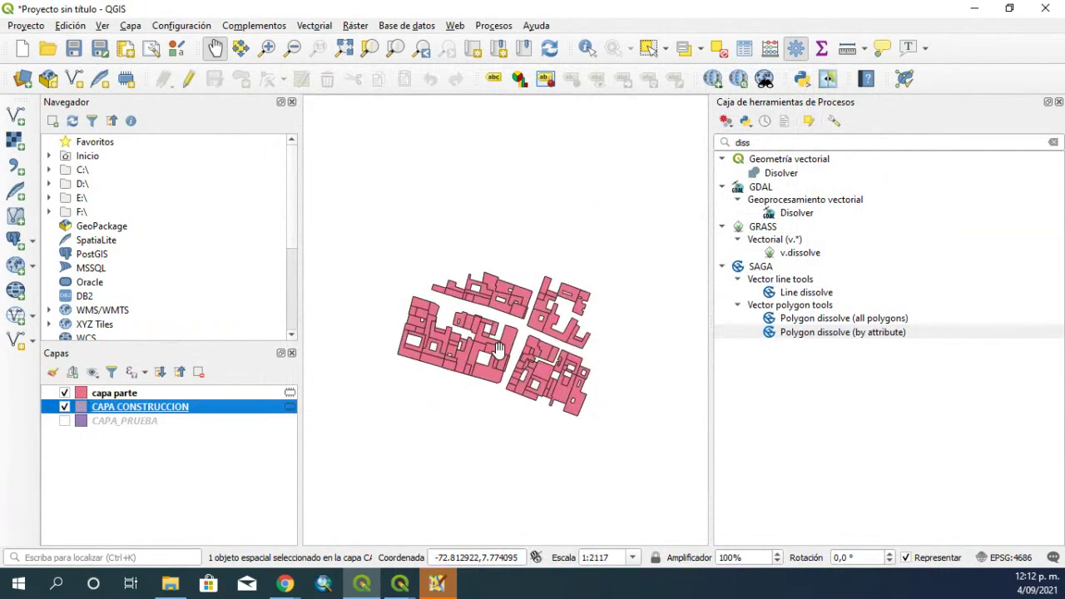
pyautogui.keyDown('ctrl'); pyautogui.click(123, 398); pyautogui.keyUp('ctrl')
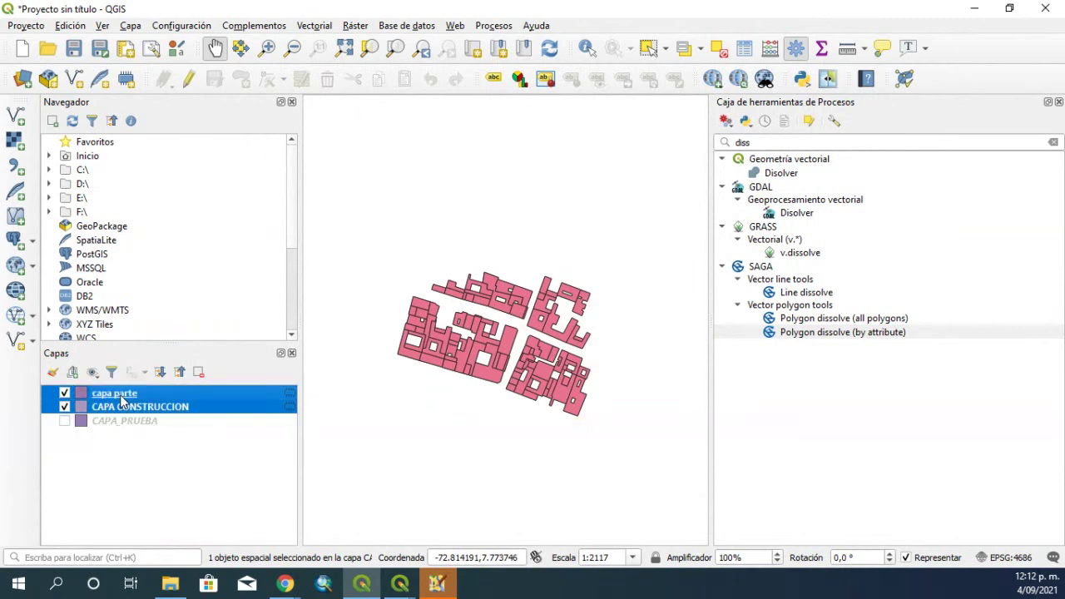
pyautogui.rightClick(121, 397)
pyautogui.click(172, 200)
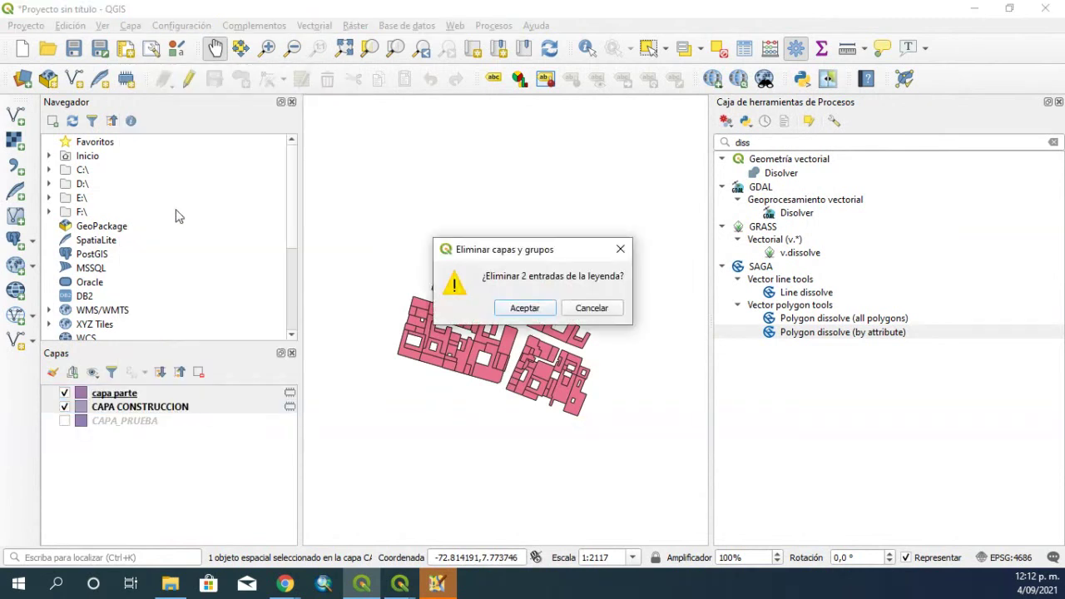
pyautogui.click(522, 307)
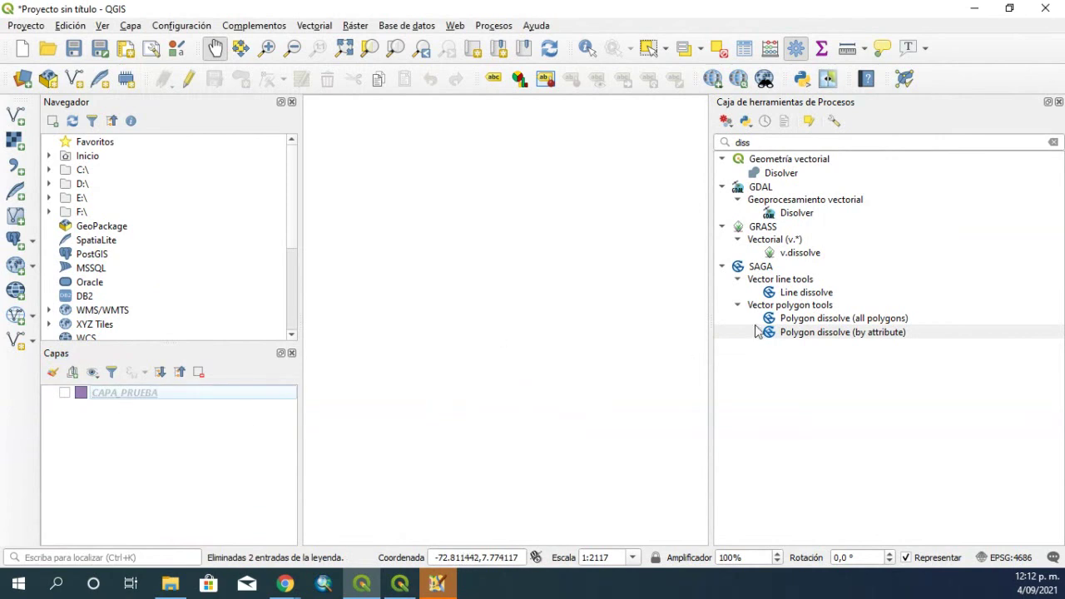
# Make the CAPA_PRUEBA layer visible and deselect all its features
pyautogui.click(64, 393)
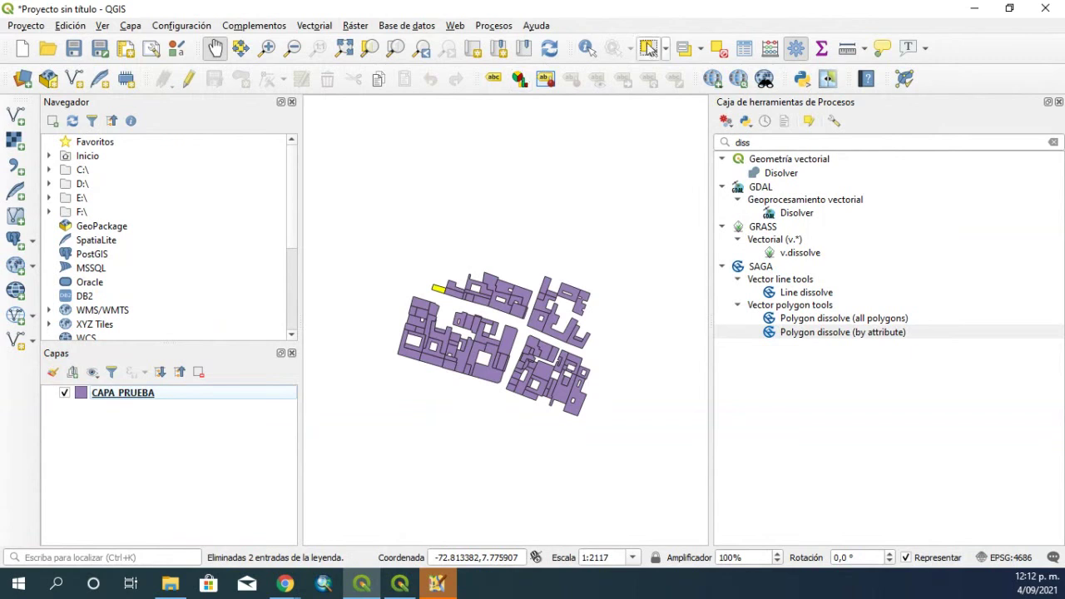
pyautogui.click(719, 47)
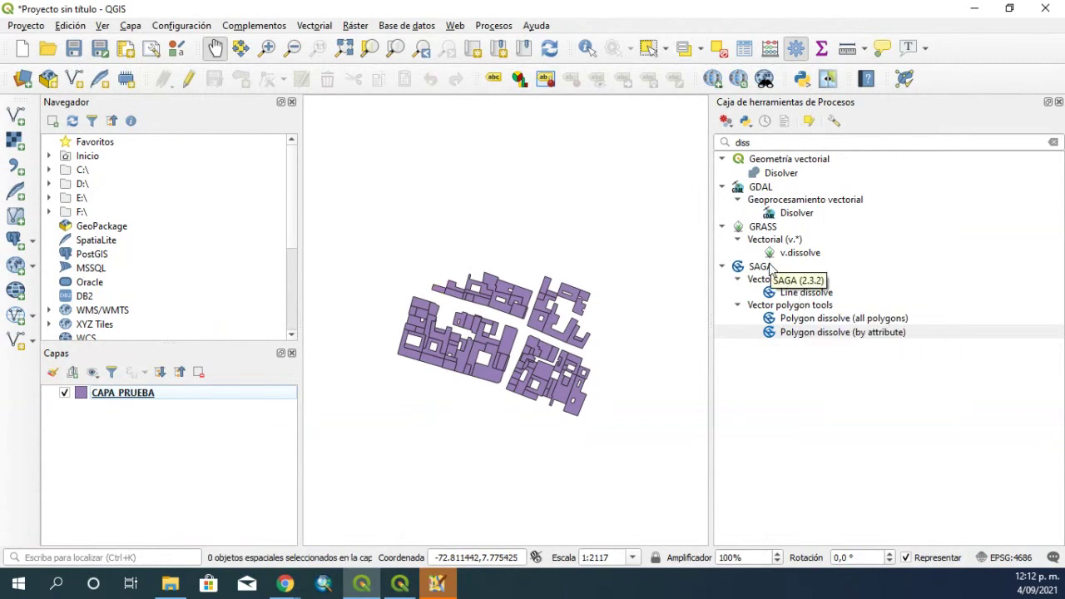
# Clear the processing tool search and open the contrucciones_josm model with CAPA_PRUEBA as its input
pyautogui.click(726, 121)
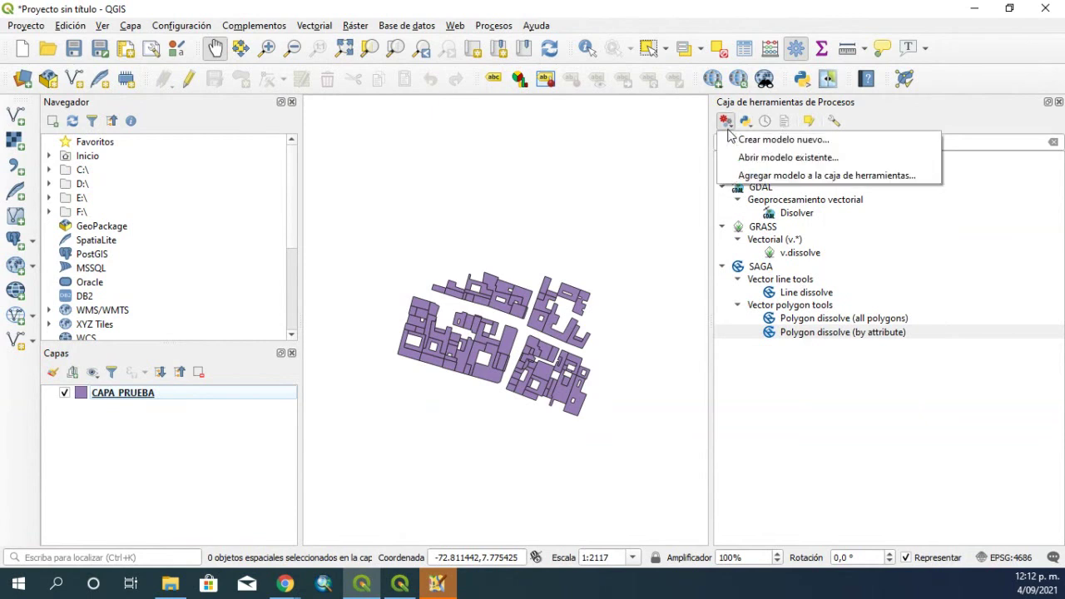
pyautogui.click(832, 372)
pyautogui.click(833, 372)
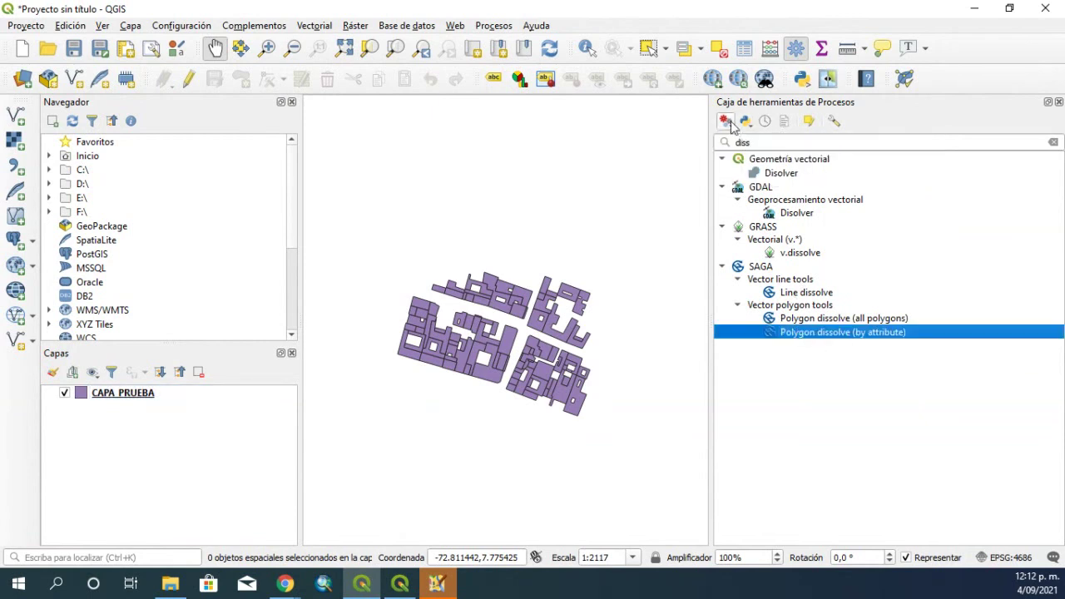
pyautogui.click(726, 121)
pyautogui.click(1054, 143)
pyautogui.click(1053, 144)
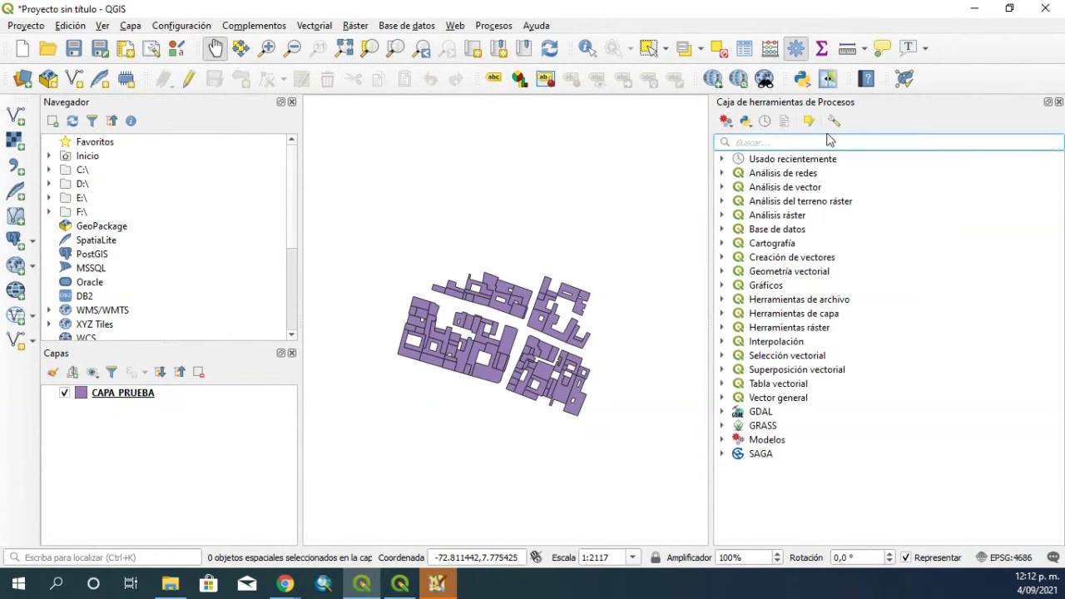
pyautogui.click(733, 126)
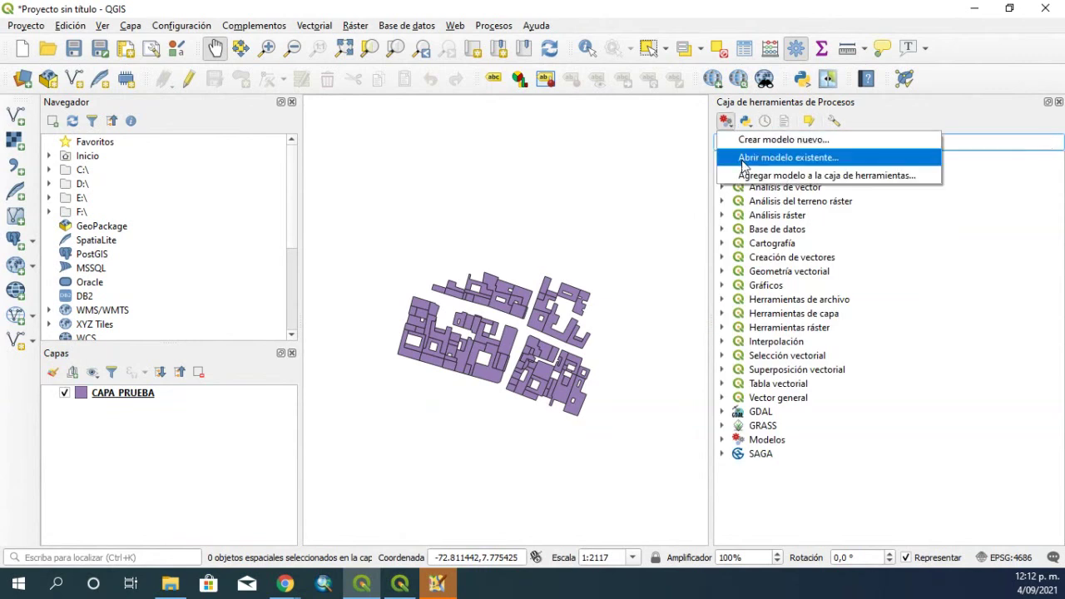
pyautogui.click(723, 441)
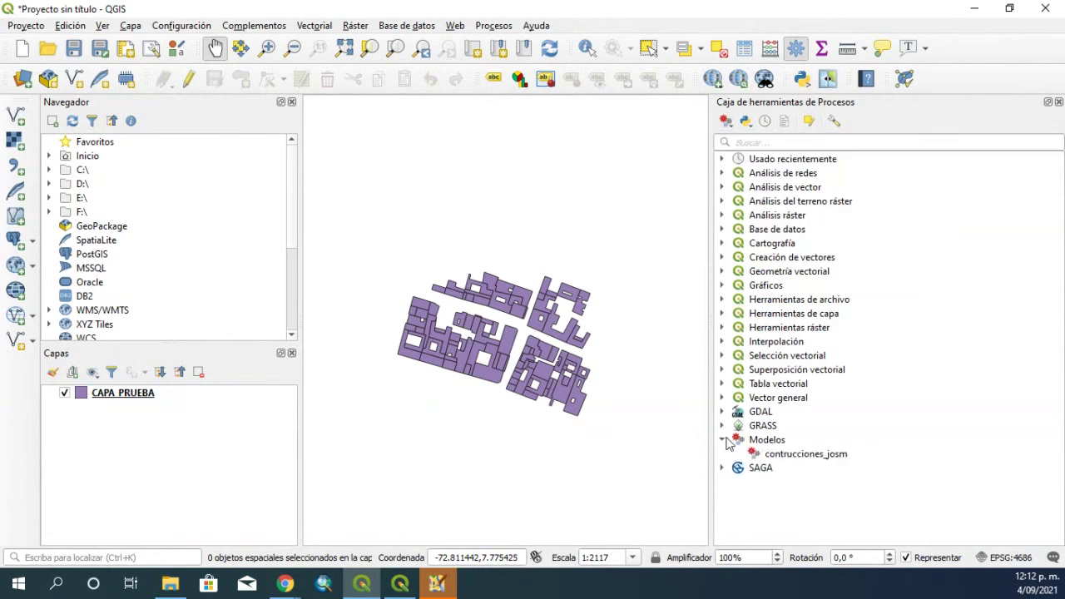
pyautogui.doubleClick(791, 455)
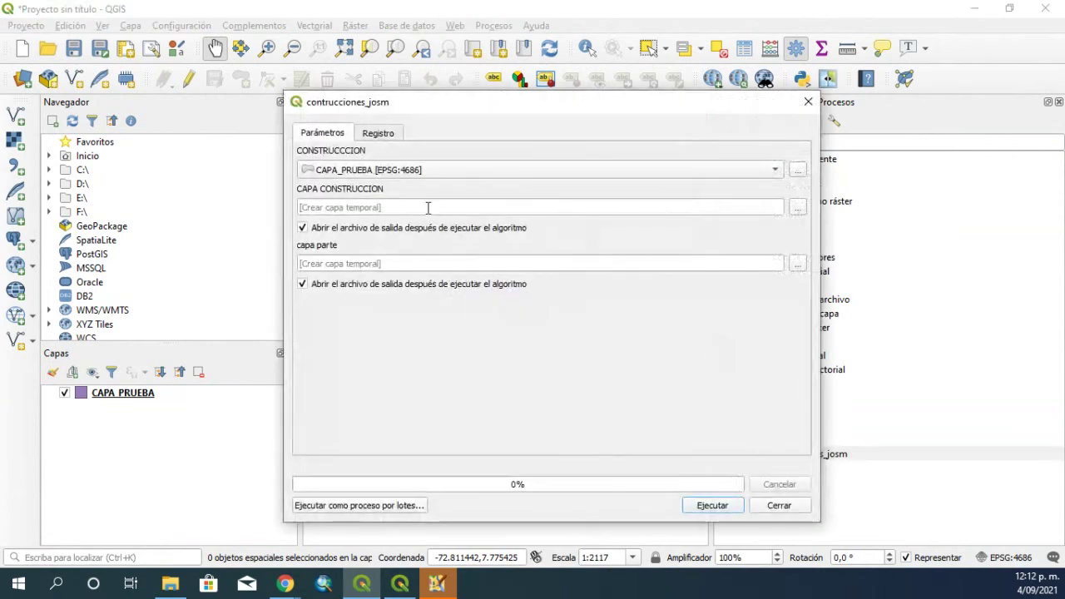
pyautogui.click(797, 208)
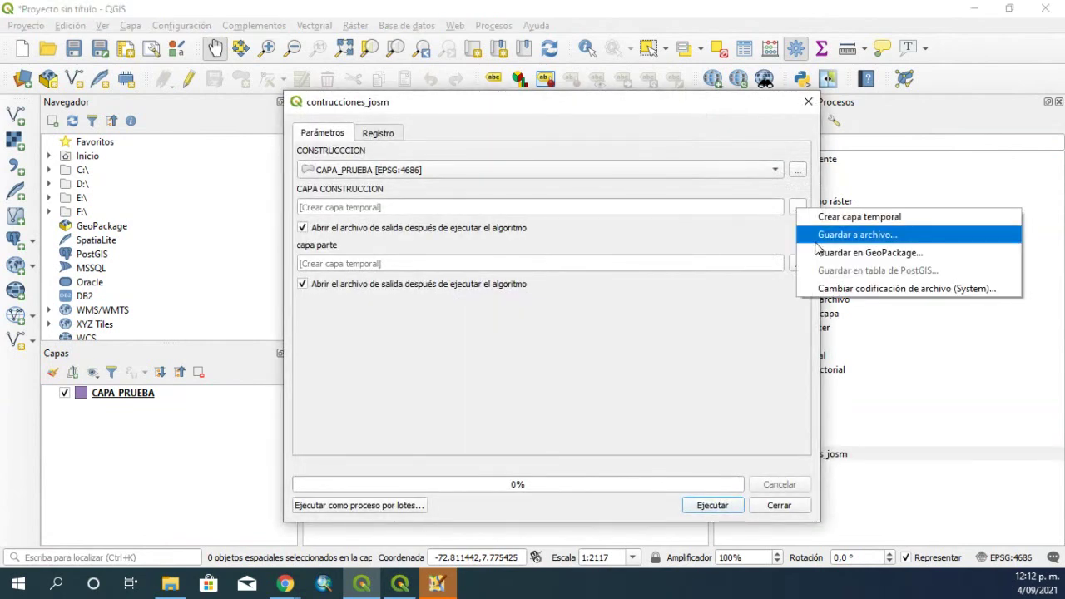
pyautogui.click(822, 234)
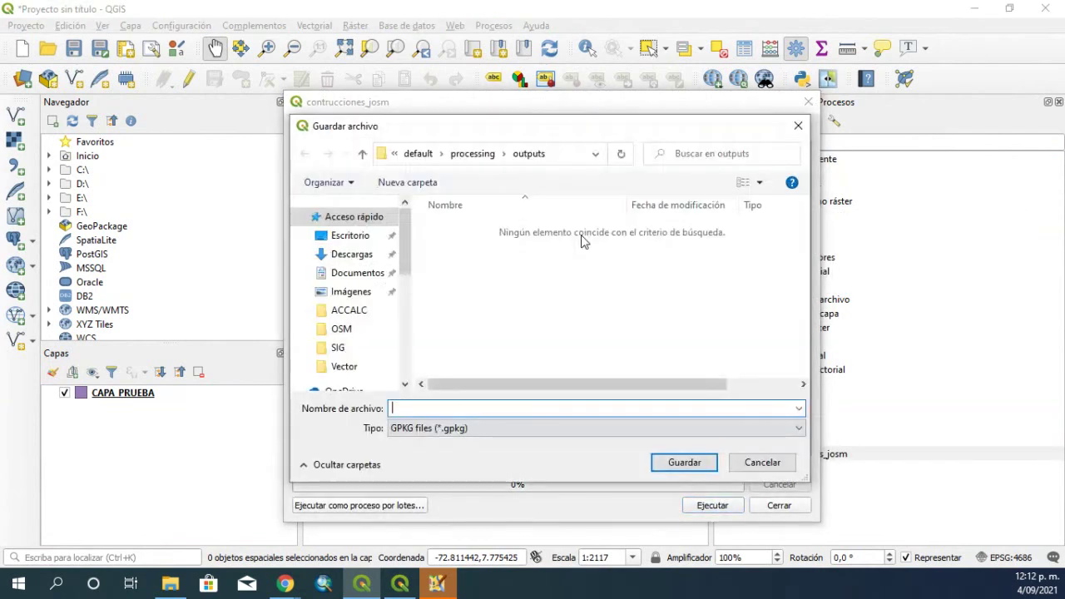
pyautogui.click(425, 428)
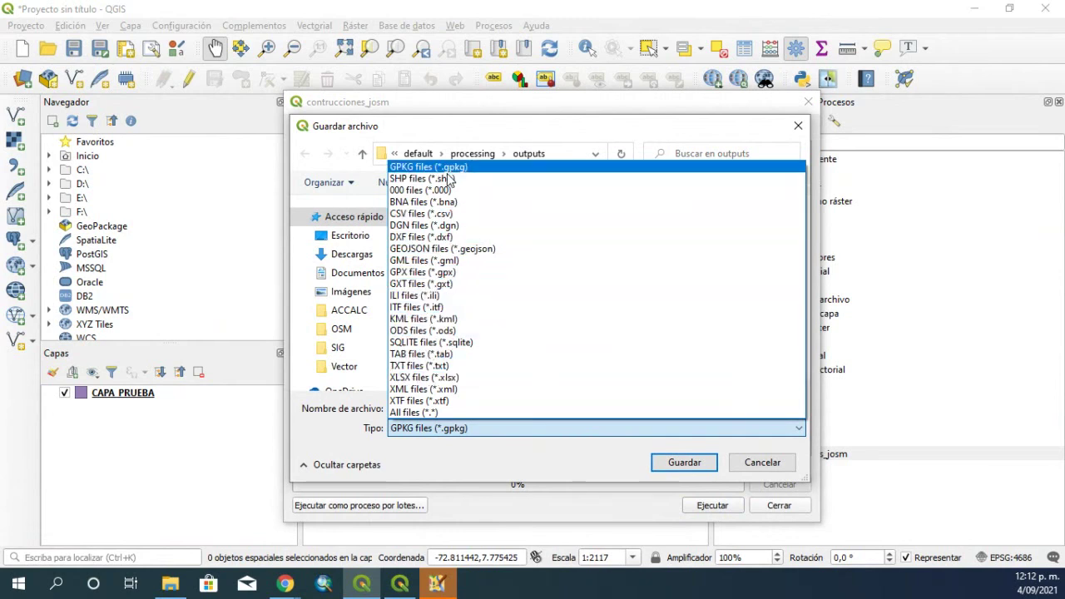
pyautogui.click(442, 249)
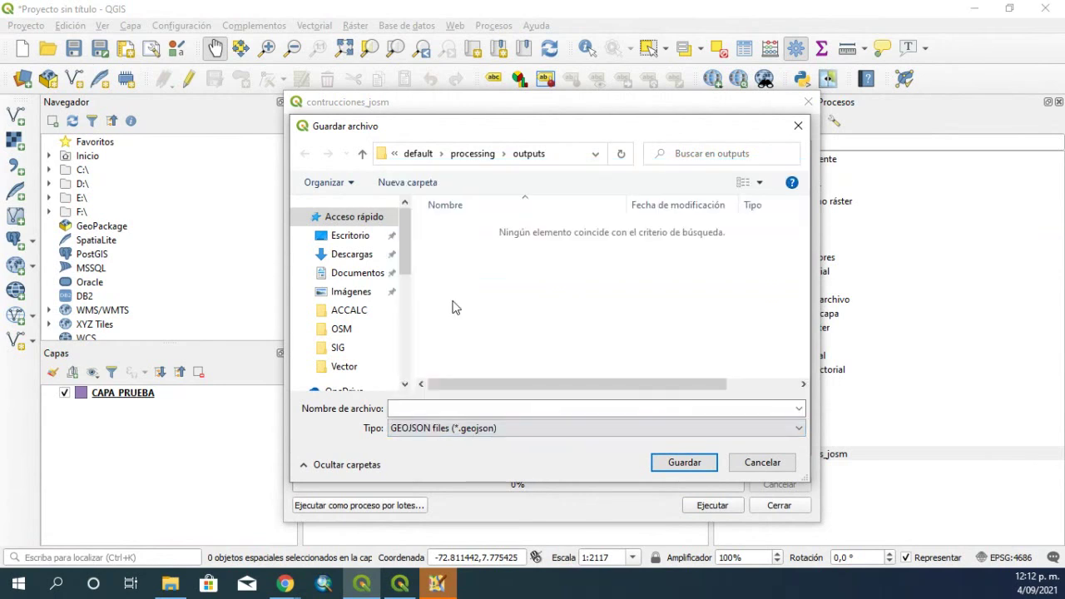
pyautogui.click(406, 409)
pyautogui.write('CONSTRUCCIONES')
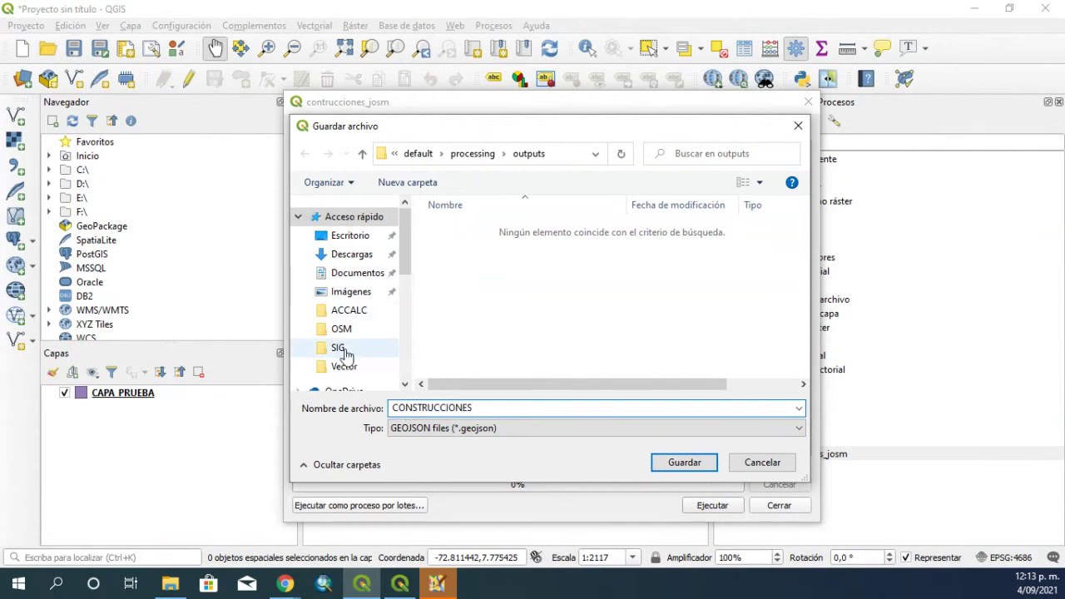
pyautogui.scroll(-3, 345, 354)
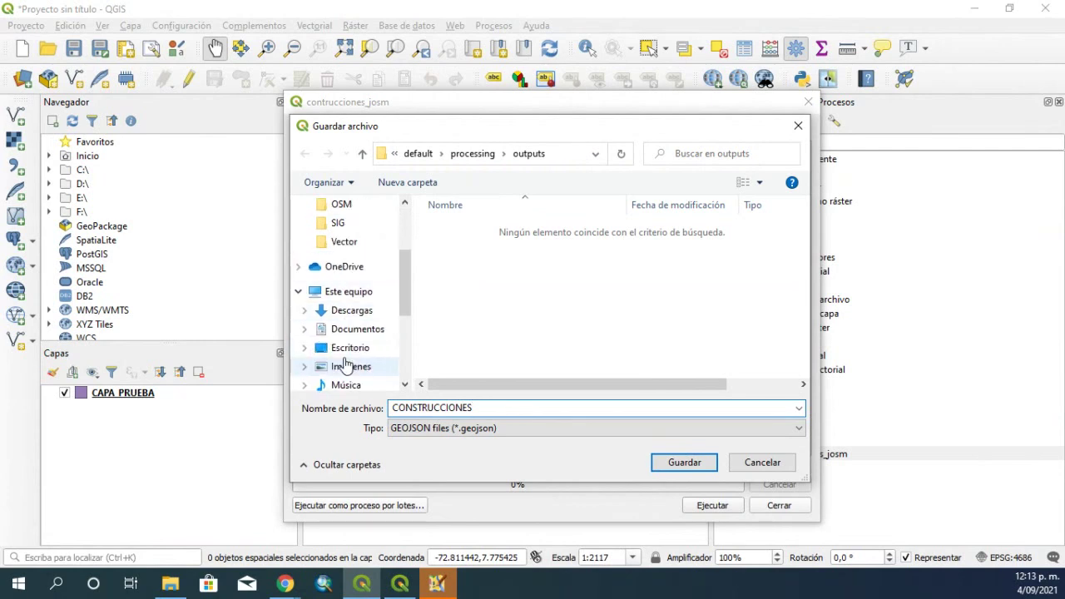
pyautogui.scroll(3, 348, 367)
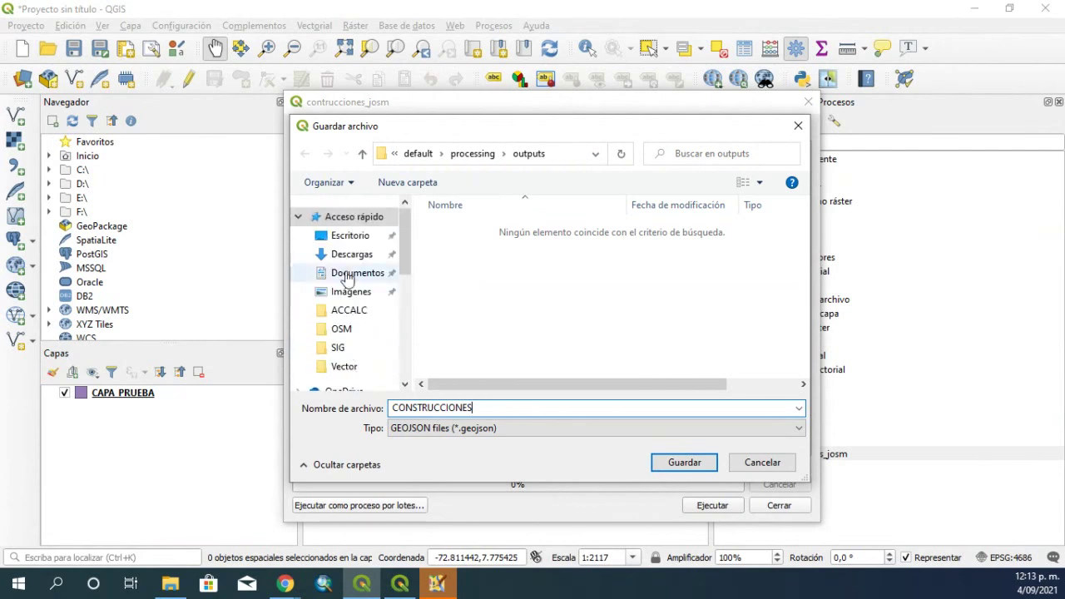
pyautogui.scroll(-5, 349, 345)
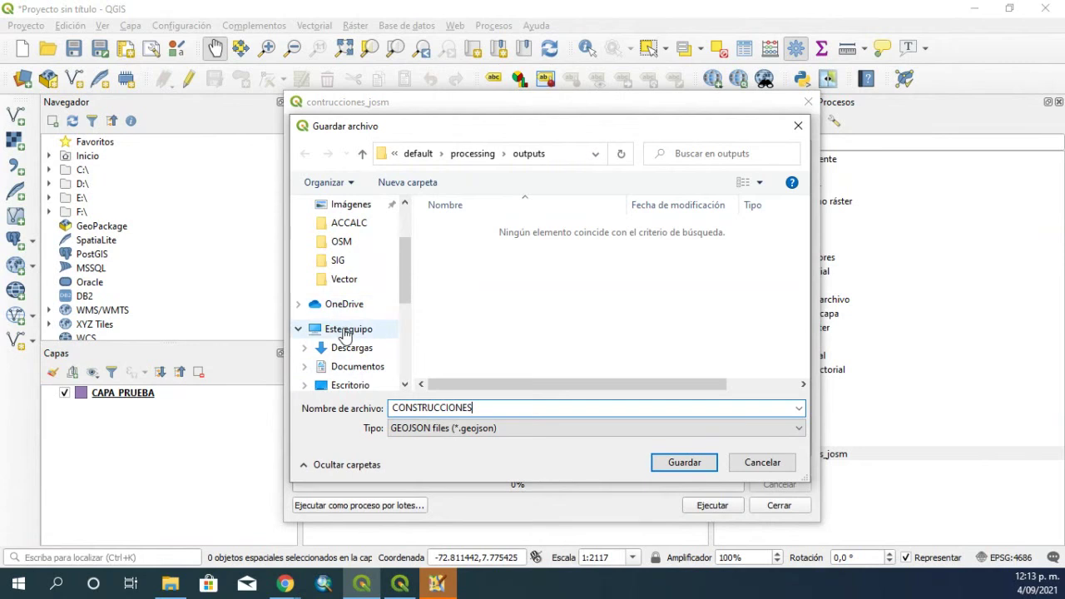
pyautogui.scroll(-1, 346, 351)
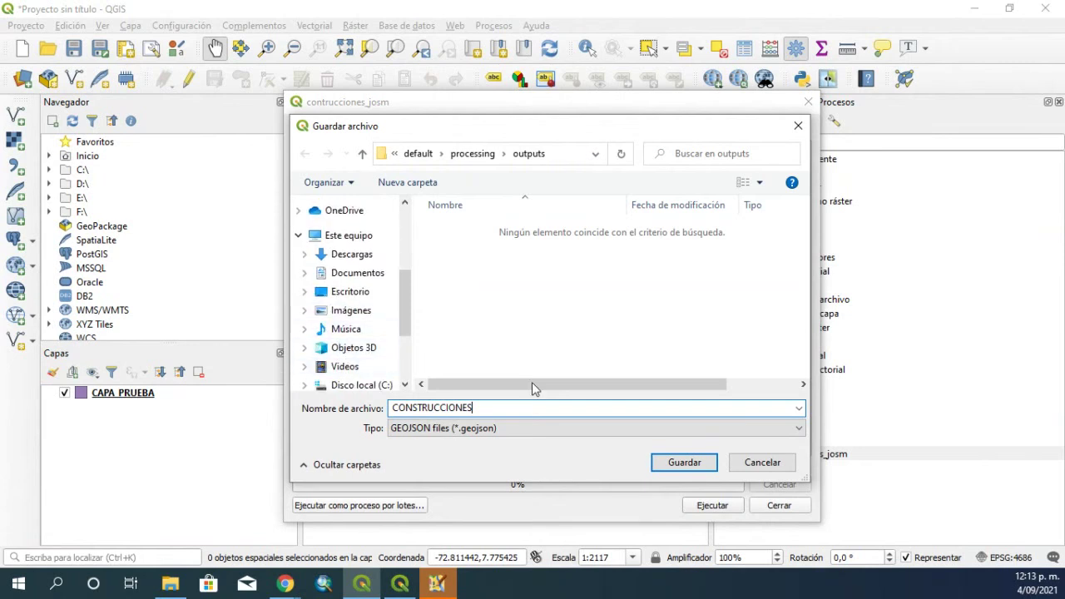
pyautogui.click(761, 462)
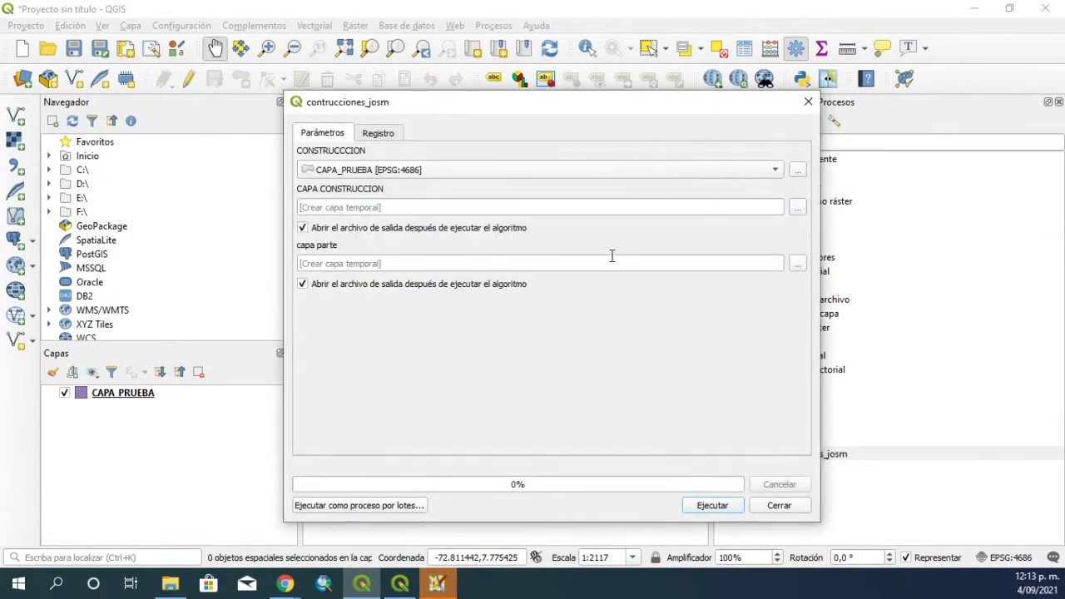
# Set the CAPA CONSTRUCCION output to save as a SHP file named CONSTRUCCIONES in the OSM folder, and run the model
pyautogui.click(797, 208)
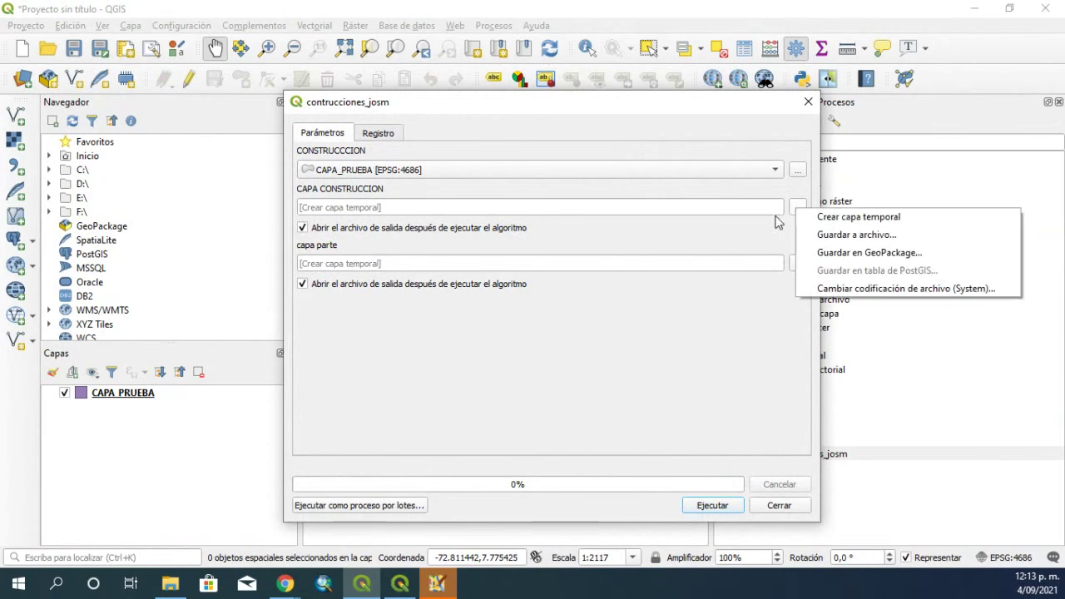
pyautogui.click(856, 236)
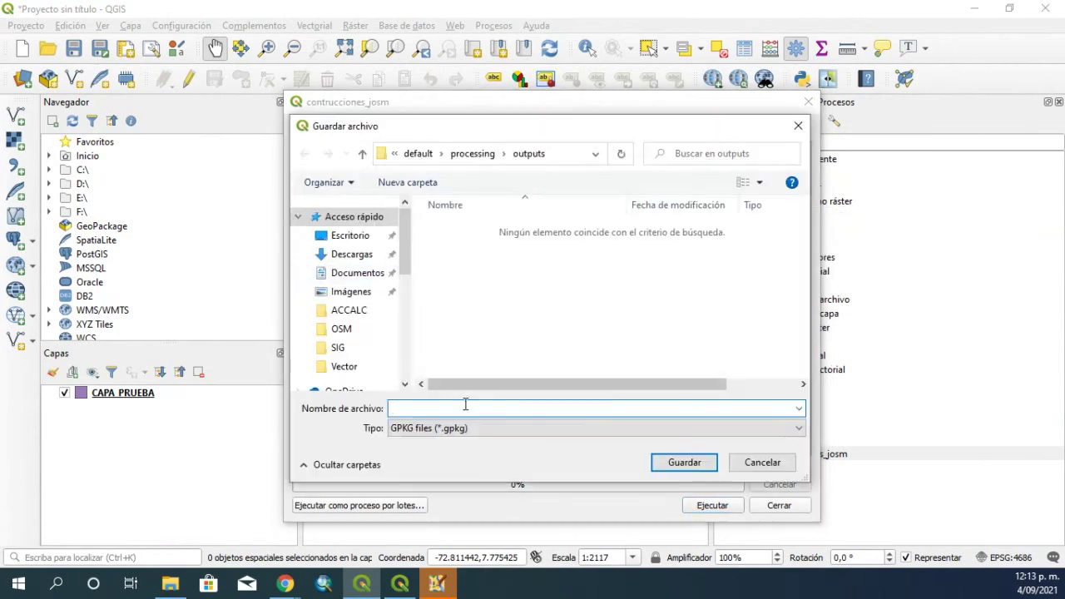
pyautogui.click(455, 429)
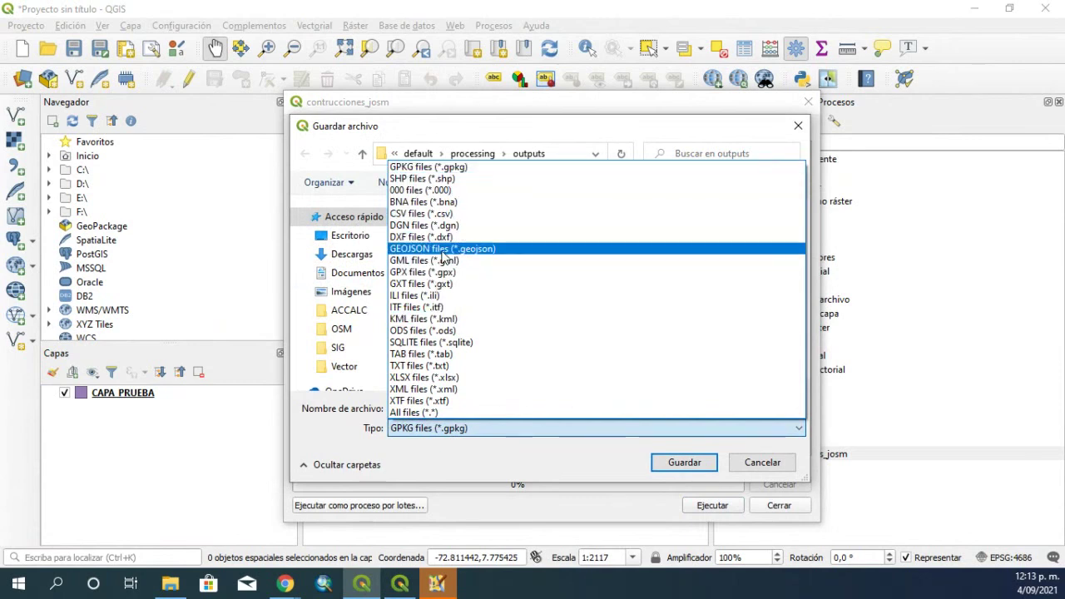
pyautogui.click(425, 178)
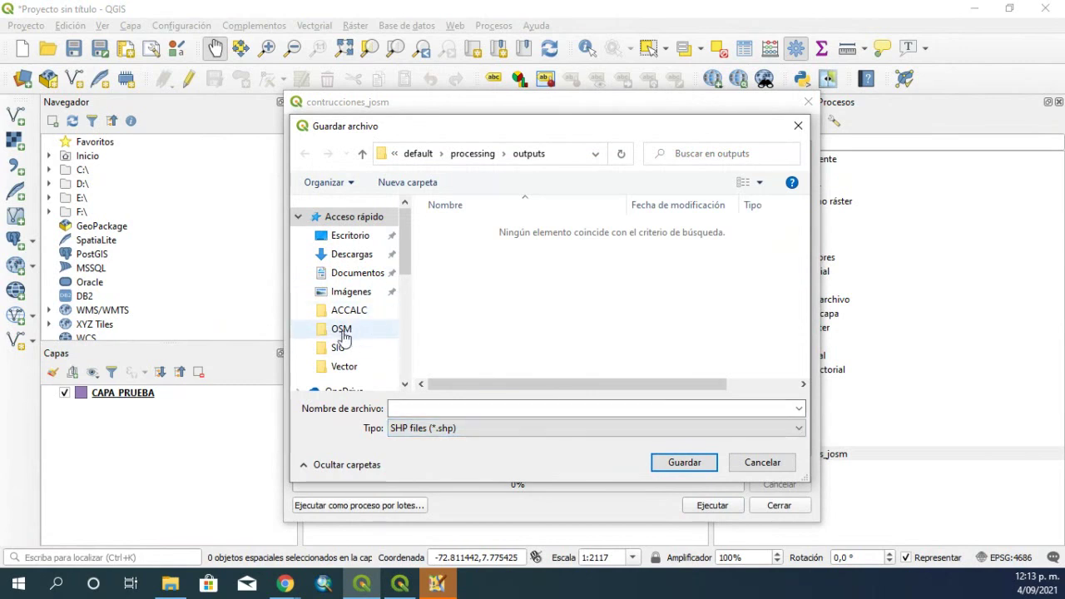
pyautogui.click(341, 330)
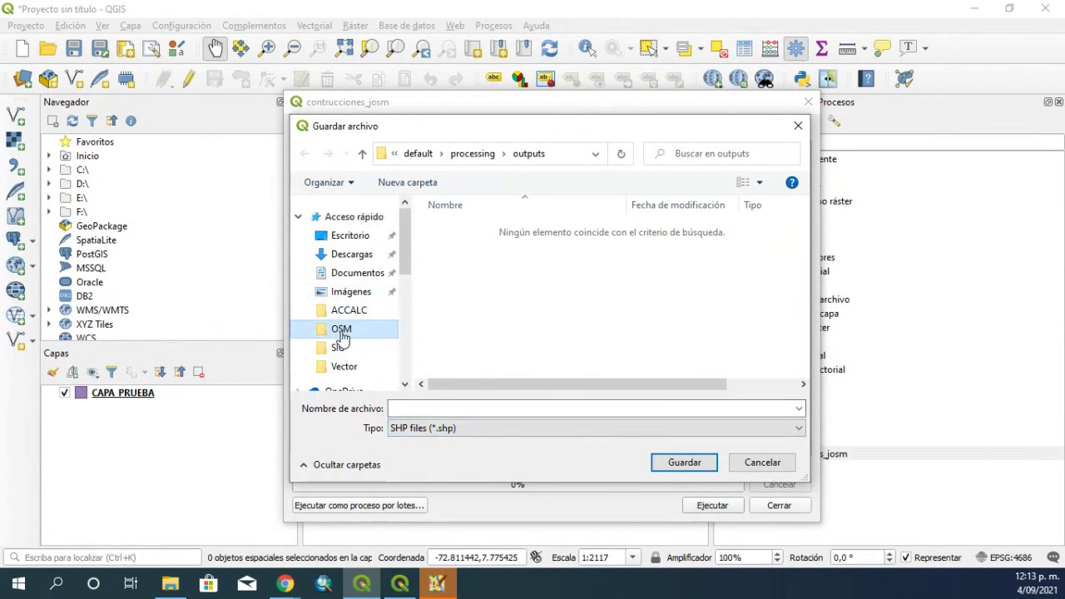
pyautogui.click(430, 408)
pyautogui.write('CA')
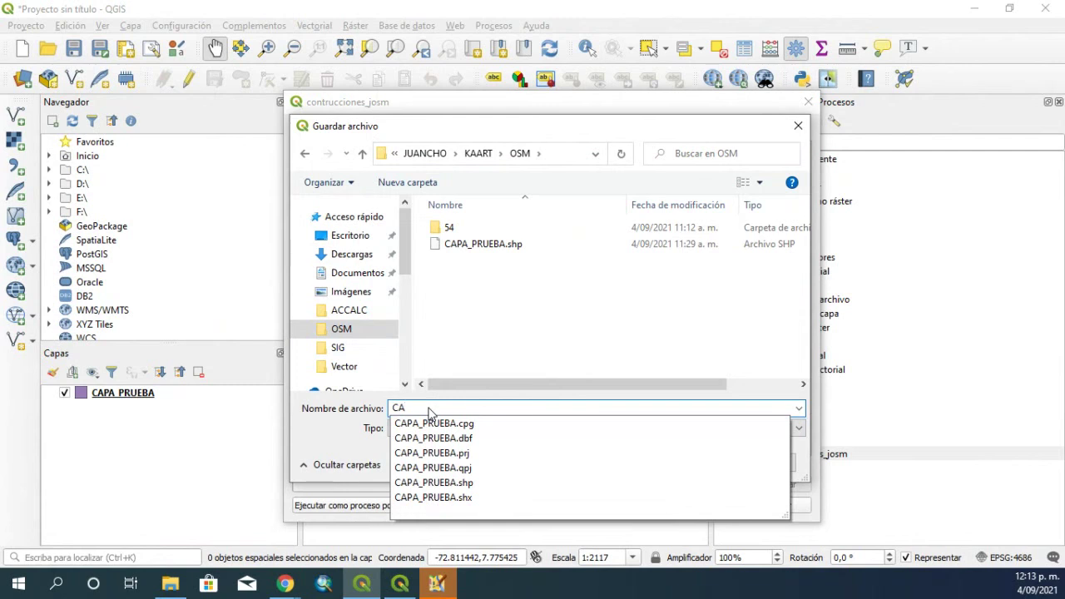
pyautogui.press('BackSpace')
pyautogui.press('BackSpace')
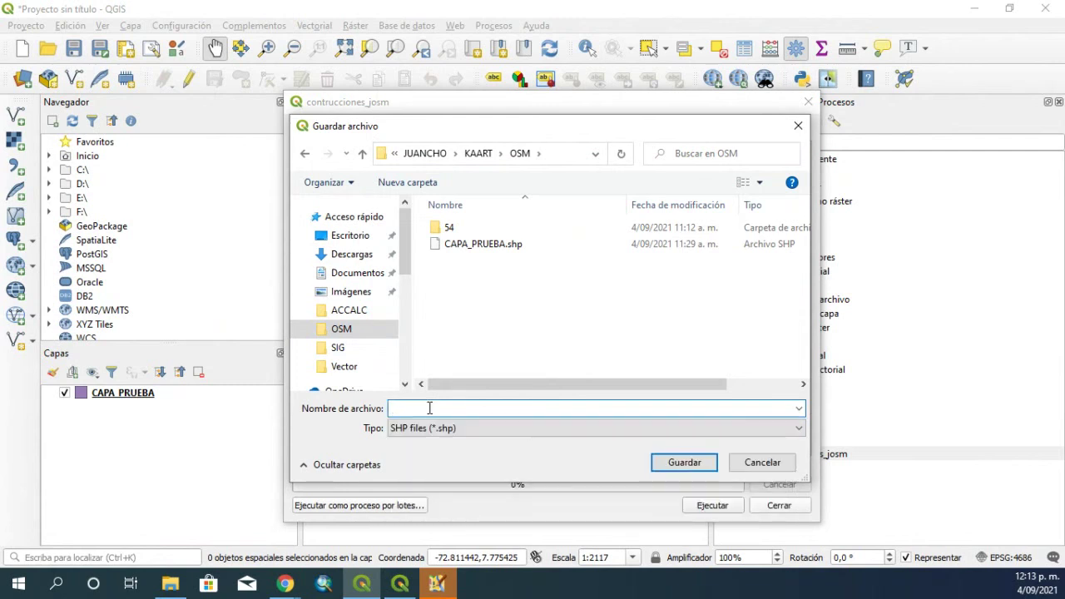
pyautogui.write('CONSTRUCCIONES')
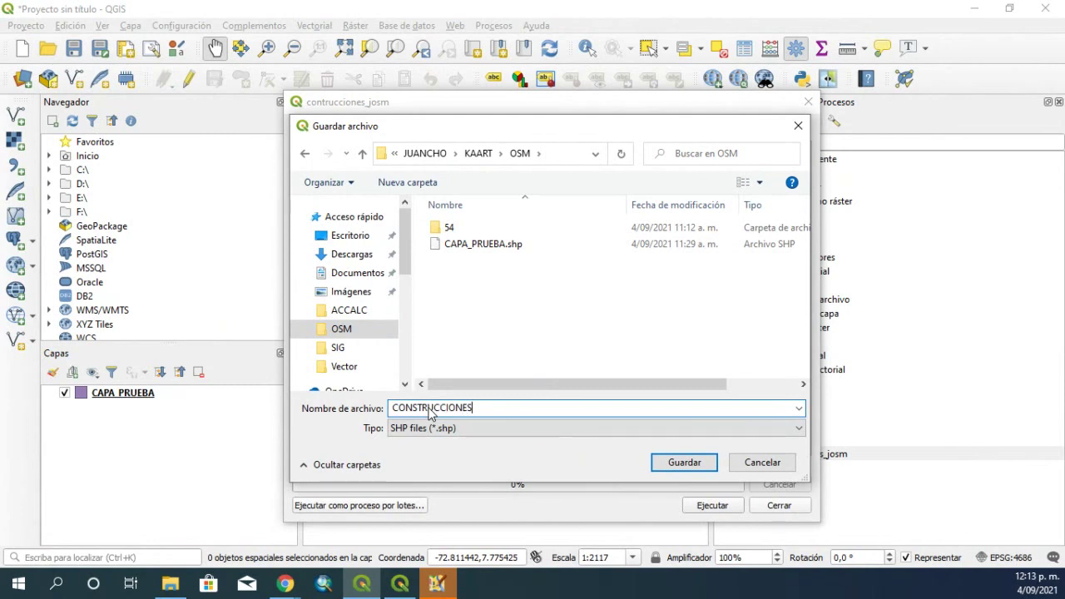
pyautogui.click(708, 461)
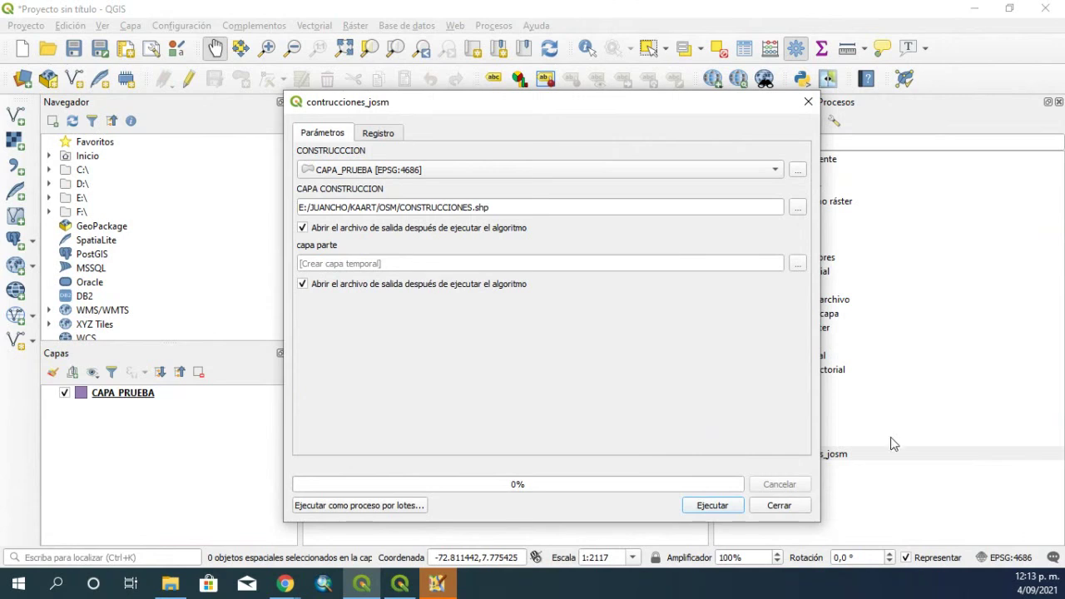
pyautogui.click(714, 505)
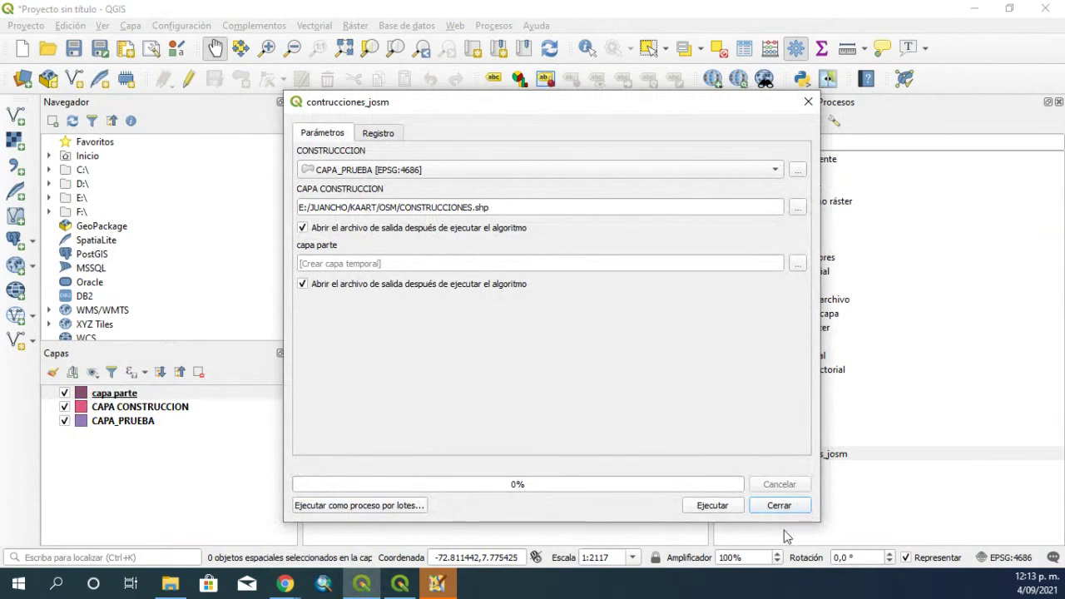
pyautogui.click(776, 506)
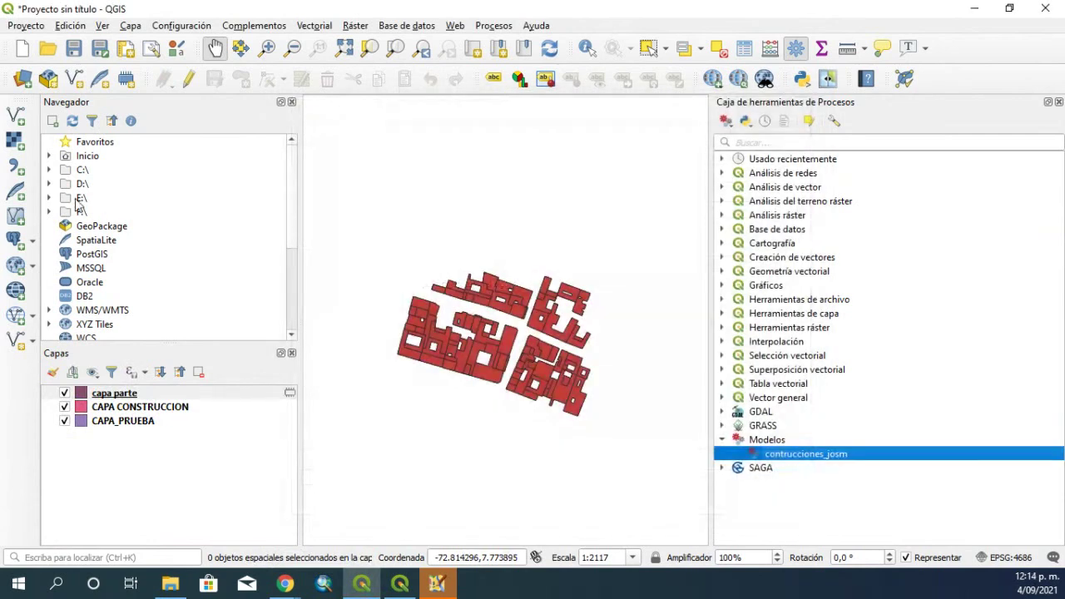
# Locate the CONSTRUCCIONES.shp file in the KAART/OSM folder on drive E using the file browser
pyautogui.click(48, 198)
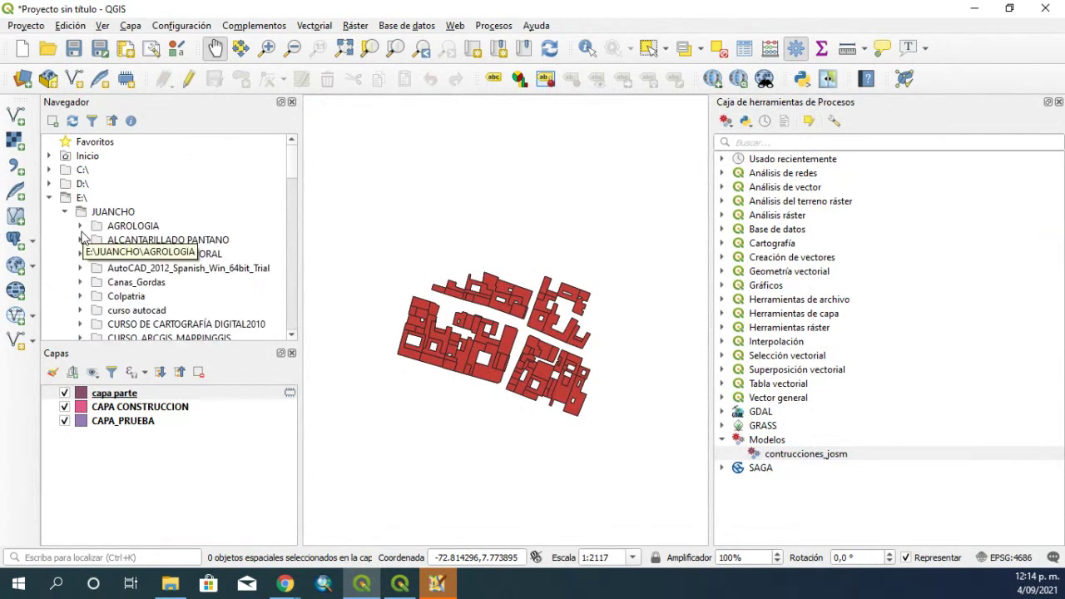
pyautogui.scroll(-15, 99, 275)
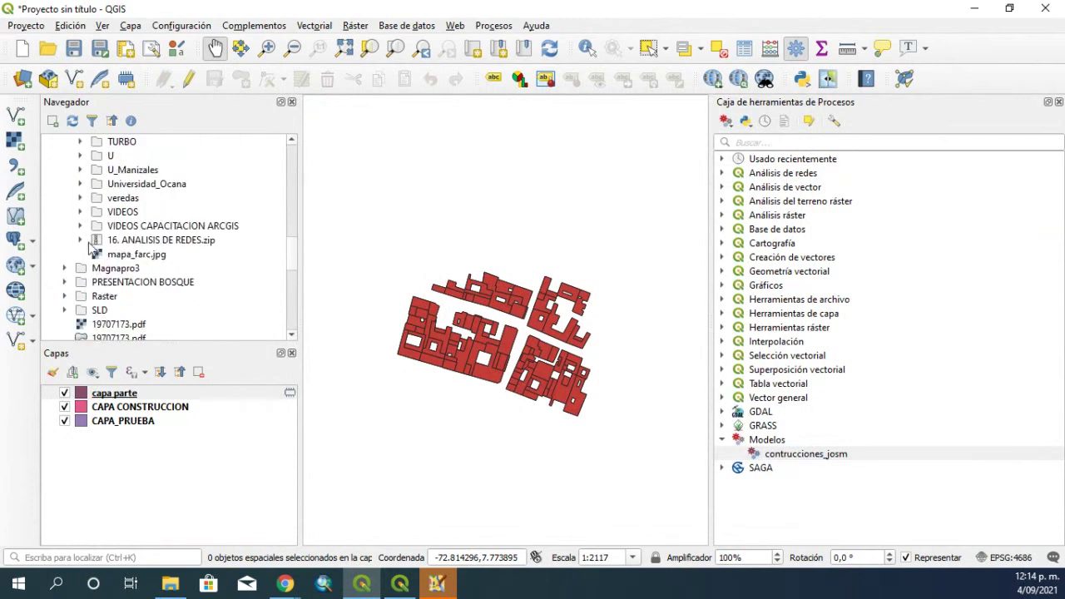
pyautogui.scroll(6, 94, 250)
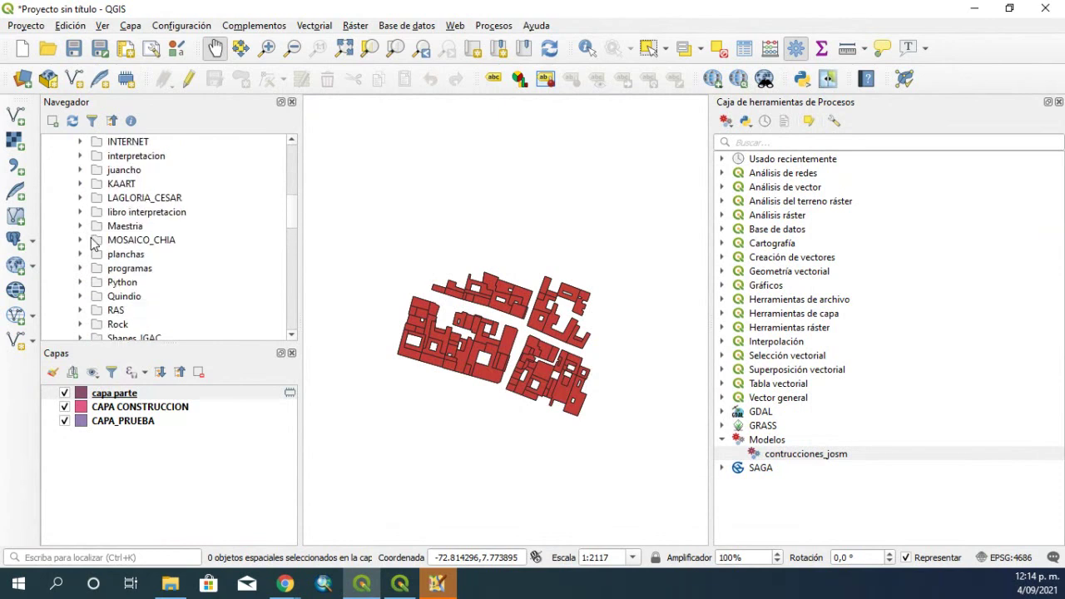
pyautogui.click(80, 183)
pyautogui.click(96, 212)
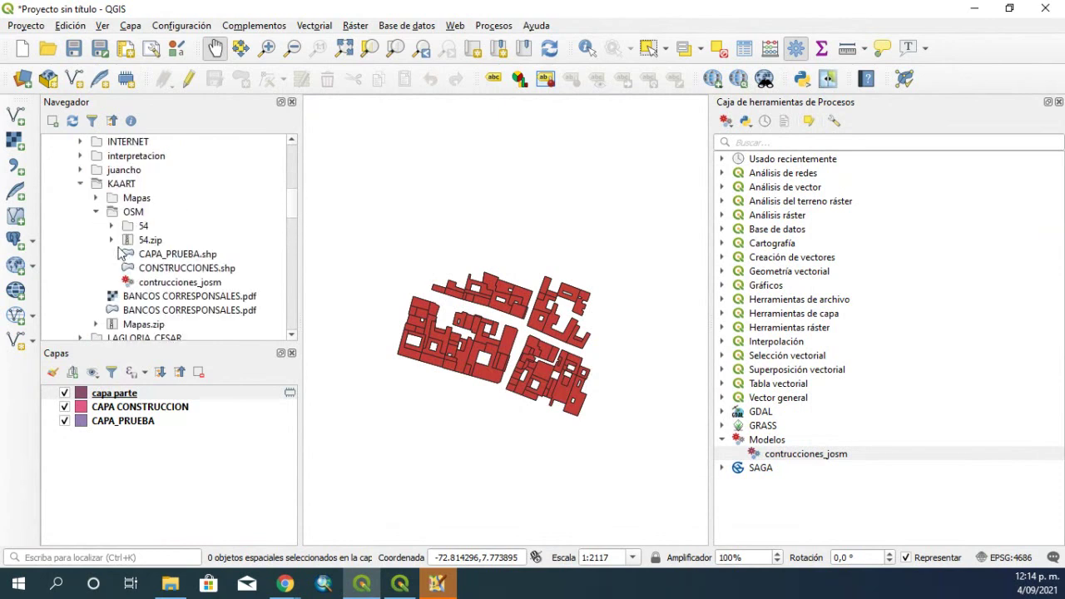
pyautogui.click(177, 276)
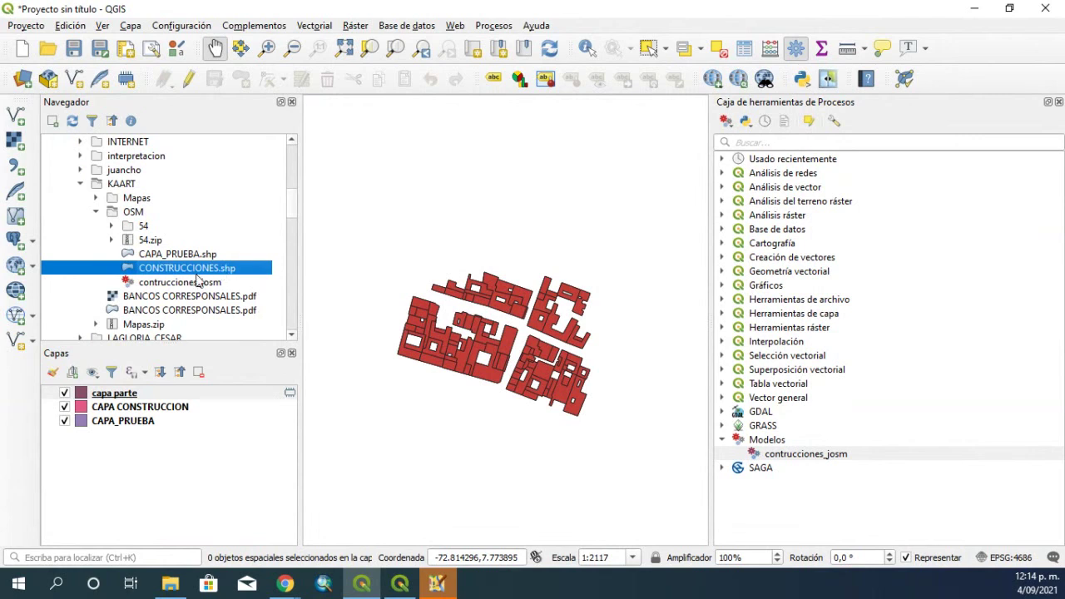
# Switch to JOSM and view the OSM Data preferences, closing them without changes
pyautogui.click(435, 585)
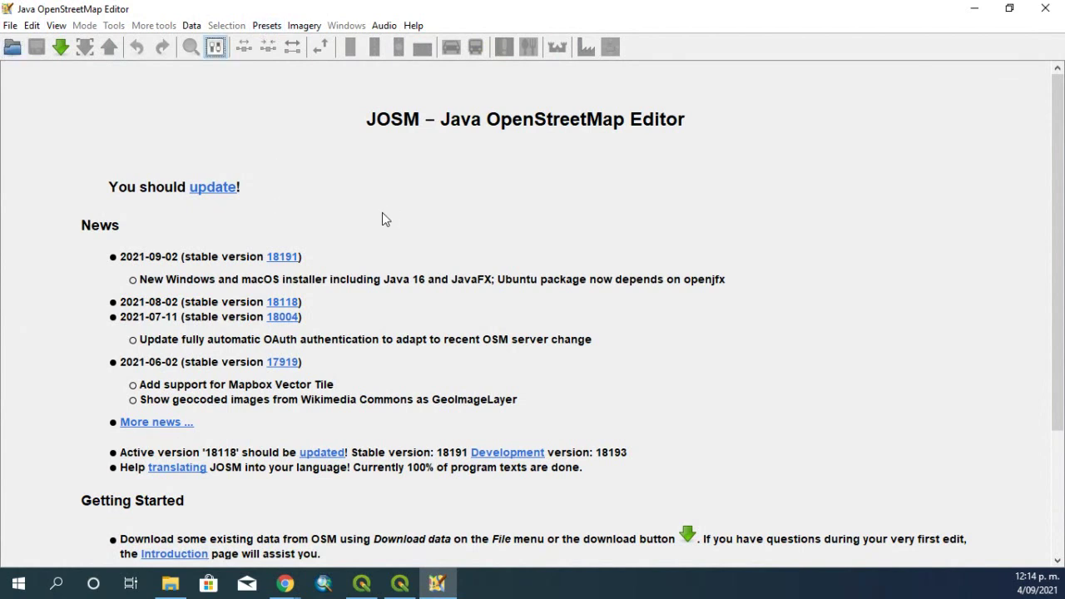
pyautogui.press('F12')
pyautogui.click(170, 105)
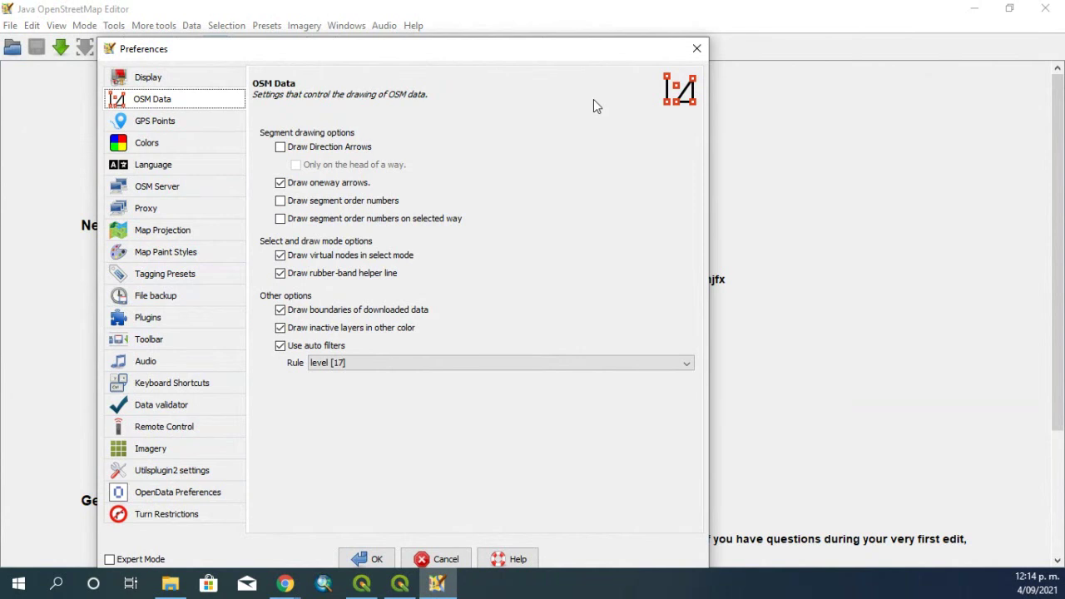
pyautogui.click(696, 48)
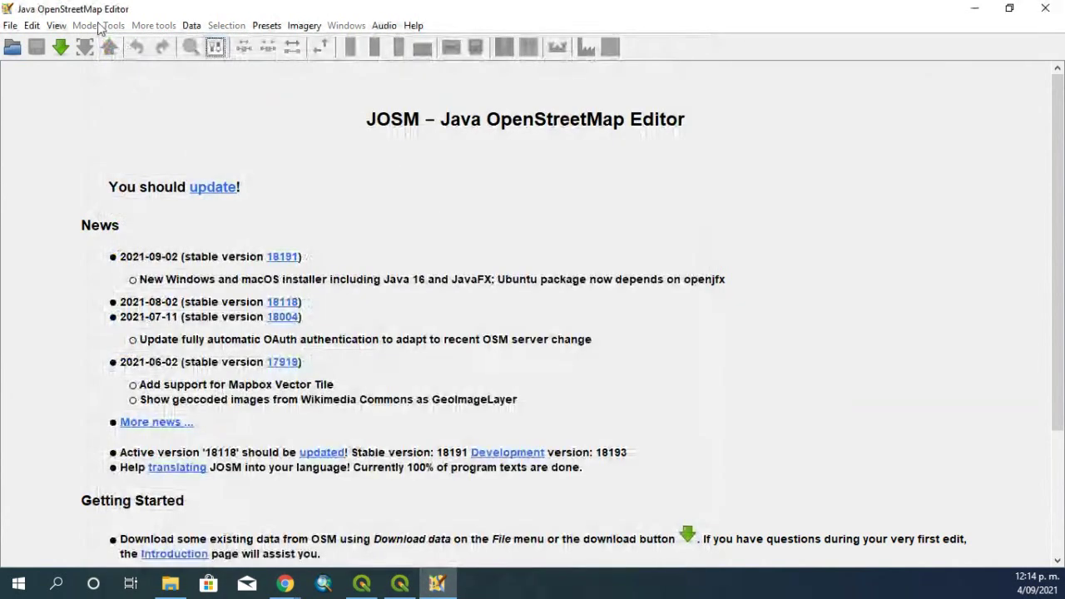
# Start opening a file and browse to the KAART/OSM folder on drive E, keeping all formats listed
pyautogui.click(11, 26)
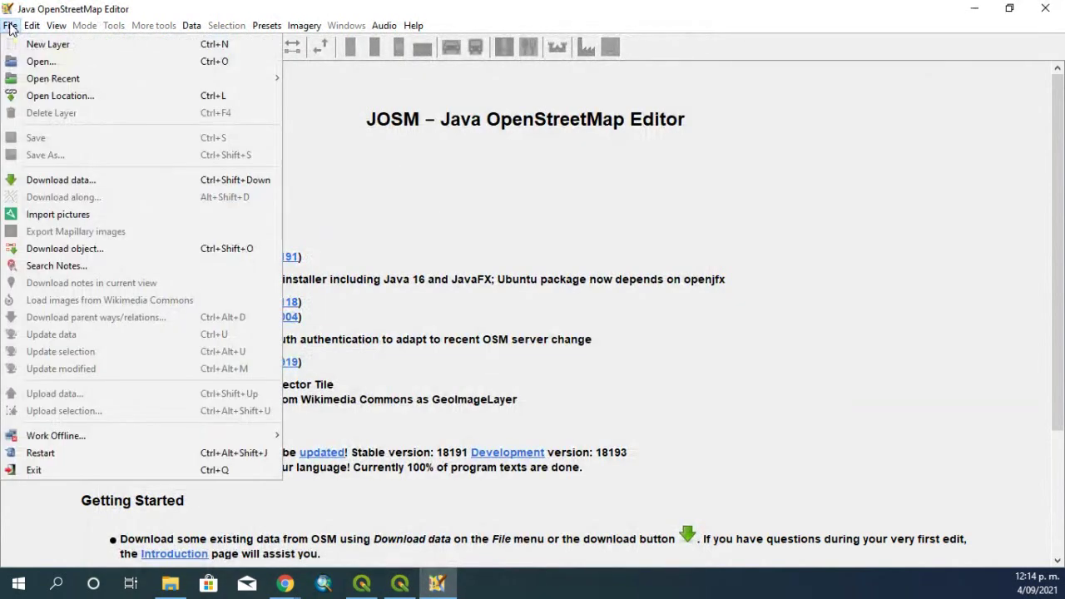
pyautogui.click(40, 63)
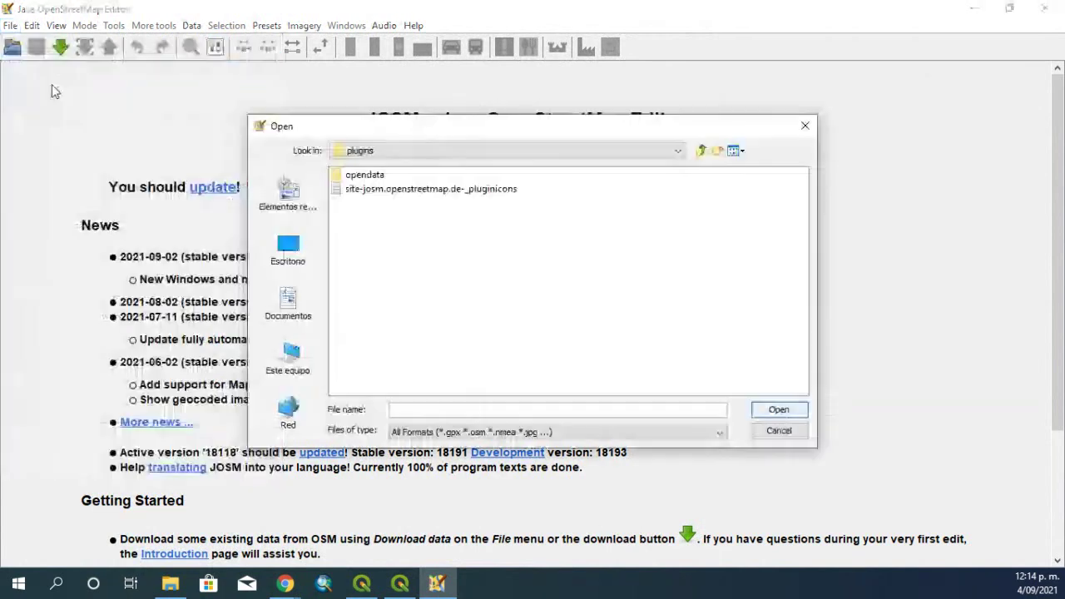
pyautogui.click(513, 435)
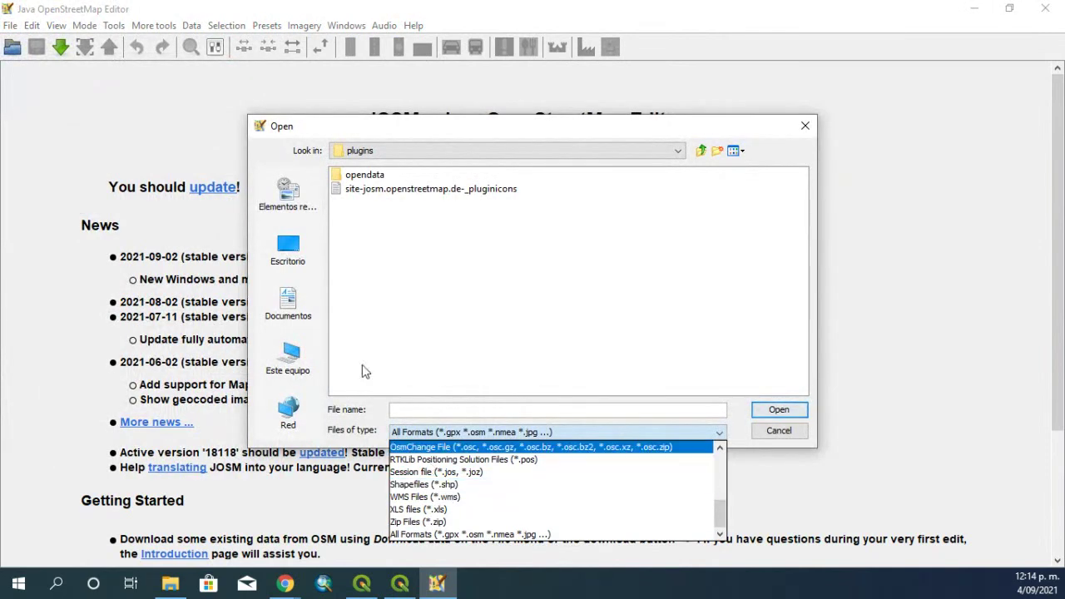
pyautogui.click(304, 367)
pyautogui.click(300, 356)
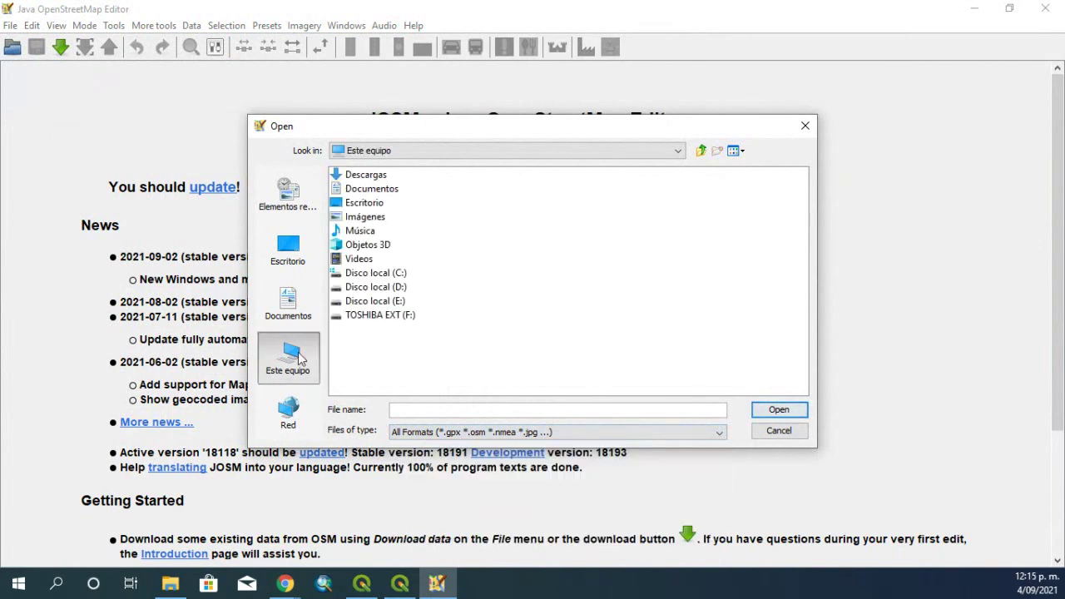
pyautogui.doubleClick(372, 302)
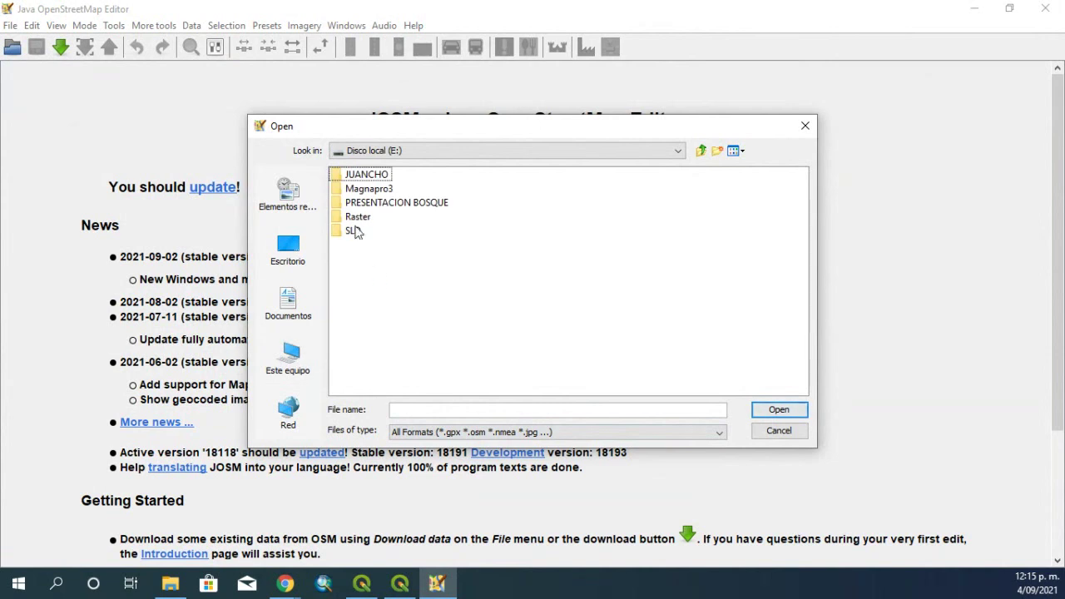
pyautogui.doubleClick(354, 176)
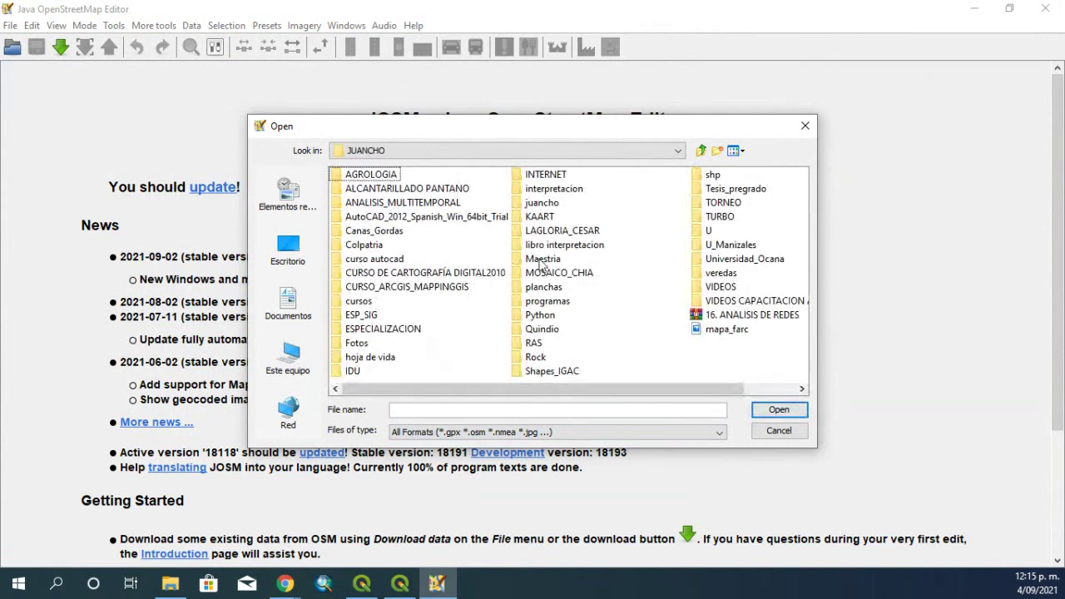
pyautogui.doubleClick(546, 220)
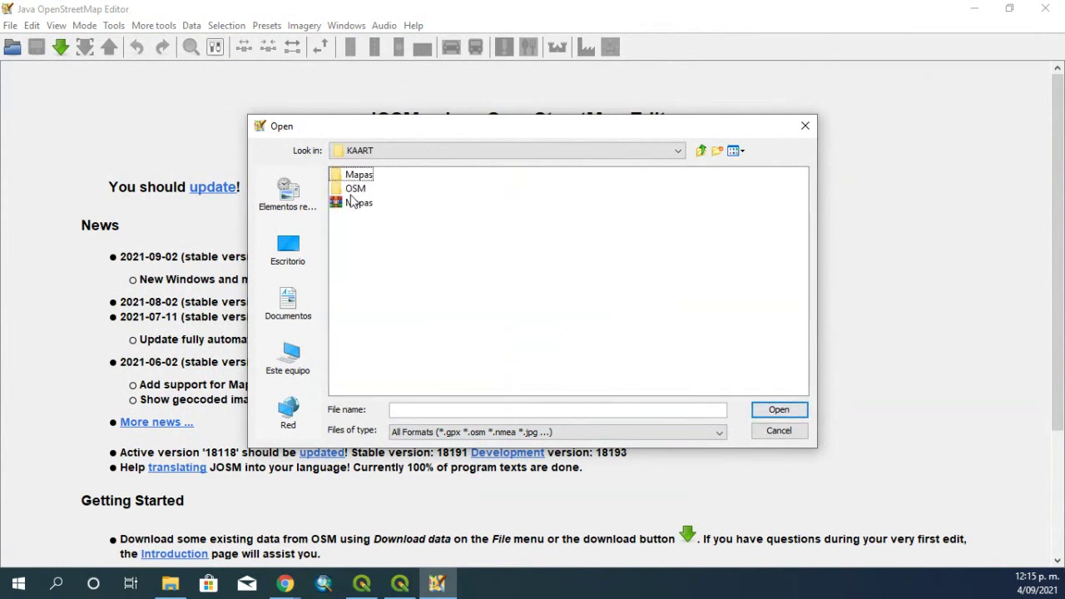
pyautogui.doubleClick(355, 190)
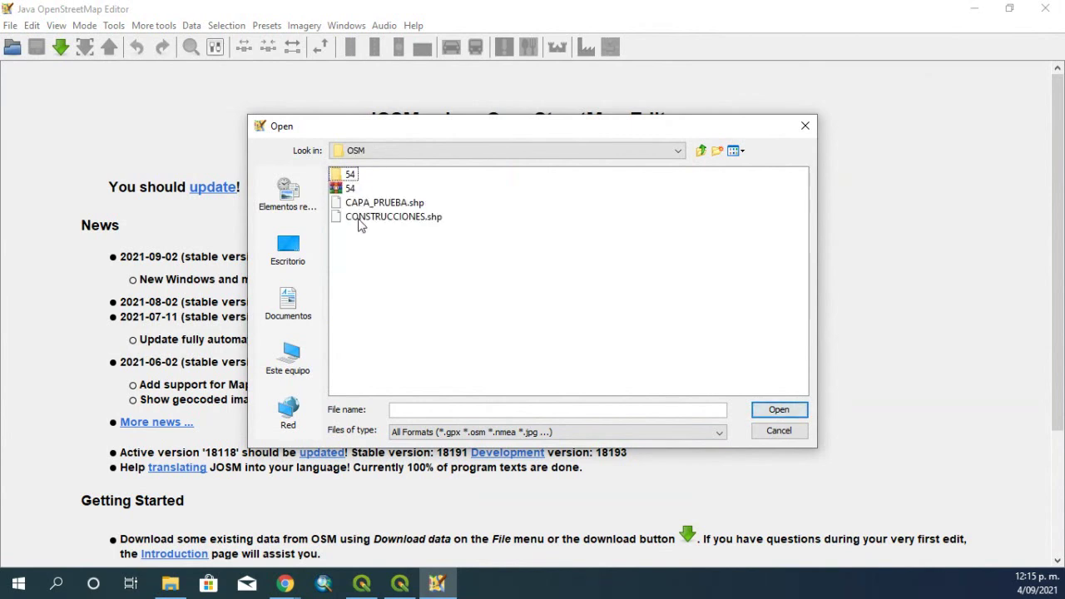
# Open CONSTRUCCIONES.shp as a layer, continuing with the lenient transformation from MAGNA-SIRGAS to WGS84
pyautogui.click(375, 218)
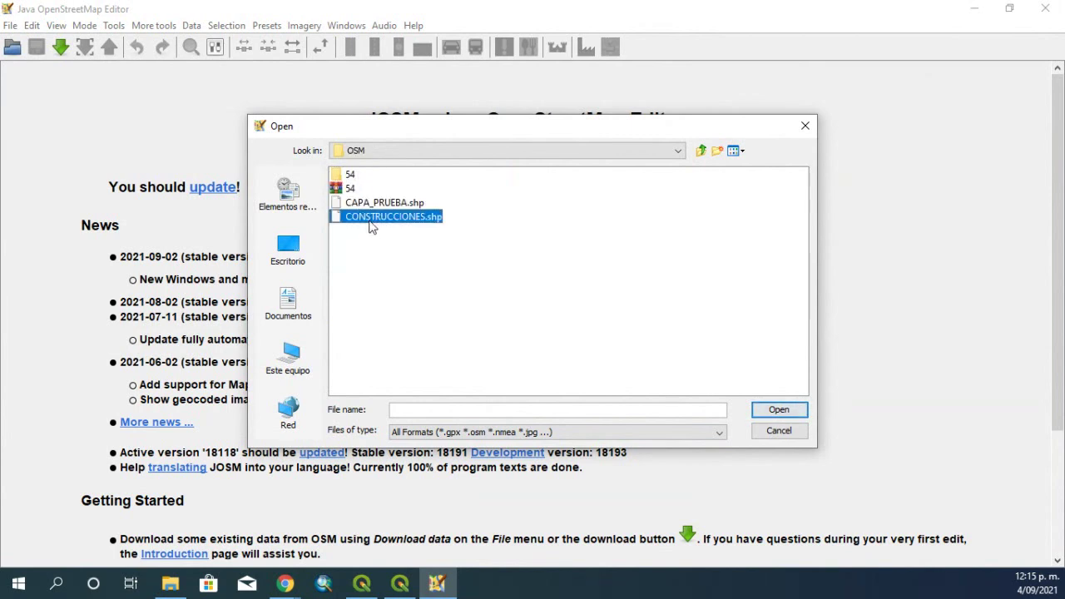
pyautogui.click(779, 411)
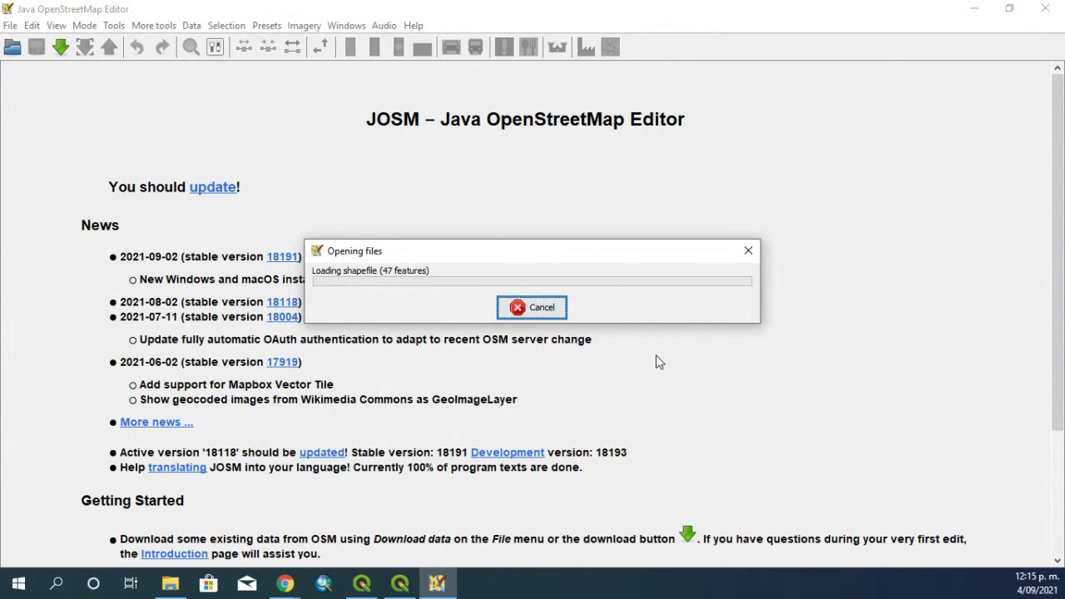
pyautogui.moveTo(480, 253); pyautogui.dragTo(468, 224)
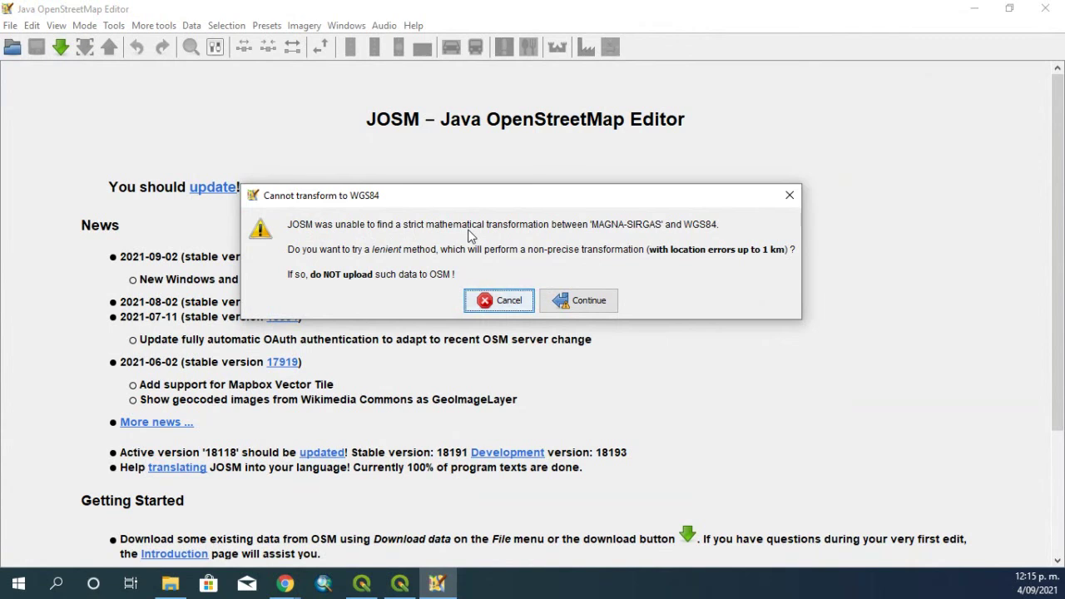
pyautogui.click(580, 300)
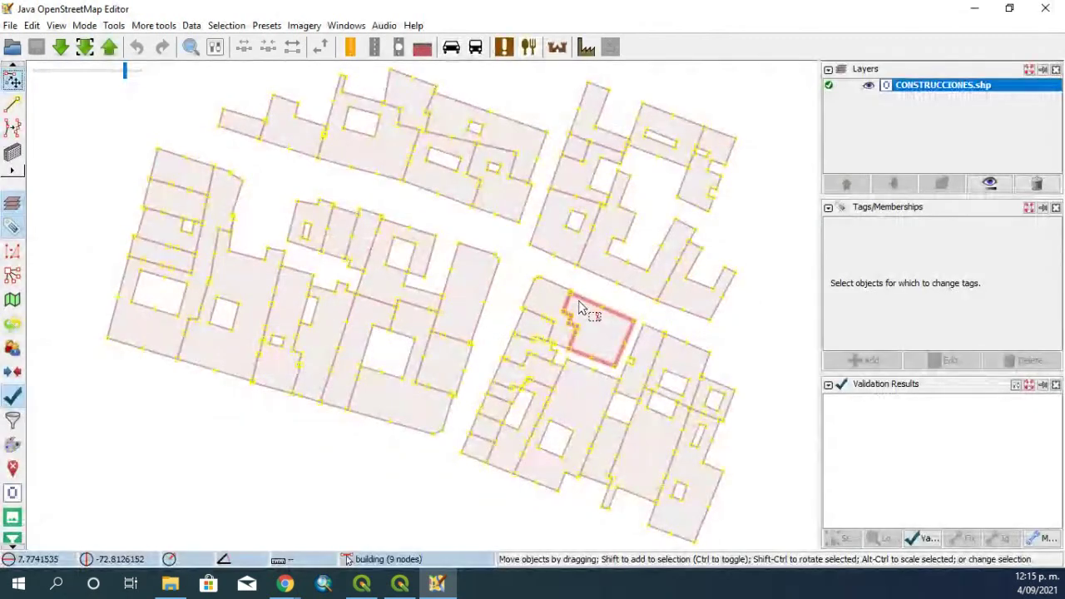
# Switch to QGIS and check the CAPA_PRUEBA layer's coordinate reference system in its source properties, closing them without changes
pyautogui.click(402, 587)
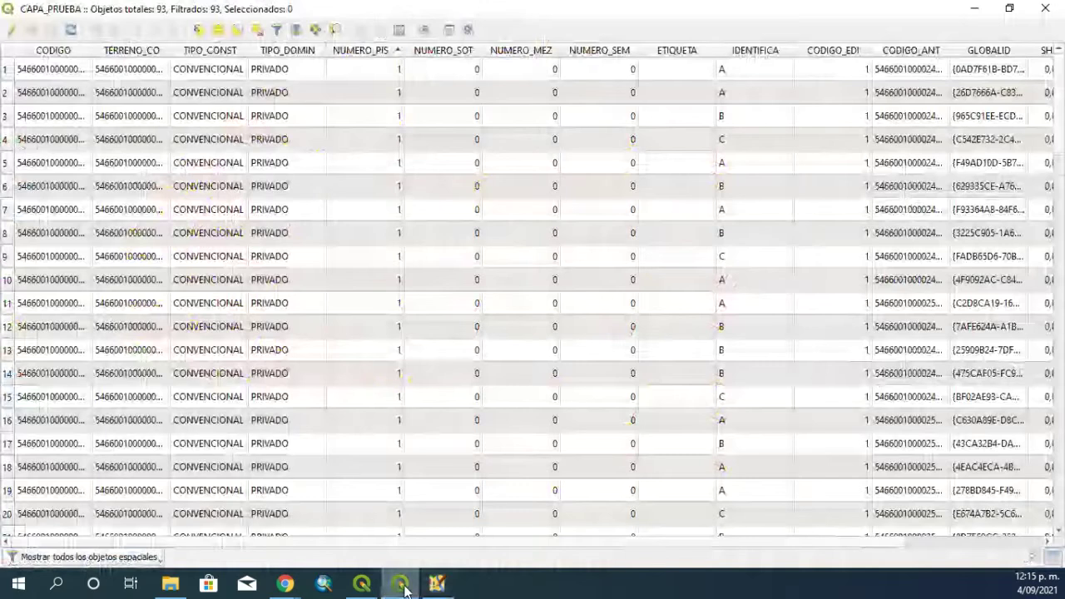
pyautogui.click(360, 587)
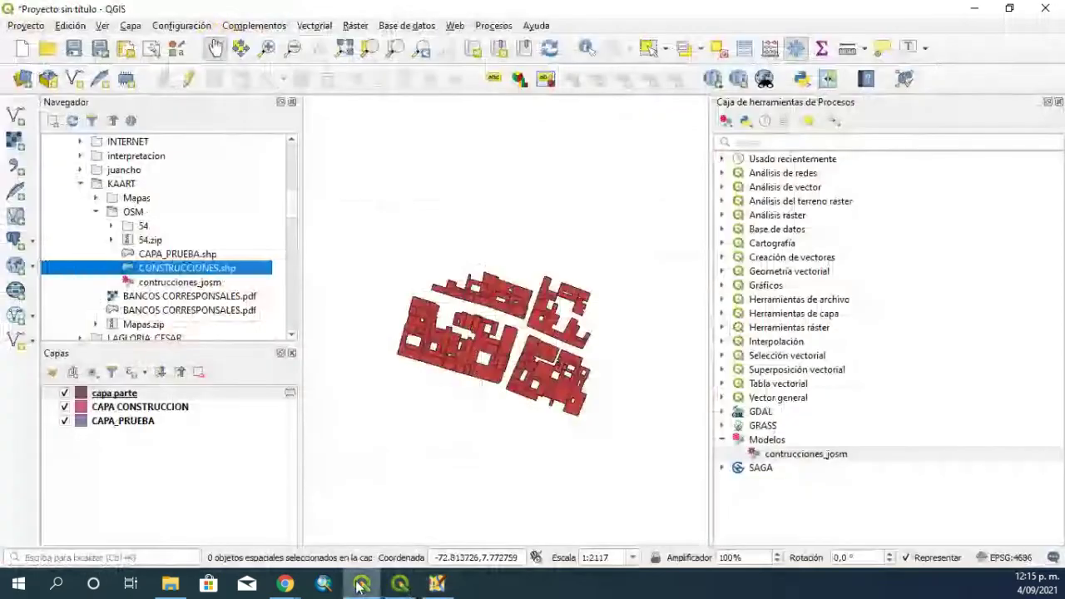
pyautogui.click(99, 409)
pyautogui.doubleClick(105, 408)
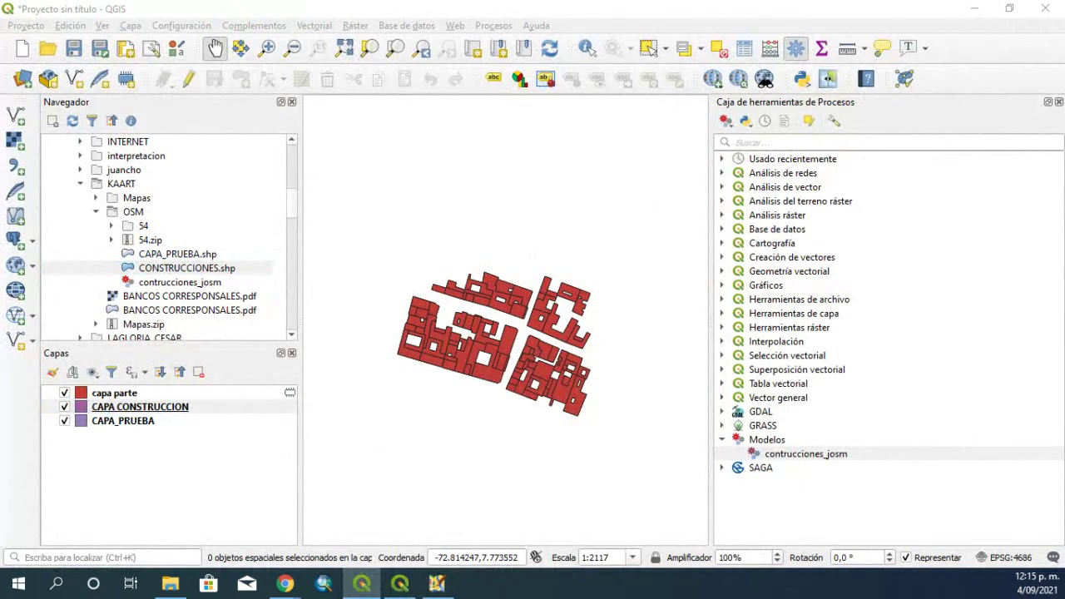
pyautogui.click(184, 408)
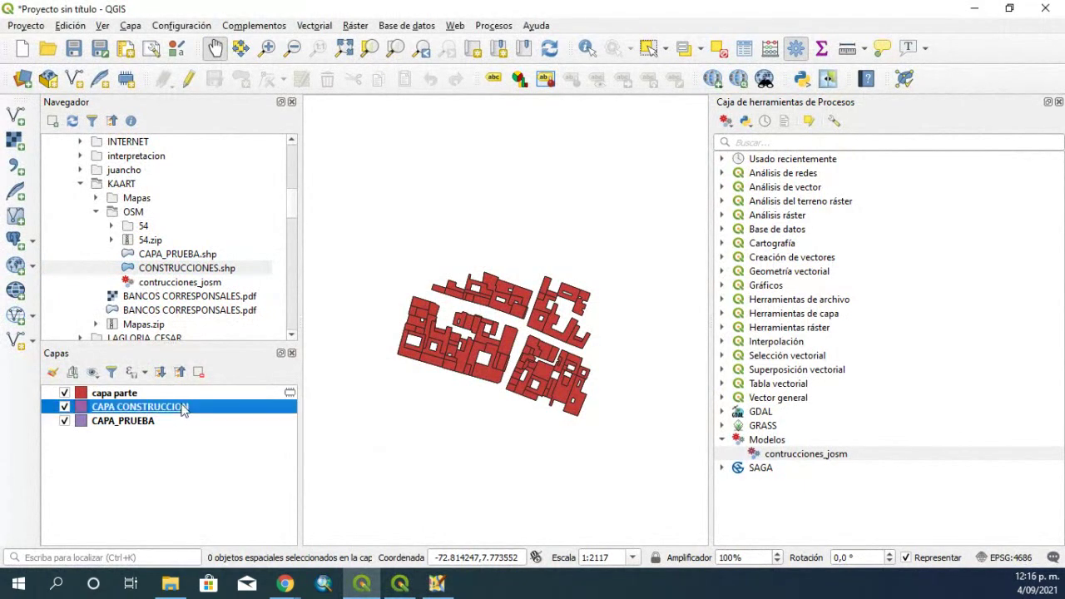
pyautogui.click(148, 422)
pyautogui.doubleClick(158, 422)
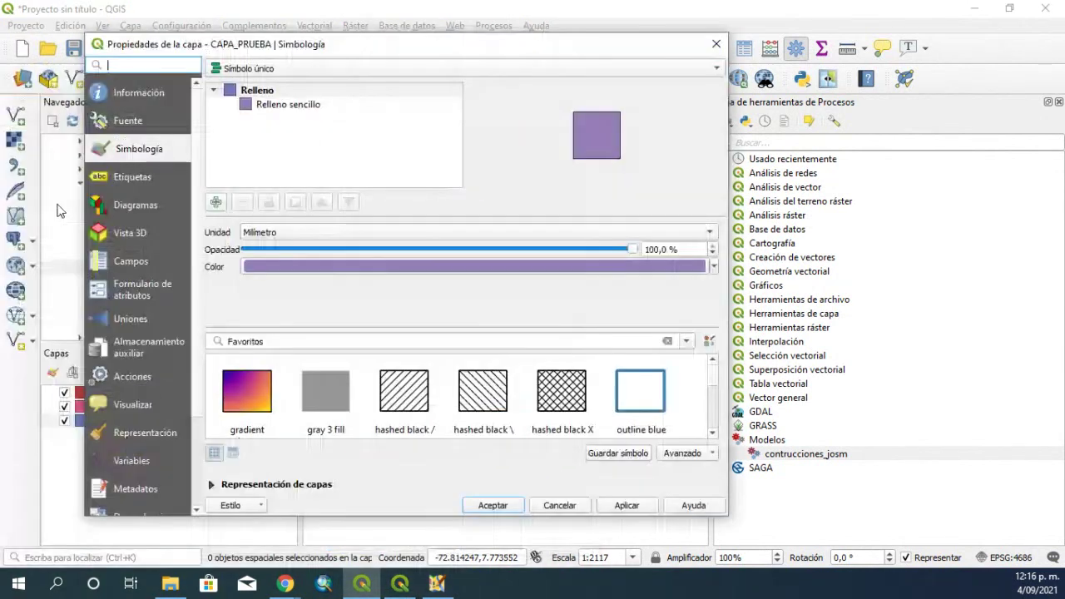
pyautogui.click(129, 121)
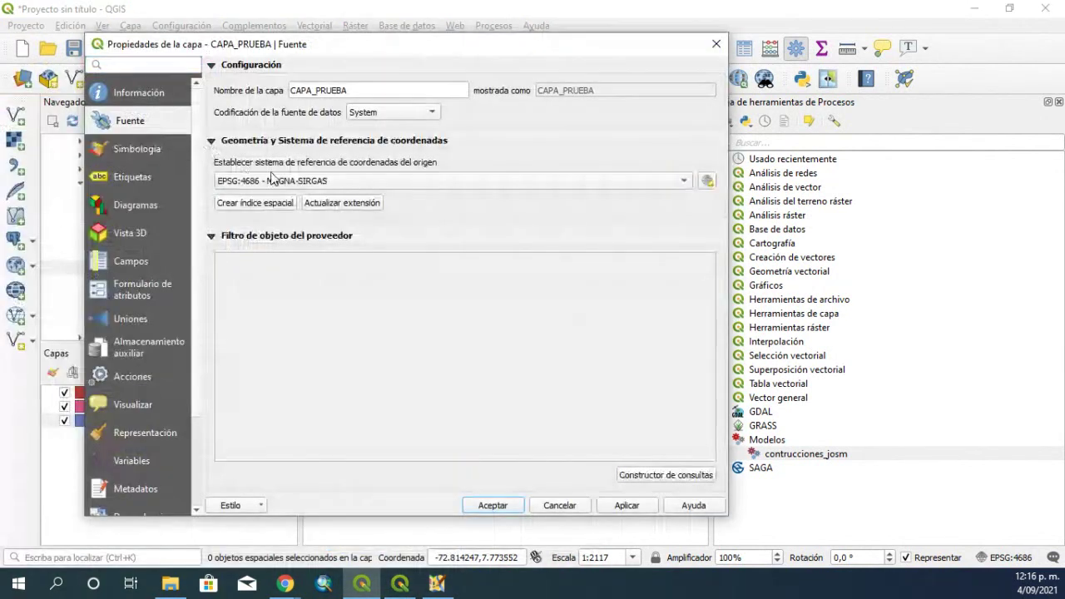
pyautogui.click(717, 44)
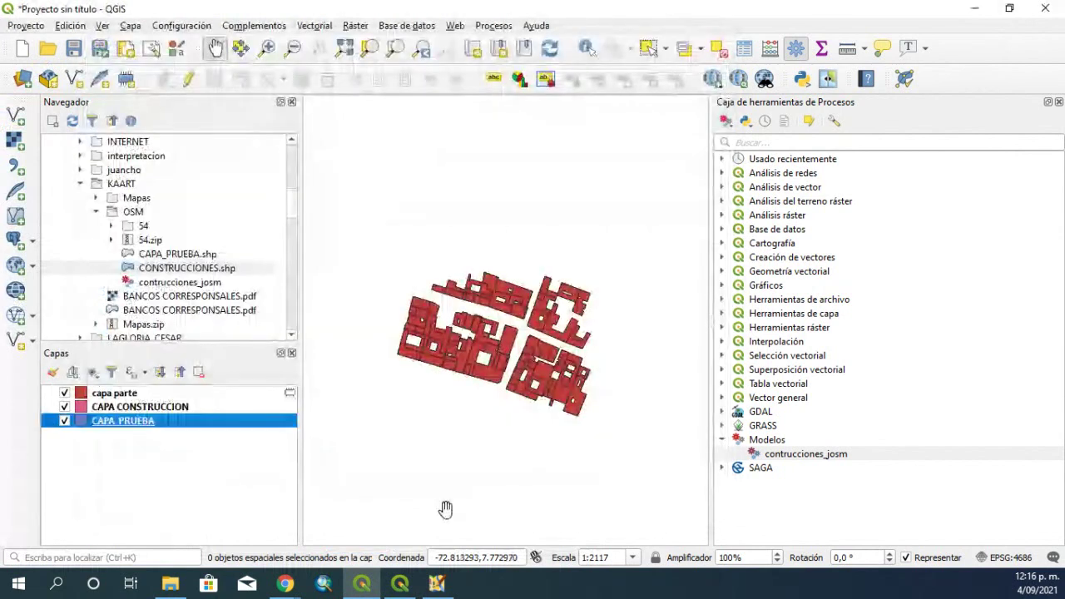
# Switch to JOSM and add Bing aerial imagery as a background for the CONSTRUCCIONES.shp buildings
pyautogui.click(437, 583)
pyautogui.click(308, 28)
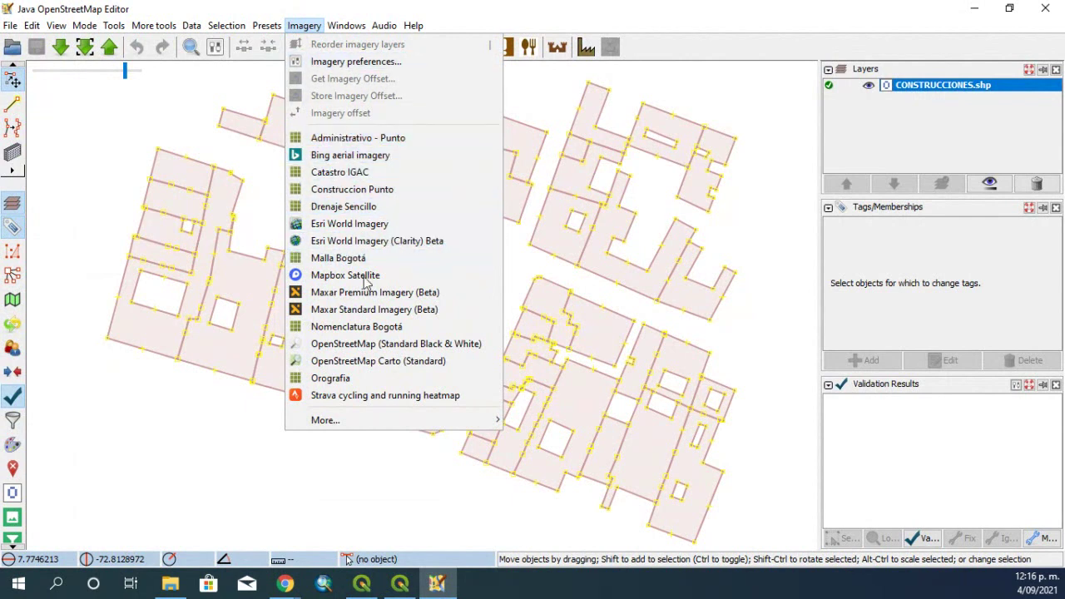
pyautogui.click(333, 158)
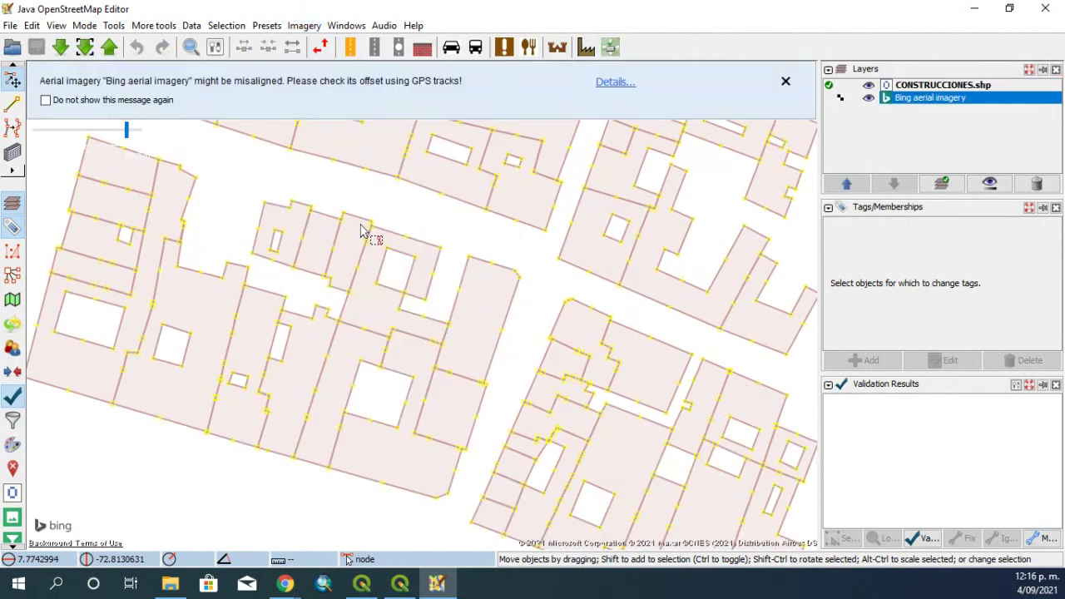
# Examine how the building outlines line up with the blocks and roofs in the Bing aerial imagery
pyautogui.scroll(-3, 362, 232)
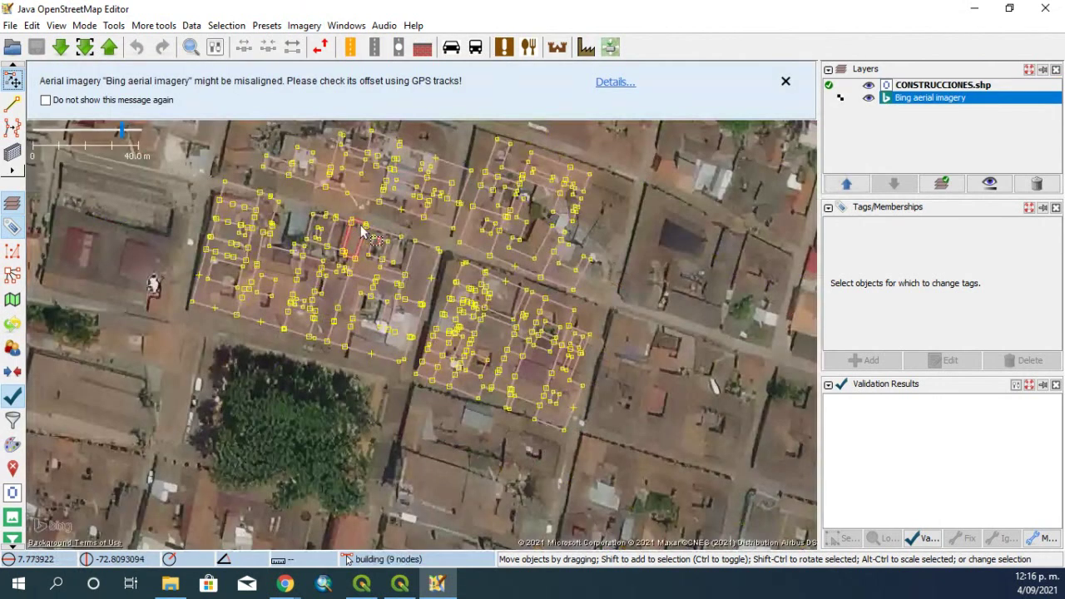
pyautogui.scroll(2, 363, 231)
pyautogui.scroll(-2, 352, 254)
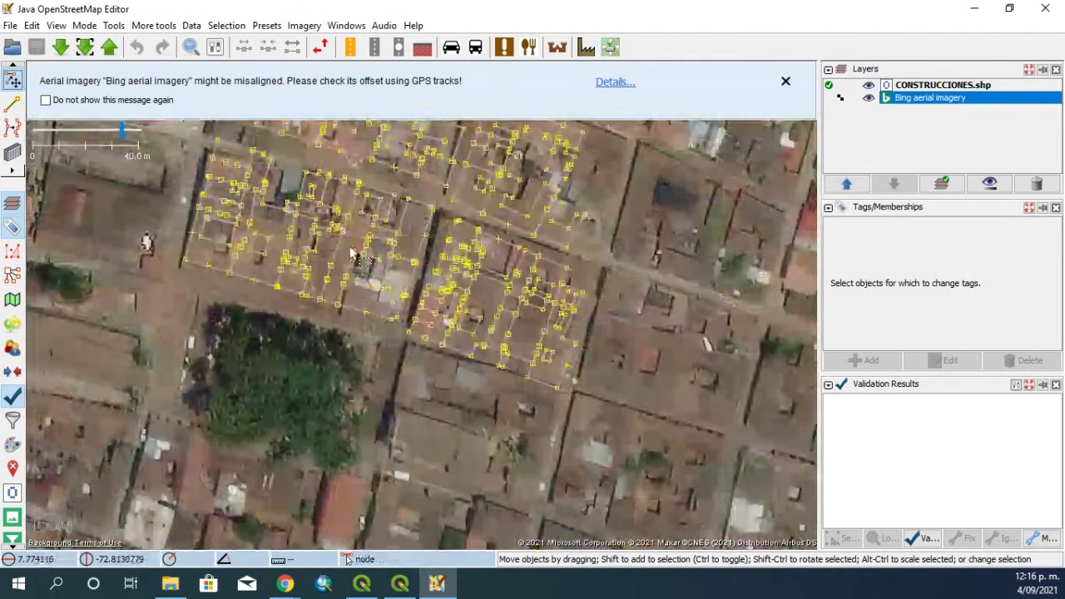
pyautogui.scroll(-1, 283, 233)
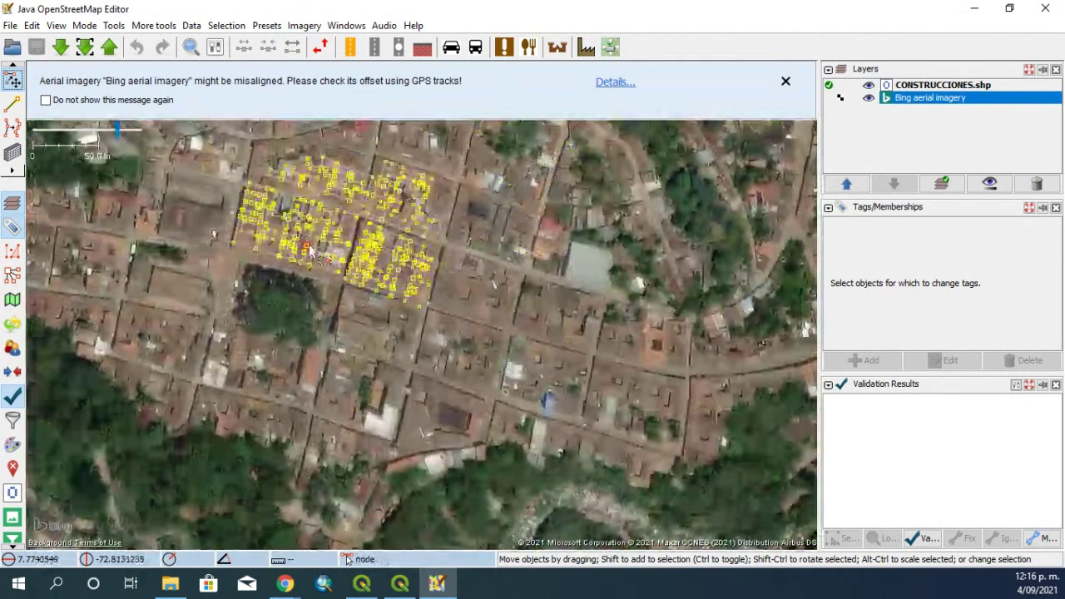
pyautogui.scroll(-2, 312, 253)
pyautogui.scroll(3, 312, 250)
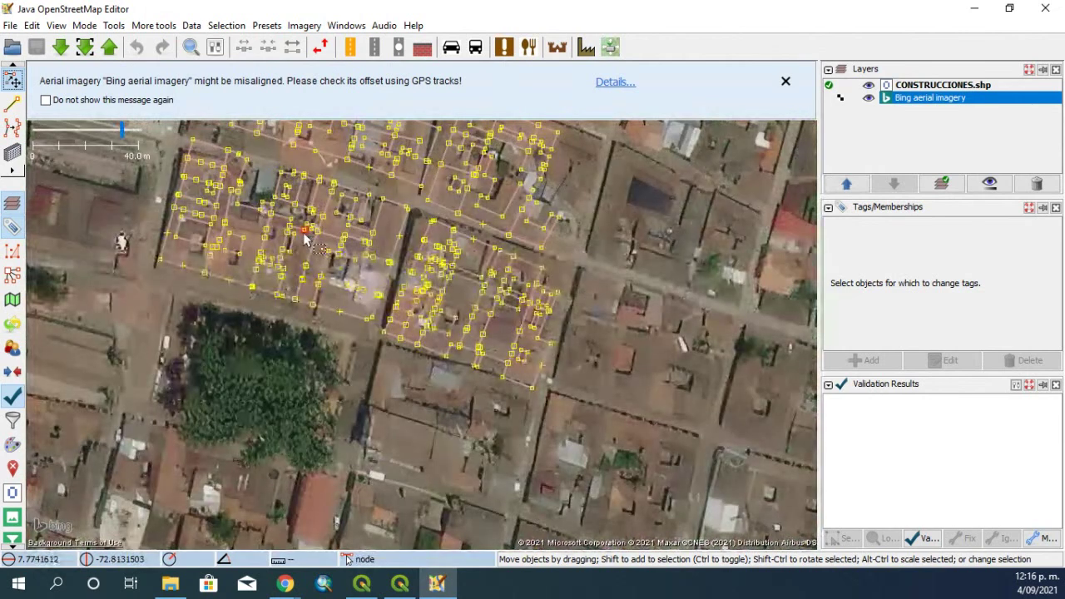
pyautogui.scroll(1, 306, 241)
pyautogui.scroll(-1, 306, 241)
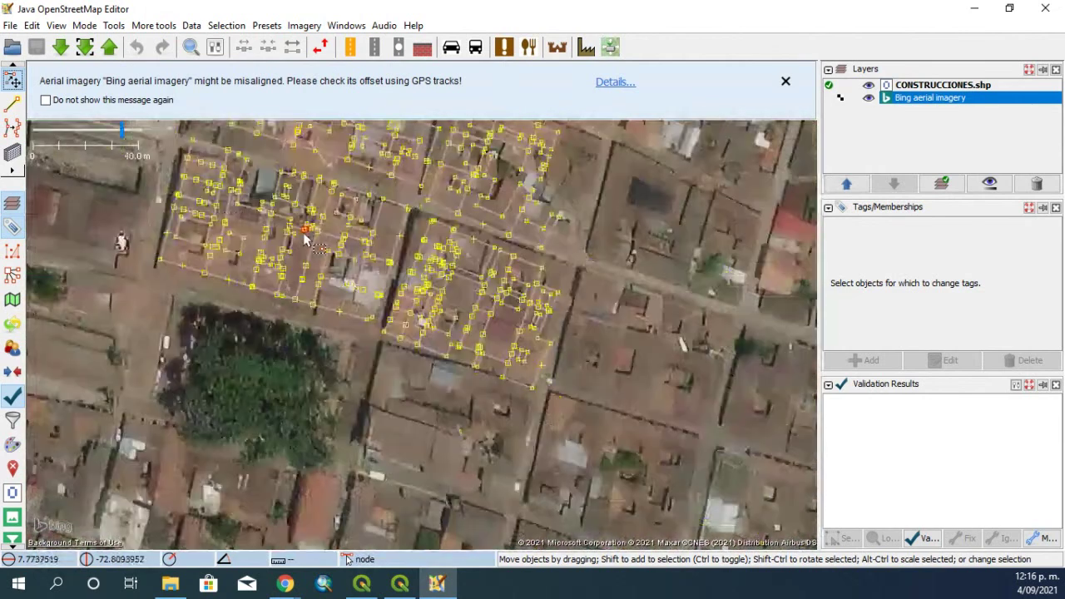
pyautogui.moveTo(341, 274); pyautogui.dragTo(420, 350)
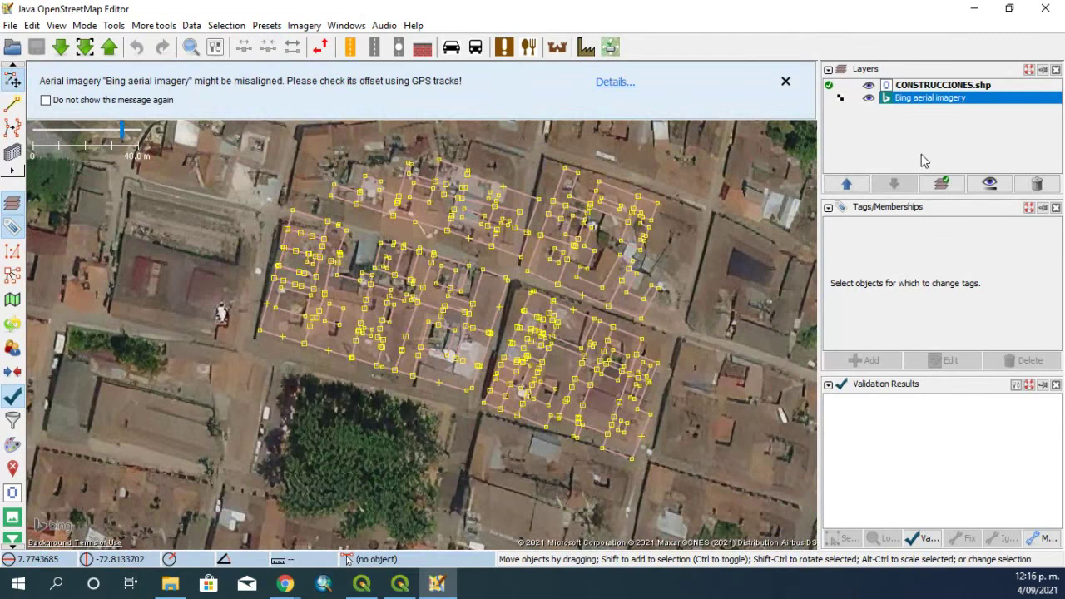
# Replace the Bing aerial imagery with the OpenStreetMap (Standard Black & White) background and inspect it around the buildings
pyautogui.click(1038, 183)
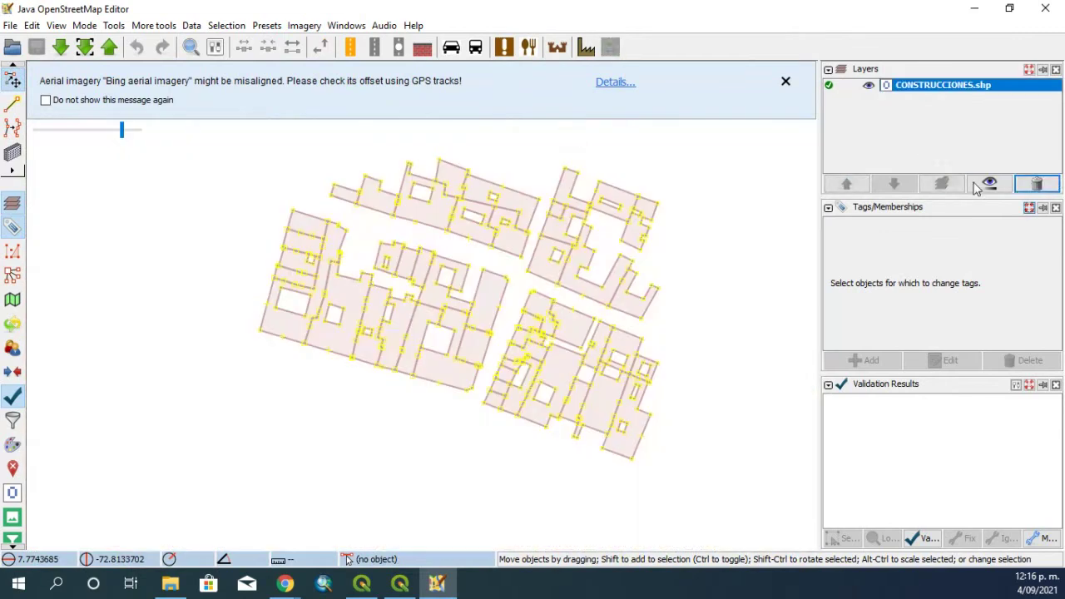
pyautogui.click(305, 26)
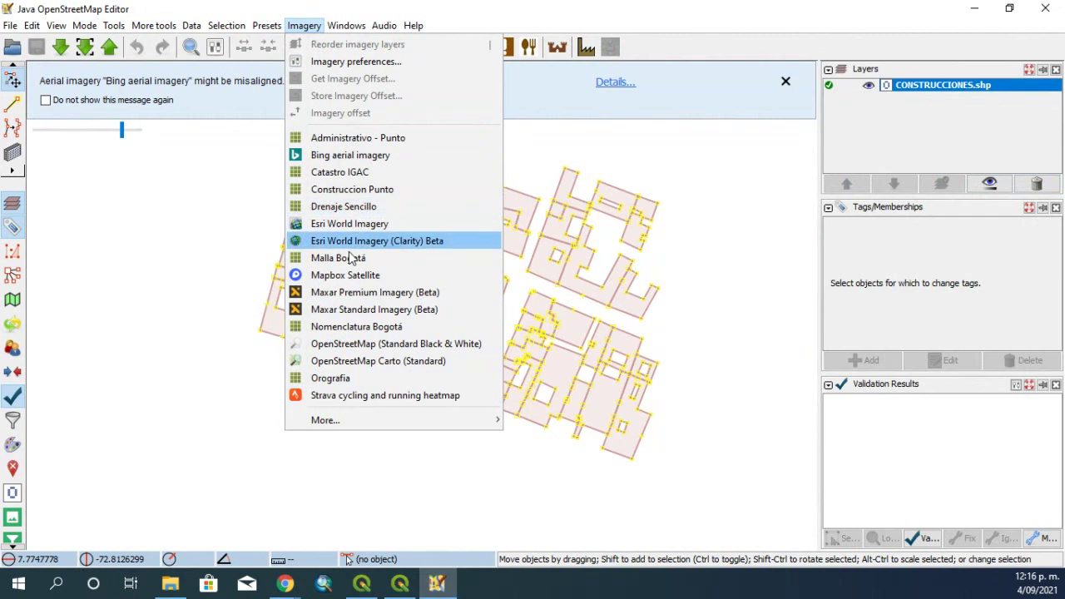
pyautogui.click(344, 349)
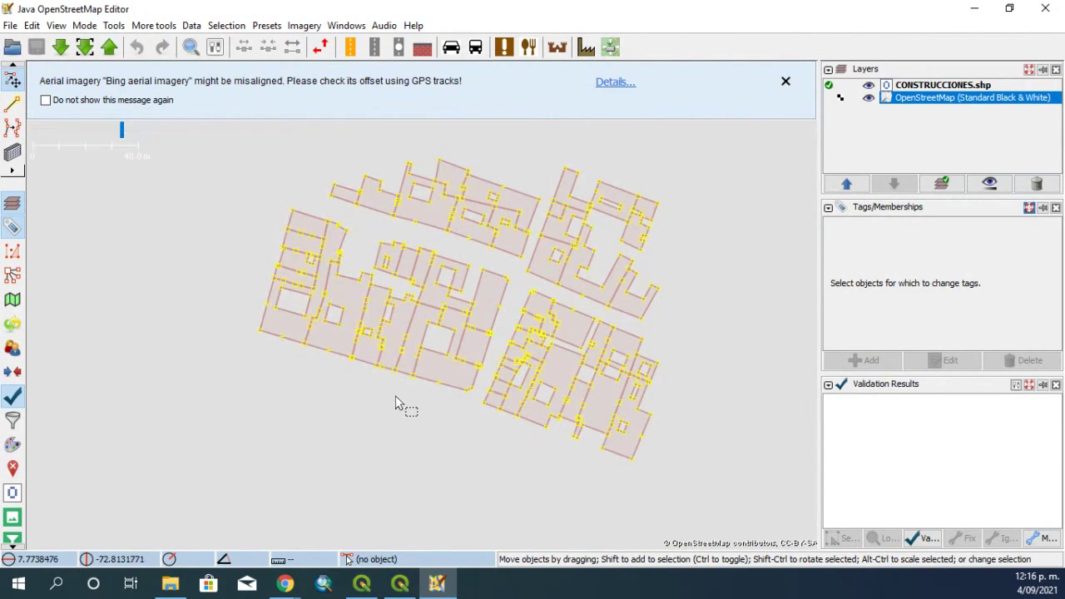
pyautogui.scroll(-4, 416, 387)
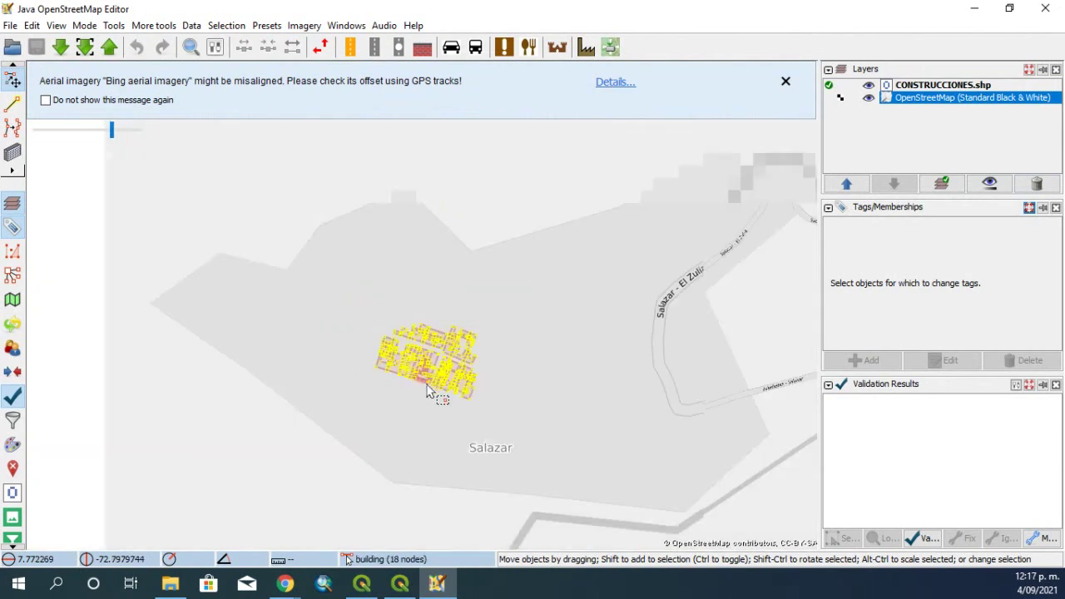
pyautogui.scroll(2, 444, 374)
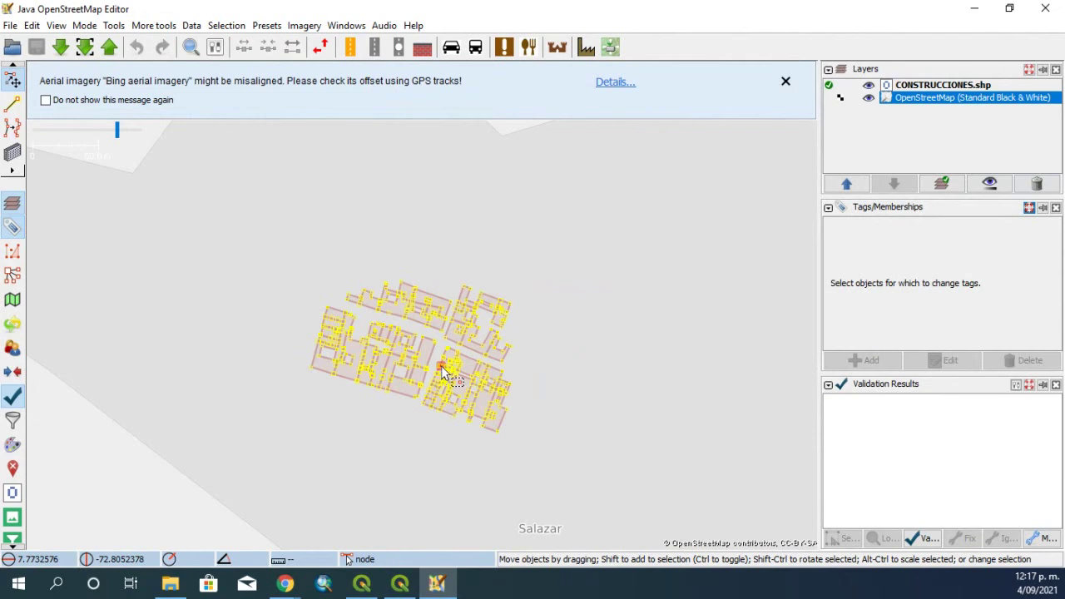
# Replace the black-and-white background with OpenStreetMap Carto (Standard) and inspect the buildings near Calle 4 and Carrera 7
pyautogui.click(1036, 183)
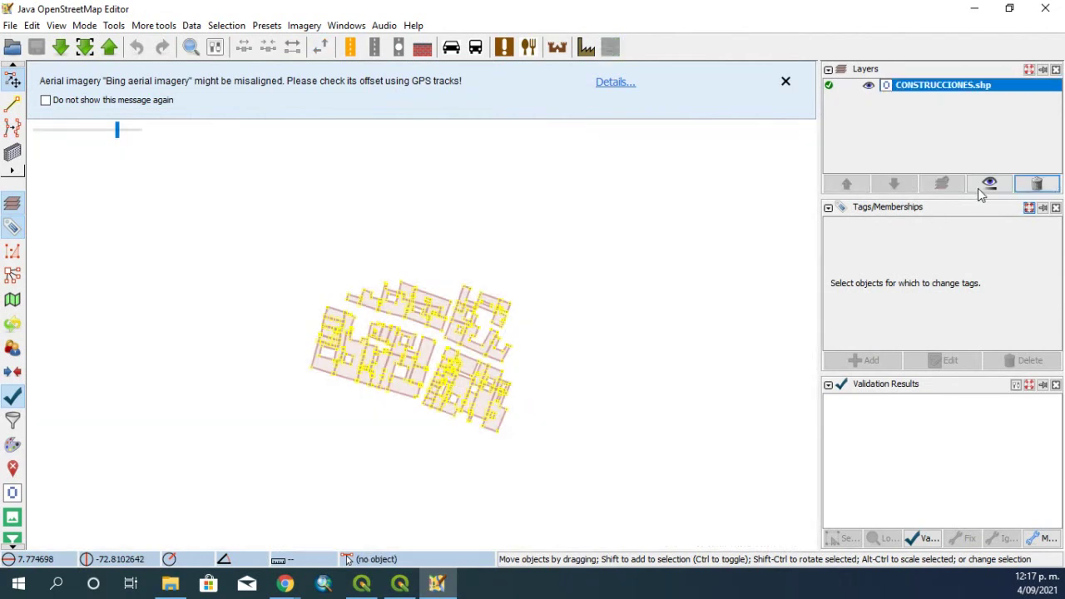
pyautogui.click(304, 25)
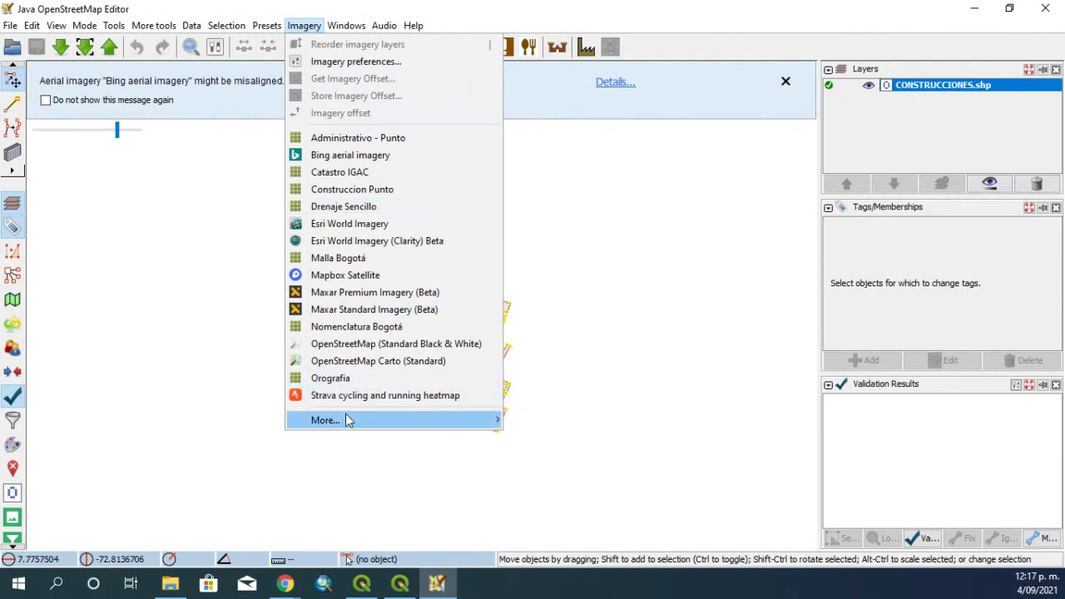
pyautogui.moveTo(348, 421)
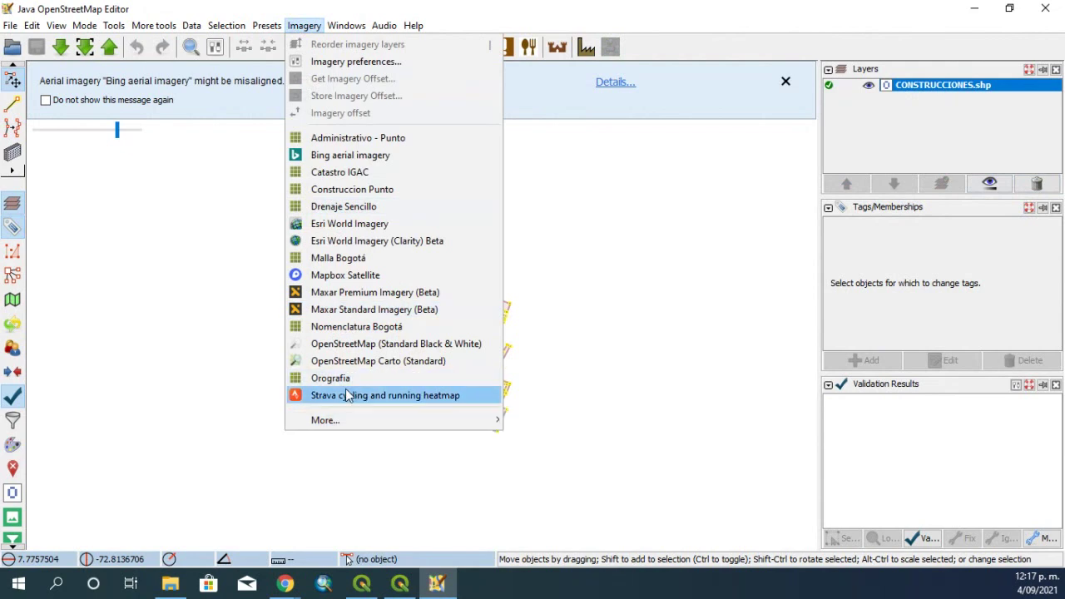
pyautogui.click(348, 361)
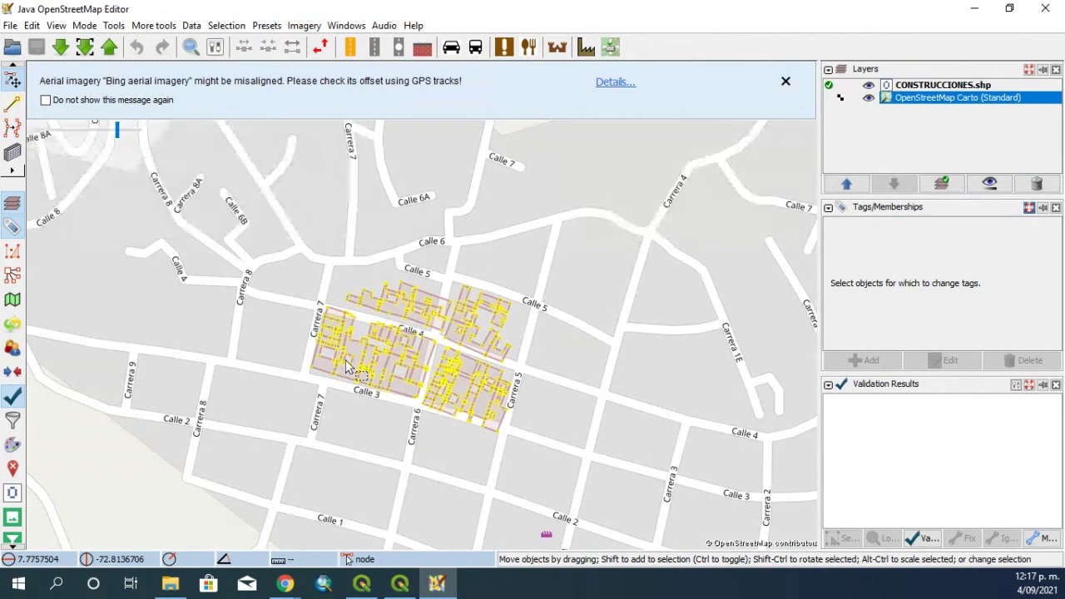
pyautogui.scroll(1, 351, 337)
pyautogui.scroll(2, 351, 337)
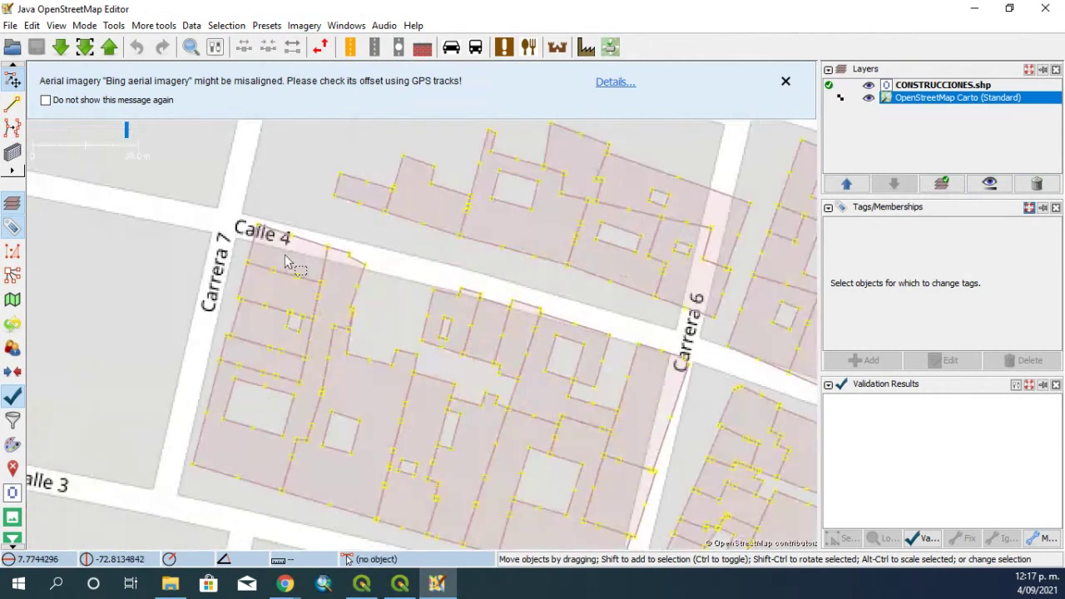
# Switch to QGIS, add the OSM Standard basemap from QuickMapServices, and inspect the buildings' alignment along Calle 4
pyautogui.click(400, 584)
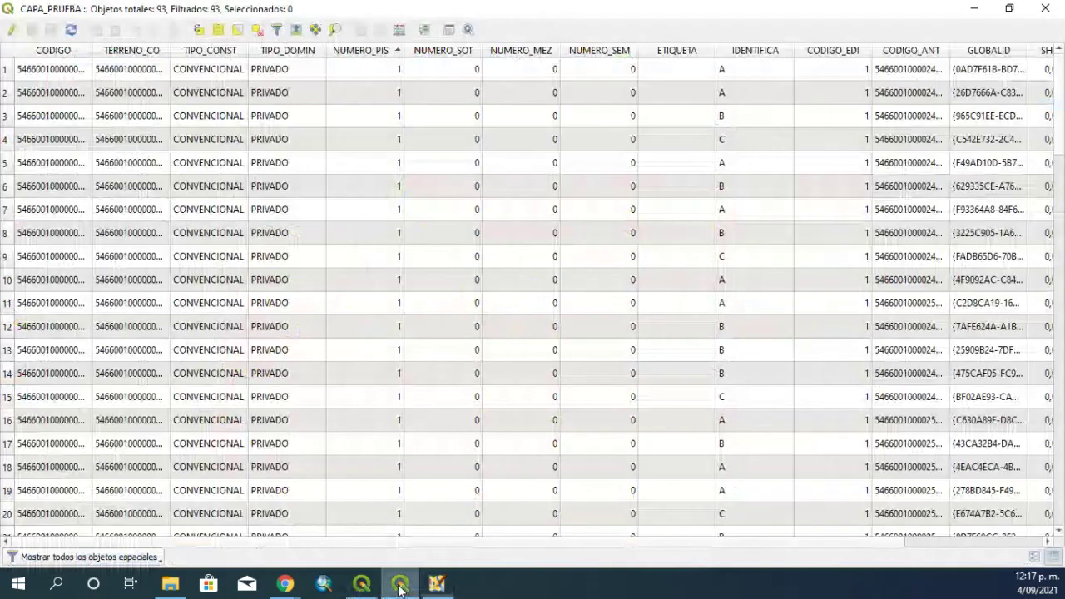
pyautogui.click(400, 586)
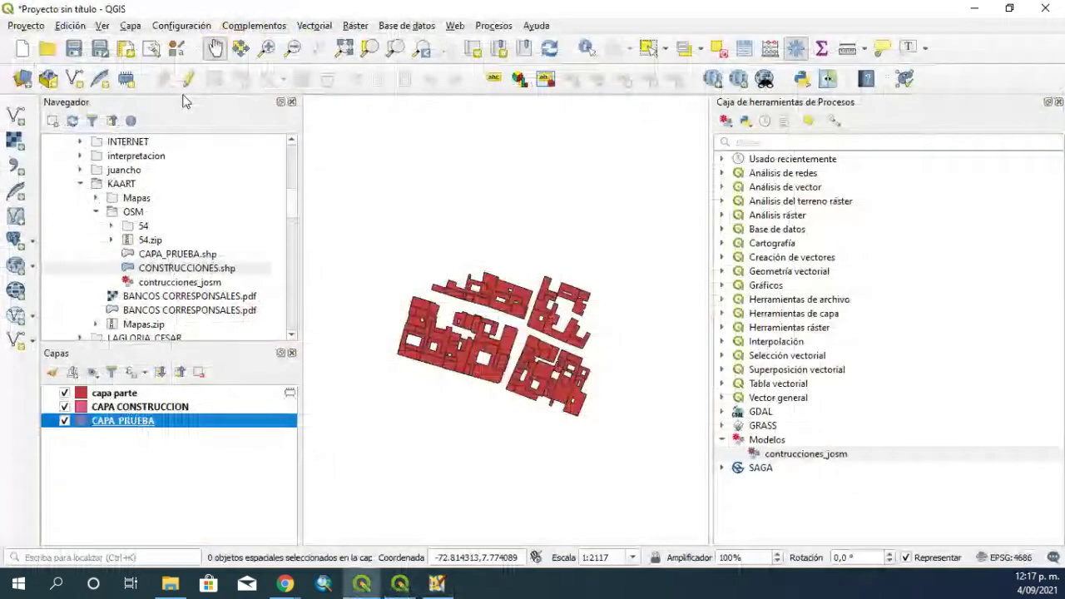
pyautogui.click(455, 25)
pyautogui.moveTo(516, 61)
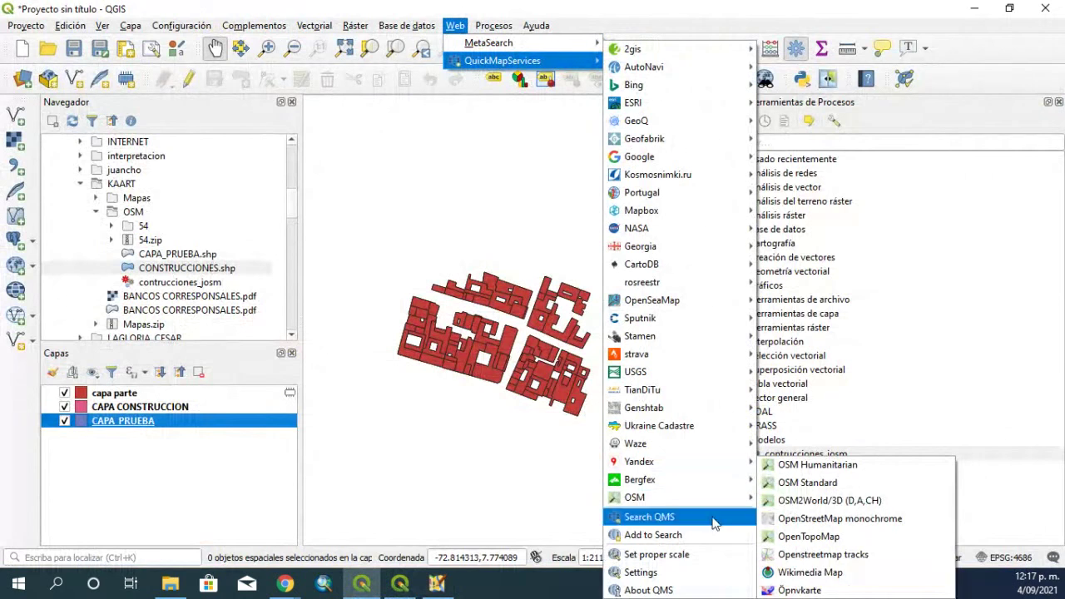
pyautogui.click(795, 483)
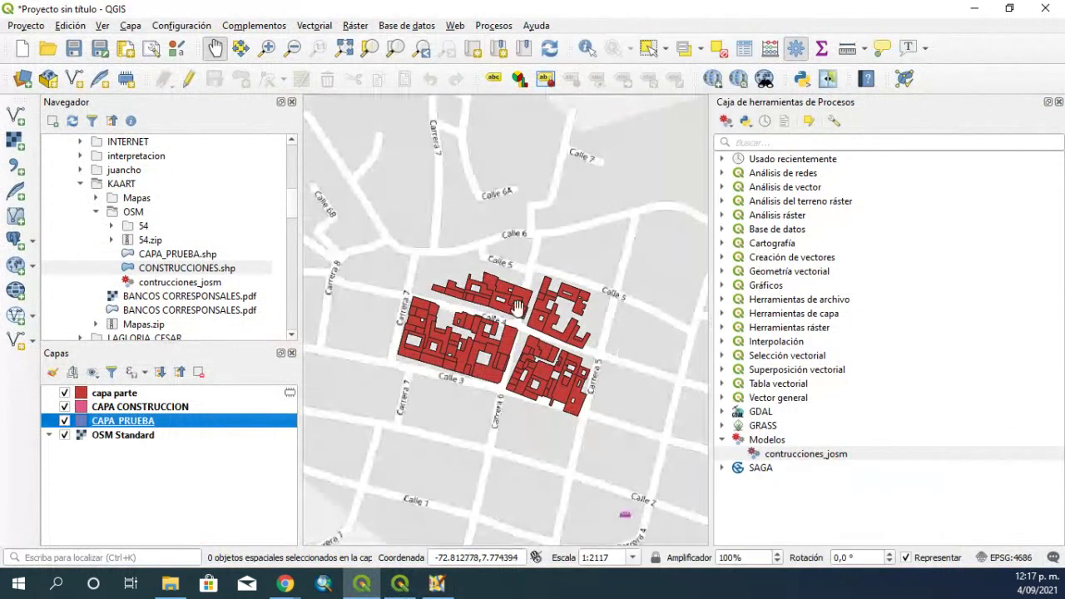
pyautogui.scroll(3, 517, 308)
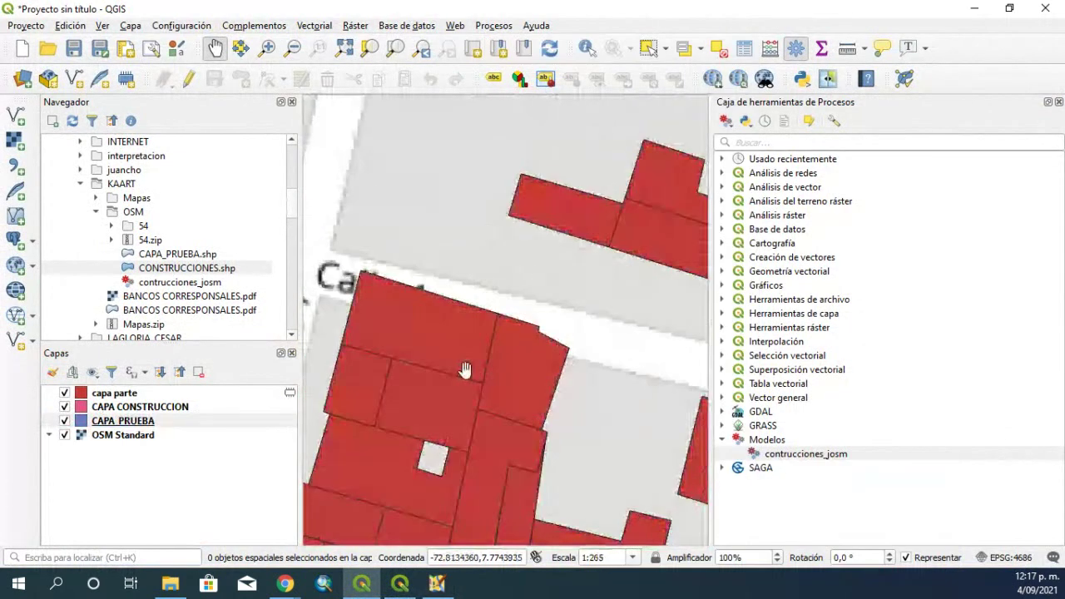
# Switch to JOSM and compare the building outlines with the streets of the OpenStreetMap Carto background
pyautogui.hotkey('alt', 'Tab')
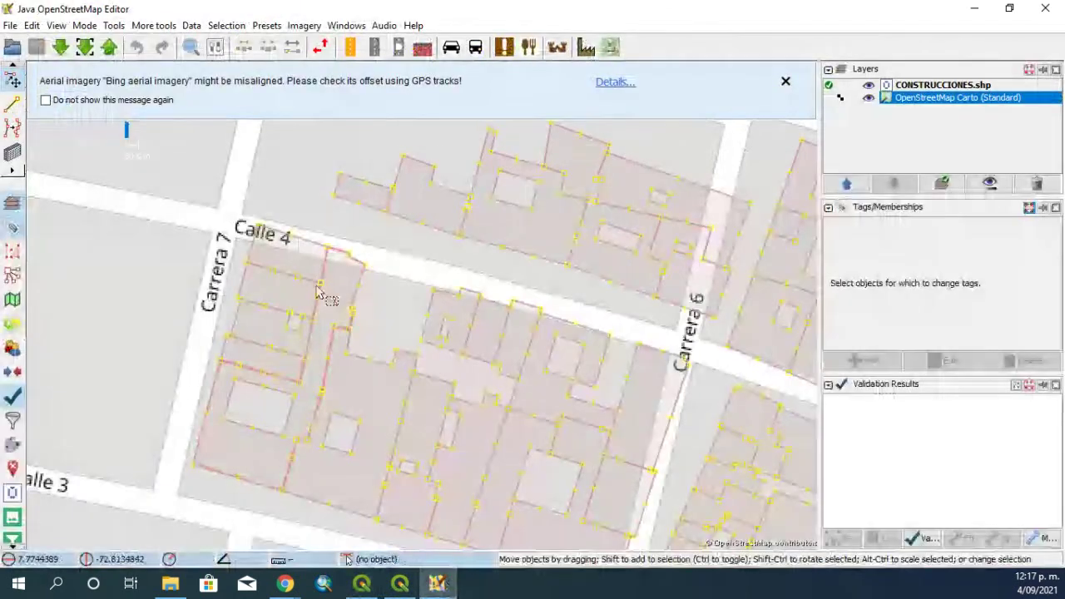
pyautogui.click(435, 321)
pyautogui.scroll(-3, 432, 325)
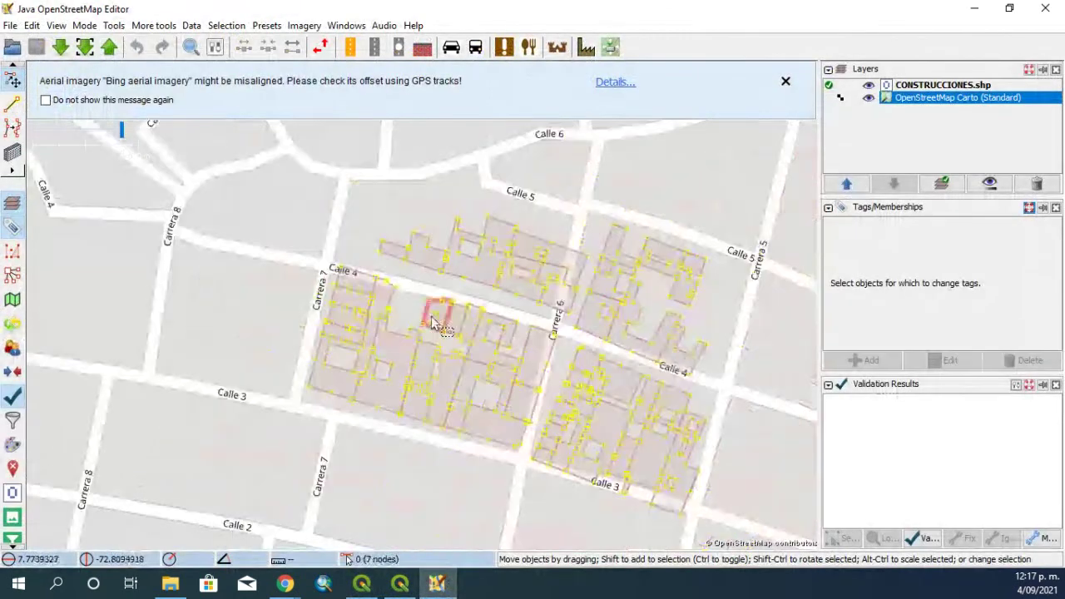
pyautogui.click(481, 373)
pyautogui.scroll(2, 482, 375)
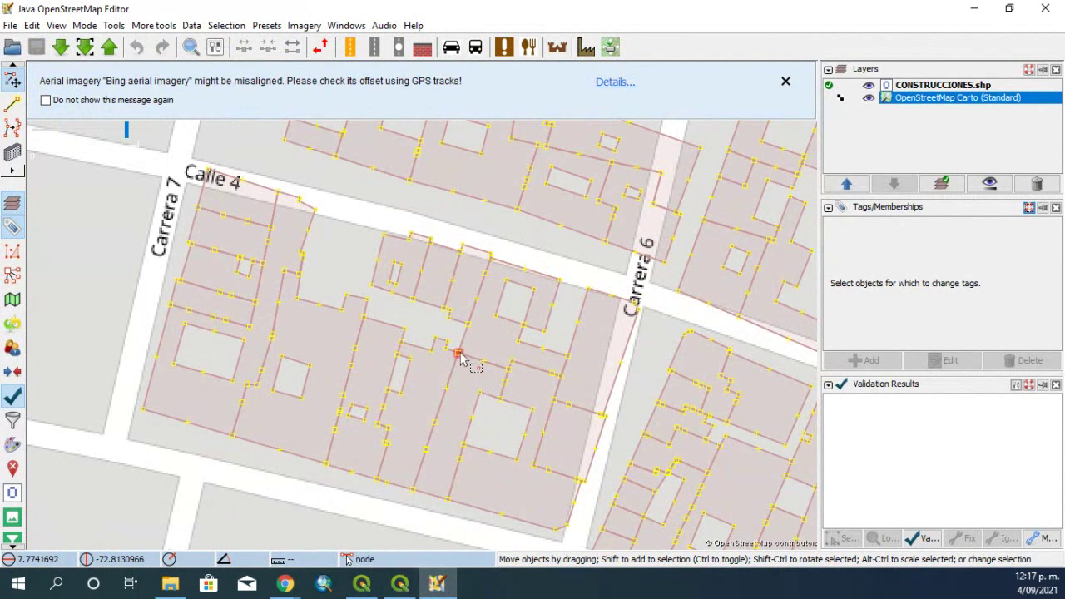
# Add the Strava cycling and running heatmap as an imagery layer over the OpenStreetMap Carto background
pyautogui.click(304, 26)
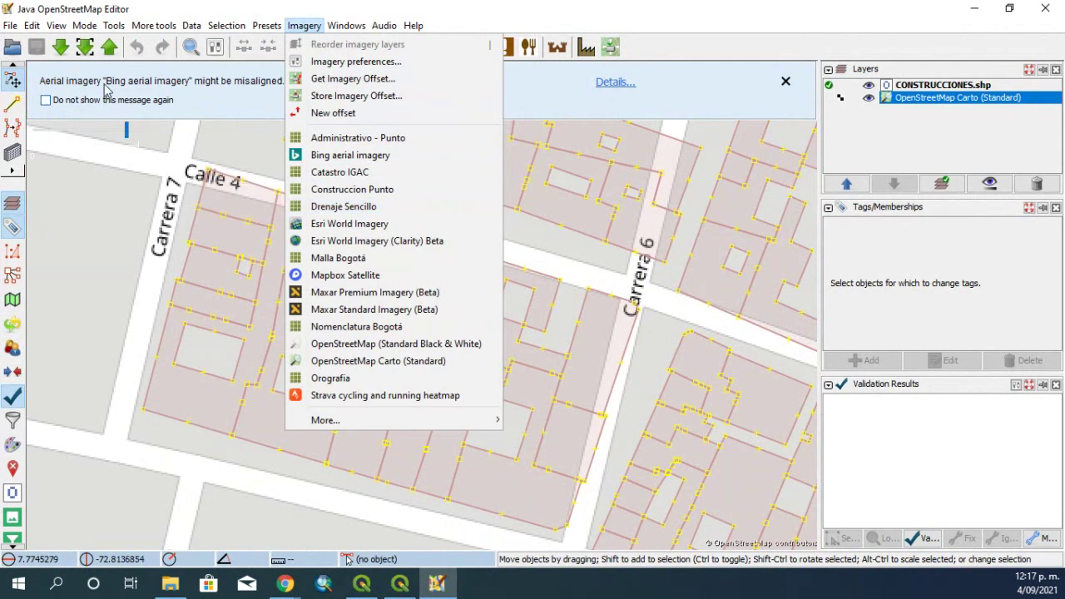
pyautogui.click(348, 397)
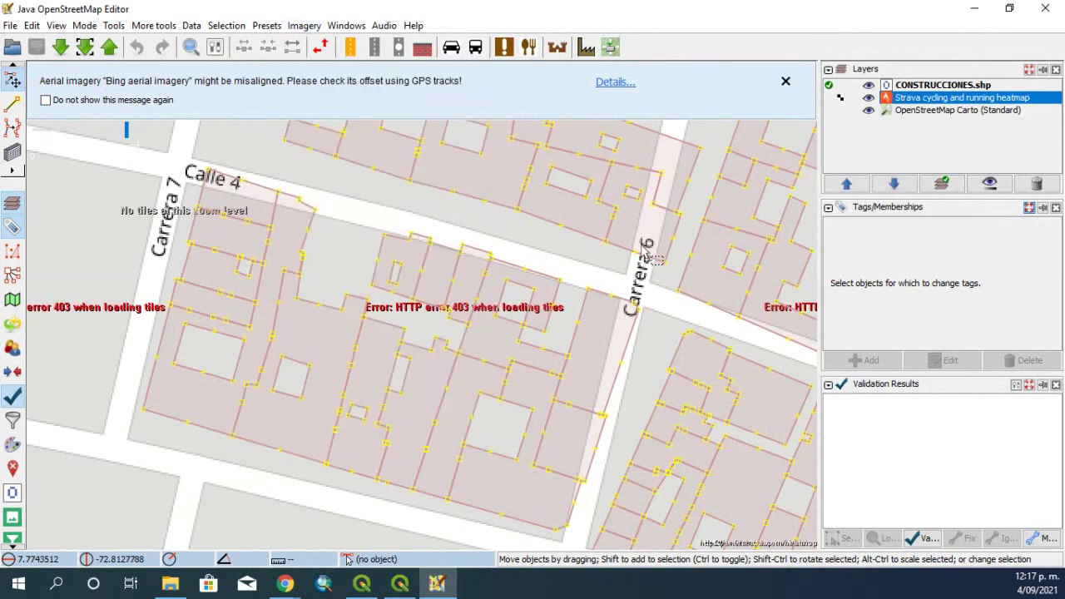
pyautogui.scroll(-2, 641, 256)
pyautogui.scroll(-3, 641, 258)
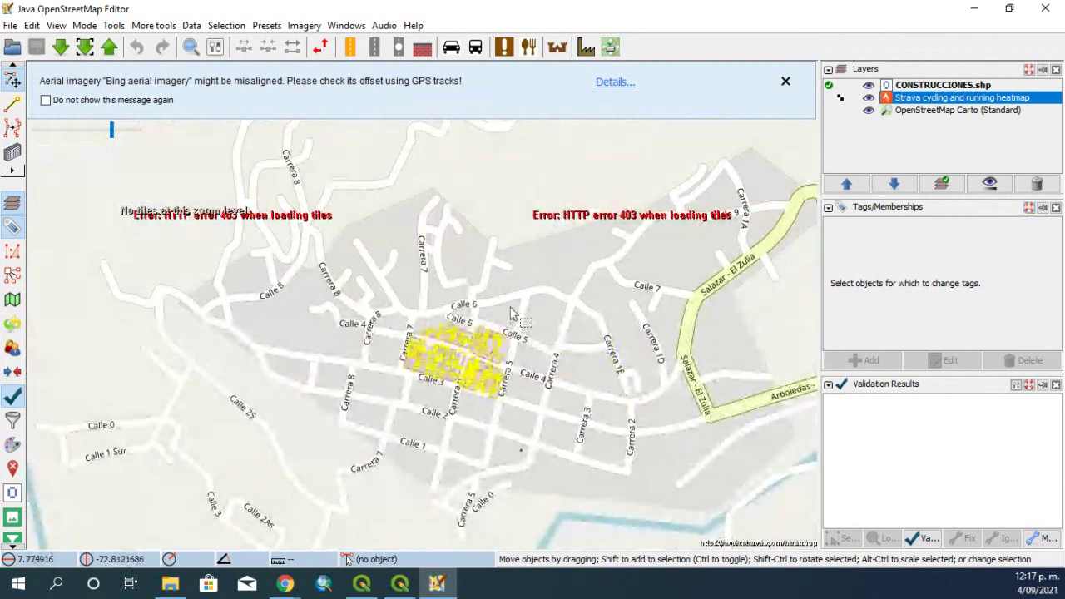
pyautogui.click(499, 336)
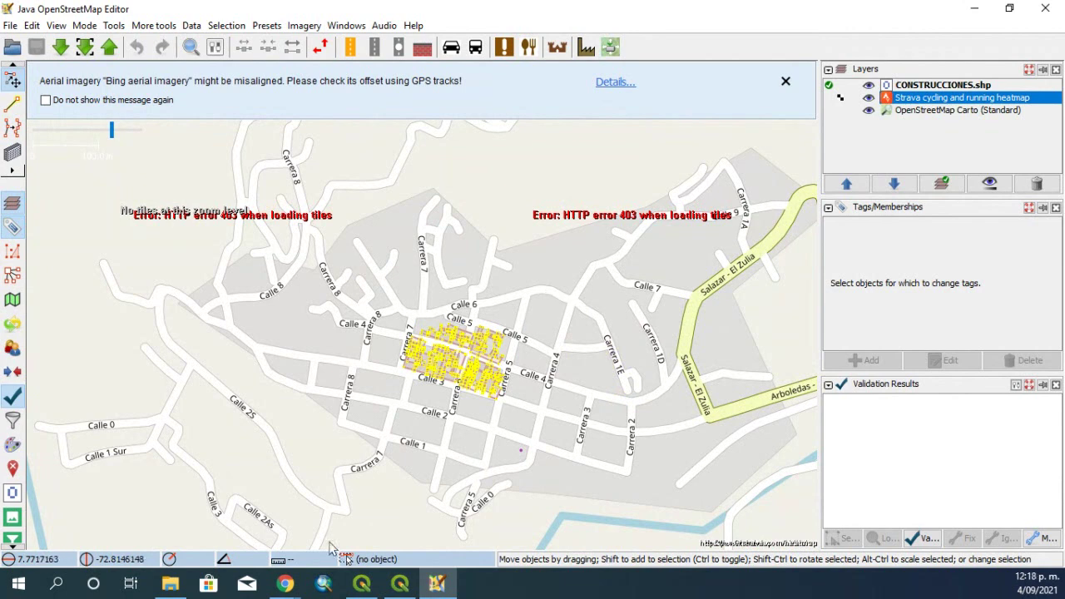
# Switch to Chrome, search the web for "heatmap strava" in a new tab, and open Strava's Global Heatmap page
pyautogui.click(287, 585)
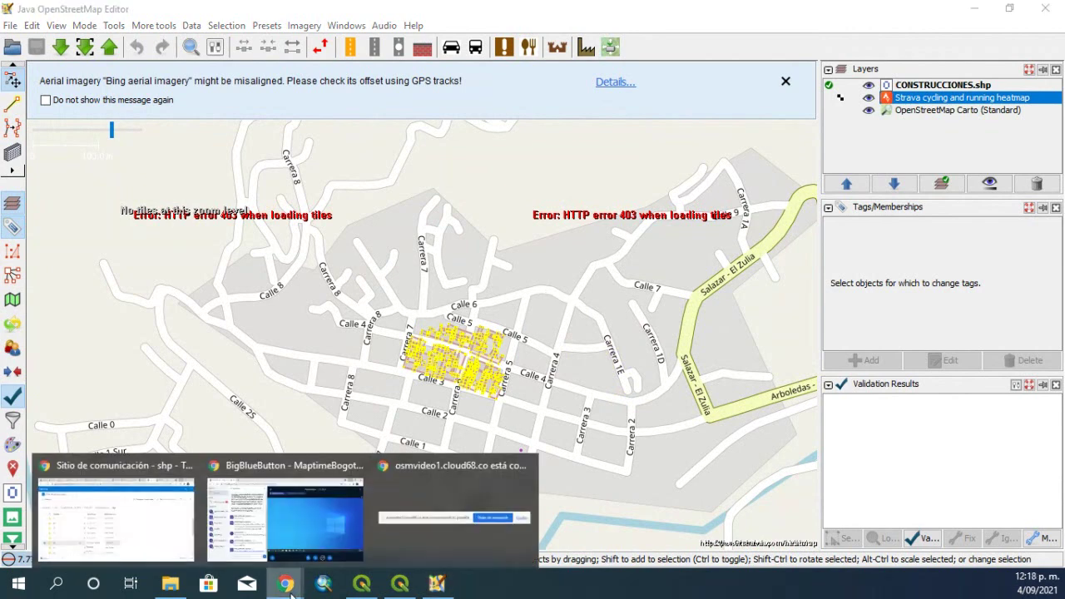
pyautogui.click(112, 508)
pyautogui.click(880, 13)
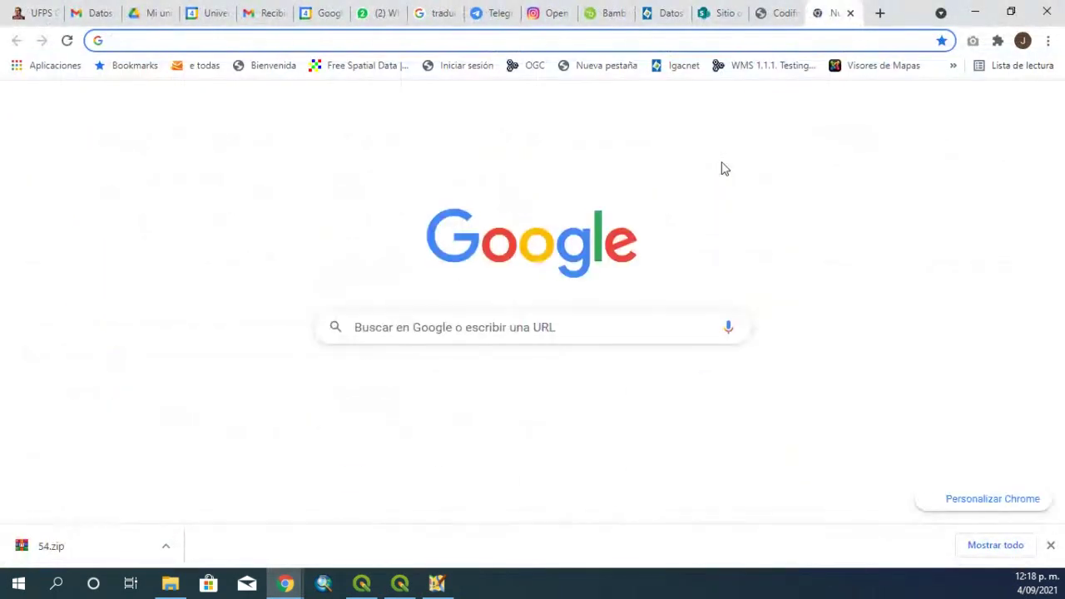
pyautogui.write('HER')
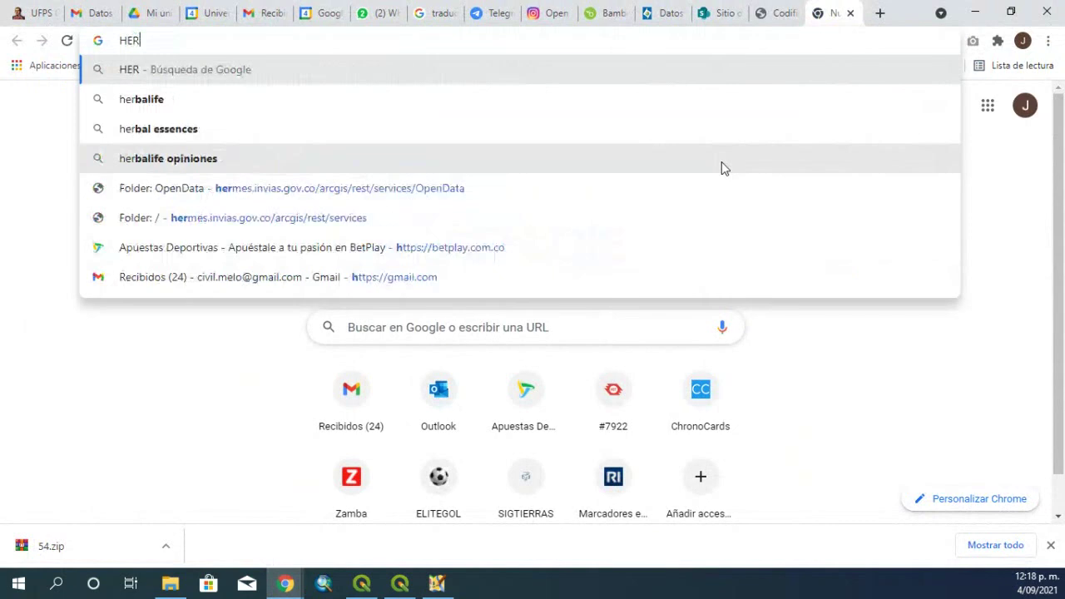
pyautogui.press('BackSpace')
pyautogui.write('AT')
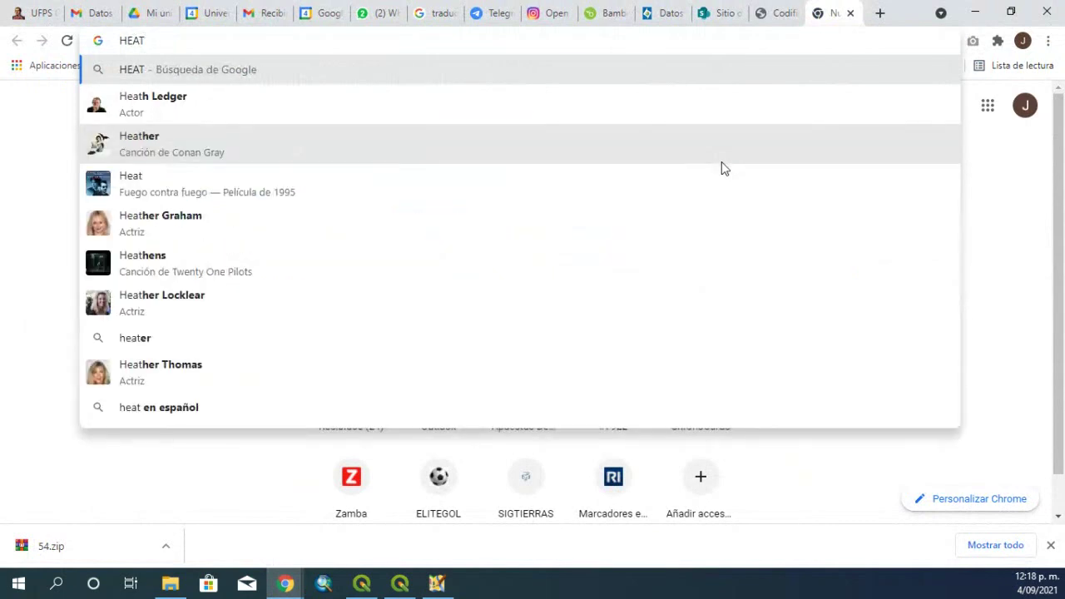
pyautogui.write('MAP')
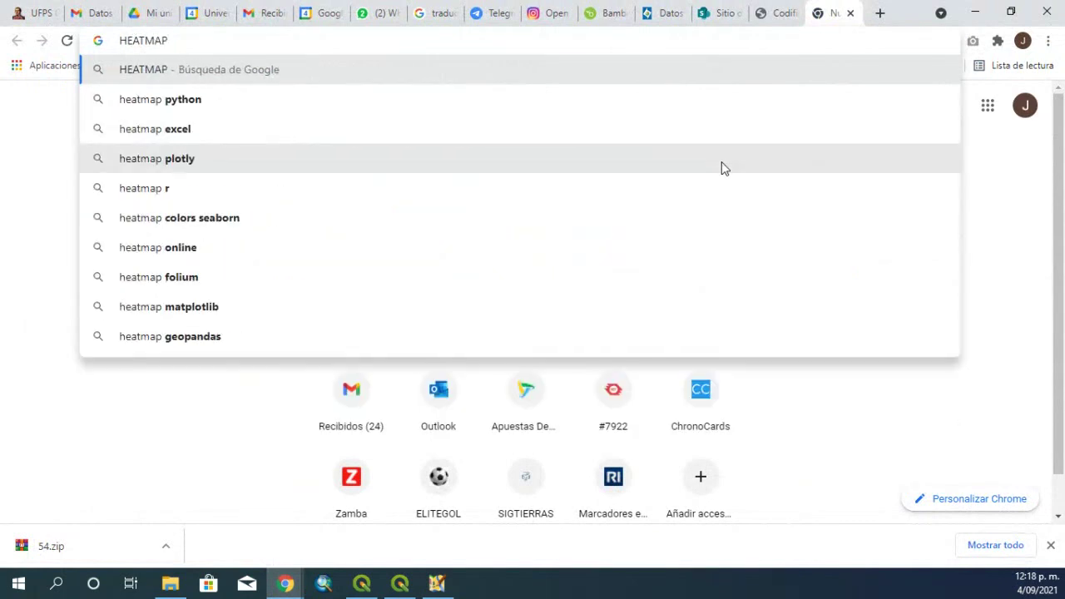
pyautogui.write(' S')
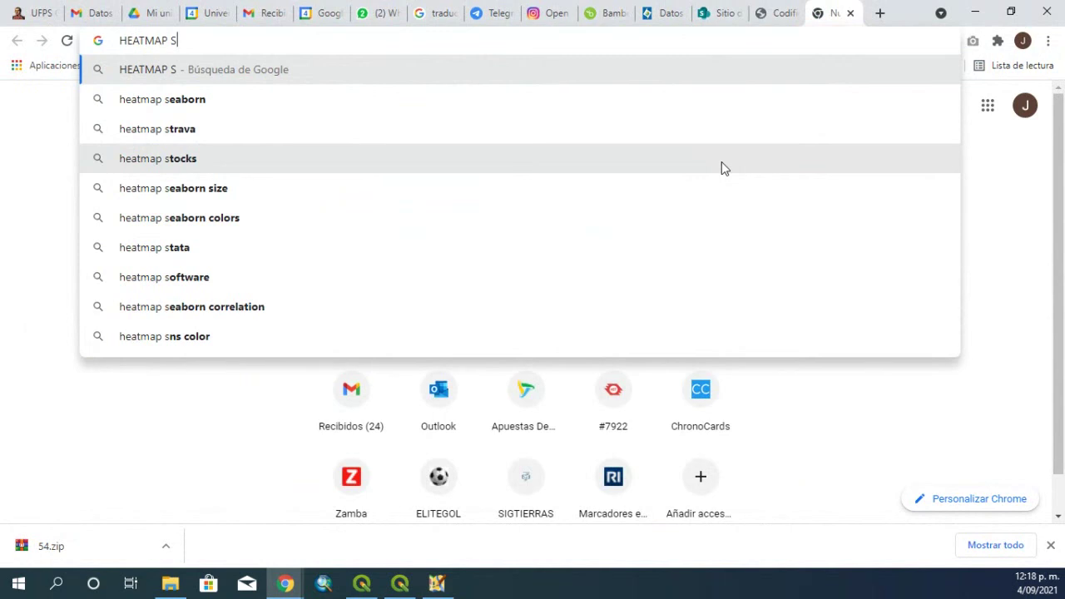
pyautogui.click(212, 129)
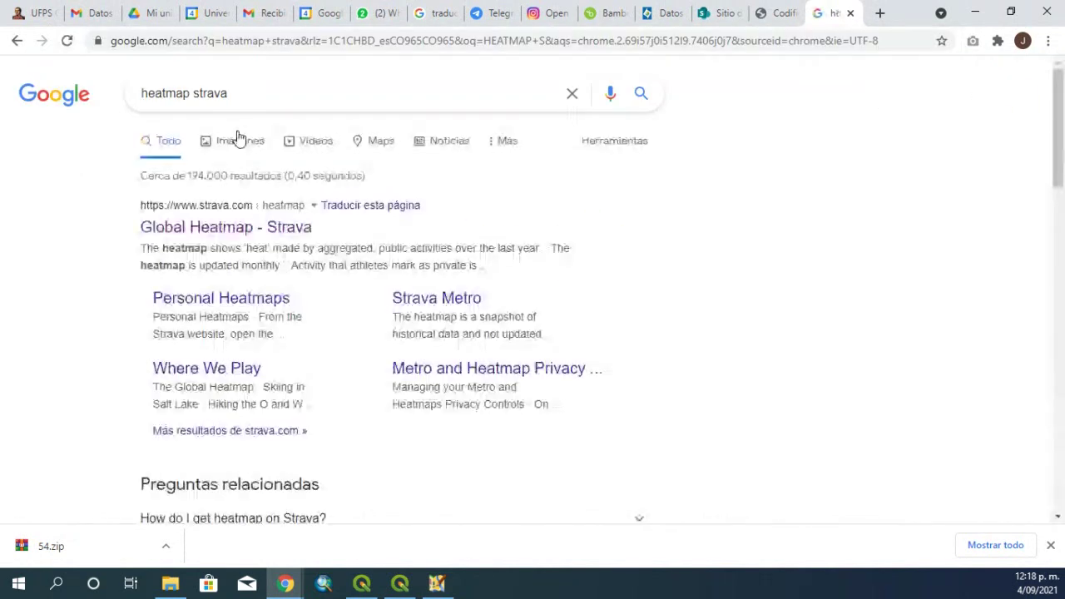
pyautogui.click(251, 240)
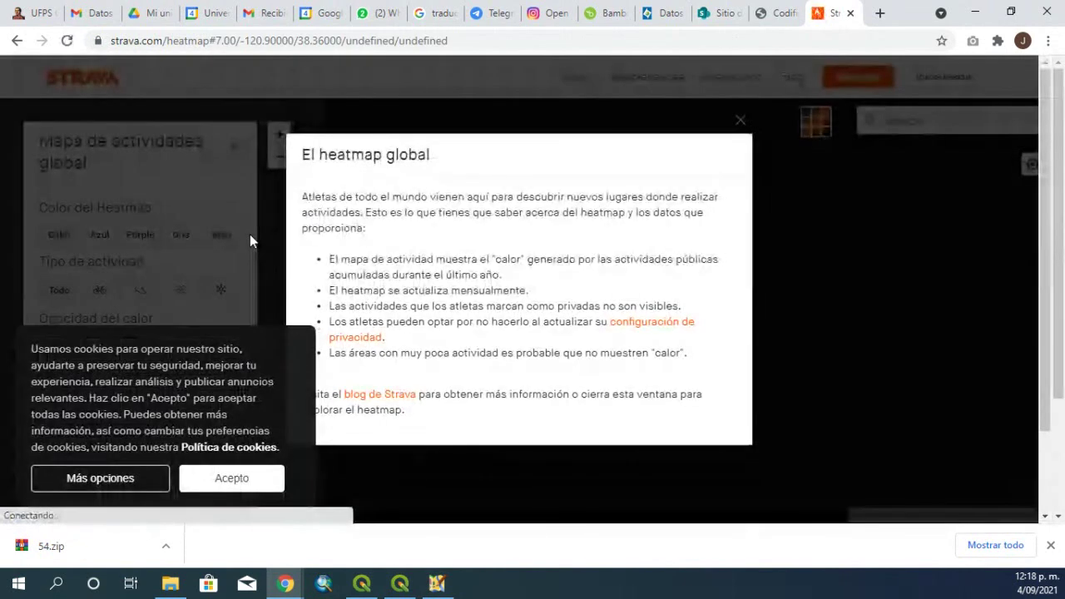
# Accept the cookies, dismiss the heatmap introduction, and log in to Strava with the Google account
pyautogui.click(254, 481)
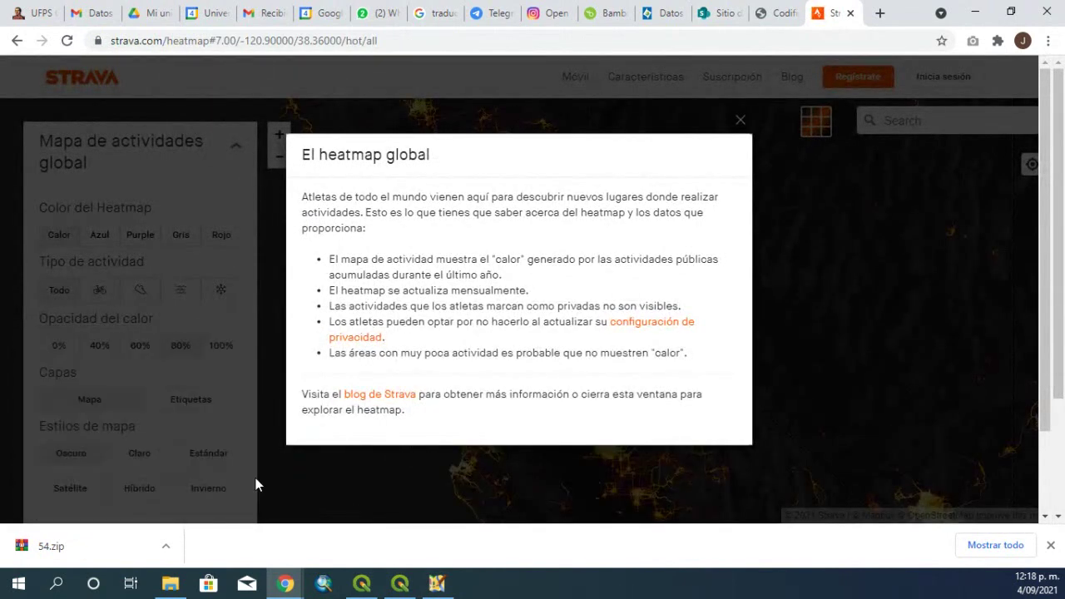
pyautogui.click(739, 122)
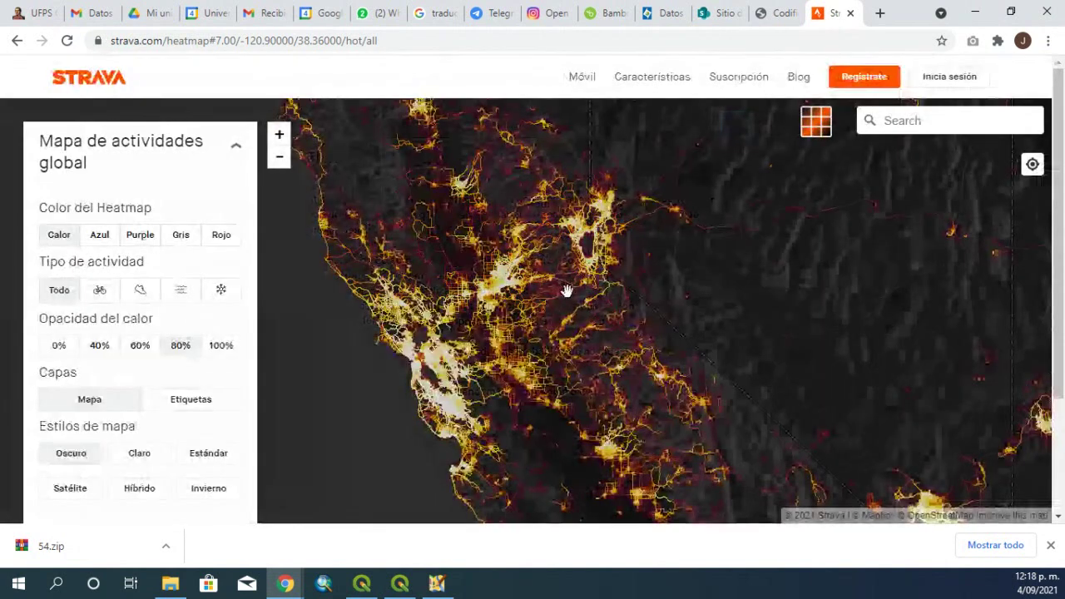
pyautogui.click(923, 77)
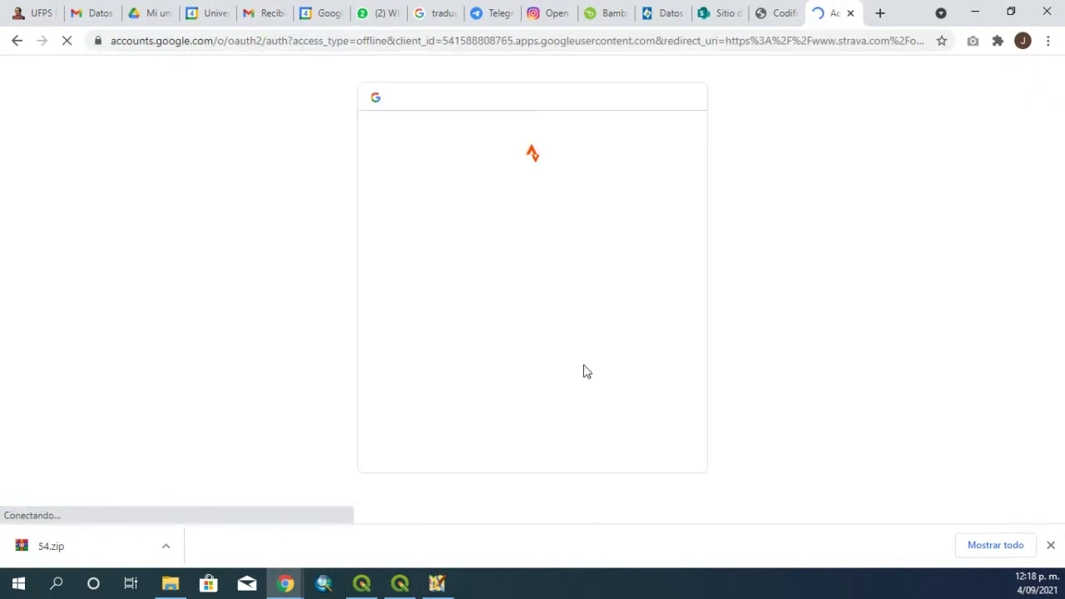
pyautogui.click(464, 283)
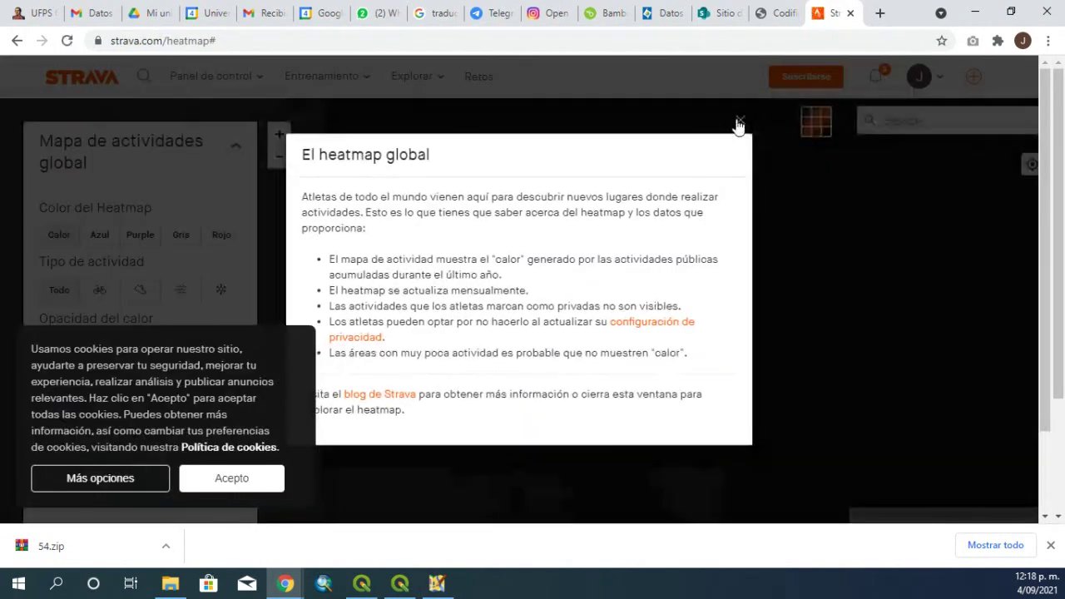
# Dismiss the heatmap introduction and copy Strava's JOSM imagery URL
pyautogui.click(738, 122)
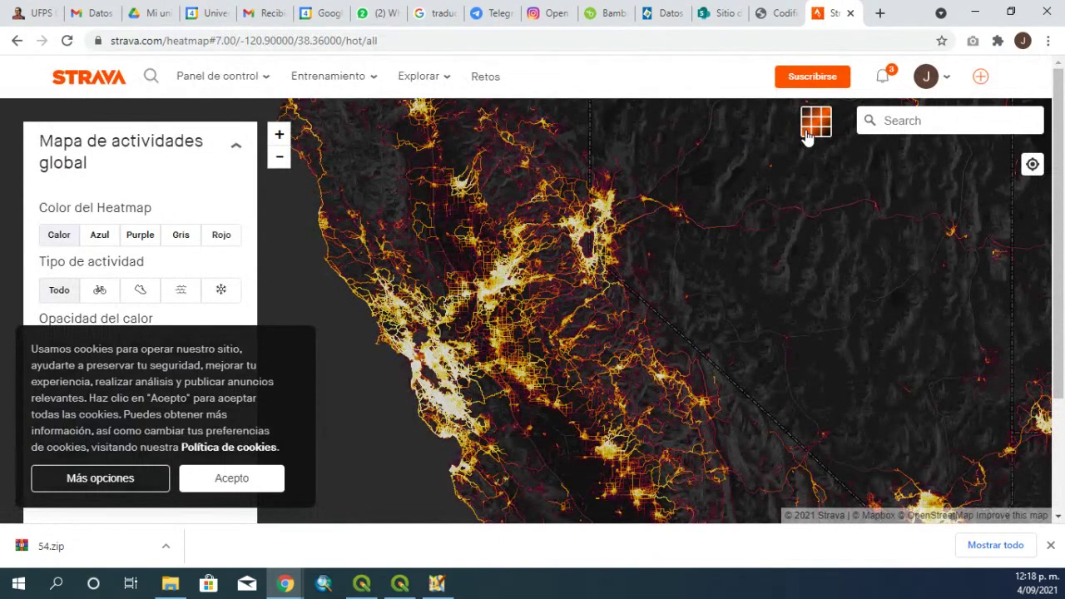
pyautogui.click(806, 133)
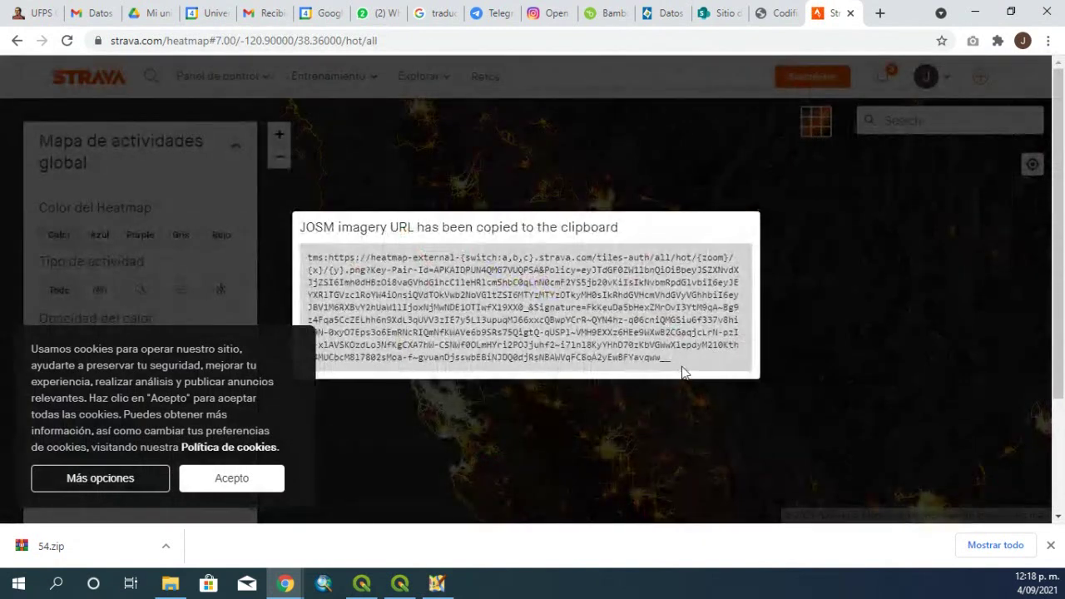
pyautogui.moveTo(682, 373); pyautogui.dragTo(302, 249)
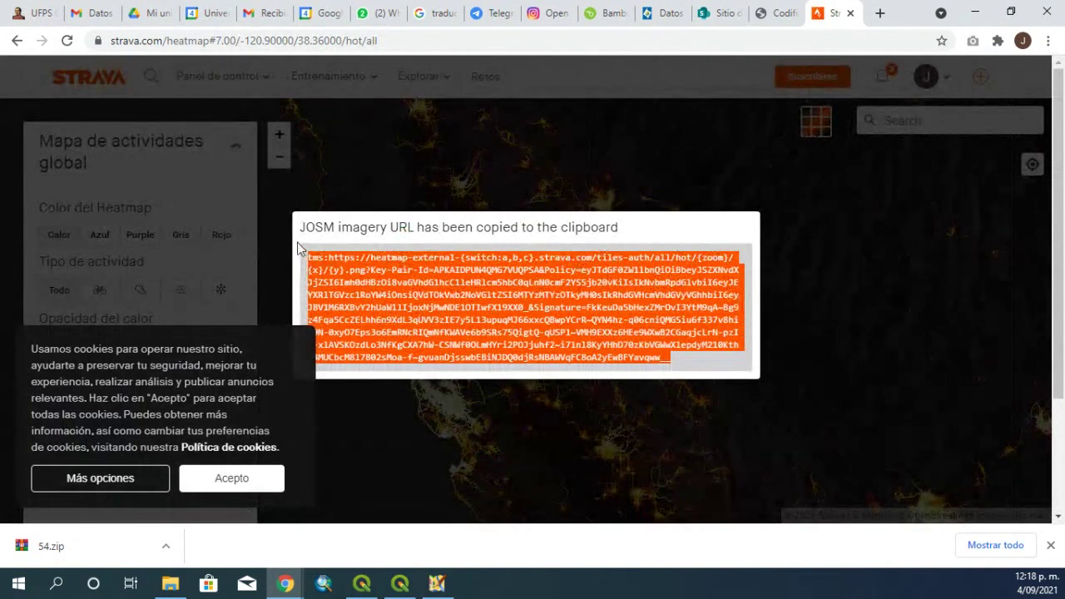
# Switch to JOSM and delete the Strava cycling and running heatmap layer
pyautogui.click(437, 582)
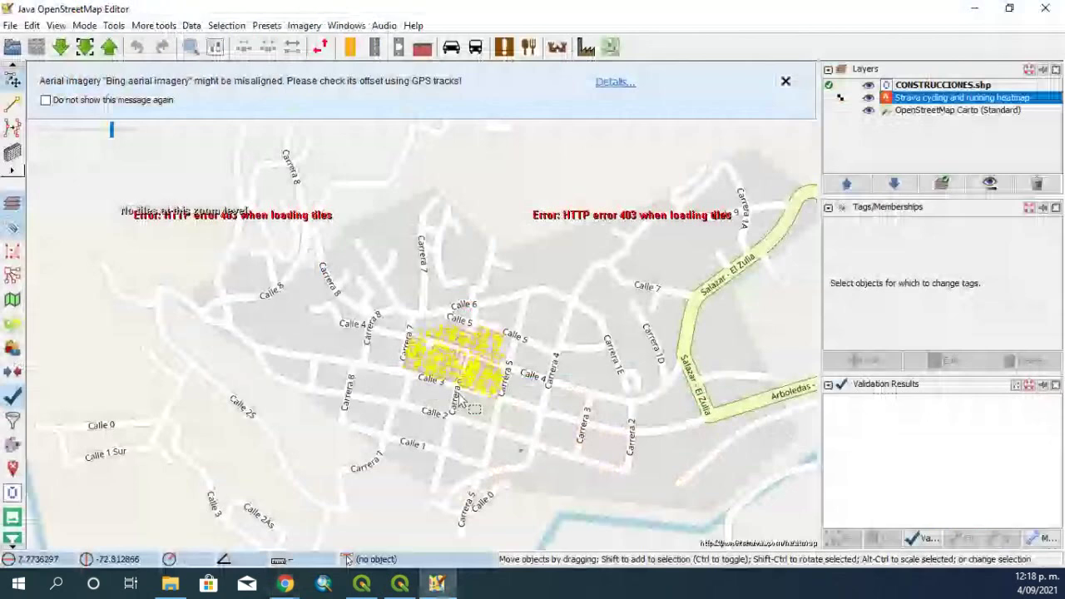
pyautogui.click(304, 25)
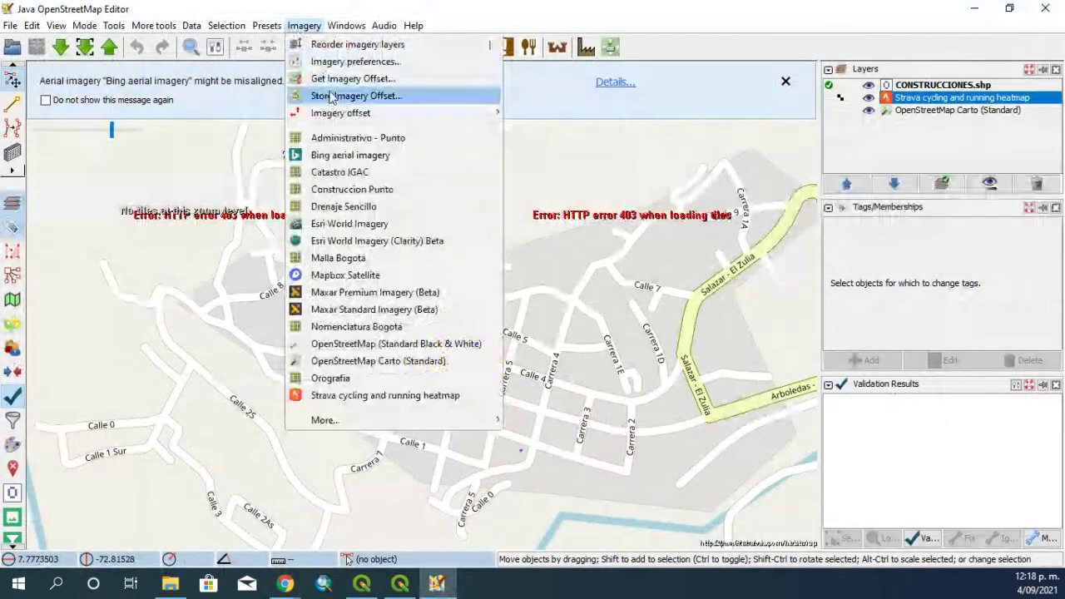
pyautogui.click(342, 62)
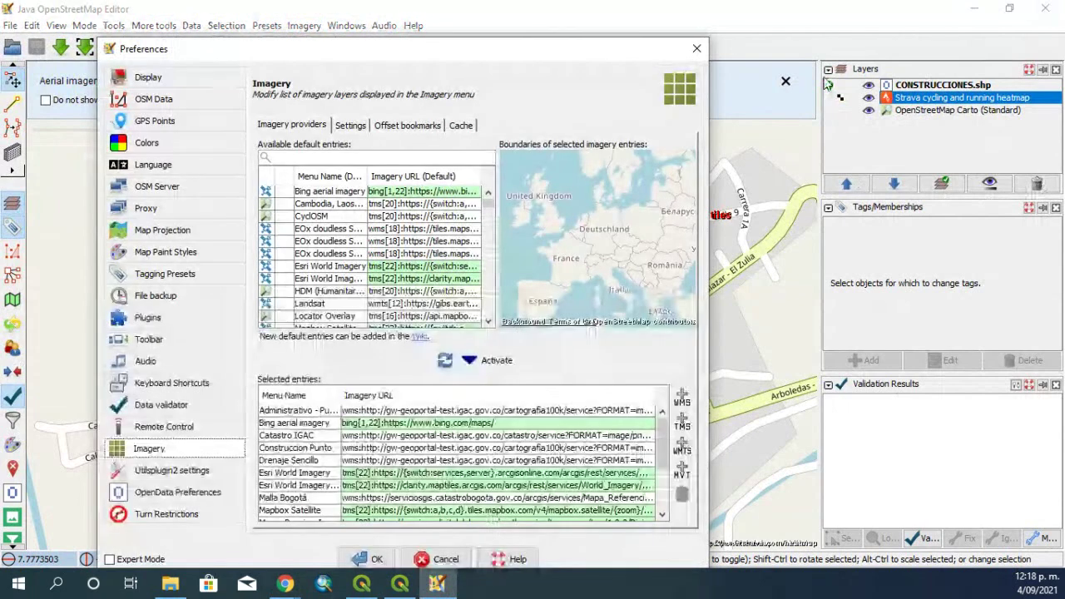
pyautogui.click(697, 48)
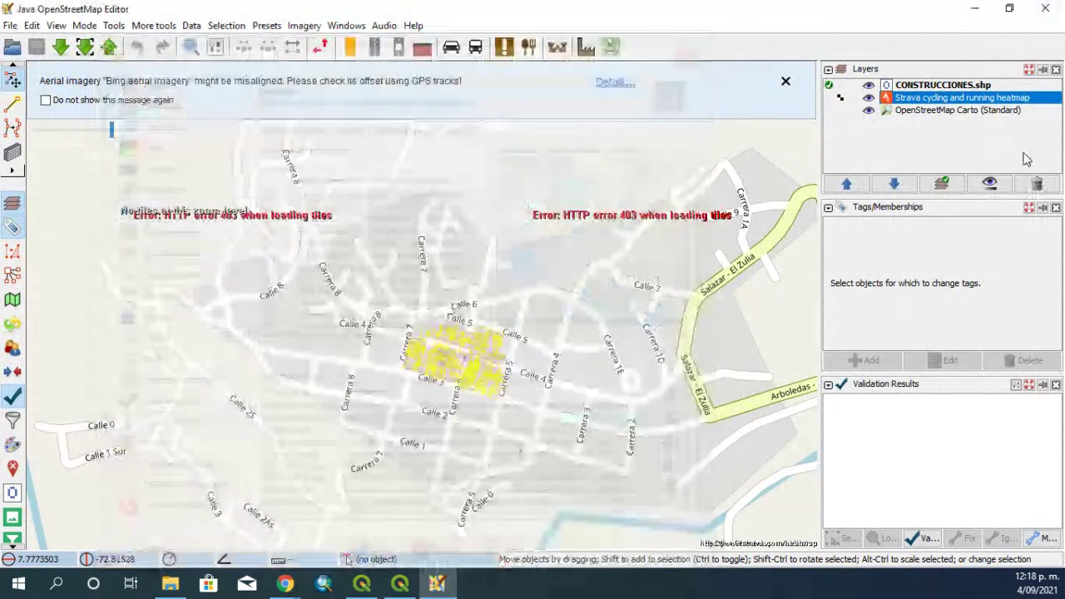
pyautogui.click(1048, 188)
# Open the imagery URL of the Strava cycling and running heatmap entry for editing in the imagery preferences
pyautogui.press('Up')
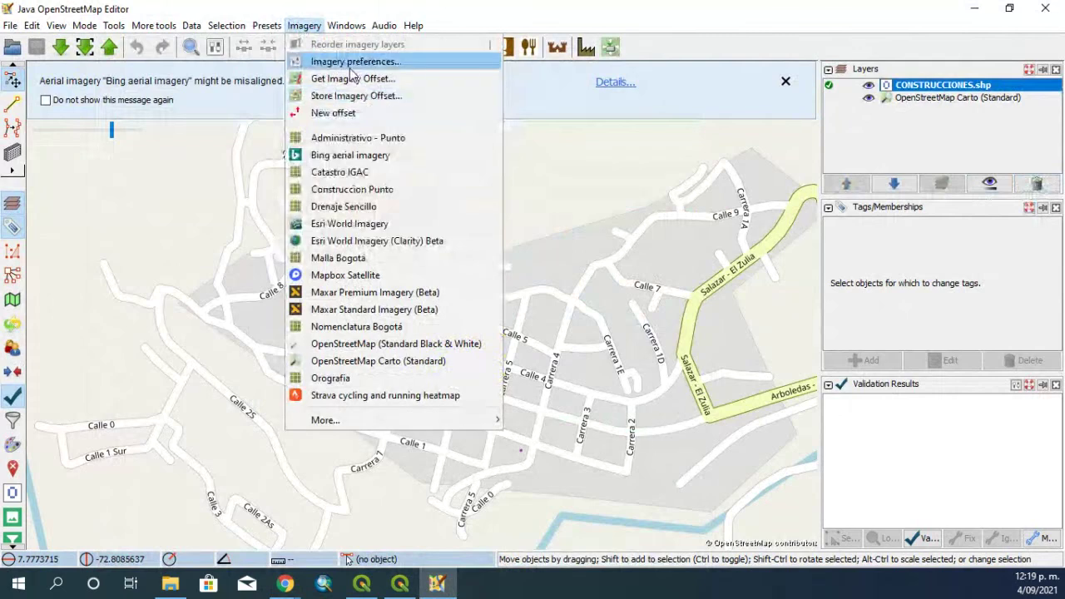
pyautogui.press('Return')
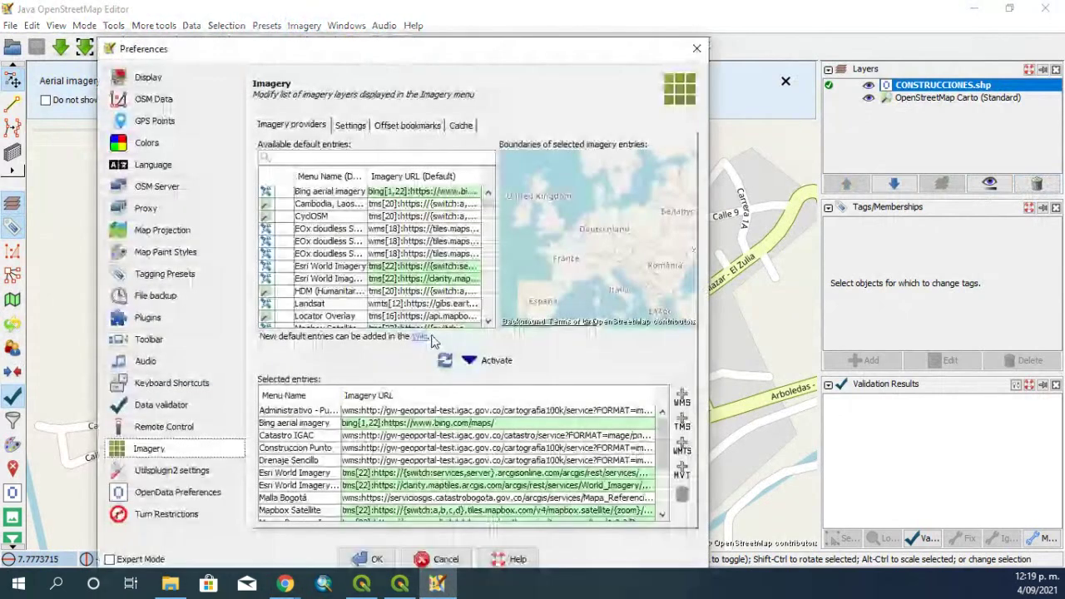
pyautogui.scroll(-3, 379, 491)
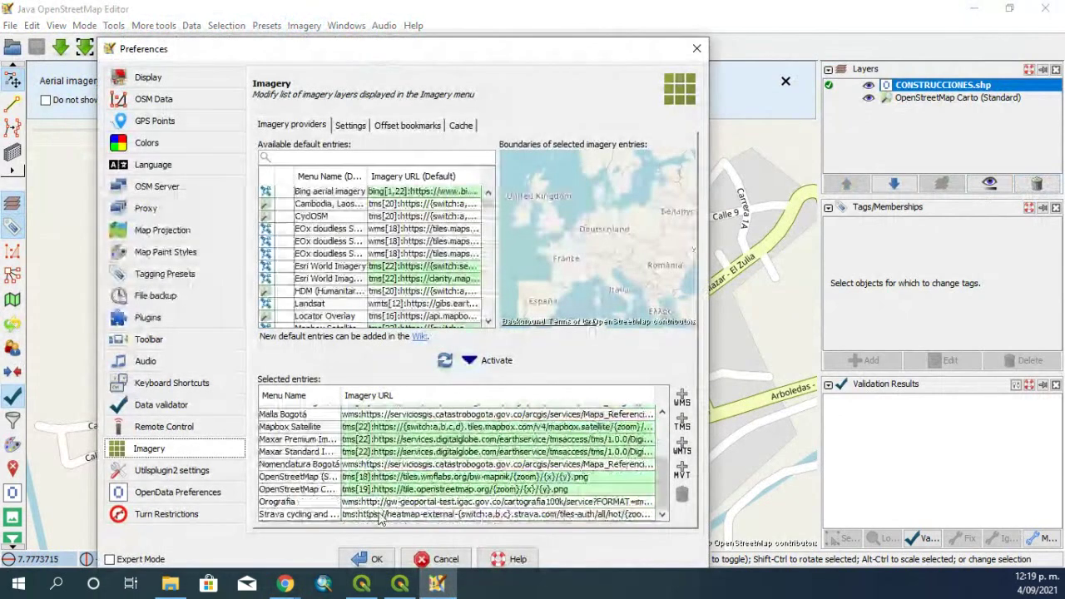
pyautogui.click(378, 516)
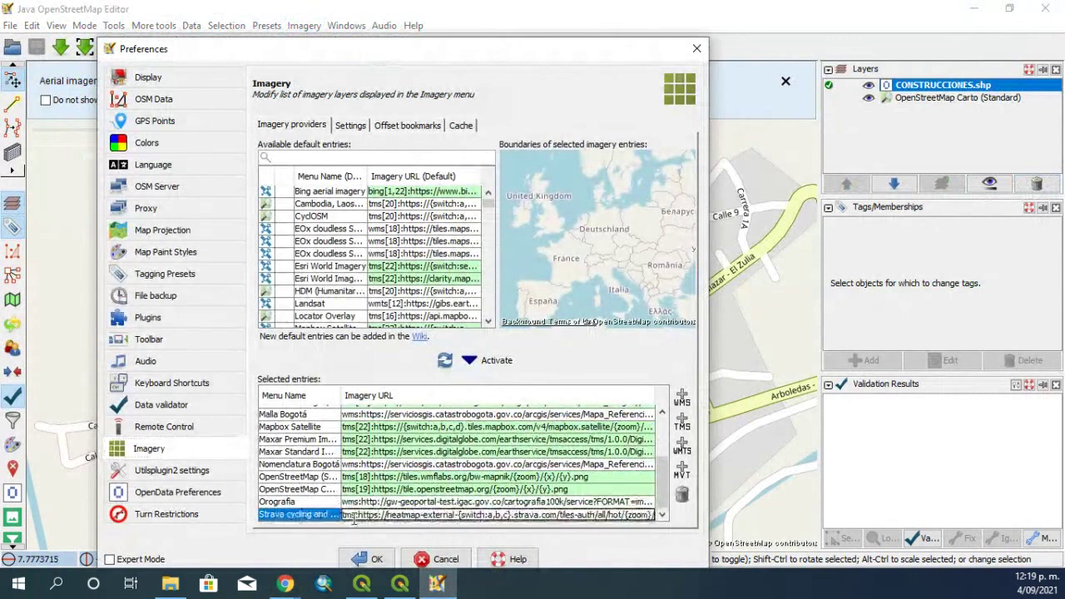
pyautogui.doubleClick(346, 516)
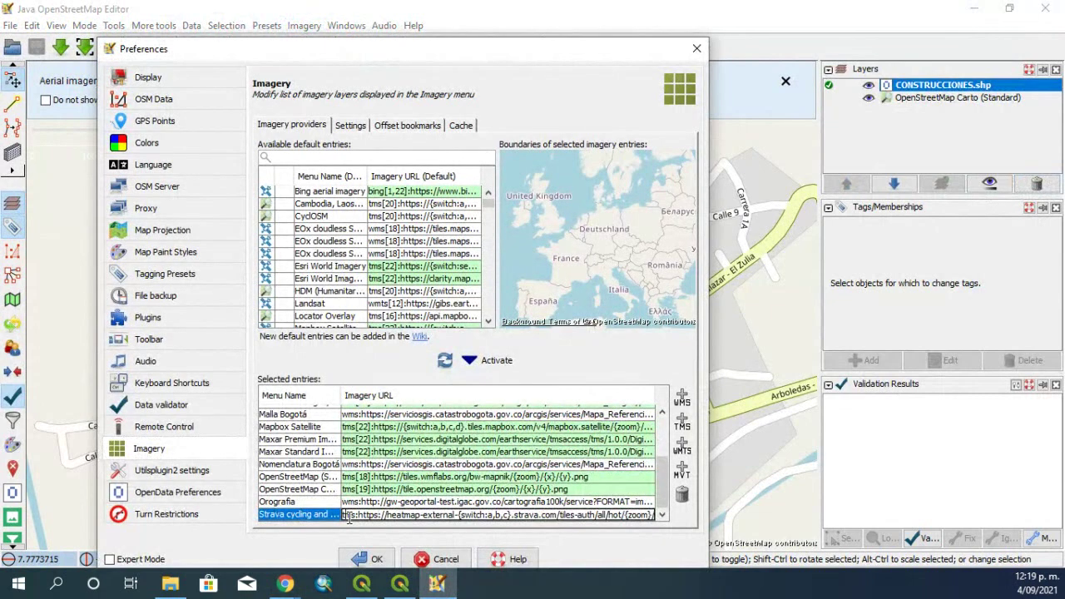
pyautogui.press('End')
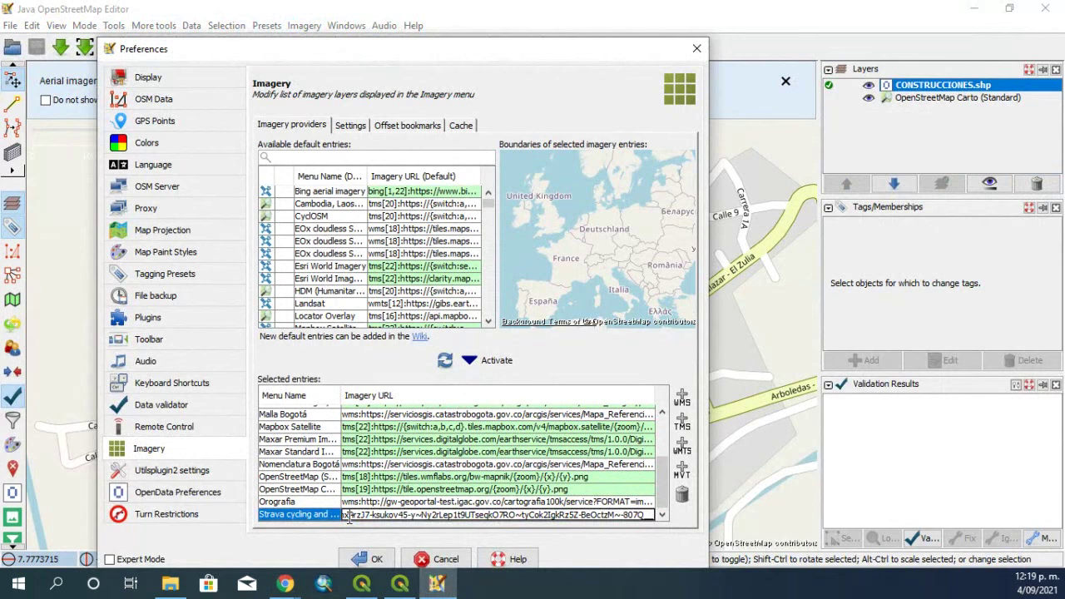
pyautogui.press('Home')
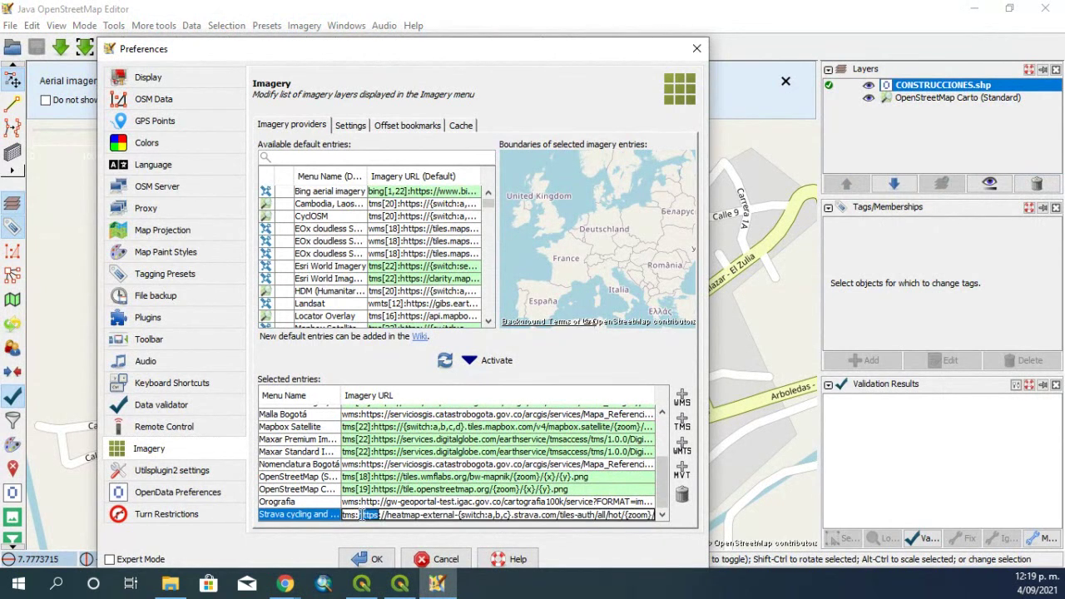
pyautogui.hotkey('shift', 'End')
pyautogui.press('End')
pyautogui.doubleClick(364, 516)
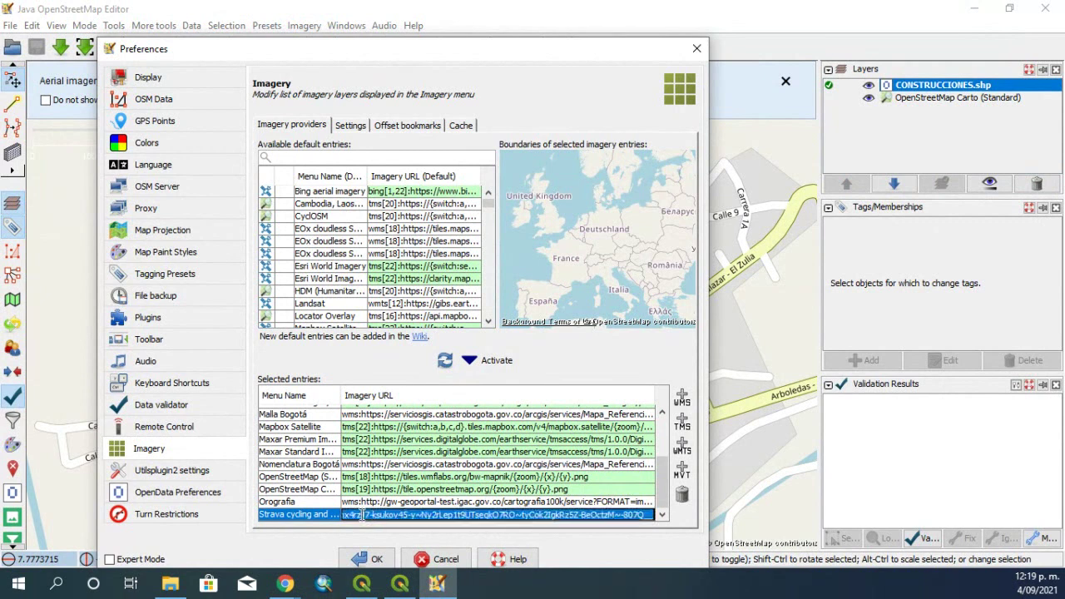
pyautogui.click(363, 516)
pyautogui.press('BackSpace')
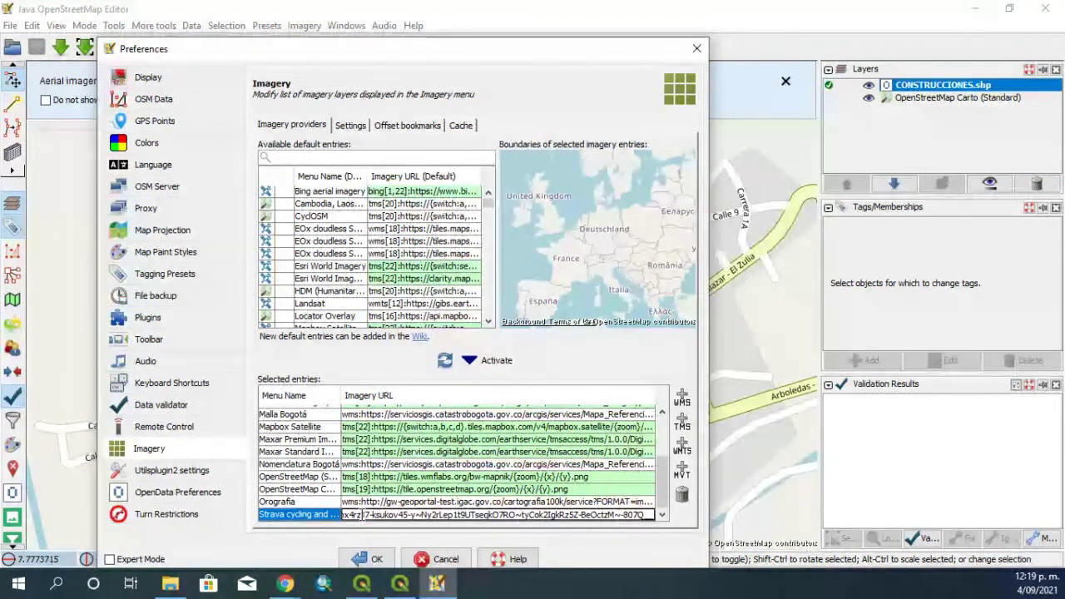
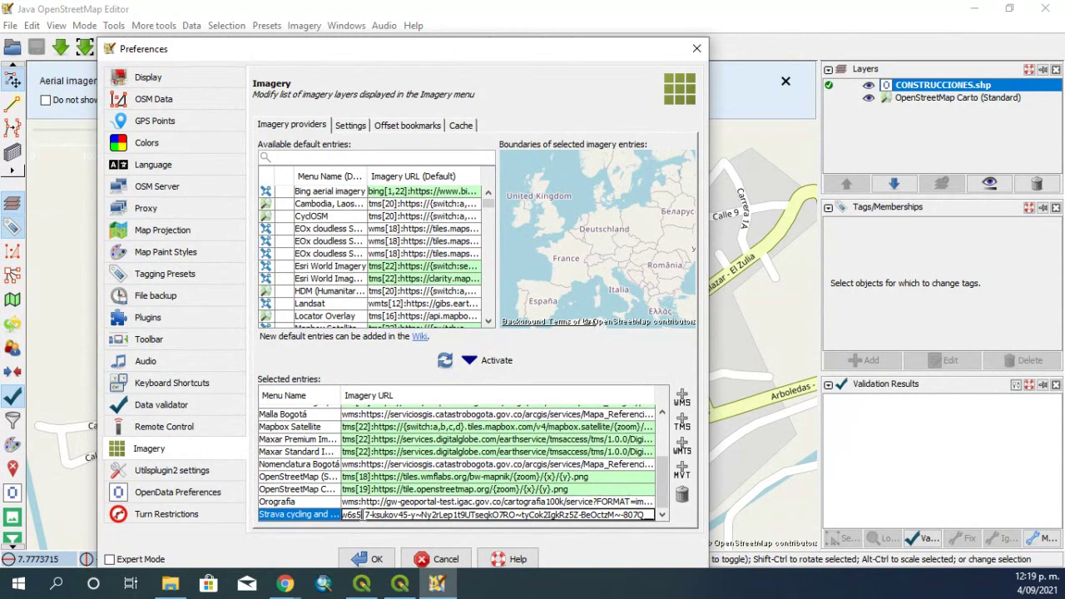
# Replace the Strava heatmap entry's entire imagery URL with the copied one containing the access key, and save the preferences
pyautogui.hotkey('ctrl', 'a')
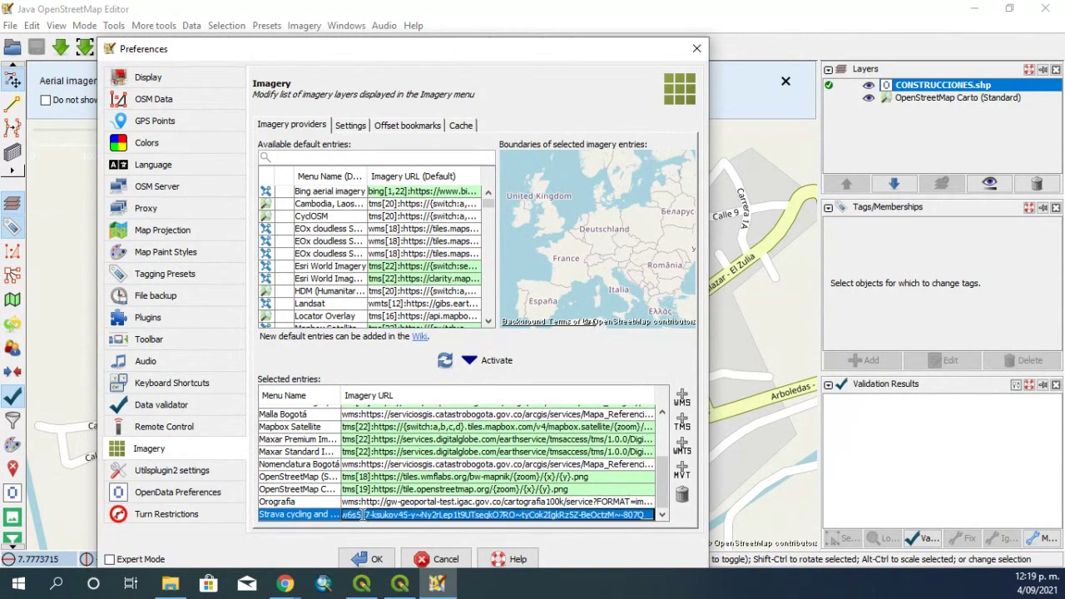
pyautogui.press('BackSpace')
pyautogui.hotkey('ctrl', 'v')
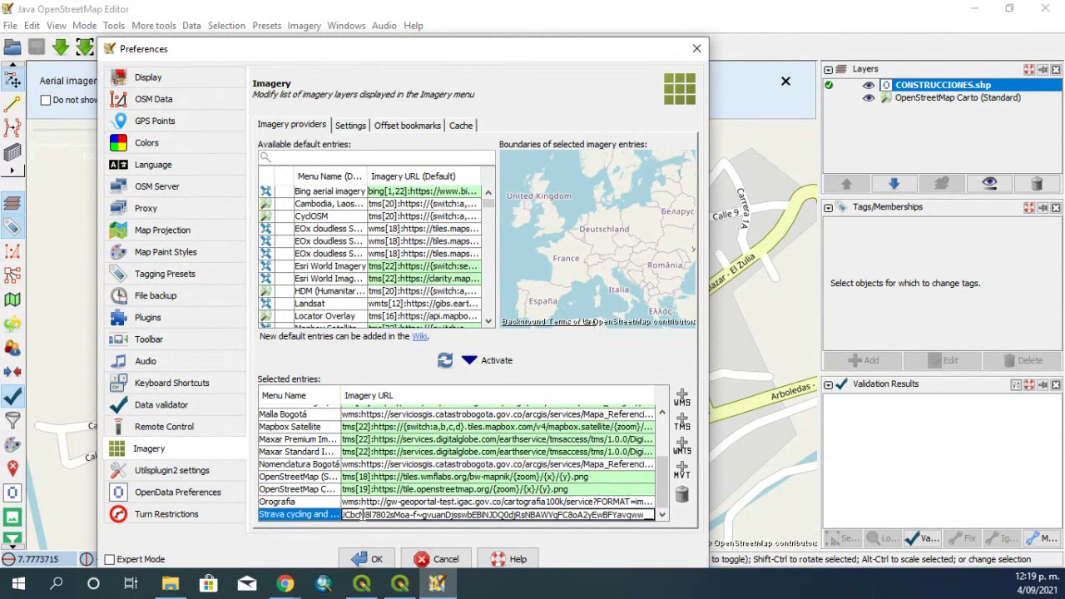
pyautogui.click(304, 518)
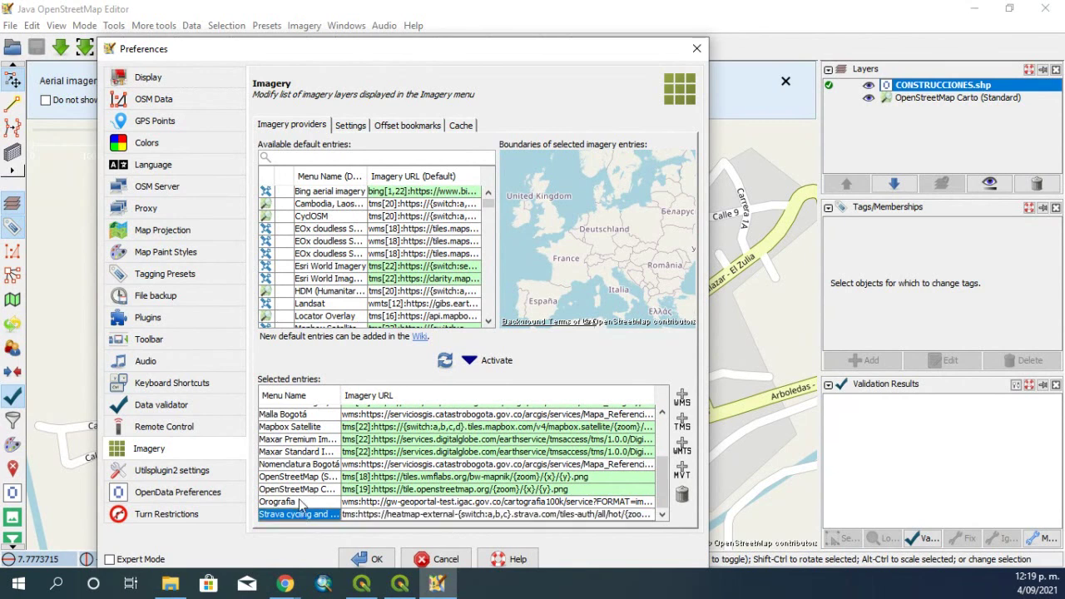
pyautogui.click(371, 556)
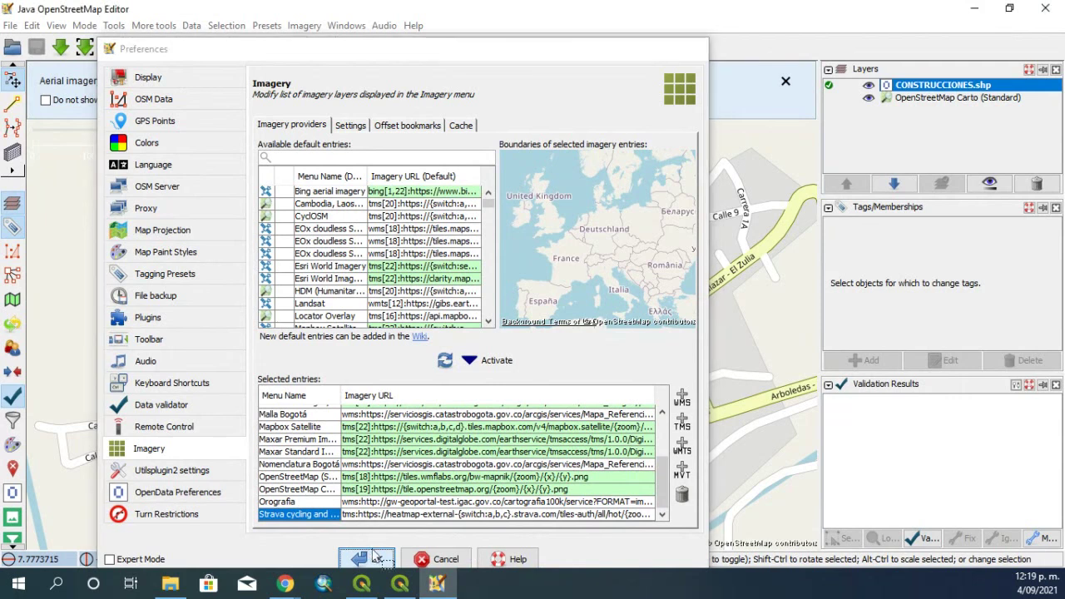
# Add the Strava cycling and running heatmap as an imagery layer beneath the CONSTRUCCIONES buildings
pyautogui.scroll(2, 426, 367)
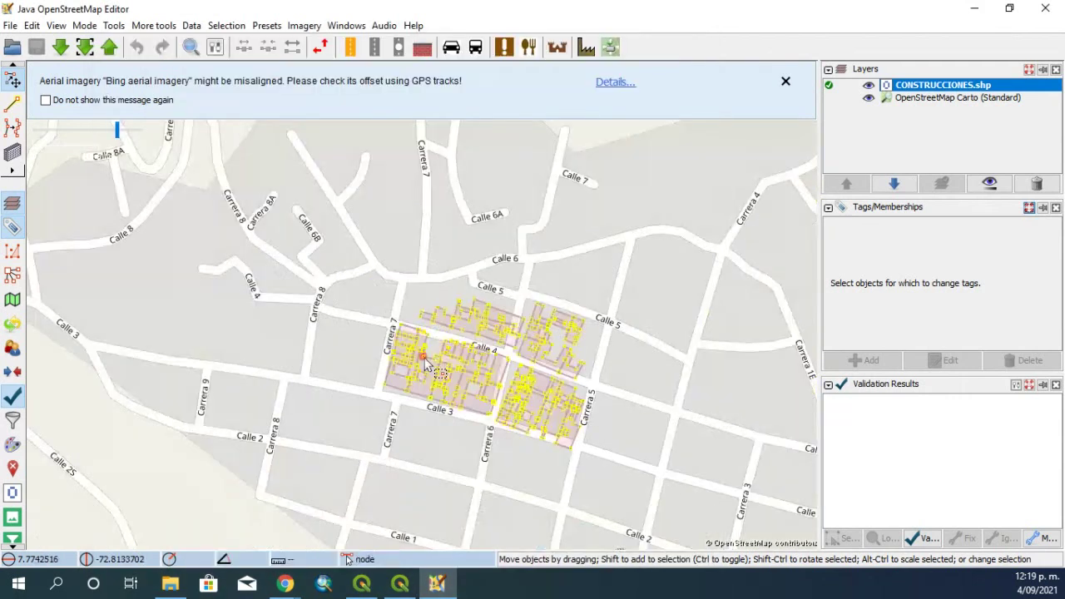
pyautogui.scroll(2, 426, 366)
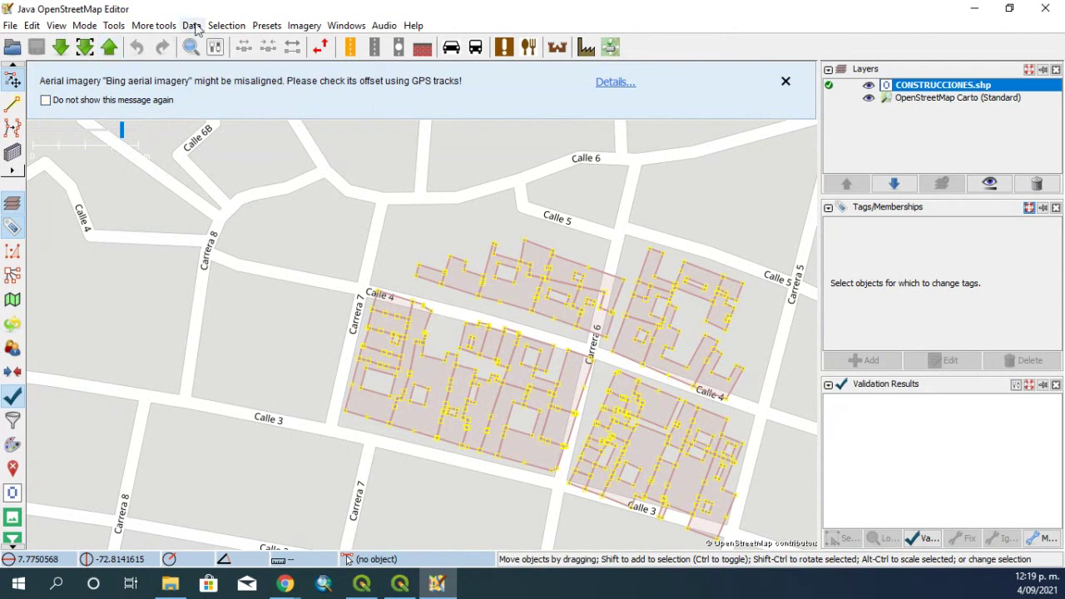
pyautogui.click(301, 26)
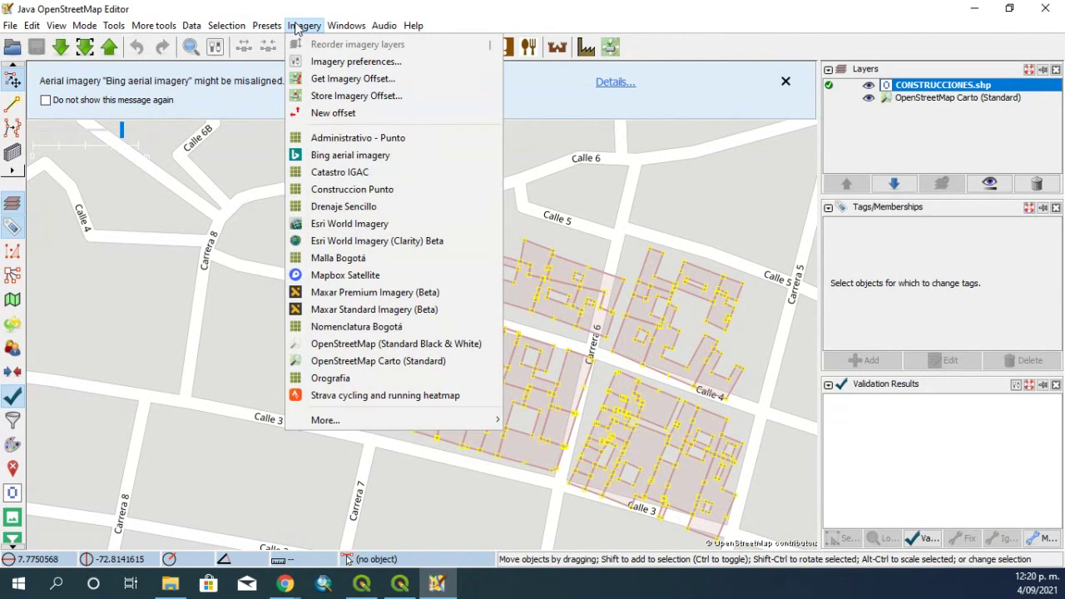
pyautogui.click(352, 397)
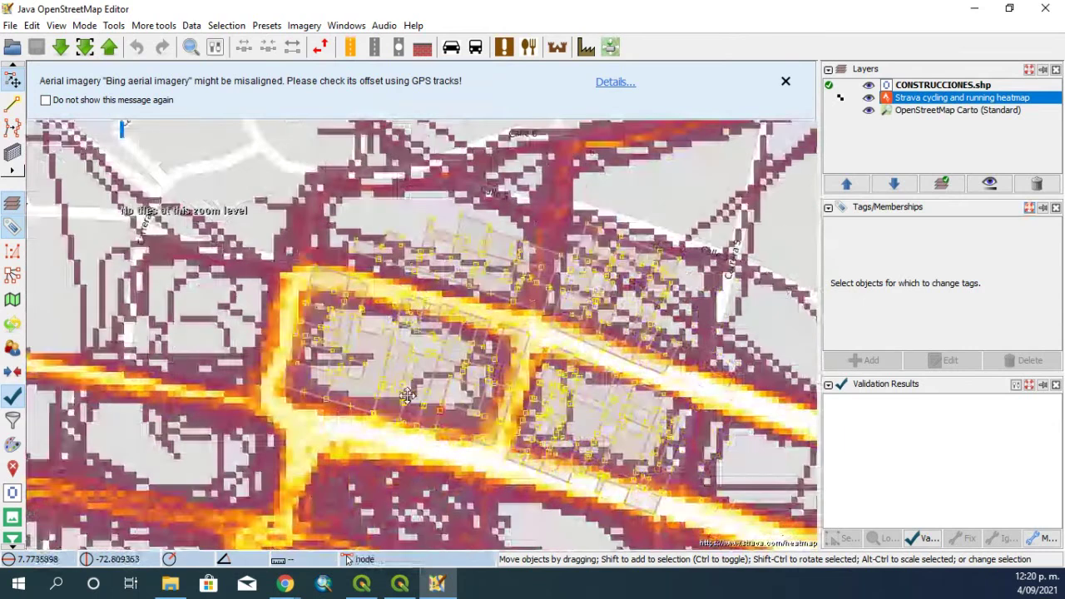
# Set the Strava heatmap layer's opacity to about 50% and hide the OpenStreetMap Carto (Standard) layer
pyautogui.moveTo(527, 484); pyautogui.dragTo(410, 447)
pyautogui.scroll(-2, 411, 447)
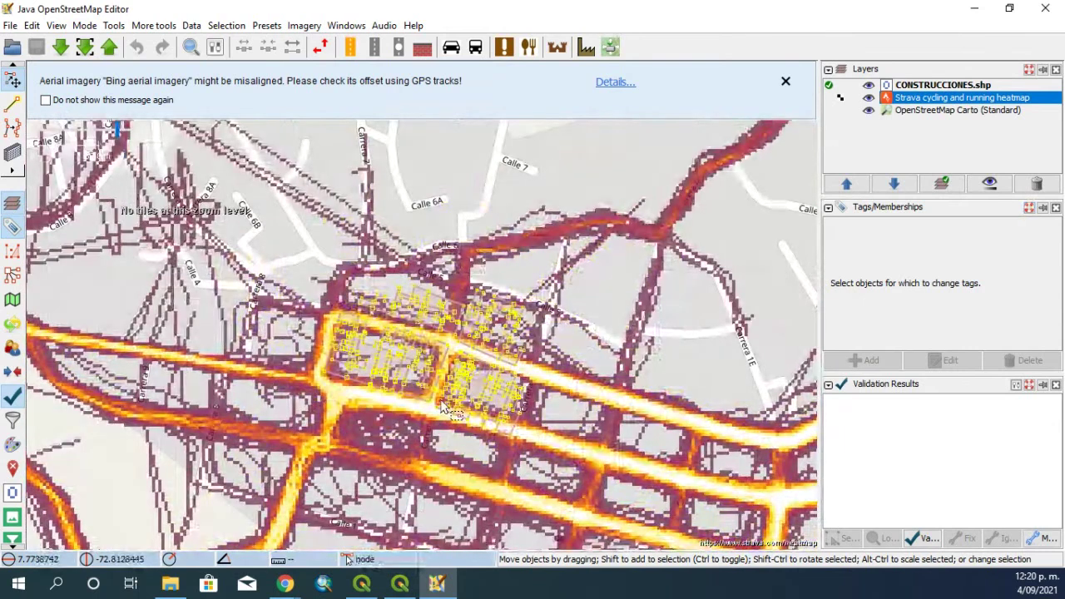
pyautogui.scroll(2, 440, 399)
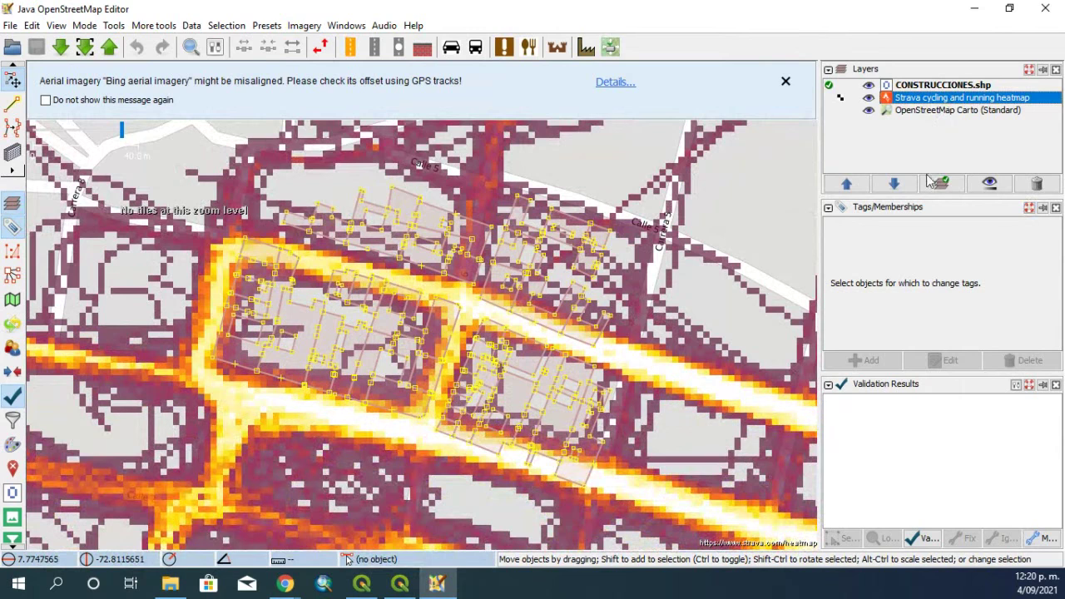
pyautogui.click(990, 183)
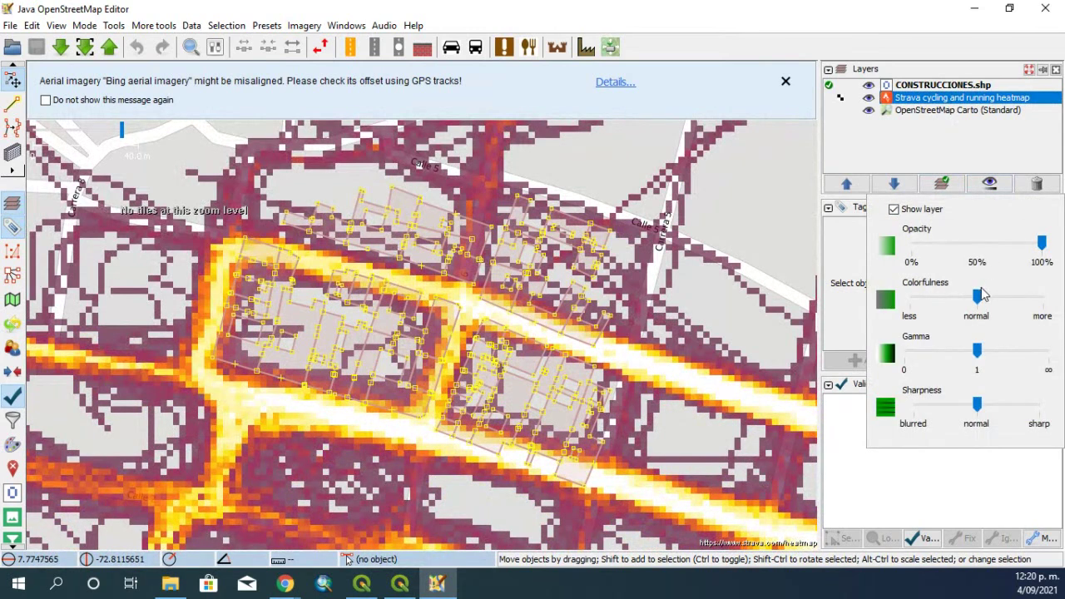
pyautogui.moveTo(1041, 243); pyautogui.dragTo(980, 250)
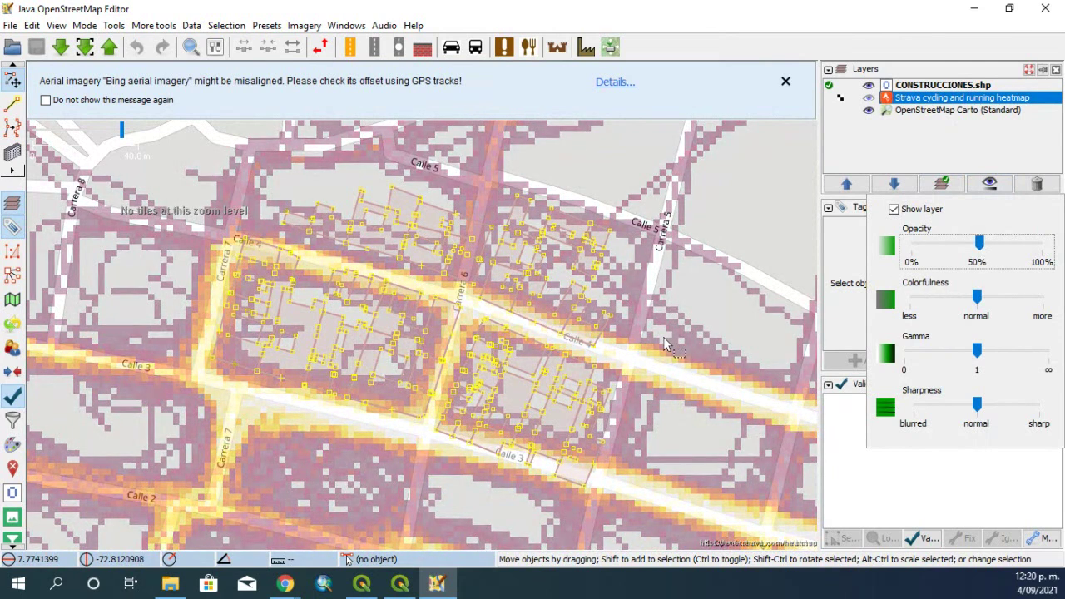
pyautogui.click(885, 146)
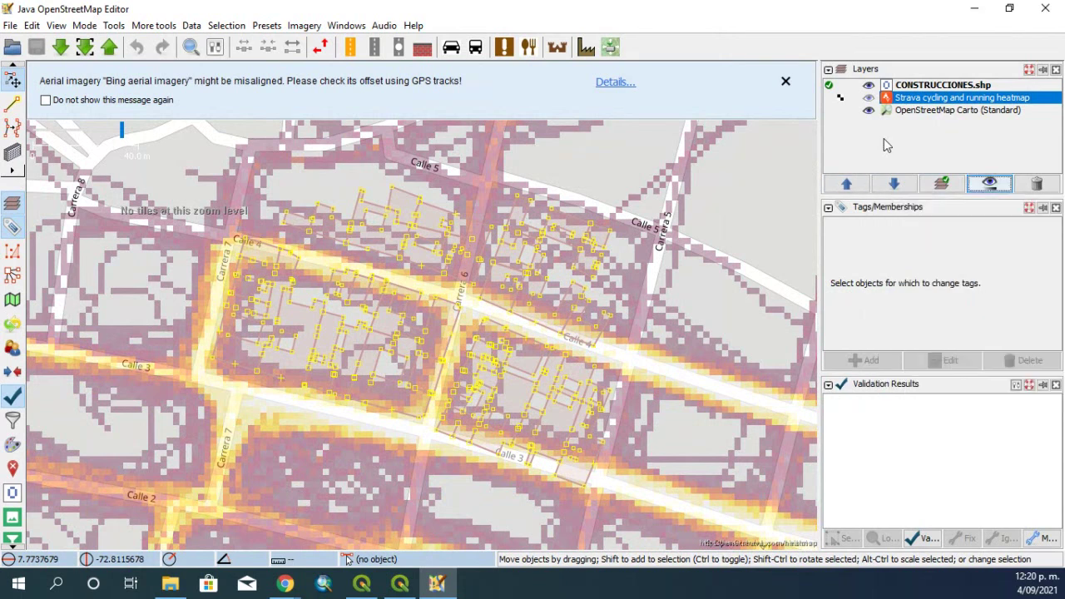
pyautogui.click(868, 110)
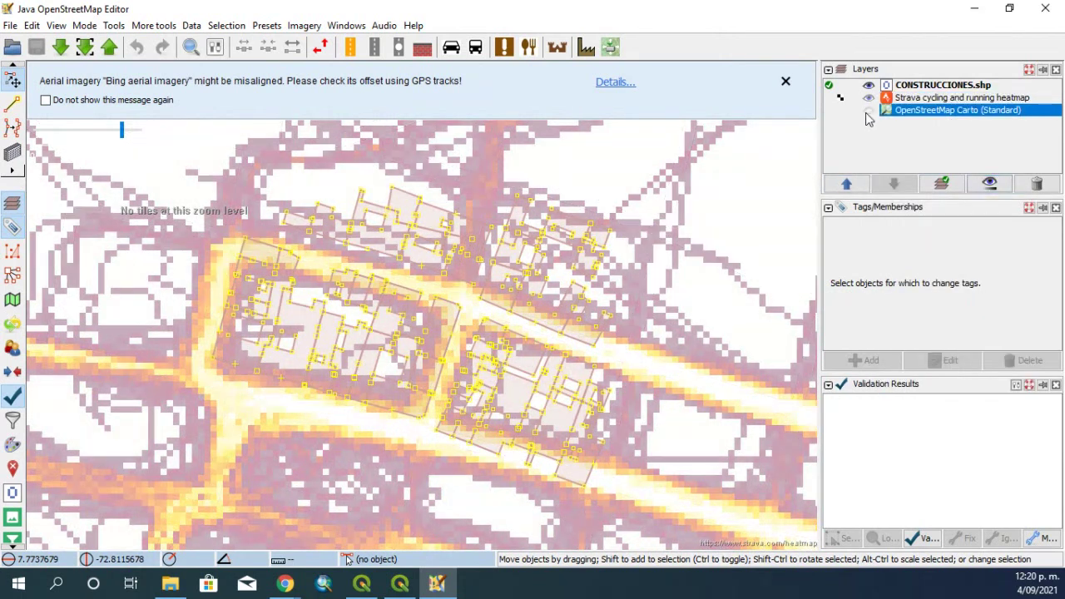
# Add the Bing aerial imagery layer and move the Strava heatmap layer above it
pyautogui.click(301, 26)
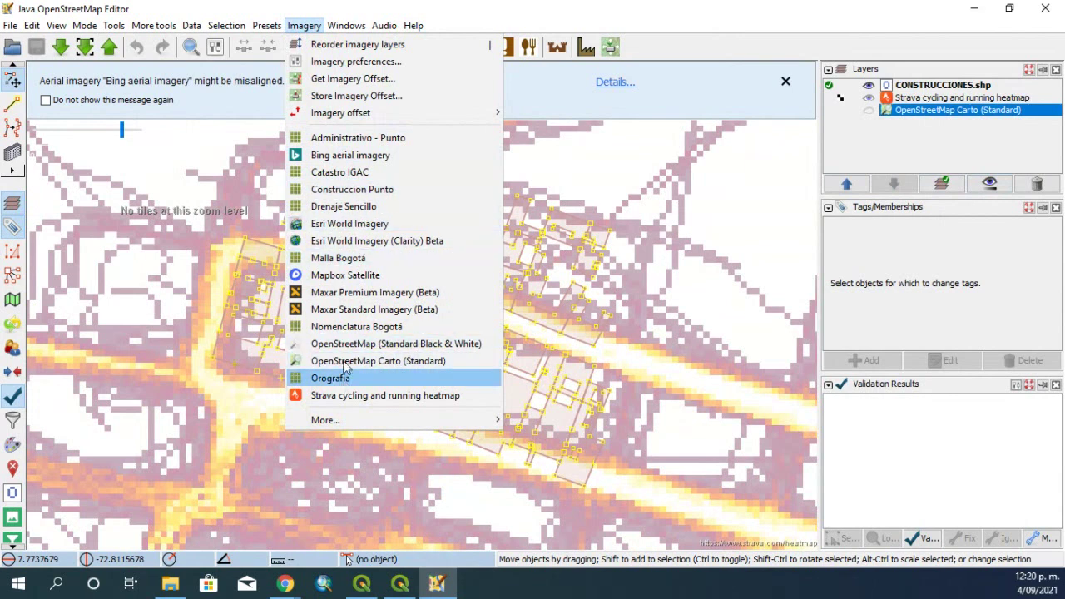
pyautogui.click(337, 156)
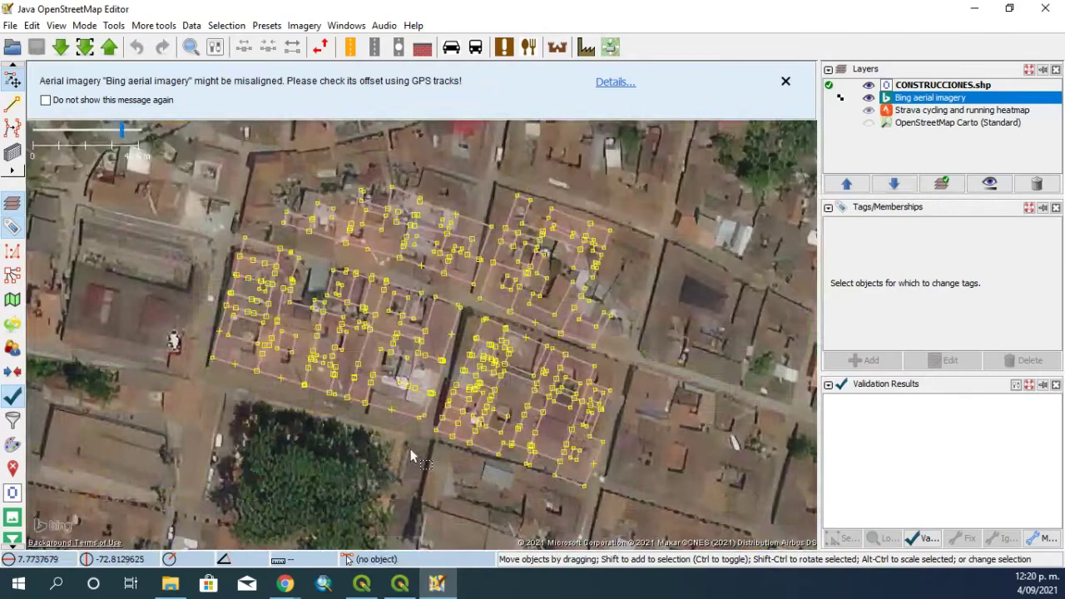
pyautogui.click(916, 110)
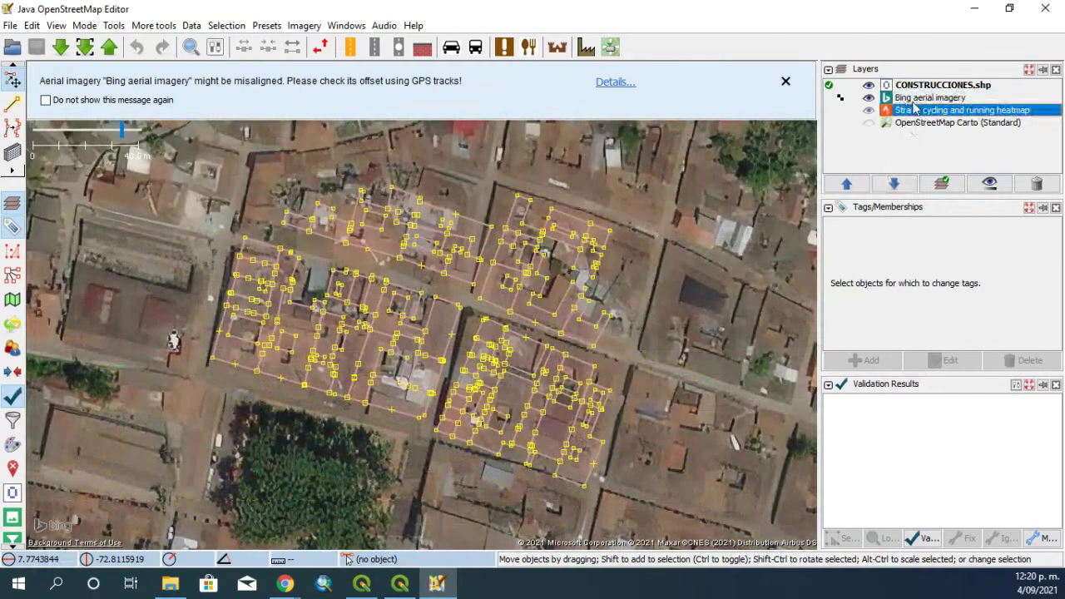
pyautogui.click(862, 187)
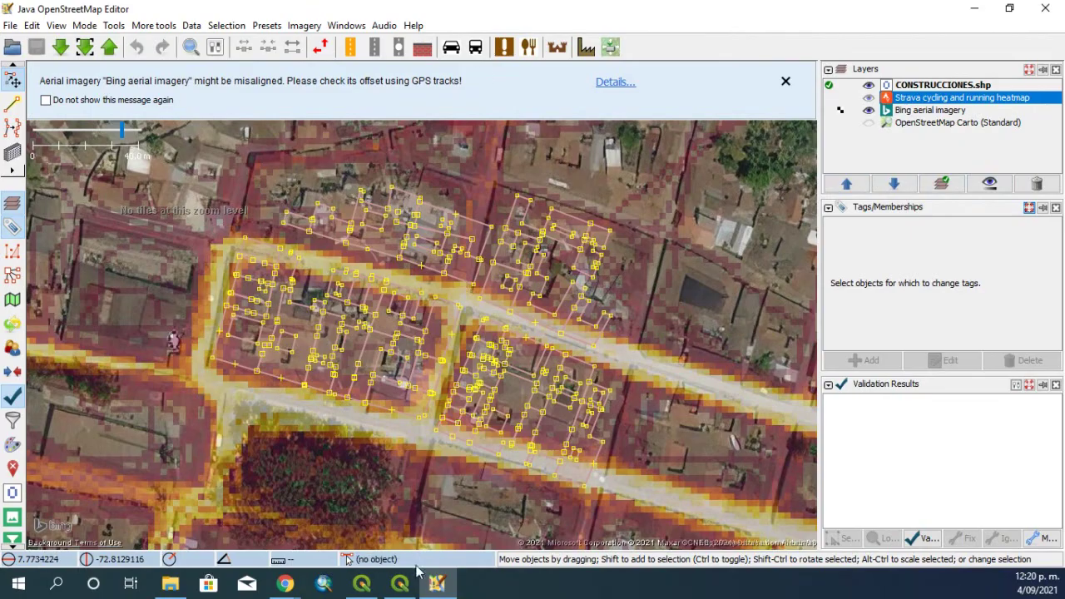
# Switch to QGIS and view all the red building blocks over the OSM Standard base map
pyautogui.click(401, 587)
pyautogui.click(364, 584)
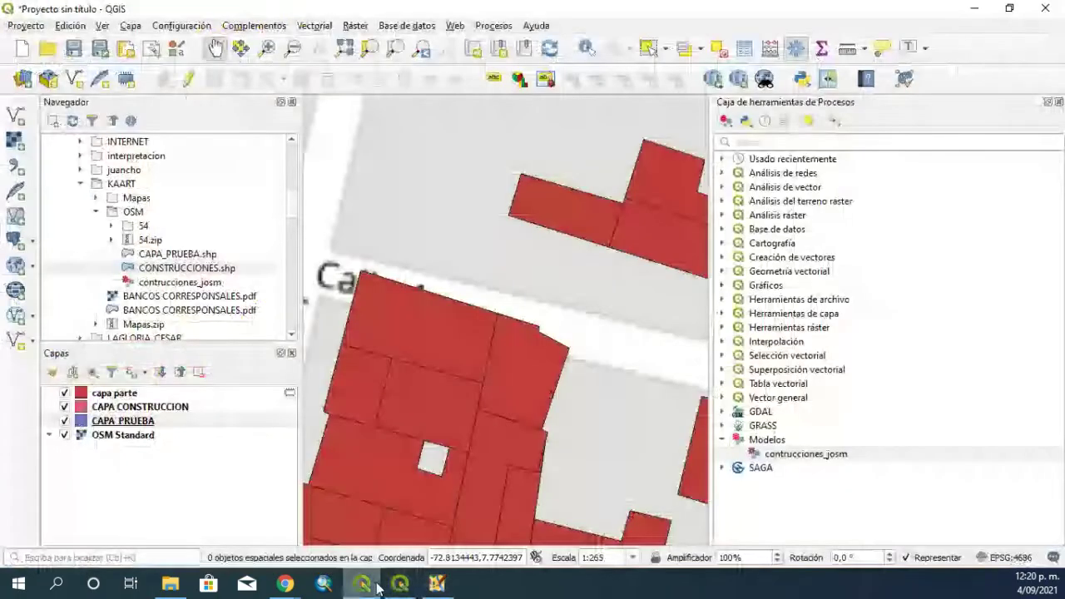
pyautogui.scroll(-3, 410, 397)
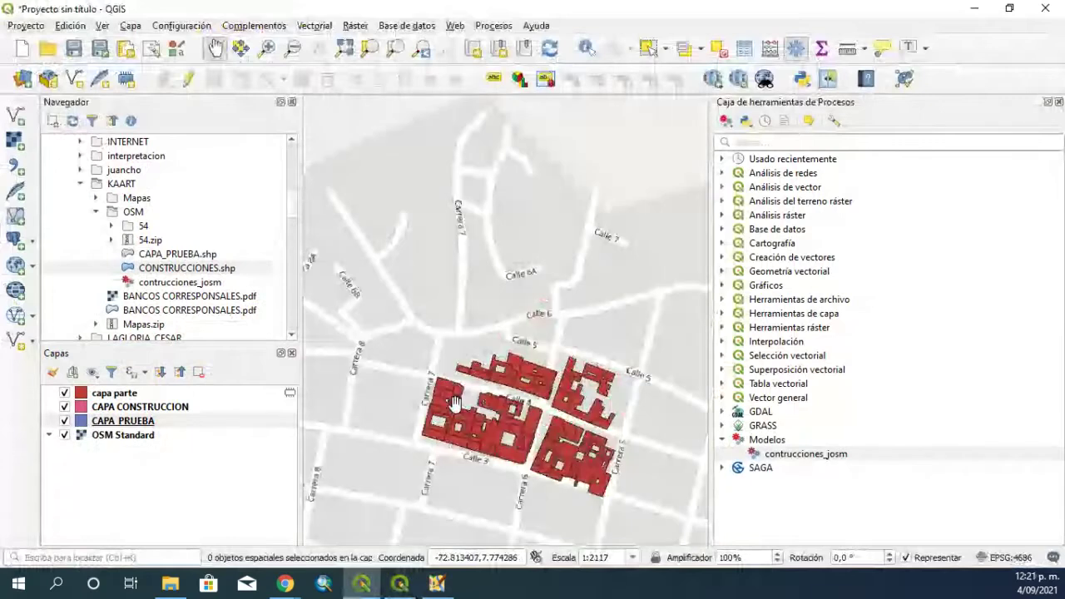
pyautogui.moveTo(504, 412); pyautogui.dragTo(470, 358)
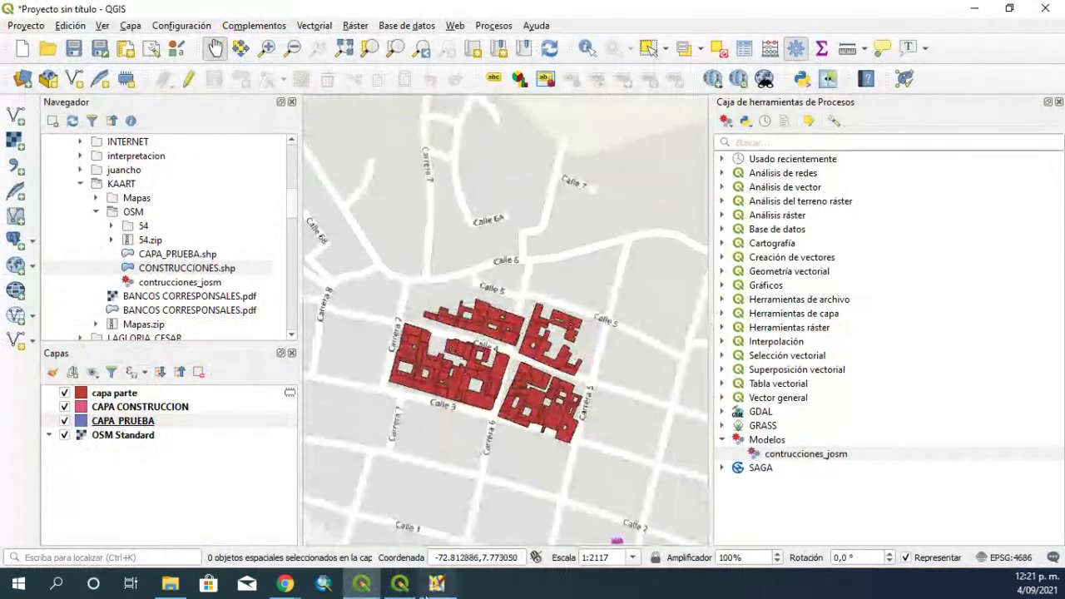
# Switch back to JOSM and examine how the building outlines fit the Strava heatmap streets and the Bing imagery
pyautogui.click(436, 585)
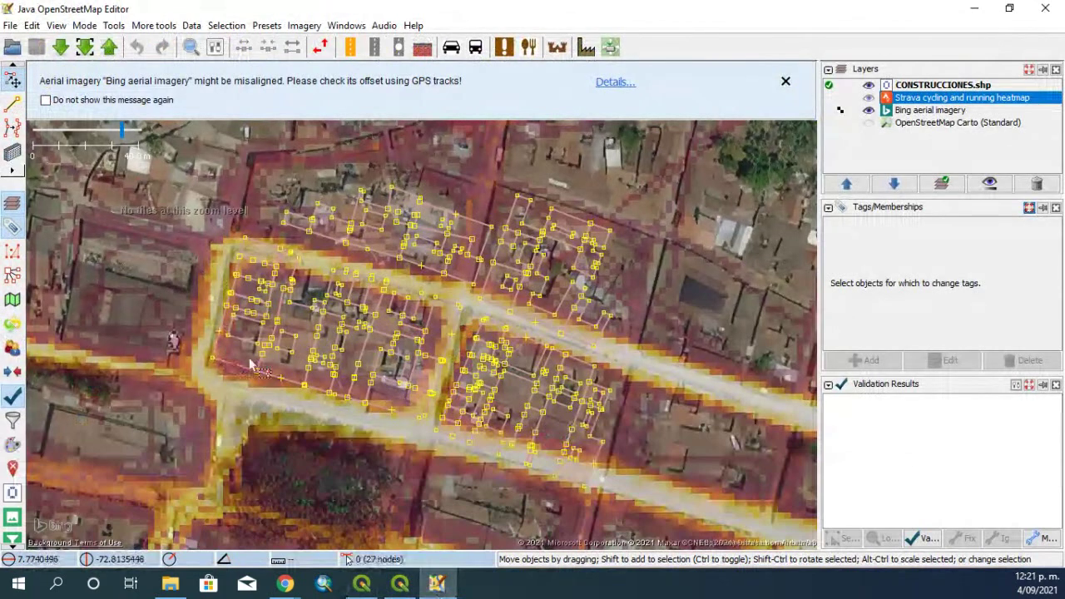
pyautogui.scroll(1, 249, 366)
pyautogui.scroll(-1, 246, 339)
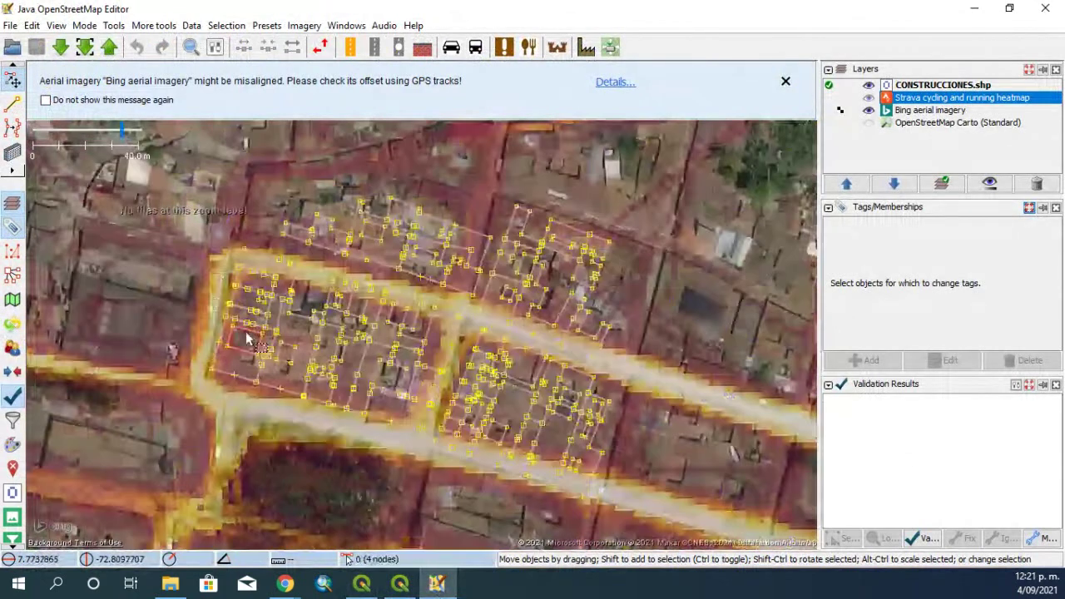
pyautogui.scroll(2, 247, 340)
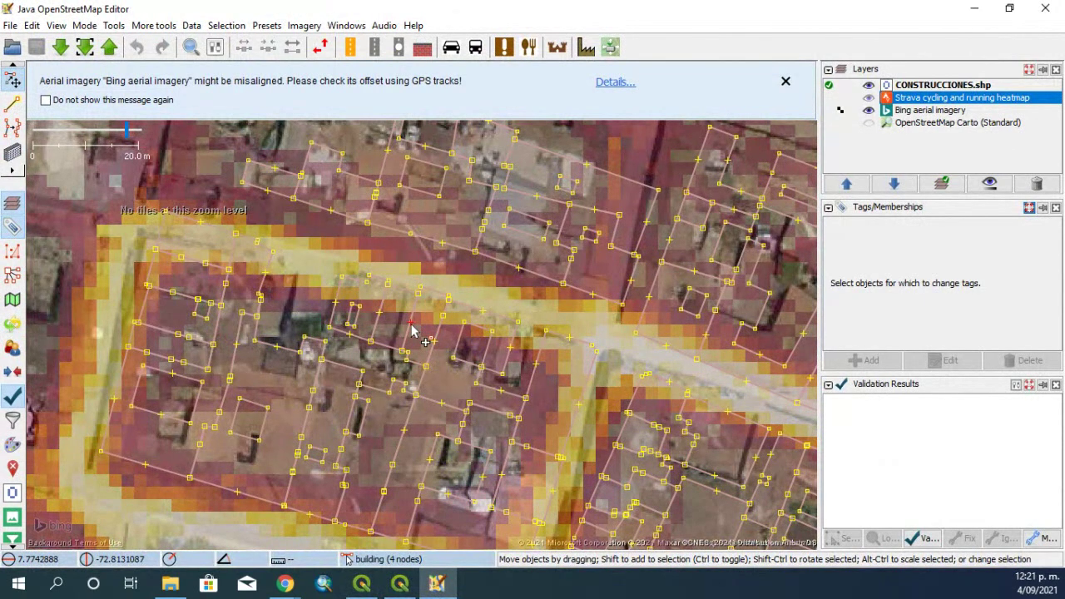
pyautogui.scroll(-2, 412, 332)
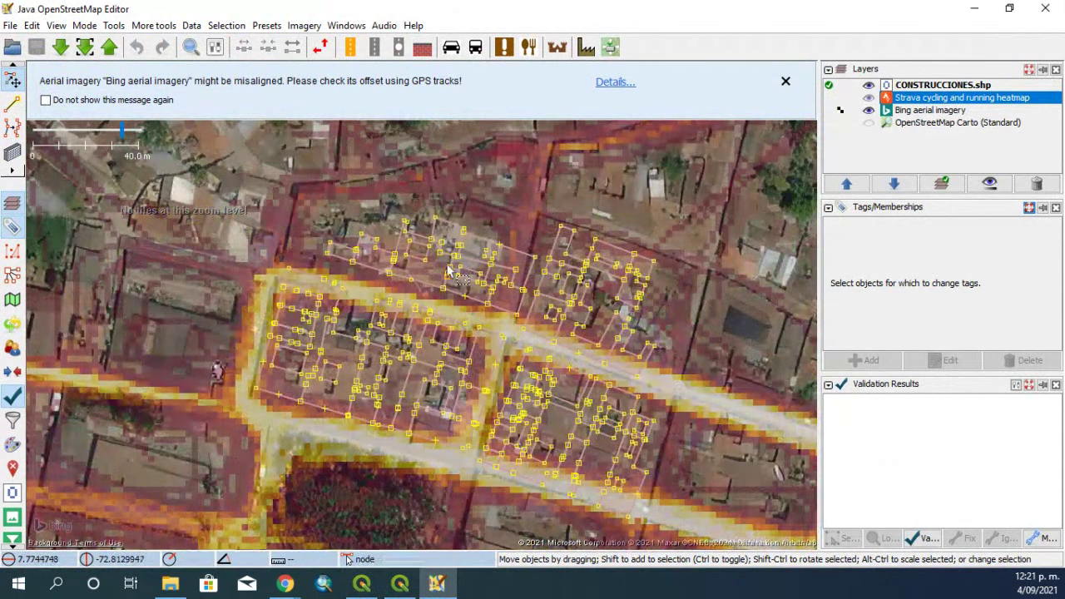
pyautogui.scroll(2, 416, 337)
pyautogui.scroll(-2, 429, 371)
pyautogui.scroll(2, 333, 406)
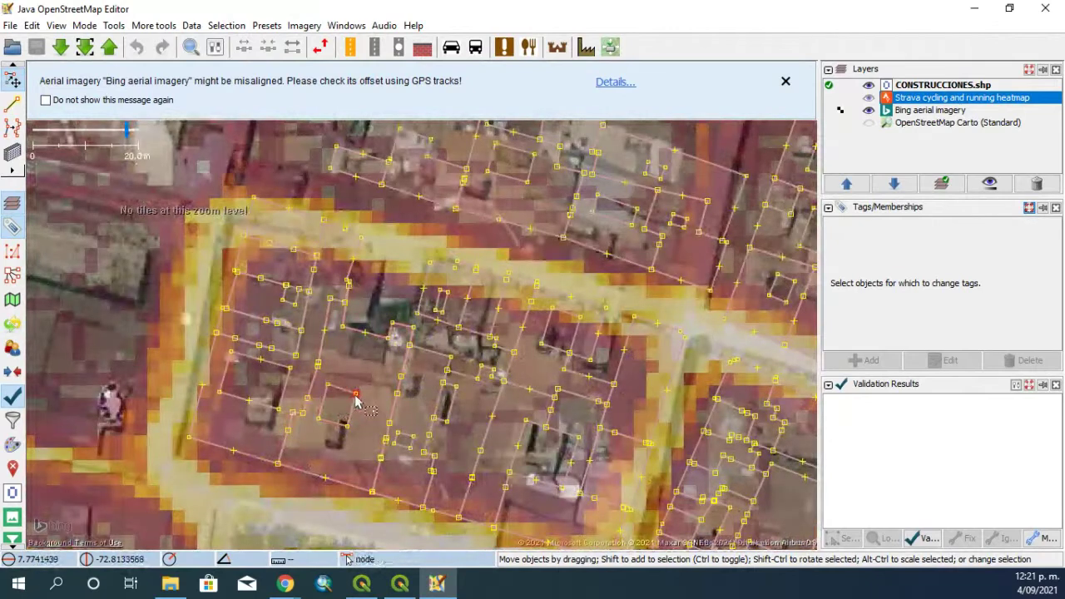
pyautogui.scroll(-2, 358, 408)
pyautogui.scroll(2, 557, 461)
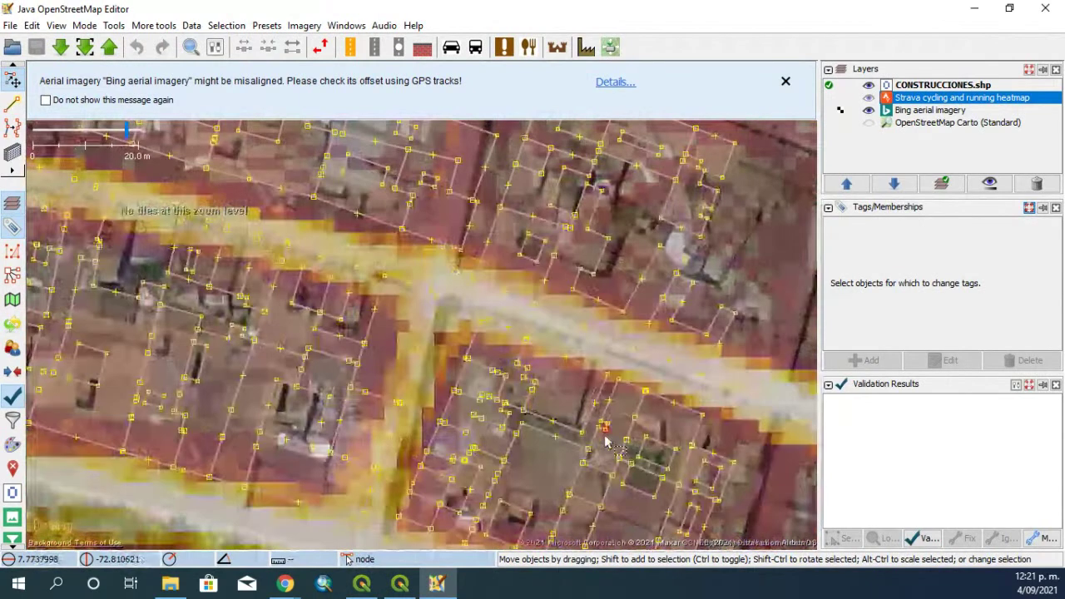
pyautogui.scroll(-2, 559, 411)
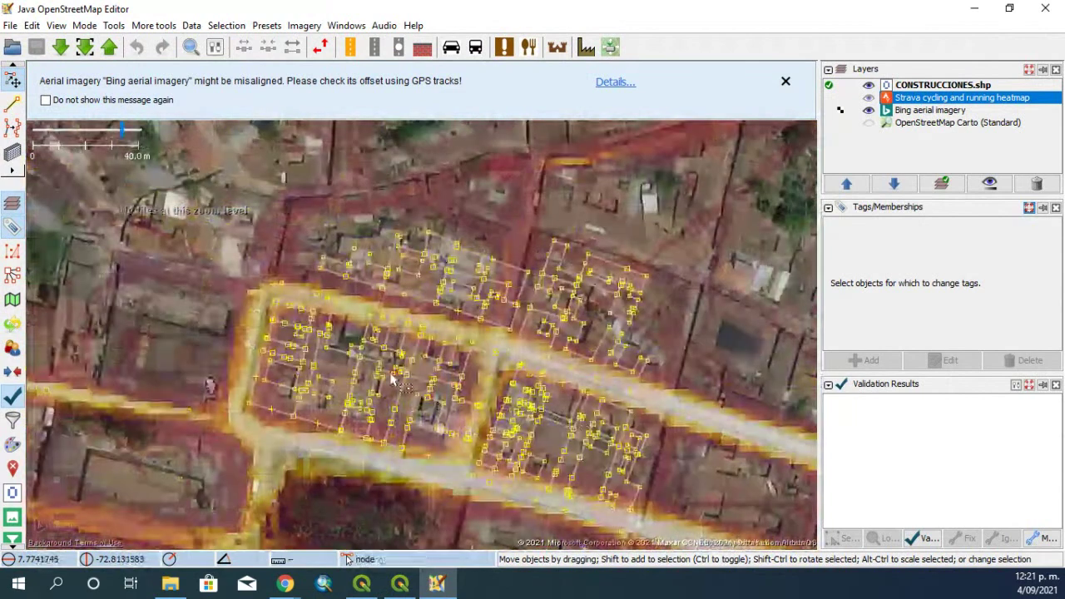
pyautogui.moveTo(399, 585)
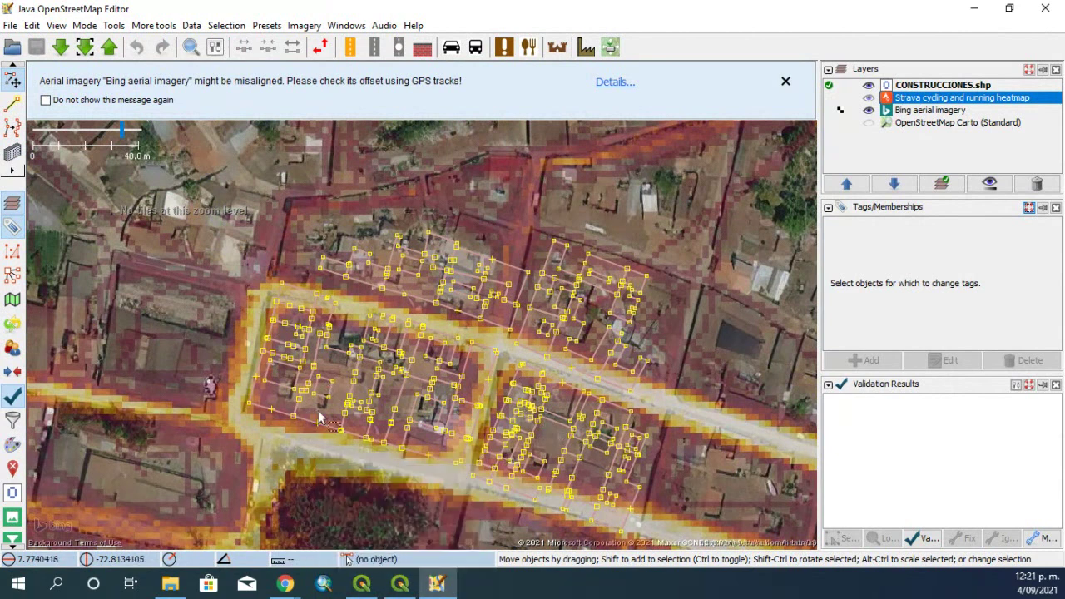
pyautogui.scroll(2, 337, 409)
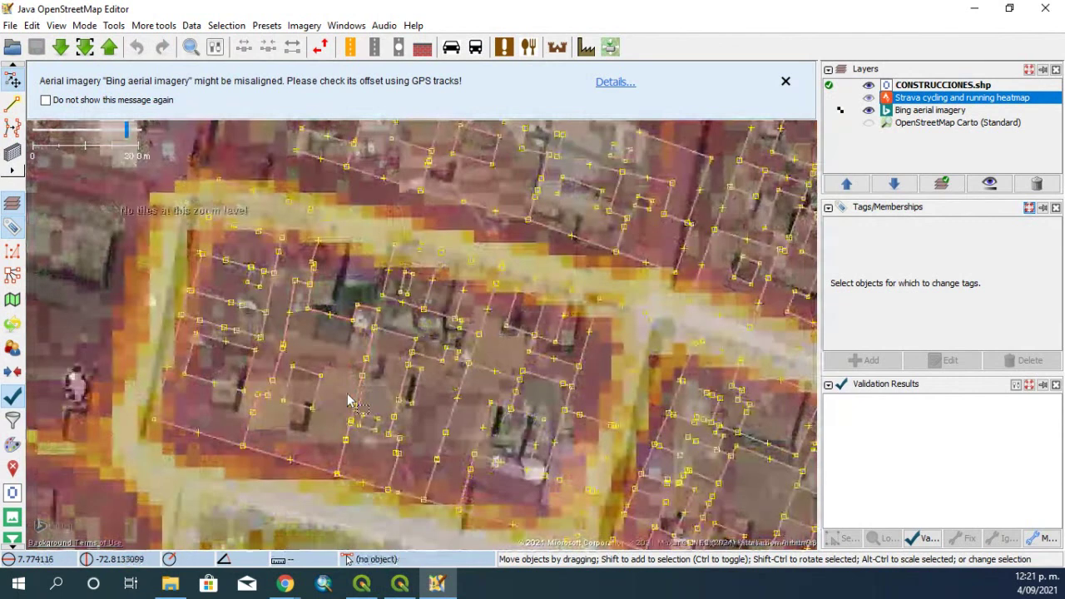
# Hide the Strava heatmap layer and compare the building outlines with the roofs on the Bing aerial imagery
pyautogui.click(868, 98)
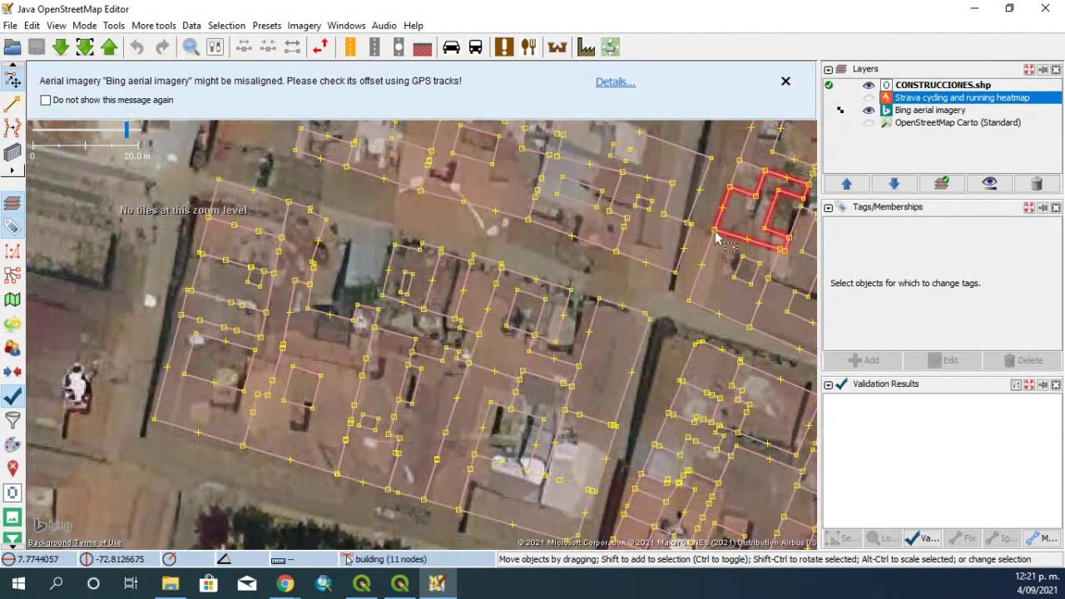
pyautogui.moveTo(620, 289); pyautogui.dragTo(587, 242)
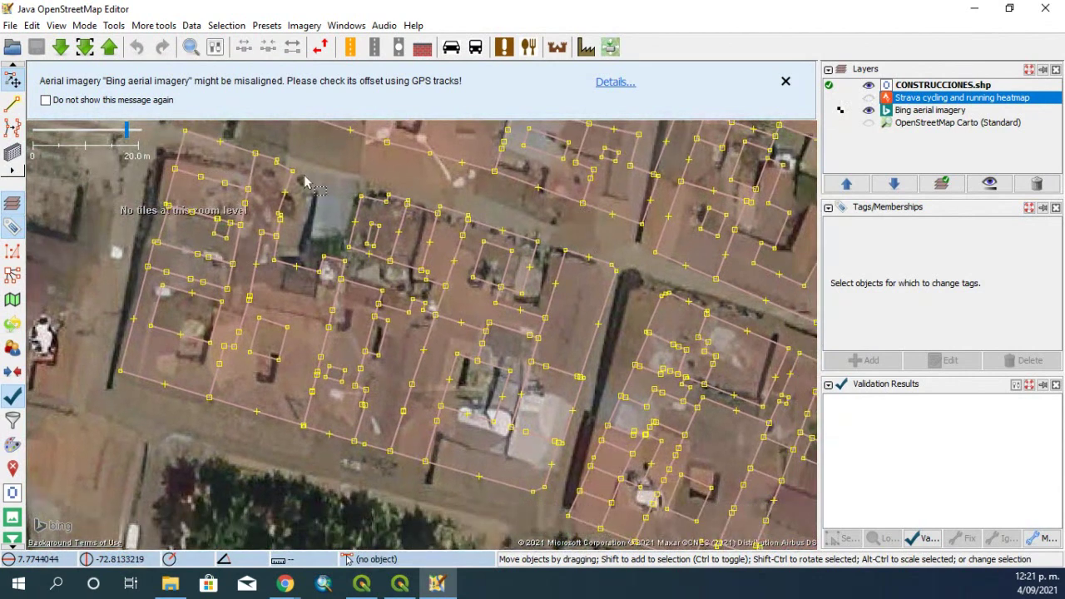
pyautogui.moveTo(268, 191); pyautogui.dragTo(266, 214)
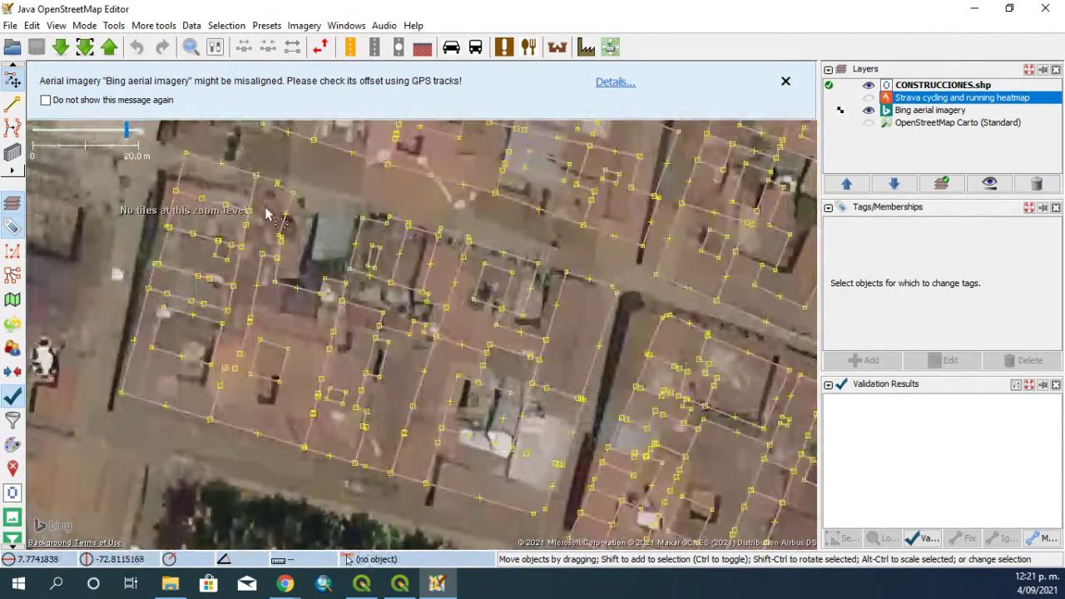
pyautogui.scroll(-2, 266, 214)
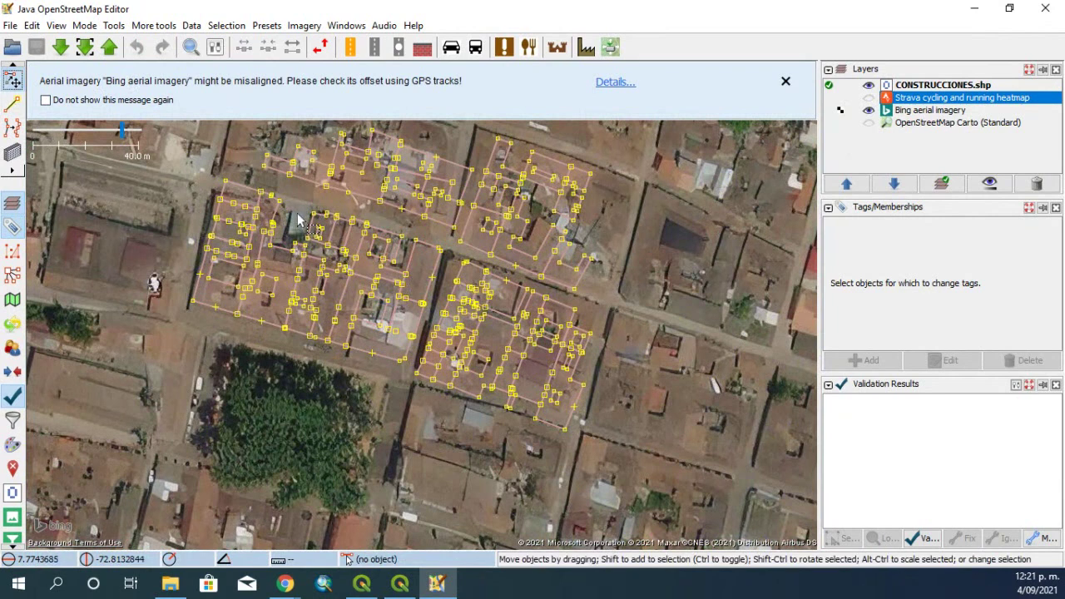
# Lasso-select all buildings of the block between Carrera 7, Carrera 6, Calle 4 and Calle 3
pyautogui.click(268, 210)
pyautogui.click(206, 183)
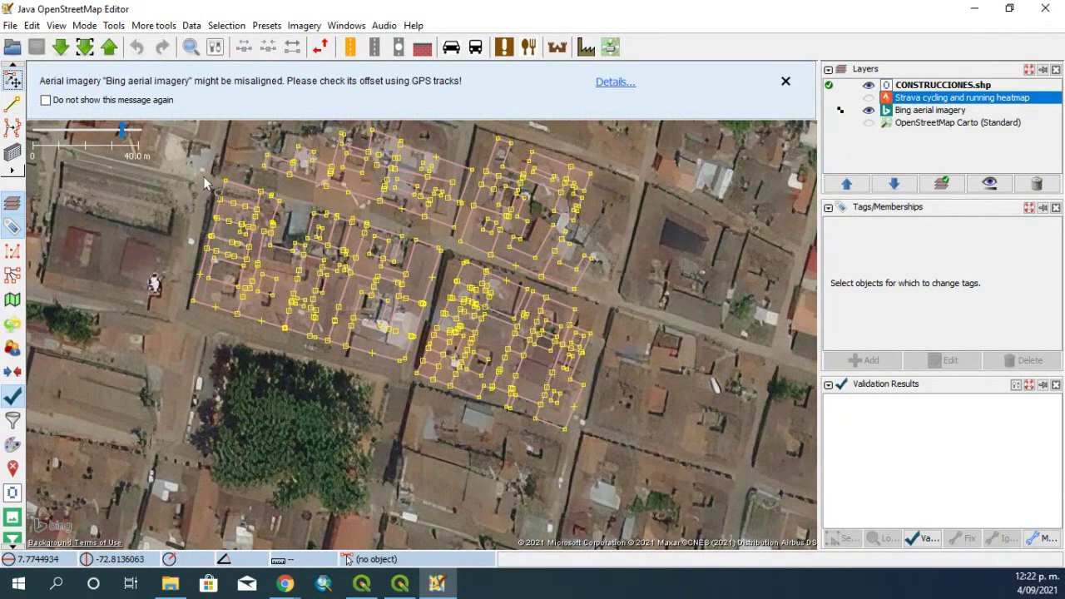
pyautogui.moveTo(205, 183)
pyautogui.mouseDown()
pyautogui.moveTo(202, 165)
pyautogui.moveTo(450, 262)
pyautogui.moveTo(413, 371)
pyautogui.moveTo(374, 389)
pyautogui.moveTo(220, 367)
pyautogui.moveTo(186, 319)
pyautogui.mouseUp()
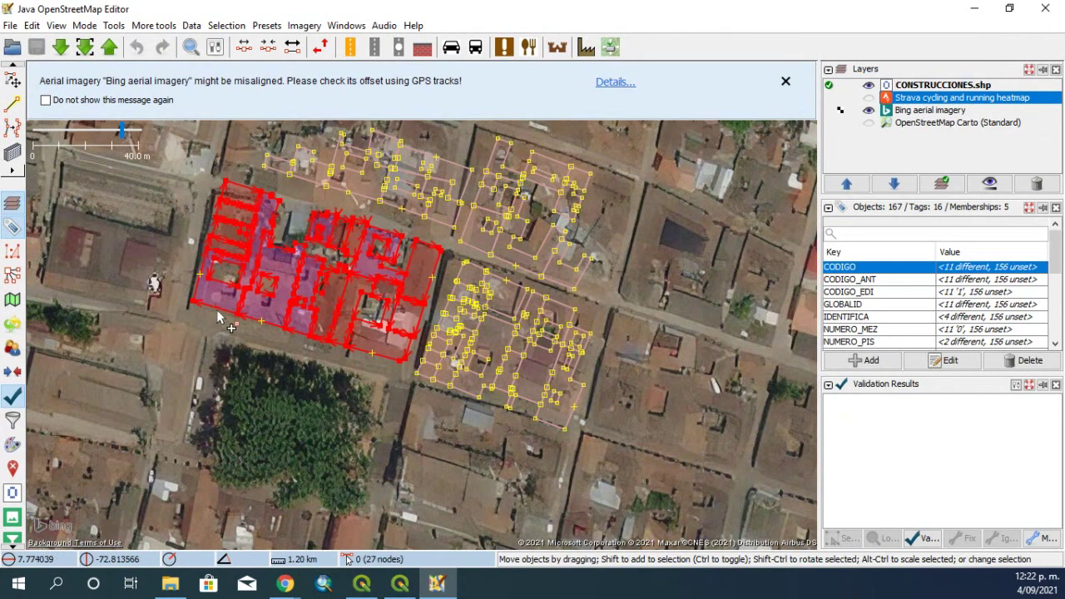
# Move the selected block slightly southwest and rotate it about 3.8° counterclockwise to fit the Bing imagery
pyautogui.moveTo(226, 320); pyautogui.dragTo(219, 315)
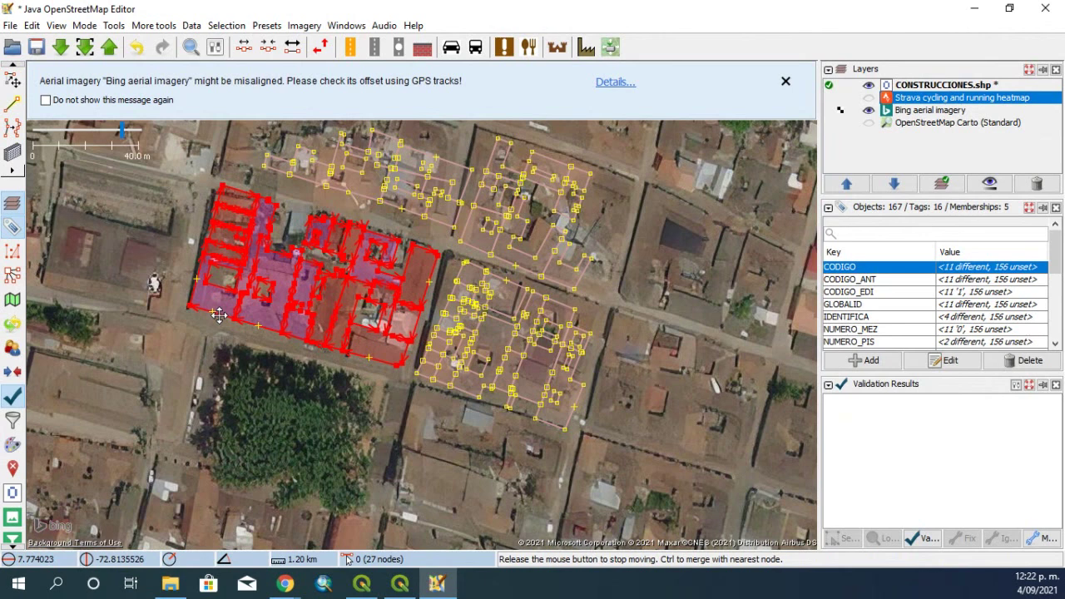
pyautogui.moveTo(218, 314); pyautogui.dragTo(221, 318)
pyautogui.press('Return')
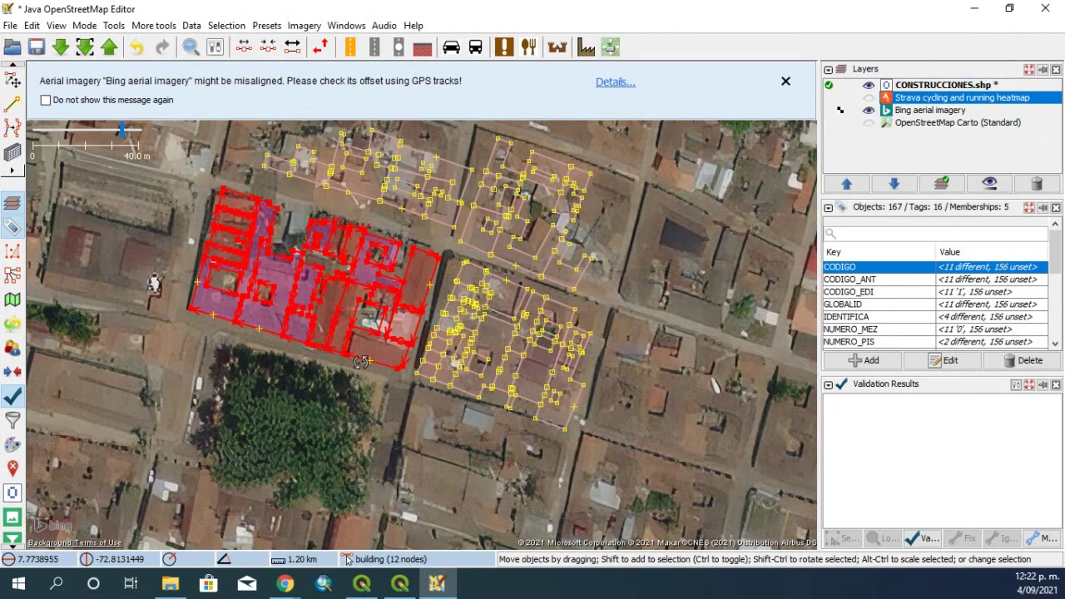
pyautogui.moveTo(359, 364); pyautogui.dragTo(372, 360)
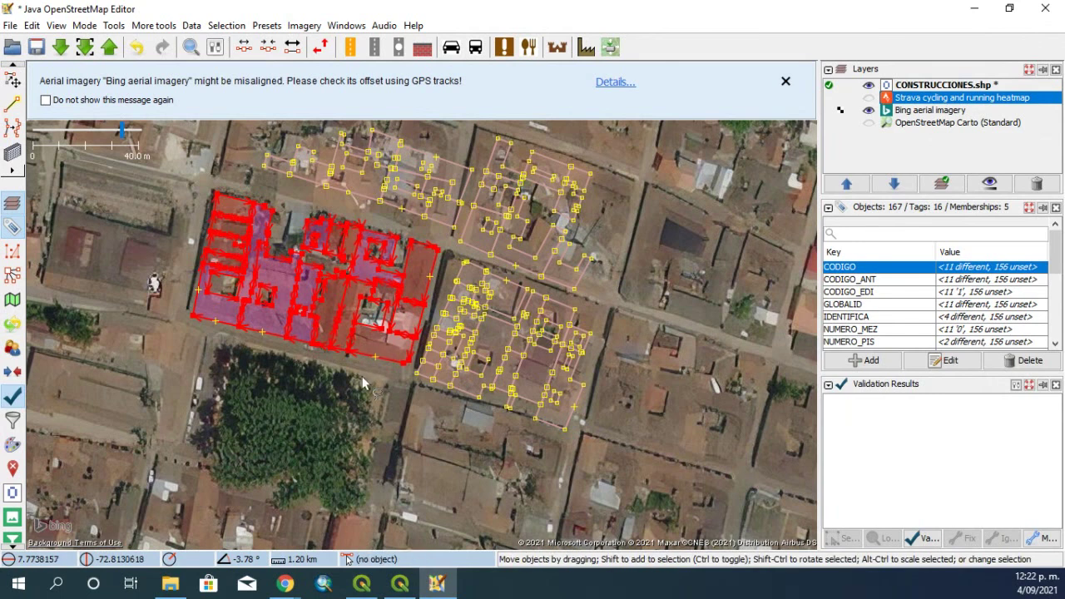
# Clear the block selection and examine how its building outlines fit the roofs on the Bing imagery
pyautogui.click(363, 383)
pyautogui.scroll(-2, 383, 369)
pyautogui.scroll(2, 342, 333)
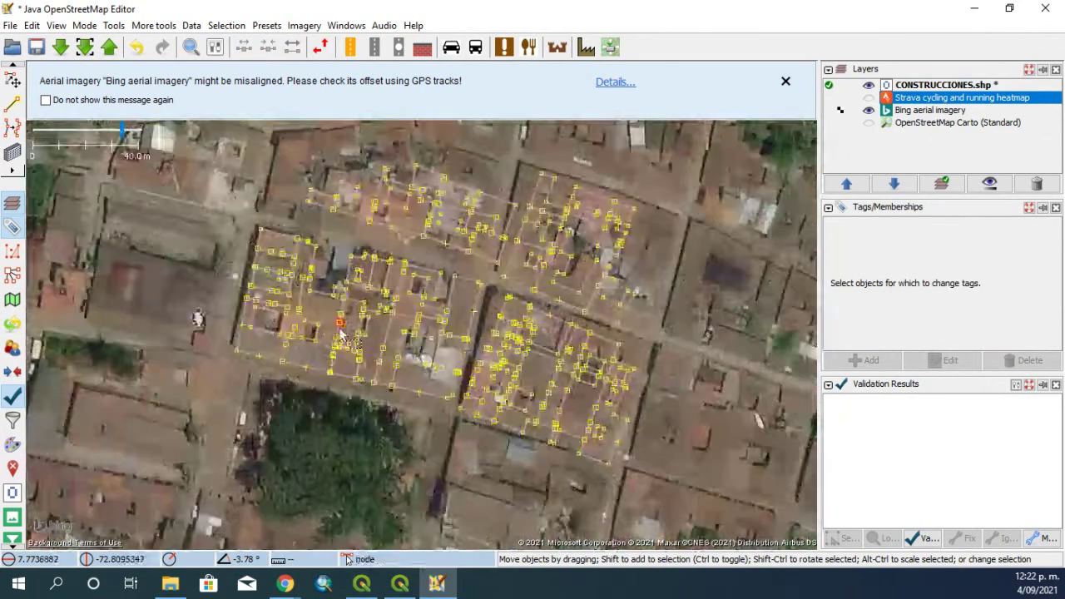
pyautogui.scroll(2, 342, 333)
pyautogui.click(360, 431)
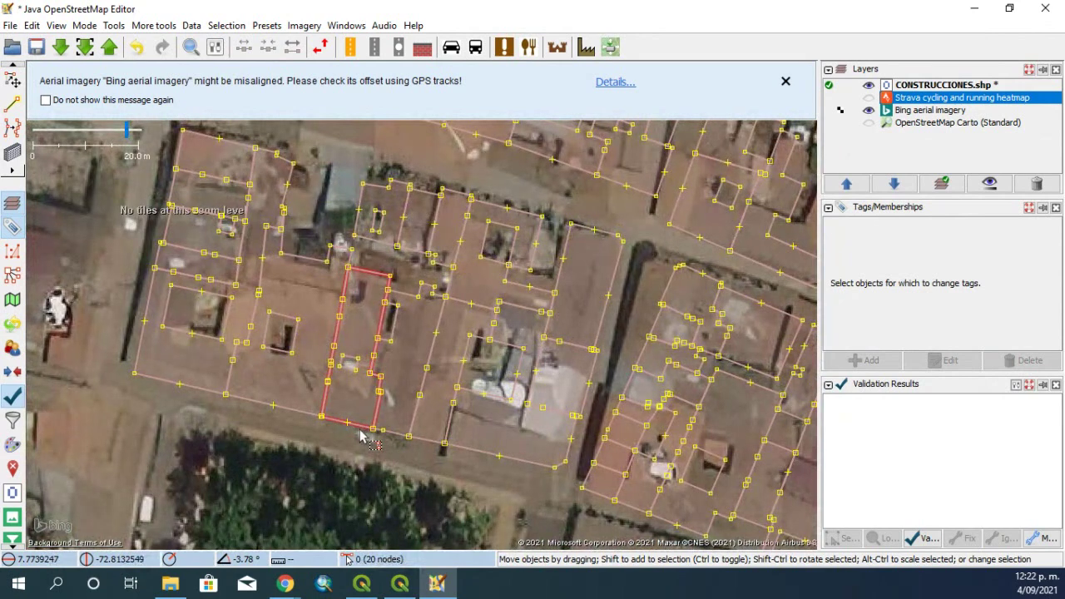
# Read through all the tags of the building at the aligned block's northwest corner
pyautogui.click(204, 142)
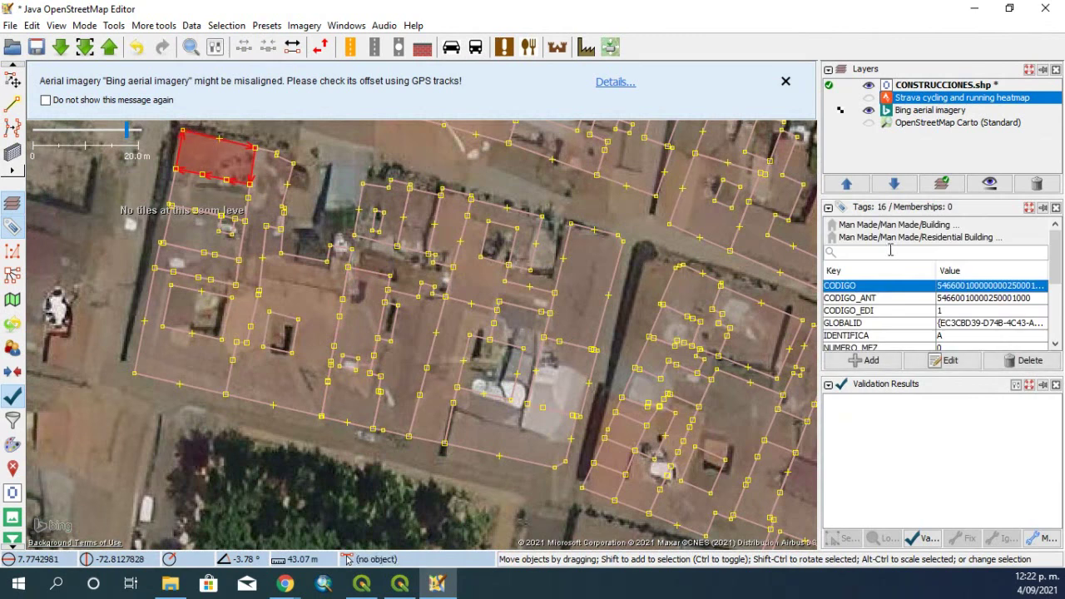
pyautogui.scroll(-3, 909, 331)
pyautogui.scroll(-1, 909, 332)
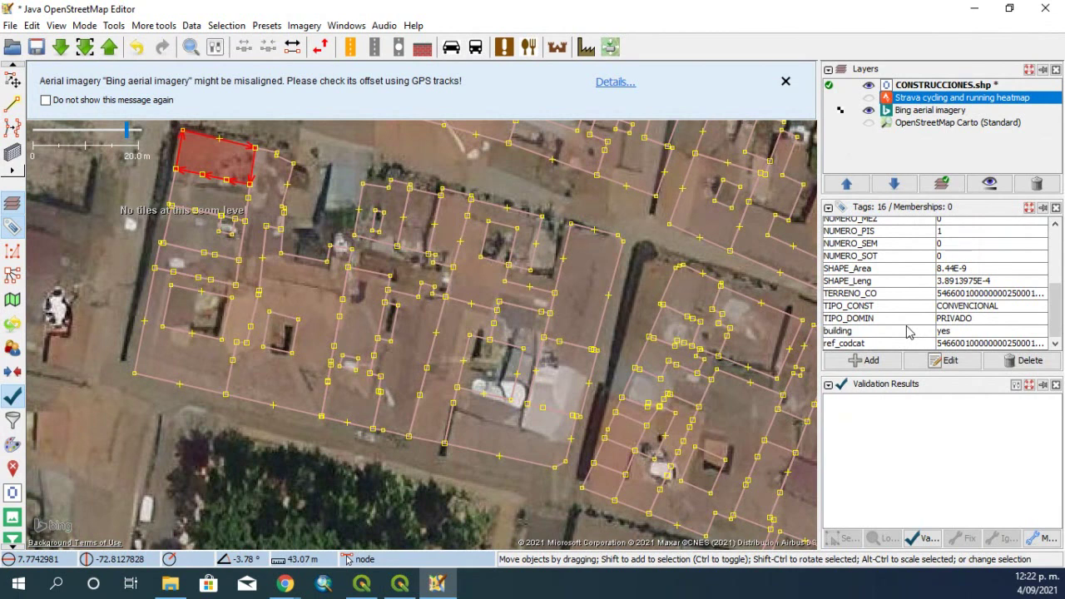
pyautogui.click(238, 447)
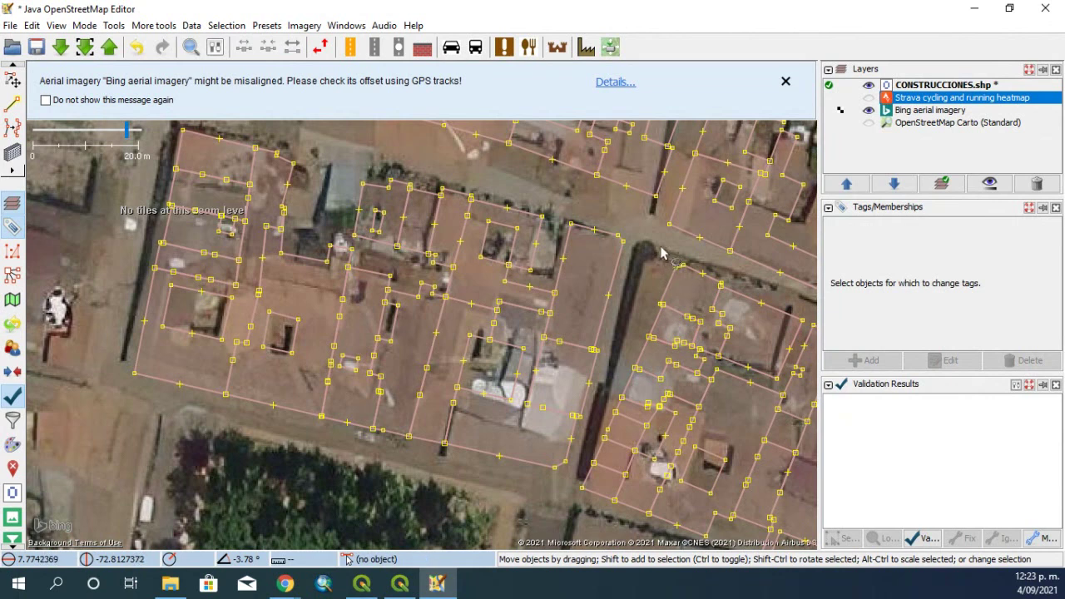
# Lasso-select all buildings of the block just east of the aligned one and delete them
pyautogui.scroll(-2, 659, 300)
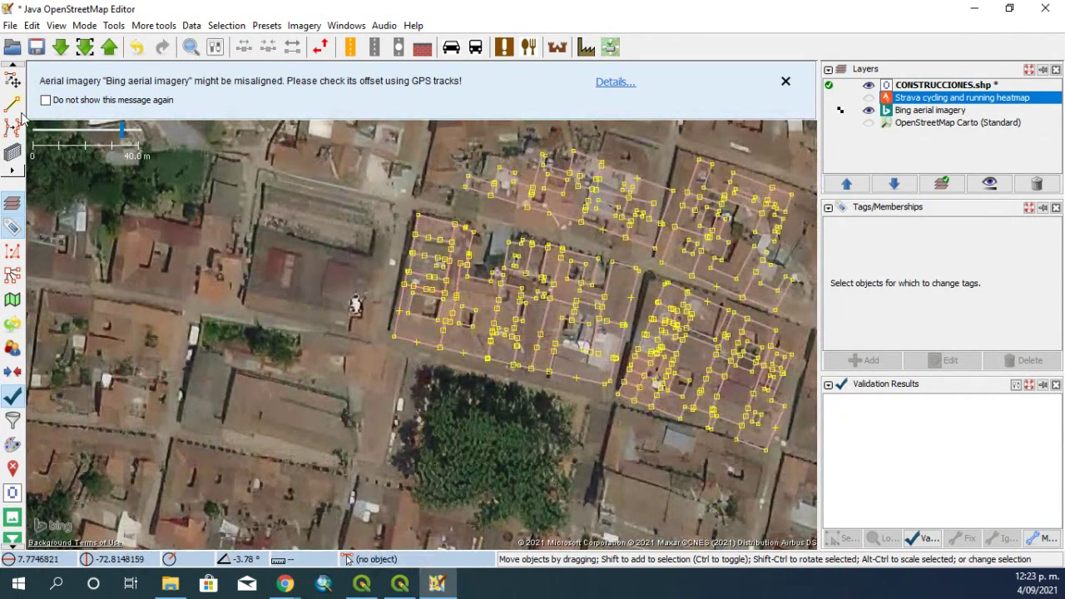
pyautogui.click(12, 79)
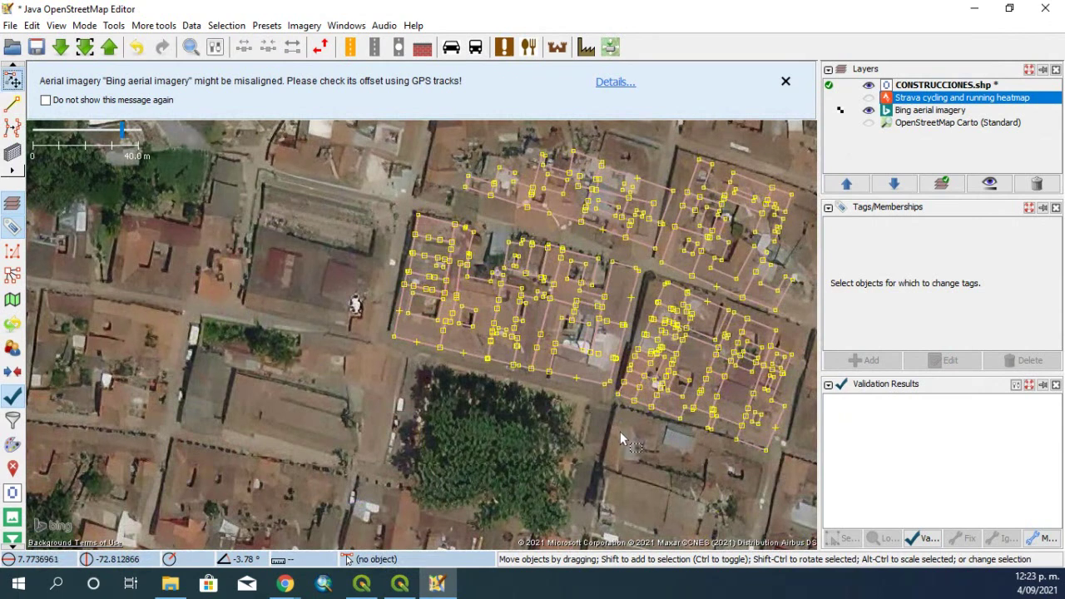
pyautogui.moveTo(630, 414)
pyautogui.mouseDown()
pyautogui.moveTo(614, 398)
pyautogui.moveTo(643, 319)
pyautogui.moveTo(670, 277)
pyautogui.moveTo(699, 284)
pyautogui.moveTo(797, 343)
pyautogui.moveTo(806, 440)
pyautogui.moveTo(780, 483)
pyautogui.moveTo(767, 482)
pyautogui.mouseUp()
pyautogui.press('Delete')
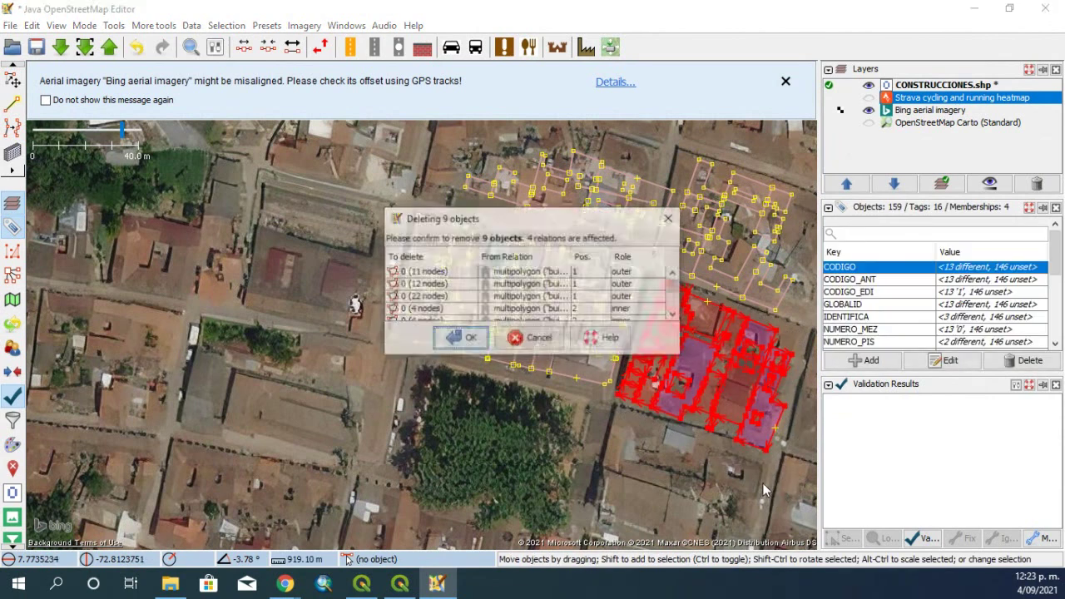
pyautogui.click(464, 338)
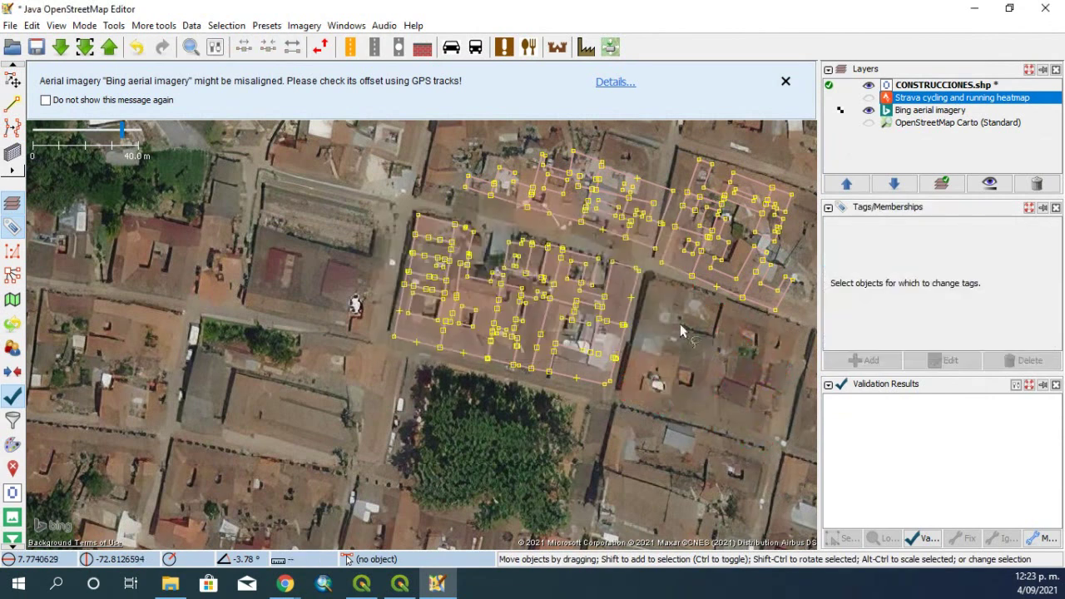
# Delete all buildings of the two blocks north of the aligned one, including the leftover way in the northeastern block
pyautogui.moveTo(687, 334); pyautogui.dragTo(611, 429)
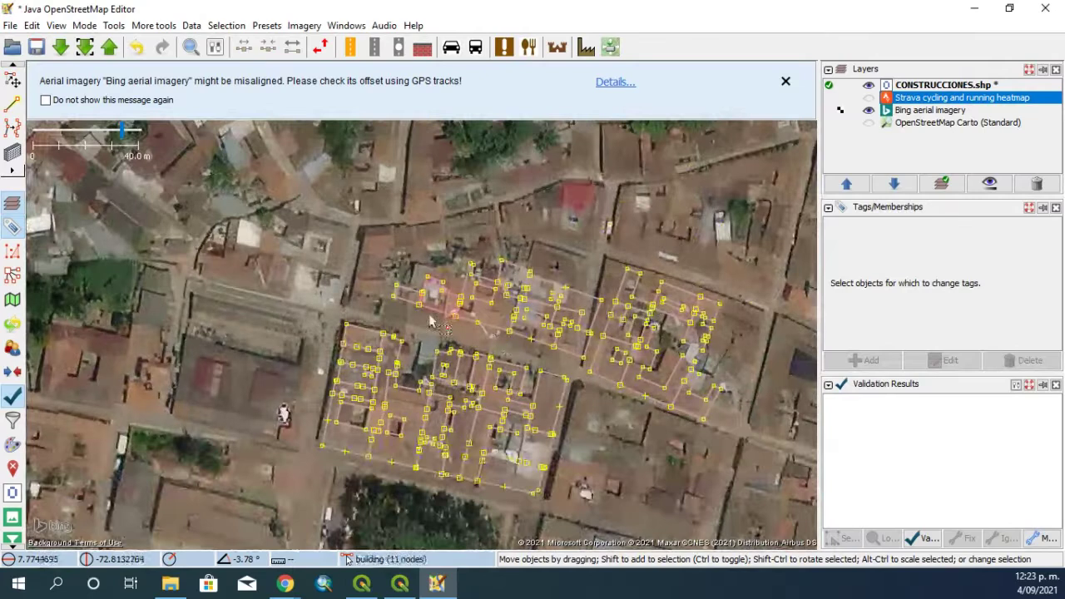
pyautogui.moveTo(420, 323)
pyautogui.mouseDown()
pyautogui.moveTo(388, 313)
pyautogui.moveTo(379, 272)
pyautogui.moveTo(509, 231)
pyautogui.moveTo(628, 242)
pyautogui.moveTo(678, 274)
pyautogui.moveTo(748, 383)
pyautogui.moveTo(711, 430)
pyautogui.moveTo(634, 410)
pyautogui.moveTo(545, 371)
pyautogui.mouseUp()
pyautogui.press('Delete')
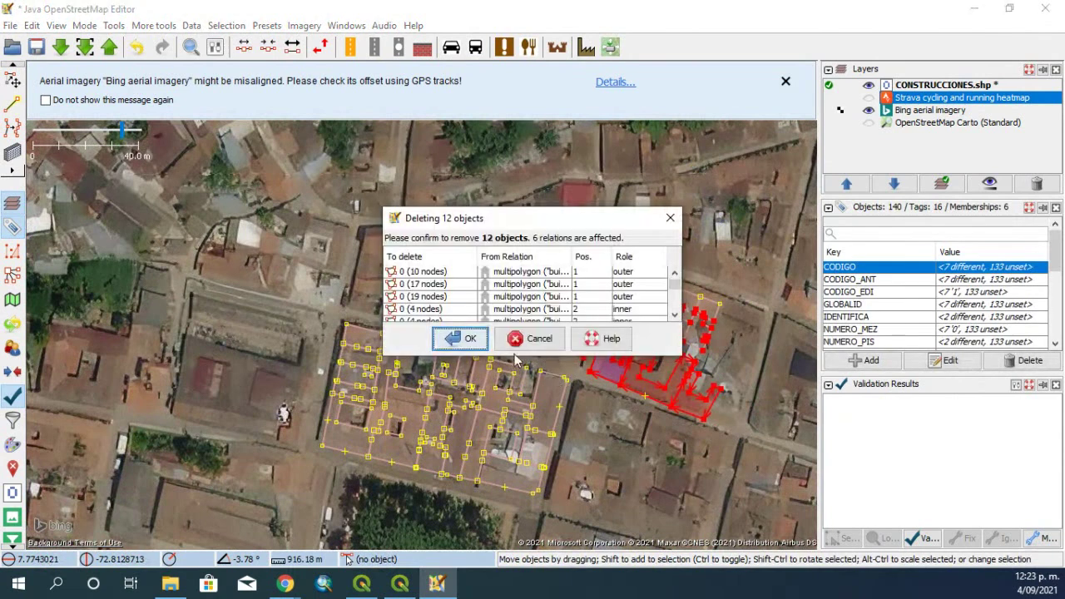
pyautogui.click(462, 339)
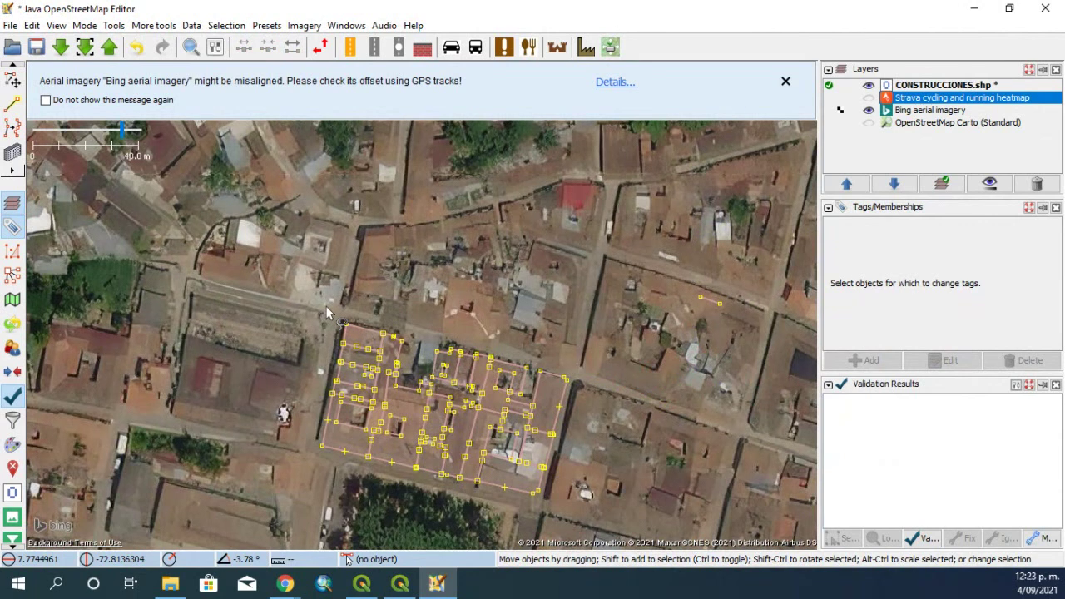
pyautogui.moveTo(692, 335)
pyautogui.mouseDown()
pyautogui.moveTo(750, 329)
pyautogui.moveTo(738, 305)
pyautogui.mouseUp()
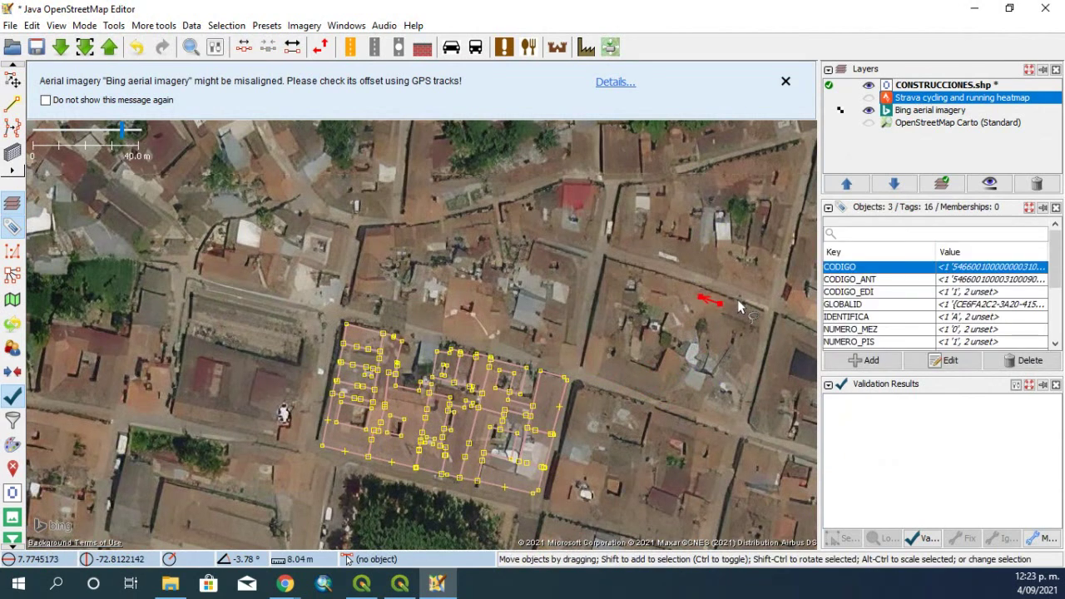
pyautogui.press('Delete')
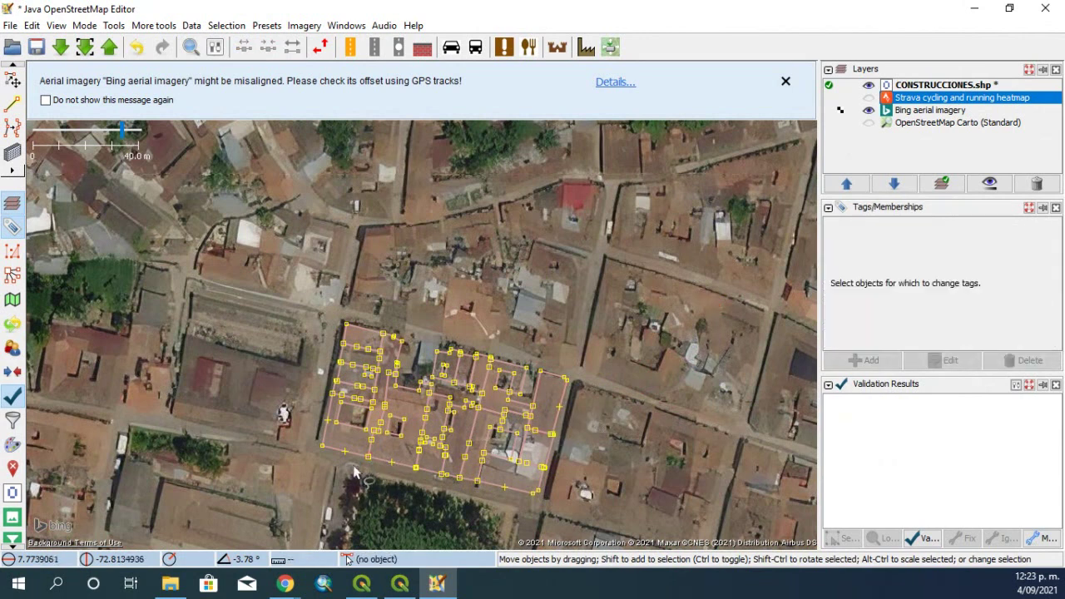
# Select all buildings of the remaining block and delete the tags from CODIGO through TIPO_DOMIN, keeping only building and ref_codcat
pyautogui.moveTo(303, 307)
pyautogui.mouseDown()
pyautogui.moveTo(503, 419)
pyautogui.moveTo(615, 458)
pyautogui.mouseUp()
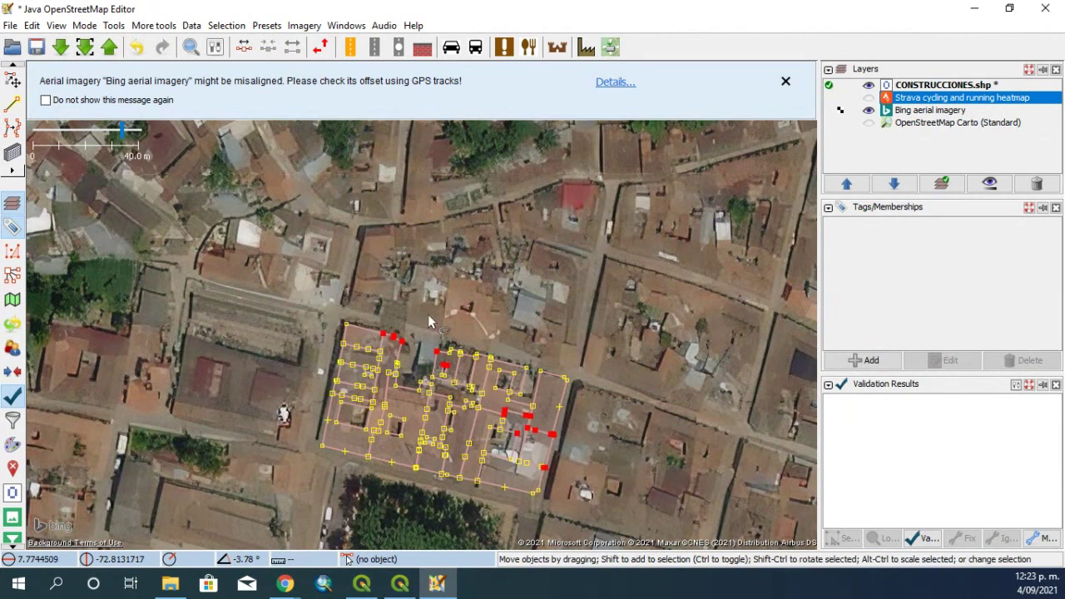
pyautogui.moveTo(301, 296)
pyautogui.mouseDown()
pyautogui.moveTo(556, 360)
pyautogui.moveTo(500, 529)
pyautogui.moveTo(278, 449)
pyautogui.mouseUp()
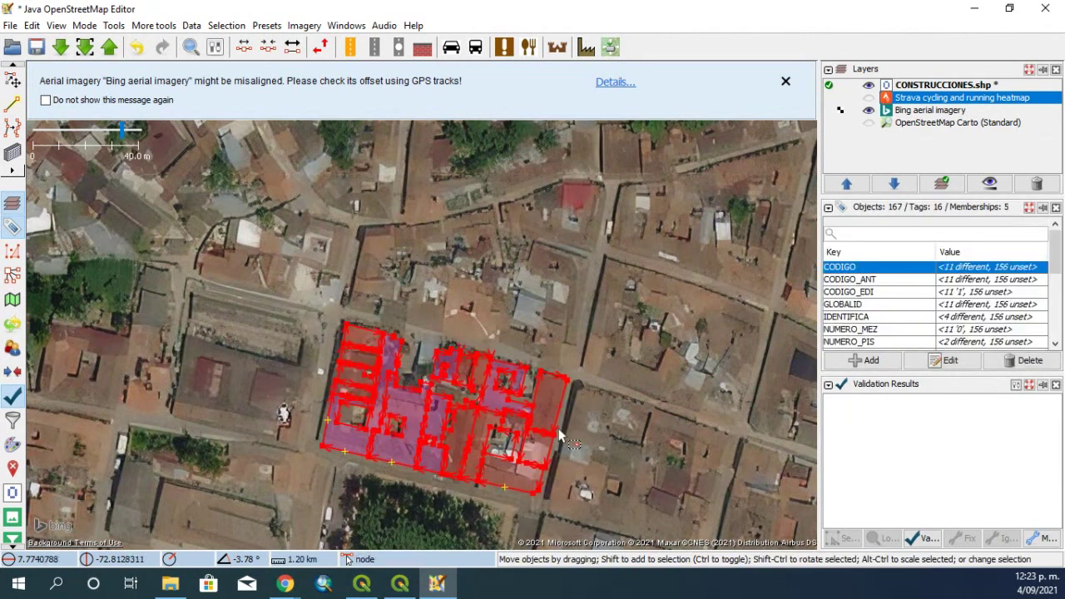
pyautogui.keyDown('ctrl'); pyautogui.click(863, 281); pyautogui.keyUp('ctrl')
pyautogui.keyDown('ctrl'); pyautogui.click(862, 282); pyautogui.keyUp('ctrl')
pyautogui.keyDown('ctrl'); pyautogui.click(848, 284); pyautogui.keyUp('ctrl')
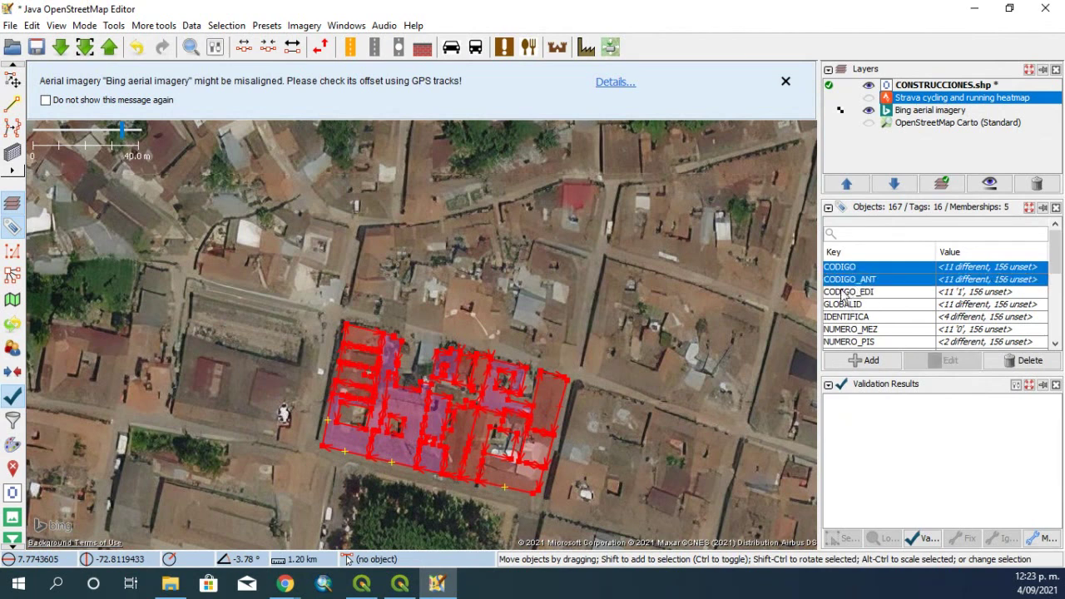
pyautogui.keyDown('ctrl'); pyautogui.click(848, 292); pyautogui.keyUp('ctrl')
pyautogui.keyDown('ctrl'); pyautogui.click(847, 304); pyautogui.keyUp('ctrl')
pyautogui.keyDown('ctrl'); pyautogui.click(848, 317); pyautogui.keyUp('ctrl')
pyautogui.keyDown('ctrl'); pyautogui.click(847, 329); pyautogui.keyUp('ctrl')
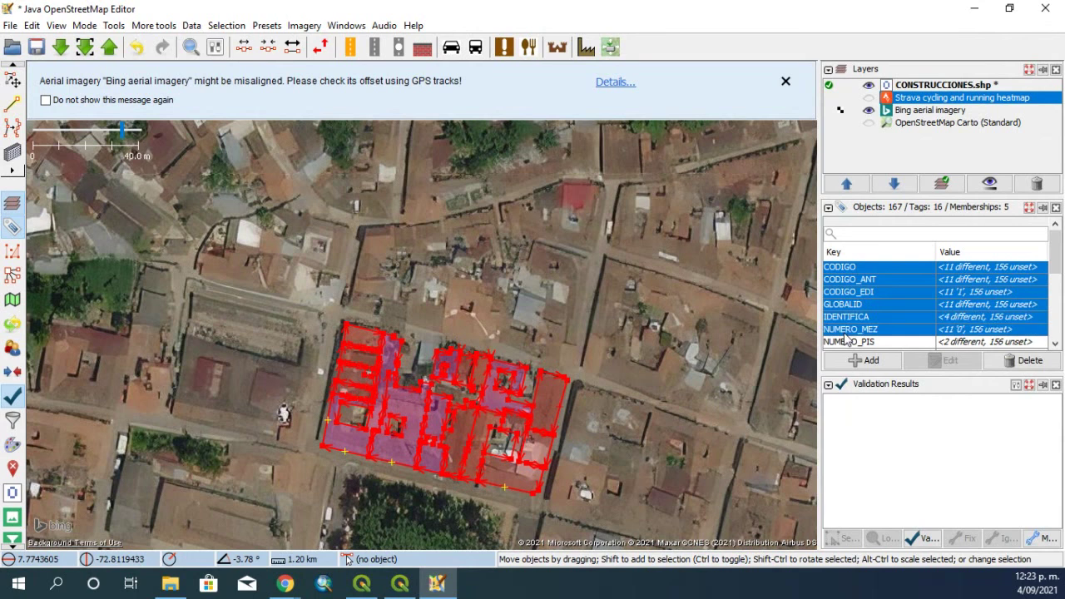
pyautogui.scroll(-1, 846, 339)
pyautogui.keyDown('ctrl'); pyautogui.click(848, 319); pyautogui.keyUp('ctrl')
pyautogui.keyDown('ctrl'); pyautogui.click(847, 331); pyautogui.keyUp('ctrl')
pyautogui.keyDown('ctrl'); pyautogui.click(849, 343); pyautogui.keyUp('ctrl')
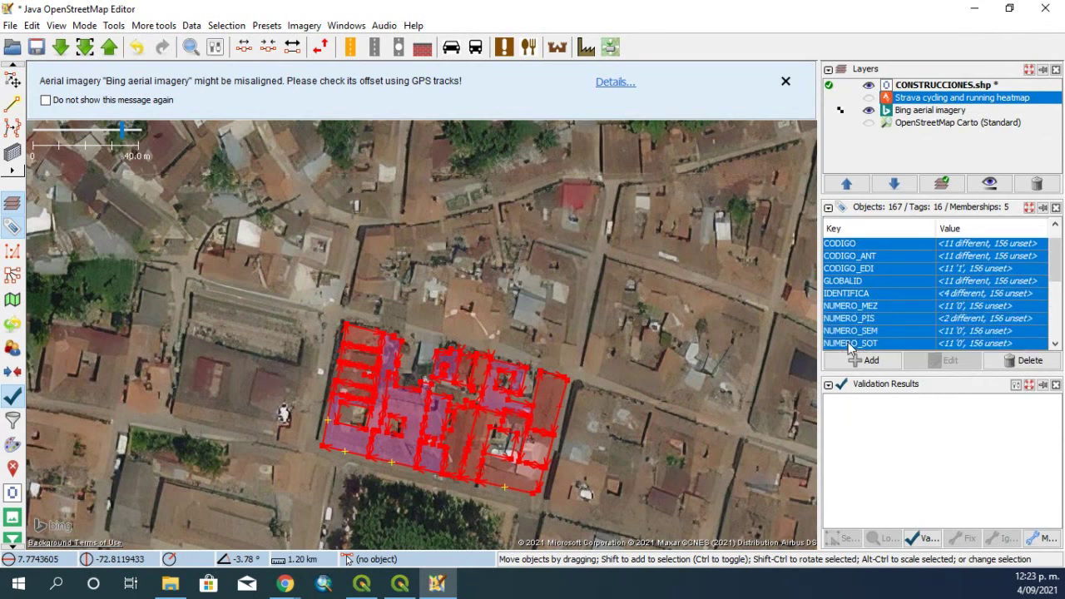
pyautogui.scroll(-1, 850, 348)
pyautogui.keyDown('ctrl'); pyautogui.click(851, 333); pyautogui.keyUp('ctrl')
pyautogui.keyDown('ctrl'); pyautogui.click(855, 345); pyautogui.keyUp('ctrl')
pyautogui.scroll(-2, 868, 340)
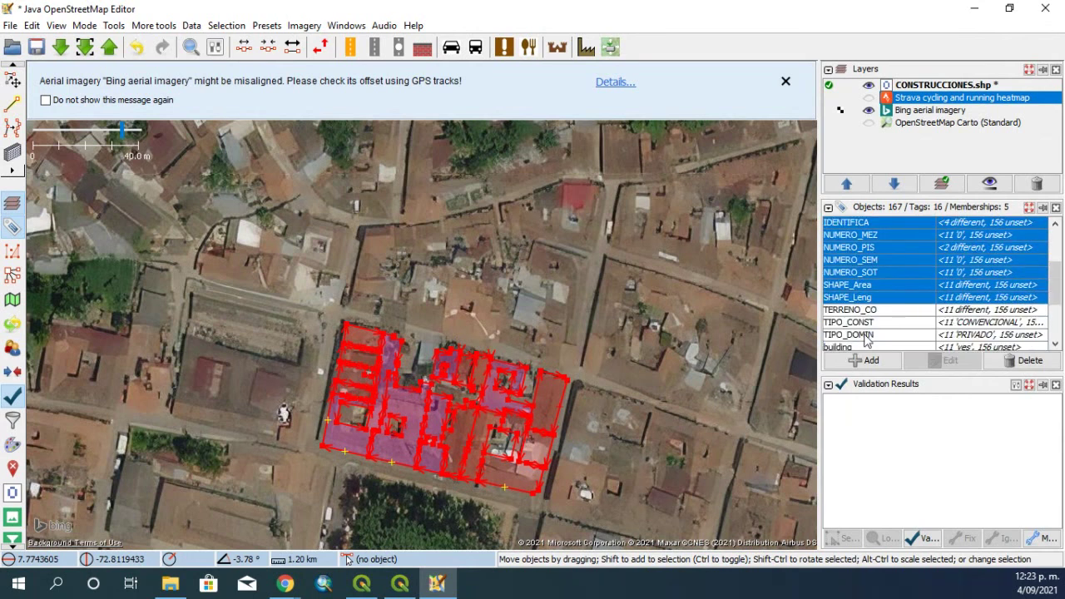
pyautogui.keyDown('ctrl'); pyautogui.click(866, 310); pyautogui.keyUp('ctrl')
pyautogui.keyDown('ctrl'); pyautogui.click(864, 323); pyautogui.keyUp('ctrl')
pyautogui.keyDown('ctrl'); pyautogui.click(862, 335); pyautogui.keyUp('ctrl')
pyautogui.scroll(-1, 861, 336)
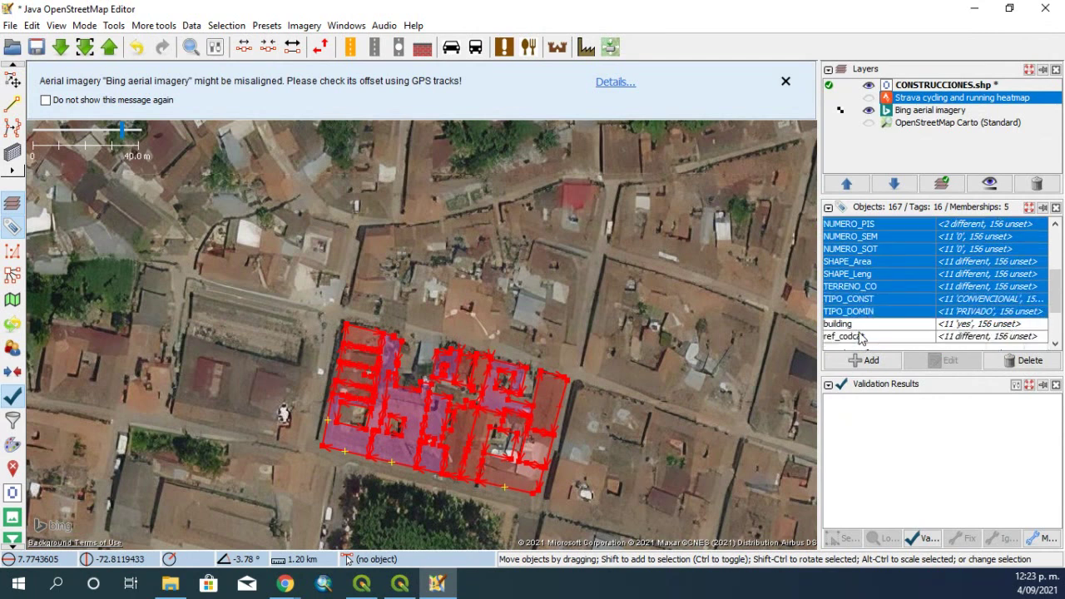
pyautogui.scroll(-1, 864, 336)
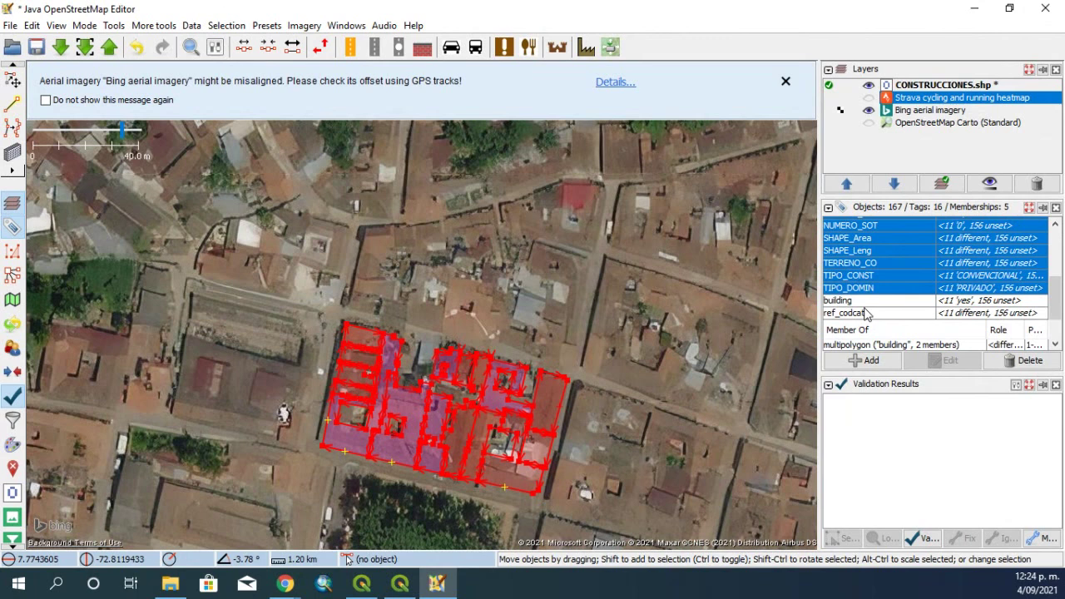
pyautogui.click(1023, 359)
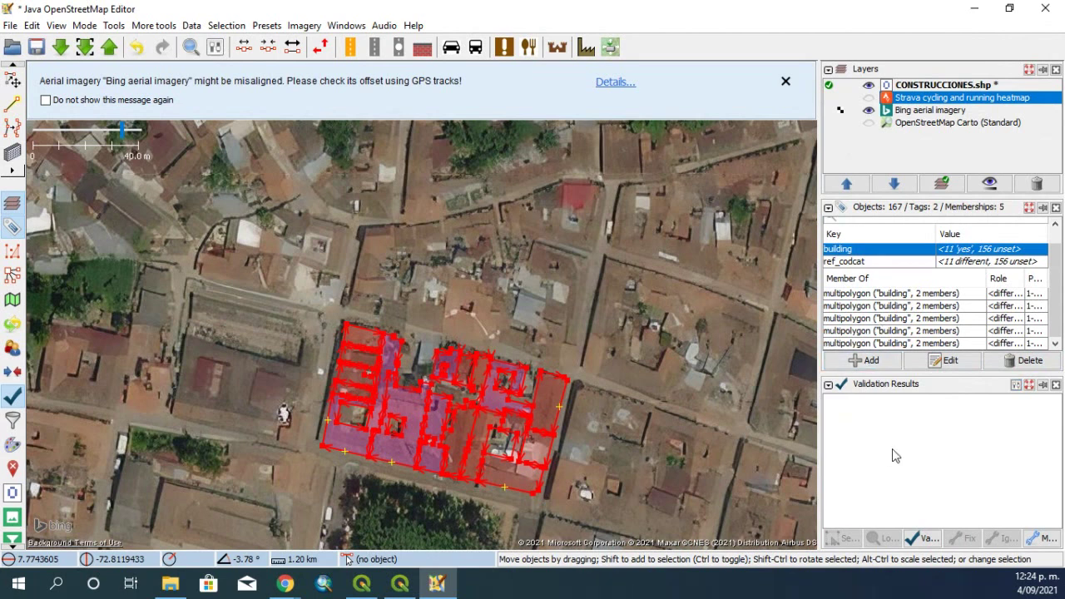
pyautogui.click(427, 311)
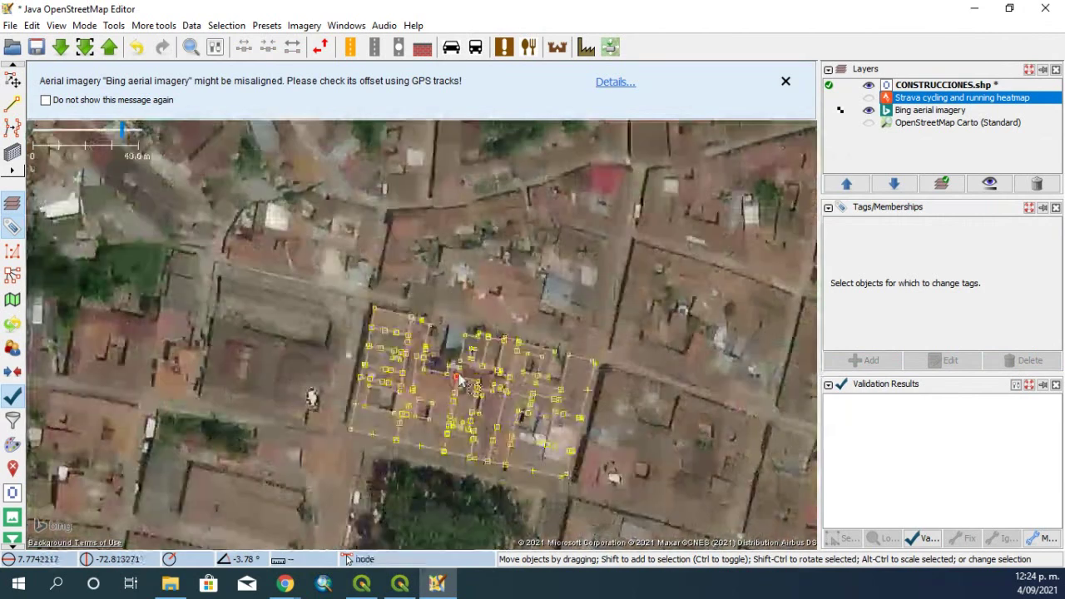
# Start uploading the CONSTRUCCIONES.shp data despite the discouraged-upload warning and review the validation errors and warnings
pyautogui.scroll(1, 471, 391)
pyautogui.click(109, 46)
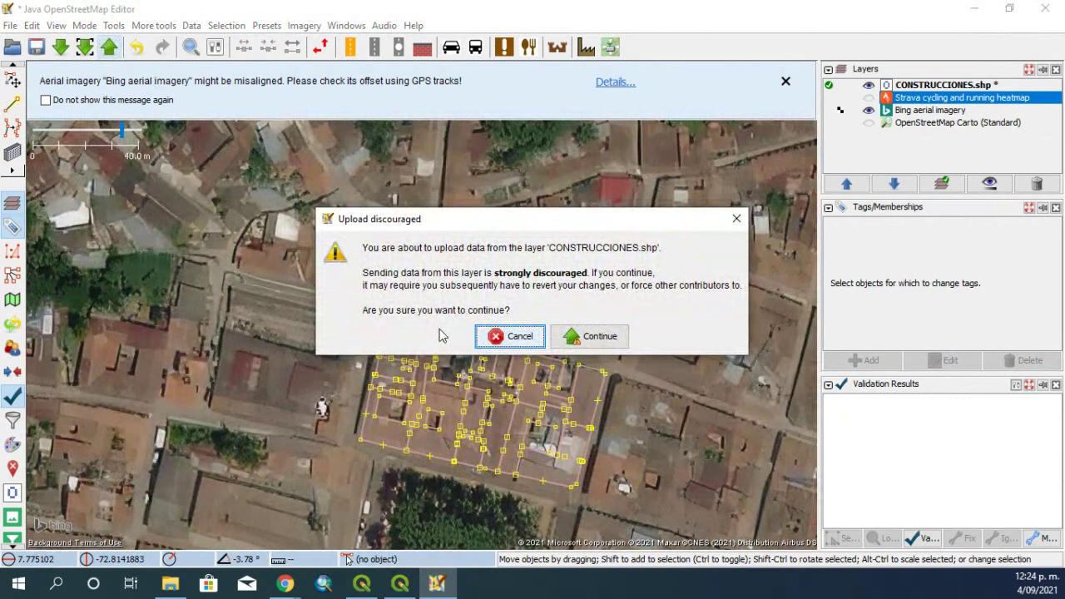
pyautogui.click(602, 338)
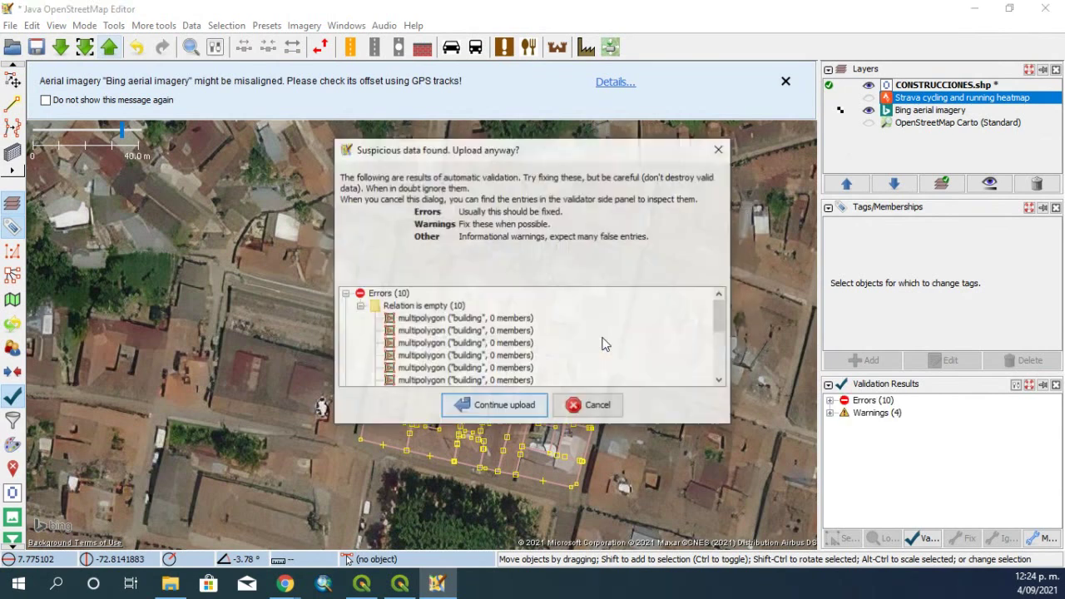
pyautogui.scroll(-3, 472, 349)
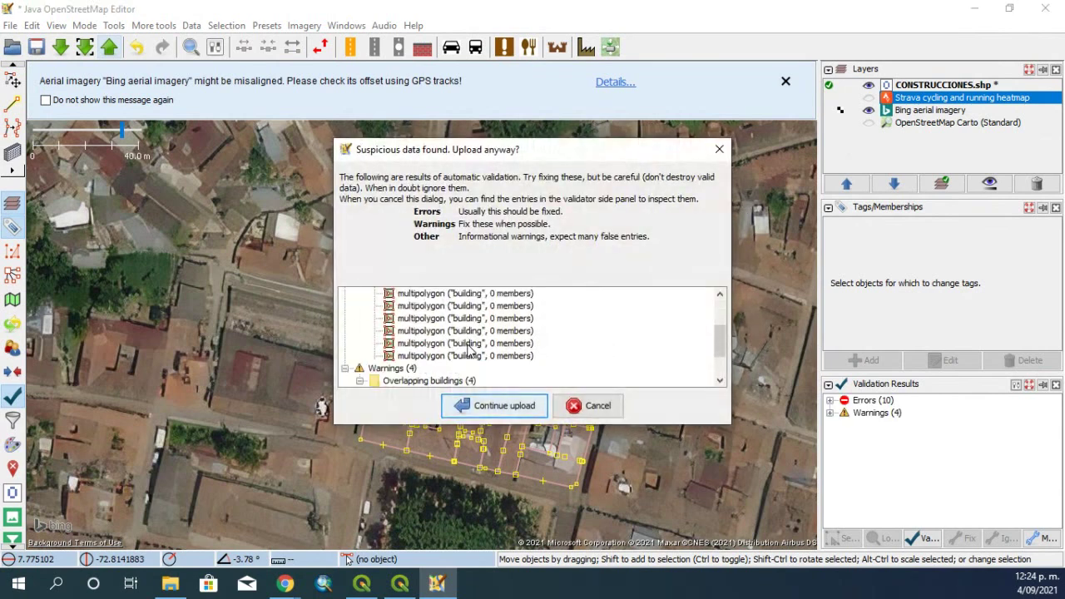
pyautogui.scroll(3, 472, 350)
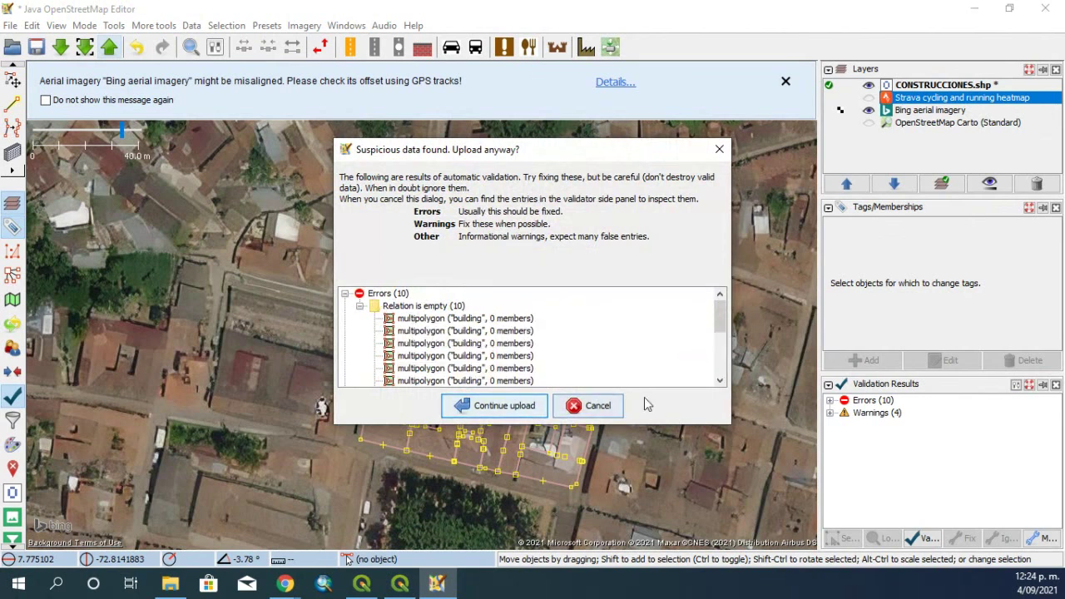
# Cancel the upload and expand the "Relation is empty" errors in the validation results
pyautogui.click(597, 407)
pyautogui.click(830, 400)
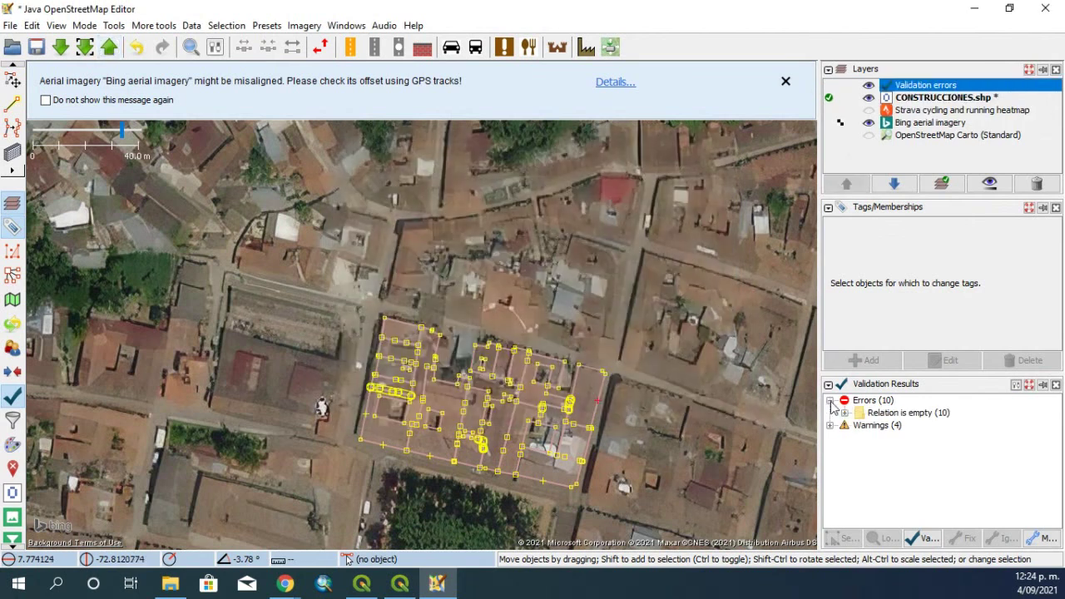
pyautogui.click(842, 413)
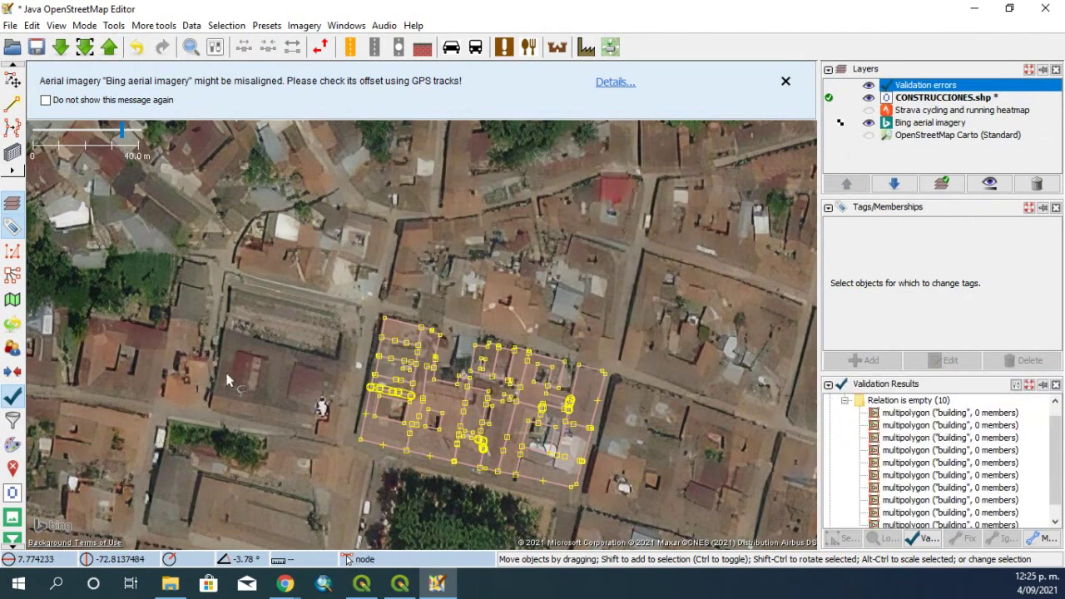
# Show the list of relations and examine the tags of the first empty building multipolygon
pyautogui.click(14, 540)
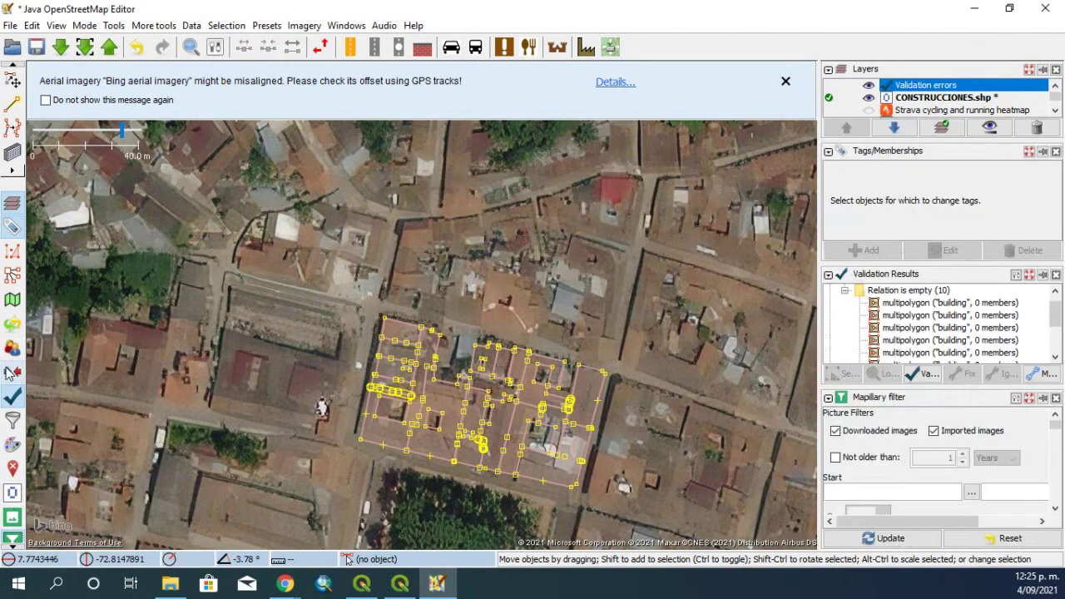
pyautogui.click(11, 277)
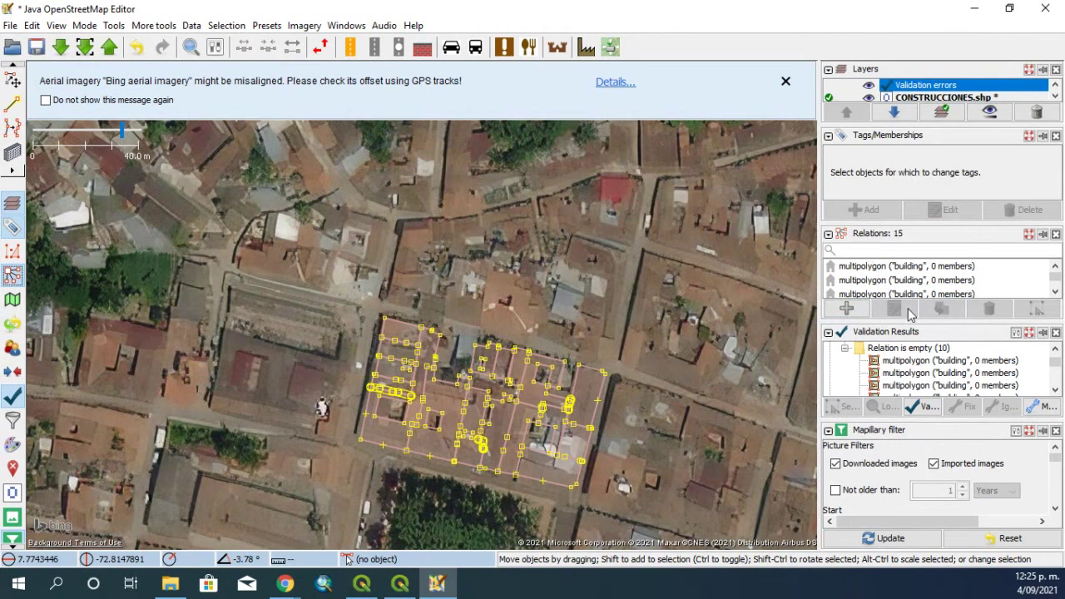
pyautogui.click(1056, 431)
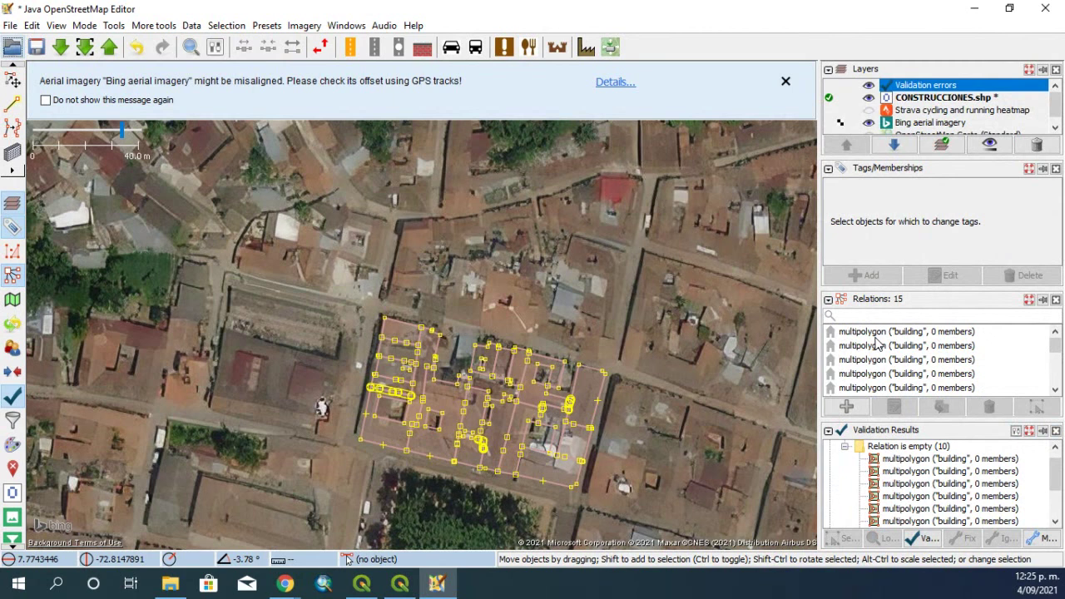
pyautogui.scroll(2, 455, 359)
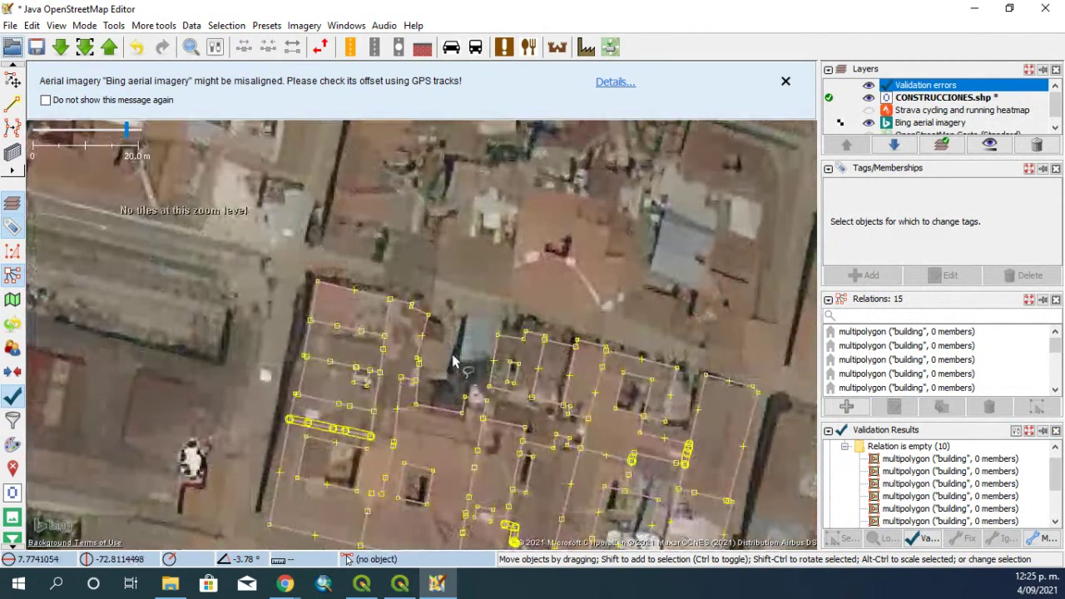
pyautogui.click(879, 332)
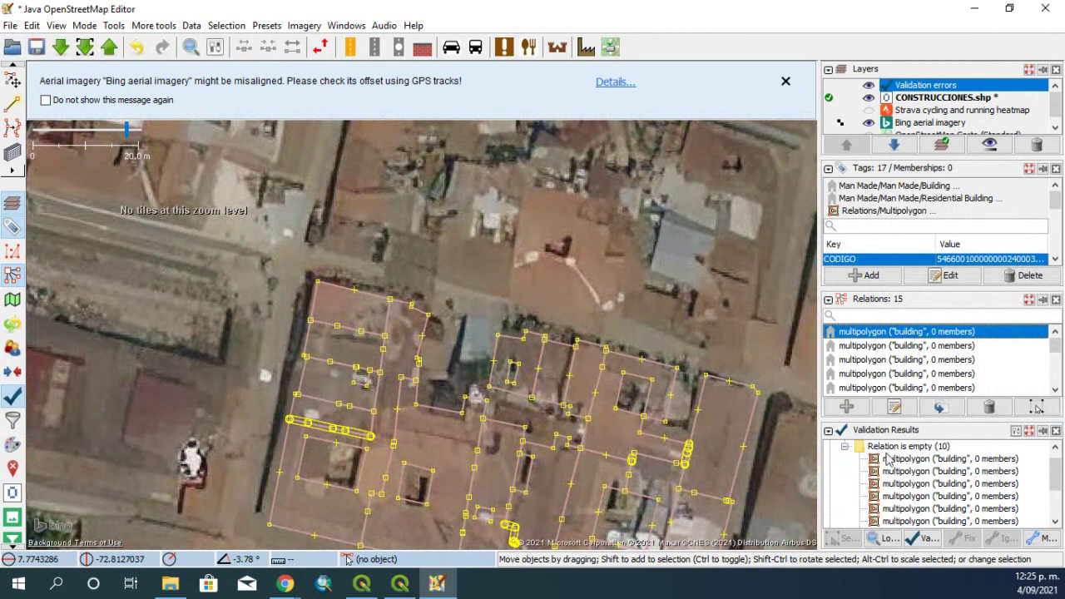
pyautogui.scroll(-4, 910, 240)
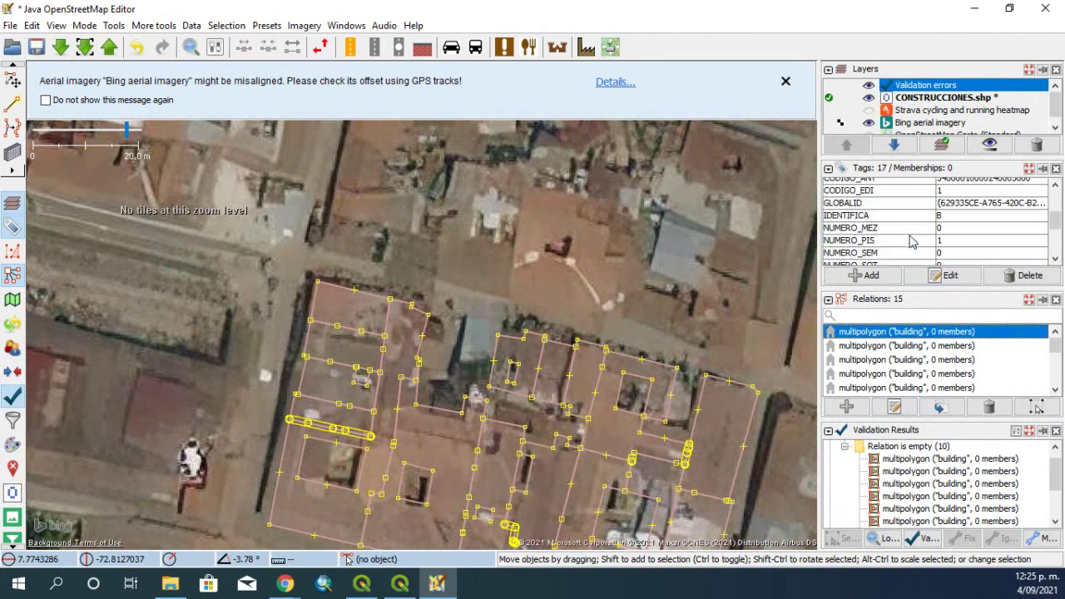
pyautogui.scroll(-3, 911, 242)
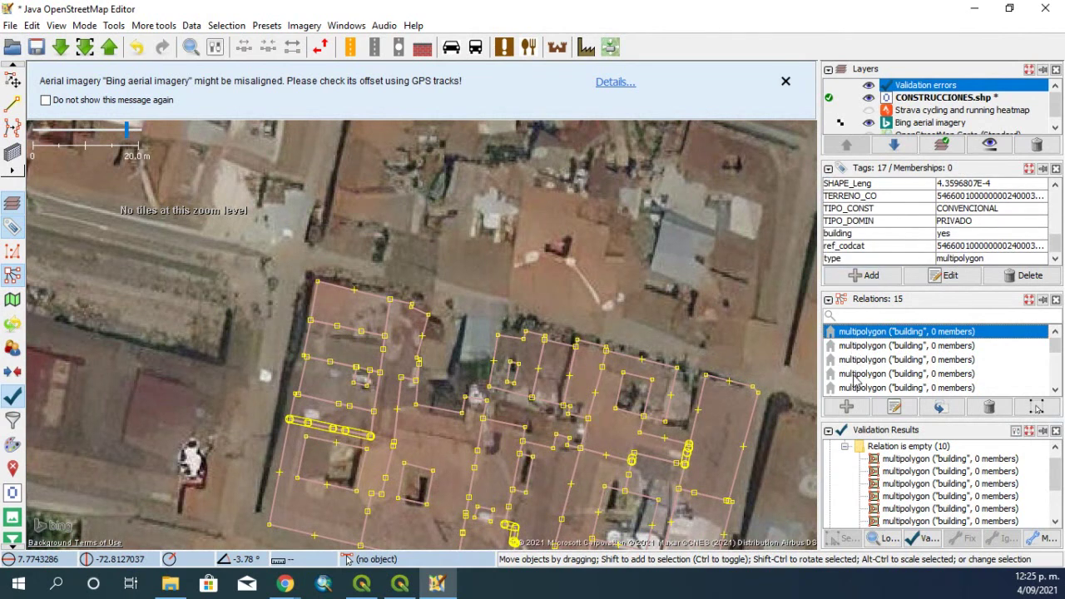
# Delete all building multipolygon relations that have 0 members and rerun the validation
pyautogui.scroll(-3, 857, 380)
pyautogui.scroll(1, 857, 380)
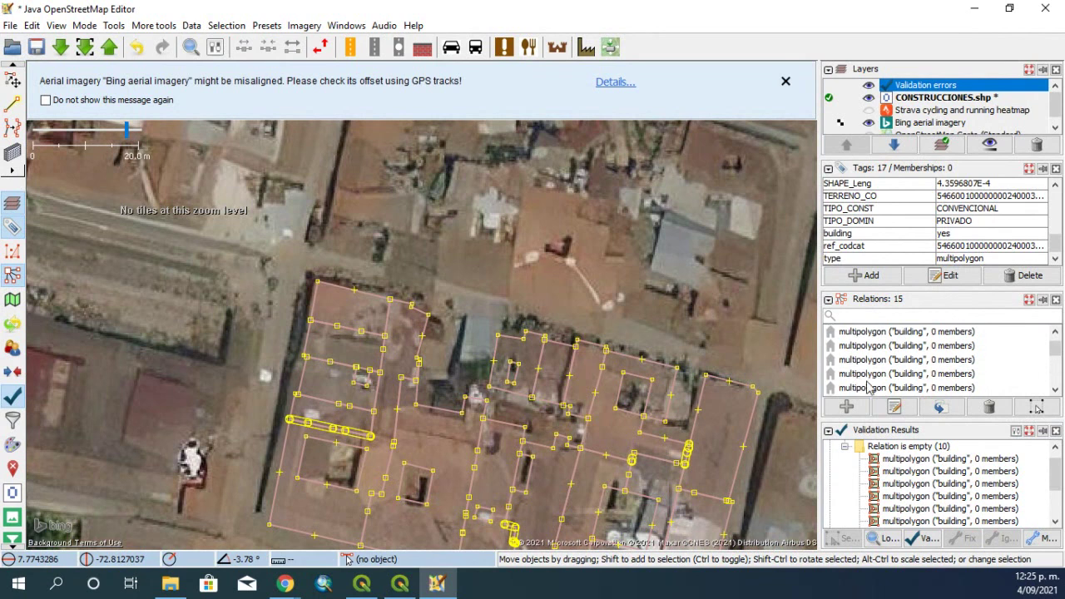
pyautogui.moveTo(866, 333); pyautogui.dragTo(864, 363)
pyautogui.click(988, 408)
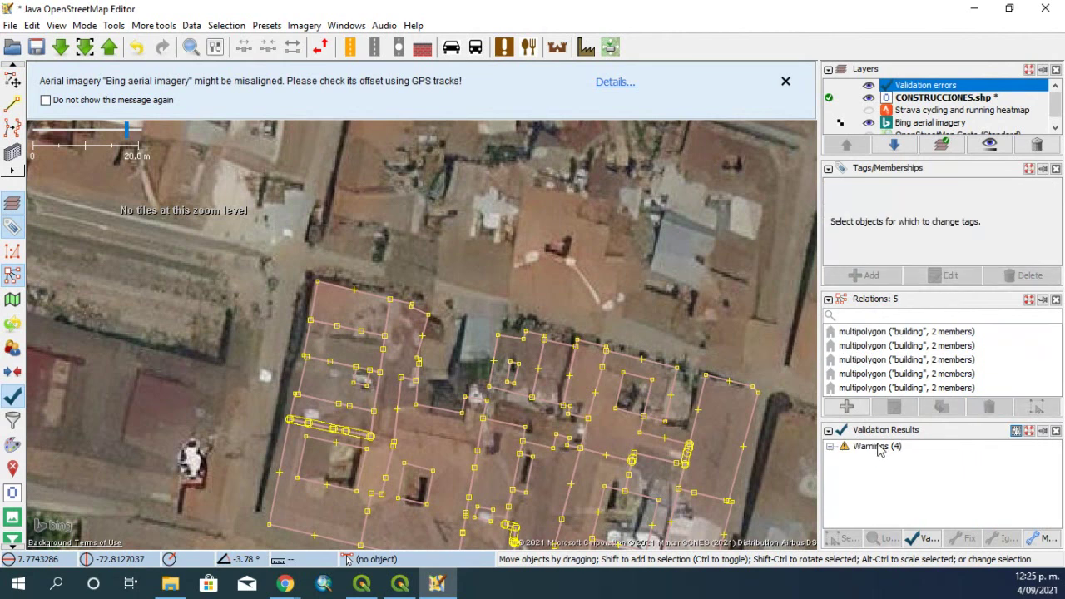
pyautogui.click(924, 540)
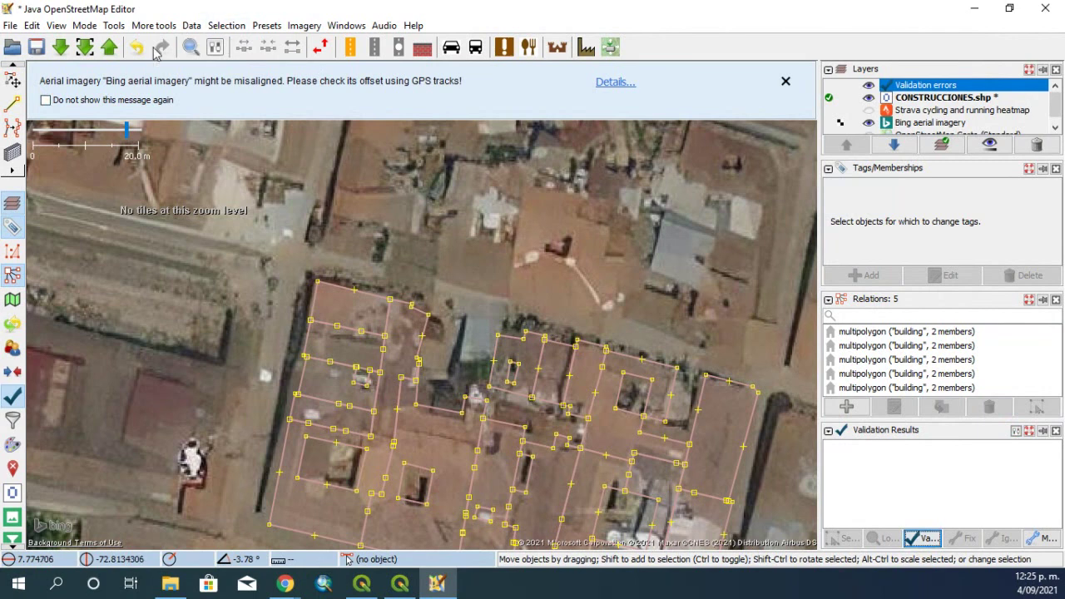
# Start the upload of the cleaned CONSTRUCCIONES.shp data again, continuing past the discouraged-upload warning
pyautogui.scroll(-3, 179, 137)
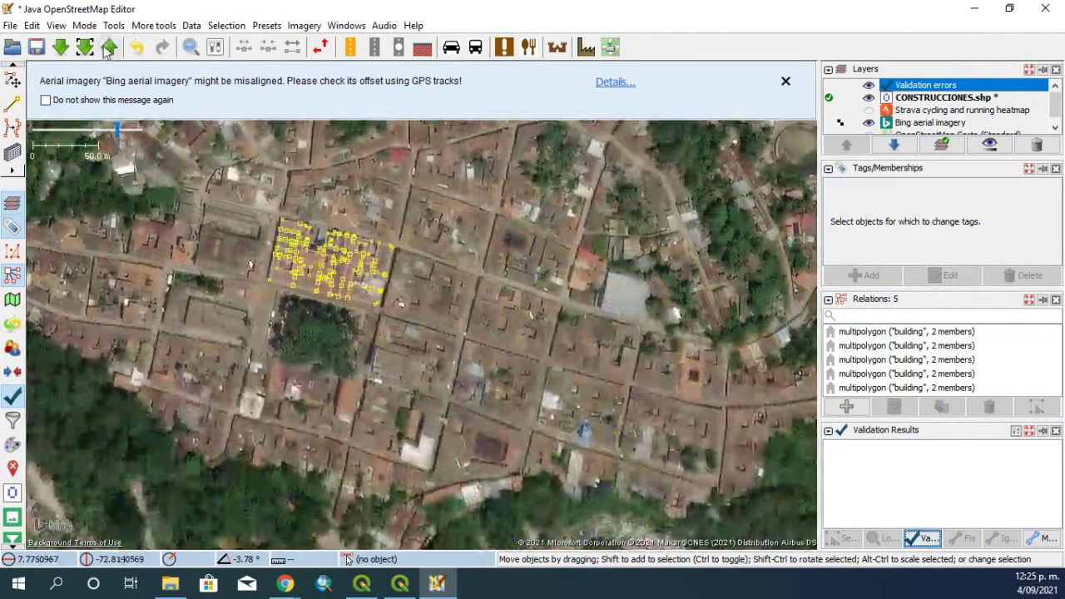
pyautogui.click(108, 47)
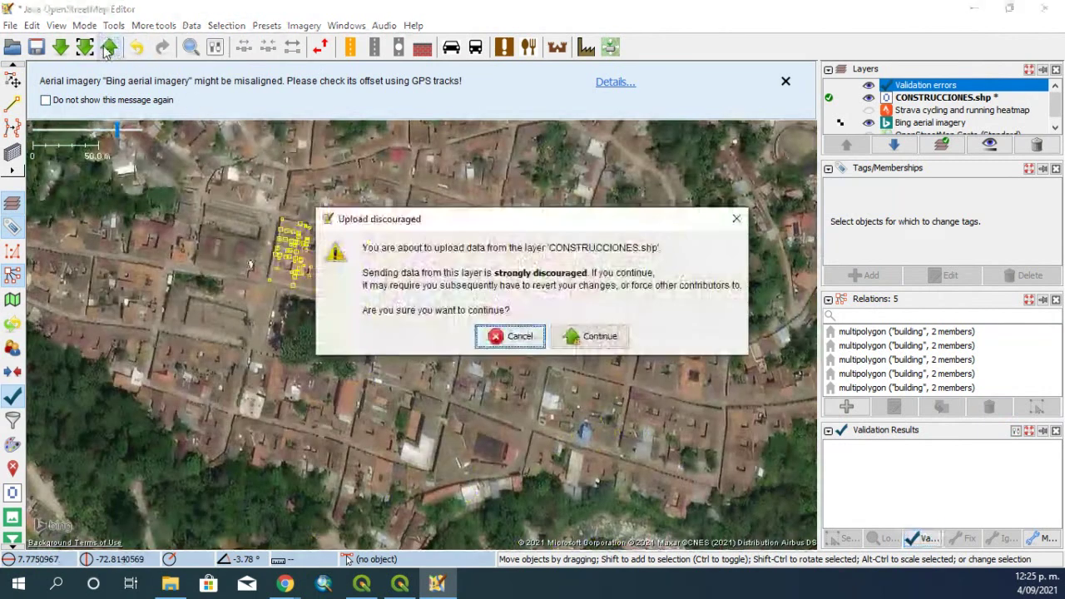
pyautogui.click(592, 336)
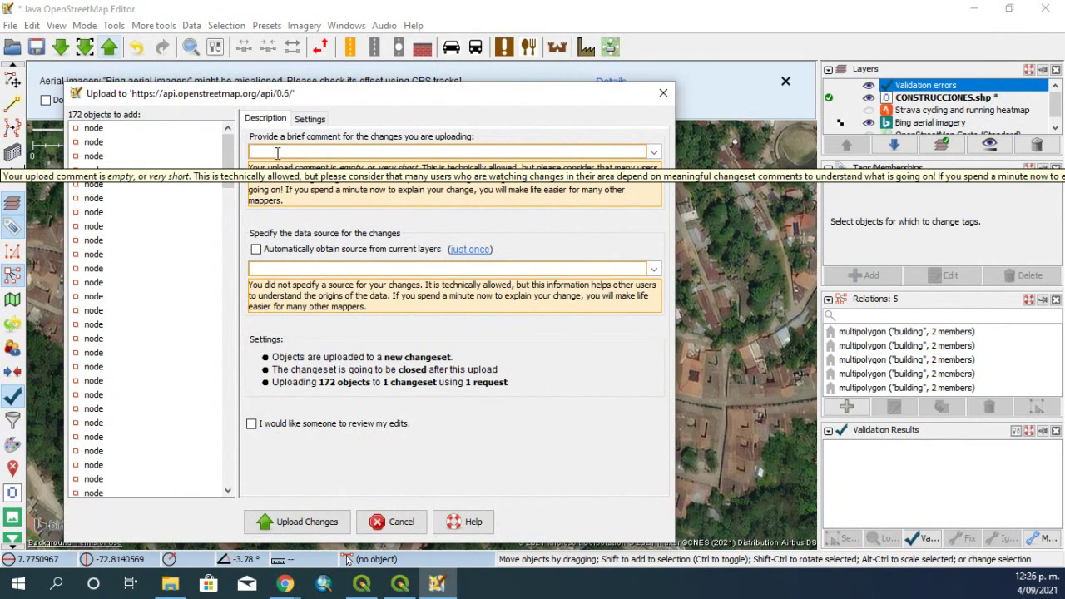
# Enter "manzana qgis to jsom" as the changeset comment
pyautogui.write('pru')
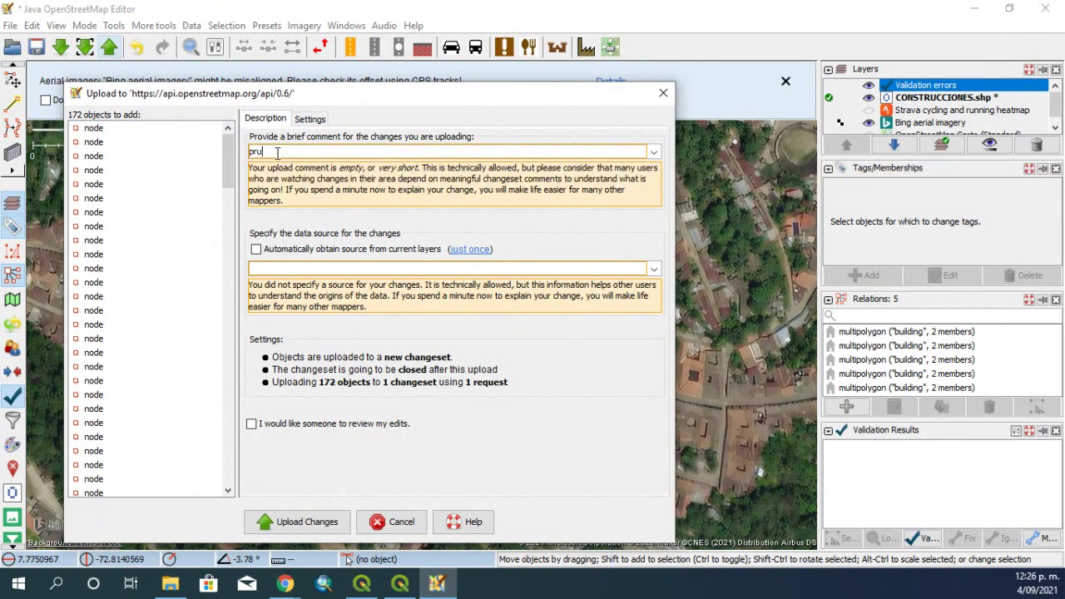
pyautogui.press('BackSpace')
pyautogui.press('BackSpace')
pyautogui.press('BackSpace')
pyautogui.write('manza')
pyautogui.write('ca')
pyautogui.write('na')
pyautogui.write('qgis ')
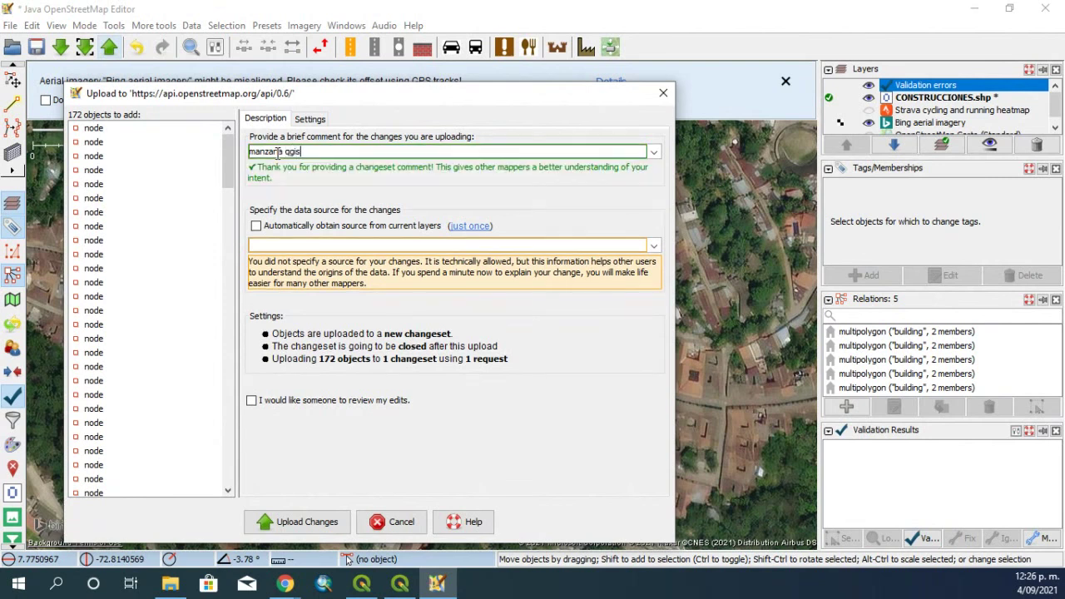
pyautogui.write('to jsom')
# Set the data source to "CATASTRO IGAC; Bing" and upload the changes
pyautogui.click(332, 242)
pyautogui.write('capa')
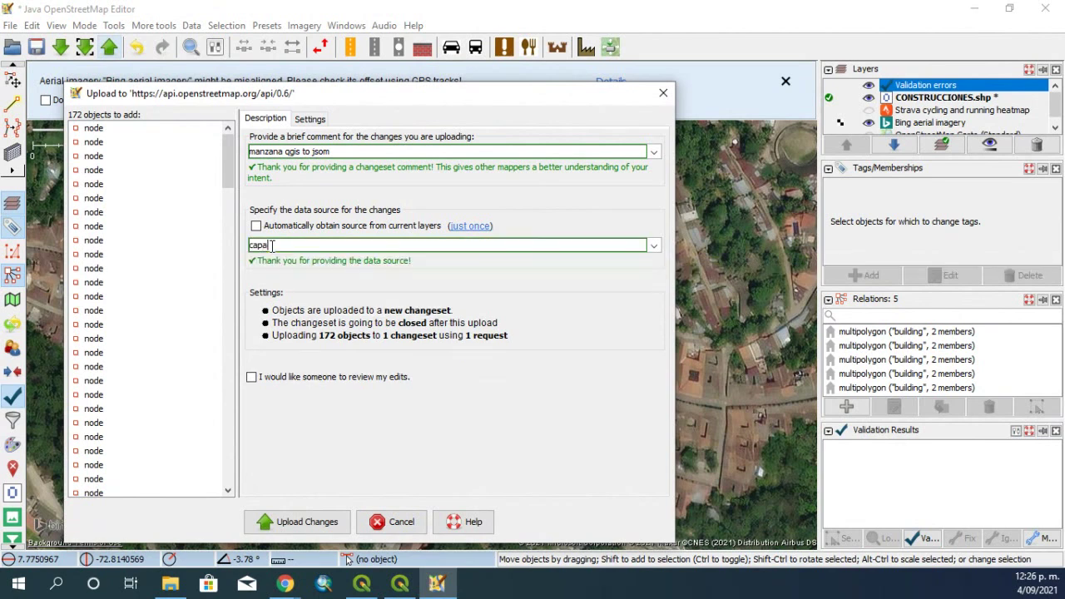
pyautogui.write('s IGAC')
pyautogui.moveTo(275, 243); pyautogui.dragTo(248, 245)
pyautogui.write('CATASTRO')
pyautogui.click(327, 246)
pyautogui.write('; bing')
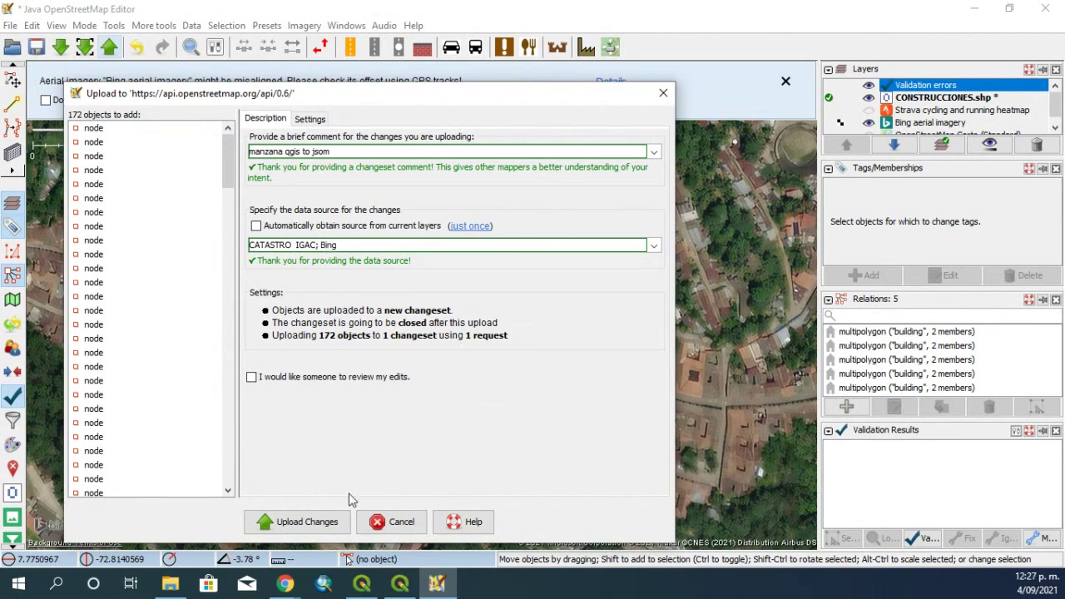
pyautogui.click(313, 522)
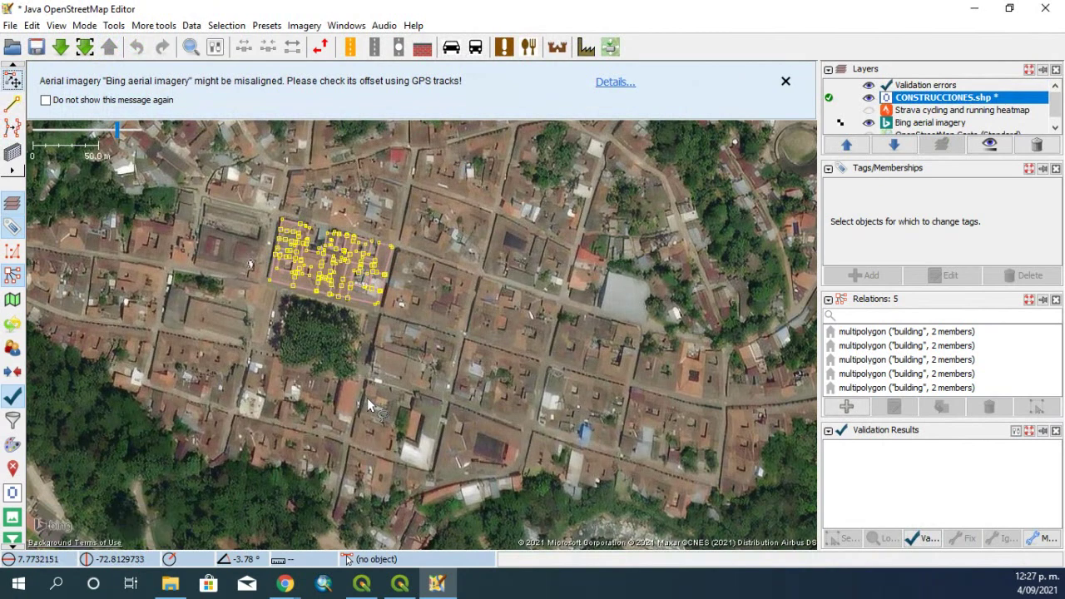
# Switch to the QGIS project, close the leftover table window and open the attribute table of the CAPA_PRUEBA layer
pyautogui.click(395, 587)
pyautogui.click(396, 587)
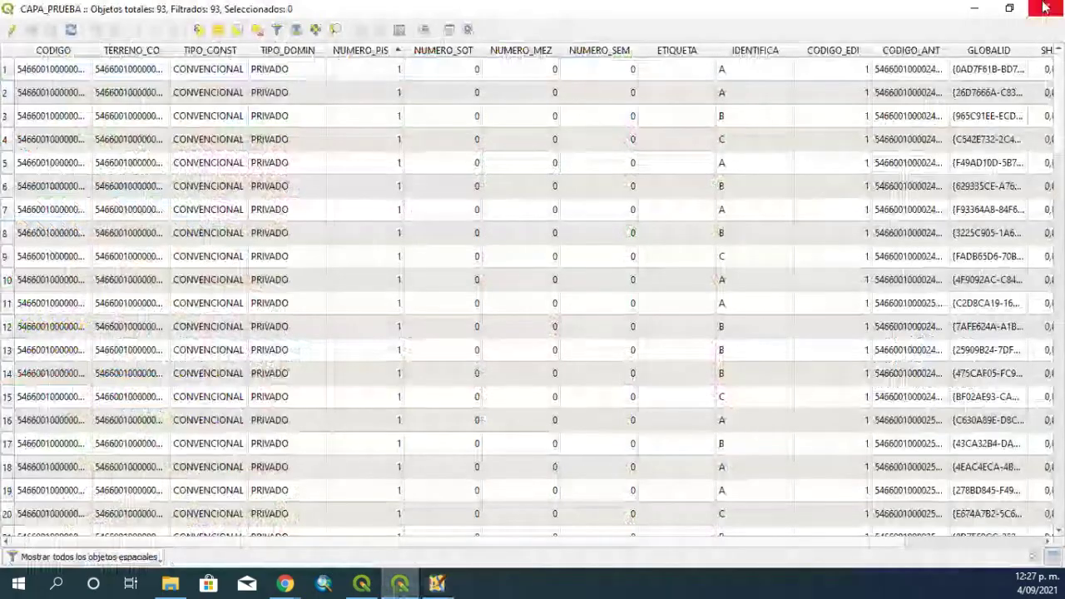
pyautogui.click(364, 586)
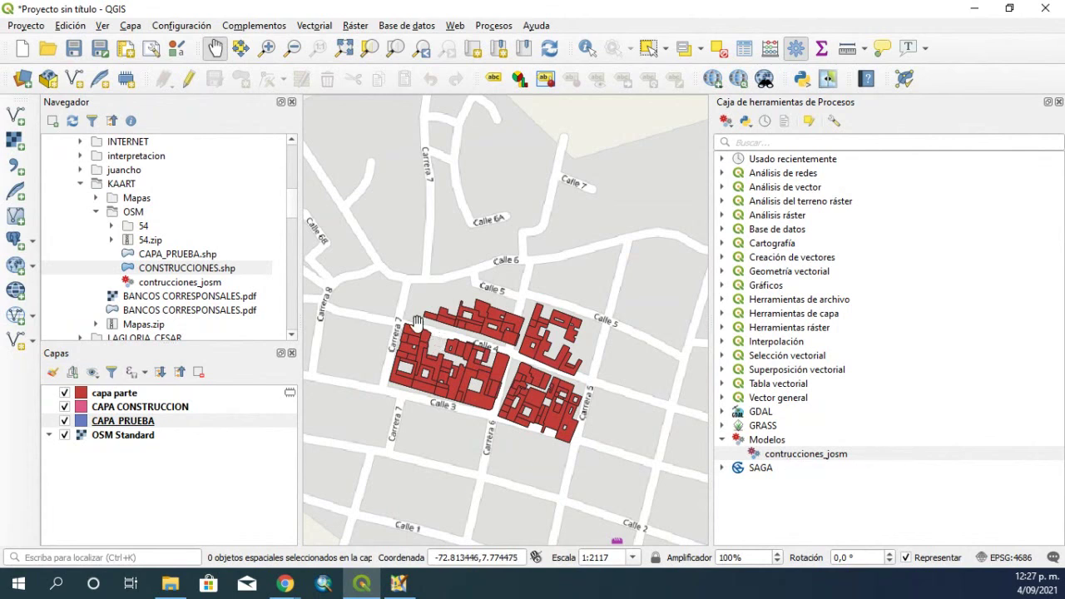
pyautogui.click(766, 140)
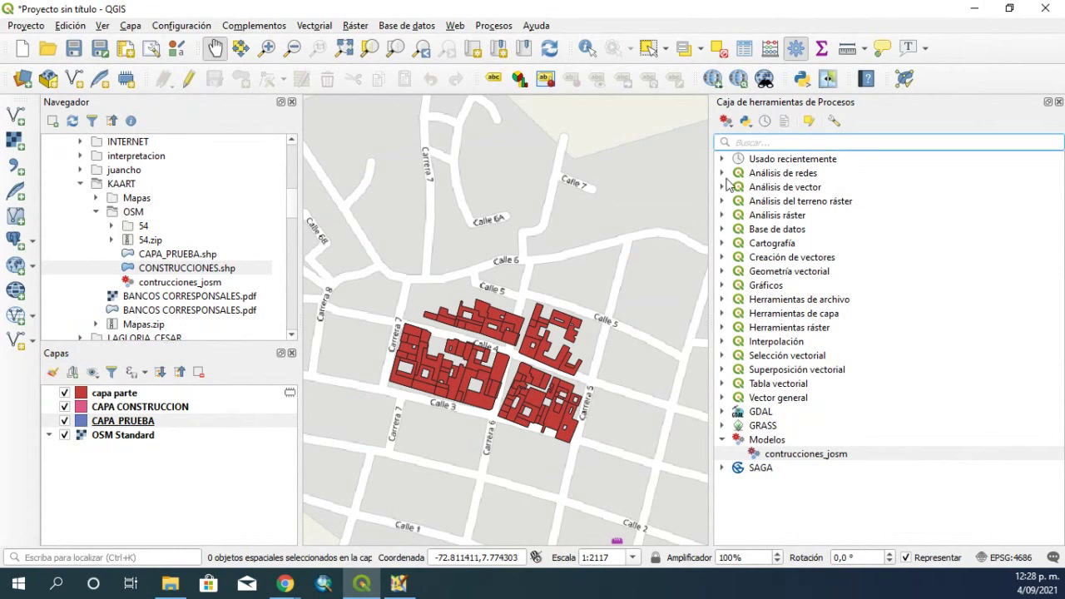
pyautogui.click(755, 142)
pyautogui.rightClick(145, 408)
pyautogui.rightClick(118, 421)
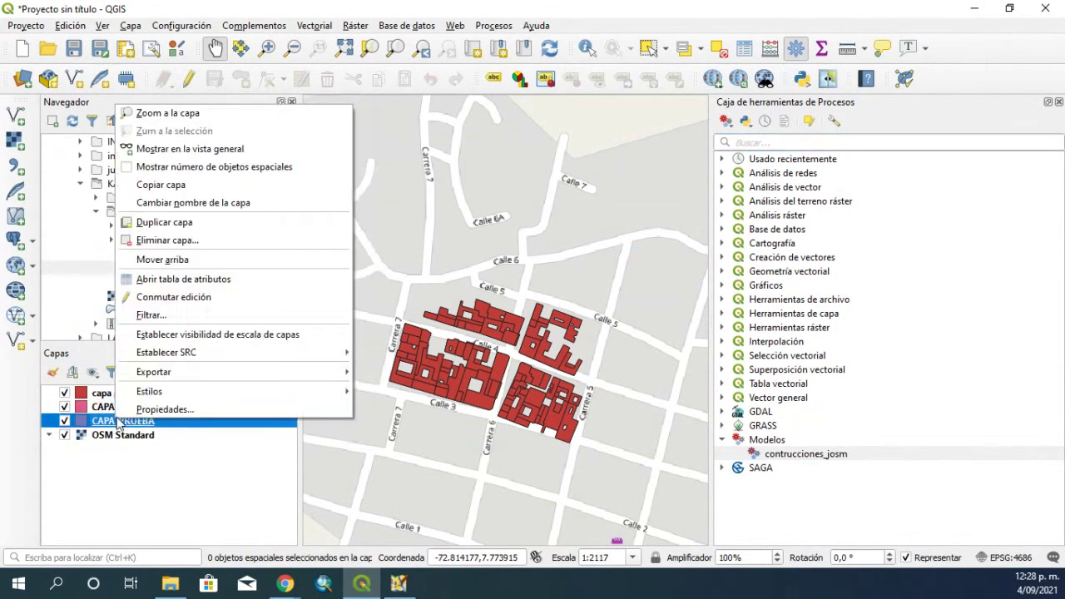
pyautogui.click(186, 281)
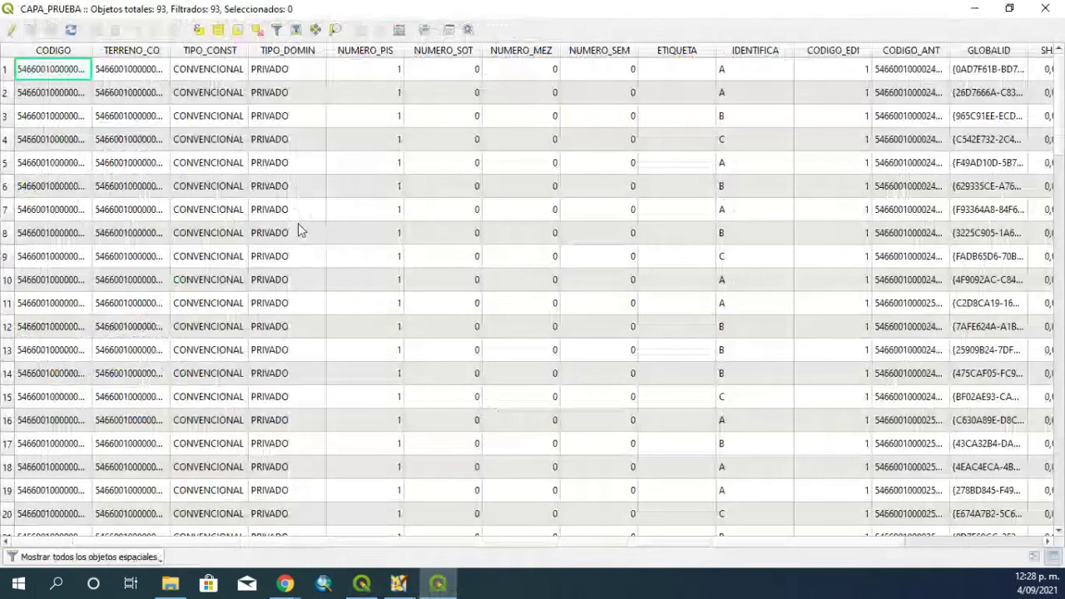
# Select the CAPA_PRUEBA features matching the expression "NUMERO_PIS" >1 and review the selected rows in the table
pyautogui.click(198, 29)
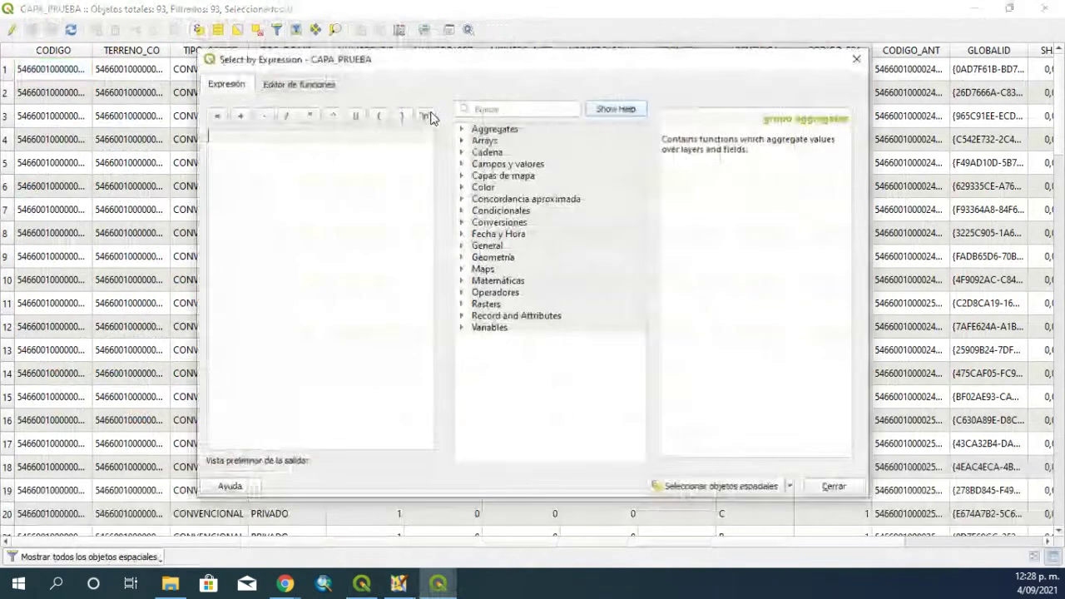
pyautogui.click(463, 164)
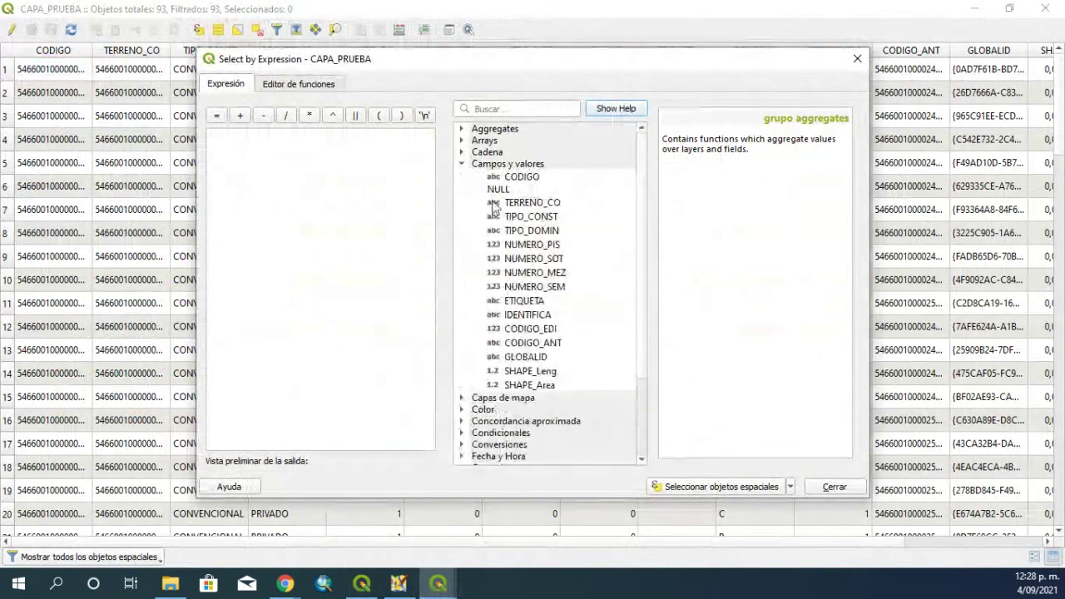
pyautogui.scroll(-1, 518, 254)
pyautogui.click(534, 210)
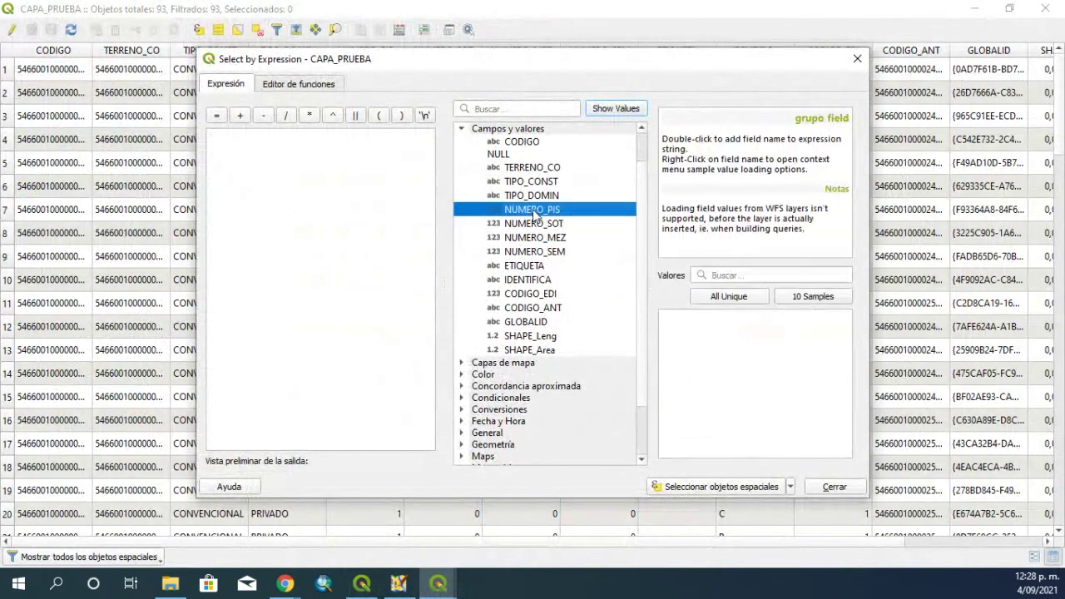
pyautogui.doubleClick(534, 211)
pyautogui.write('>')
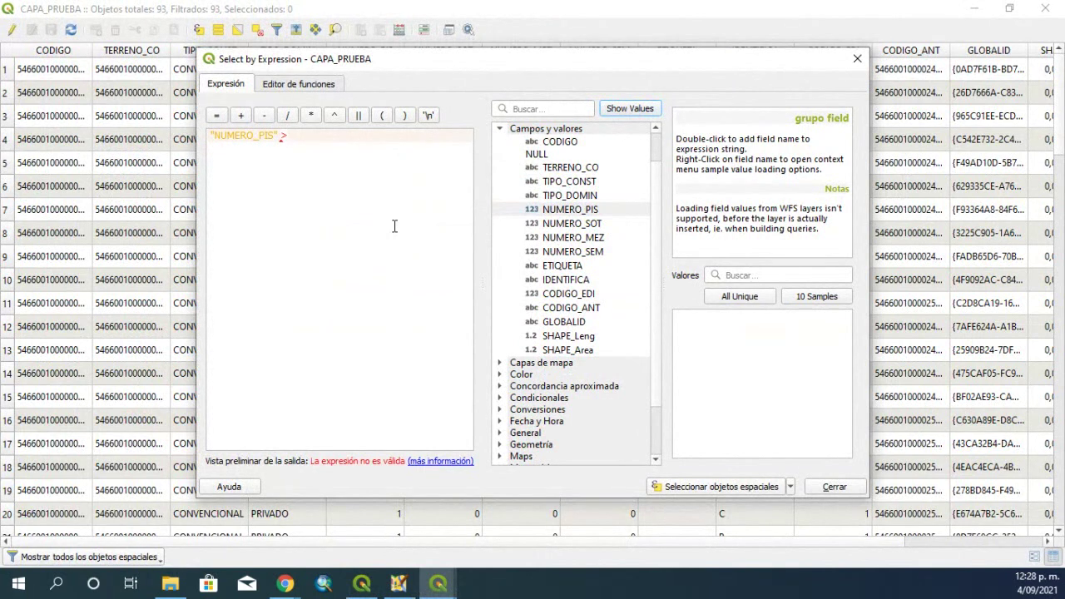
pyautogui.write('1')
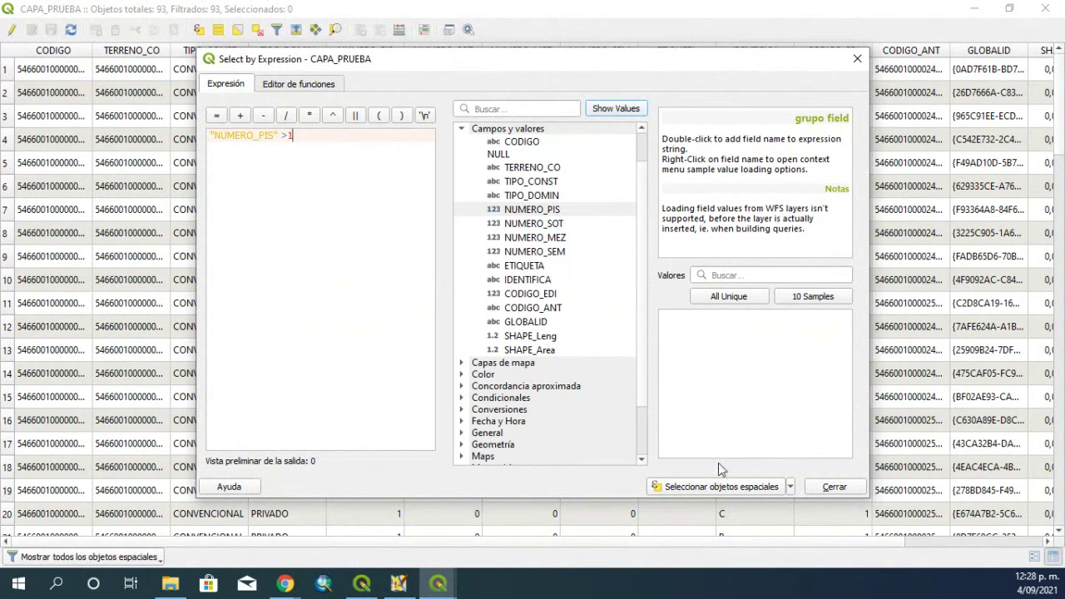
pyautogui.click(729, 488)
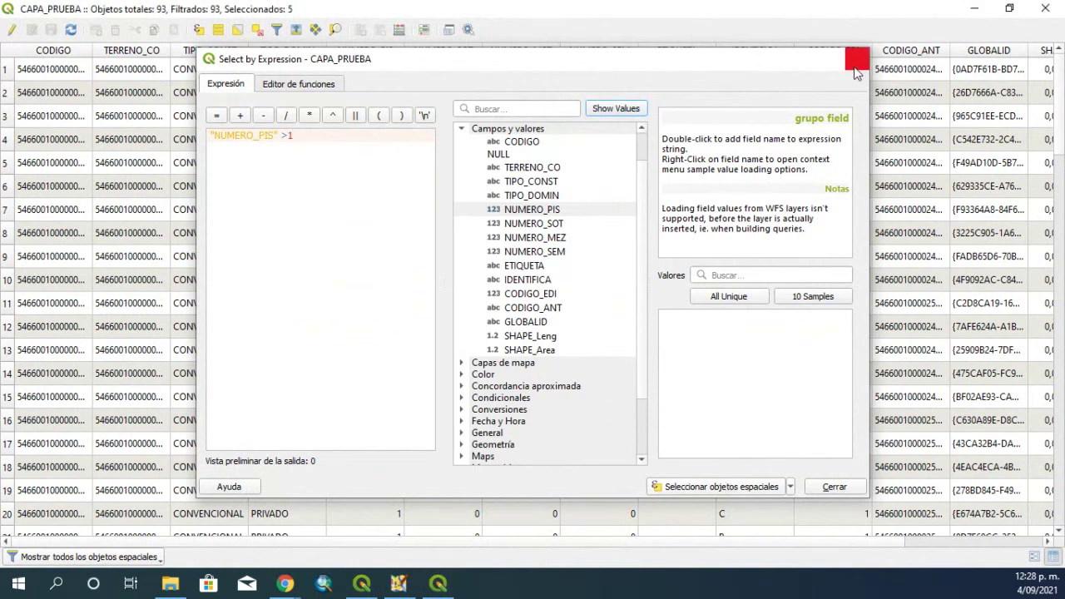
pyautogui.click(857, 58)
pyautogui.scroll(-20, 667, 393)
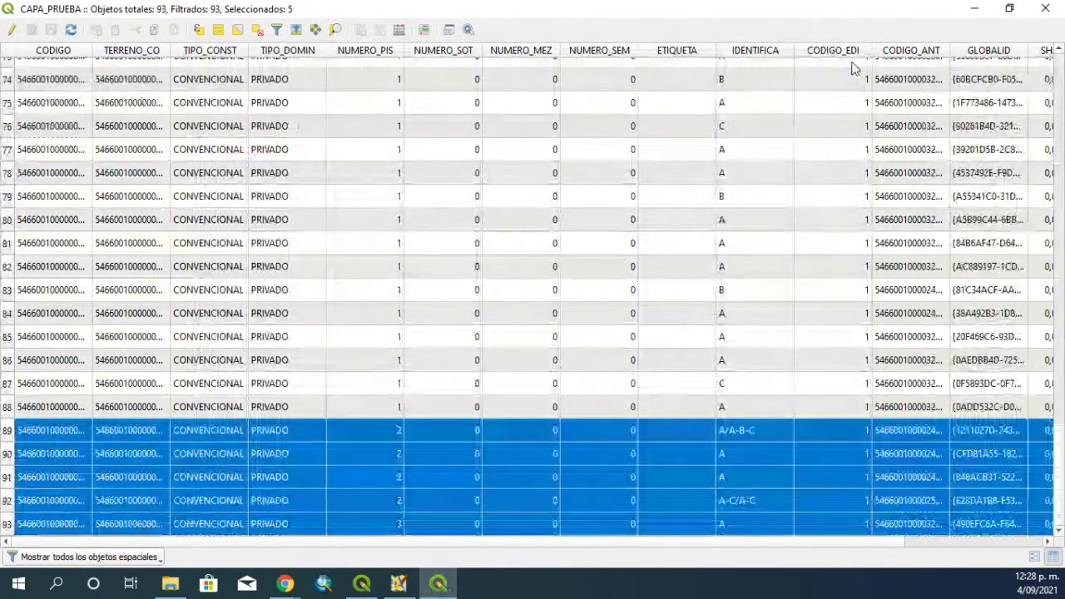
# Hide the capa parte layer and place CAPA CONSTRUCCION below CAPA_PRUEBA to expose the selected buildings on the map
pyautogui.click(977, 10)
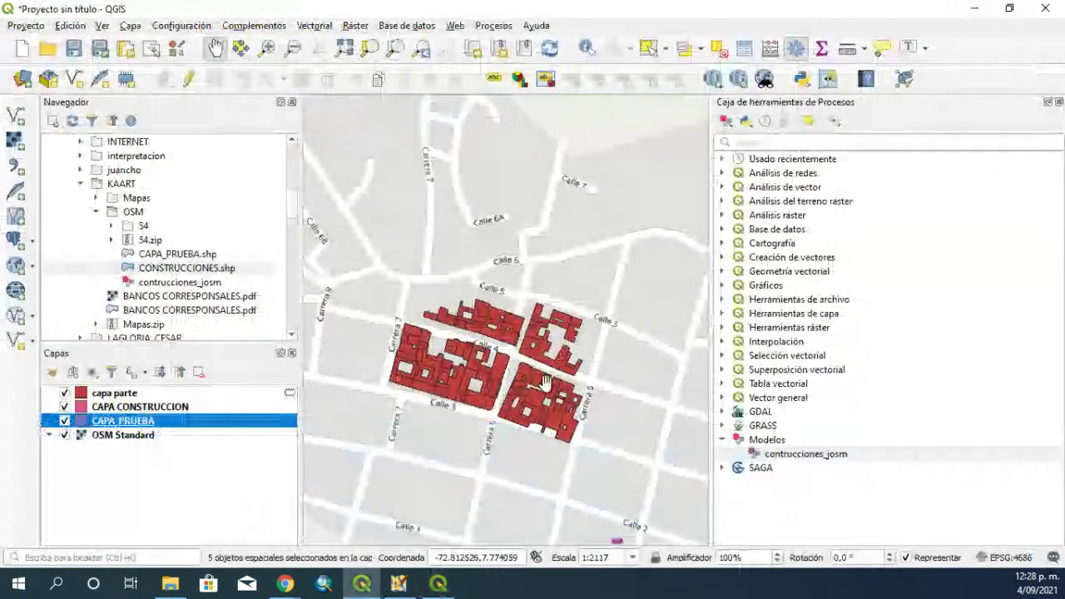
pyautogui.click(446, 585)
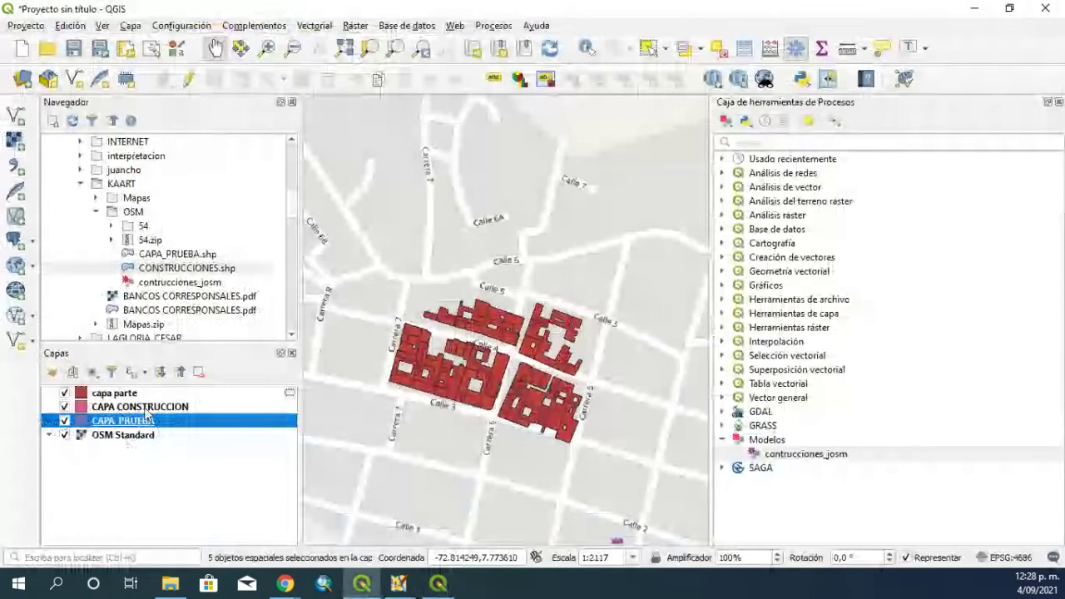
pyautogui.click(64, 393)
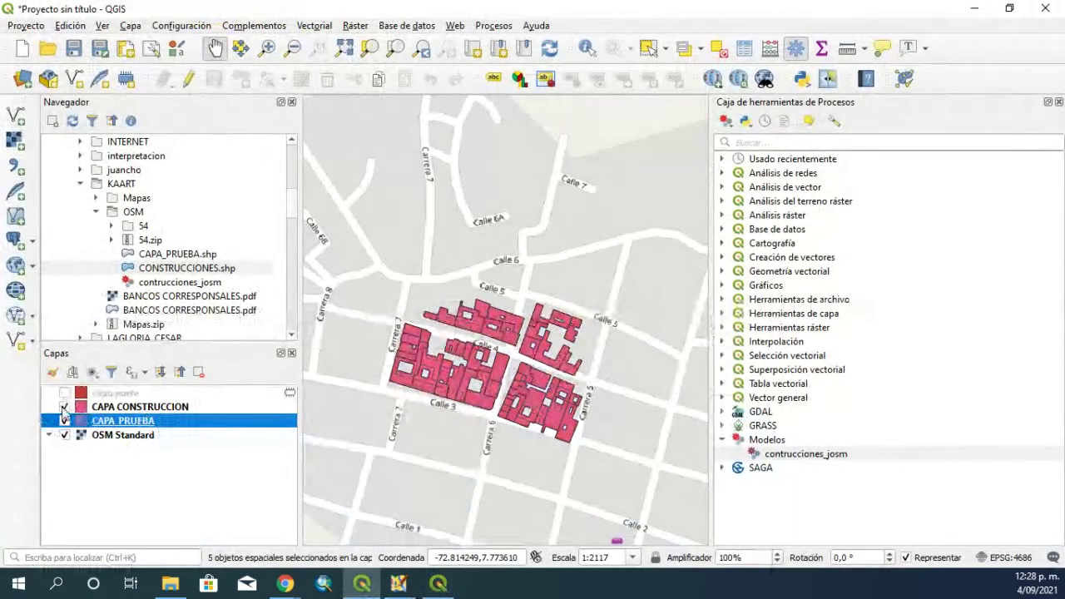
pyautogui.click(131, 405)
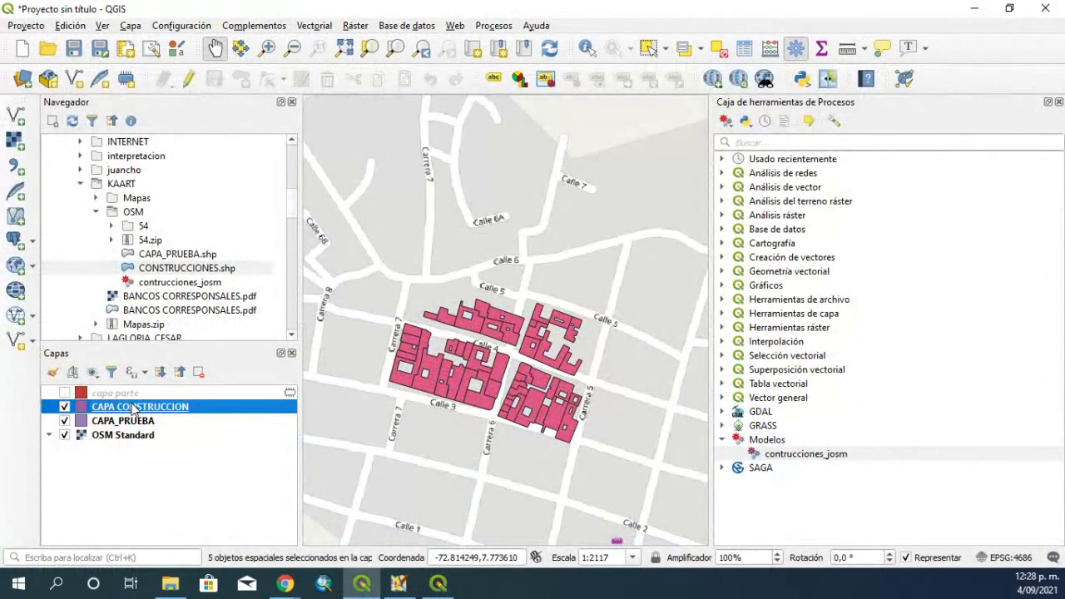
pyautogui.moveTo(132, 405); pyautogui.dragTo(121, 430)
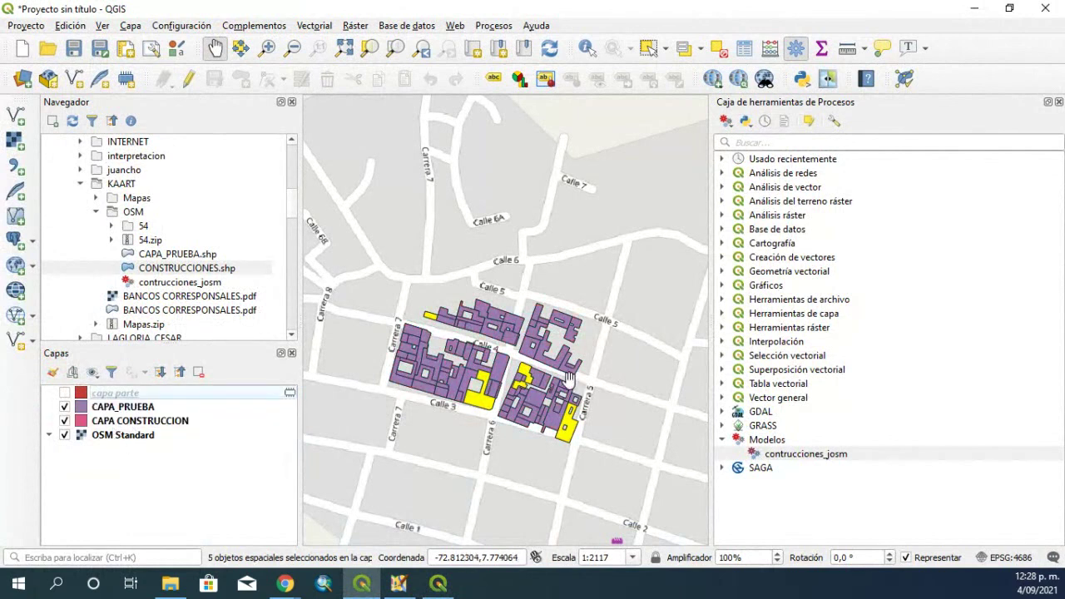
# Show and hide the capa parte layer to compare it with the buildings beneath, leaving it hidden
pyautogui.scroll(1, 470, 405)
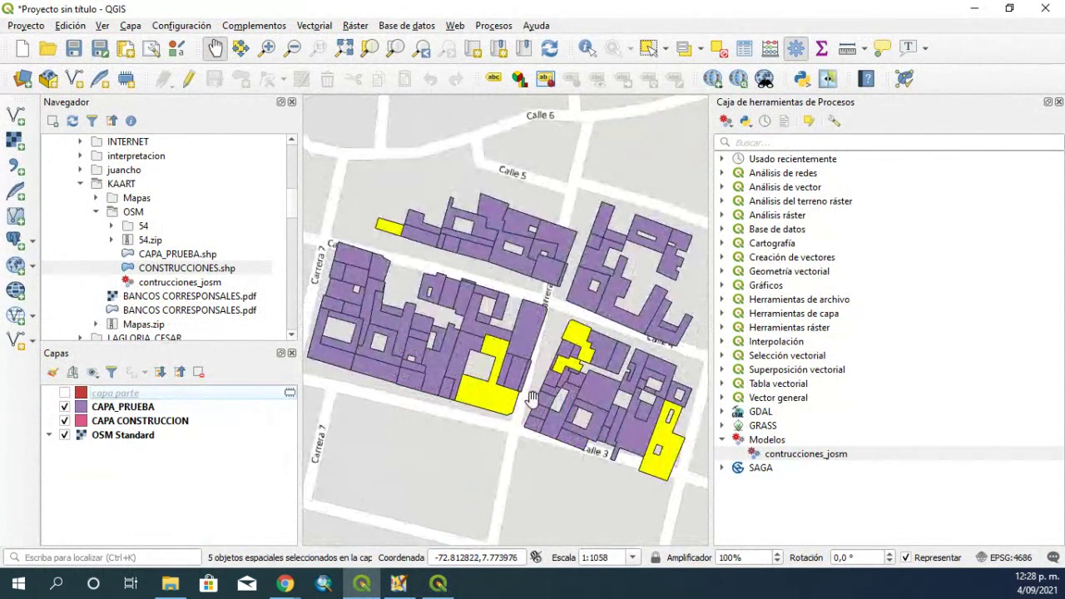
pyautogui.click(65, 394)
pyautogui.click(64, 393)
pyautogui.click(65, 393)
pyautogui.click(65, 394)
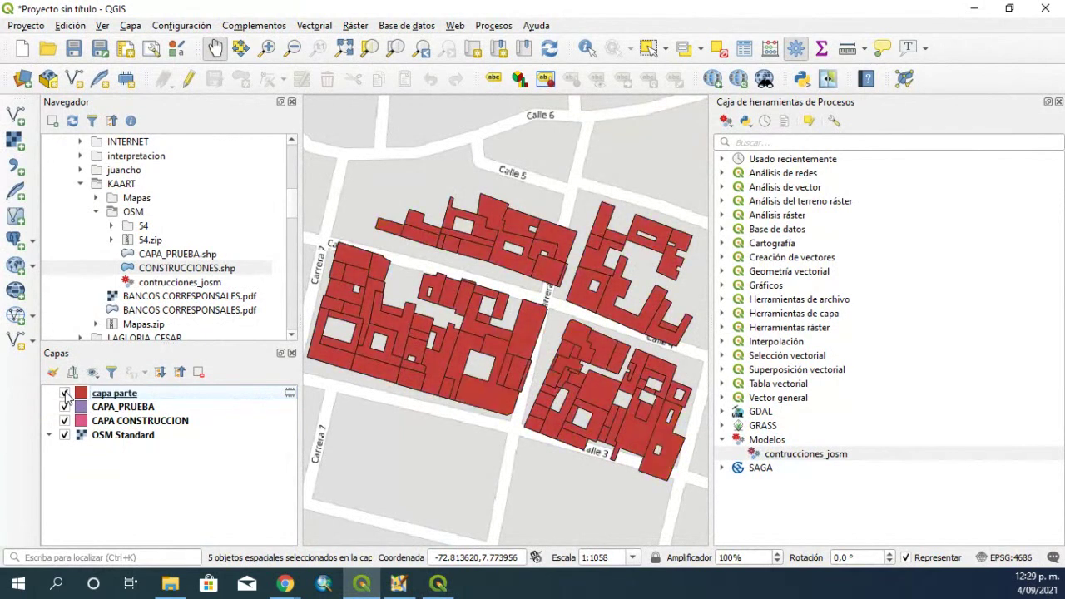
pyautogui.click(65, 393)
# Toggle the CAPA_PRUEBA layer to compare its buildings with CAPA CONSTRUCCION across the four blocks, leaving it shown
pyautogui.click(65, 407)
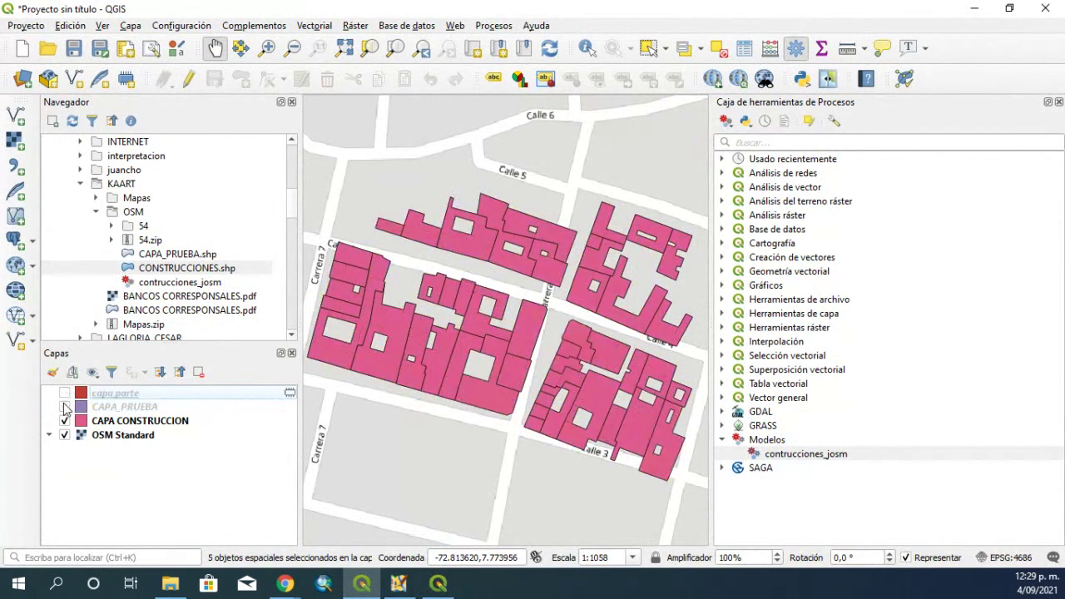
pyautogui.click(65, 407)
pyautogui.click(65, 407)
pyautogui.click(65, 407)
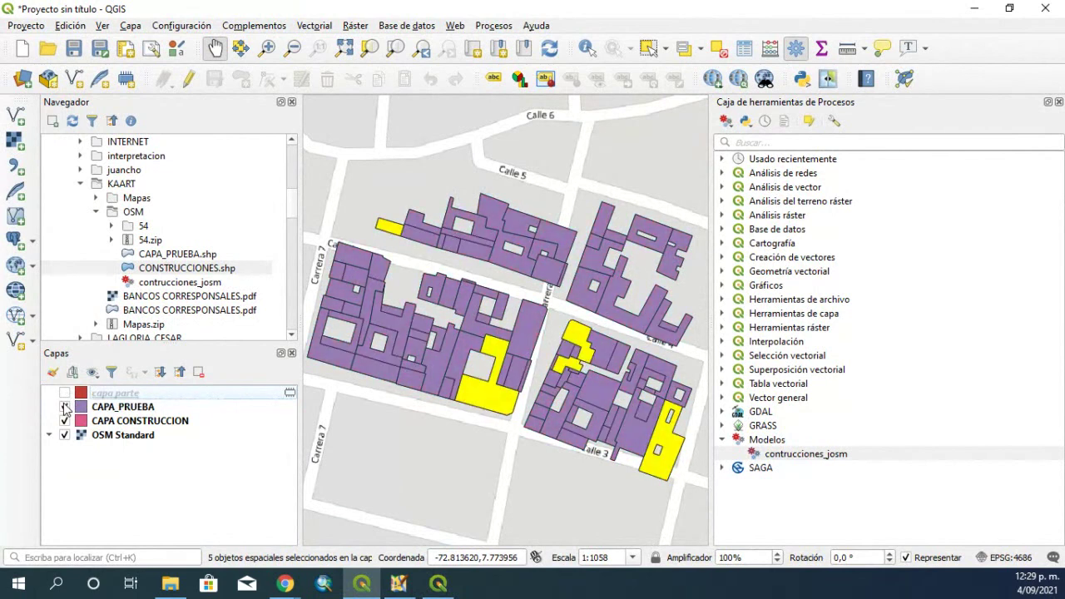
pyautogui.click(65, 407)
pyautogui.click(65, 407)
# Compare CAPA_PRUEBA with CAPA CONSTRUCCION at the building beside the large selected one near Calle 3 by toggling the upper layer
pyautogui.scroll(2, 514, 370)
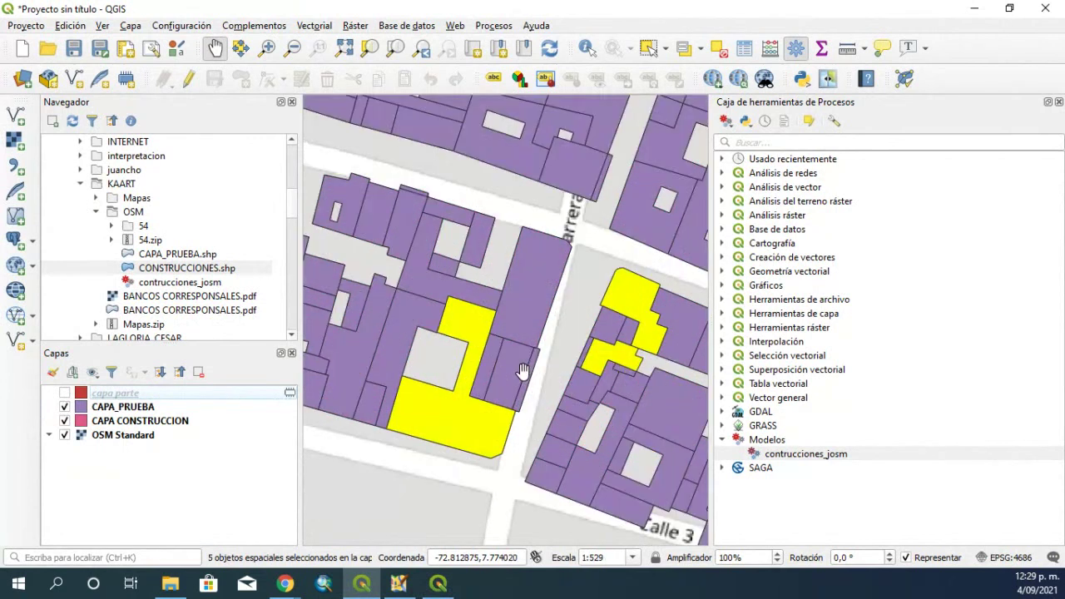
pyautogui.click(65, 394)
pyautogui.click(65, 395)
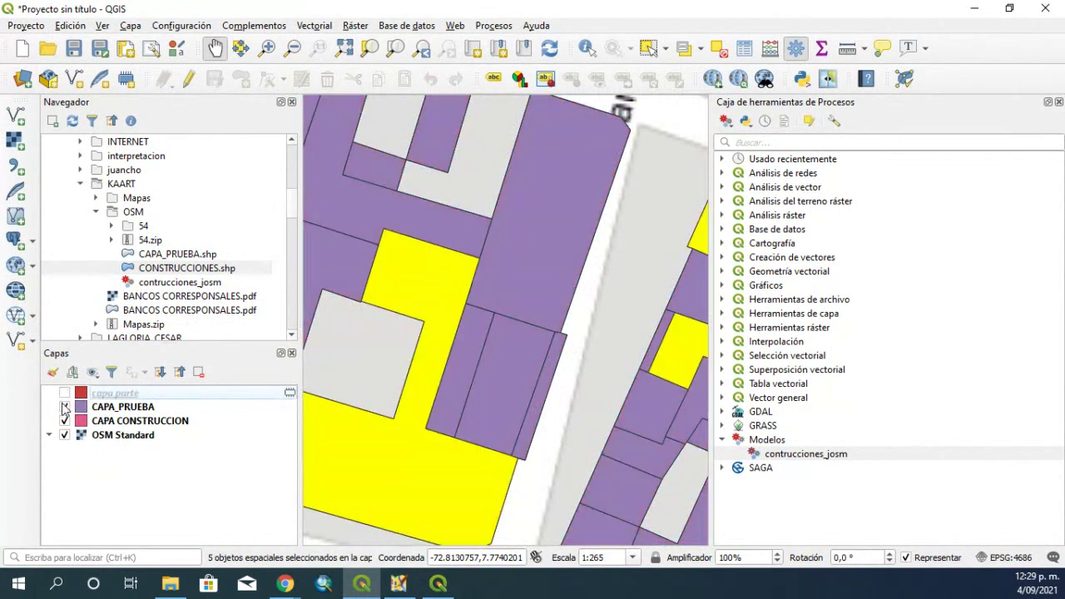
pyautogui.click(65, 407)
pyautogui.click(65, 407)
pyautogui.click(65, 407)
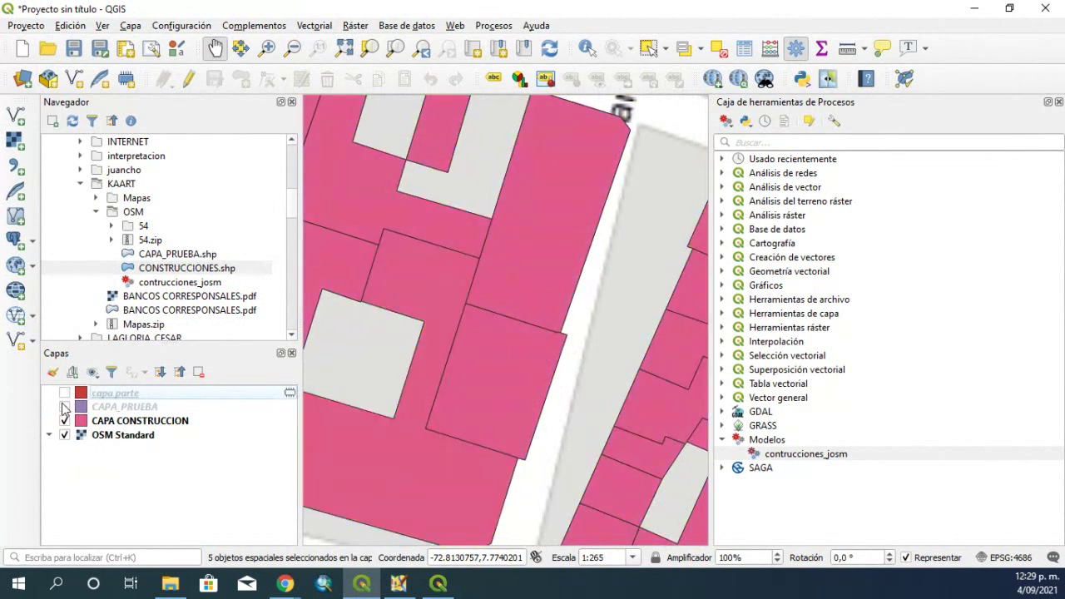
pyautogui.click(64, 407)
pyautogui.click(65, 407)
pyautogui.click(65, 407)
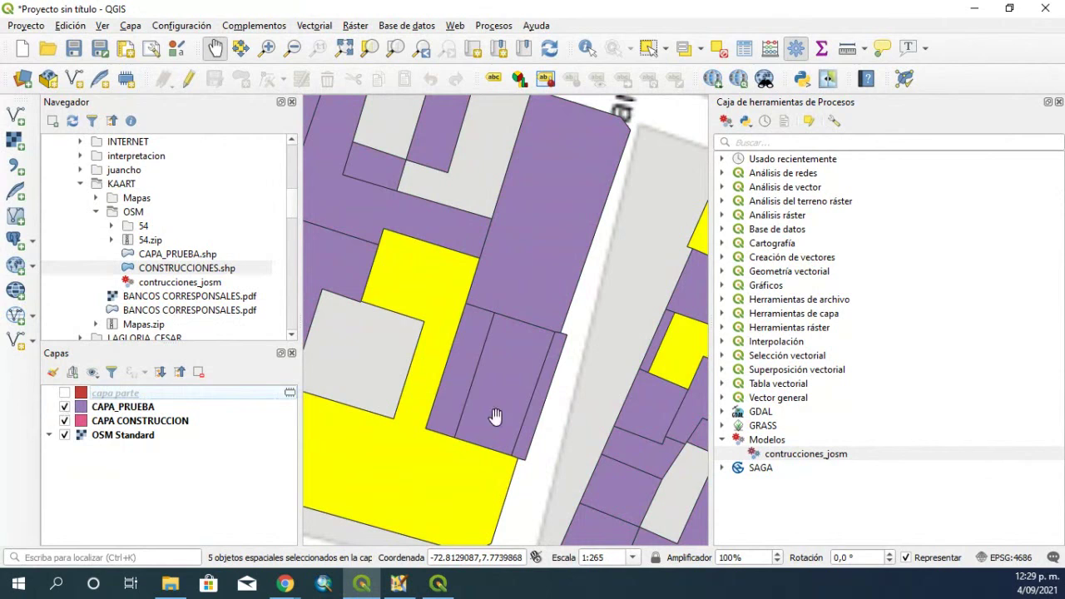
# Examine the same subdivided building at a closer scale, toggling CAPA_PRUEBA to check how its parts relate to the outline in CAPA CONSTRUCCION
pyautogui.scroll(-2, 495, 417)
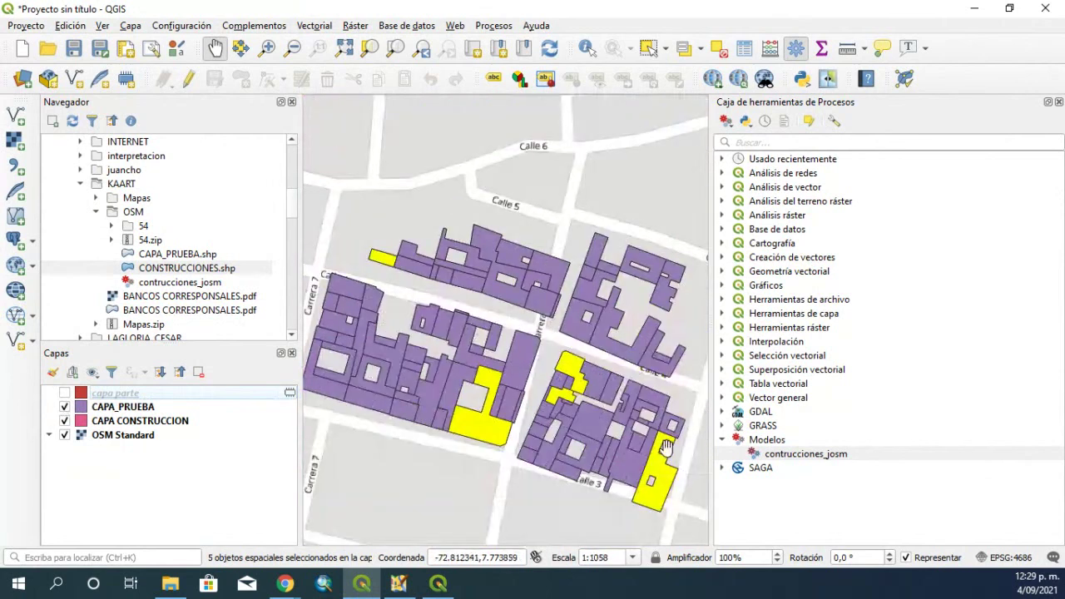
pyautogui.scroll(2, 497, 403)
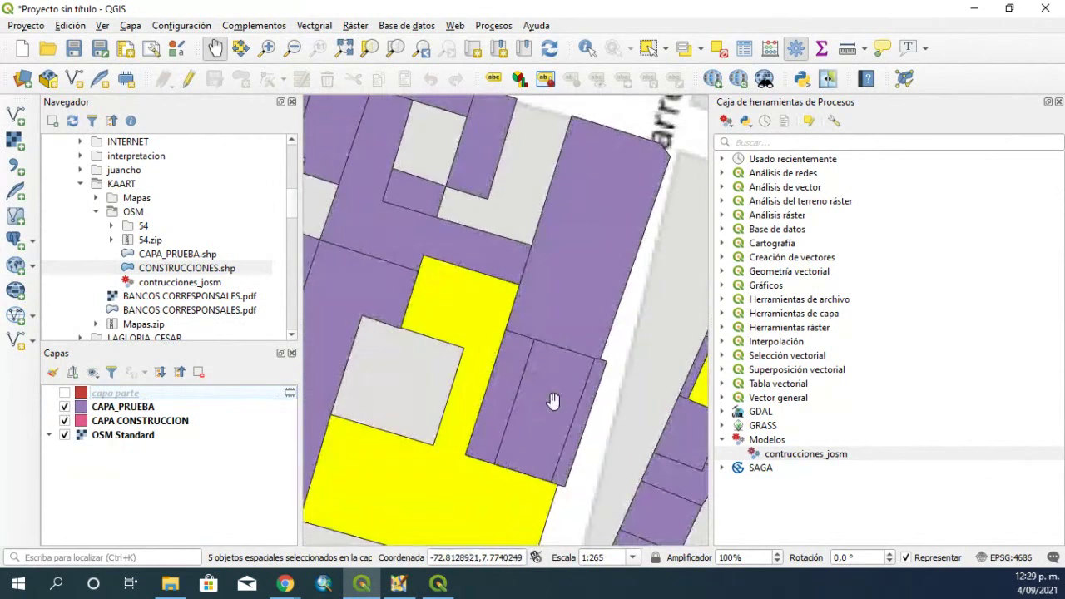
pyautogui.scroll(1, 553, 402)
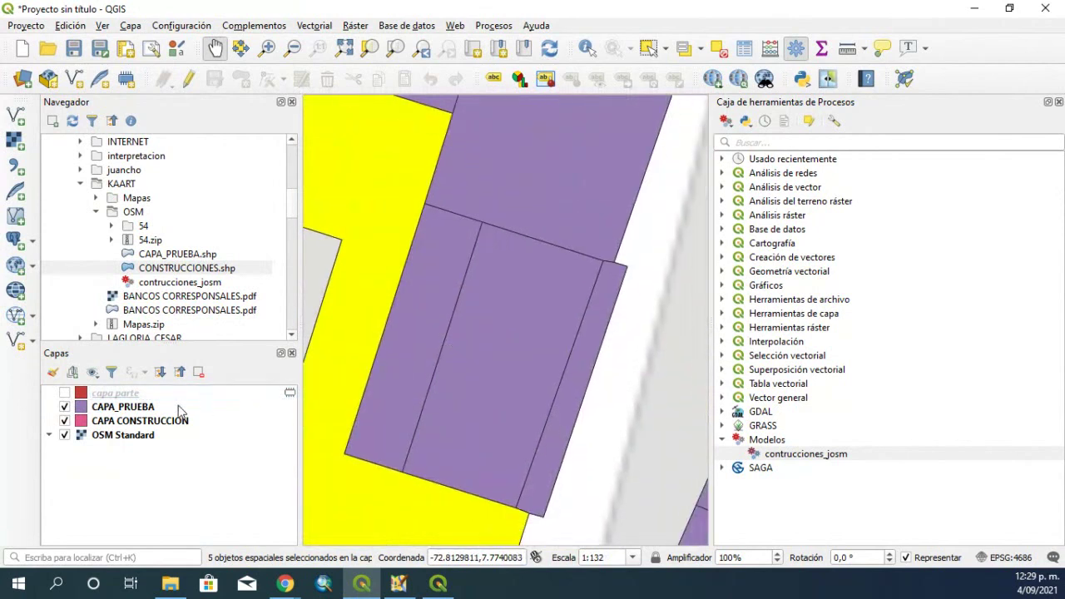
pyautogui.click(65, 407)
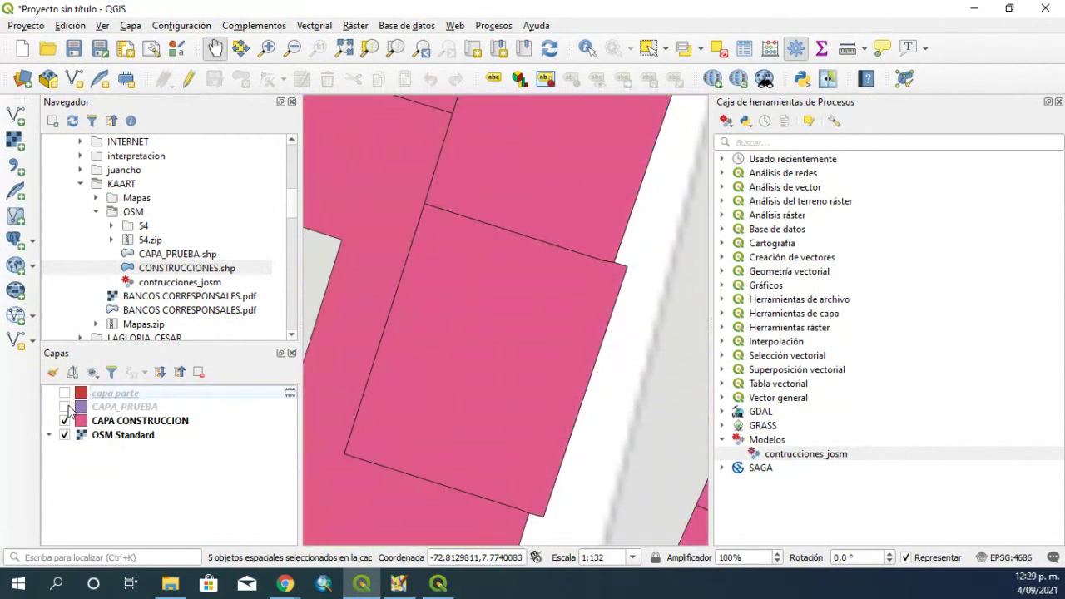
pyautogui.click(66, 407)
pyautogui.click(66, 407)
pyautogui.click(66, 407)
pyautogui.click(66, 407)
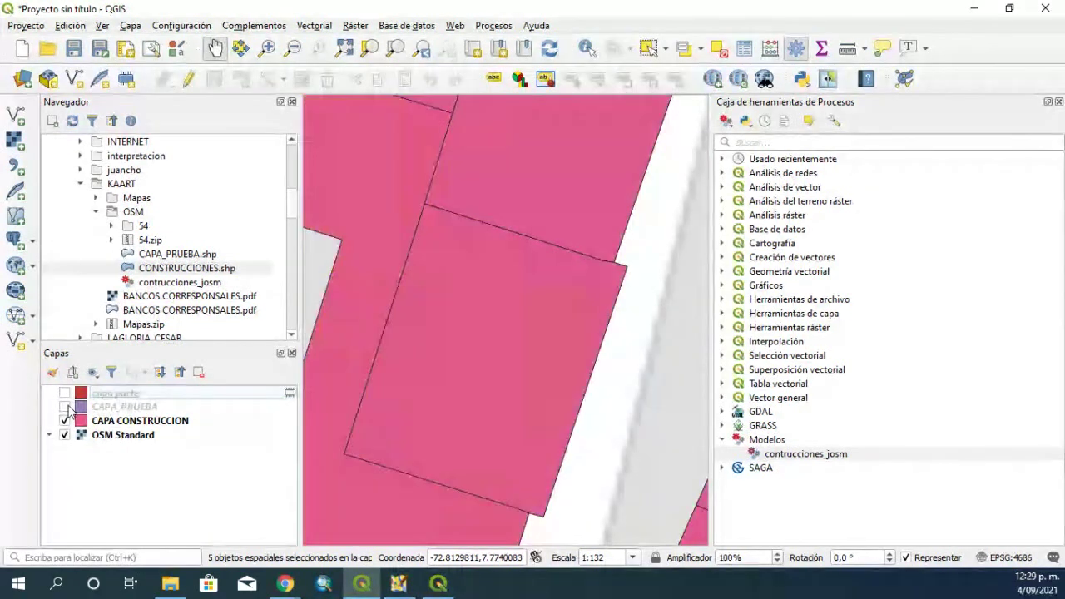
pyautogui.doubleClick(66, 407)
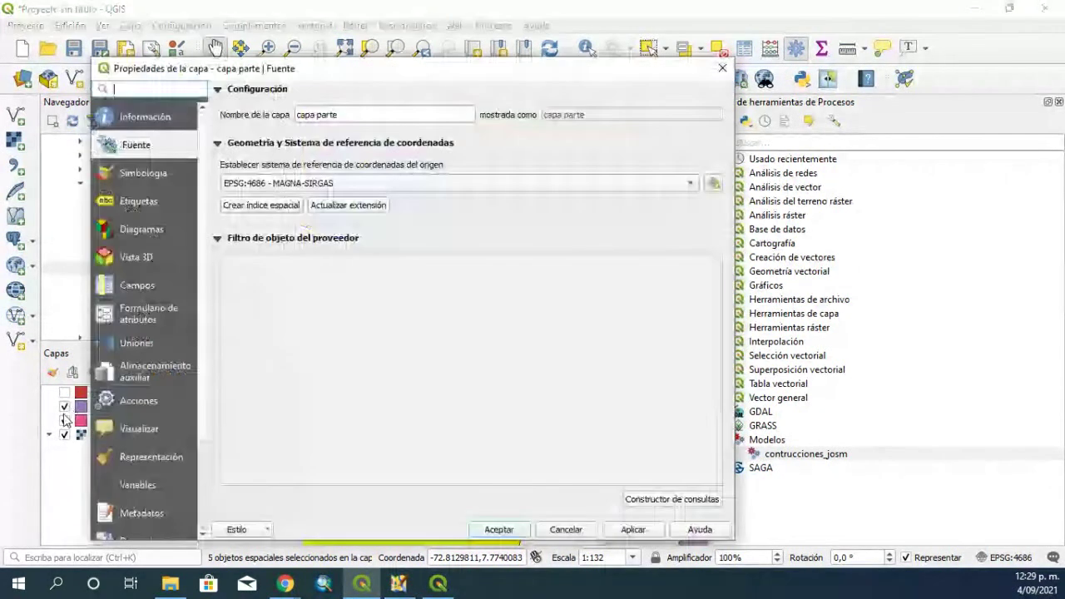
pyautogui.click(564, 530)
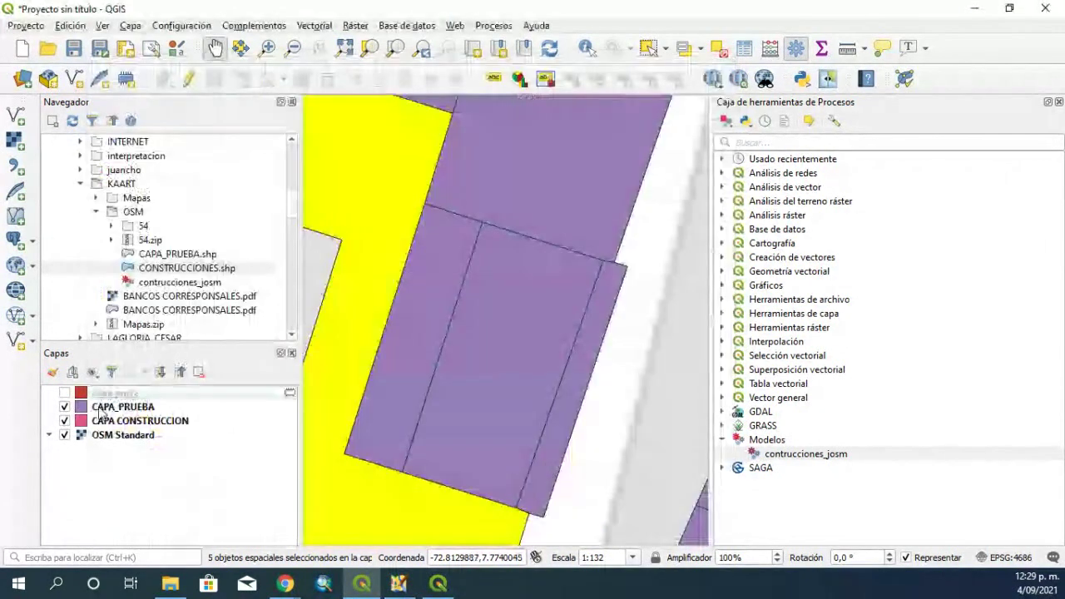
pyautogui.click(65, 407)
pyautogui.click(65, 408)
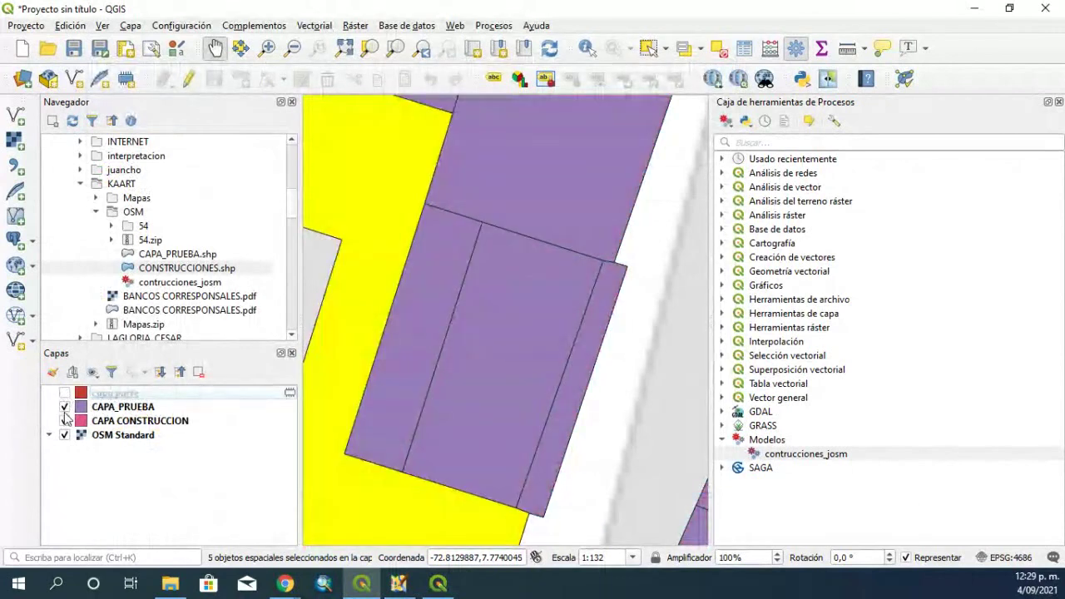
pyautogui.click(65, 407)
pyautogui.click(65, 407)
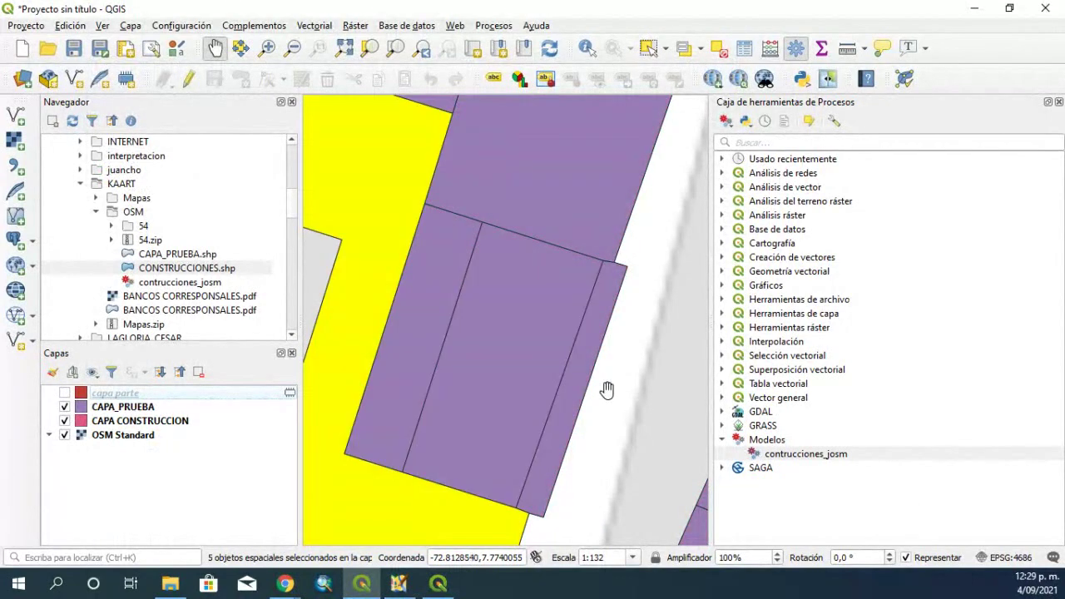
# Review the selected multi-storey buildings across all blocks and their rows in the CAPA_PRUEBA attribute table
pyautogui.scroll(-3, 607, 390)
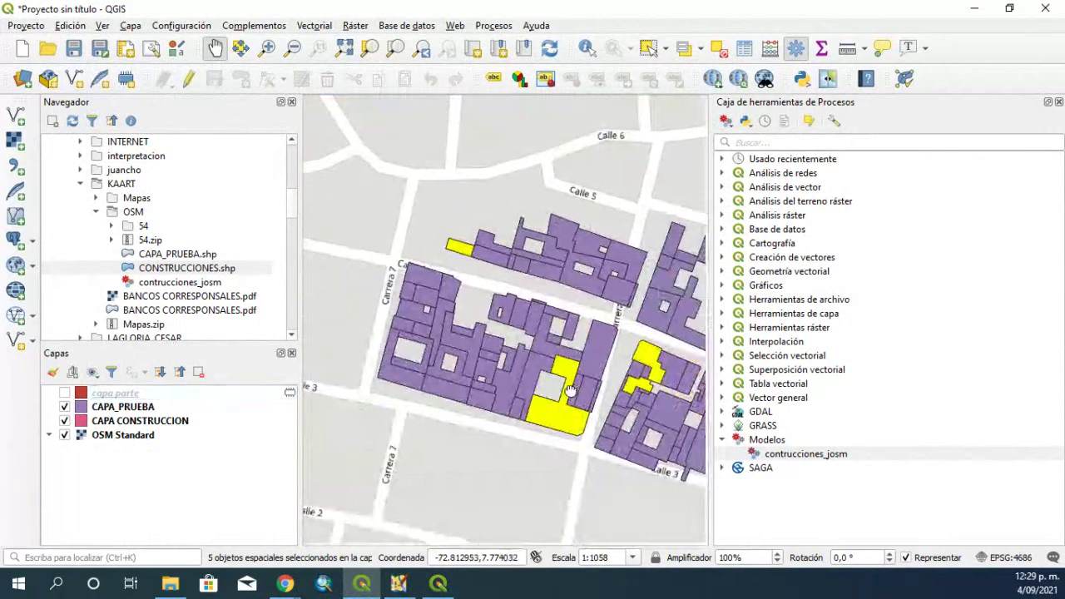
pyautogui.scroll(-1, 571, 391)
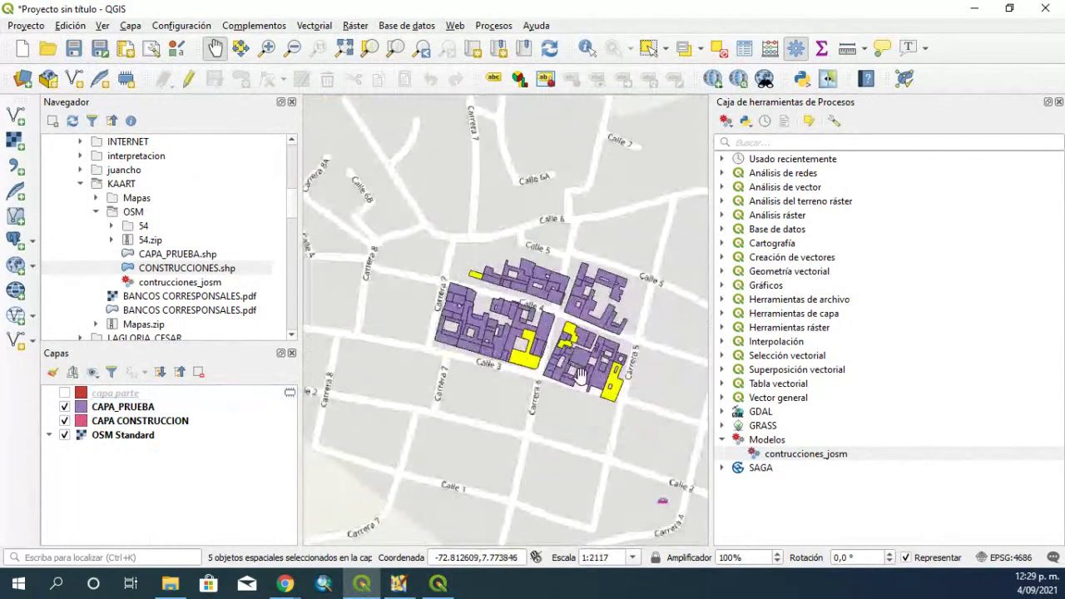
pyautogui.click(439, 584)
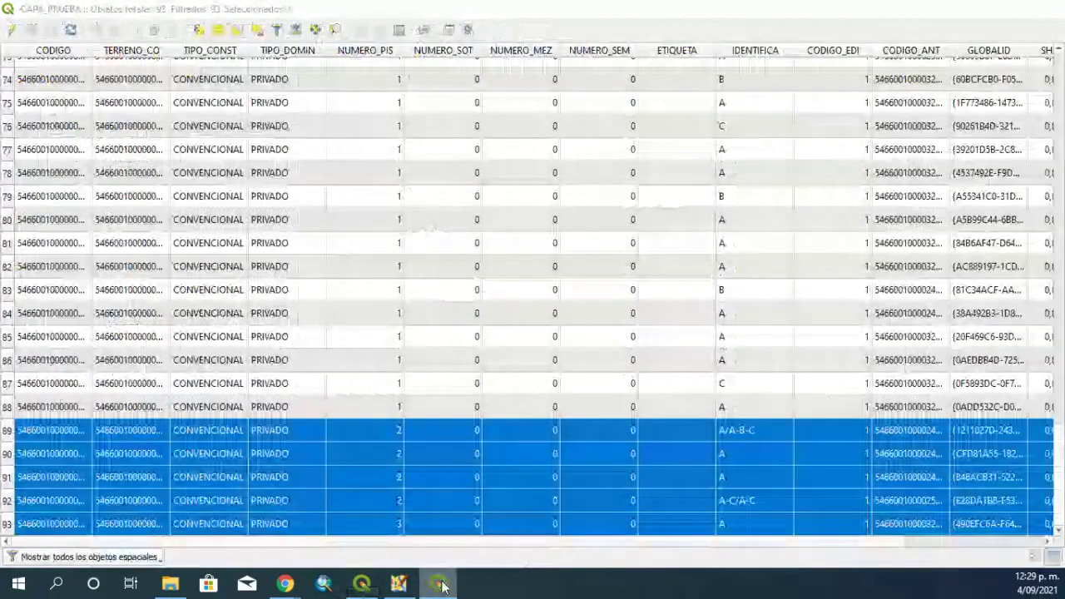
pyautogui.click(439, 584)
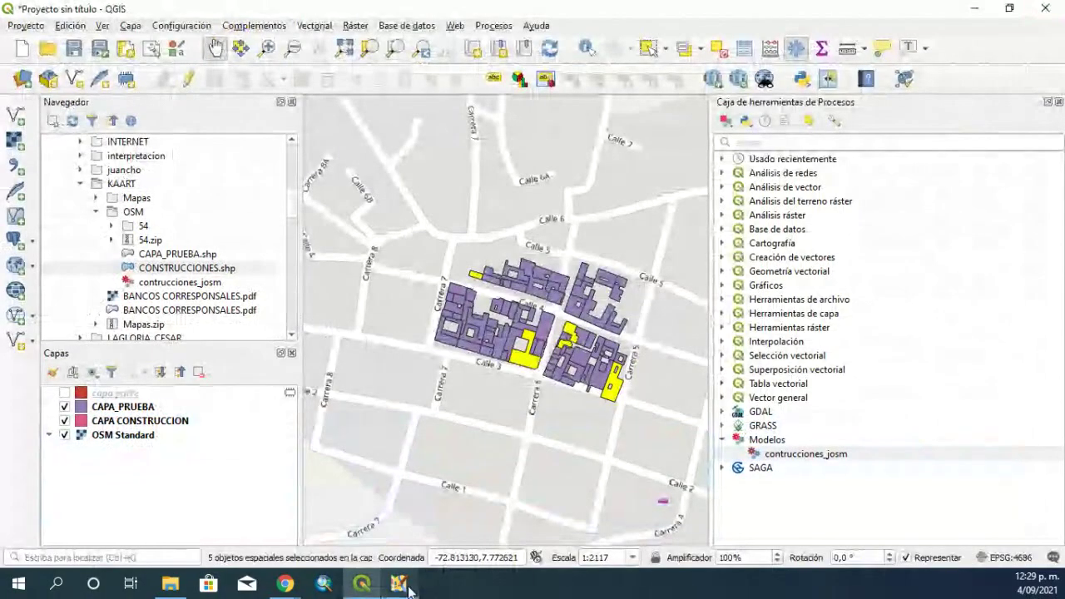
# Switch to JOSM and examine the CONSTRUCCIONES block within the surrounding town on the Bing imagery
pyautogui.click(405, 586)
pyautogui.scroll(3, 350, 360)
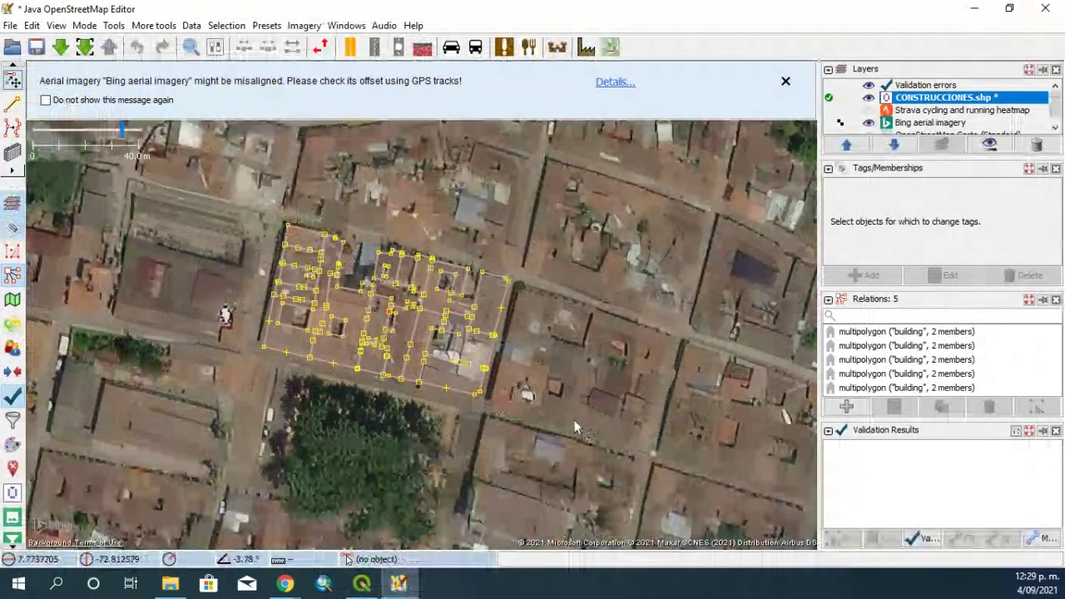
pyautogui.scroll(-3, 575, 420)
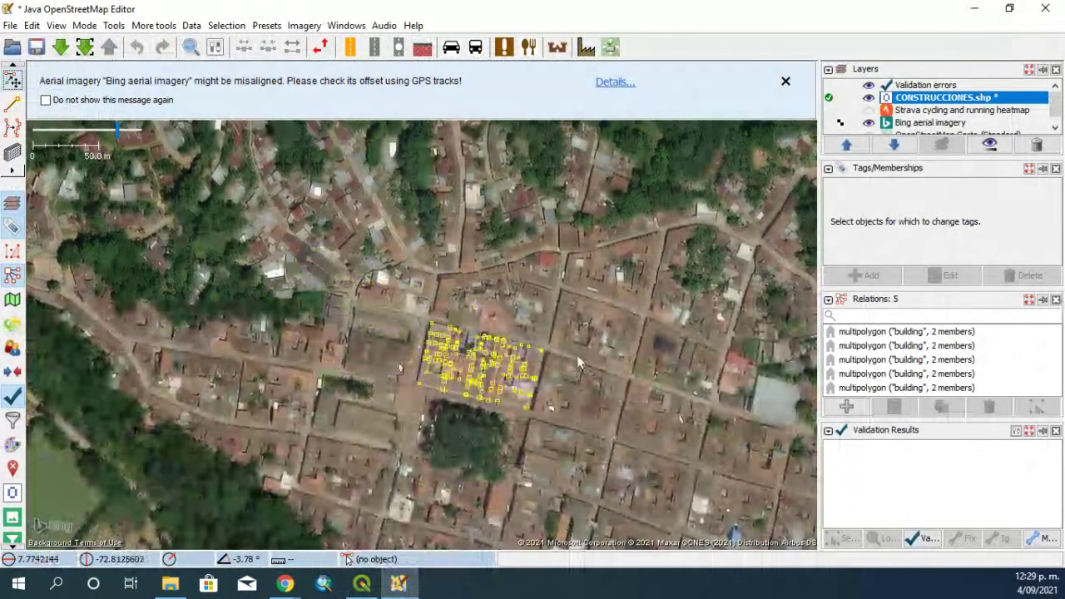
pyautogui.scroll(-2, 545, 372)
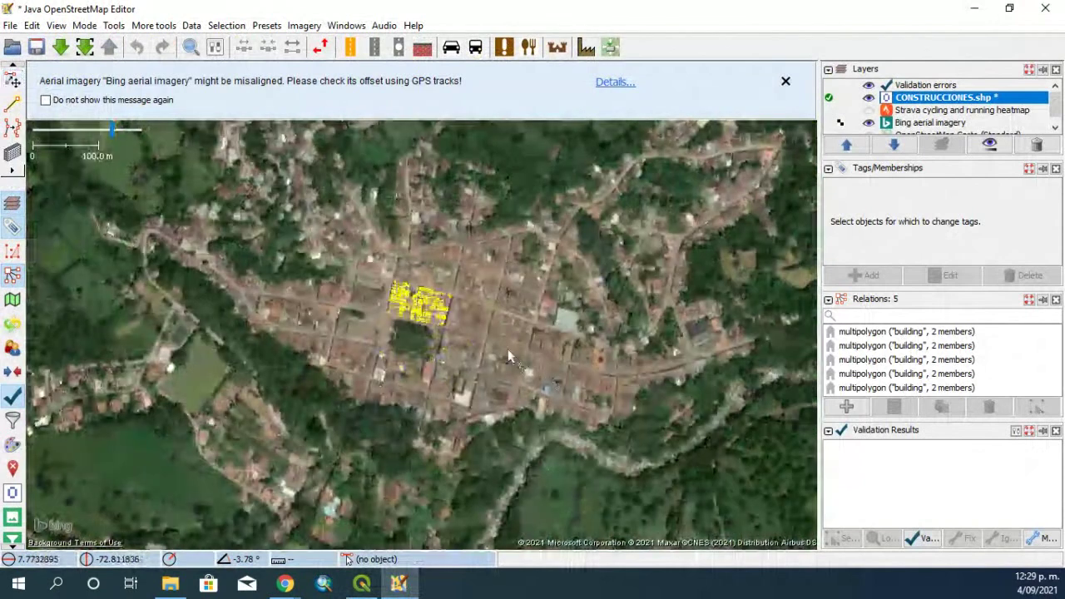
pyautogui.moveTo(491, 340); pyautogui.dragTo(400, 422)
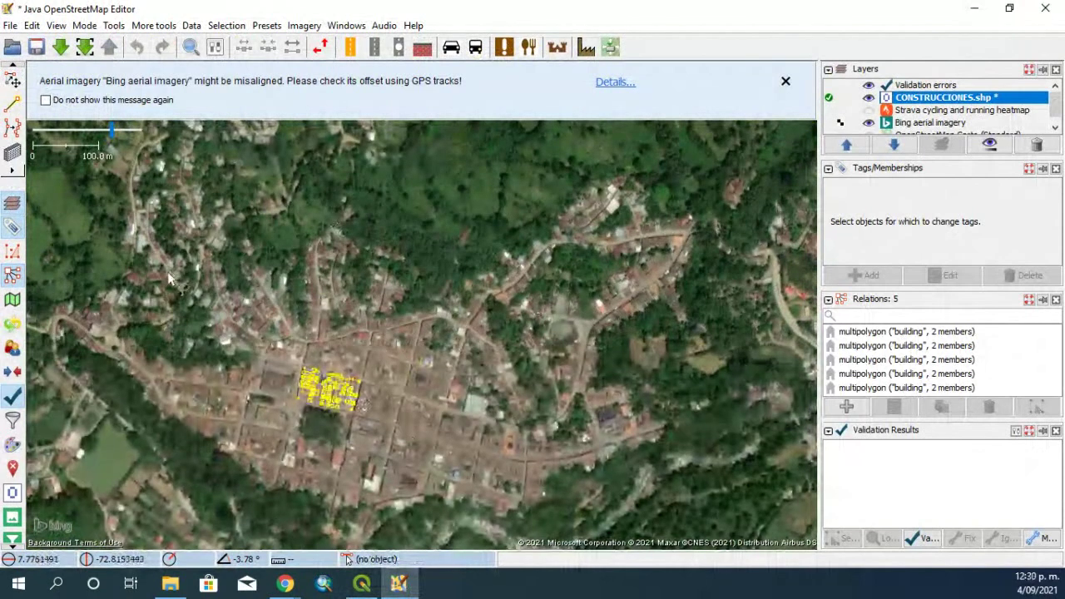